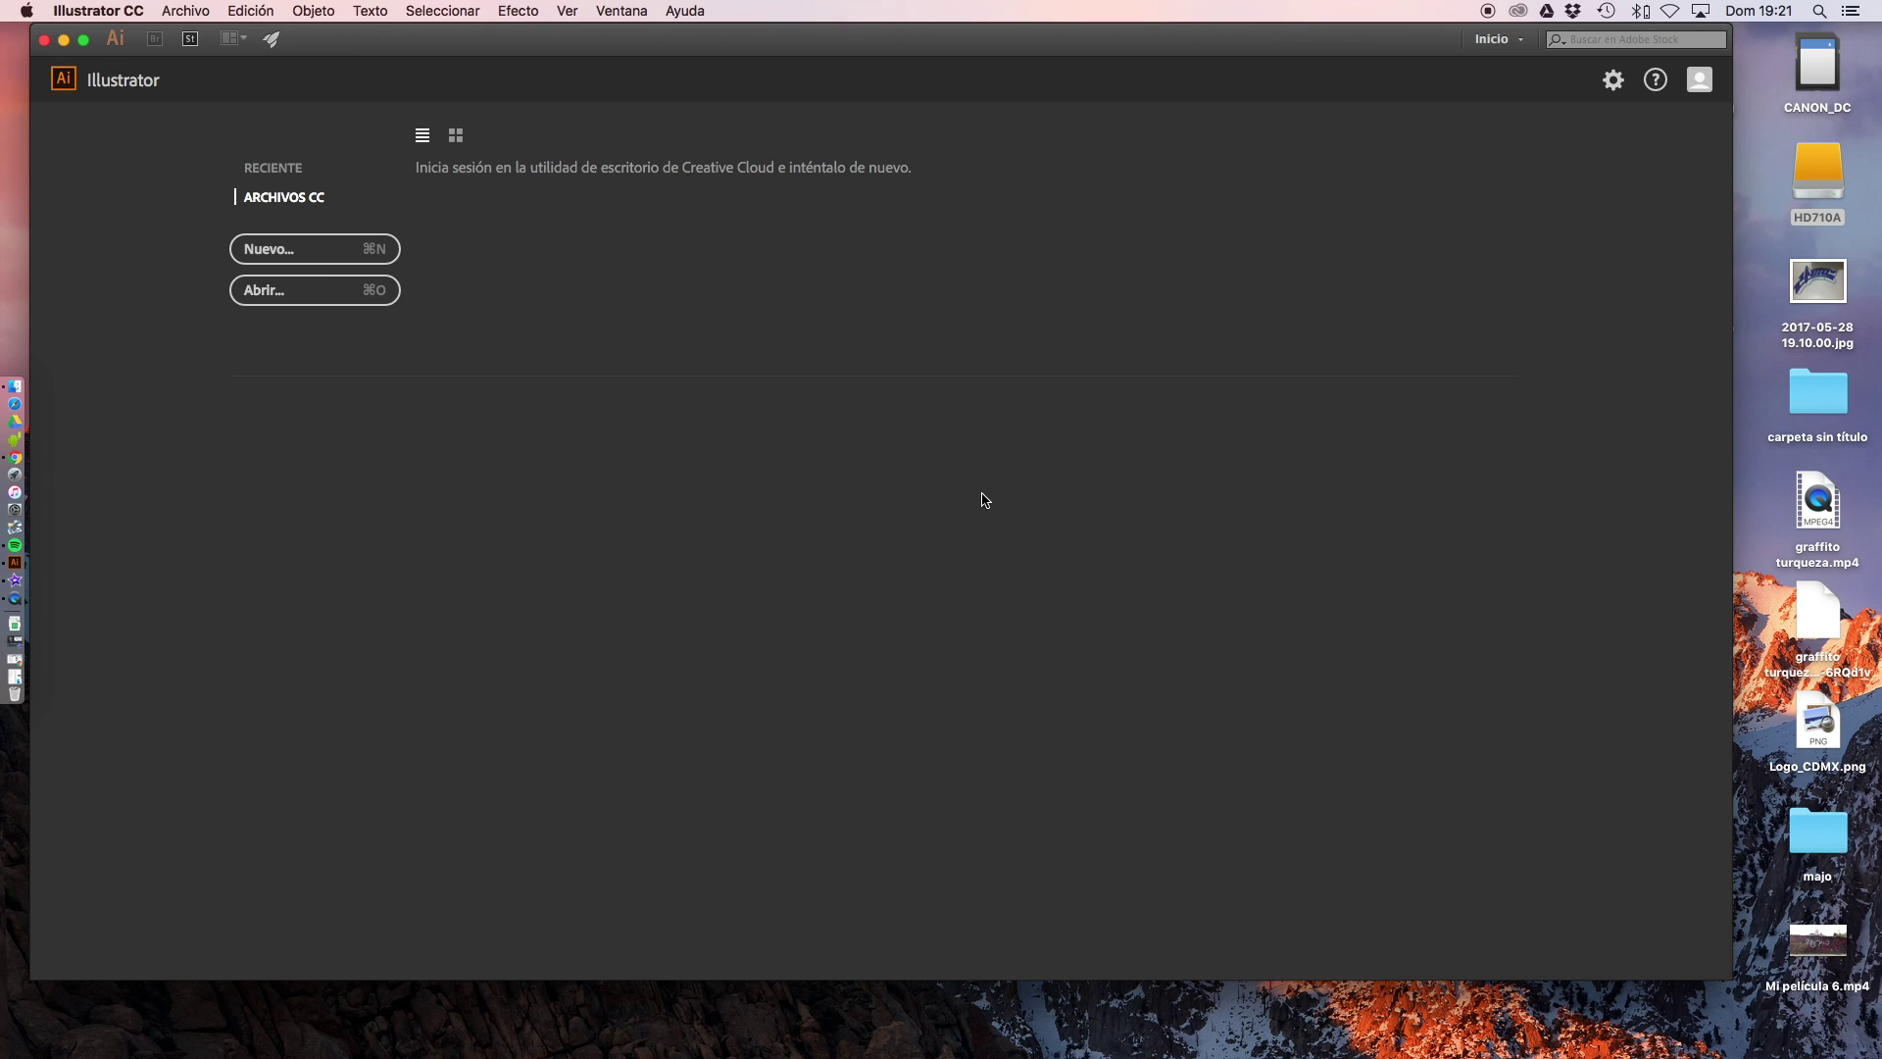
Start a new document from the start screen and dismiss the export notification
{"action": "left_click", "coordinate": [287, 172]}
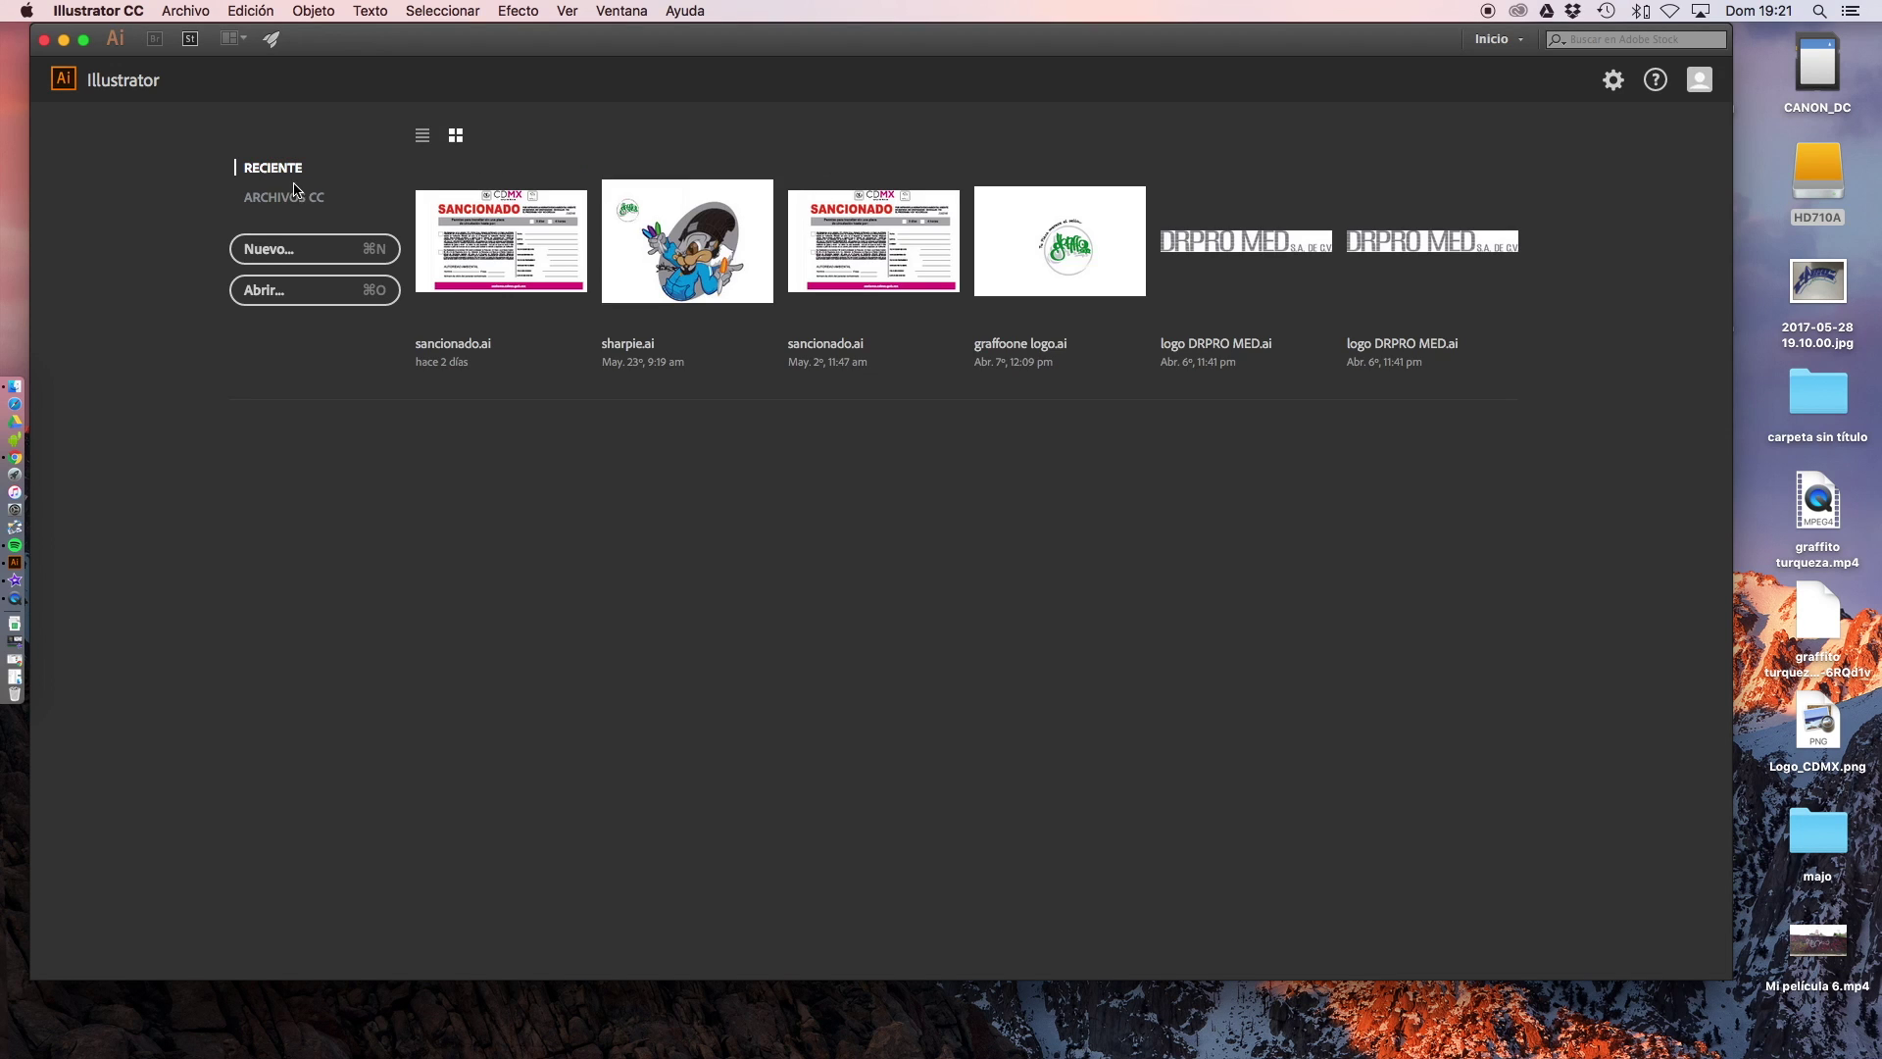
{"action": "left_click", "coordinate": [293, 198]}
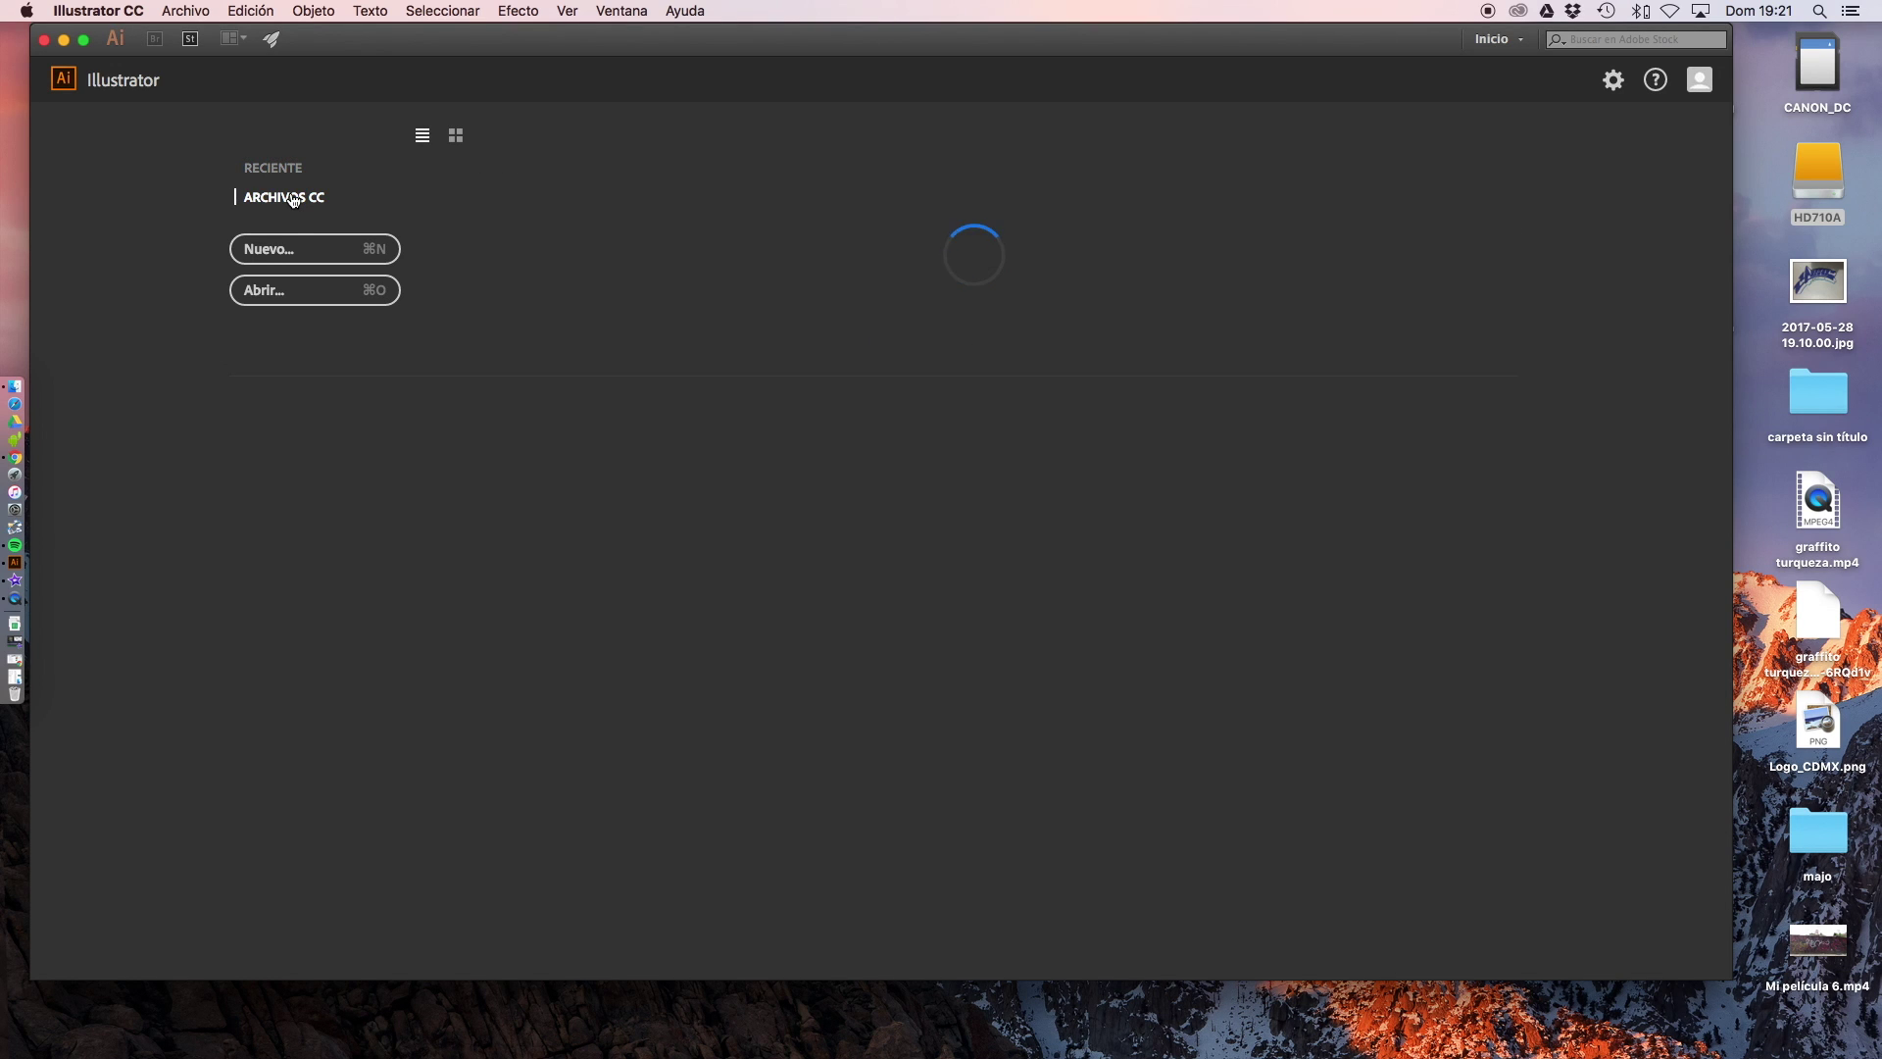
{"action": "left_click", "coordinate": [284, 251]}
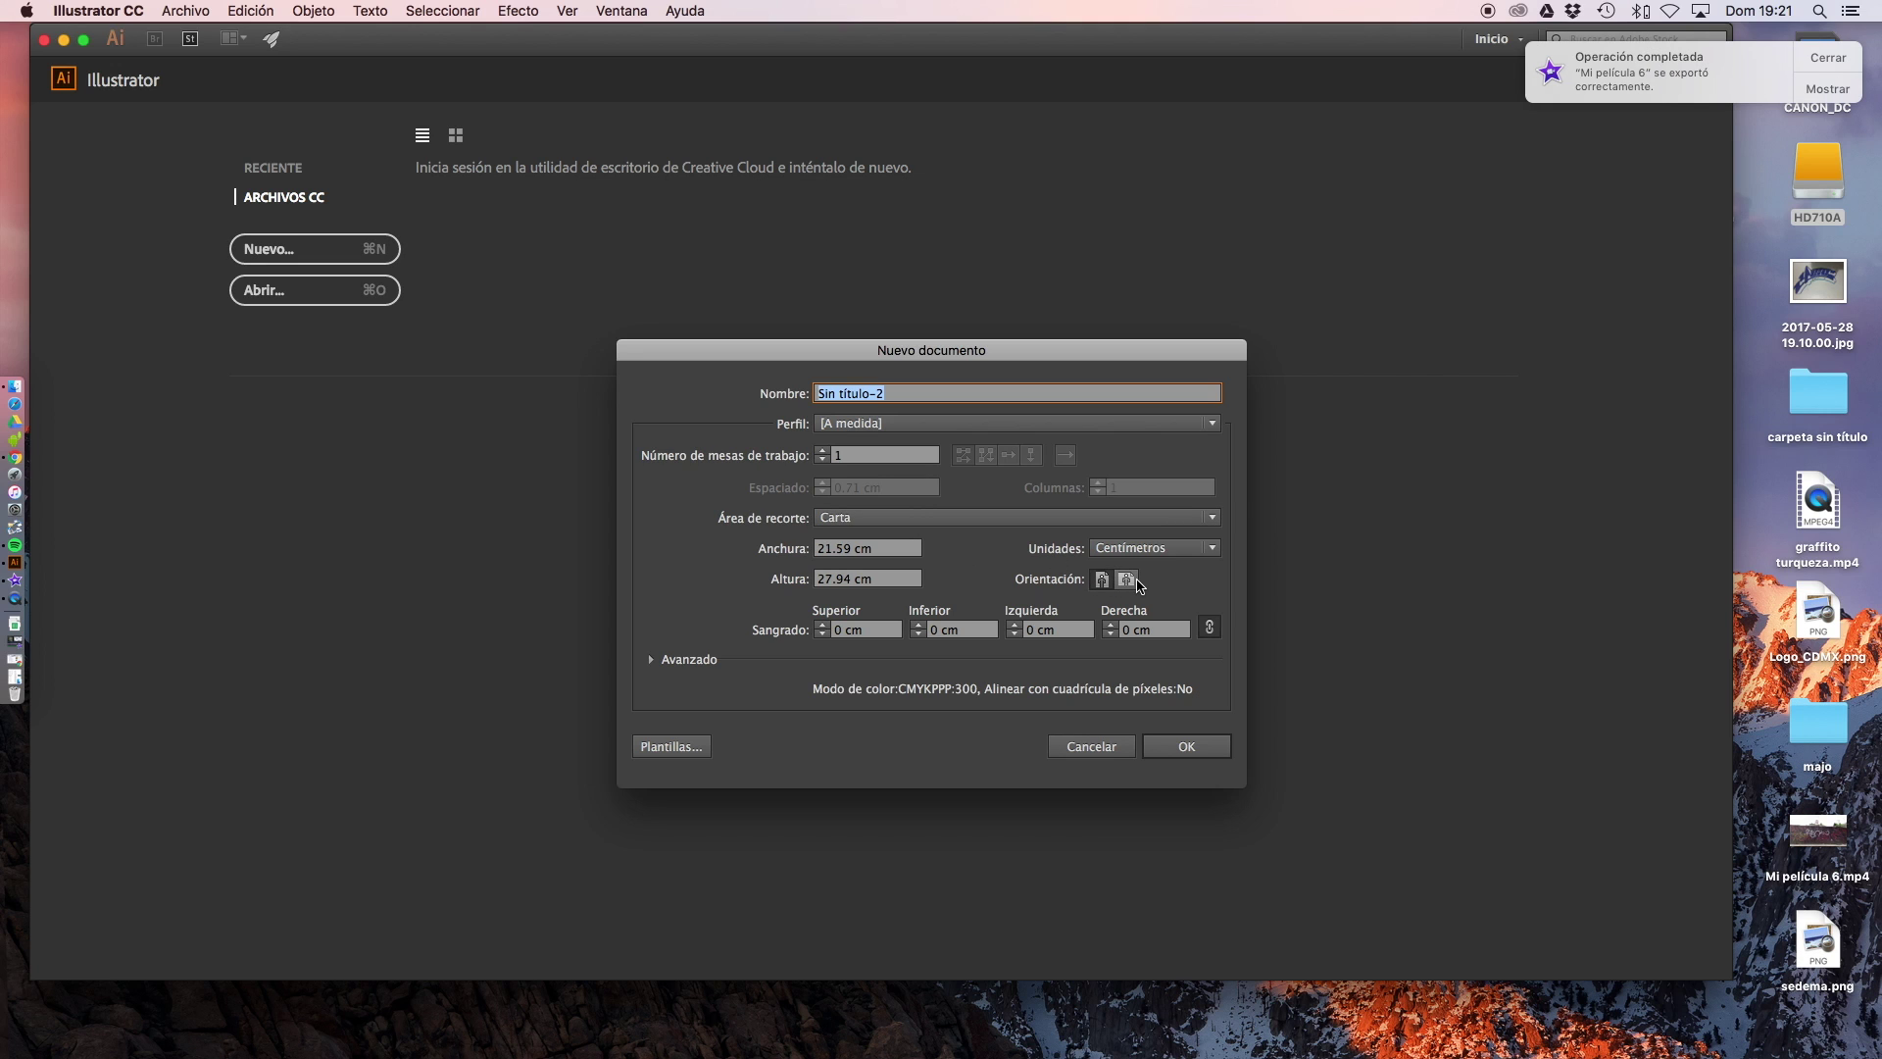
{"action": "left_click", "coordinate": [1834, 62]}
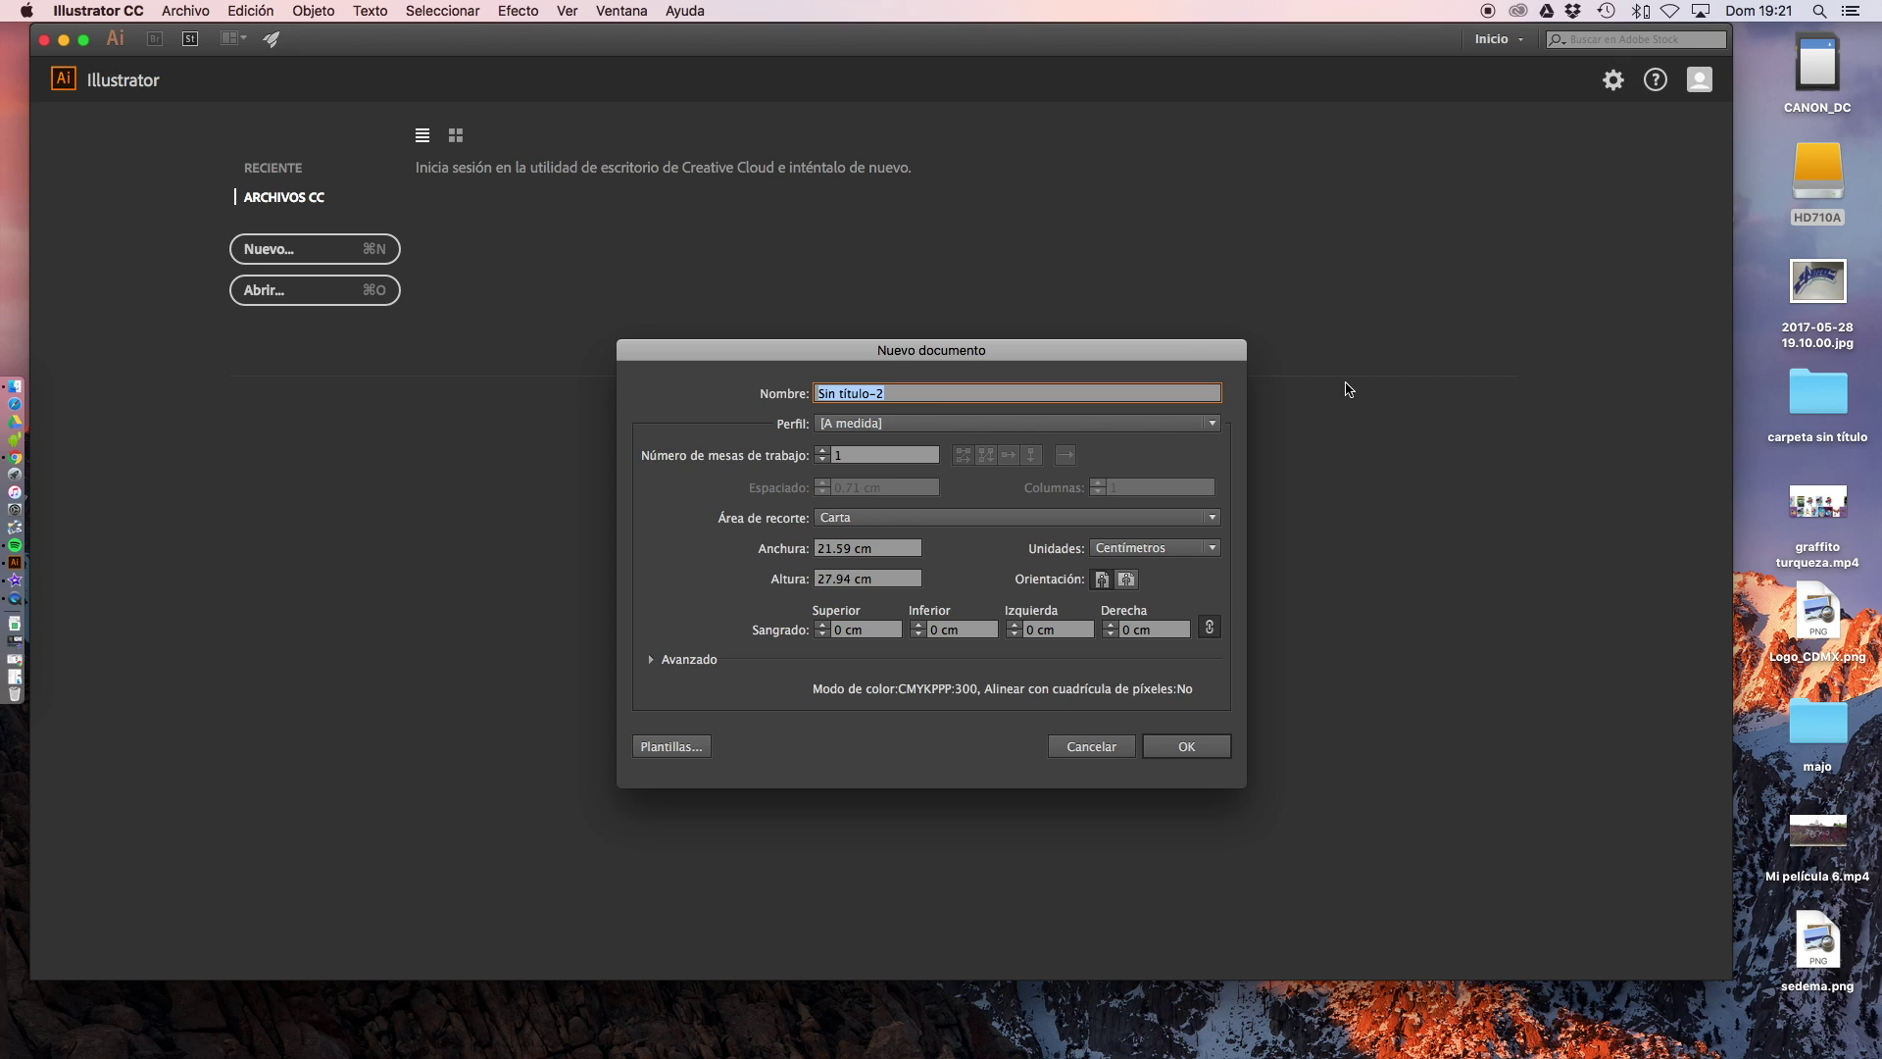
Set the new document to Centímetros, Carta artboard, landscape 27.94 × 21.59 cm, and confirm
{"action": "left_click", "coordinate": [1184, 549]}
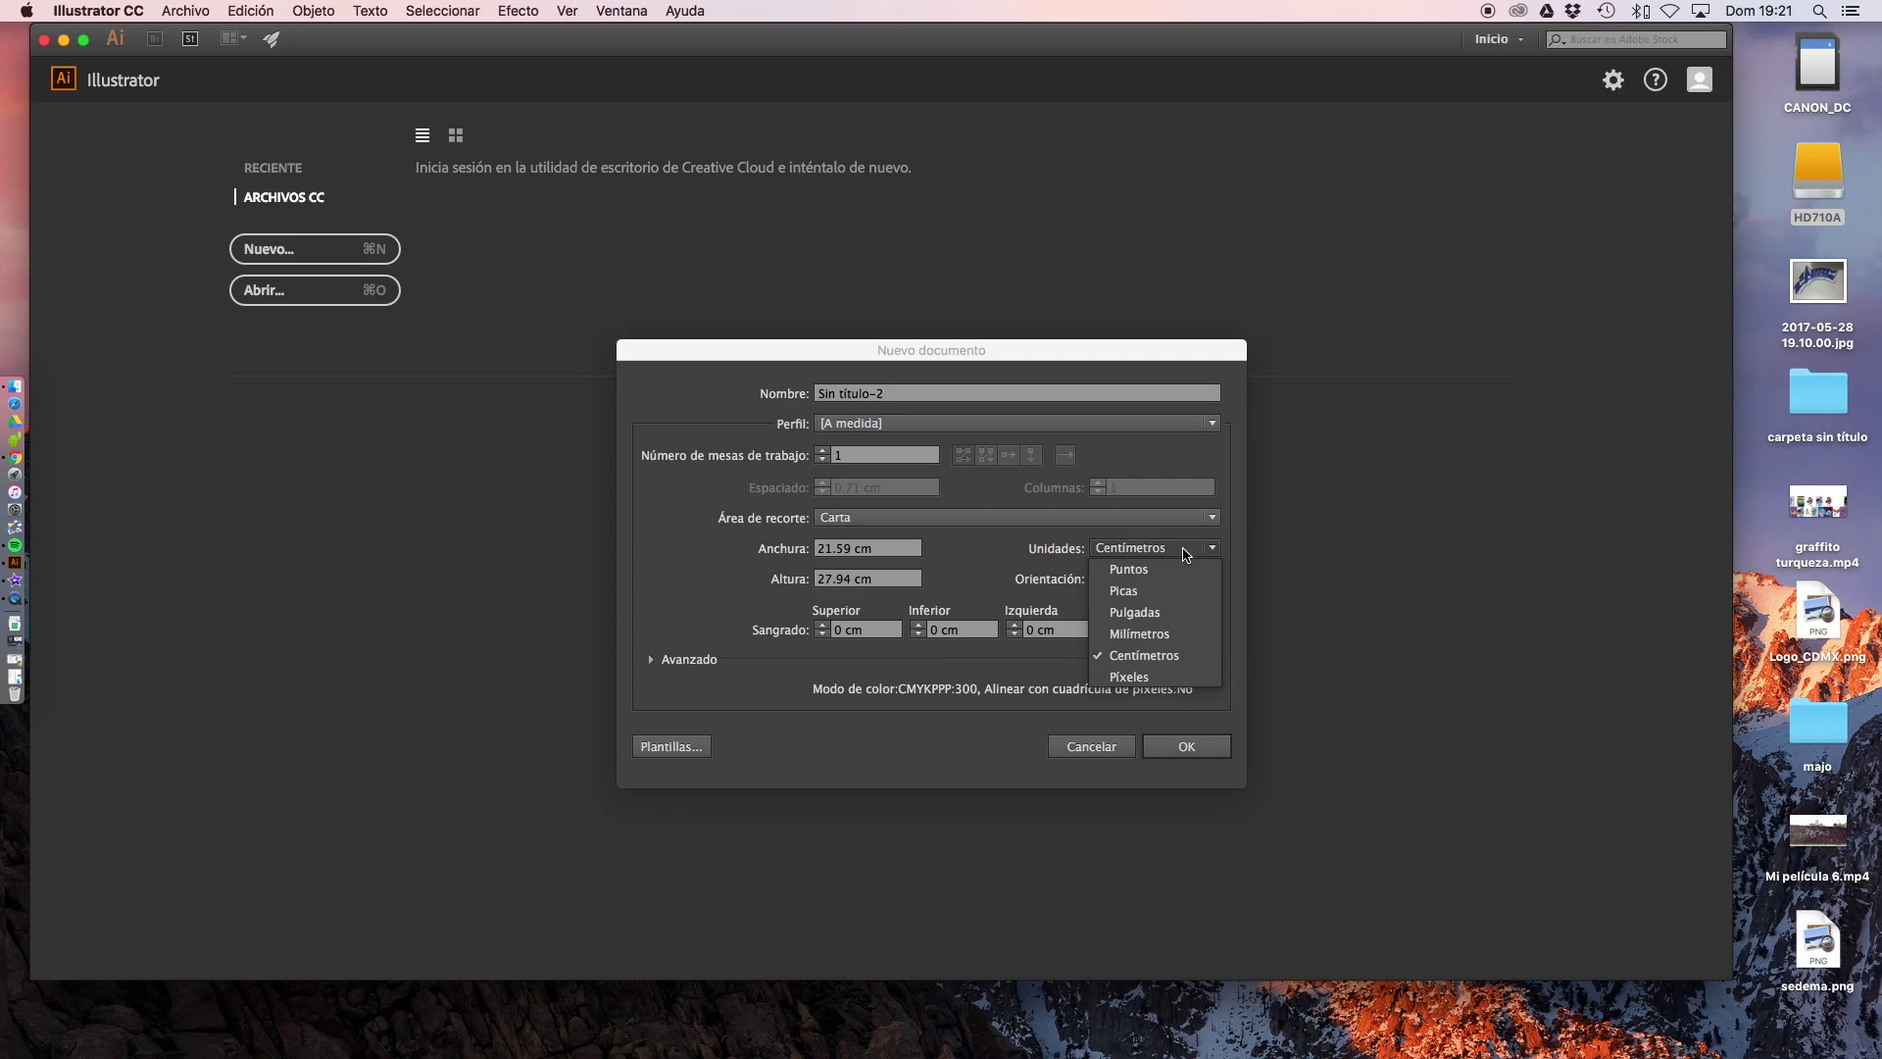
{"action": "left_click", "coordinate": [1160, 660]}
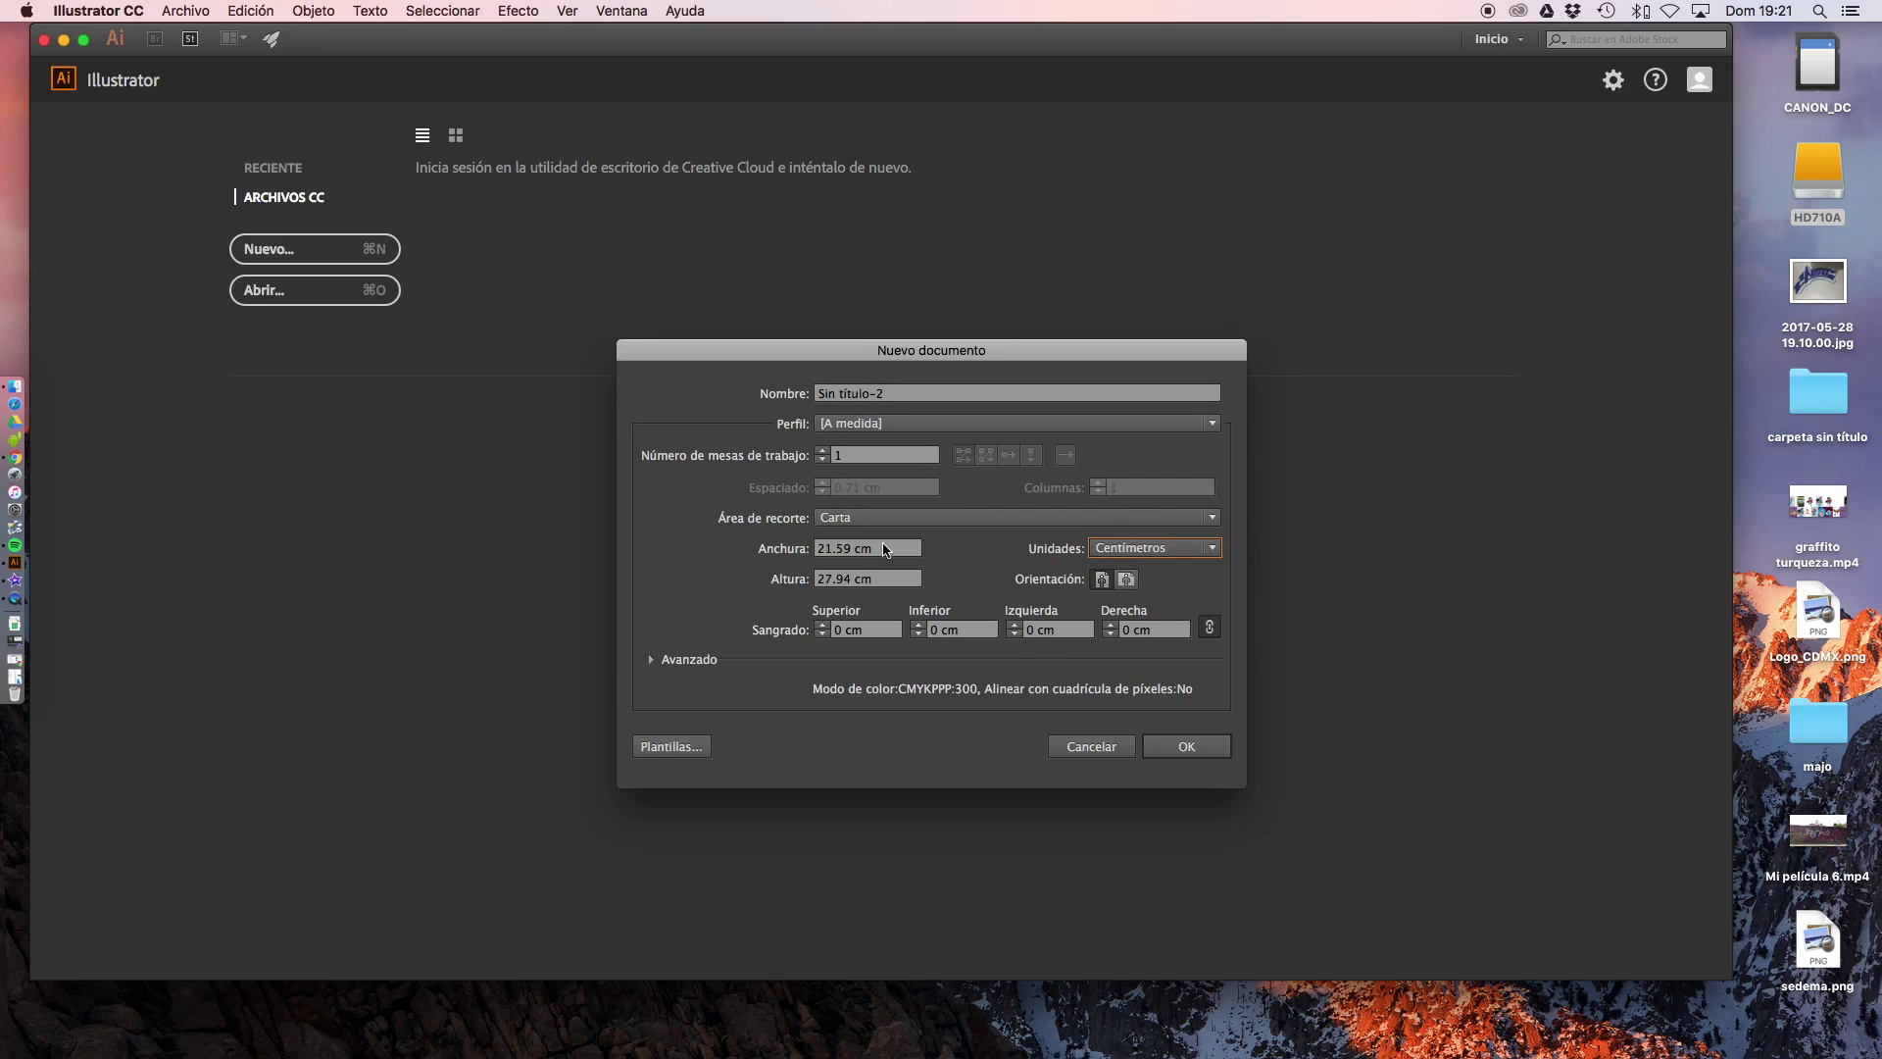
{"action": "left_click", "coordinate": [860, 516]}
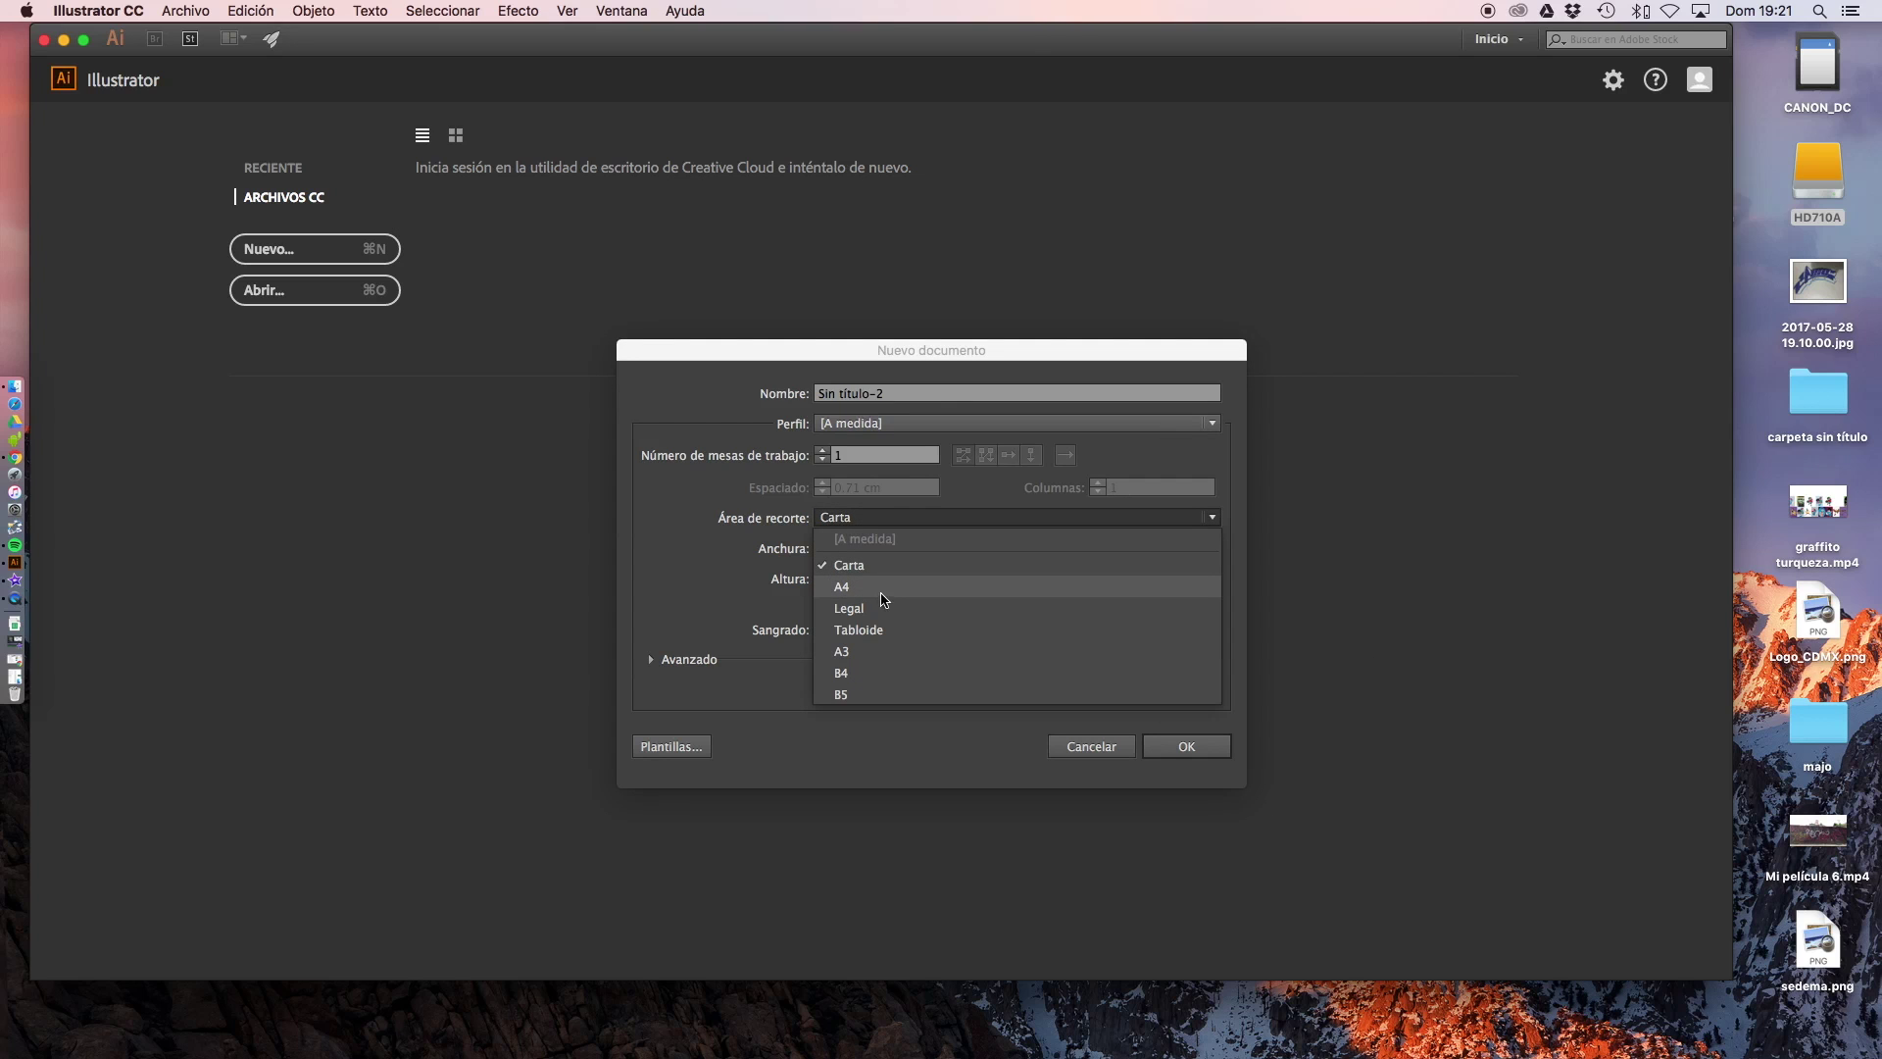
{"action": "left_click", "coordinate": [912, 633]}
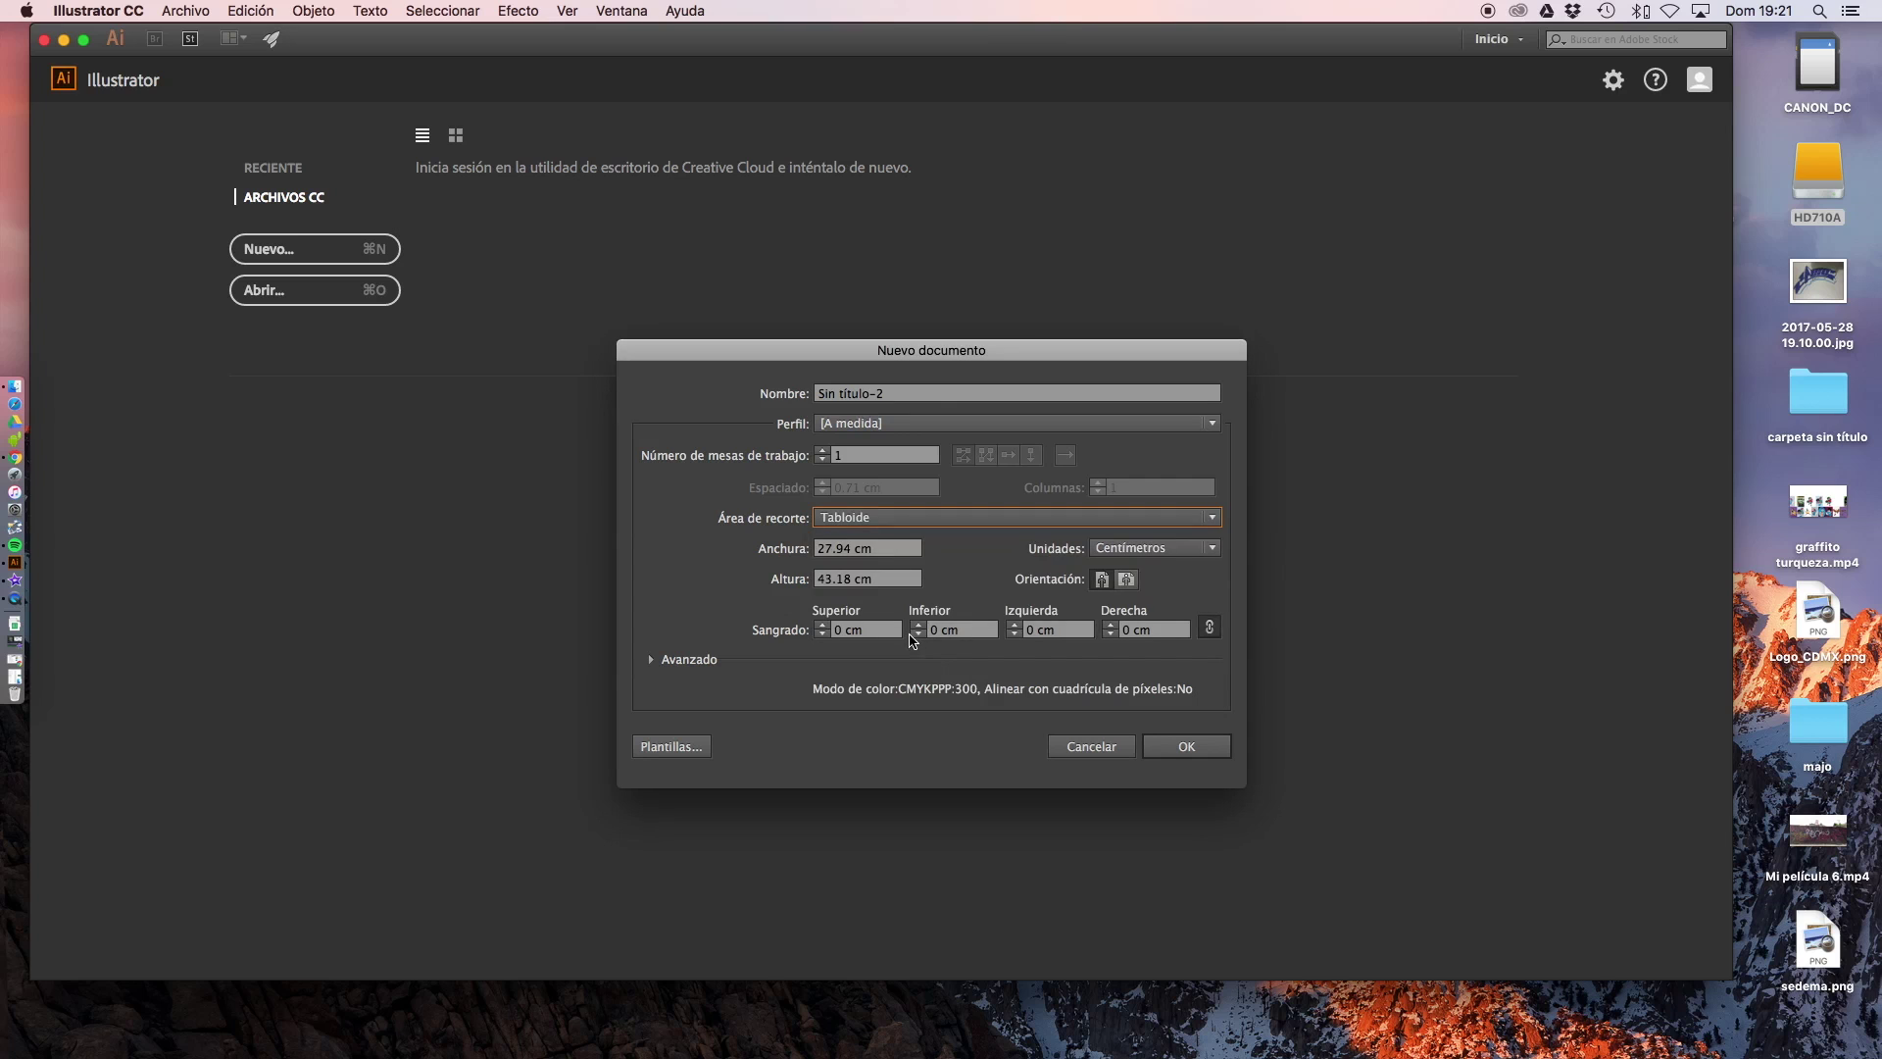
{"action": "left_click", "coordinate": [931, 519]}
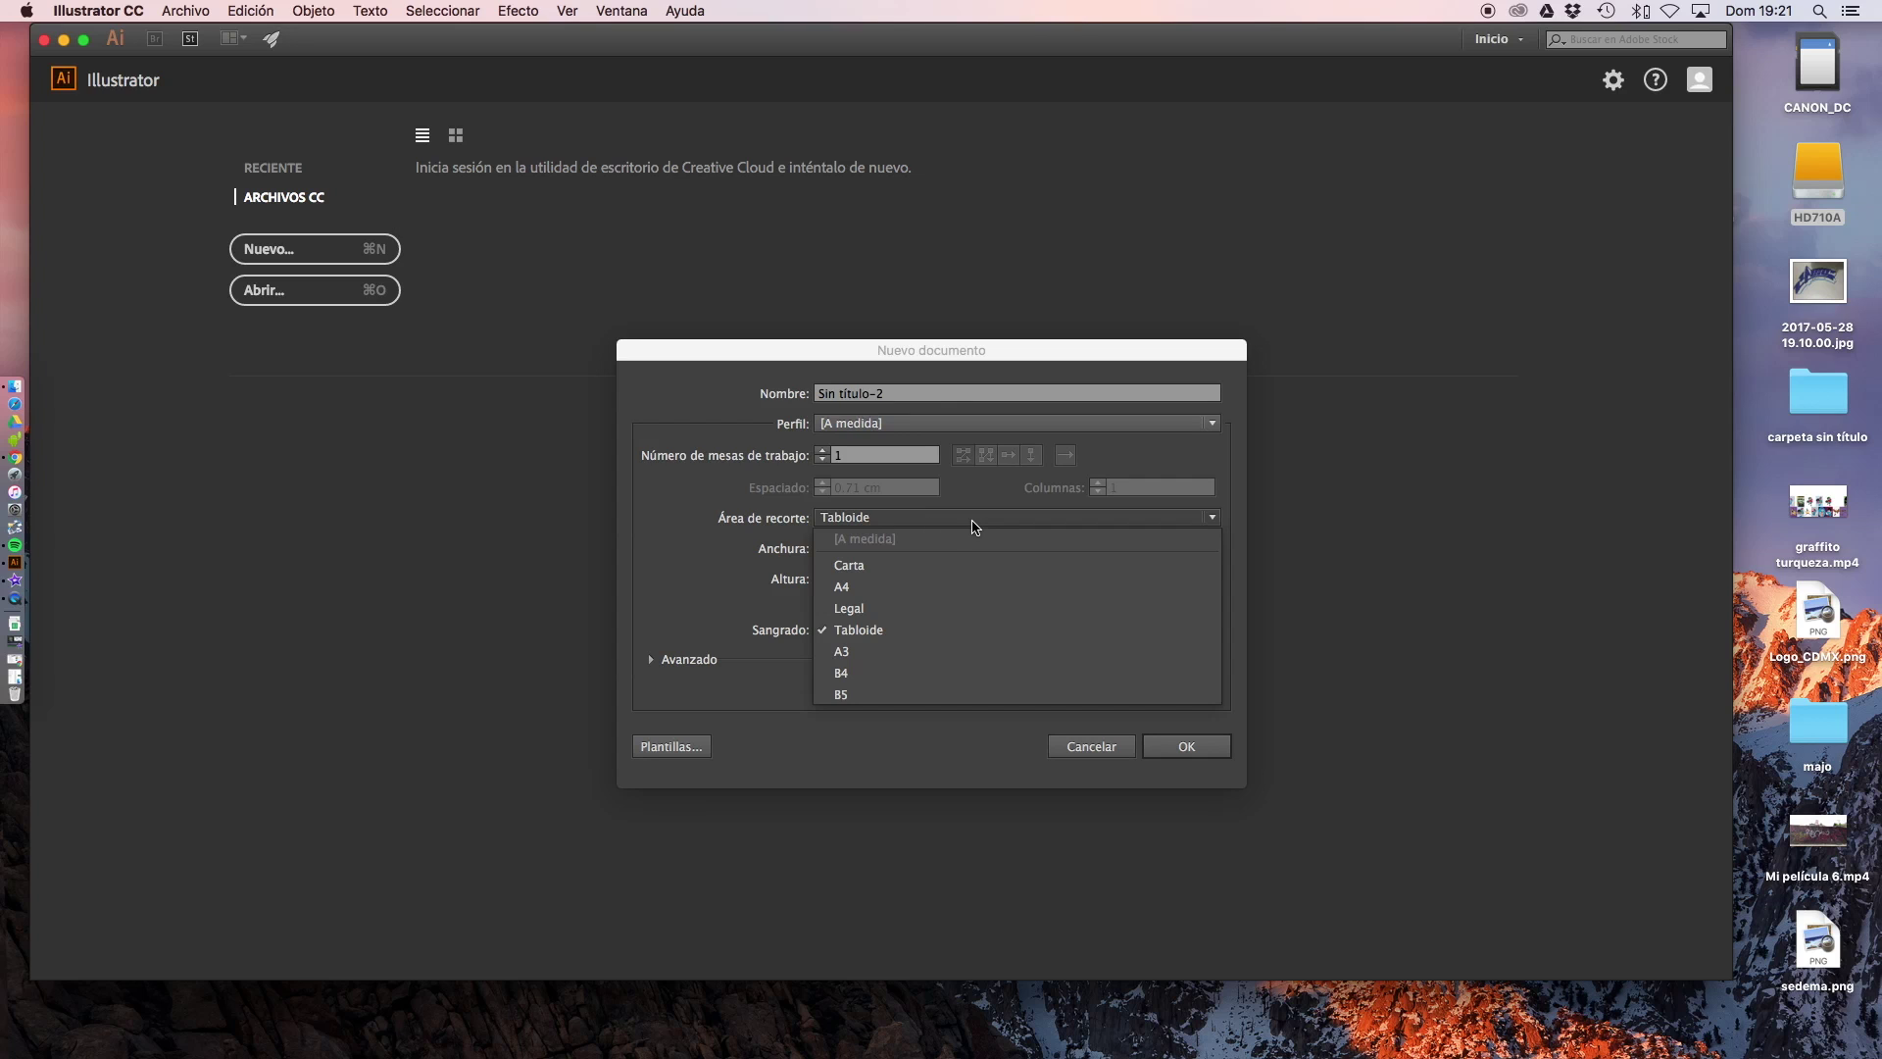
{"action": "left_click", "coordinate": [943, 567]}
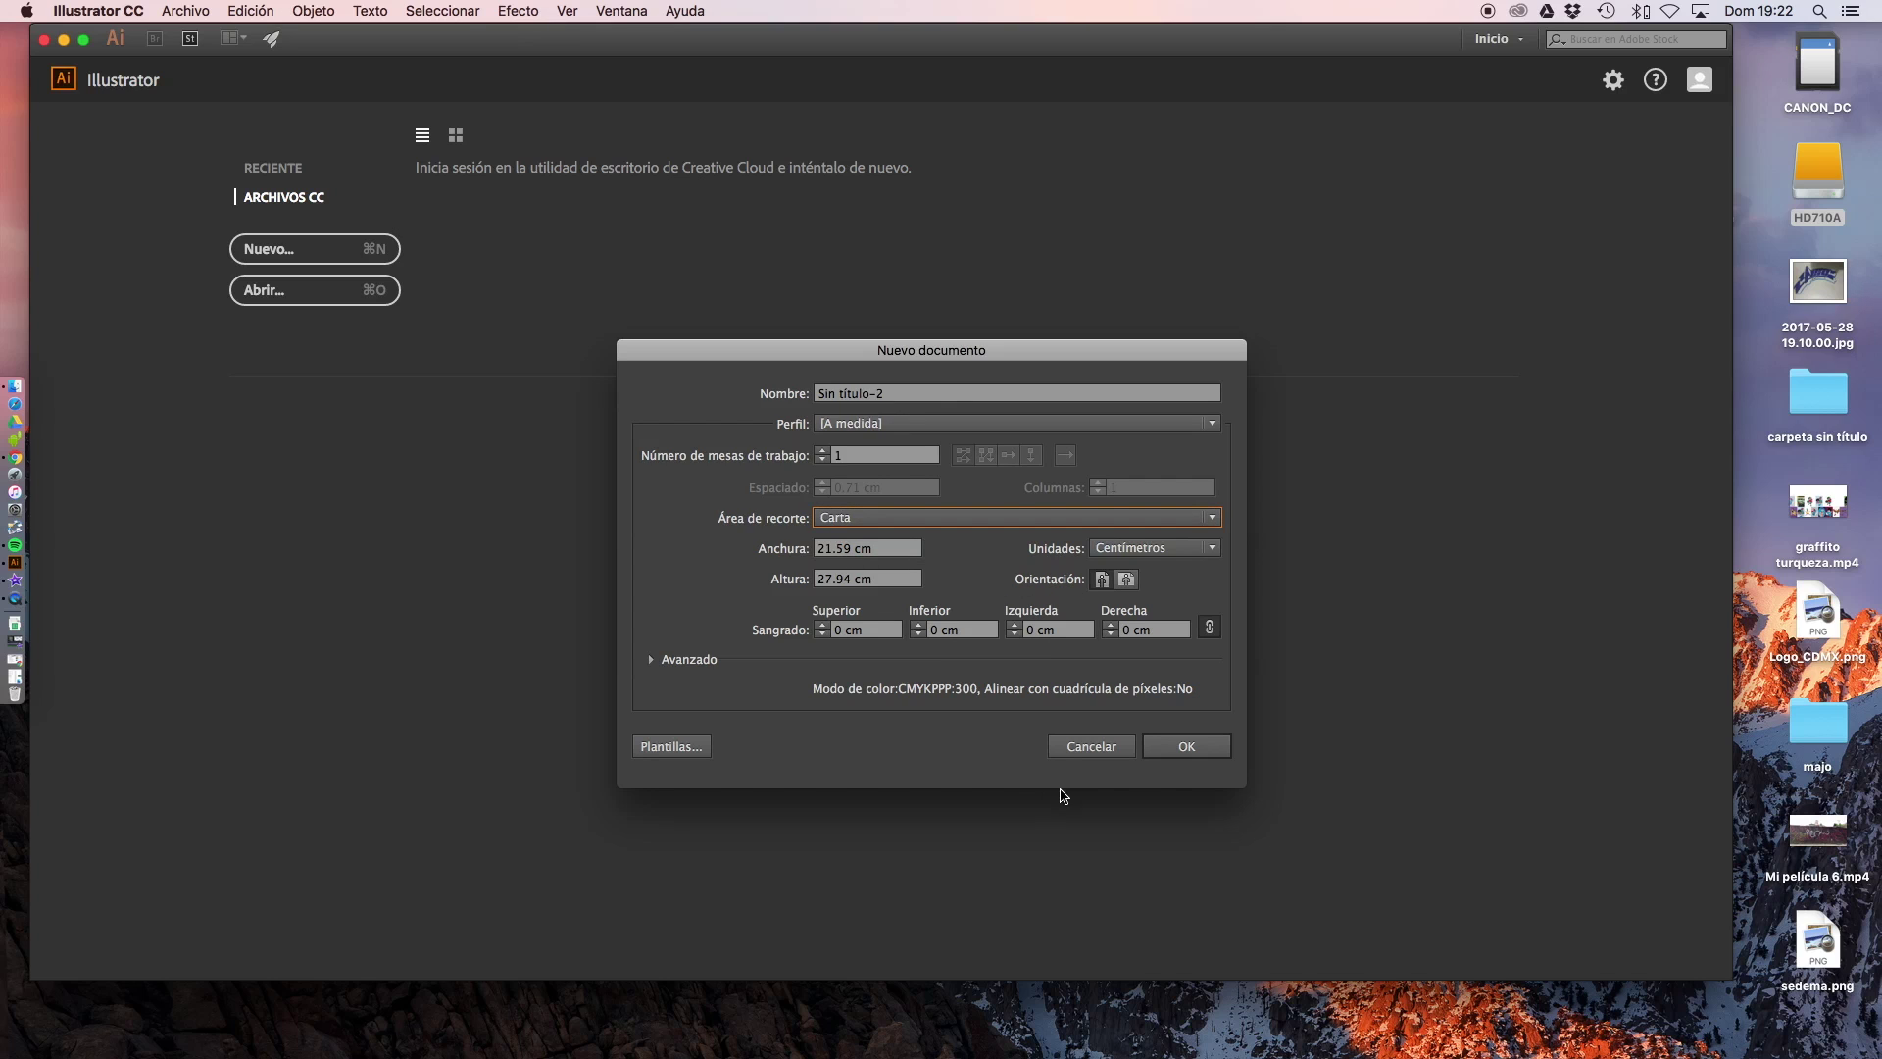
{"action": "left_click", "coordinate": [1127, 581]}
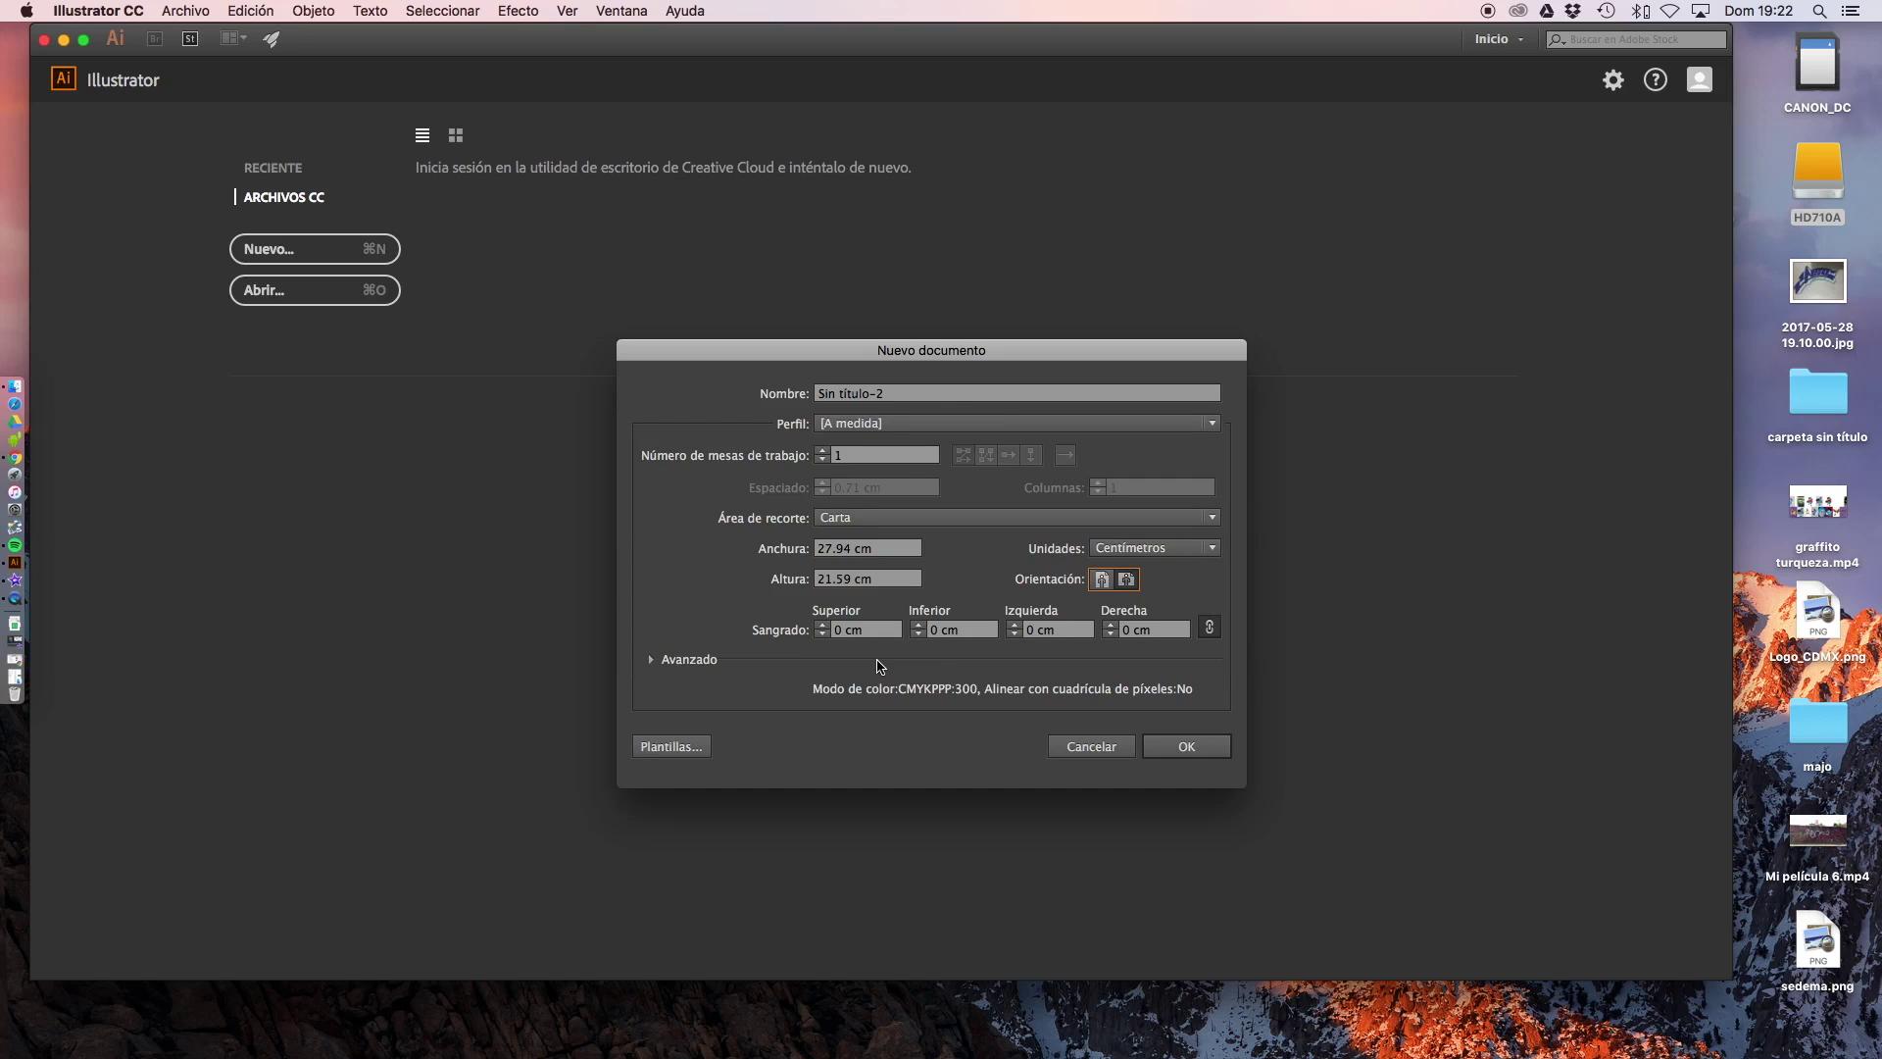
{"action": "left_click", "coordinate": [1186, 748]}
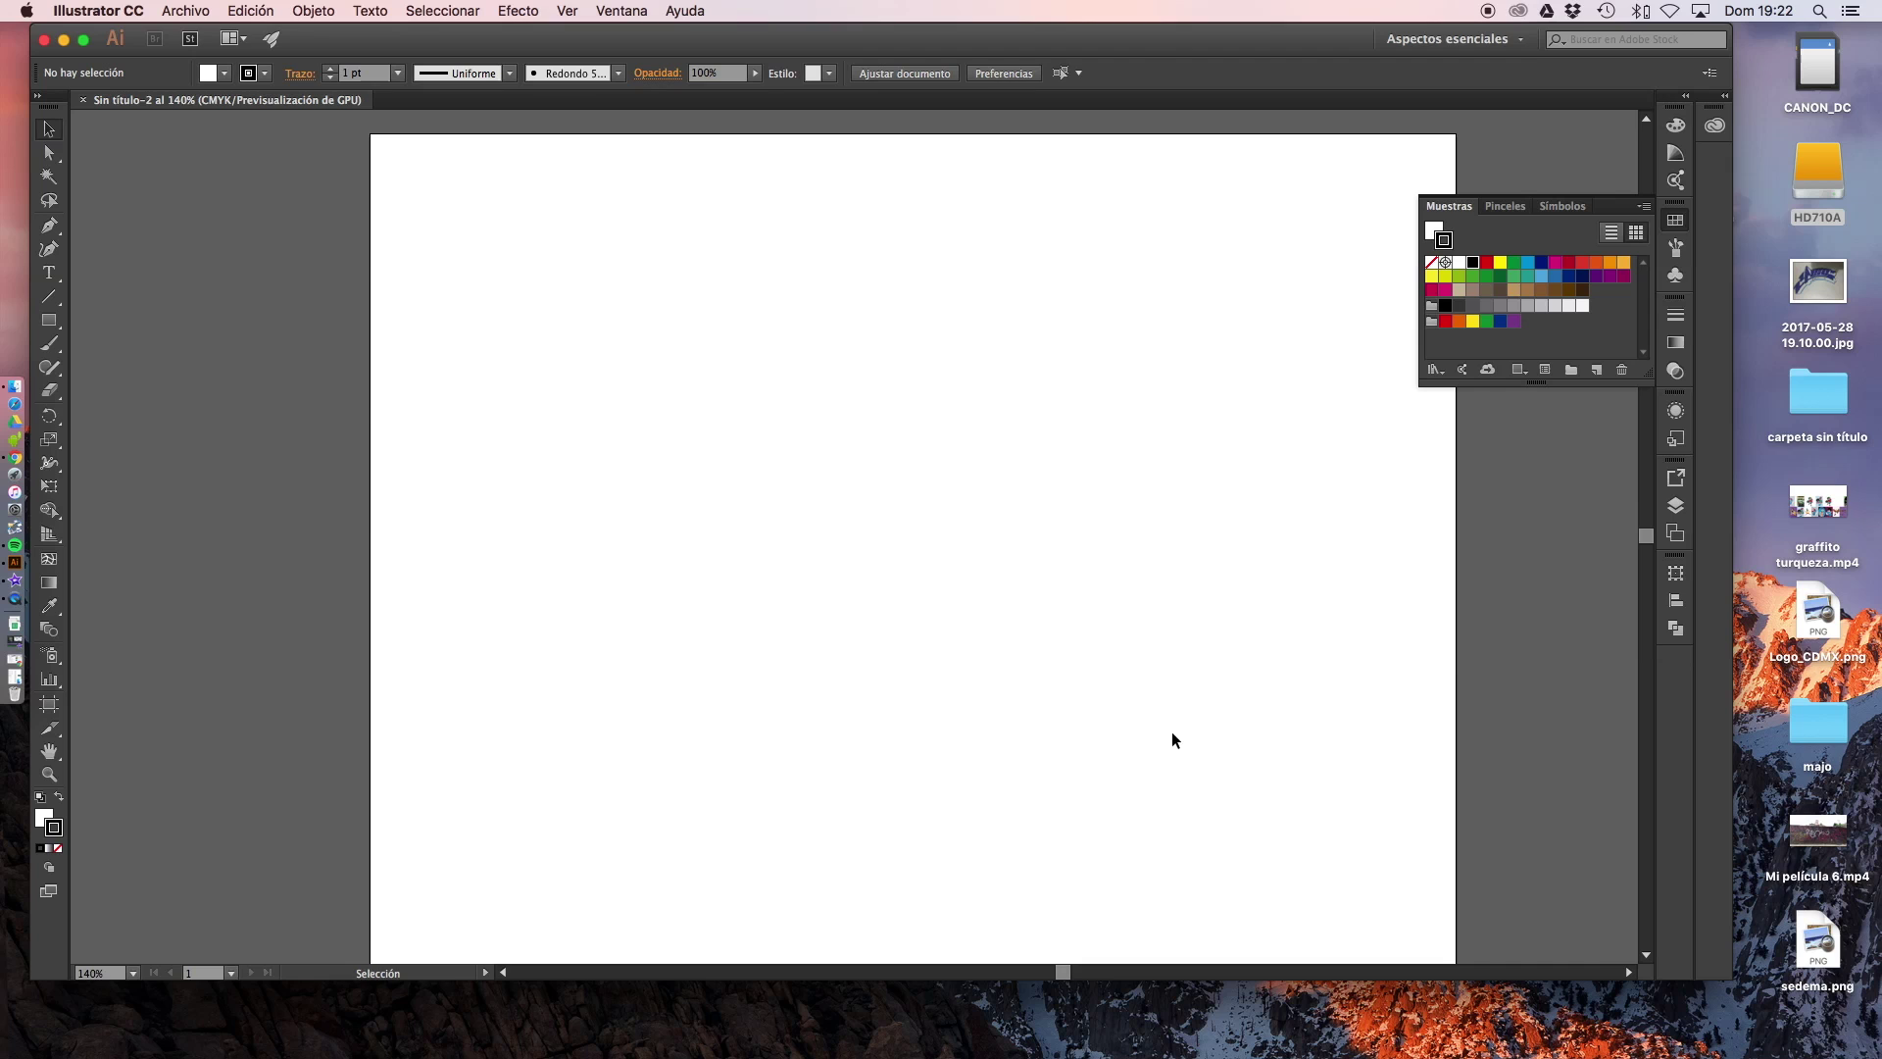
Collapse the Muestras swatches panel and scroll the canvas to frame the blank artboard
{"action": "left_click", "coordinate": [1618, 206]}
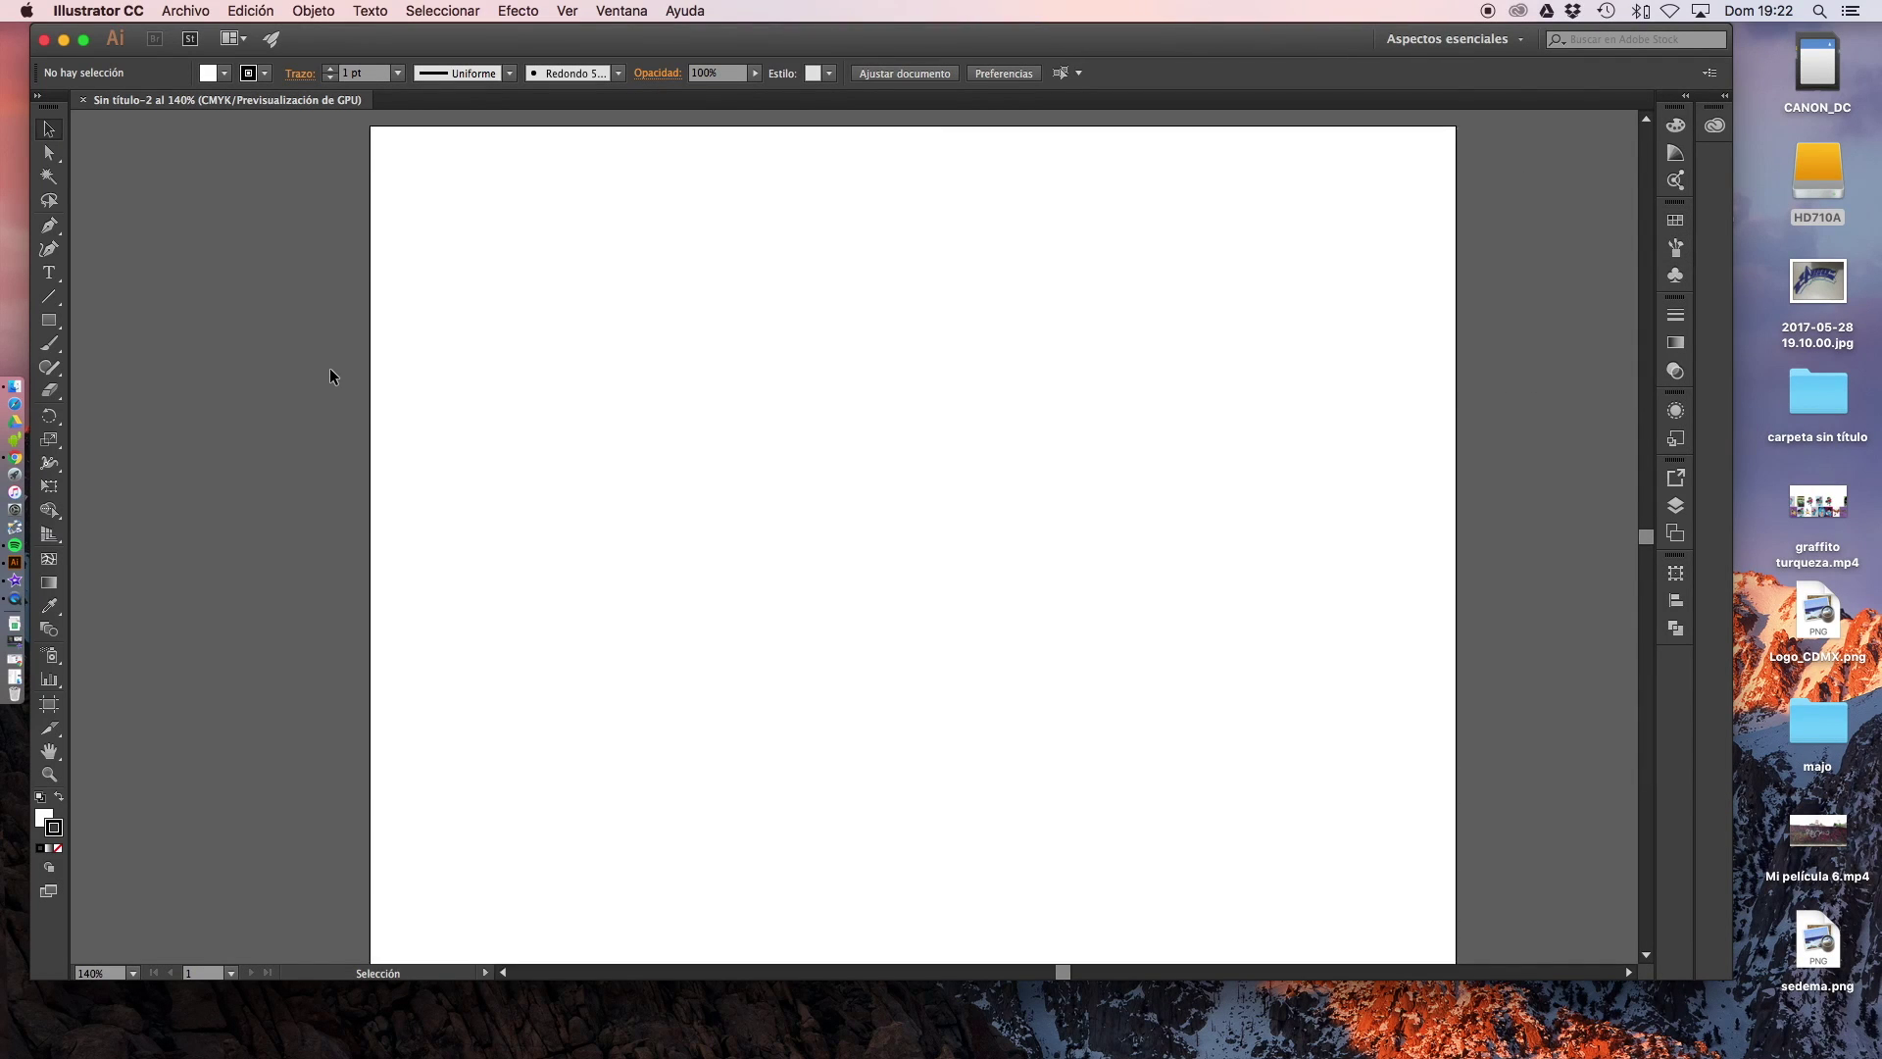
{"action": "scroll", "coordinate": [329, 368], "scroll_direction": "up", "scroll_amount": 5}
{"action": "scroll", "coordinate": [329, 367], "scroll_direction": "down", "scroll_amount": 5}
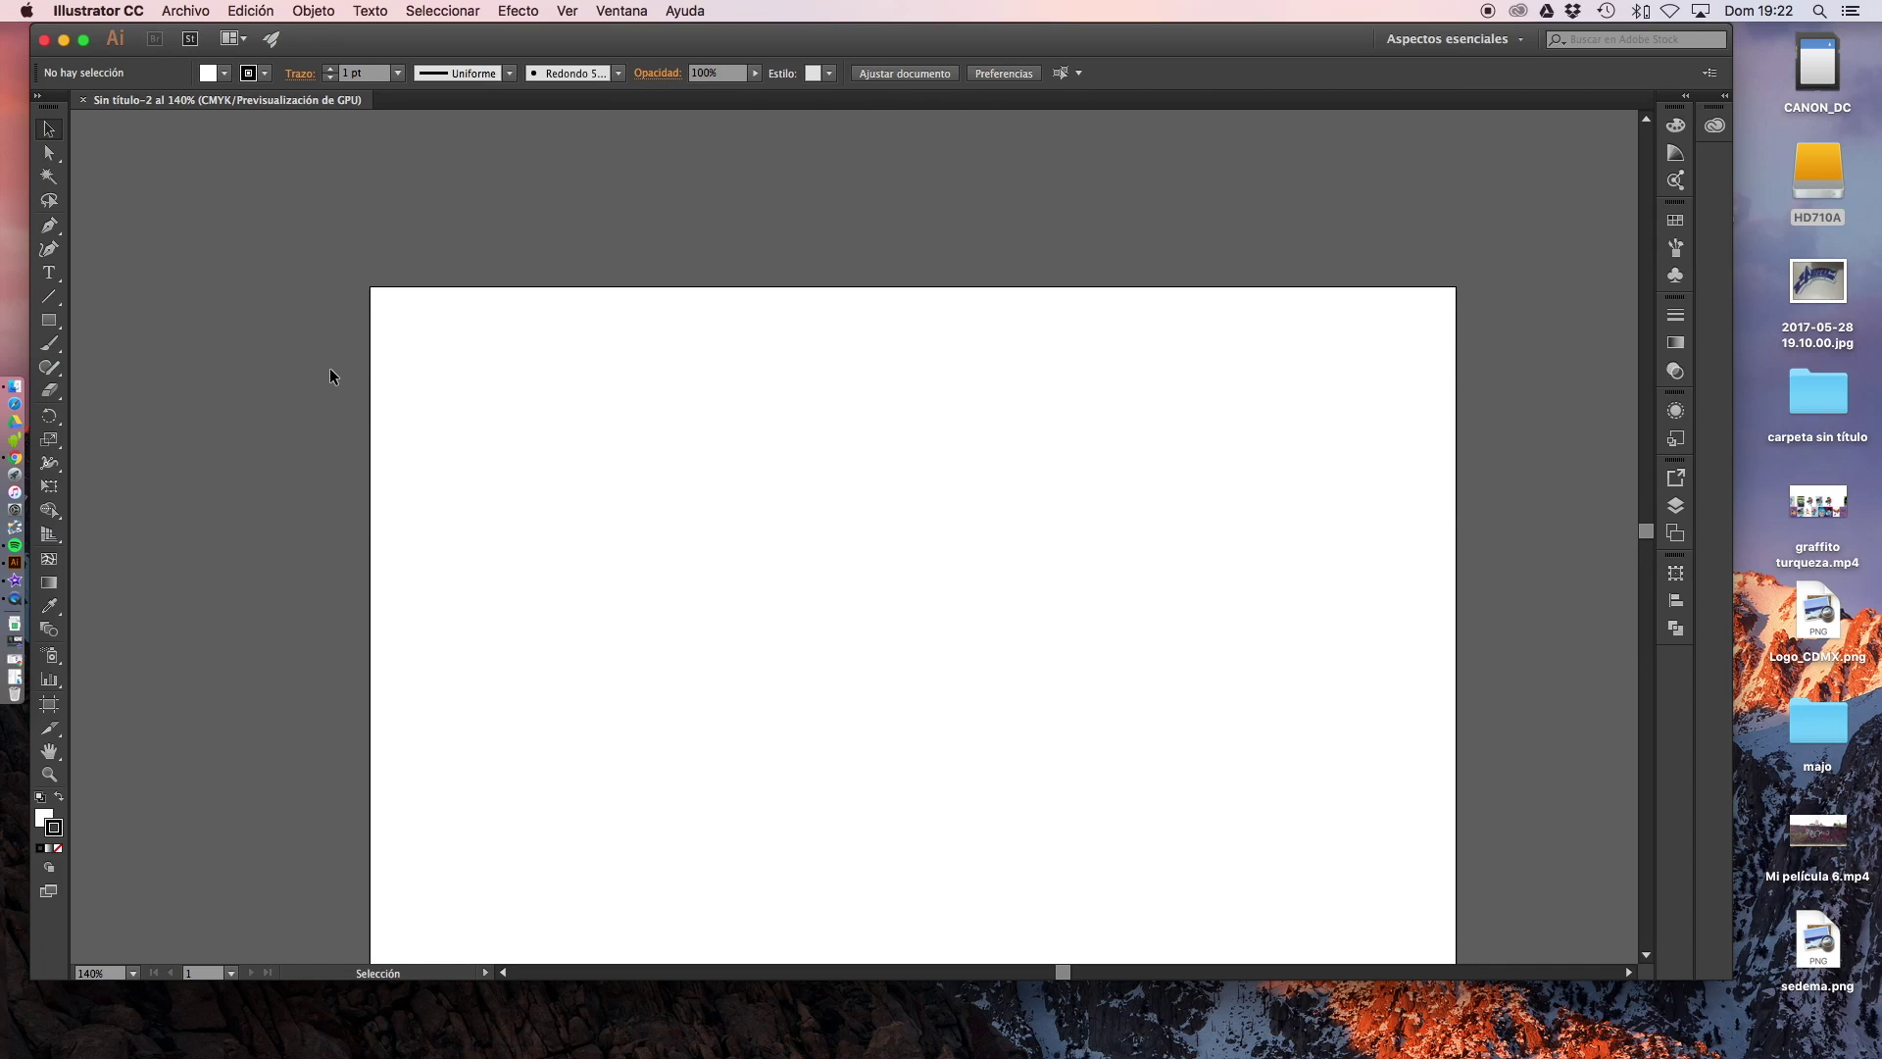
{"action": "scroll", "coordinate": [330, 367], "scroll_direction": "down", "scroll_amount": 4}
{"action": "scroll", "coordinate": [329, 368], "scroll_direction": "up", "scroll_amount": 3}
{"action": "scroll", "coordinate": [329, 368], "scroll_direction": "down", "scroll_amount": 3}
{"action": "scroll", "coordinate": [329, 367], "scroll_direction": "up", "scroll_amount": 4}
{"action": "scroll", "coordinate": [329, 367], "scroll_direction": "down", "scroll_amount": 3}
{"action": "scroll", "coordinate": [329, 367], "scroll_direction": "down", "scroll_amount": 3}
{"action": "scroll", "coordinate": [329, 367], "scroll_direction": "down", "scroll_amount": 1}
{"action": "scroll", "coordinate": [330, 368], "scroll_direction": "down", "scroll_amount": 4}
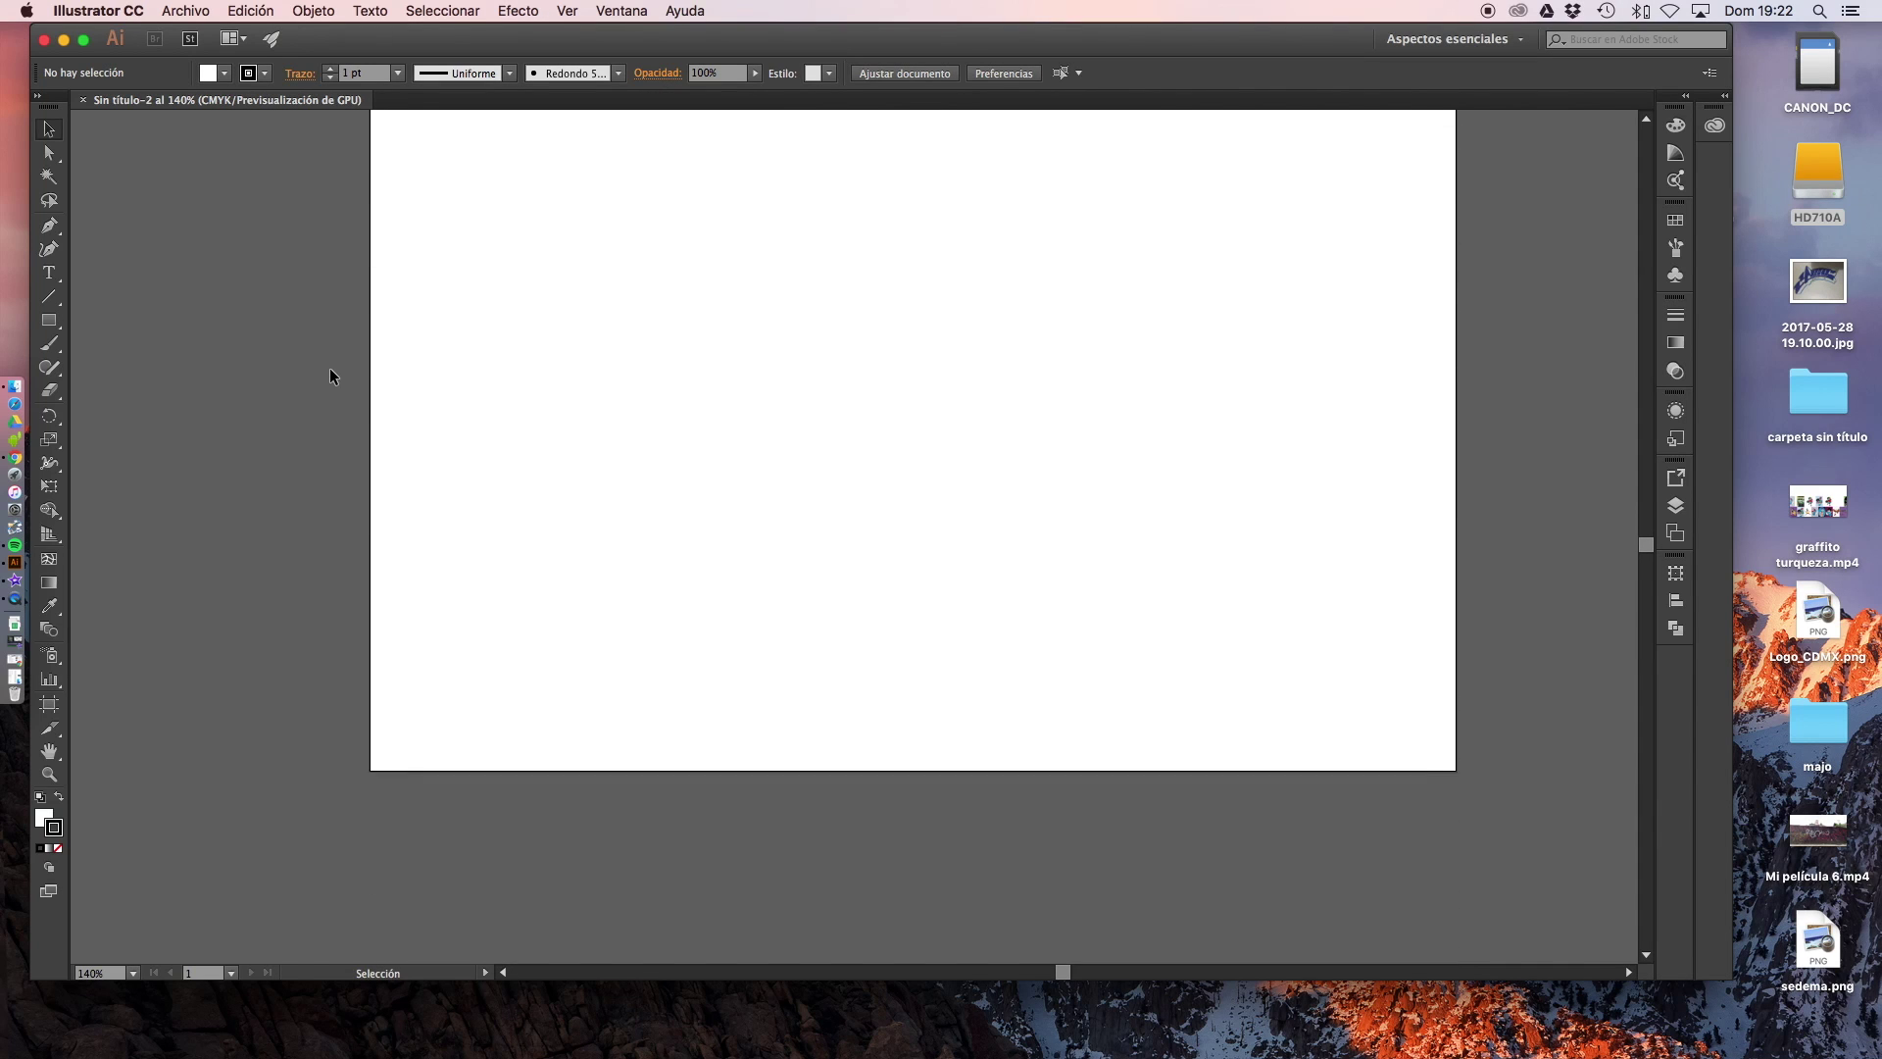
{"action": "scroll", "coordinate": [329, 367], "scroll_direction": "up", "scroll_amount": 8}
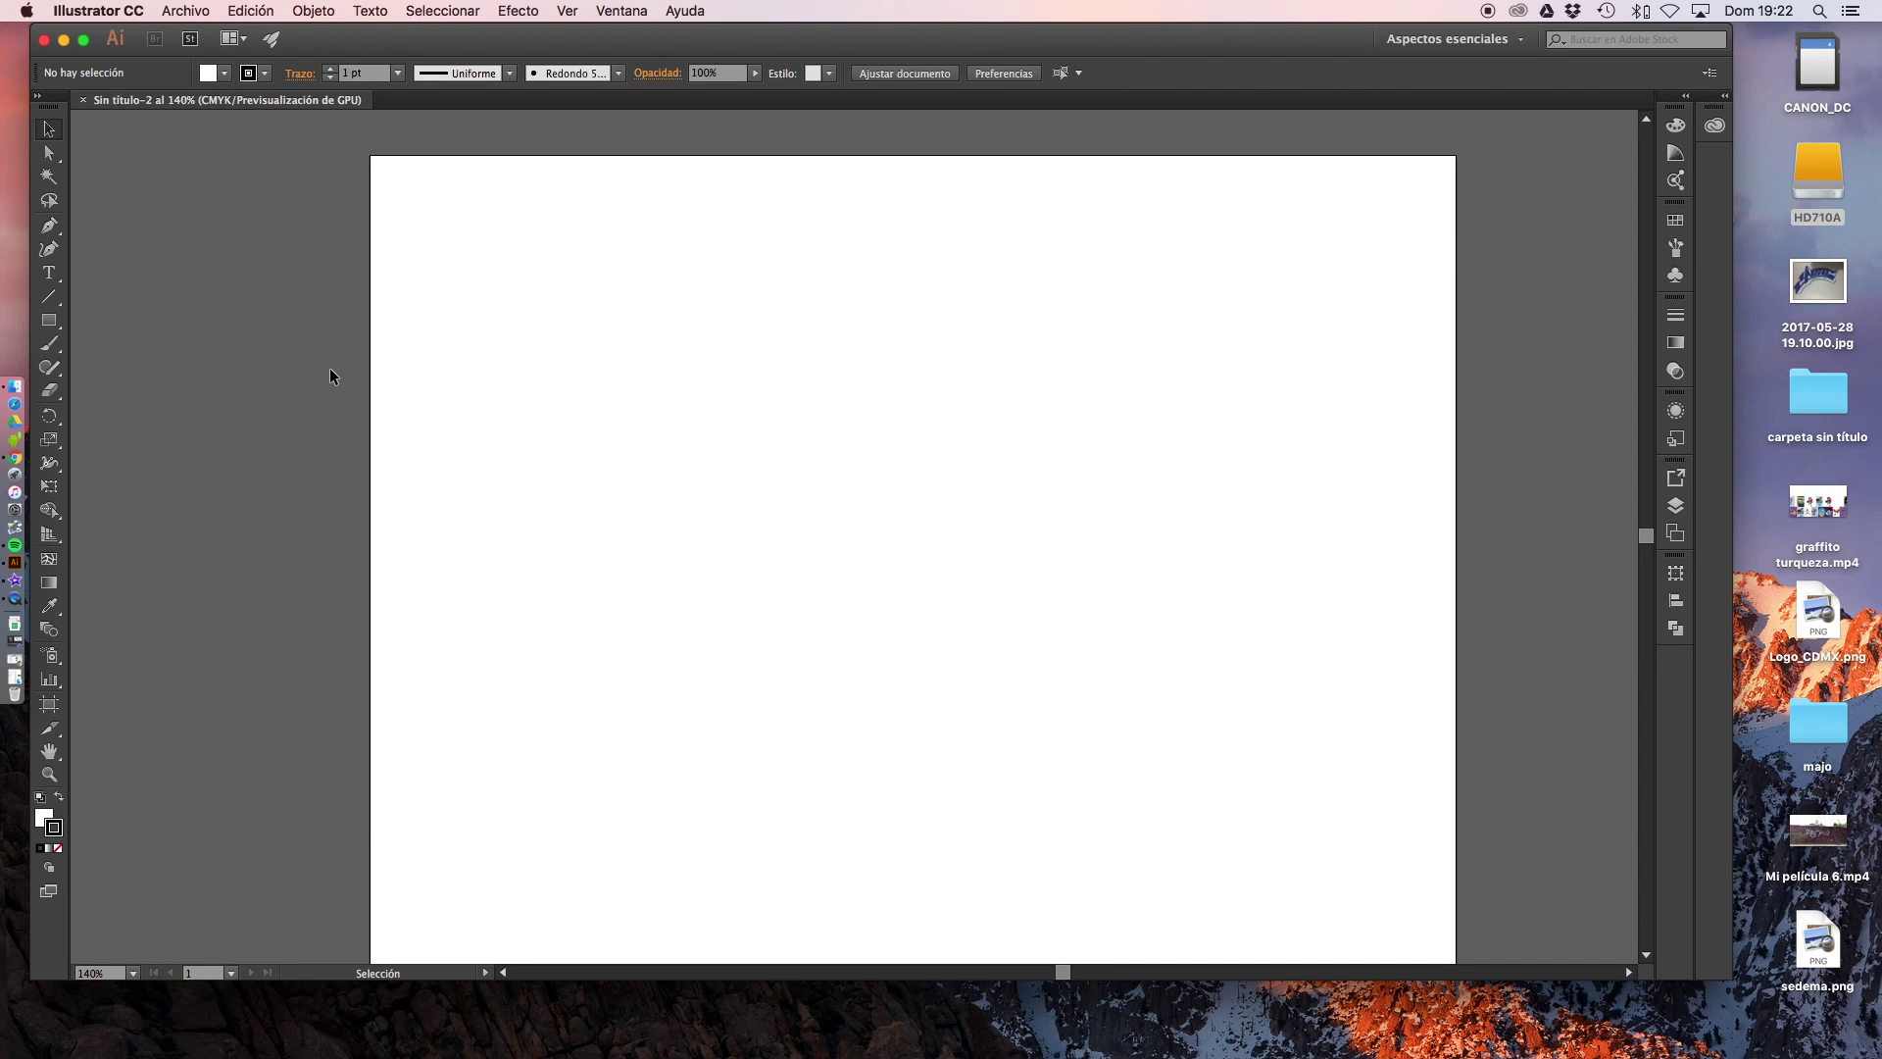
Open Capas, add two layers, undo back to only Capa 1, then collapse and reopen the panel
{"action": "left_click", "coordinate": [1676, 508]}
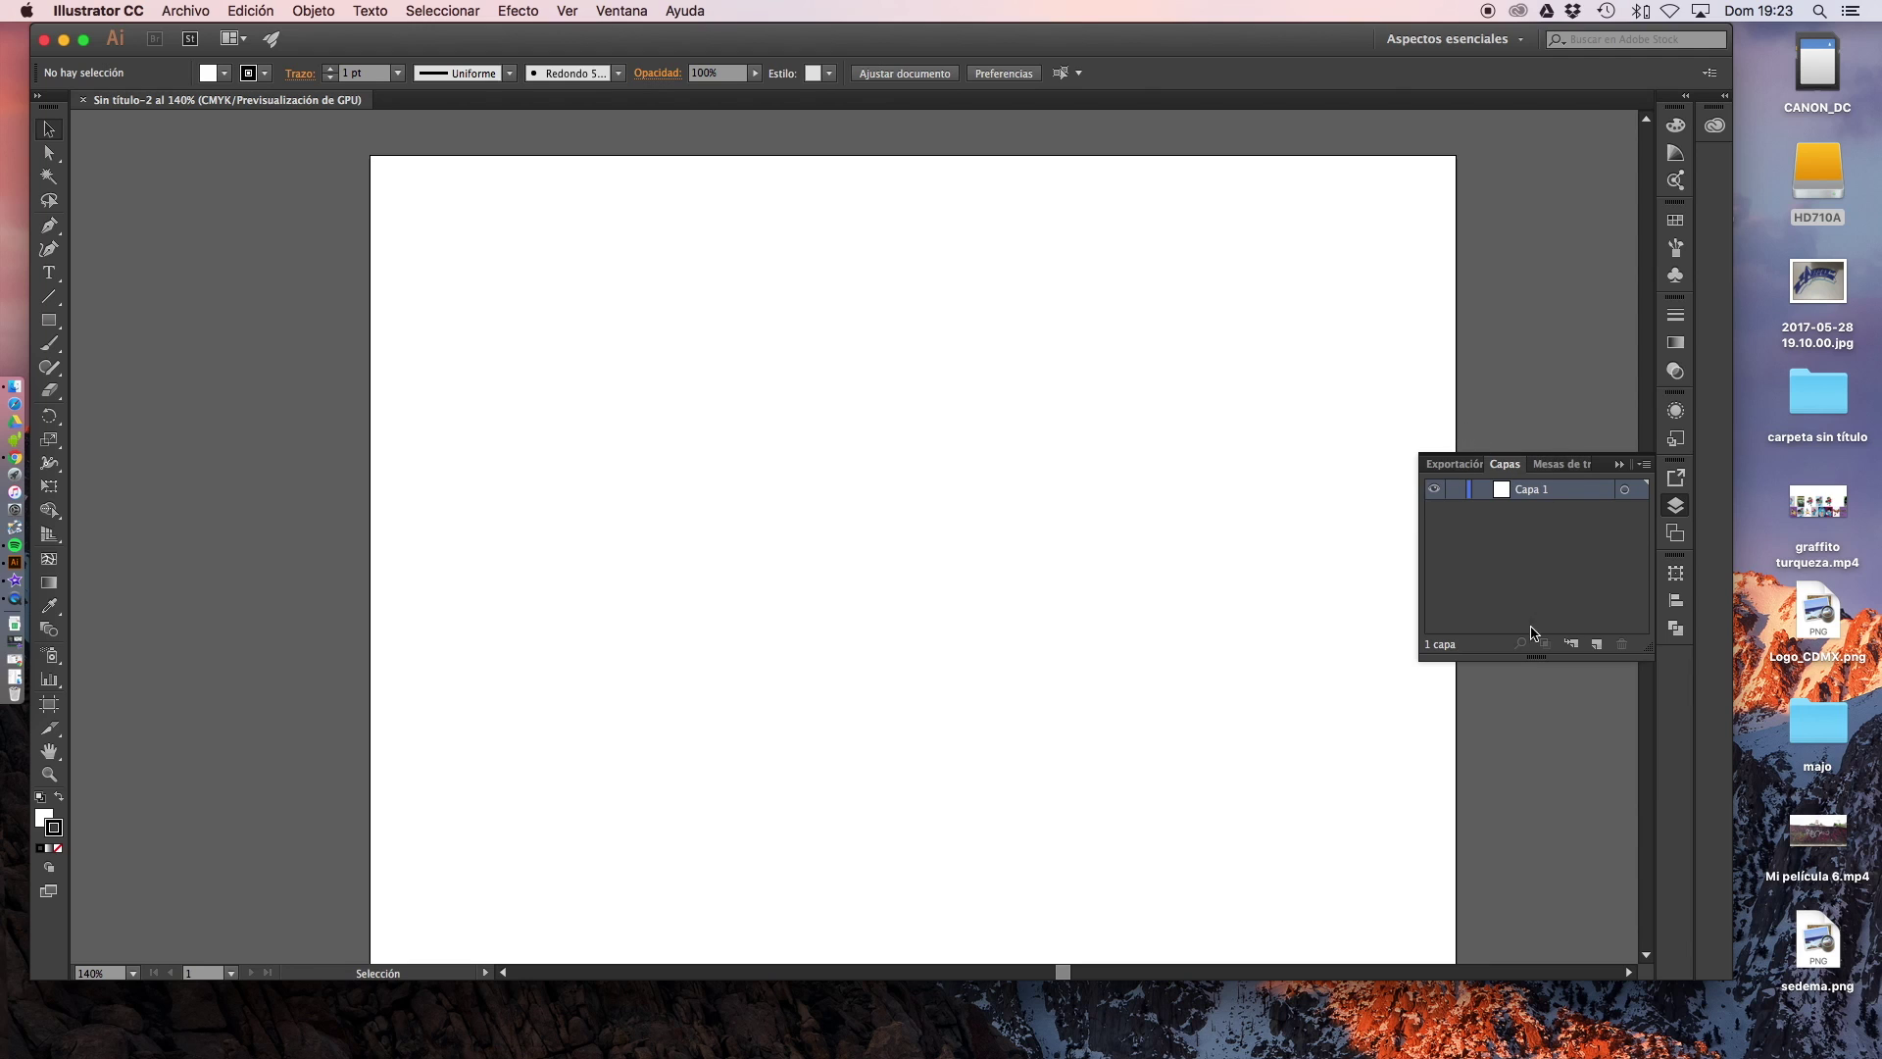
{"action": "left_click", "coordinate": [1598, 644]}
{"action": "left_click", "coordinate": [1598, 644]}
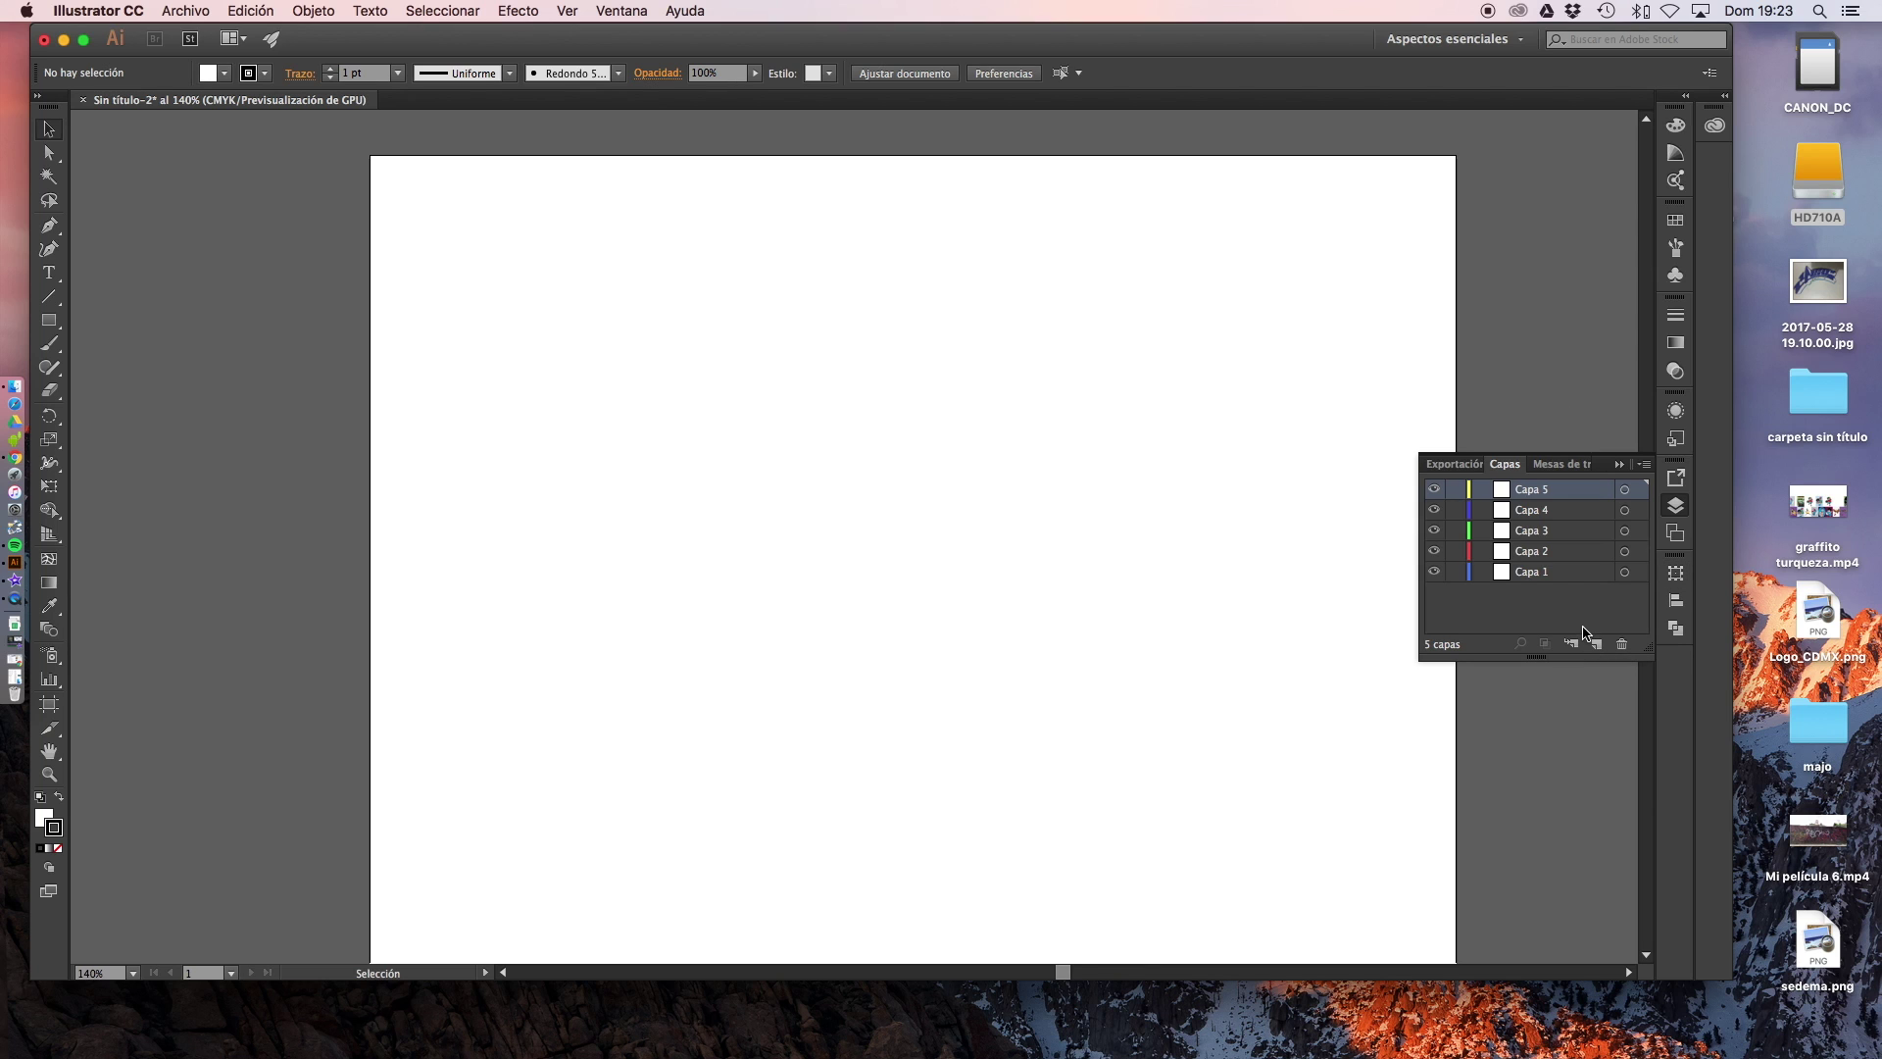
{"action": "key", "text": "super+z"}
{"action": "key", "text": "super+z"}
{"action": "key", "text": "super+z"}
{"action": "key", "text": "super+z"}
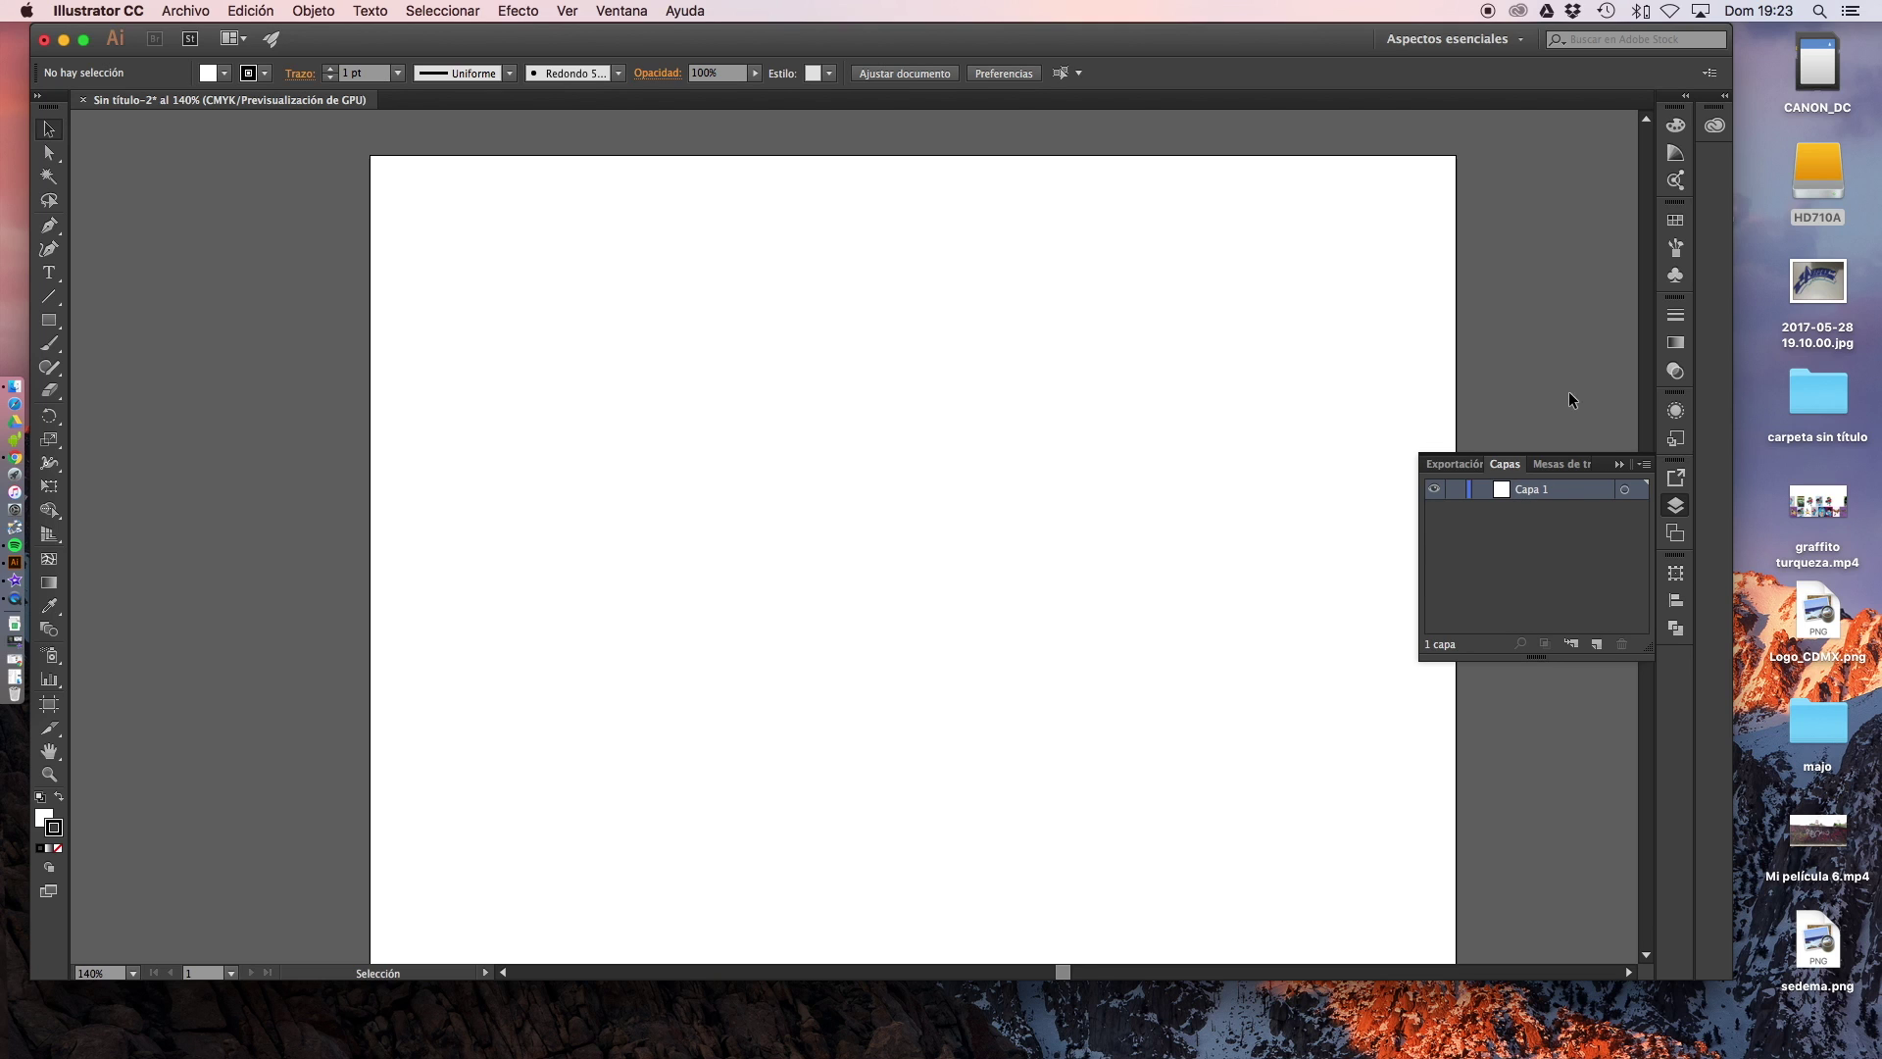
{"action": "left_click", "coordinate": [1620, 463]}
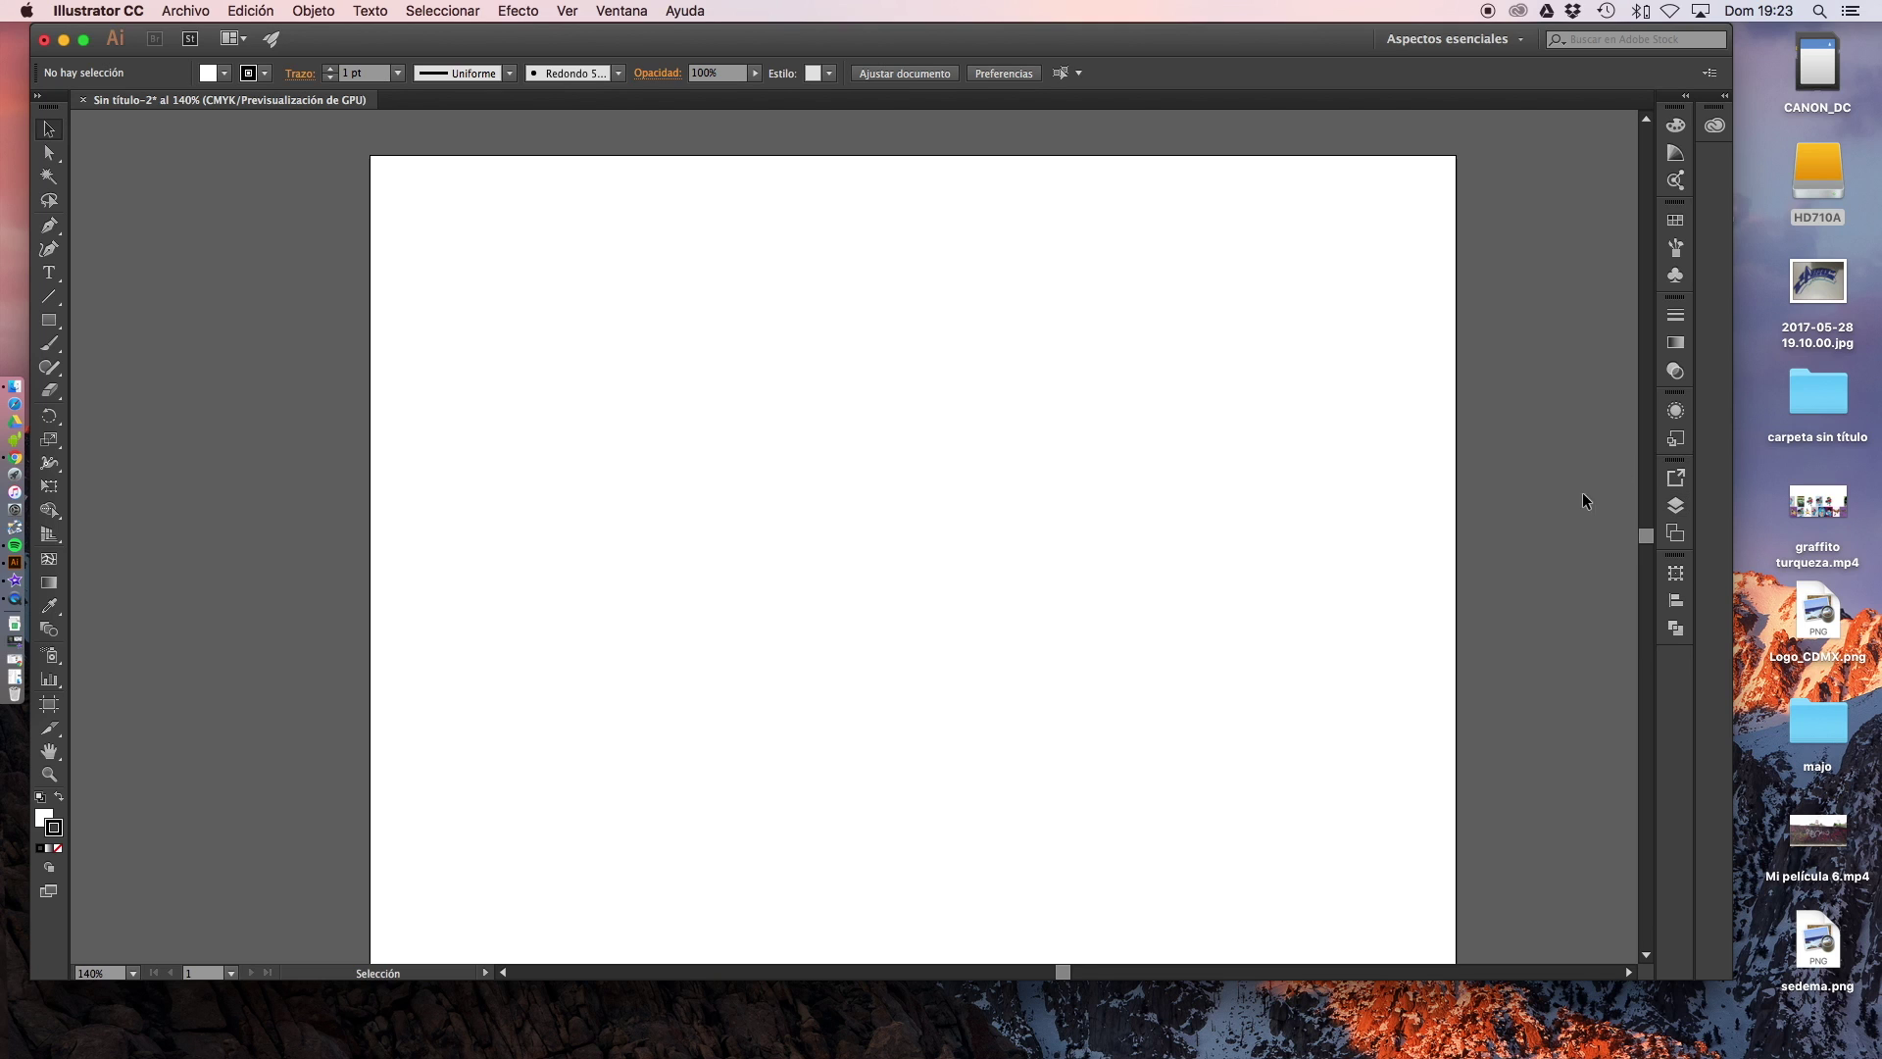
{"action": "left_click", "coordinate": [1673, 505]}
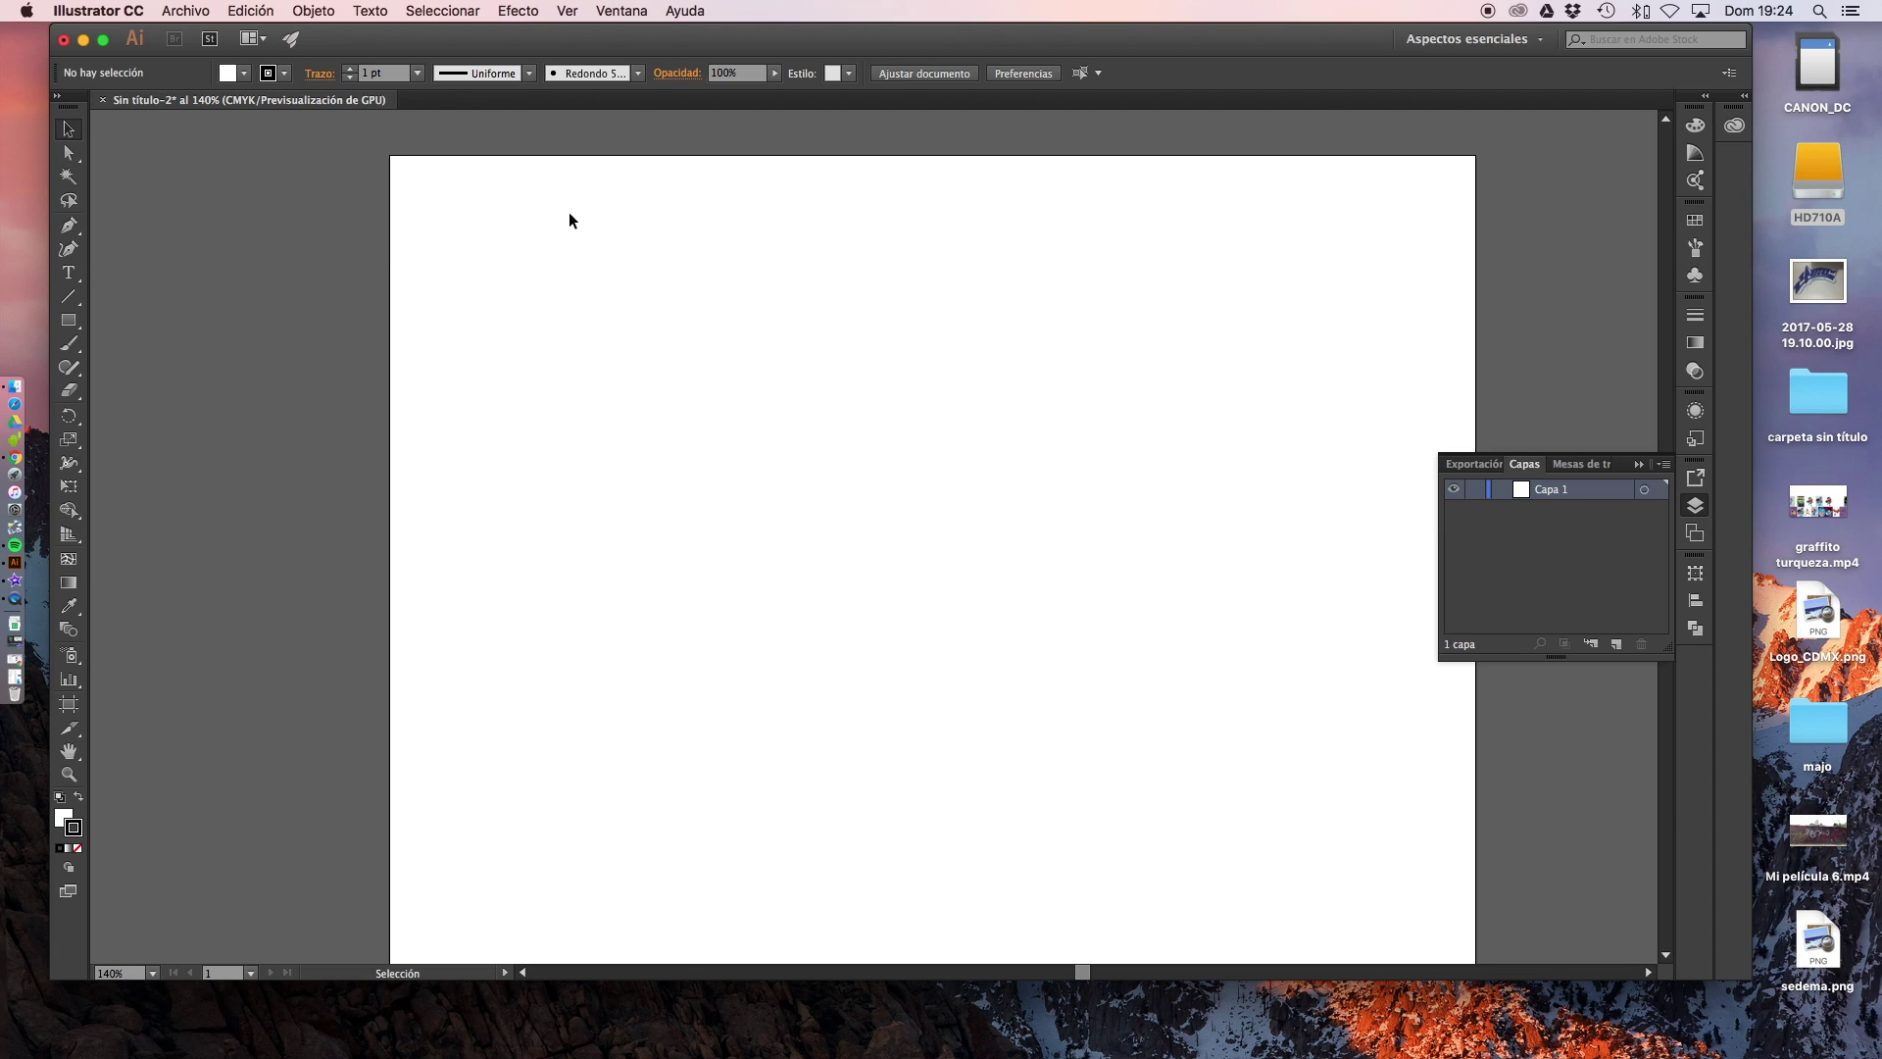
{"action": "left_click_drag", "start_coordinate": [691, 425], "coordinate": [566, 363]}
{"action": "left_click_drag", "start_coordinate": [1140, 35], "coordinate": [1115, 35]}
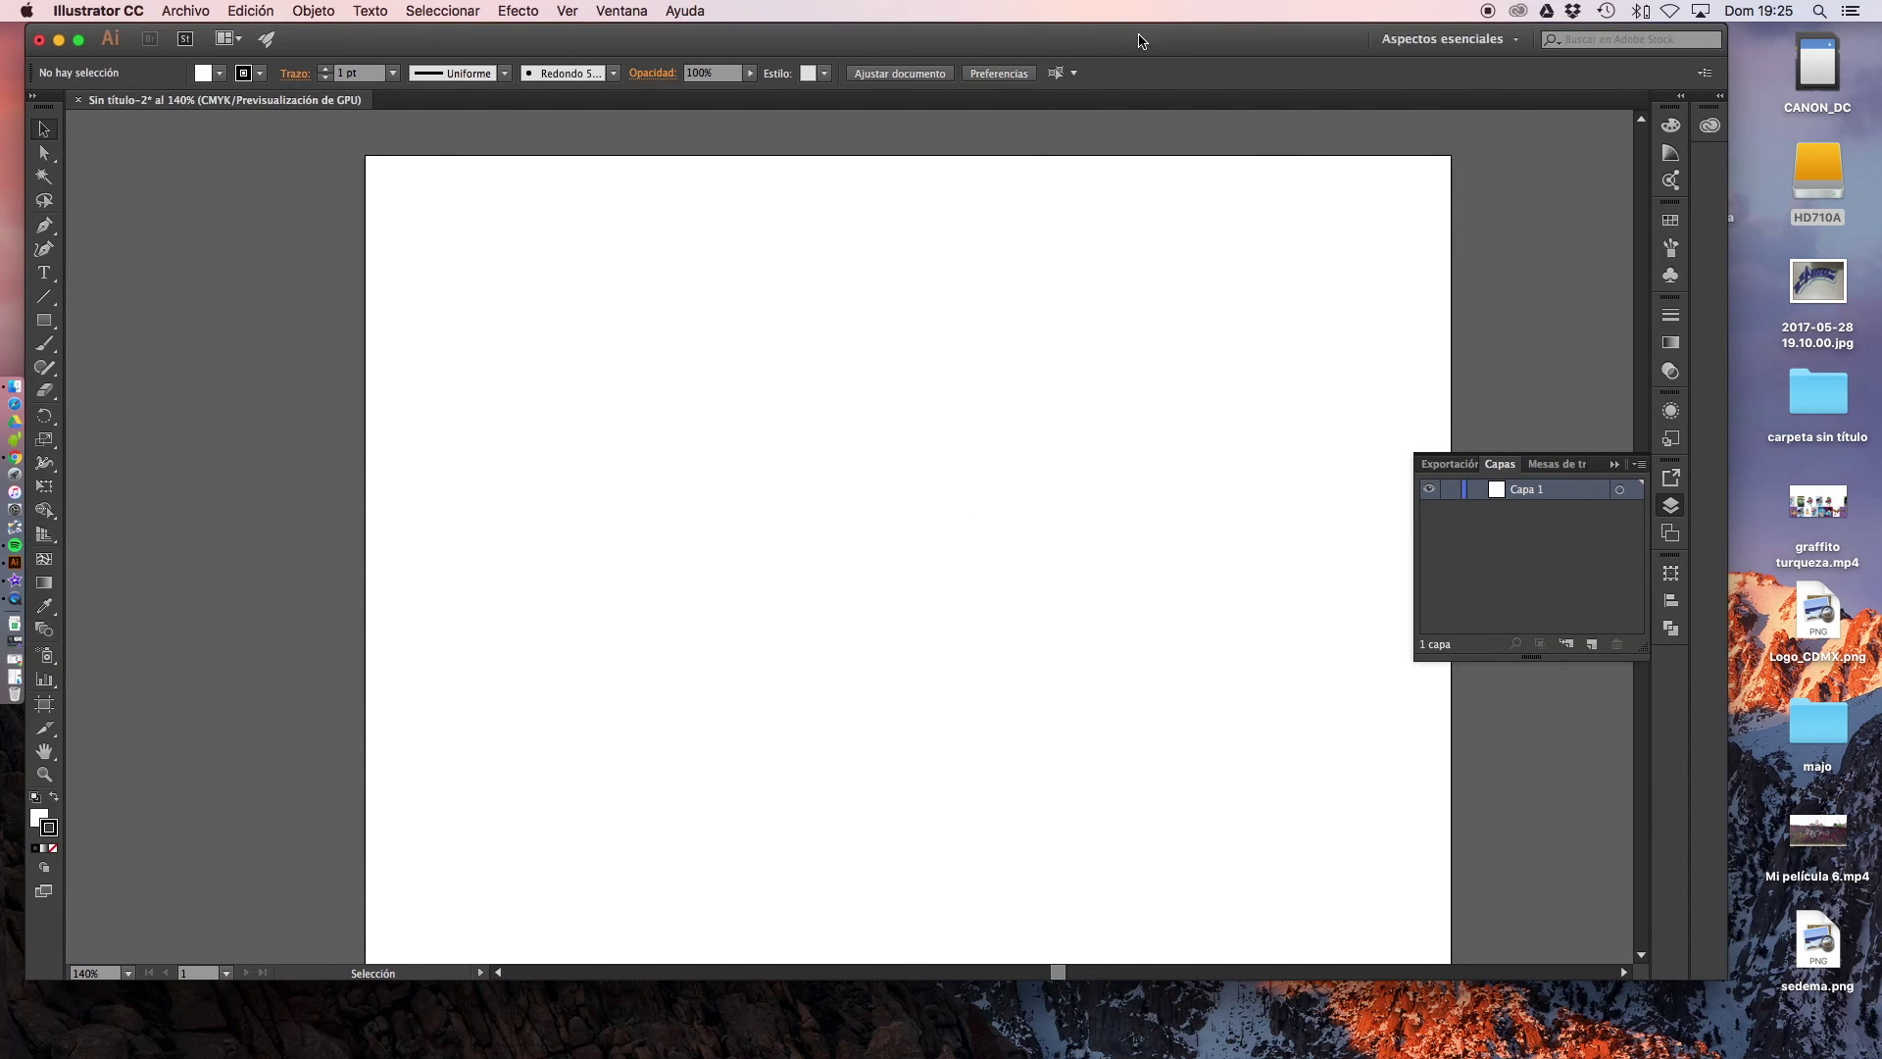
{"action": "left_click", "coordinate": [1826, 279]}
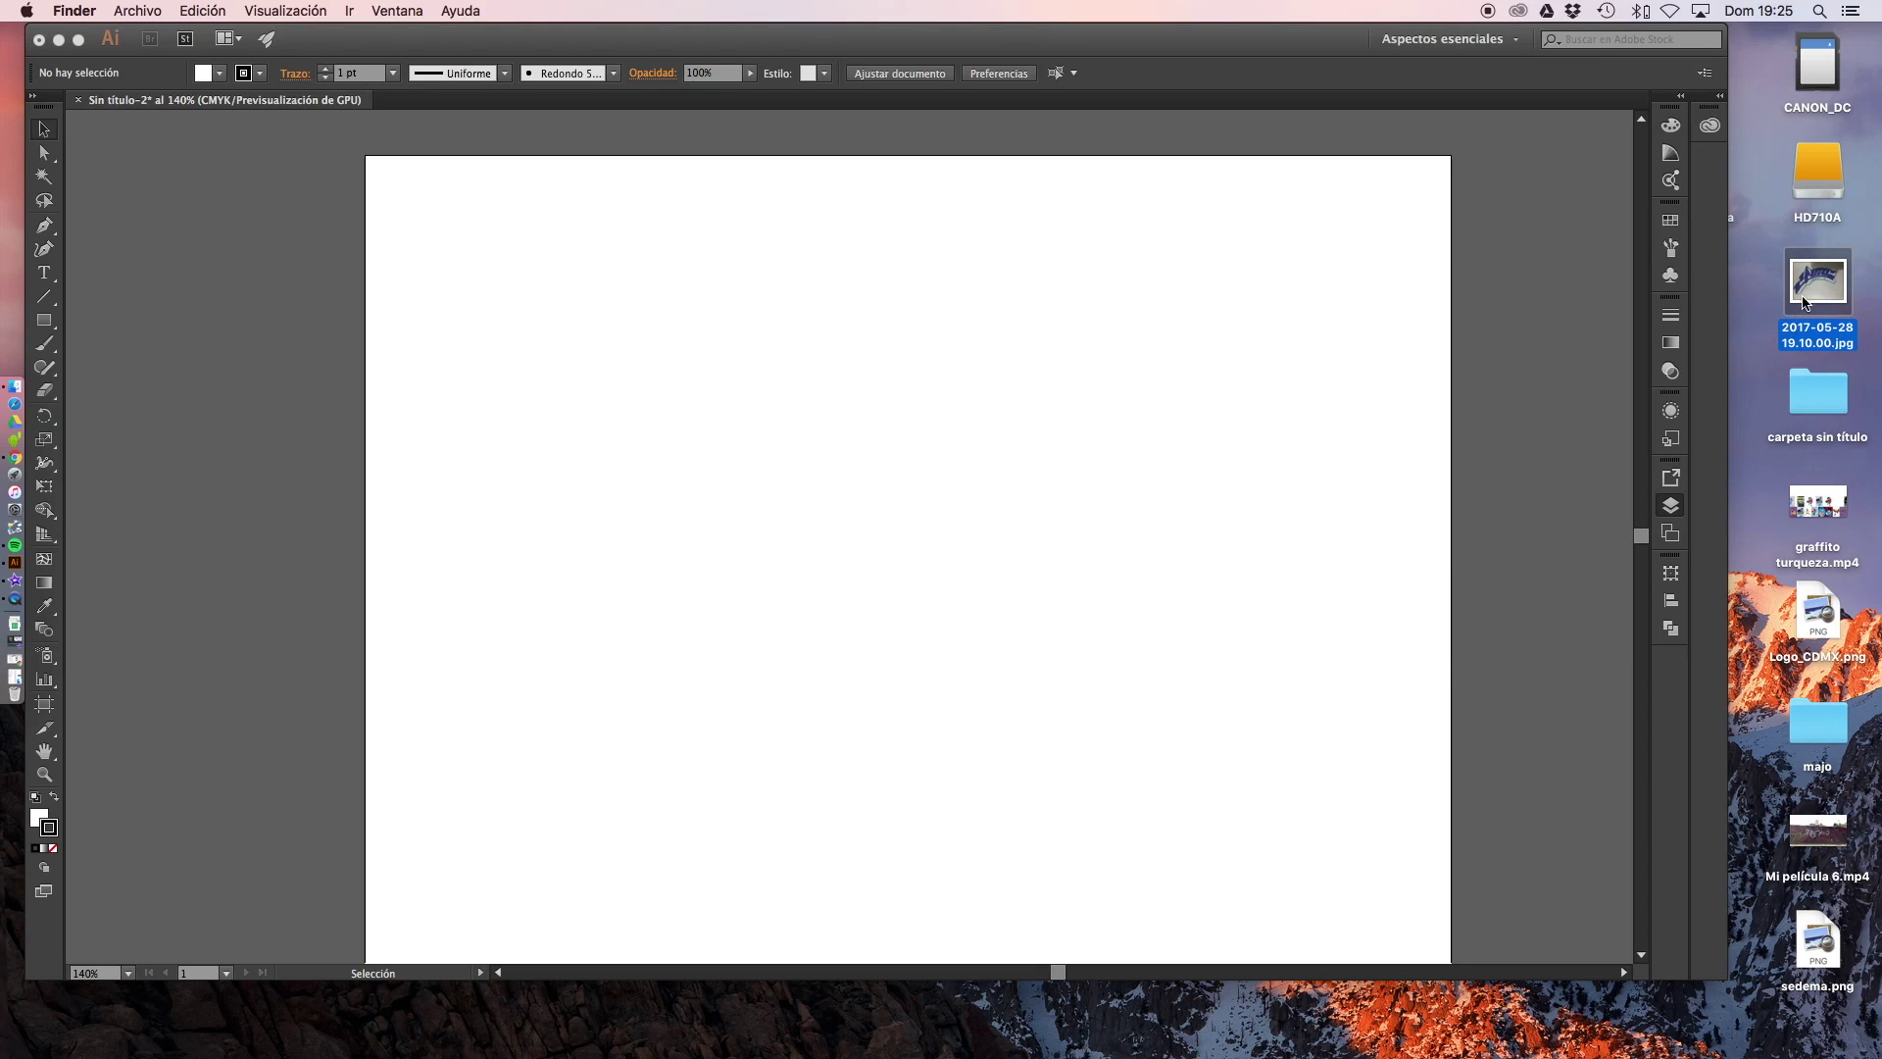
Place 2017-05-28 19.10.00.jpg as a linked image and shrink it from its corner
{"action": "left_click_drag", "start_coordinate": [1828, 287], "coordinate": [911, 470]}
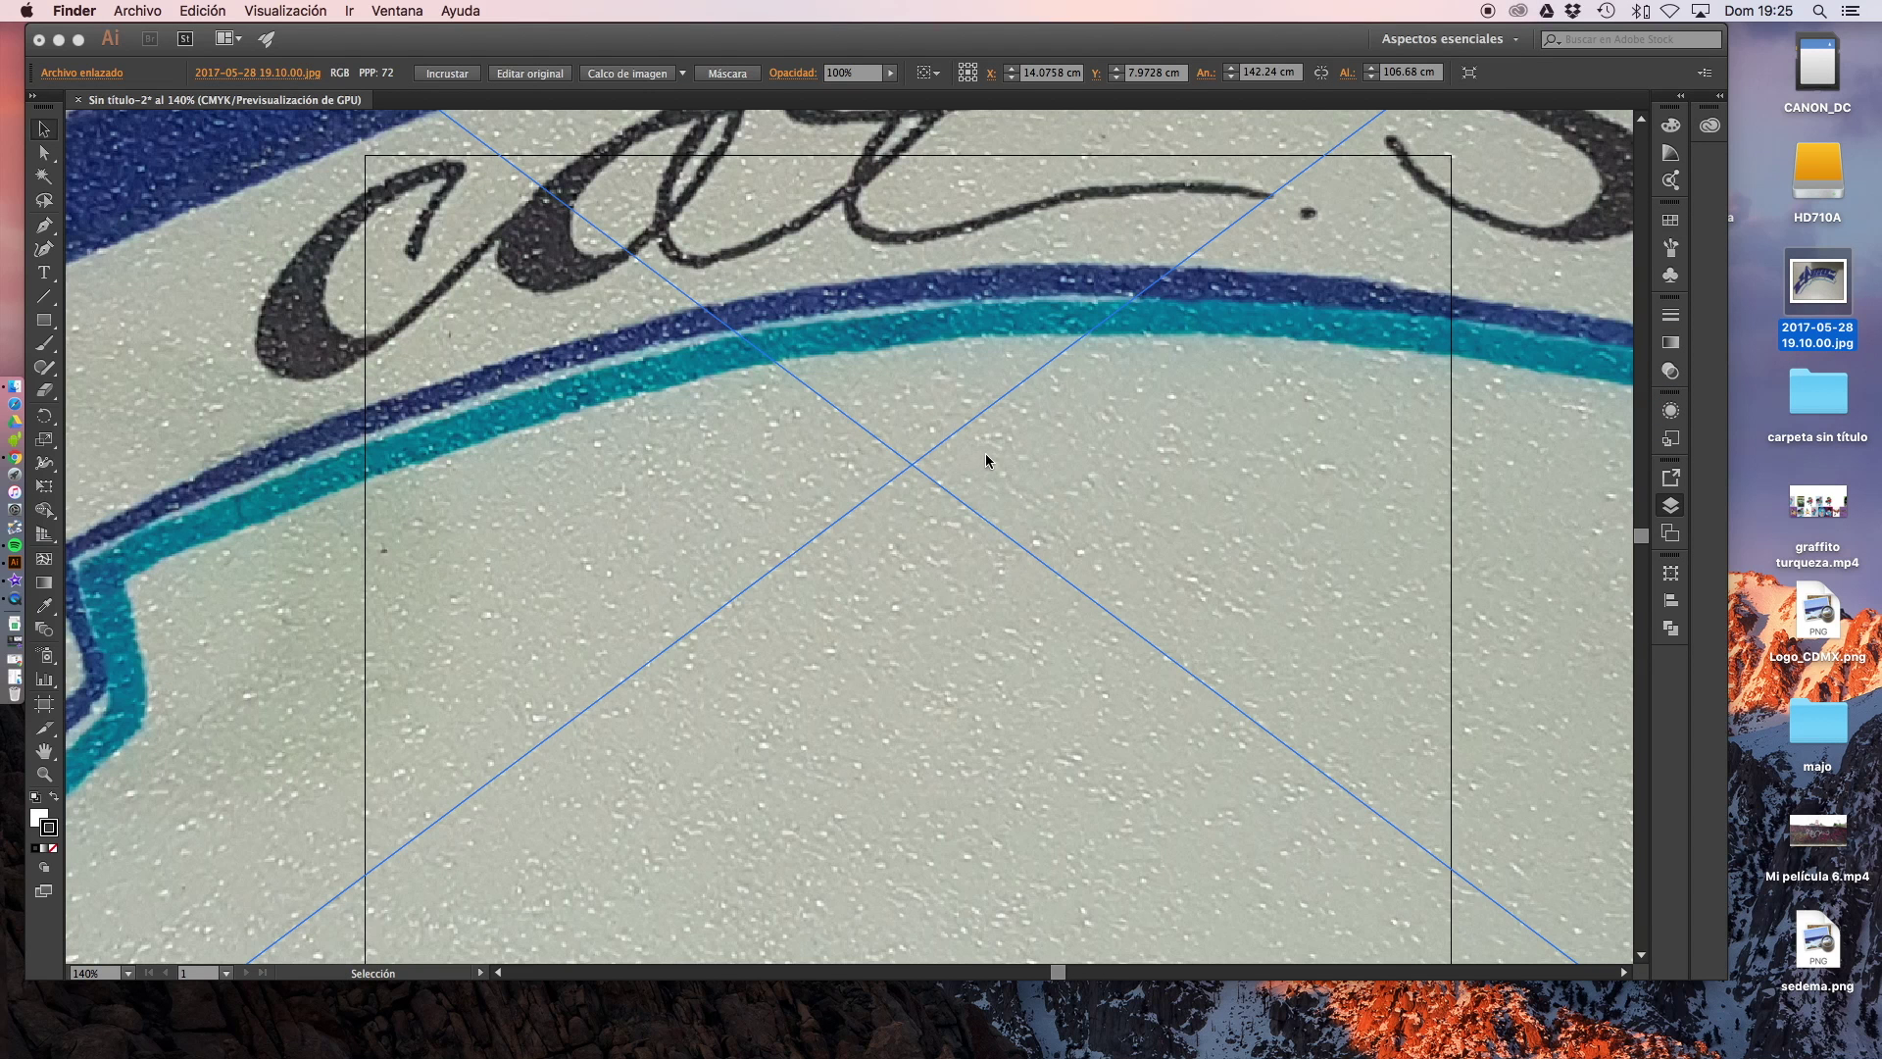
{"action": "scroll", "coordinate": [986, 459], "scroll_direction": "down", "scroll_amount": 5}
{"action": "scroll", "coordinate": [986, 460], "scroll_direction": "up", "scroll_amount": 2}
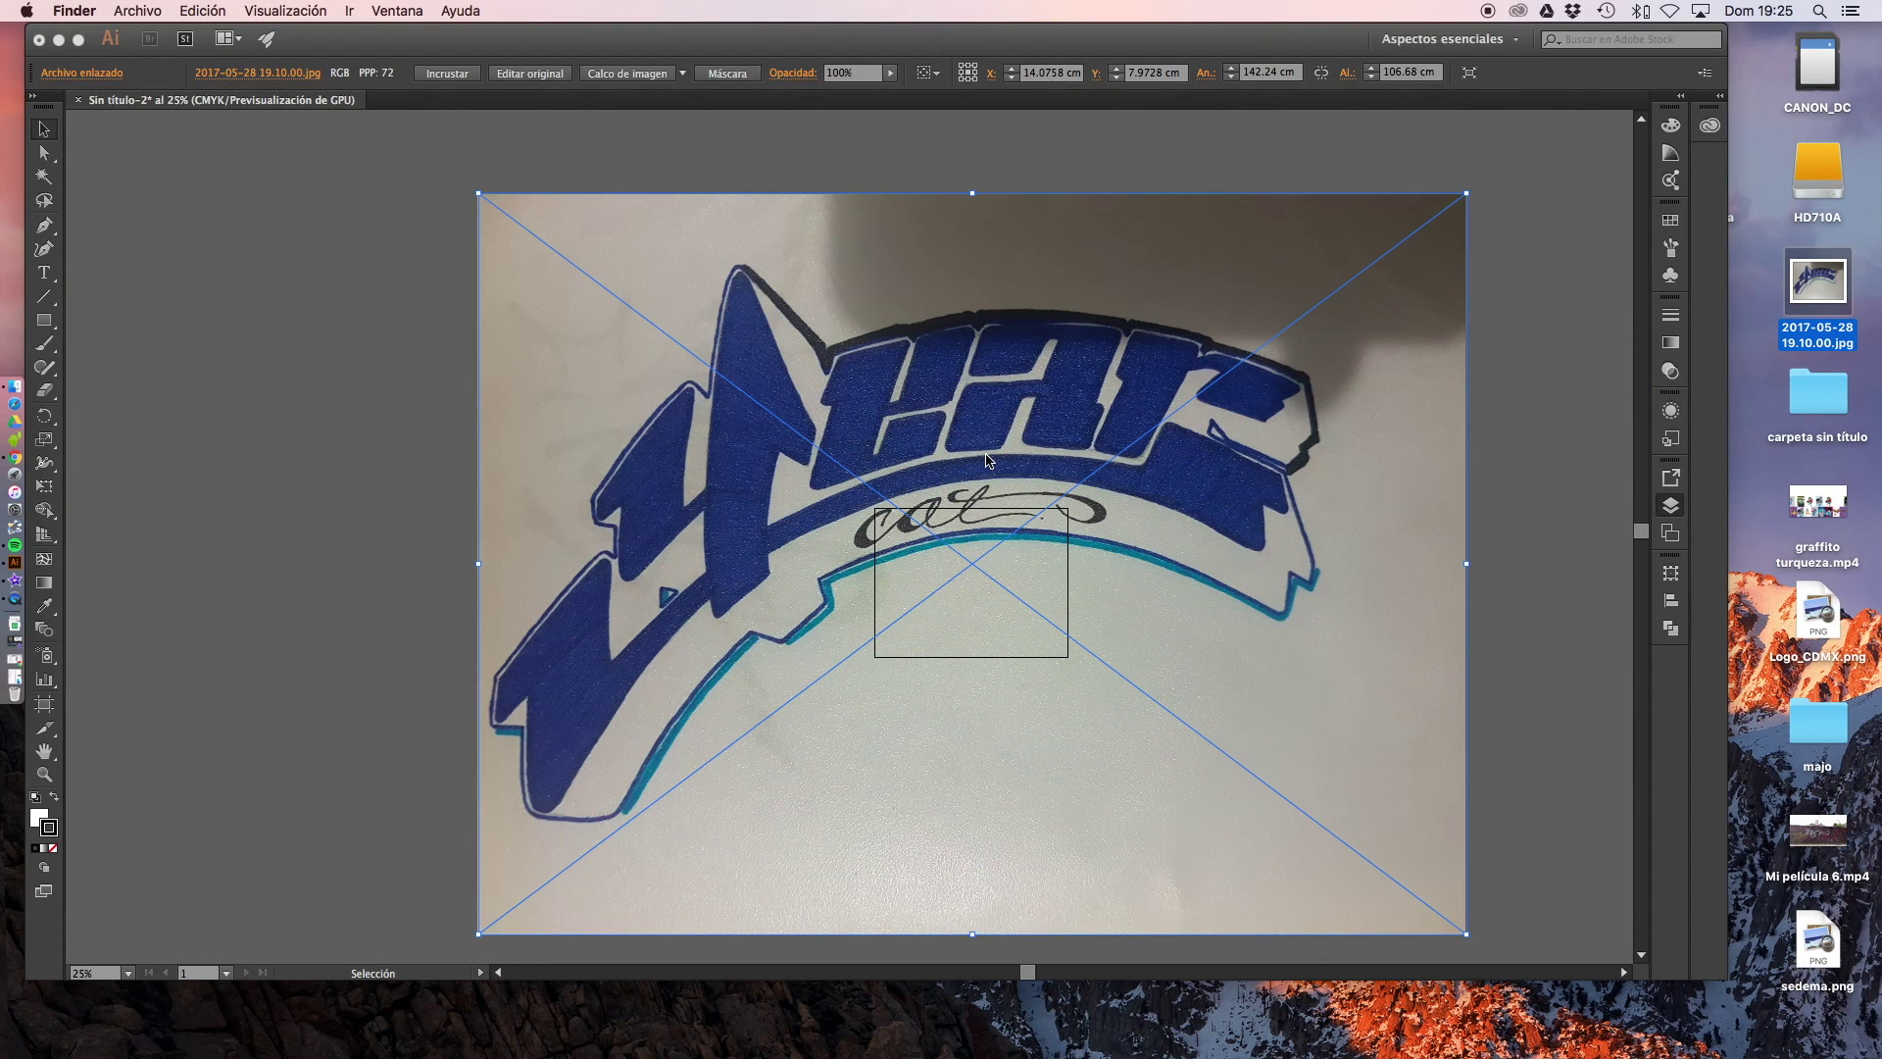
{"action": "scroll", "coordinate": [987, 460], "scroll_direction": "right", "scroll_amount": 1}
{"action": "scroll", "coordinate": [987, 460], "scroll_direction": "right", "scroll_amount": 1}
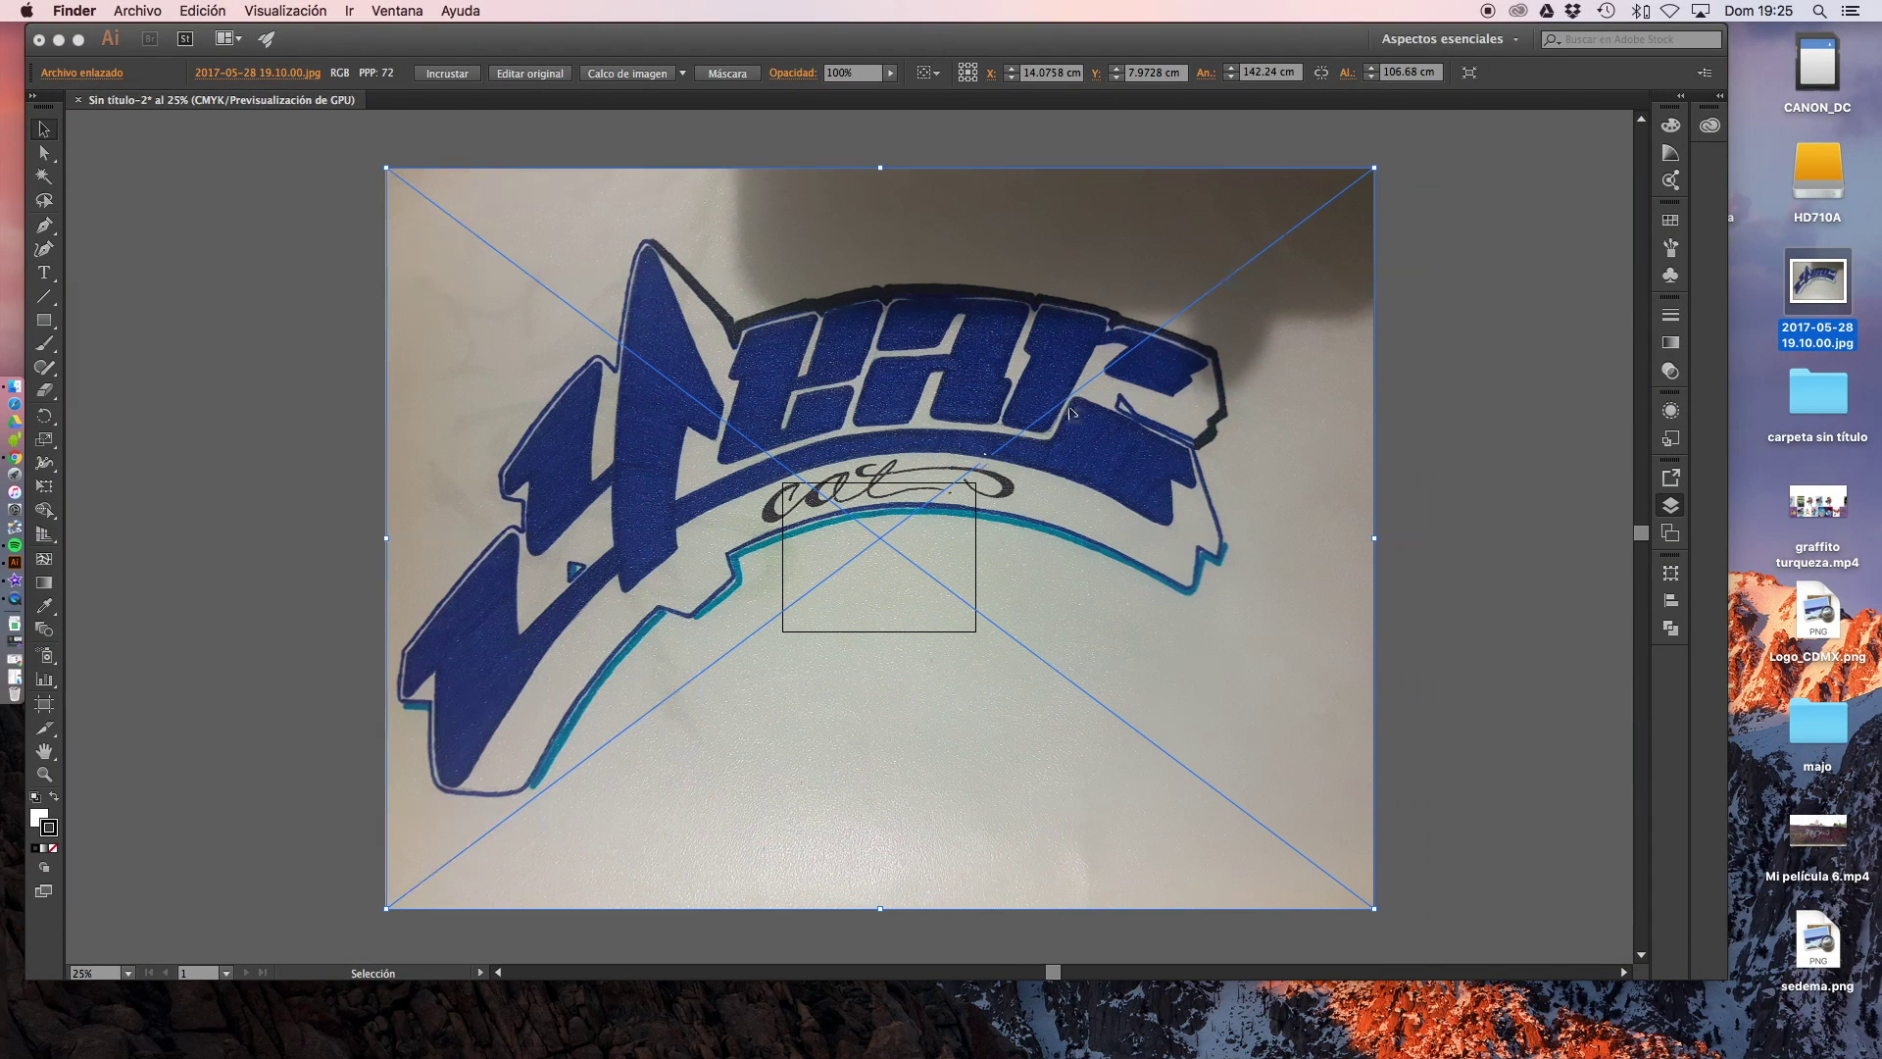
{"action": "left_click", "coordinate": [1433, 200]}
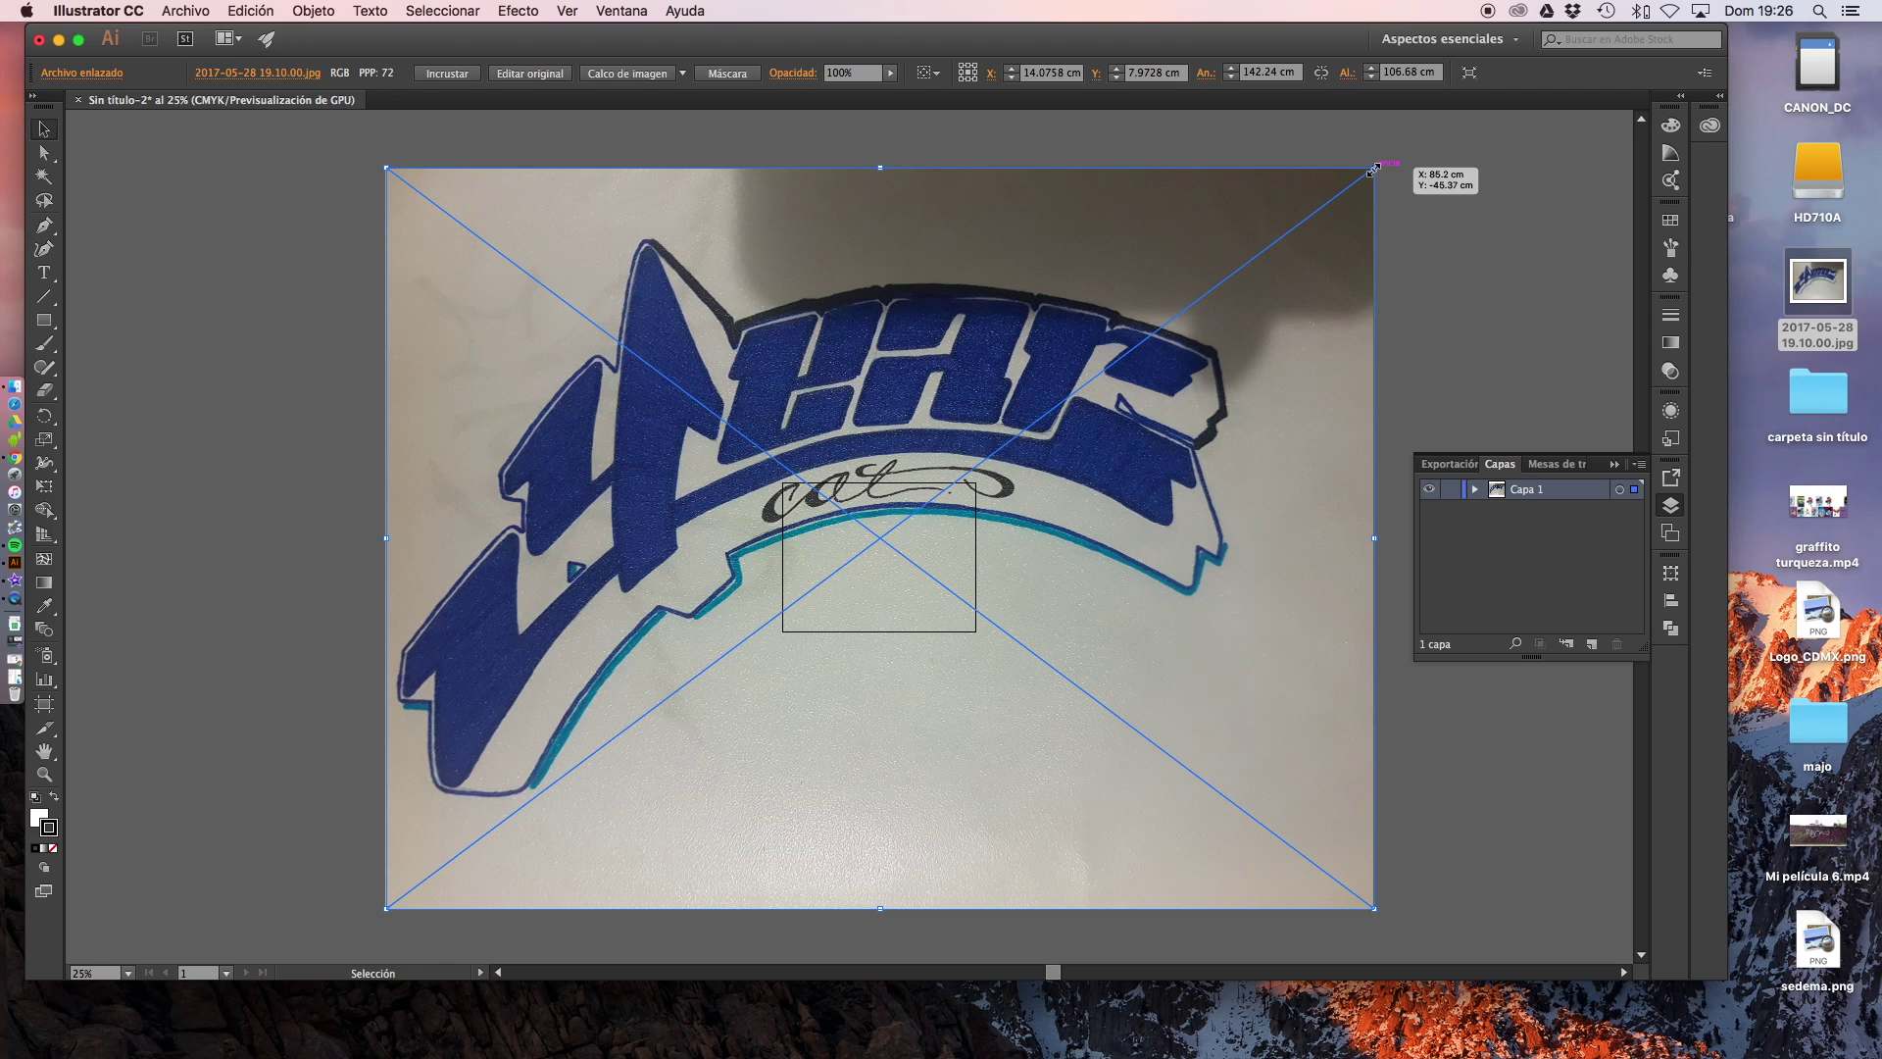
{"action": "left_click_drag", "start_coordinate": [1374, 169], "coordinate": [554, 813]}
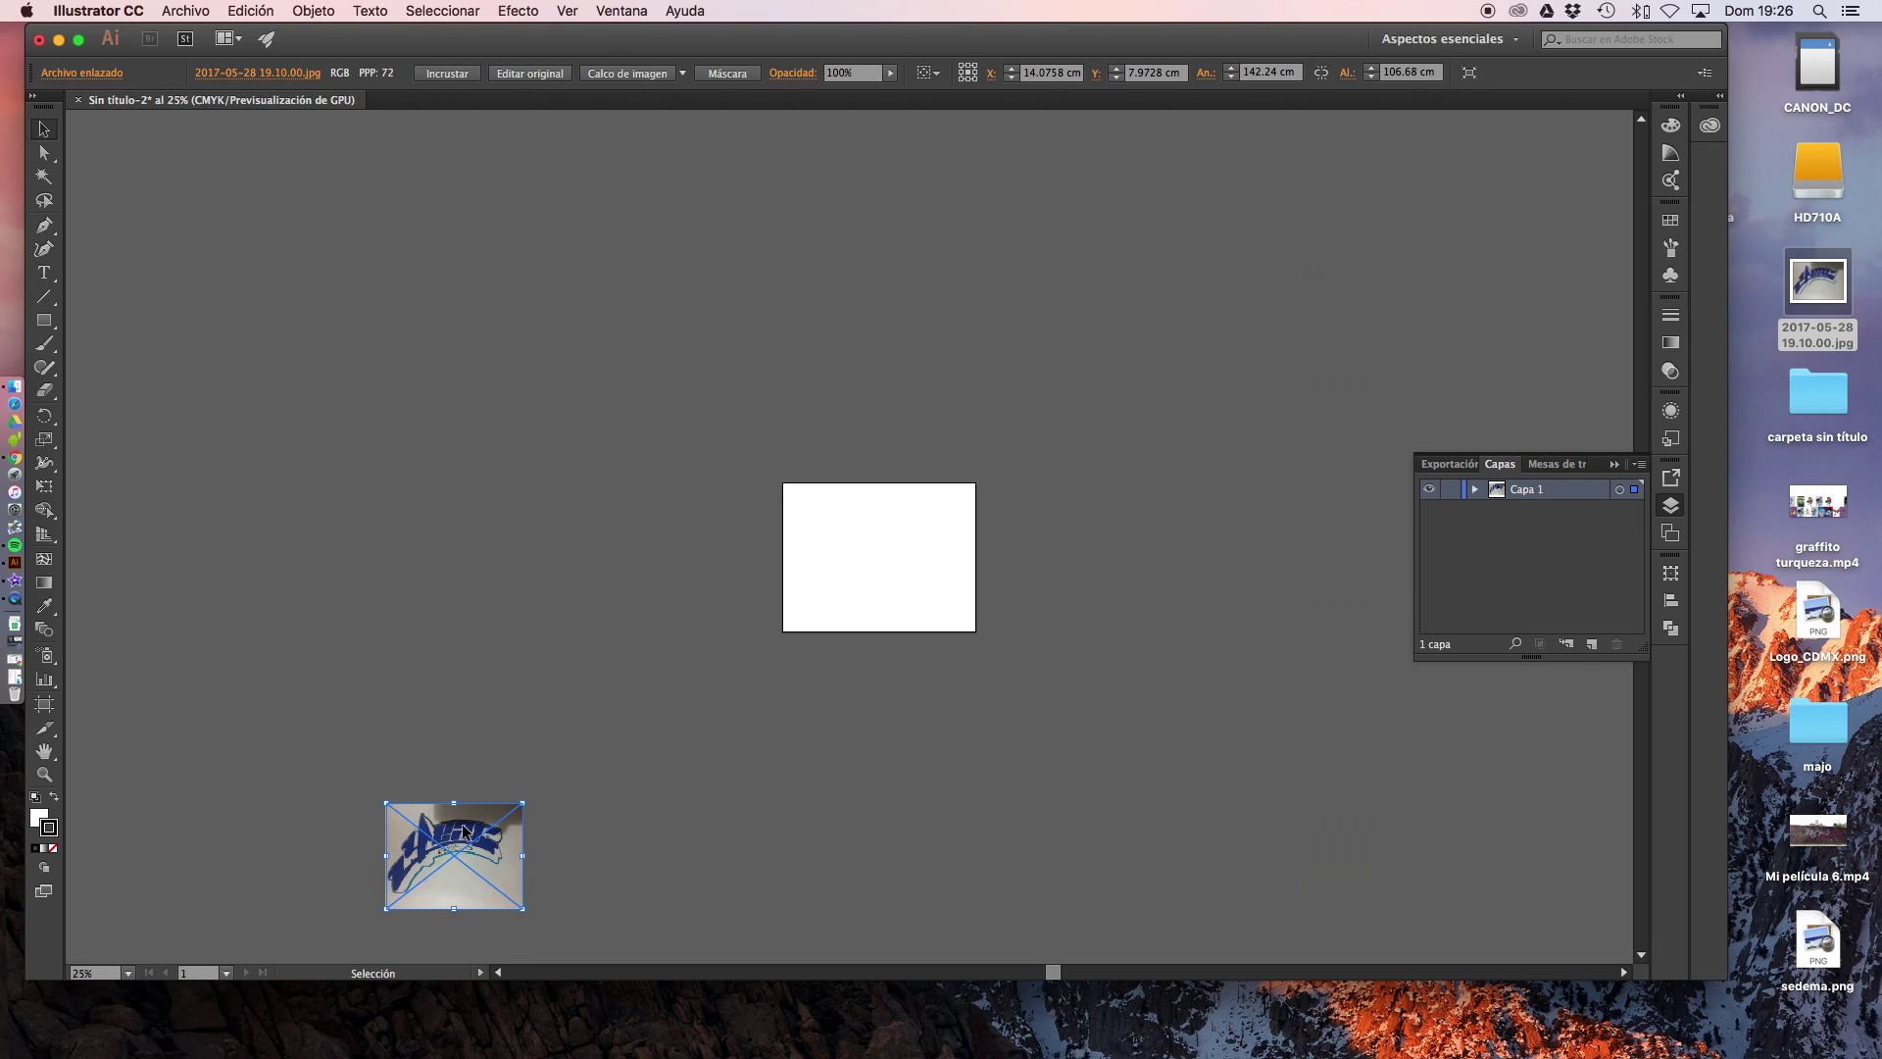
Move the shrunken photo onto the artboard, widen it from its right edge, and deselect it
{"action": "left_click_drag", "start_coordinate": [519, 829], "coordinate": [903, 557]}
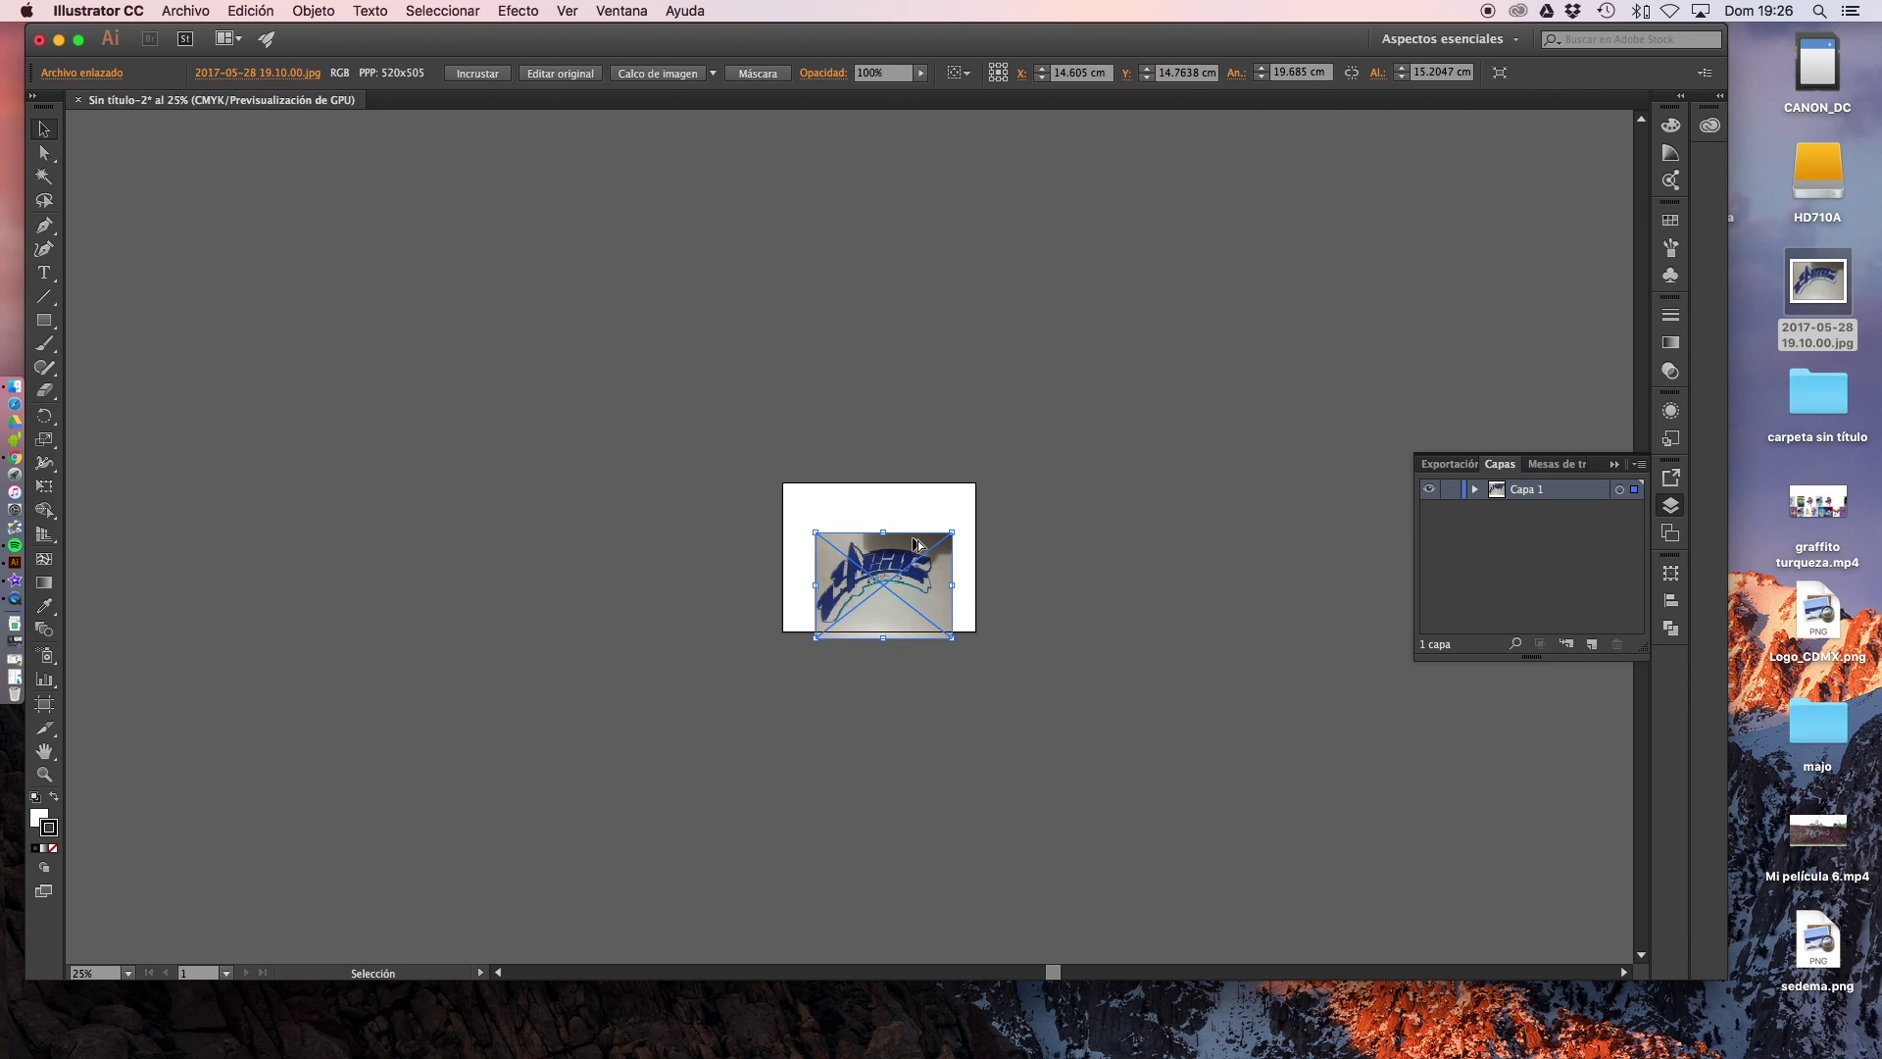
{"action": "scroll", "coordinate": [903, 557], "scroll_direction": "up", "scroll_amount": 3}
{"action": "scroll", "coordinate": [907, 551], "scroll_direction": "up", "scroll_amount": 1}
{"action": "scroll", "coordinate": [912, 545], "scroll_direction": "up", "scroll_amount": 1}
{"action": "scroll", "coordinate": [912, 545], "scroll_direction": "down", "scroll_amount": 3}
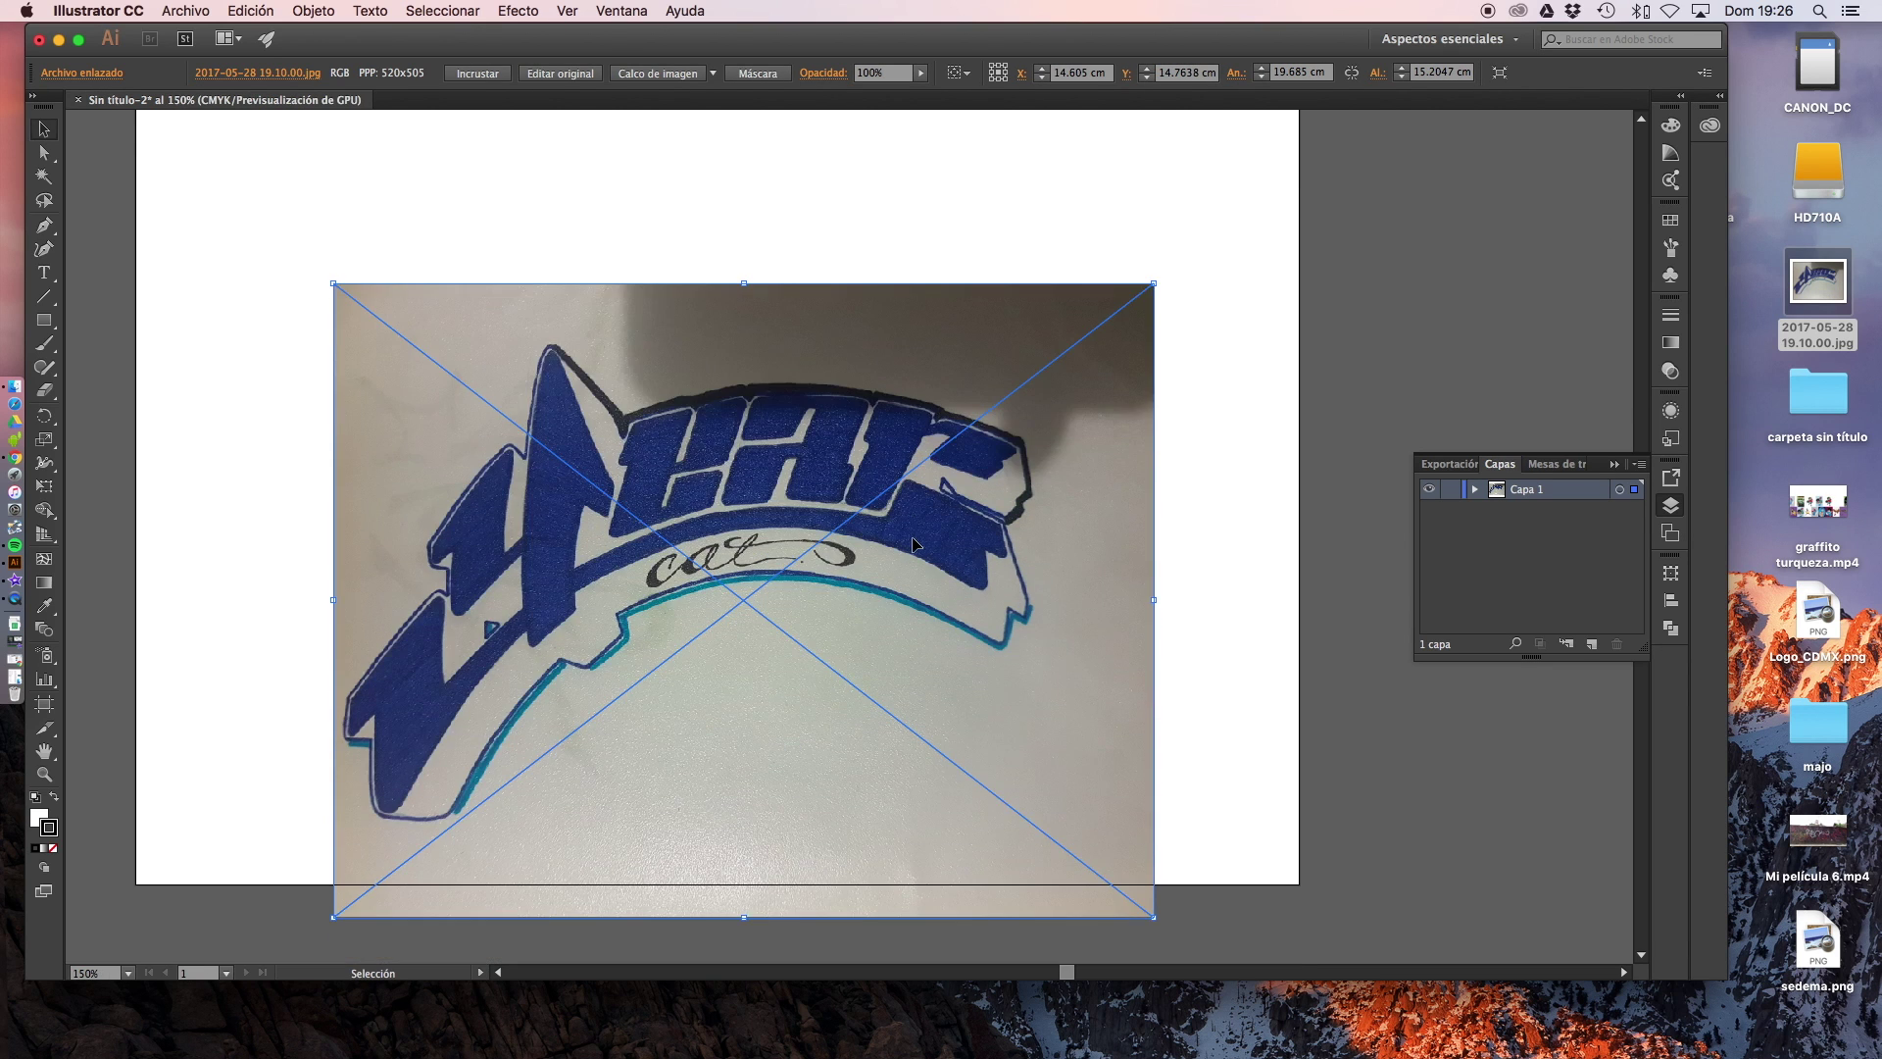
{"action": "left_click_drag", "start_coordinate": [813, 438], "coordinate": [781, 295]}
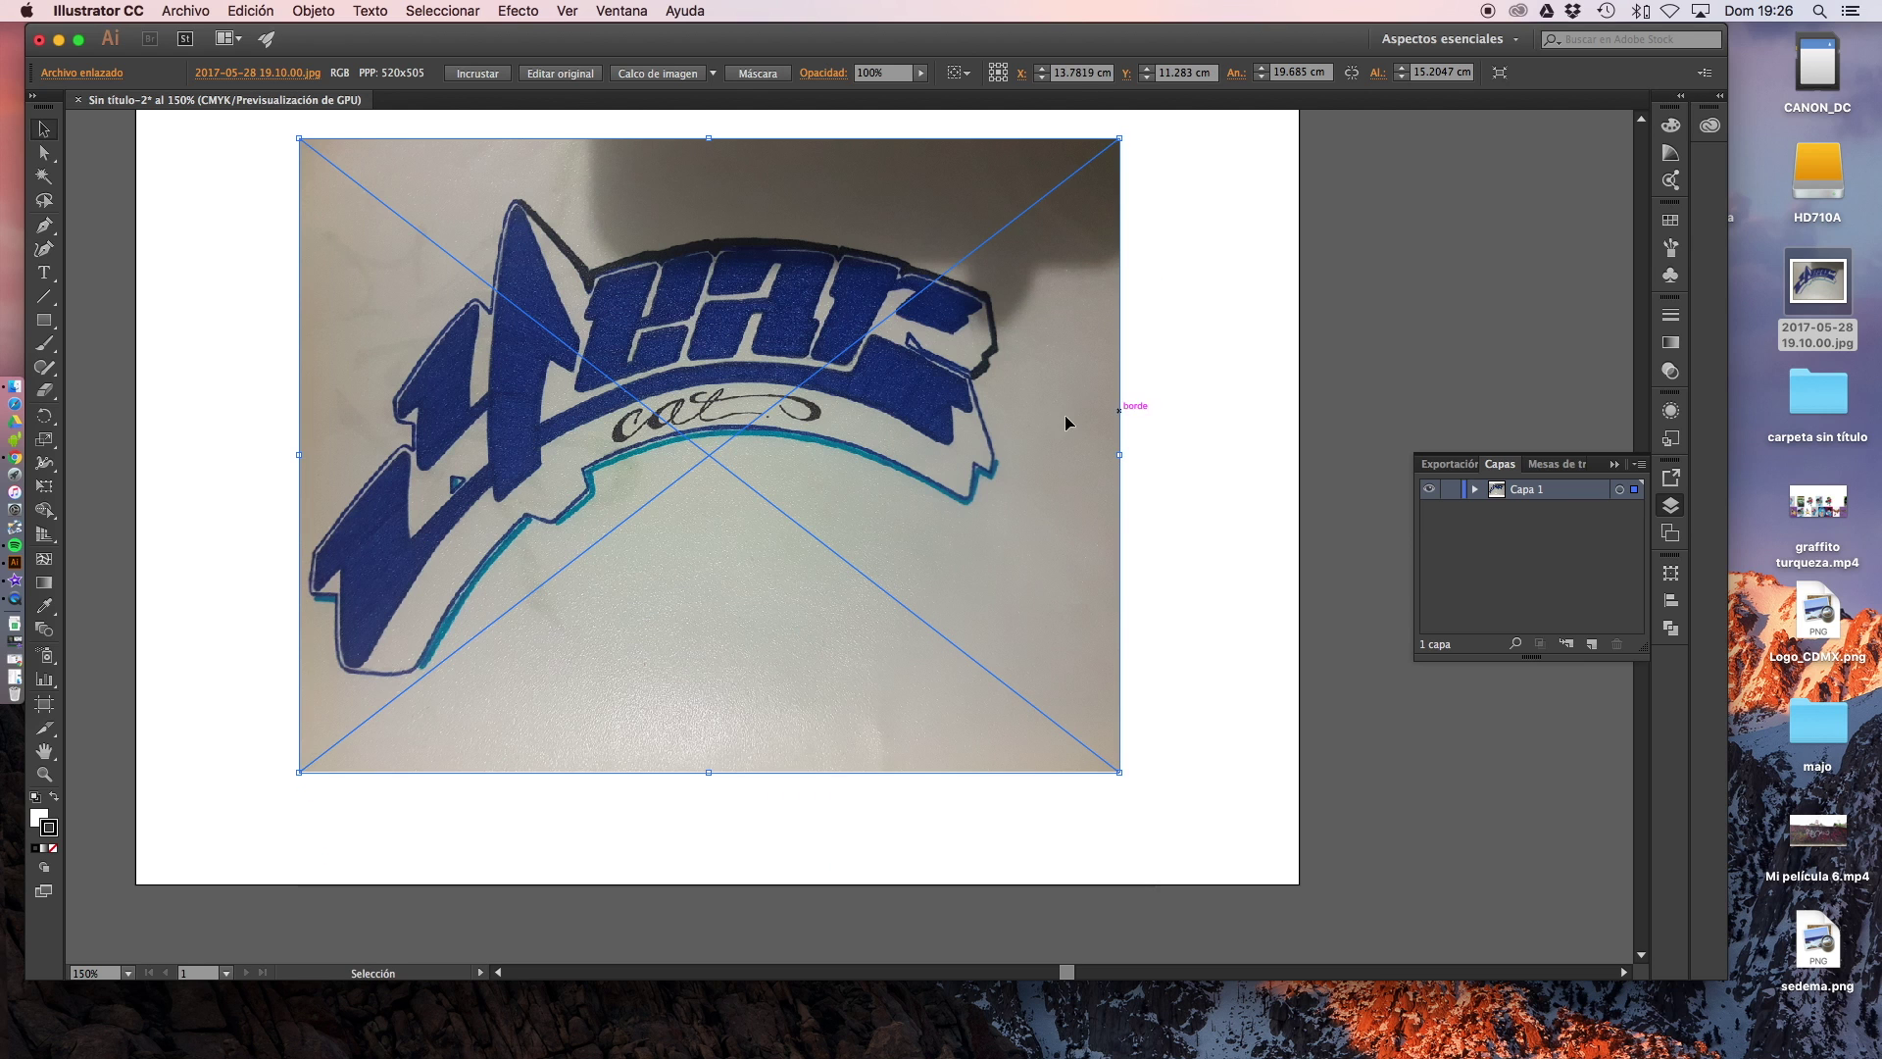
{"action": "left_click_drag", "start_coordinate": [1121, 456], "coordinate": [1197, 455]}
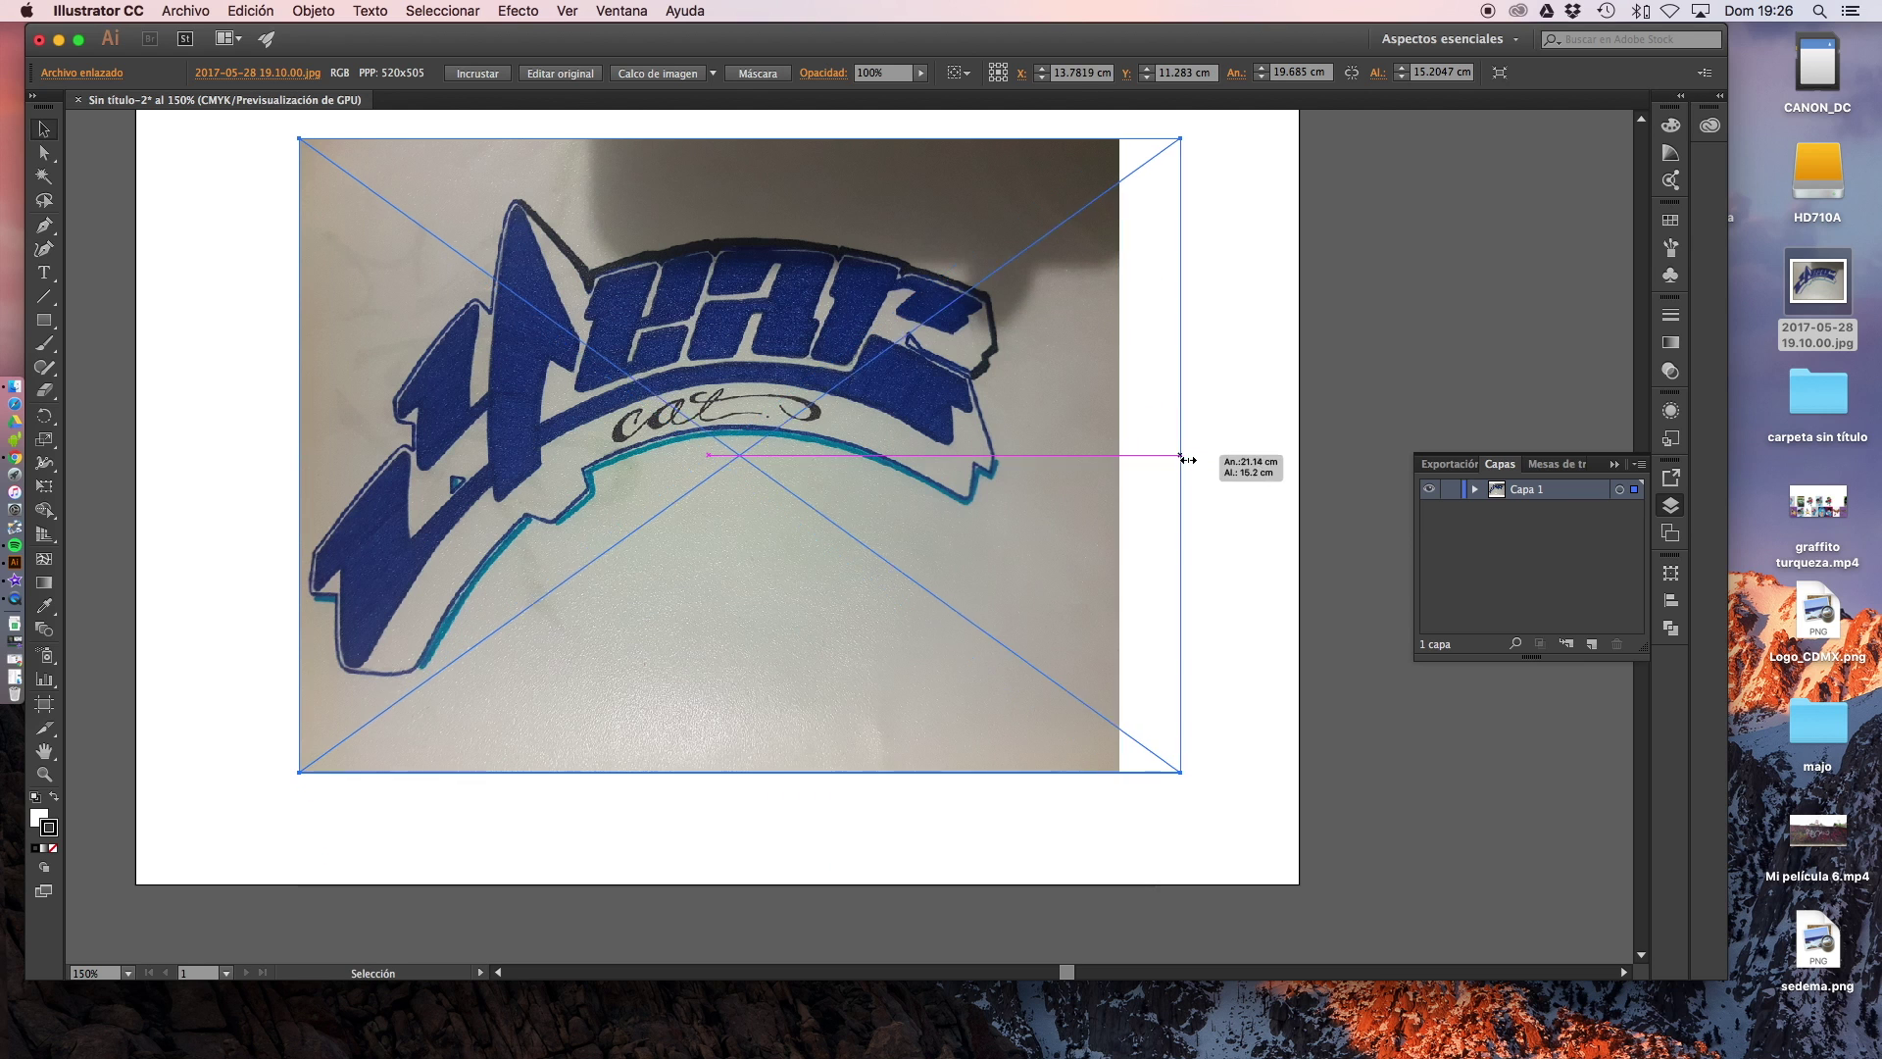
{"action": "left_click", "coordinate": [1279, 700]}
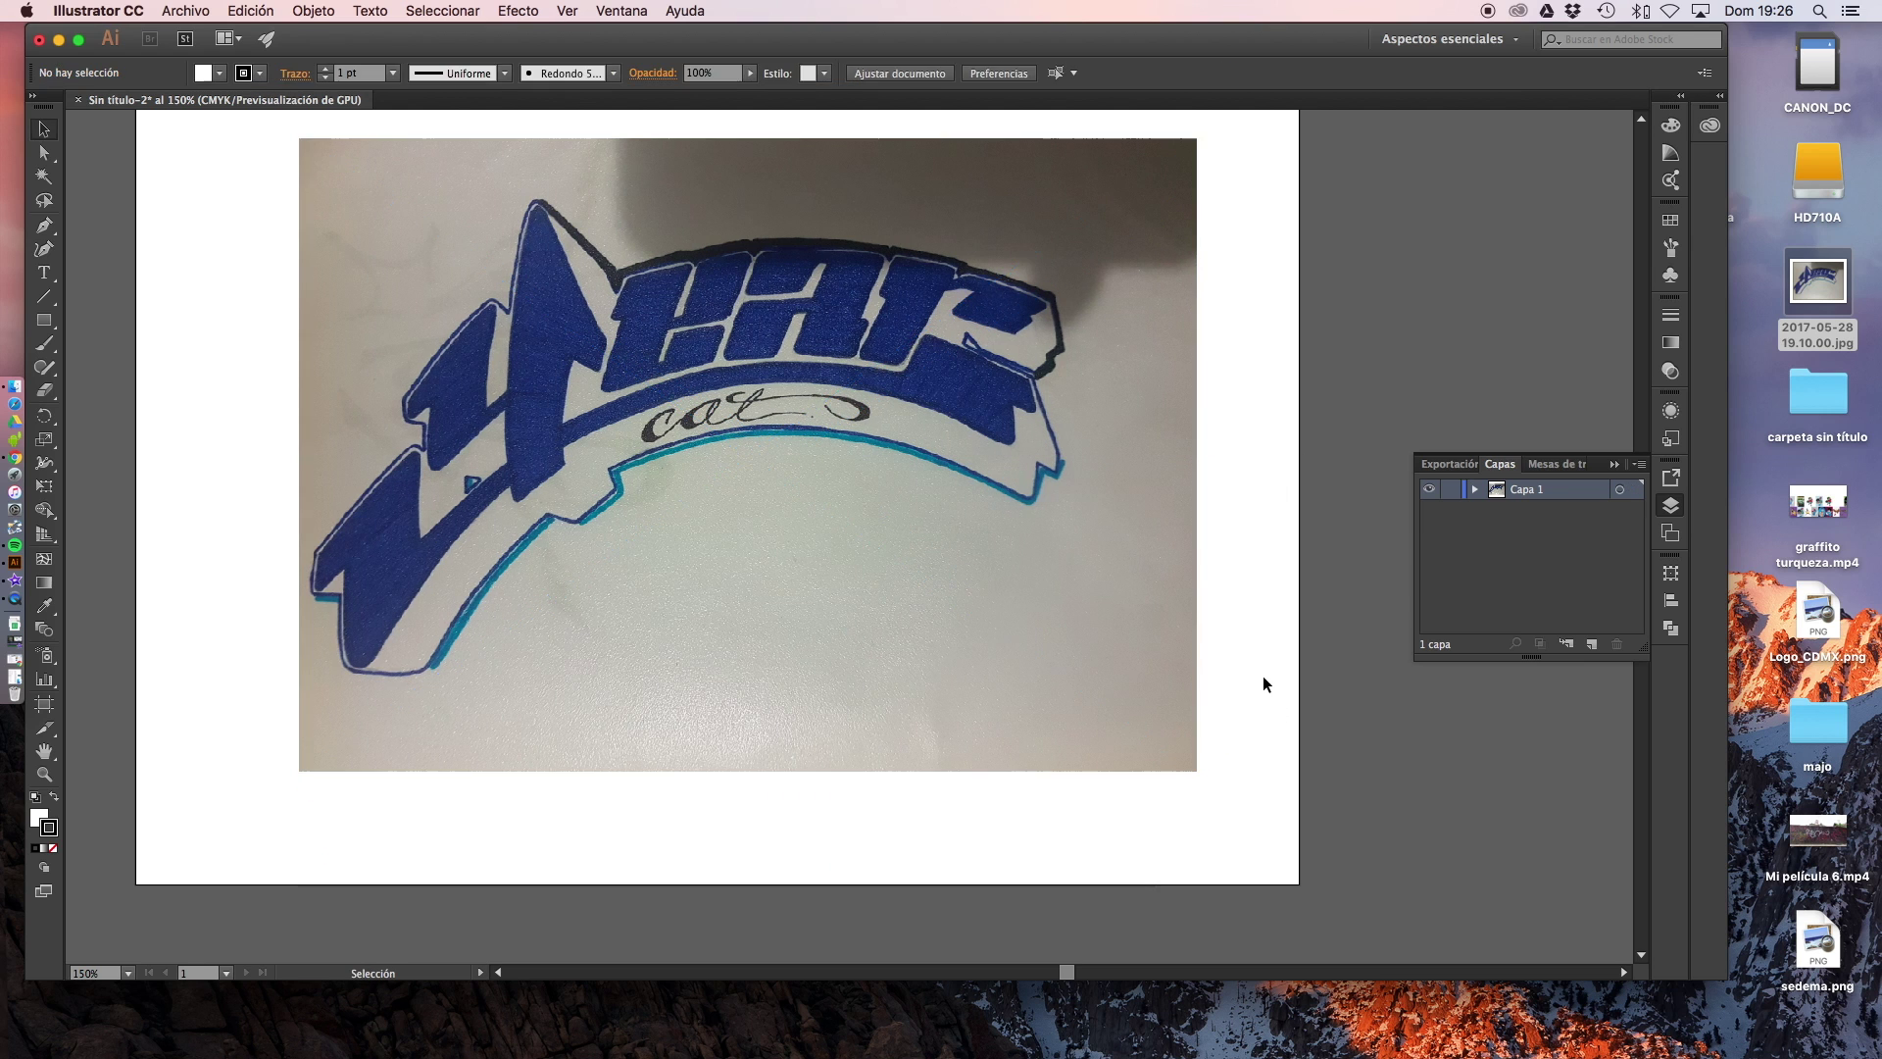
{"action": "scroll", "coordinate": [1239, 671], "scroll_direction": "down", "scroll_amount": 2}
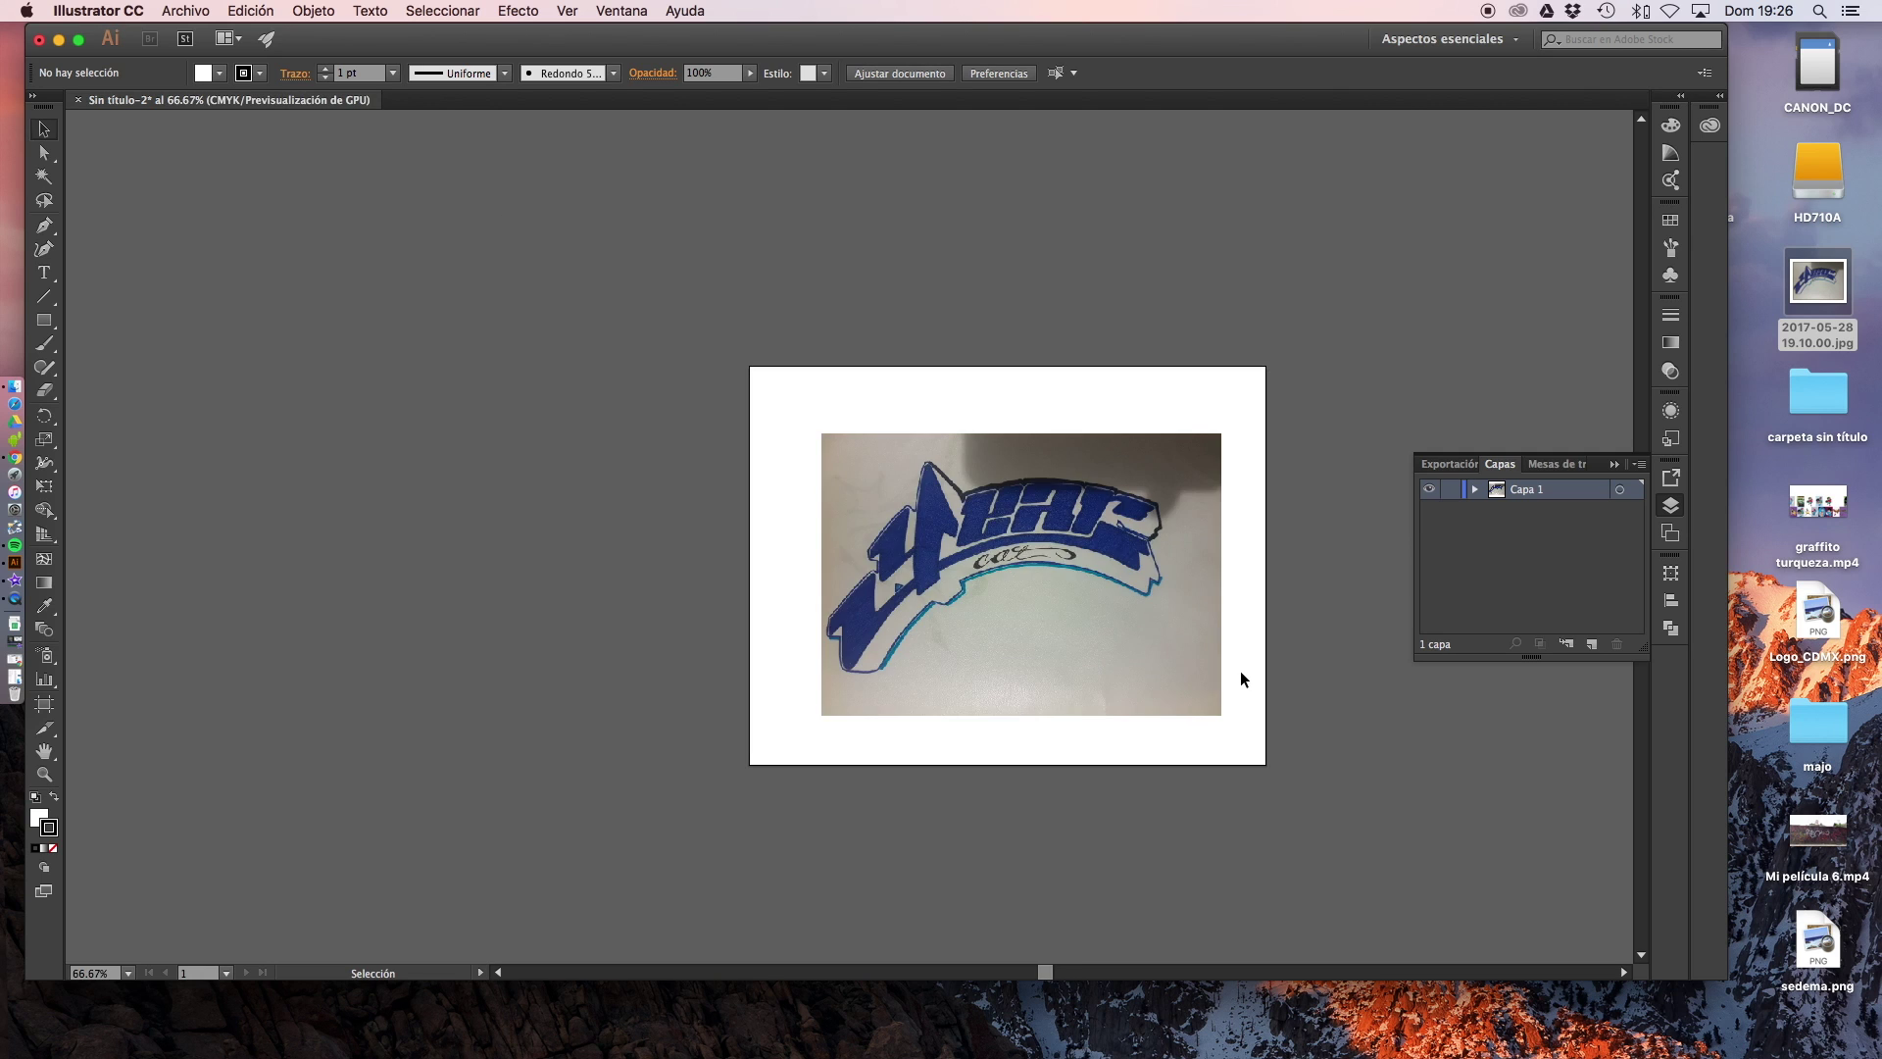
{"action": "scroll", "coordinate": [1239, 670], "scroll_direction": "down", "scroll_amount": 2}
{"action": "scroll", "coordinate": [1240, 670], "scroll_direction": "down", "scroll_amount": 2}
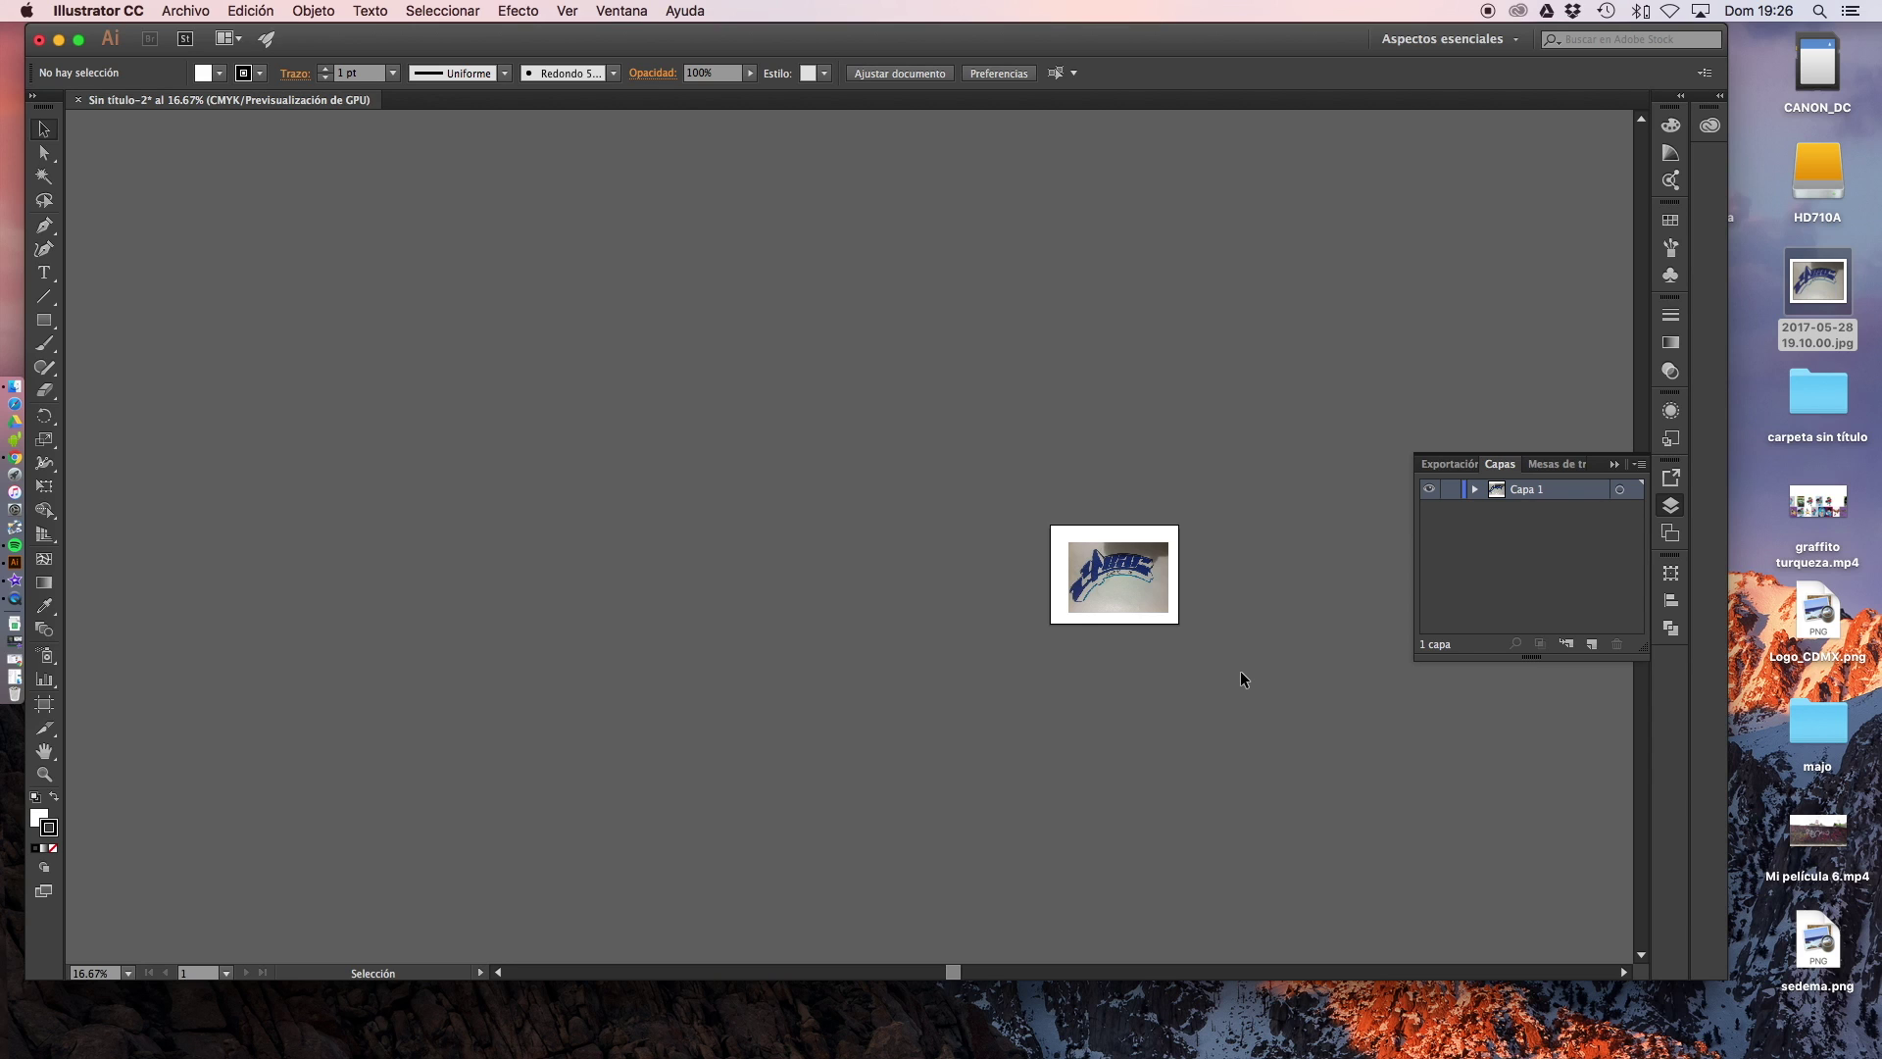
Delete the placed graffiti photo and drop a fresh copy of the JPG onto the artboard
{"action": "key", "text": "a"}
{"action": "key", "text": "super+a"}
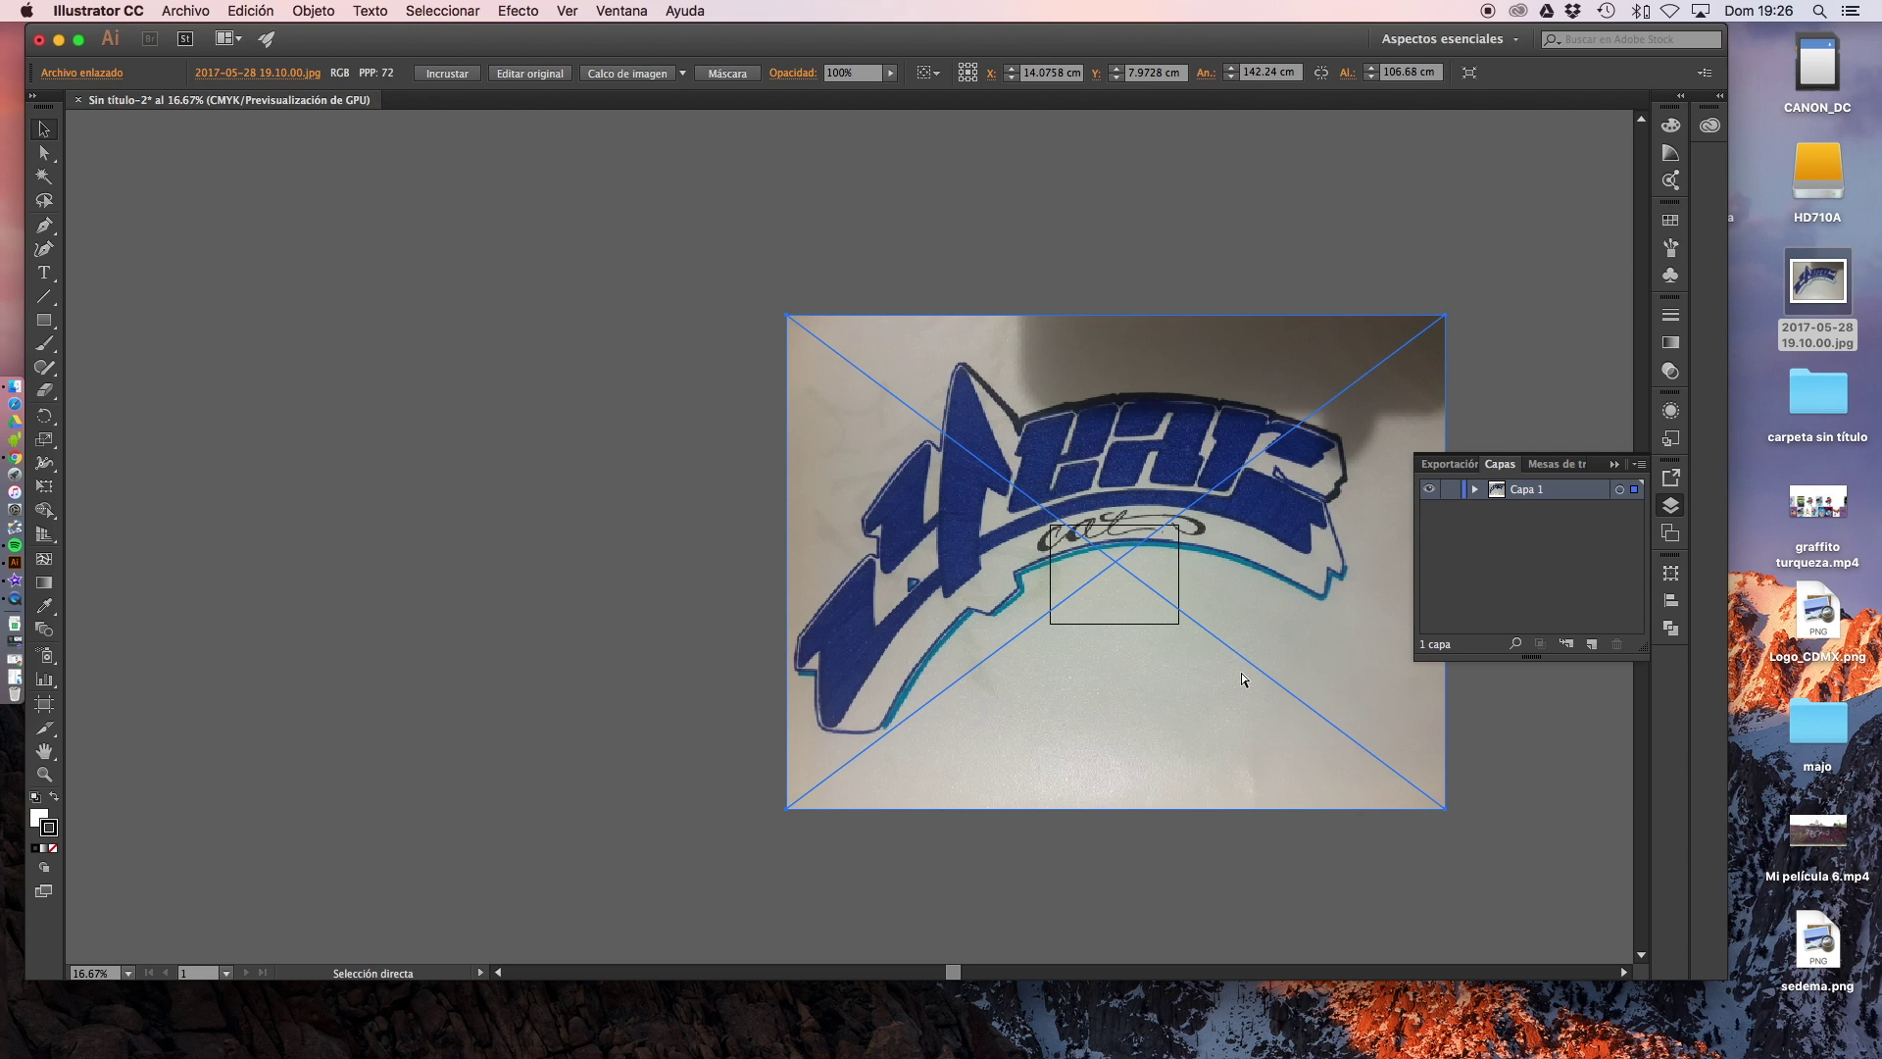
{"action": "key", "text": "BackSpace"}
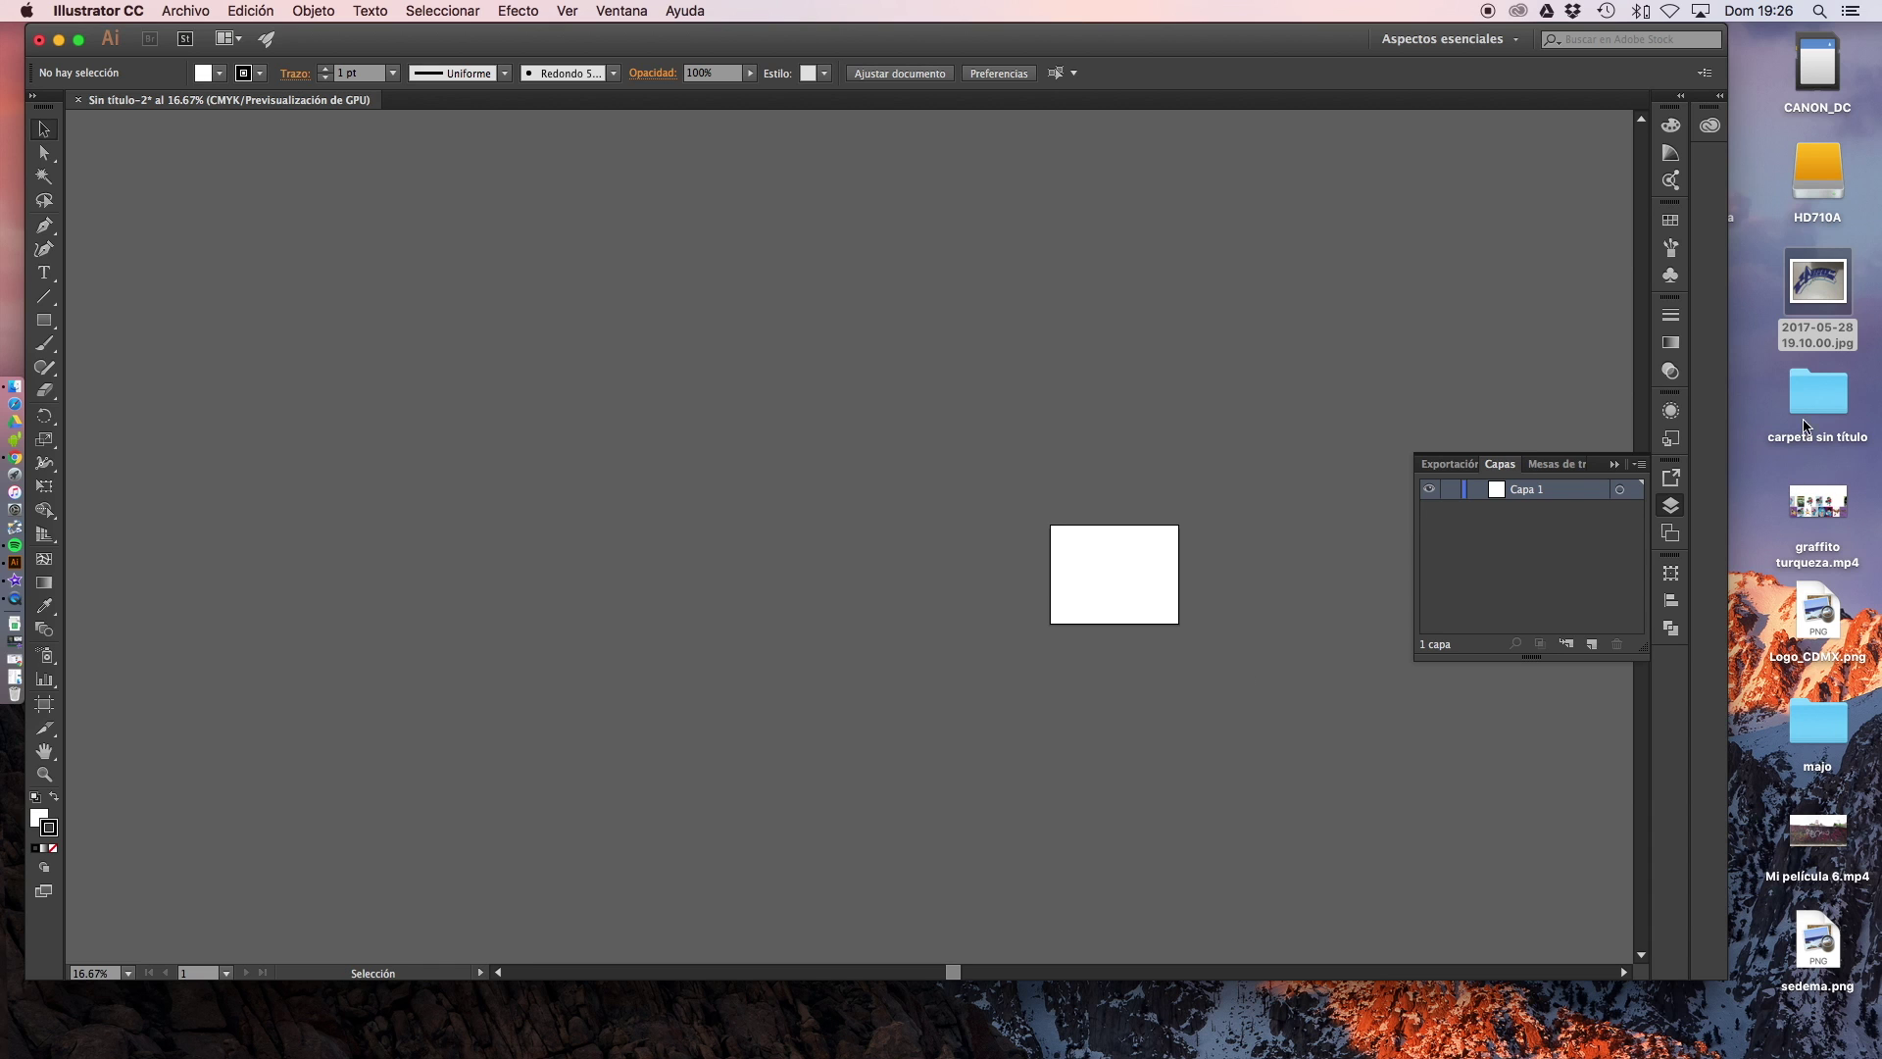
{"action": "left_click_drag", "start_coordinate": [1818, 284], "coordinate": [1140, 567]}
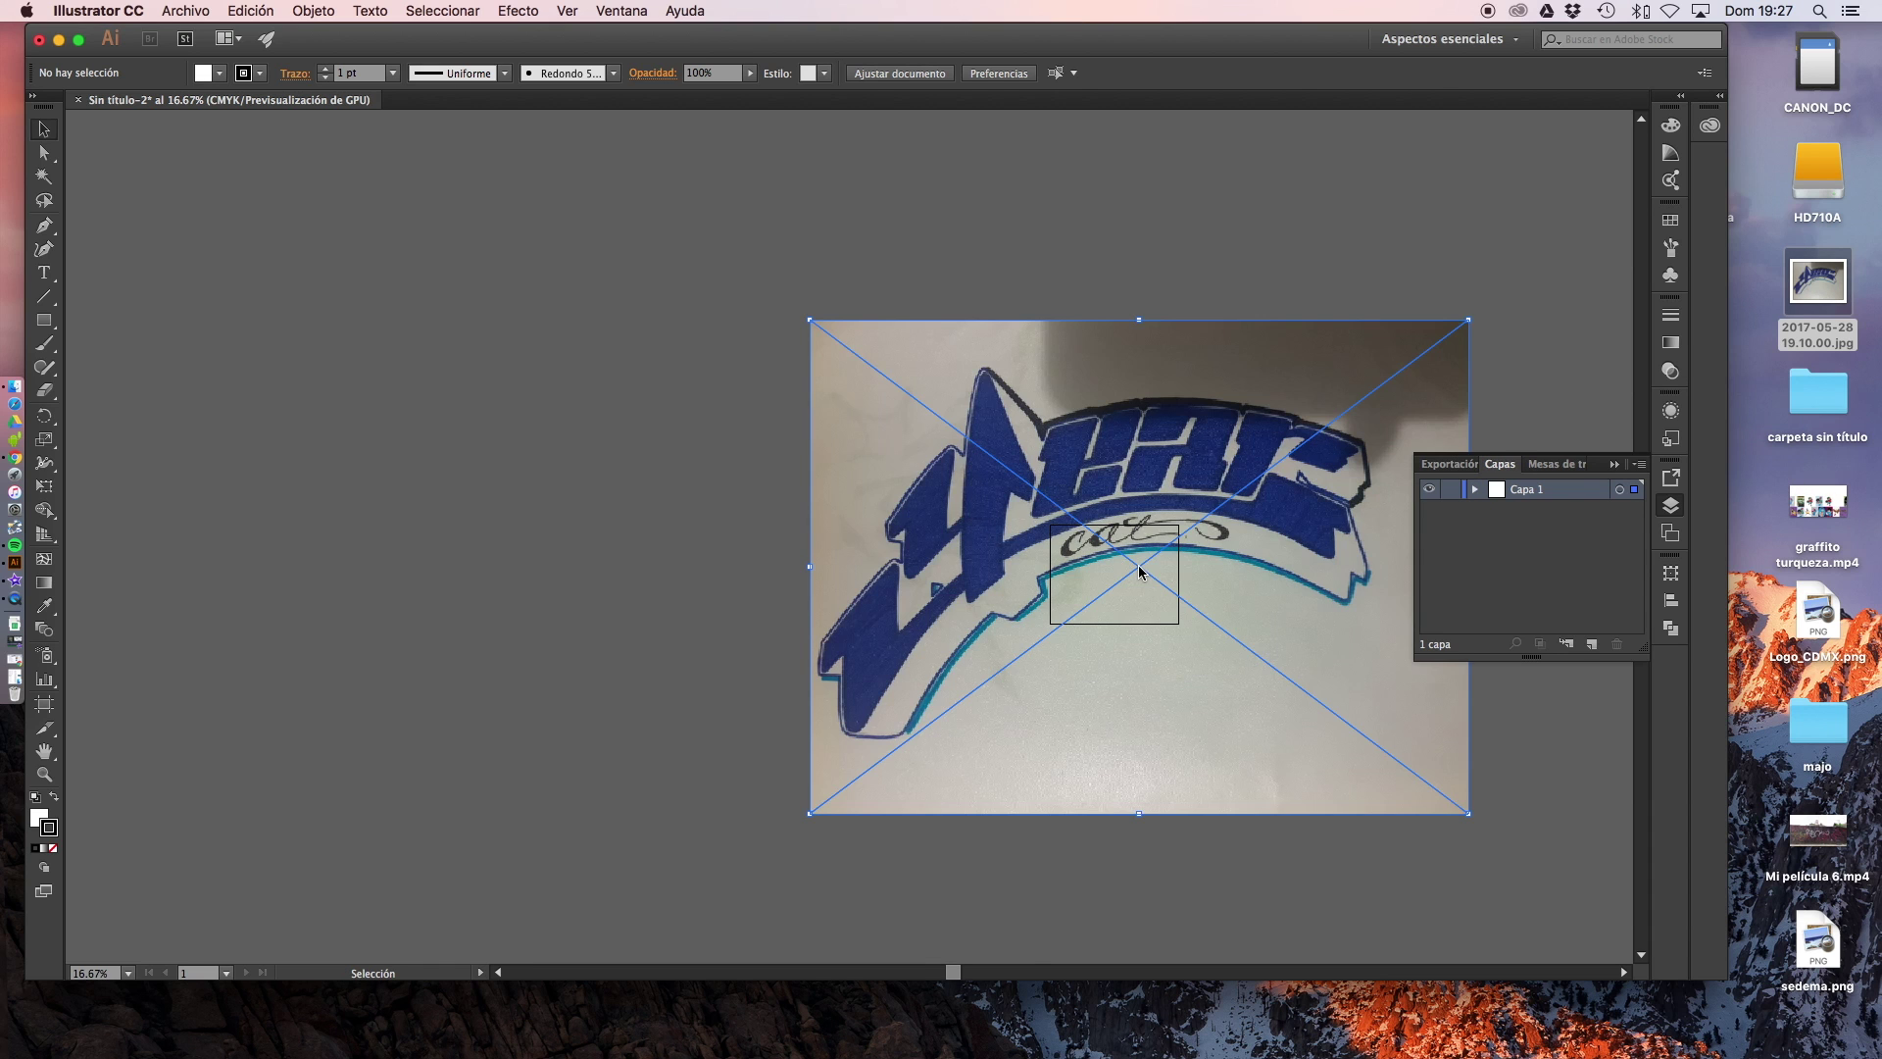
Shift-drag the new photo's top-right corner to scale it proportionally to about 29 × 22 cm
{"action": "scroll", "coordinate": [1139, 573], "scroll_direction": "right", "scroll_amount": 5}
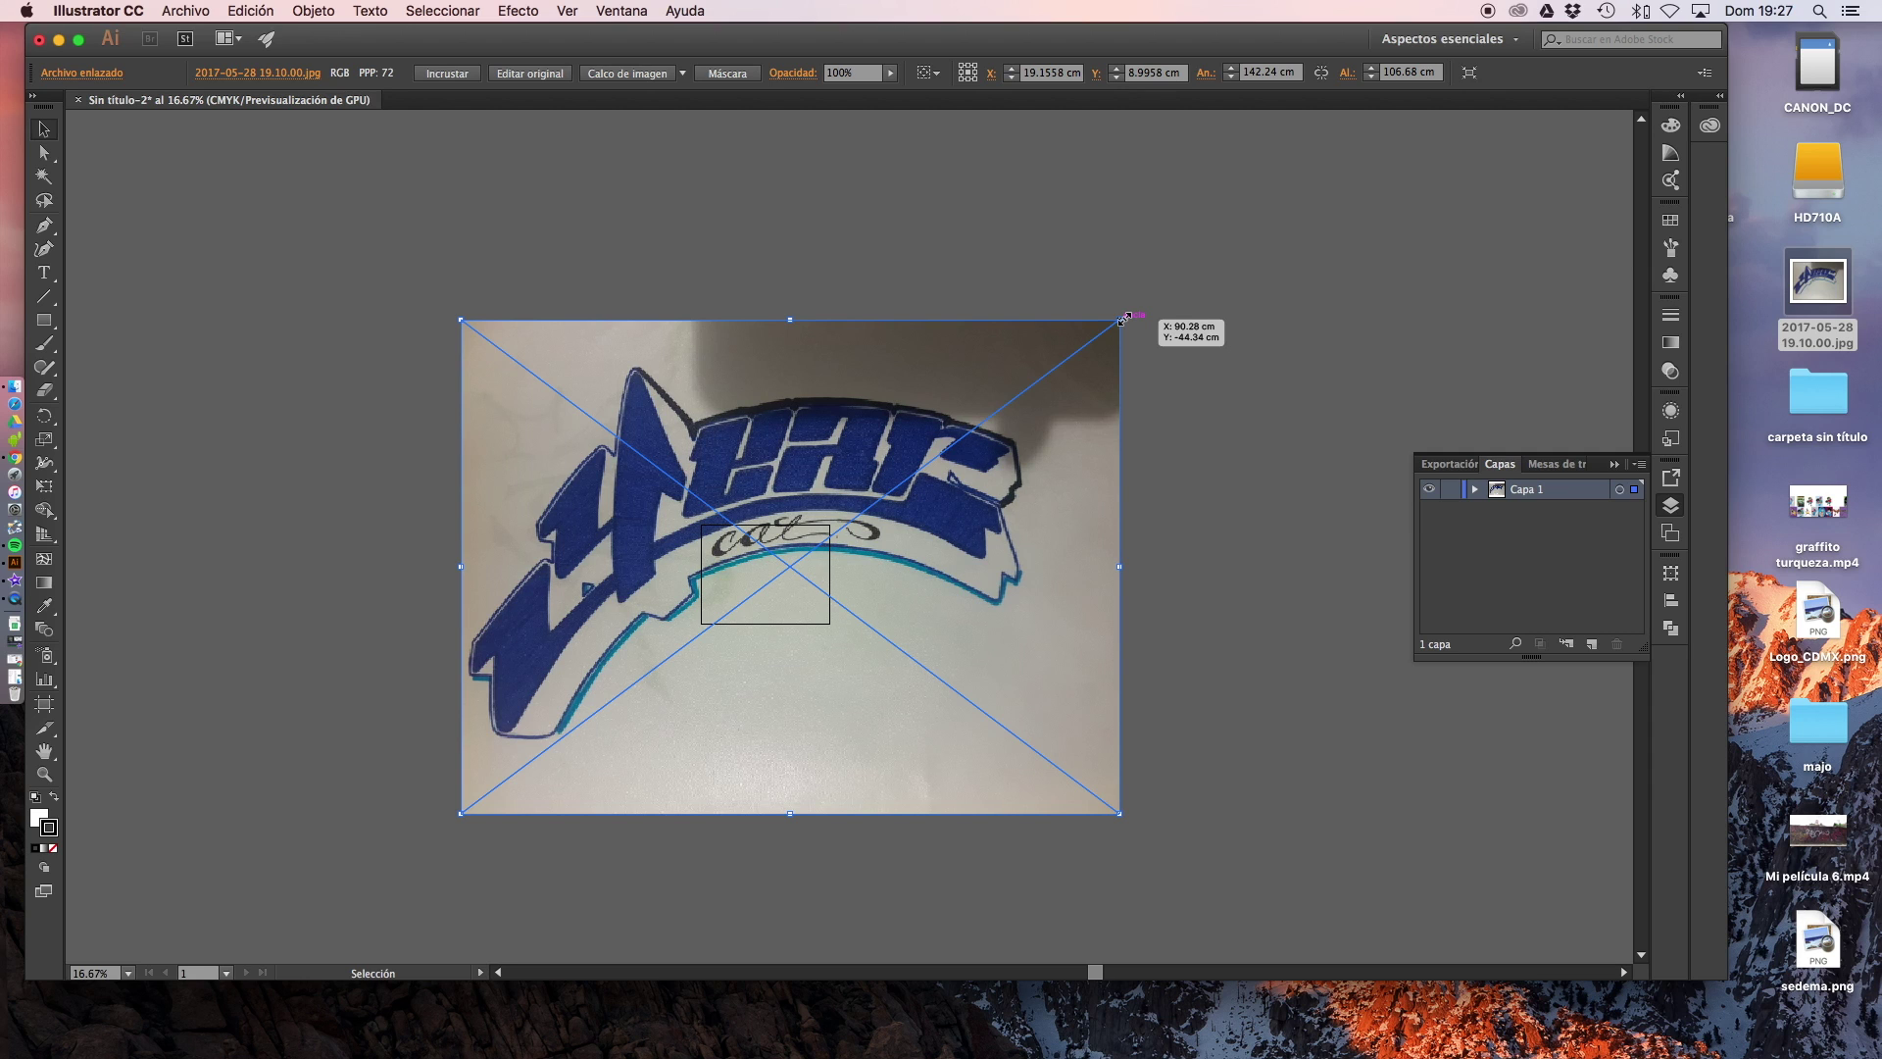
{"action": "key", "text": "shift"}
{"action": "mouse_move", "coordinate": [1124, 318]}
{"action": "left_mouse_down"}
{"action": "mouse_move", "coordinate": [721, 260]}
{"action": "mouse_move", "coordinate": [1055, 294]}
{"action": "mouse_move", "coordinate": [804, 267]}
{"action": "mouse_move", "coordinate": [592, 317]}
{"action": "mouse_move", "coordinate": [628, 392]}
{"action": "mouse_move", "coordinate": [642, 647]}
{"action": "mouse_move", "coordinate": [612, 706]}
{"action": "mouse_move", "coordinate": [610, 686]}
{"action": "mouse_move", "coordinate": [784, 560]}
{"action": "left_mouse_up"}
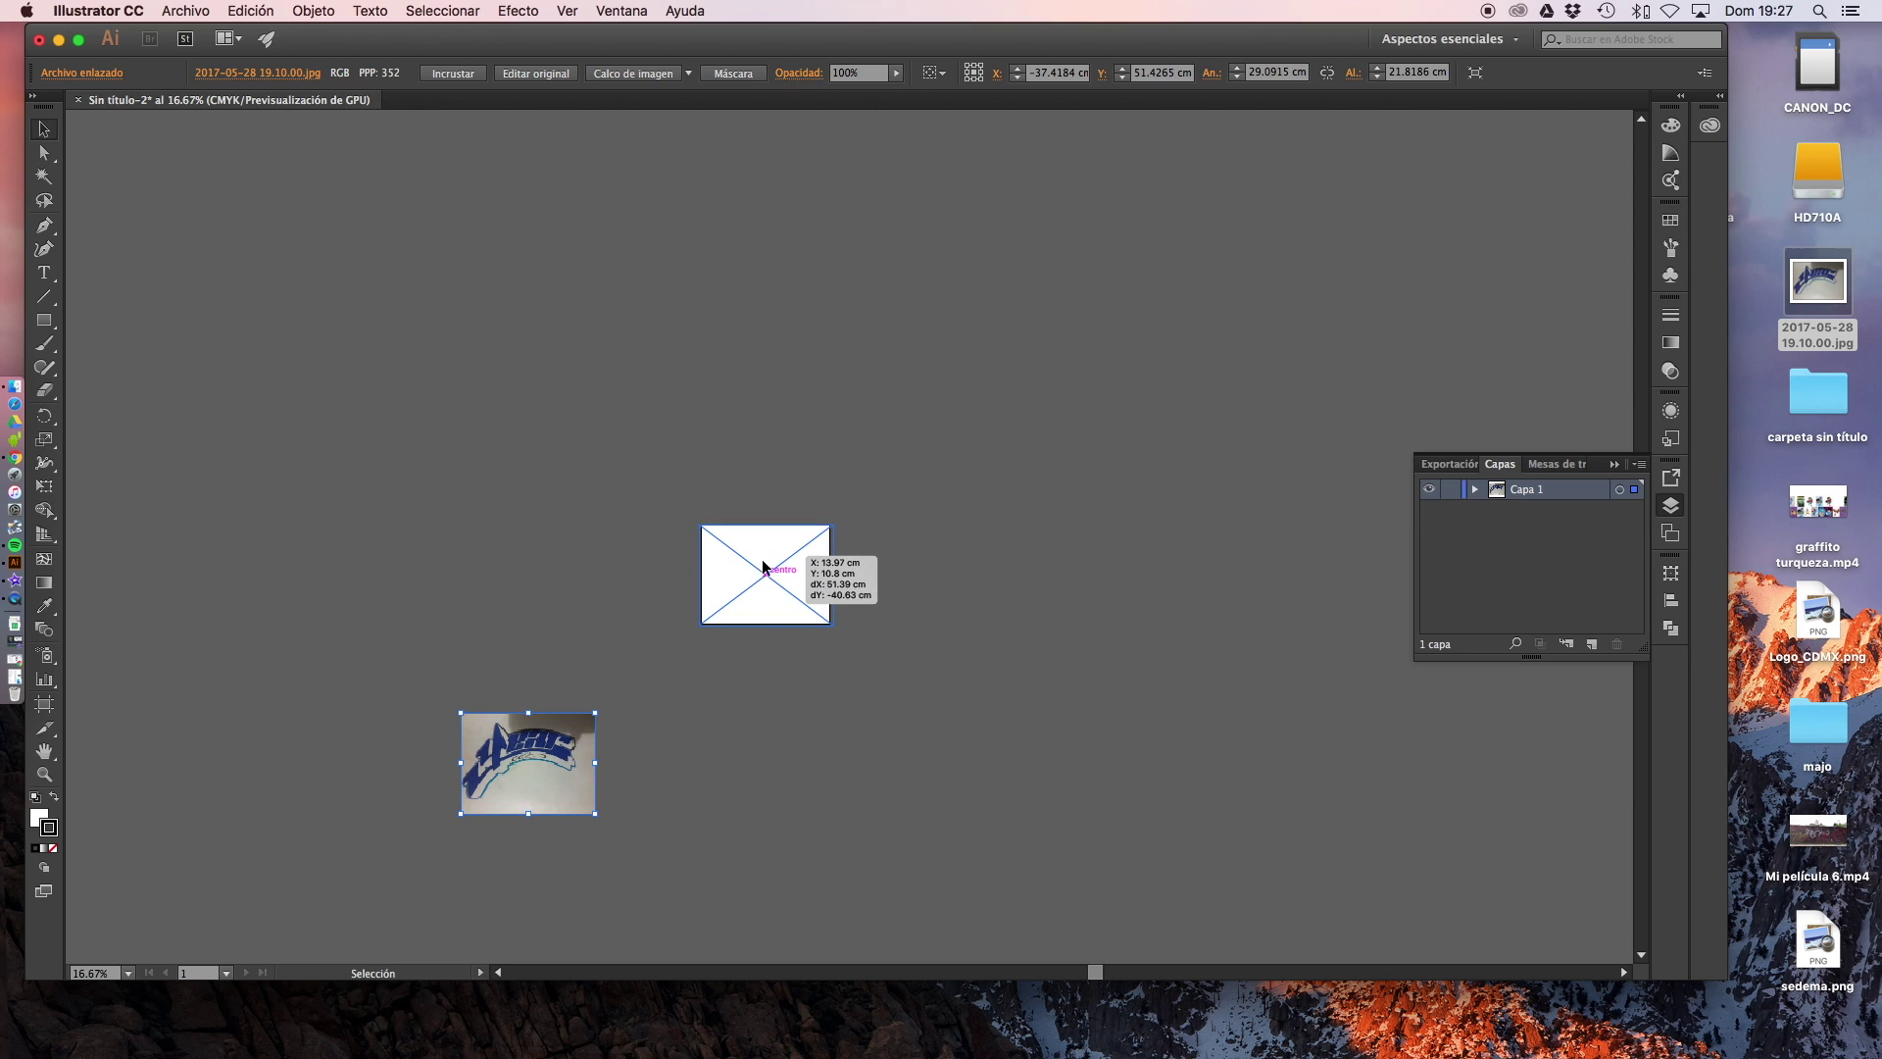
{"action": "scroll", "coordinate": [832, 596], "scroll_direction": "up", "scroll_amount": 1}
Zoom in and pan the view so the photo and artboard are framed
{"action": "scroll", "coordinate": [832, 596], "scroll_direction": "up", "scroll_amount": 1}
{"action": "scroll", "coordinate": [832, 596], "scroll_direction": "up", "scroll_amount": 2}
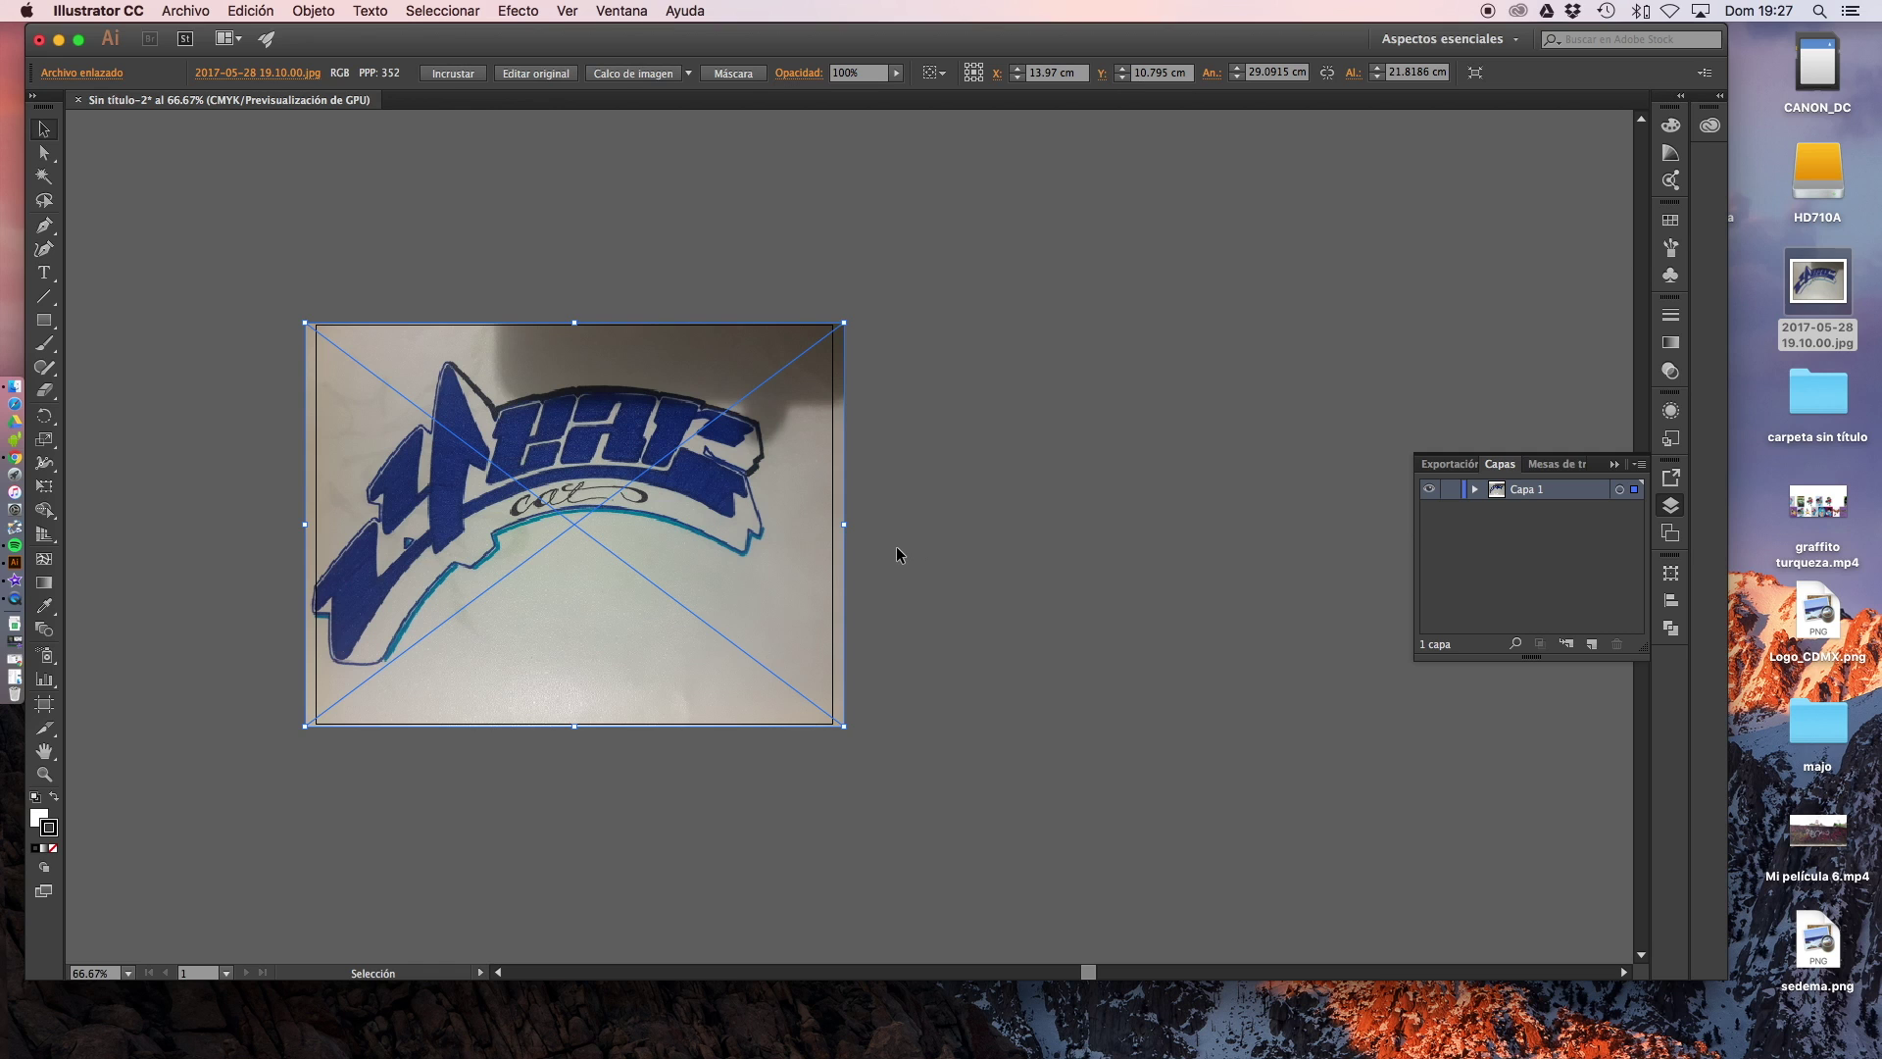
{"action": "left_click_drag", "start_coordinate": [897, 548], "coordinate": [1107, 635]}
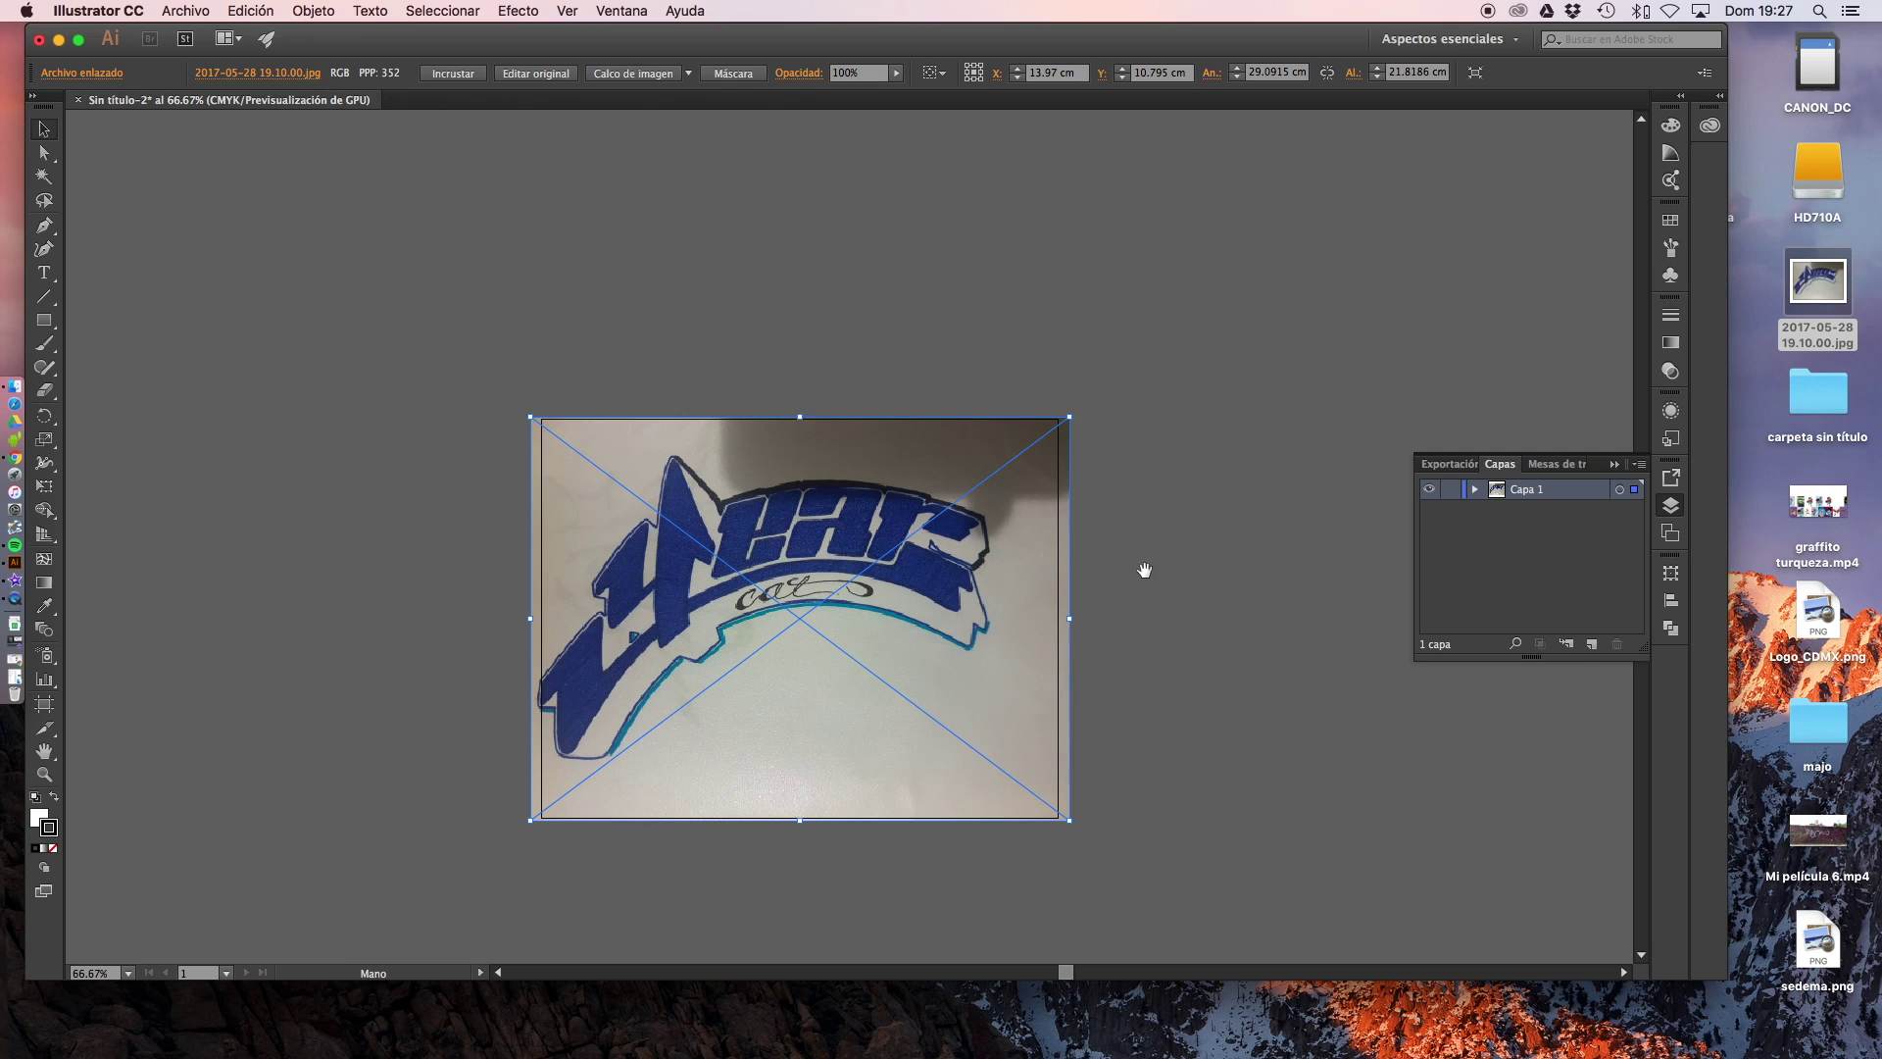
{"action": "key", "text": "space"}
{"action": "mouse_move", "coordinate": [1144, 569]}
{"action": "left_mouse_down"}
{"action": "mouse_move", "coordinate": [828, 550]}
{"action": "mouse_move", "coordinate": [707, 589]}
{"action": "mouse_move", "coordinate": [928, 588]}
{"action": "mouse_move", "coordinate": [886, 475]}
{"action": "mouse_move", "coordinate": [954, 634]}
{"action": "mouse_move", "coordinate": [961, 461]}
{"action": "mouse_move", "coordinate": [1160, 475]}
{"action": "mouse_move", "coordinate": [1235, 433]}
{"action": "left_mouse_up"}
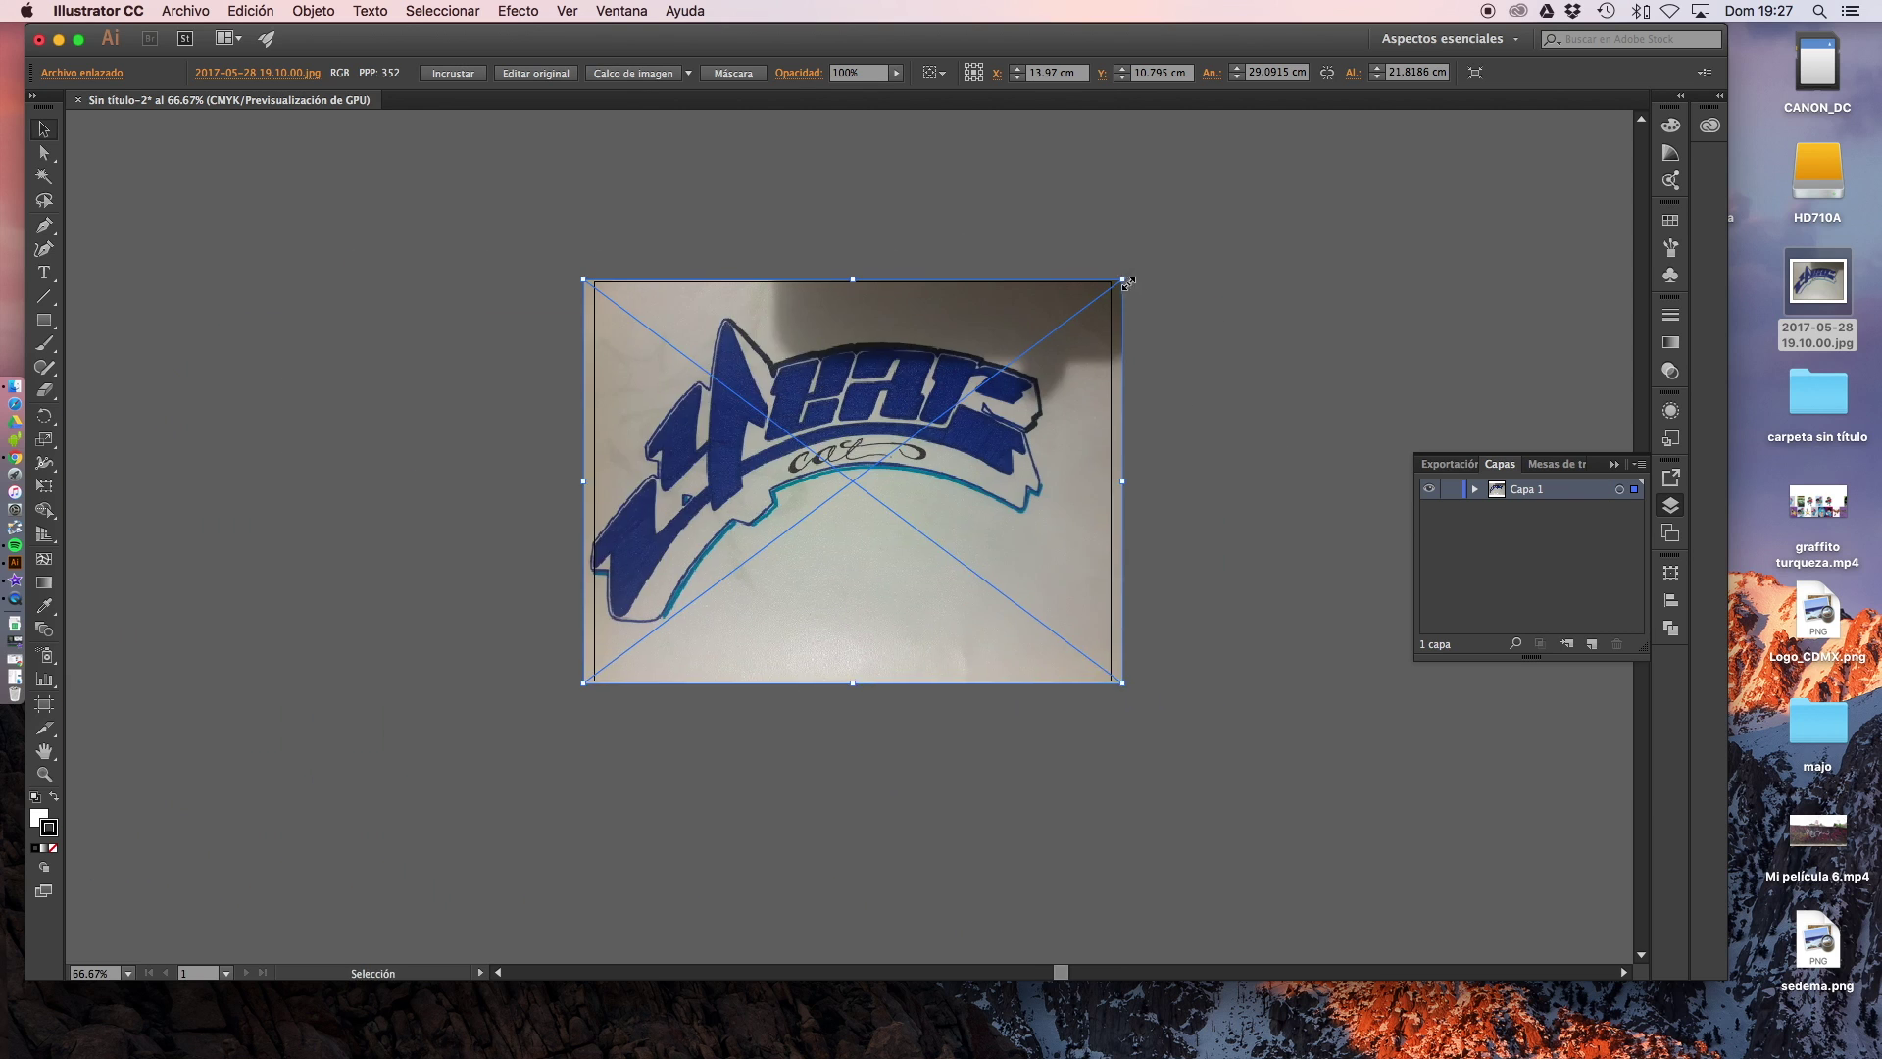
{"action": "left_click_drag", "start_coordinate": [1127, 283], "coordinate": [1124, 285]}
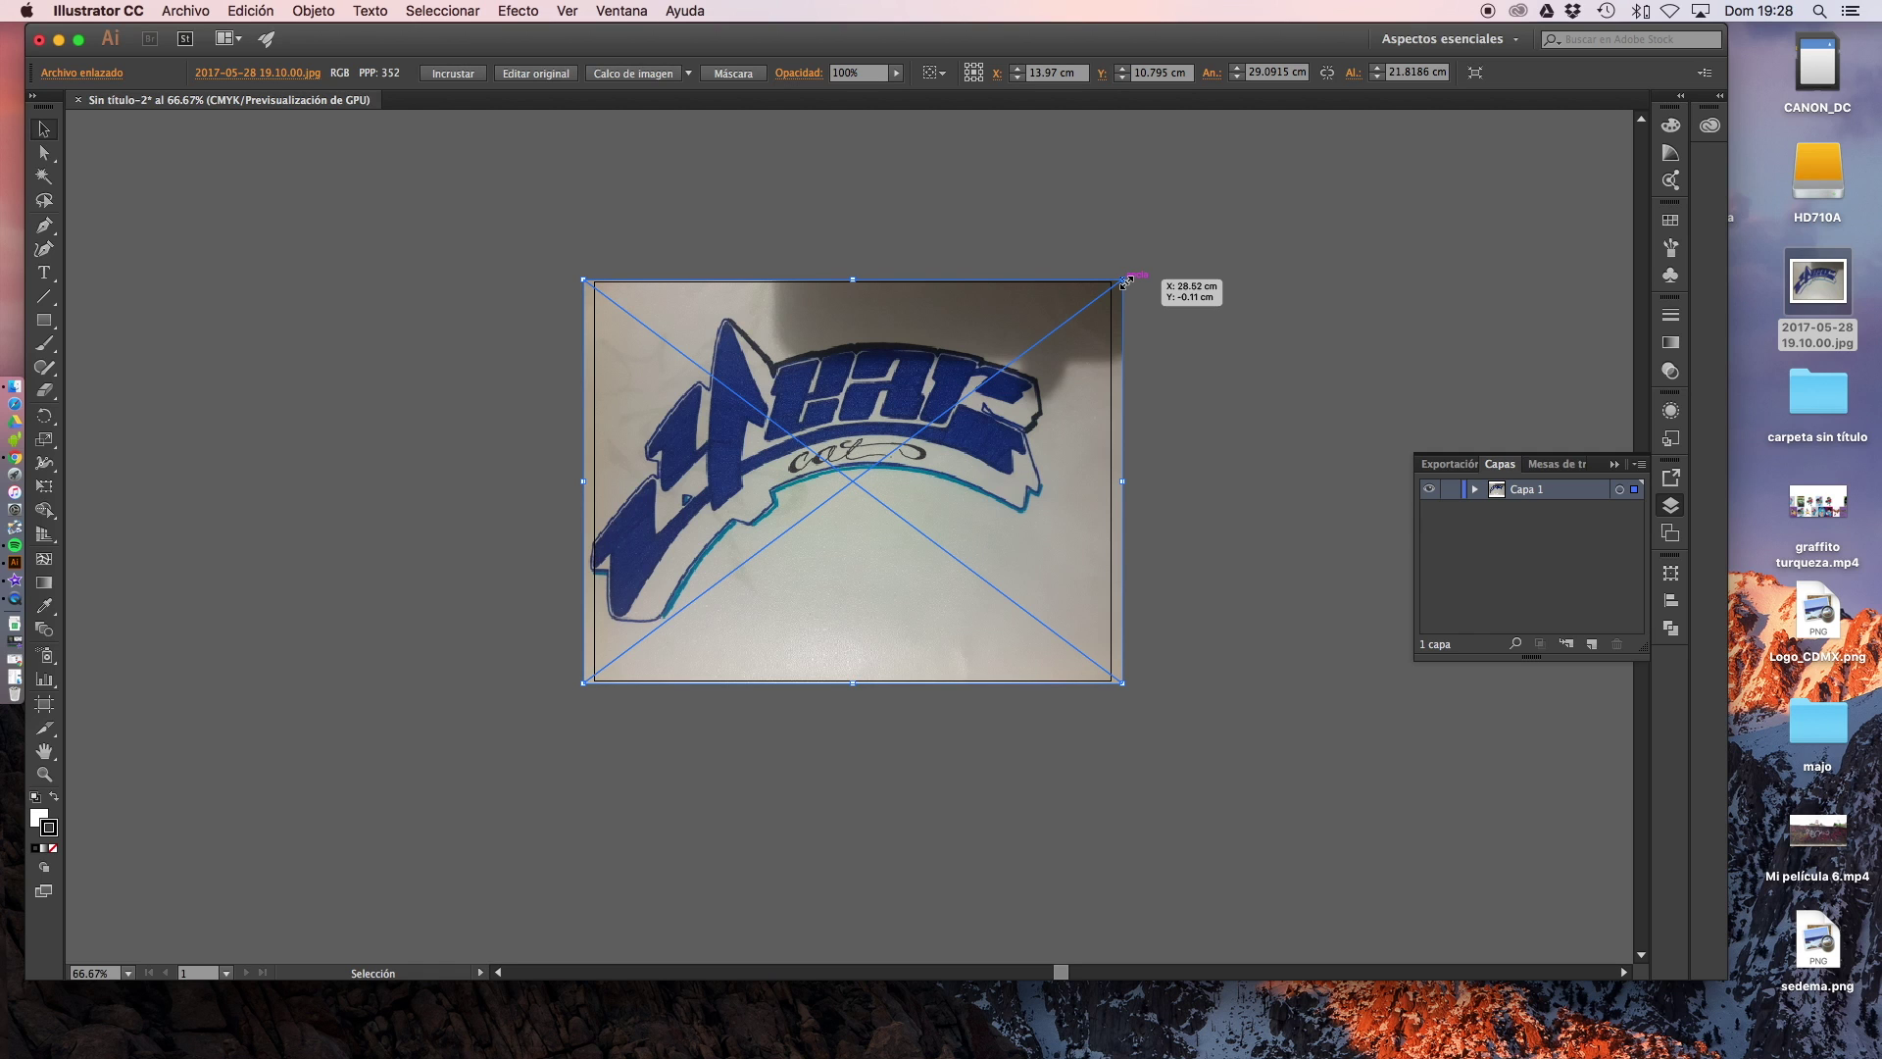
{"action": "left_click", "coordinate": [1200, 312]}
Shrink the photo to about 17 × 13 cm, centre it on the artboard, and deselect
{"action": "mouse_move", "coordinate": [942, 329]}
{"action": "left_mouse_down"}
{"action": "mouse_move", "coordinate": [766, 378]}
{"action": "mouse_move", "coordinate": [864, 303]}
{"action": "left_mouse_up"}
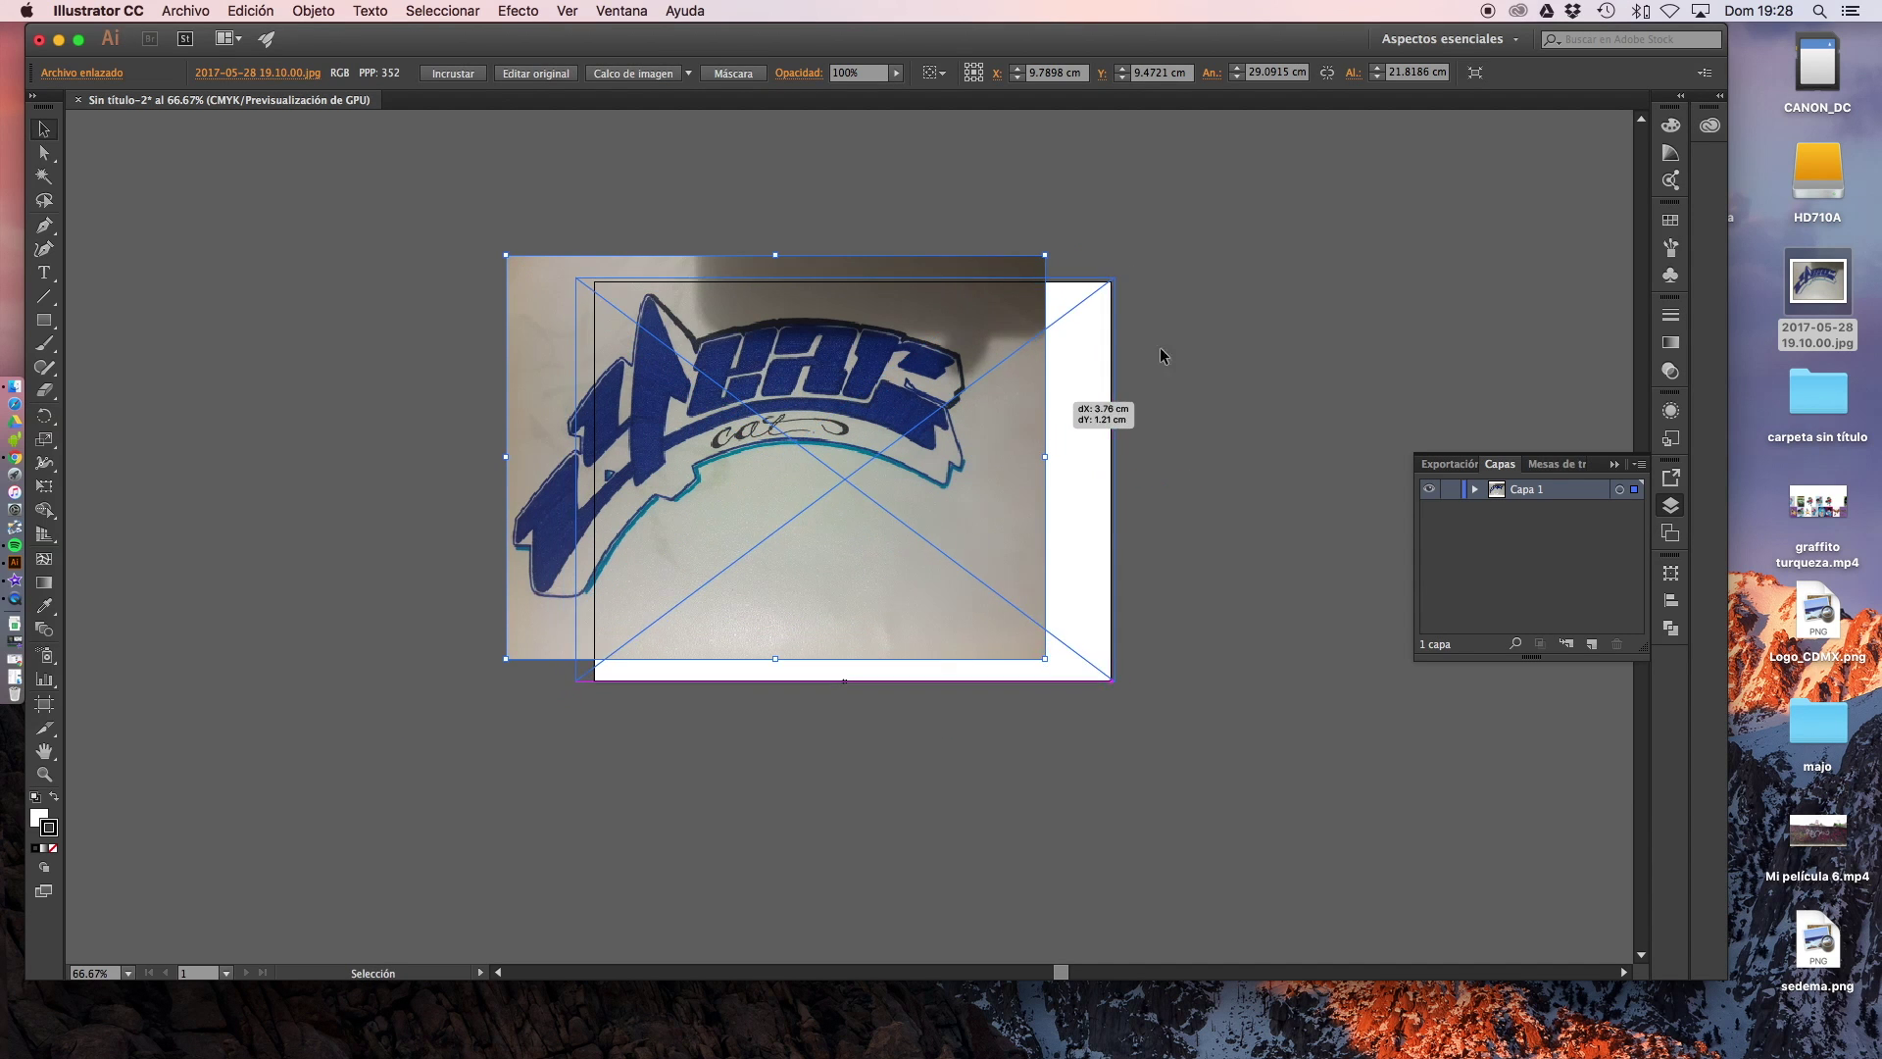
{"action": "left_click_drag", "start_coordinate": [965, 385], "coordinate": [1036, 409]}
{"action": "left_click", "coordinate": [1179, 341]}
{"action": "left_click", "coordinate": [1000, 352]}
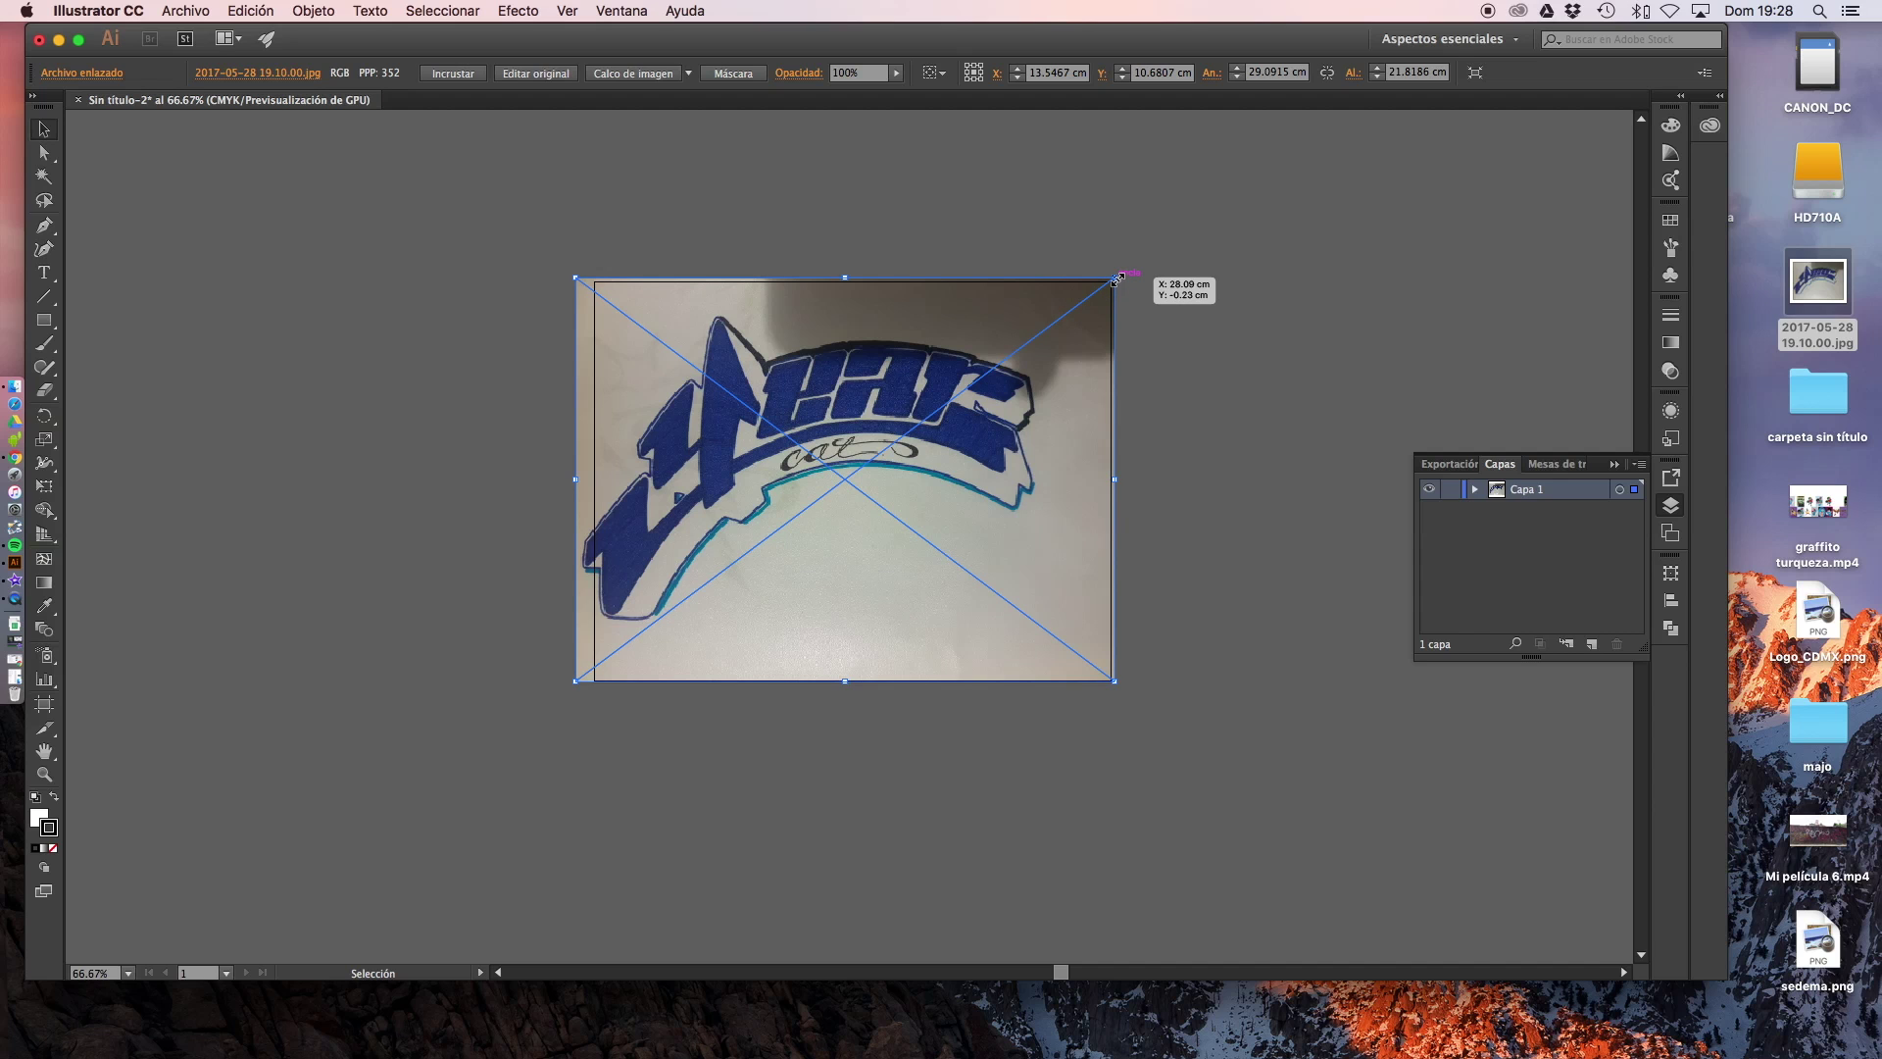
{"action": "left_click_drag", "start_coordinate": [1116, 279], "coordinate": [962, 423]}
{"action": "left_click_drag", "start_coordinate": [762, 500], "coordinate": [881, 410]}
{"action": "left_click", "coordinate": [1153, 399]}
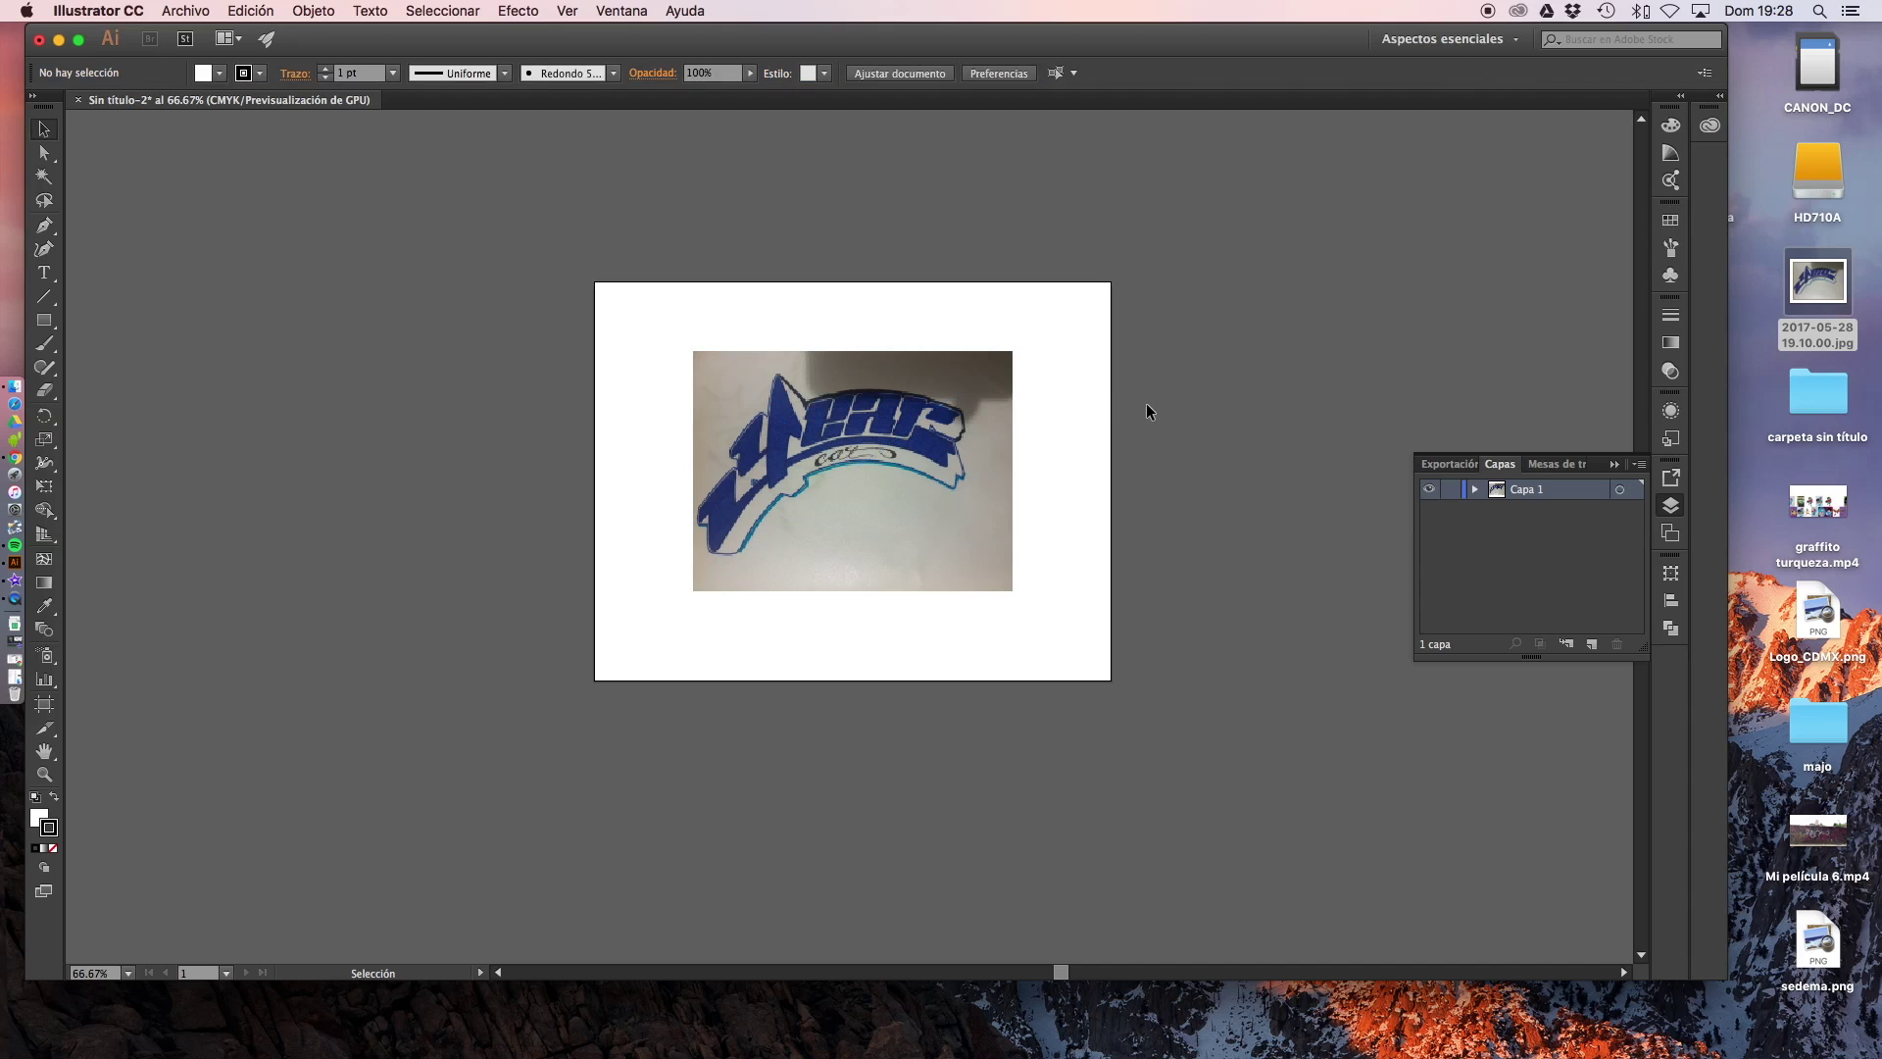
{"action": "scroll", "coordinate": [904, 420], "scroll_direction": "up", "scroll_amount": 1}
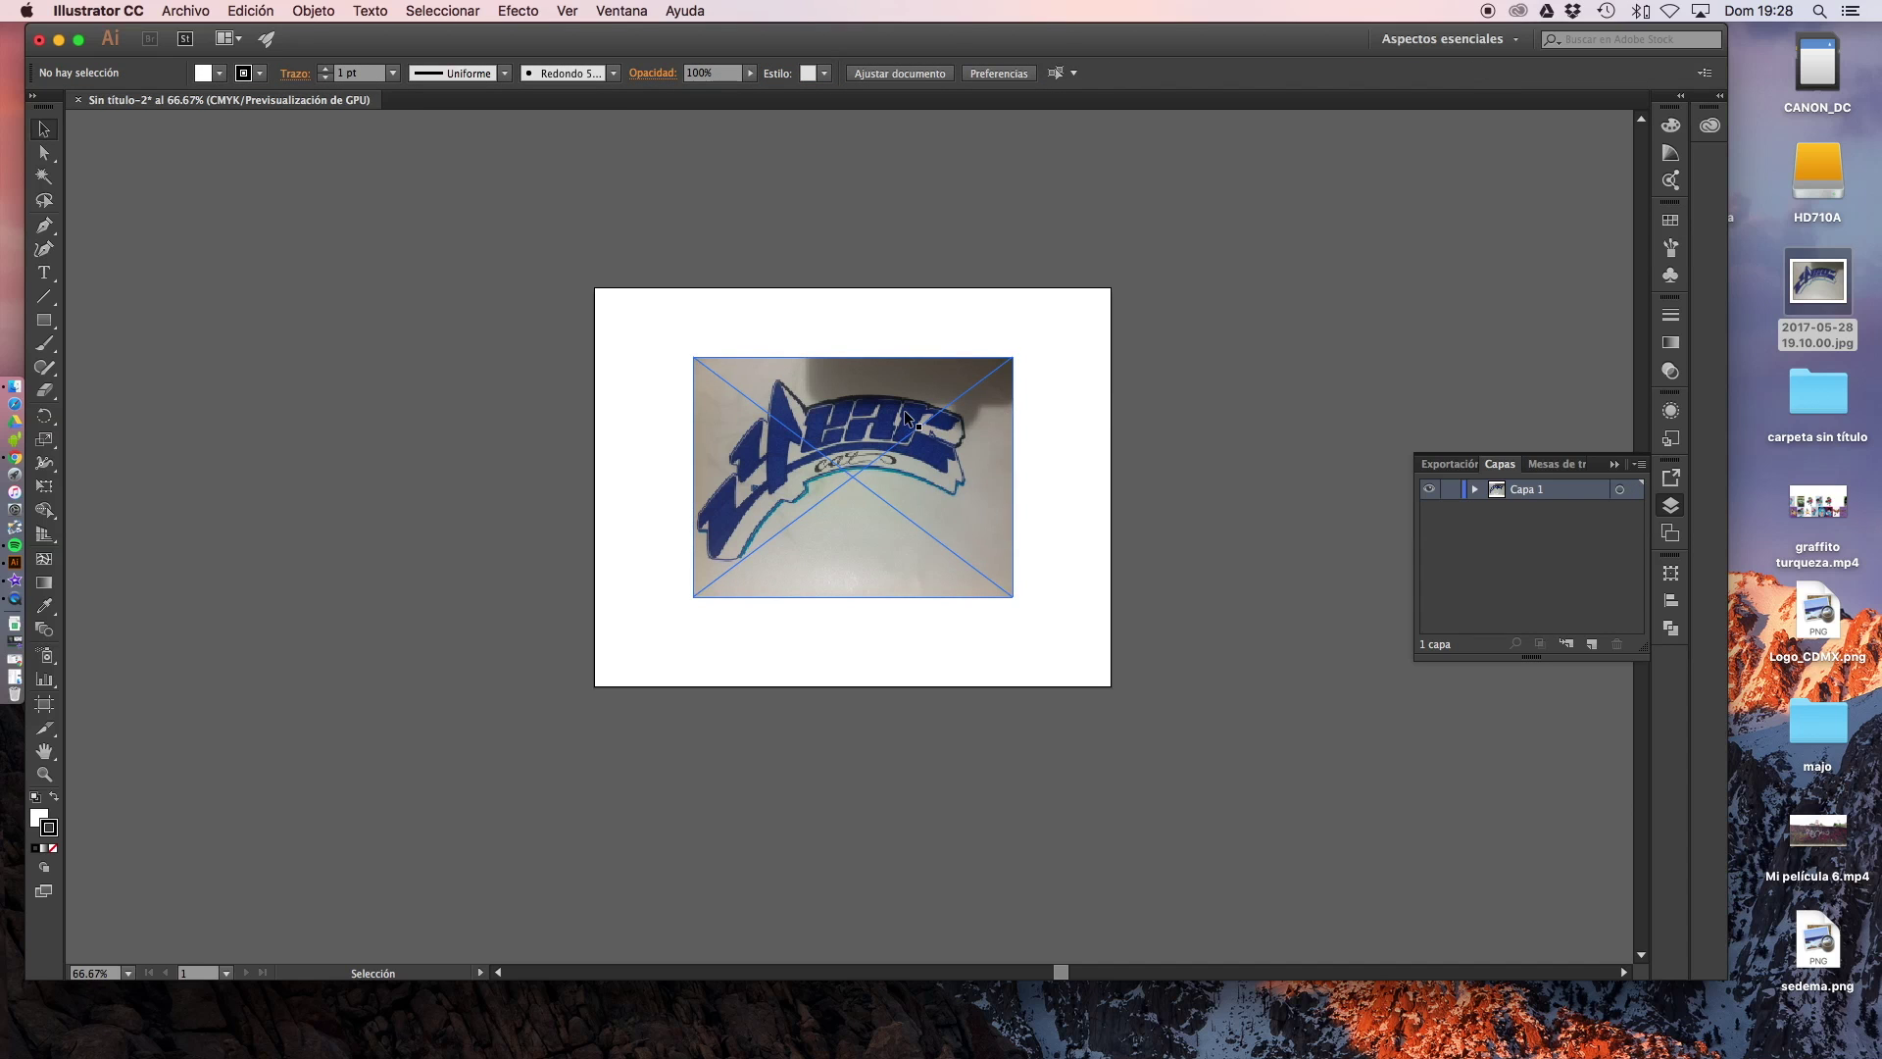
{"action": "scroll", "coordinate": [904, 419], "scroll_direction": "up", "scroll_amount": 3}
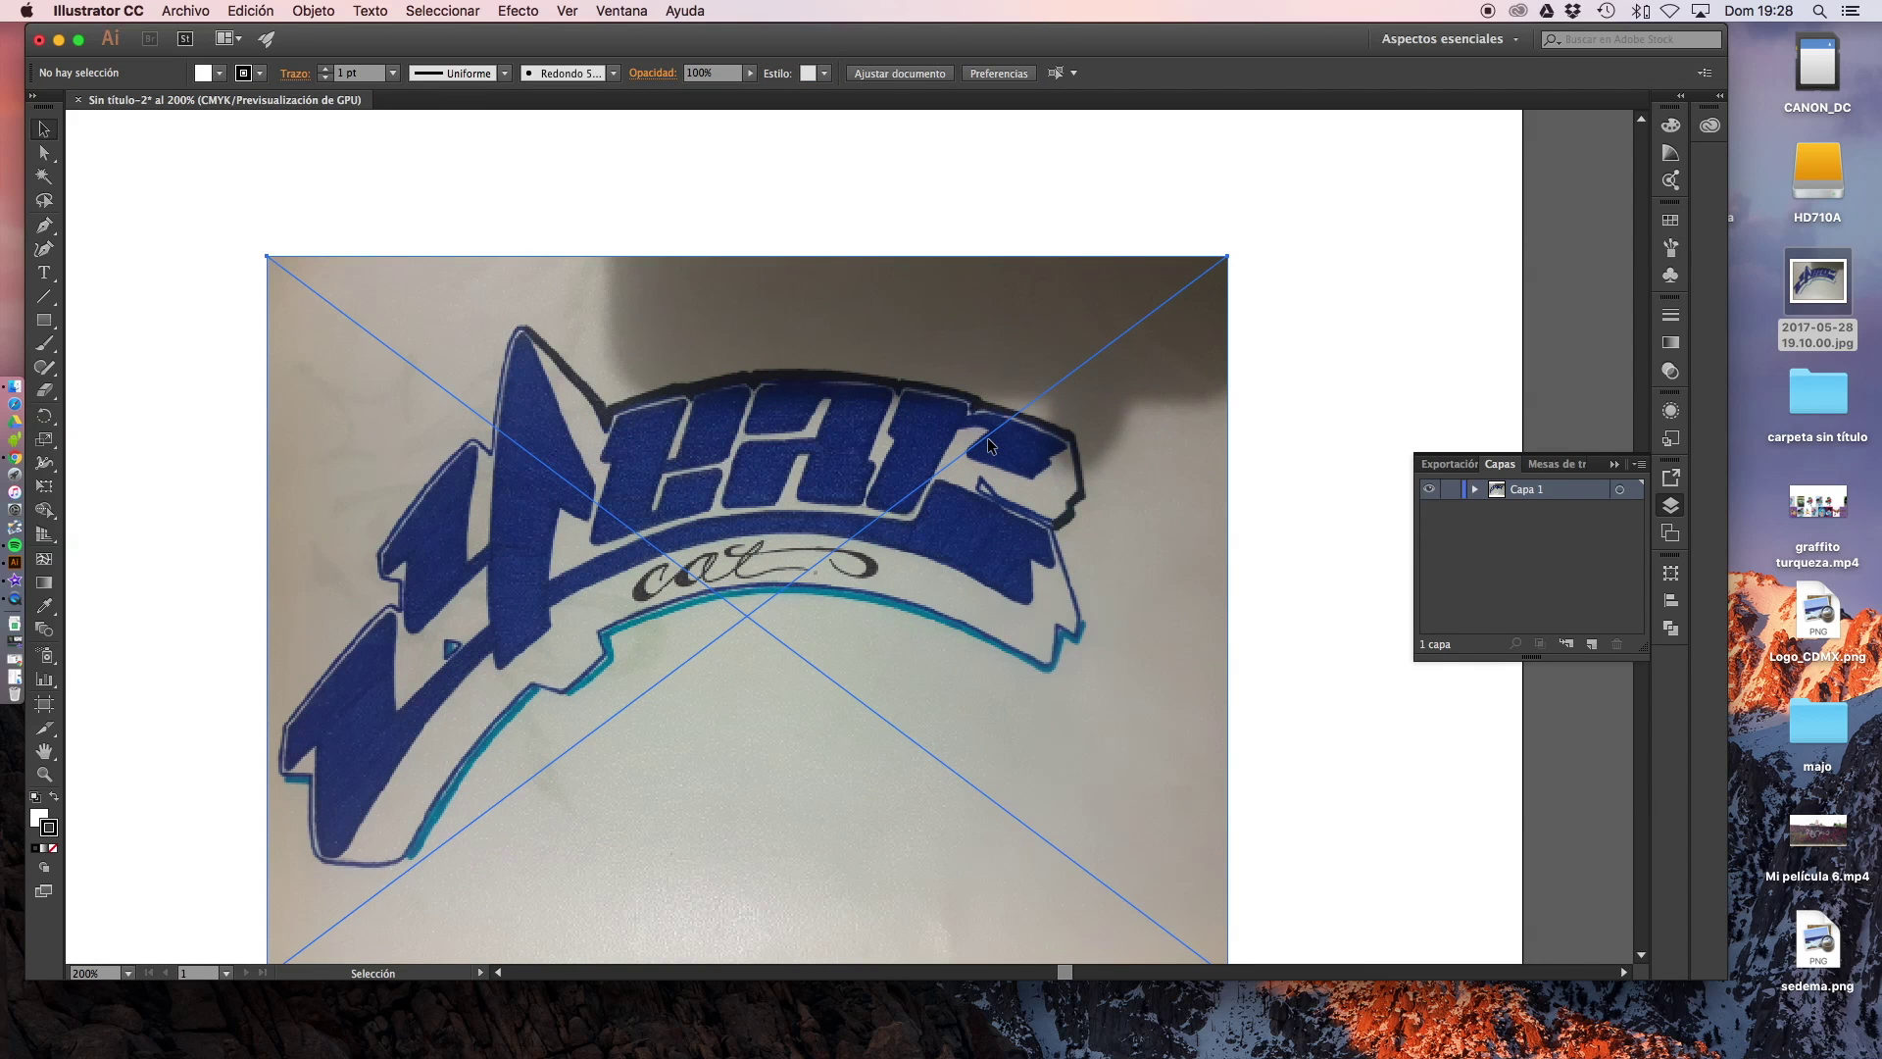
{"action": "left_click_drag", "start_coordinate": [987, 437], "coordinate": [1000, 399]}
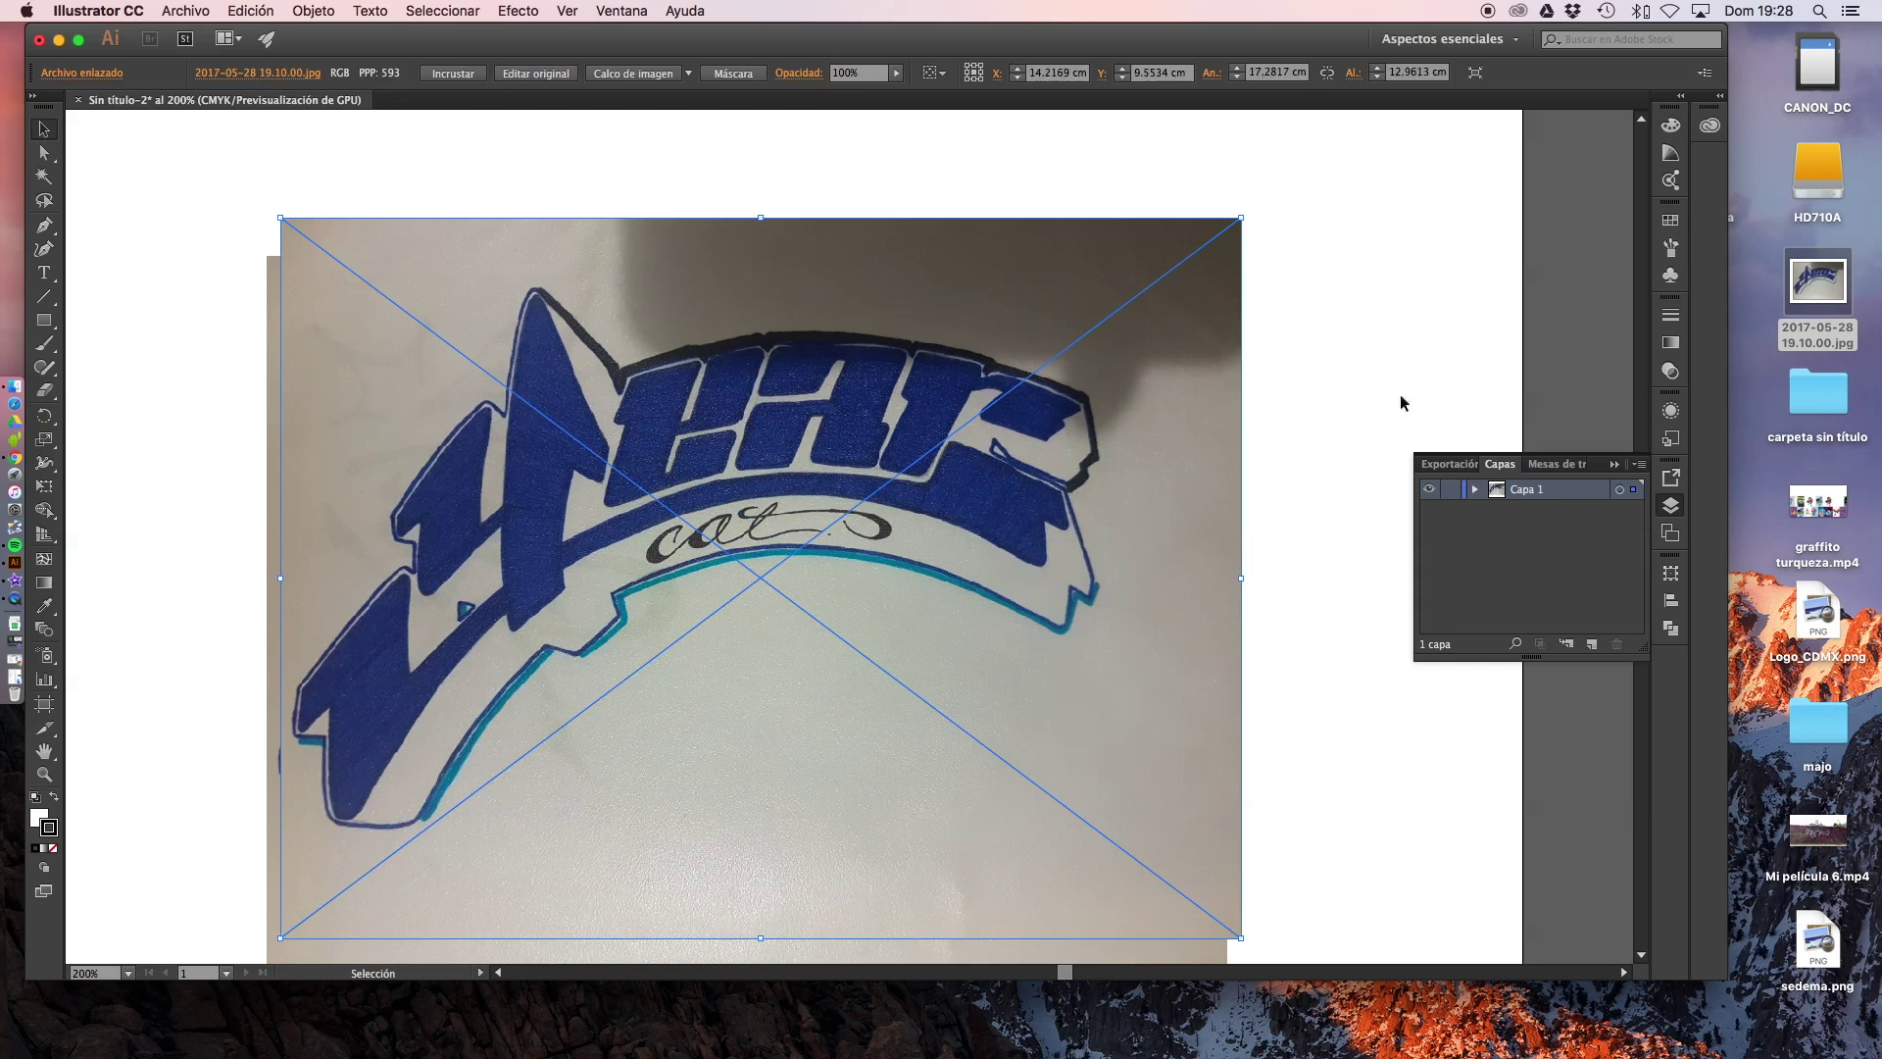
{"action": "left_click_drag", "start_coordinate": [1314, 416], "coordinate": [1316, 365]}
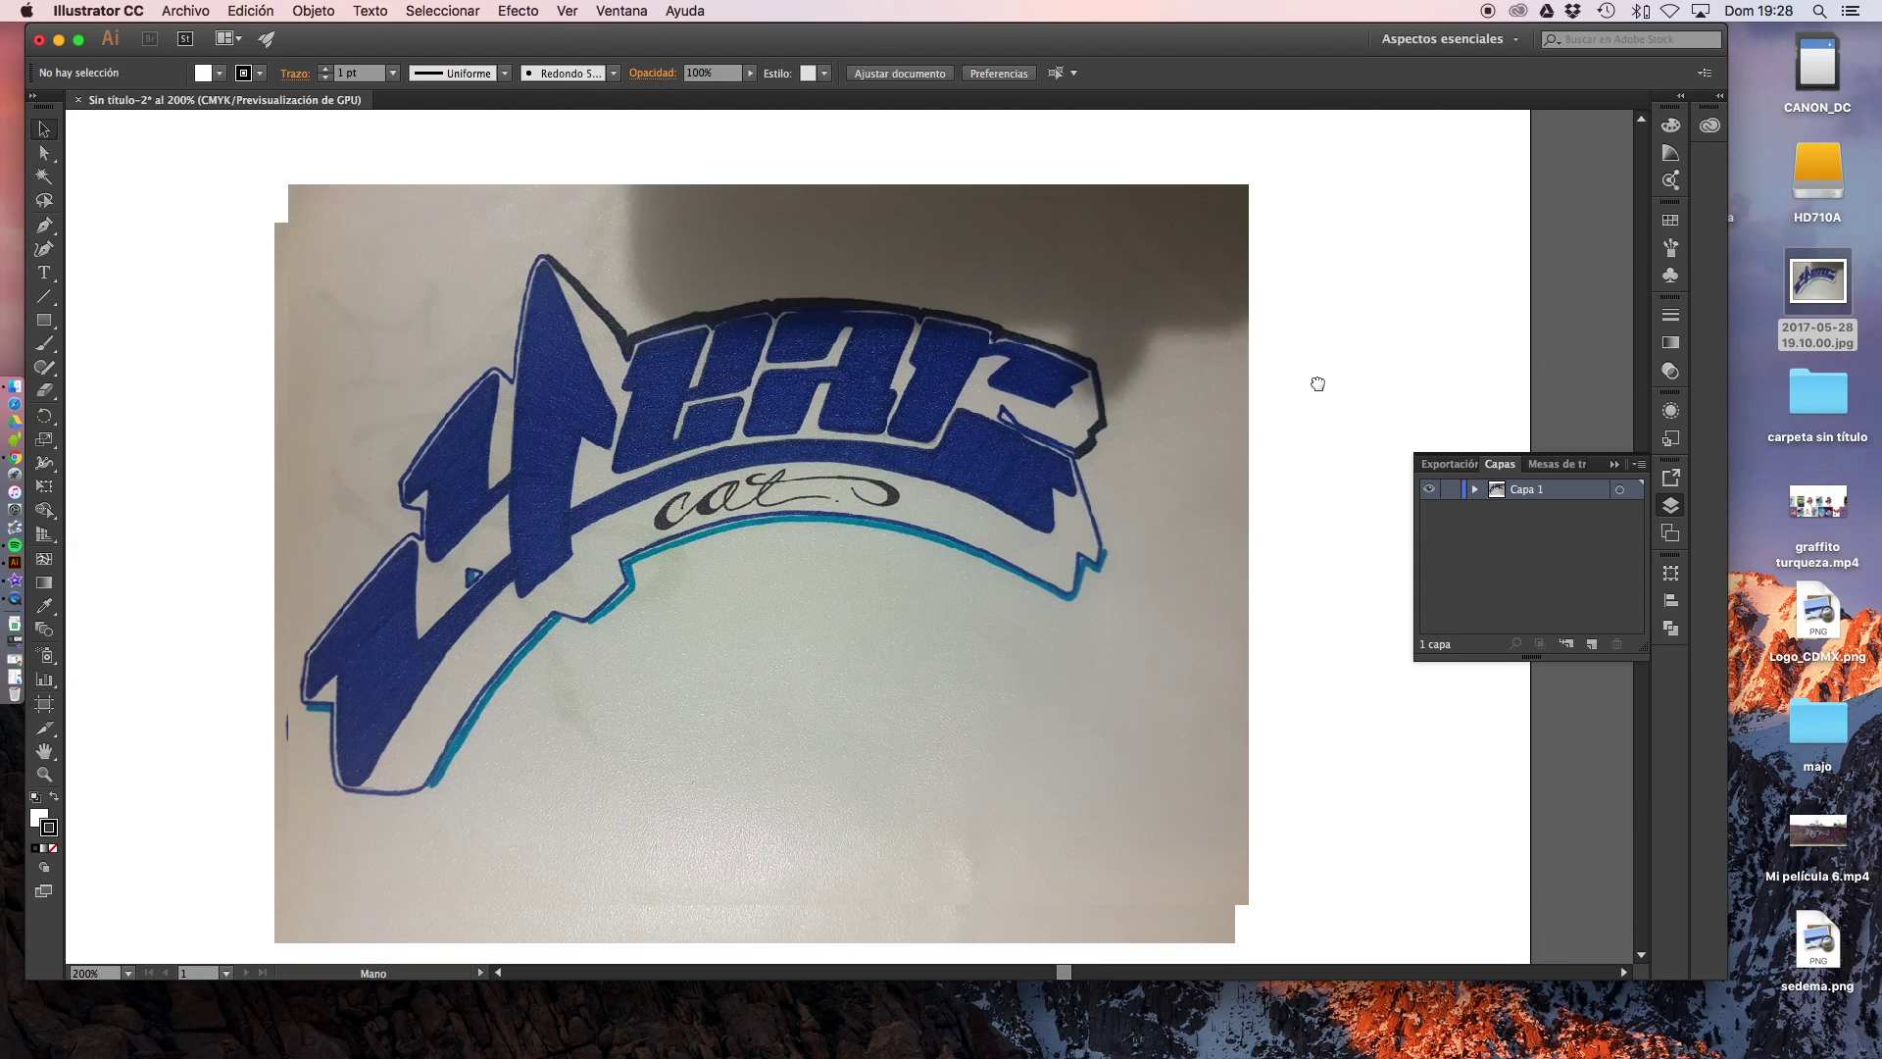
{"action": "left_click_drag", "start_coordinate": [1061, 374], "coordinate": [1082, 379]}
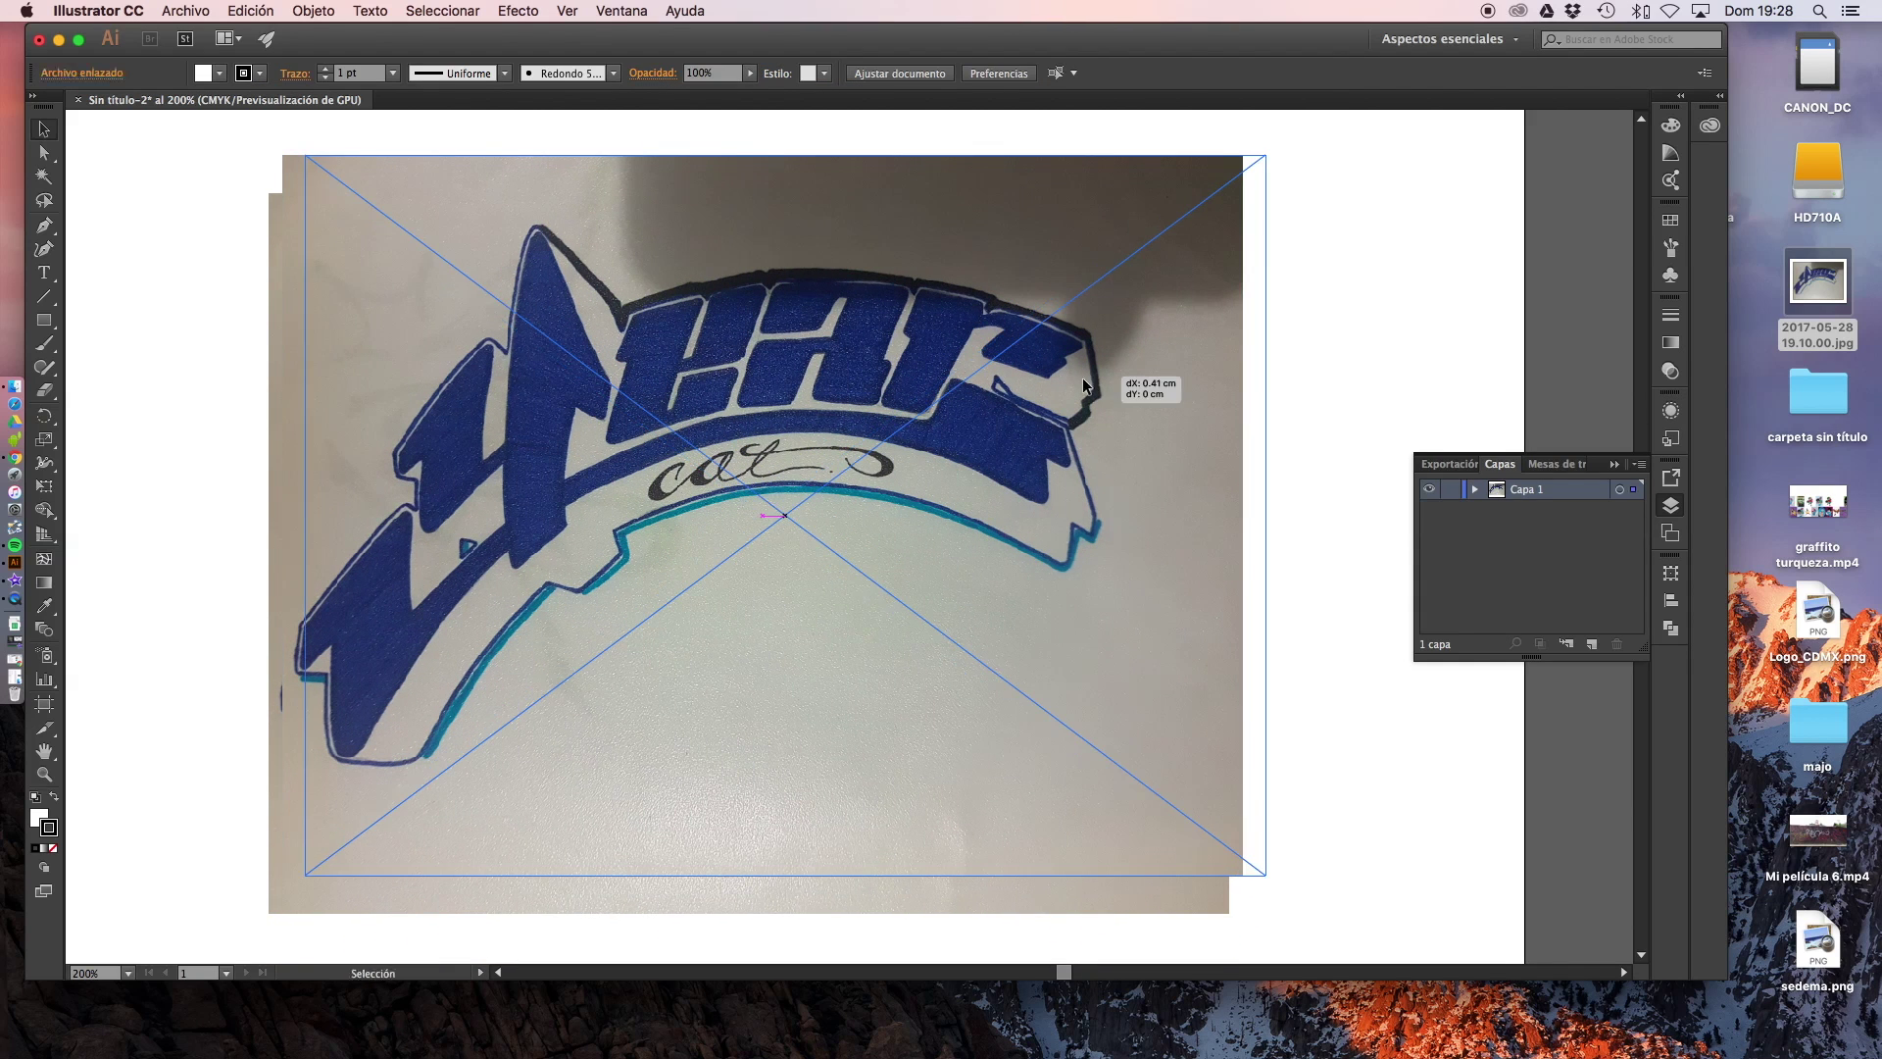
{"action": "key", "text": "super+z"}
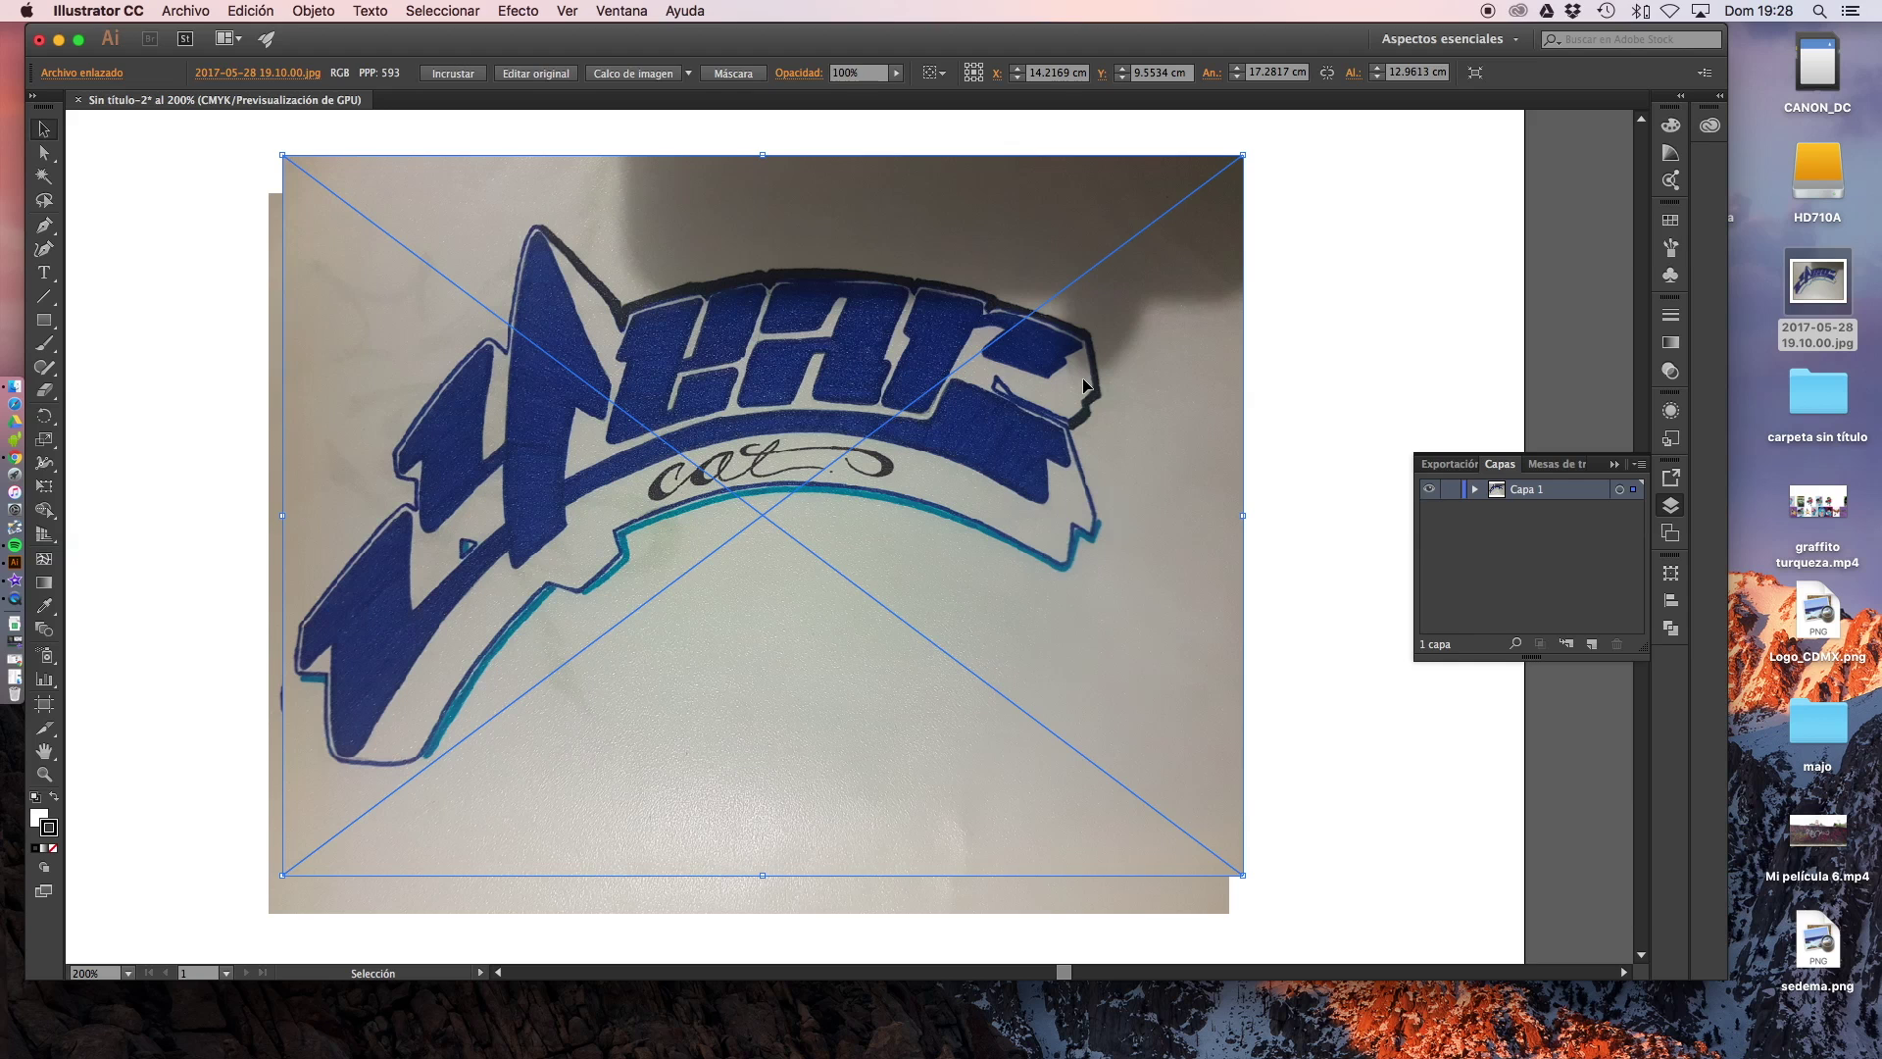
{"action": "key", "text": "super+z"}
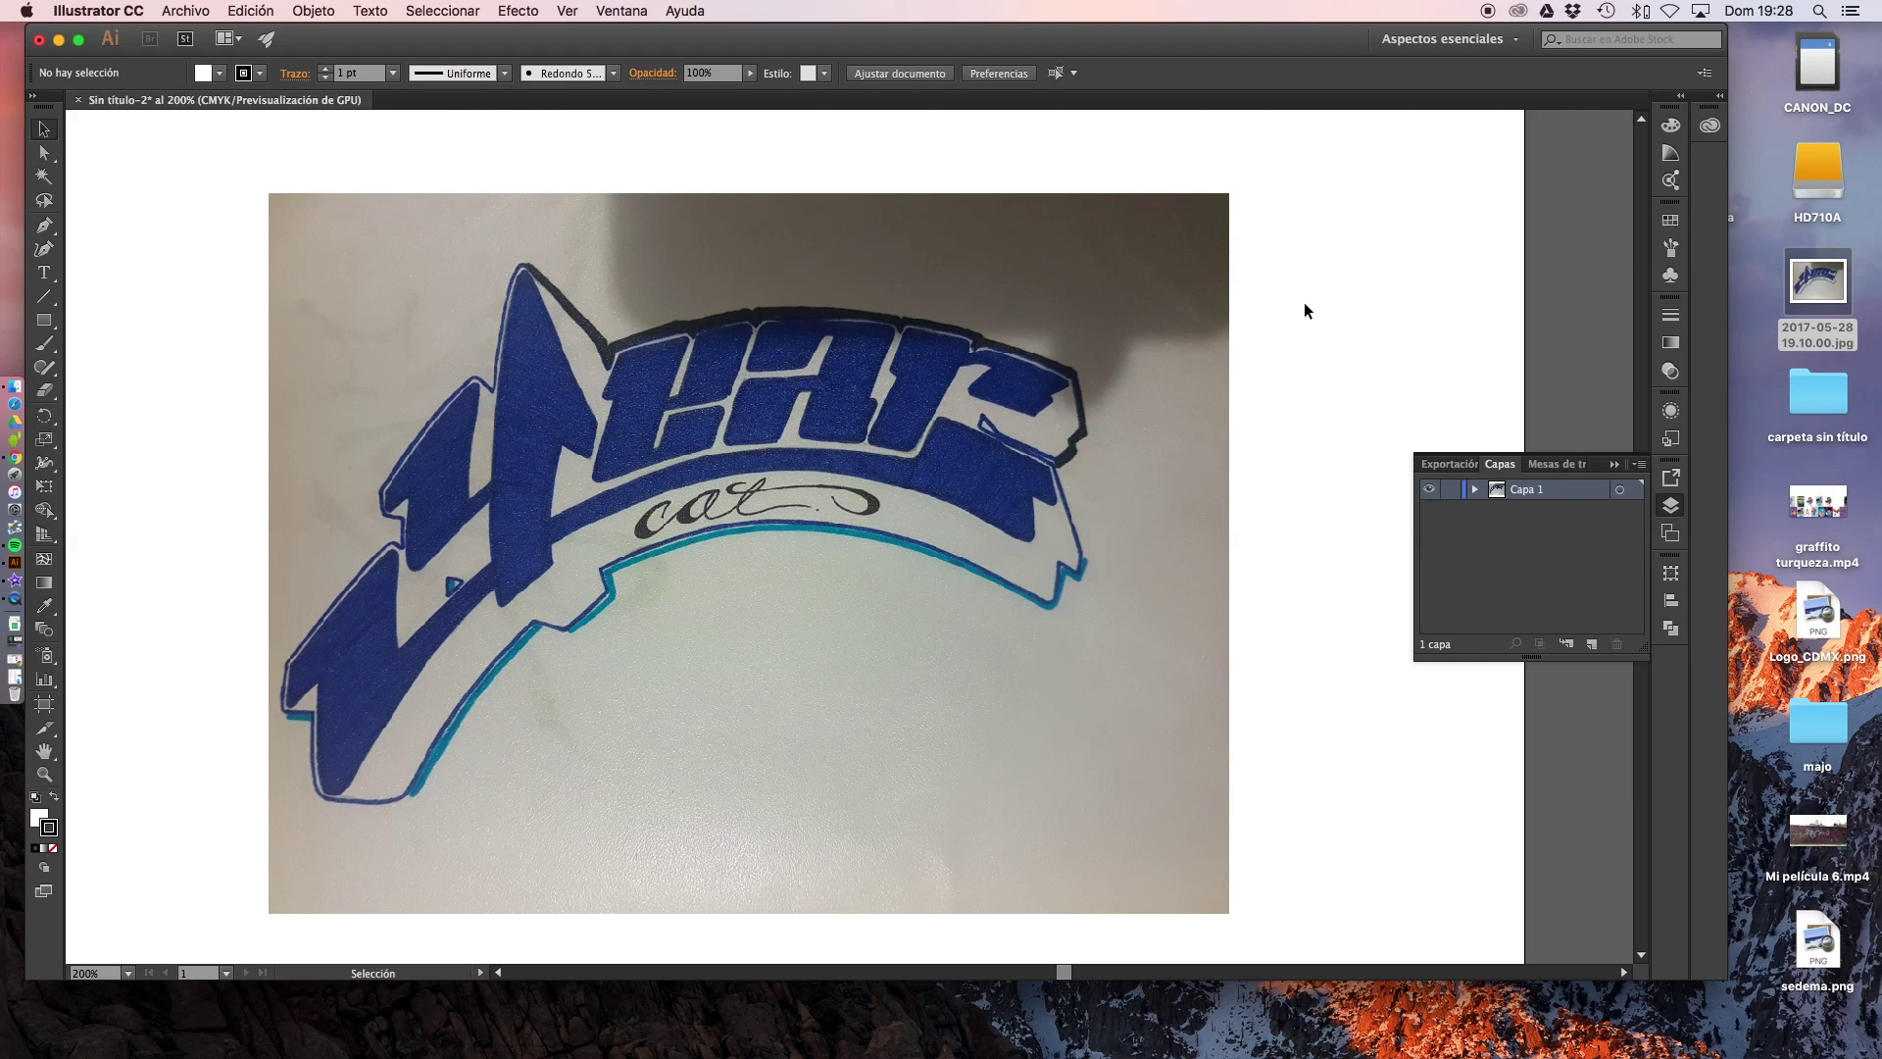
{"action": "key", "text": "super+minus"}
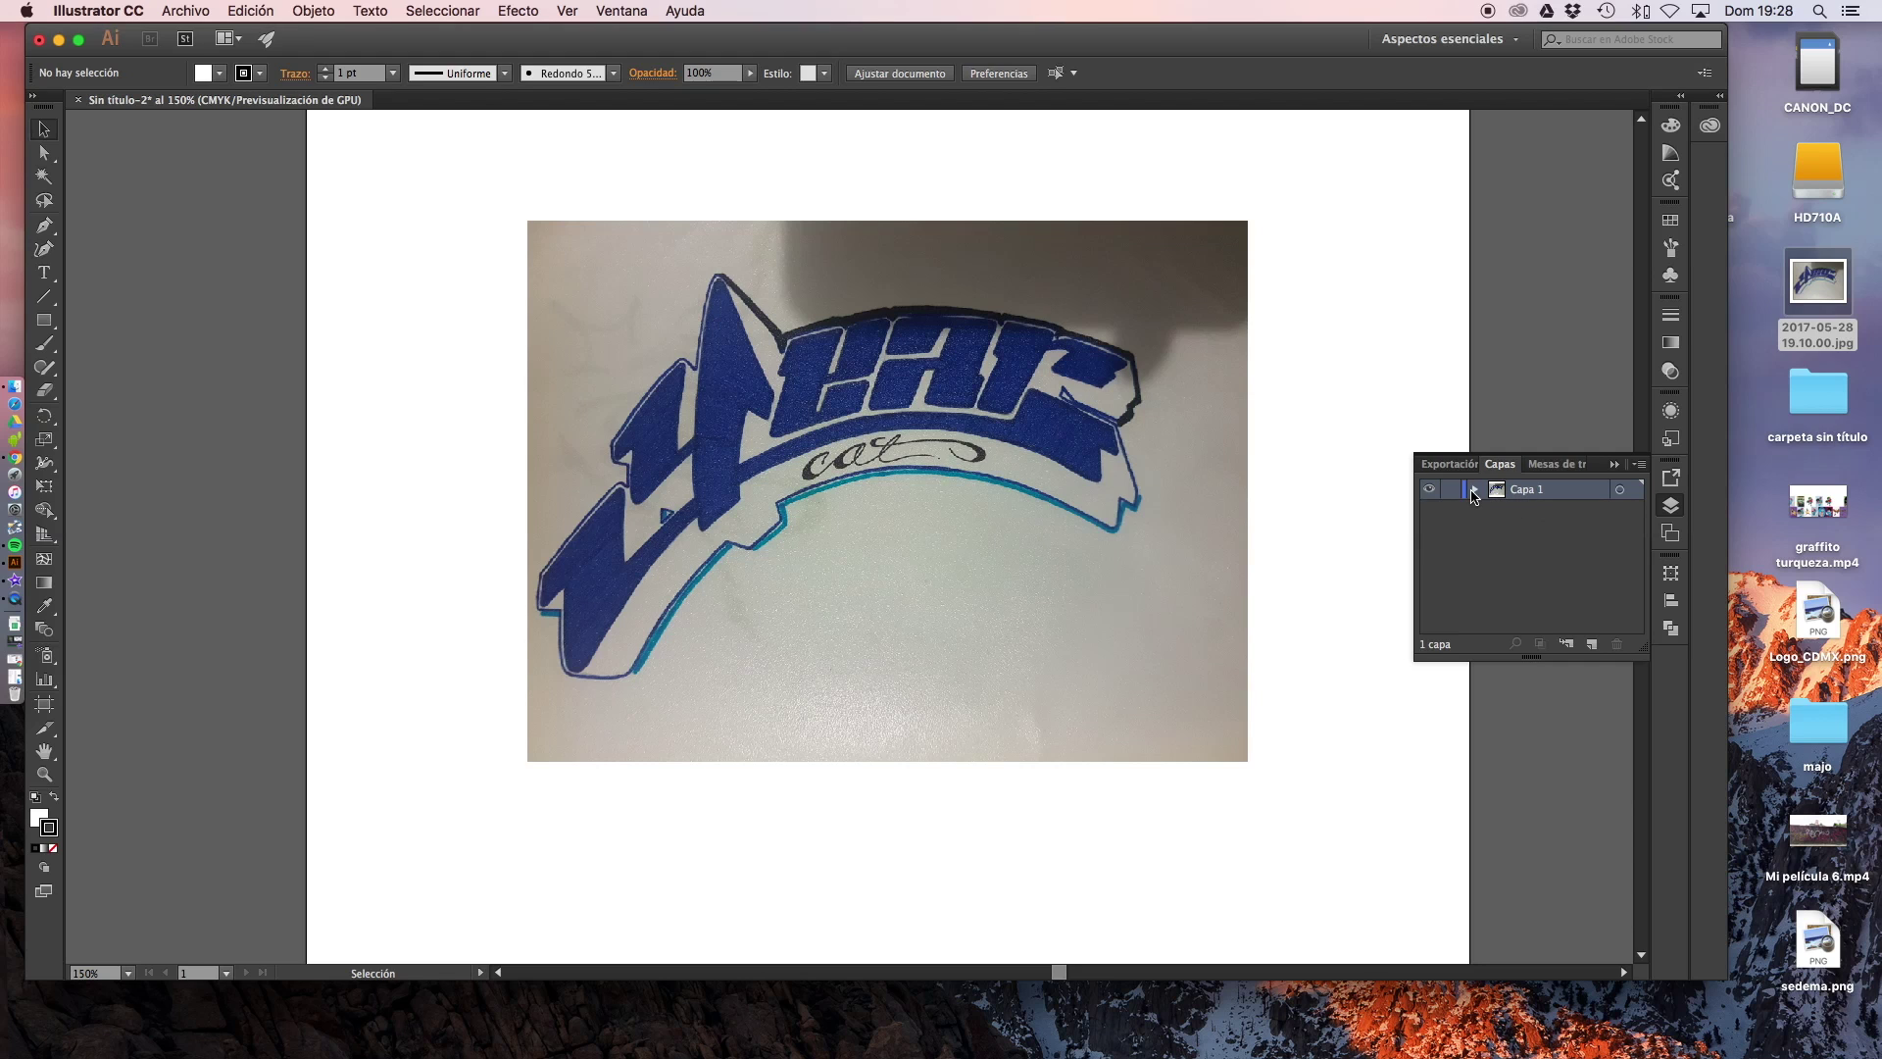
{"action": "left_click", "coordinate": [1166, 480]}
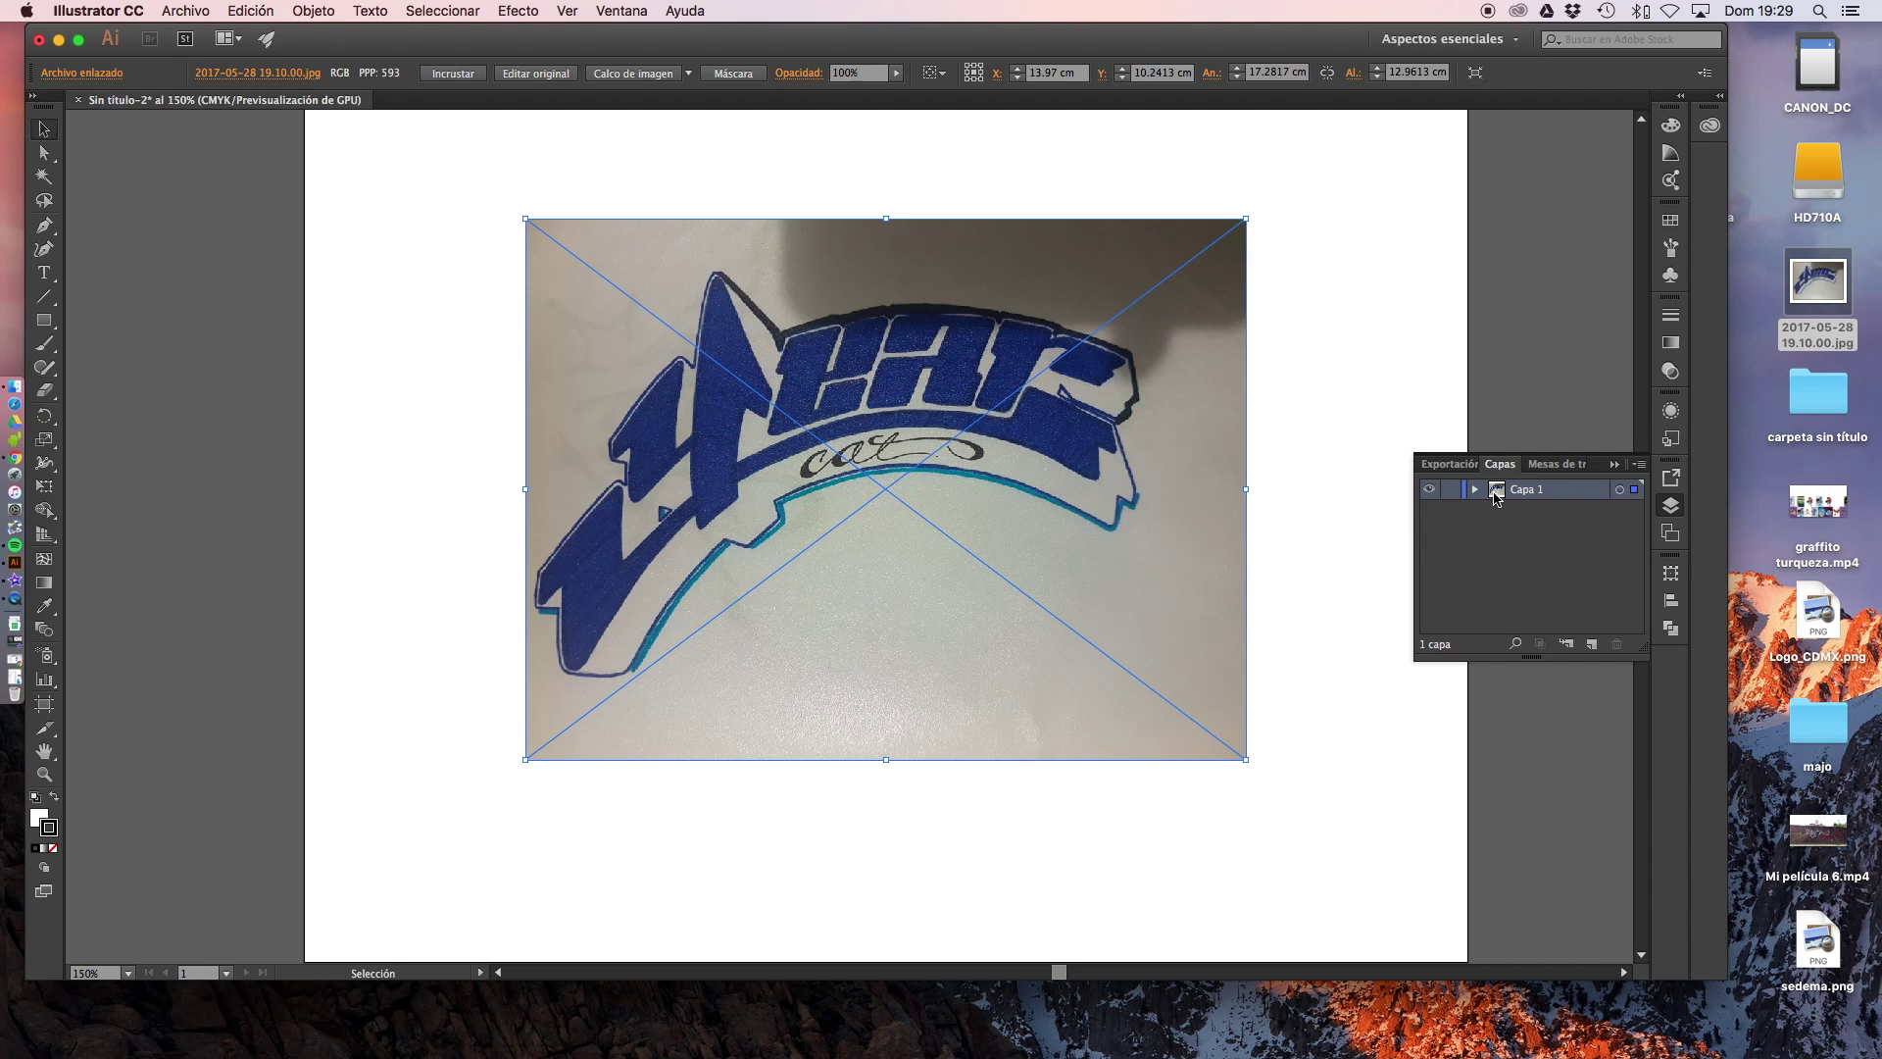
{"action": "left_click", "coordinate": [1590, 645]}
{"action": "left_click", "coordinate": [1572, 510]}
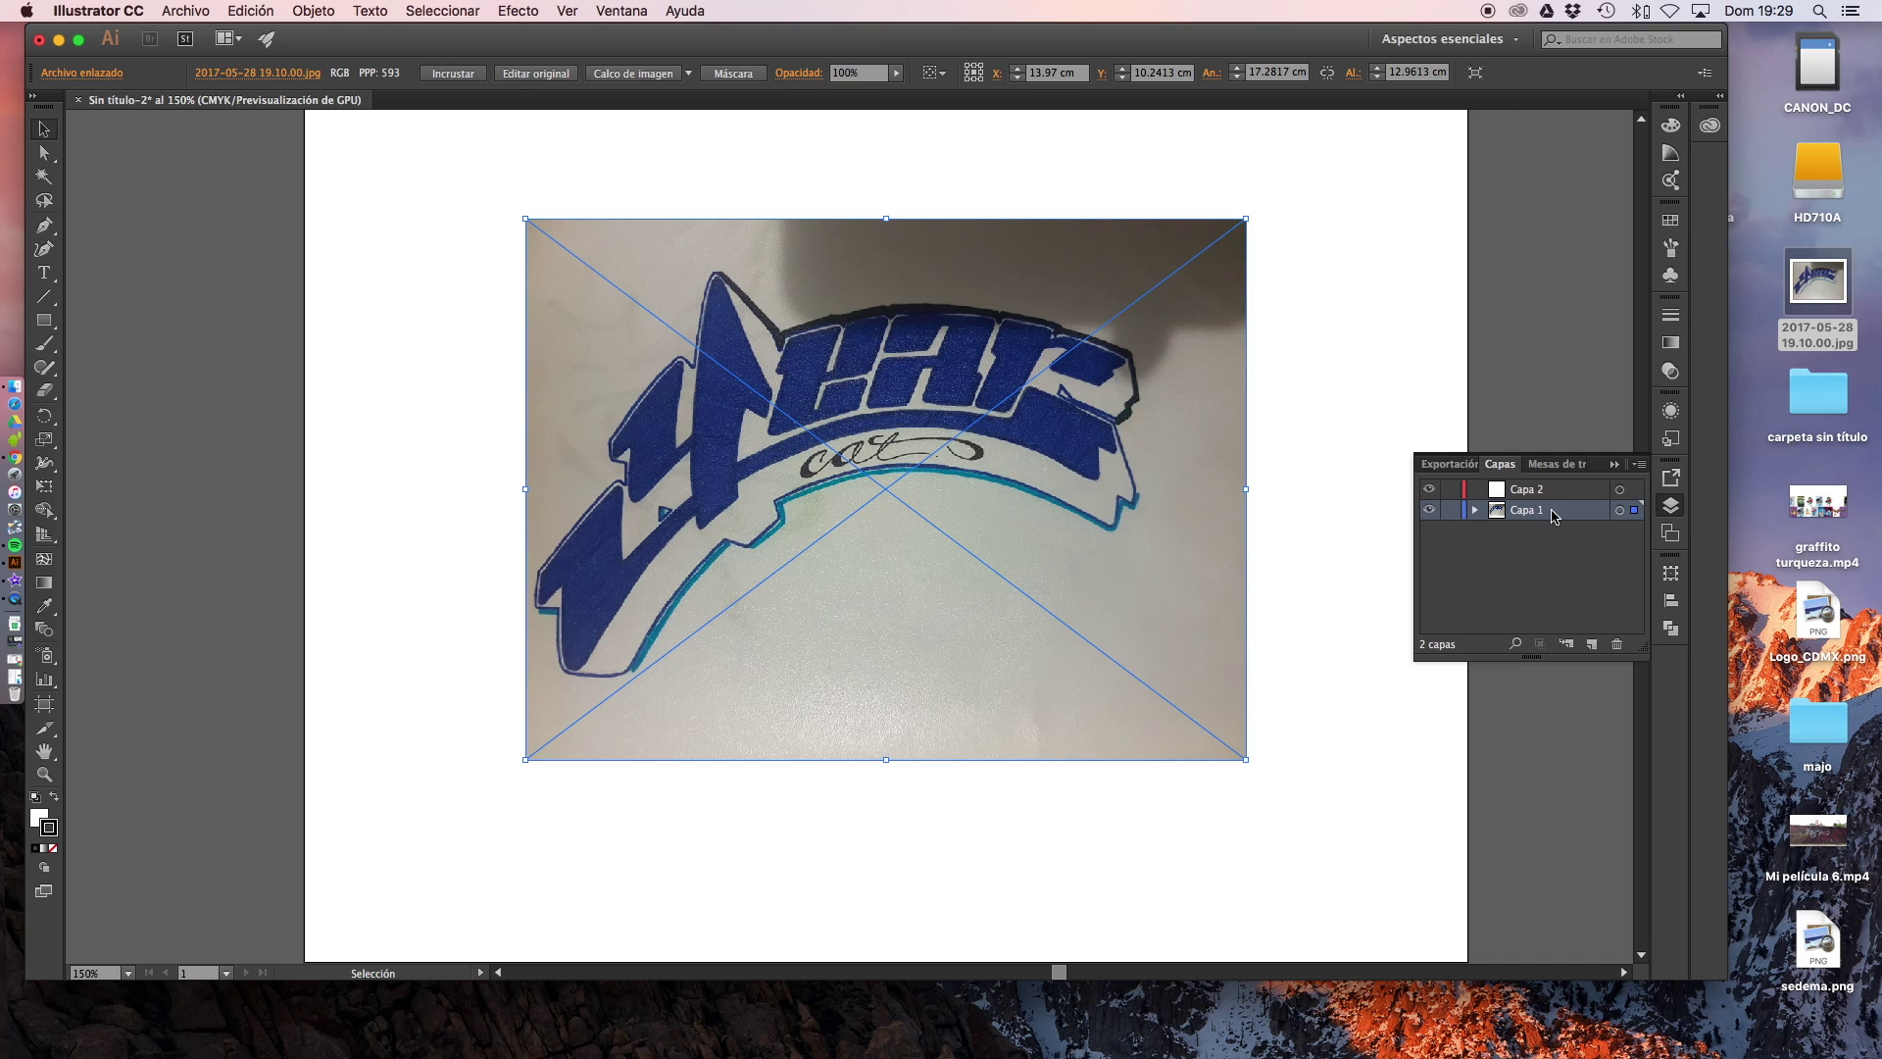
{"action": "left_click", "coordinate": [1586, 496]}
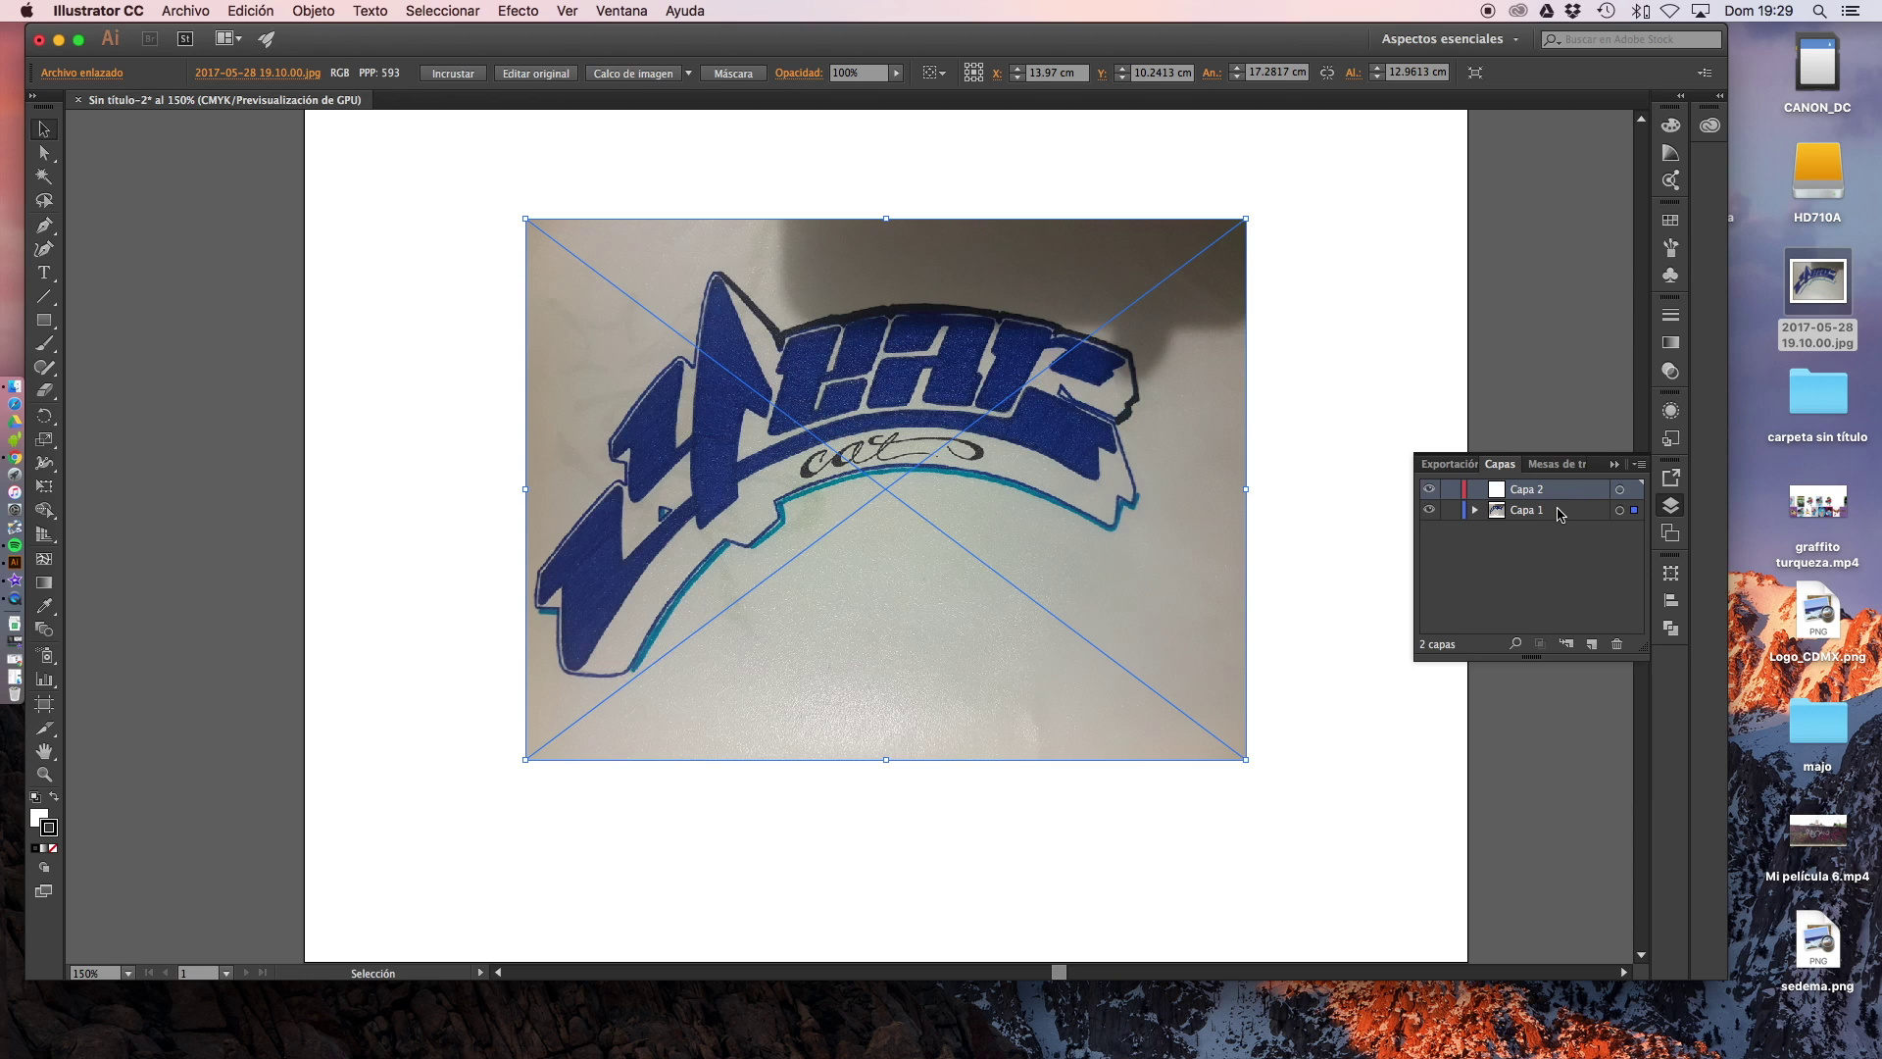
{"action": "left_click", "coordinate": [1559, 510]}
{"action": "left_click", "coordinate": [1563, 495]}
{"action": "left_click", "coordinate": [1562, 493]}
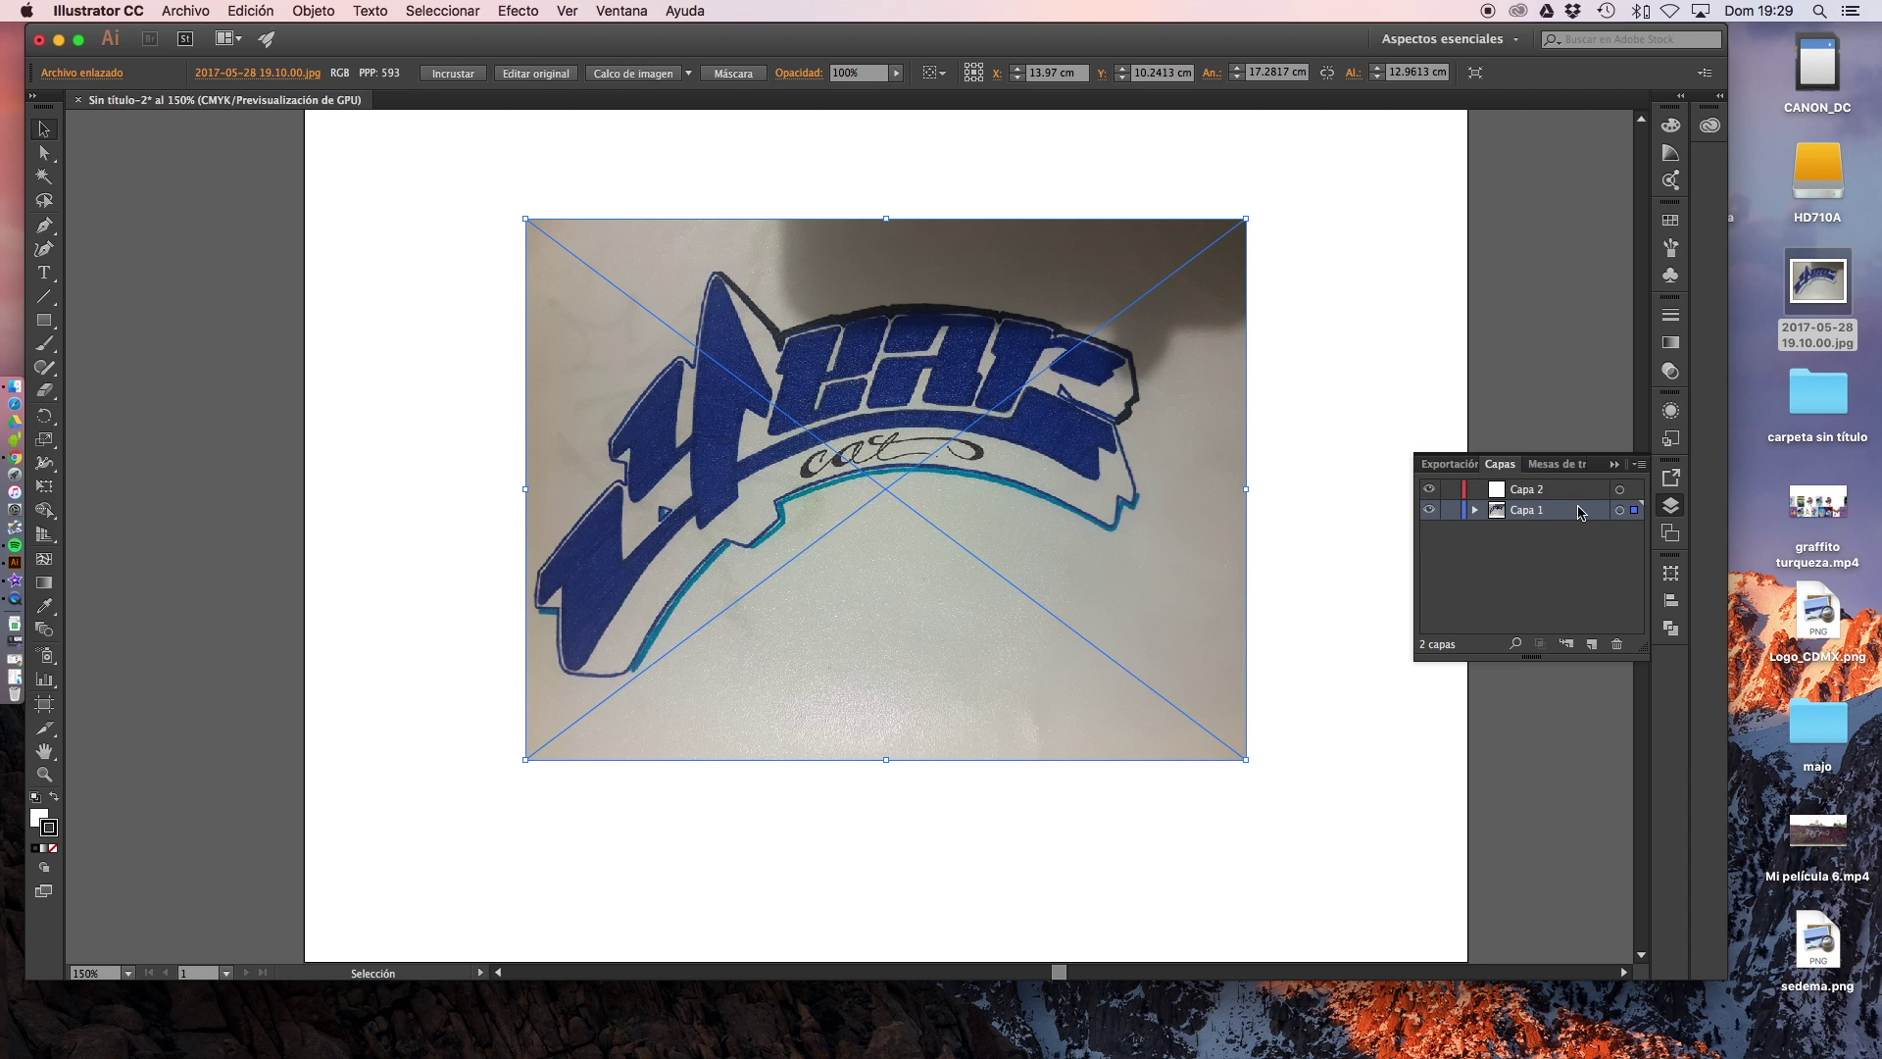
{"action": "left_click", "coordinate": [1581, 494]}
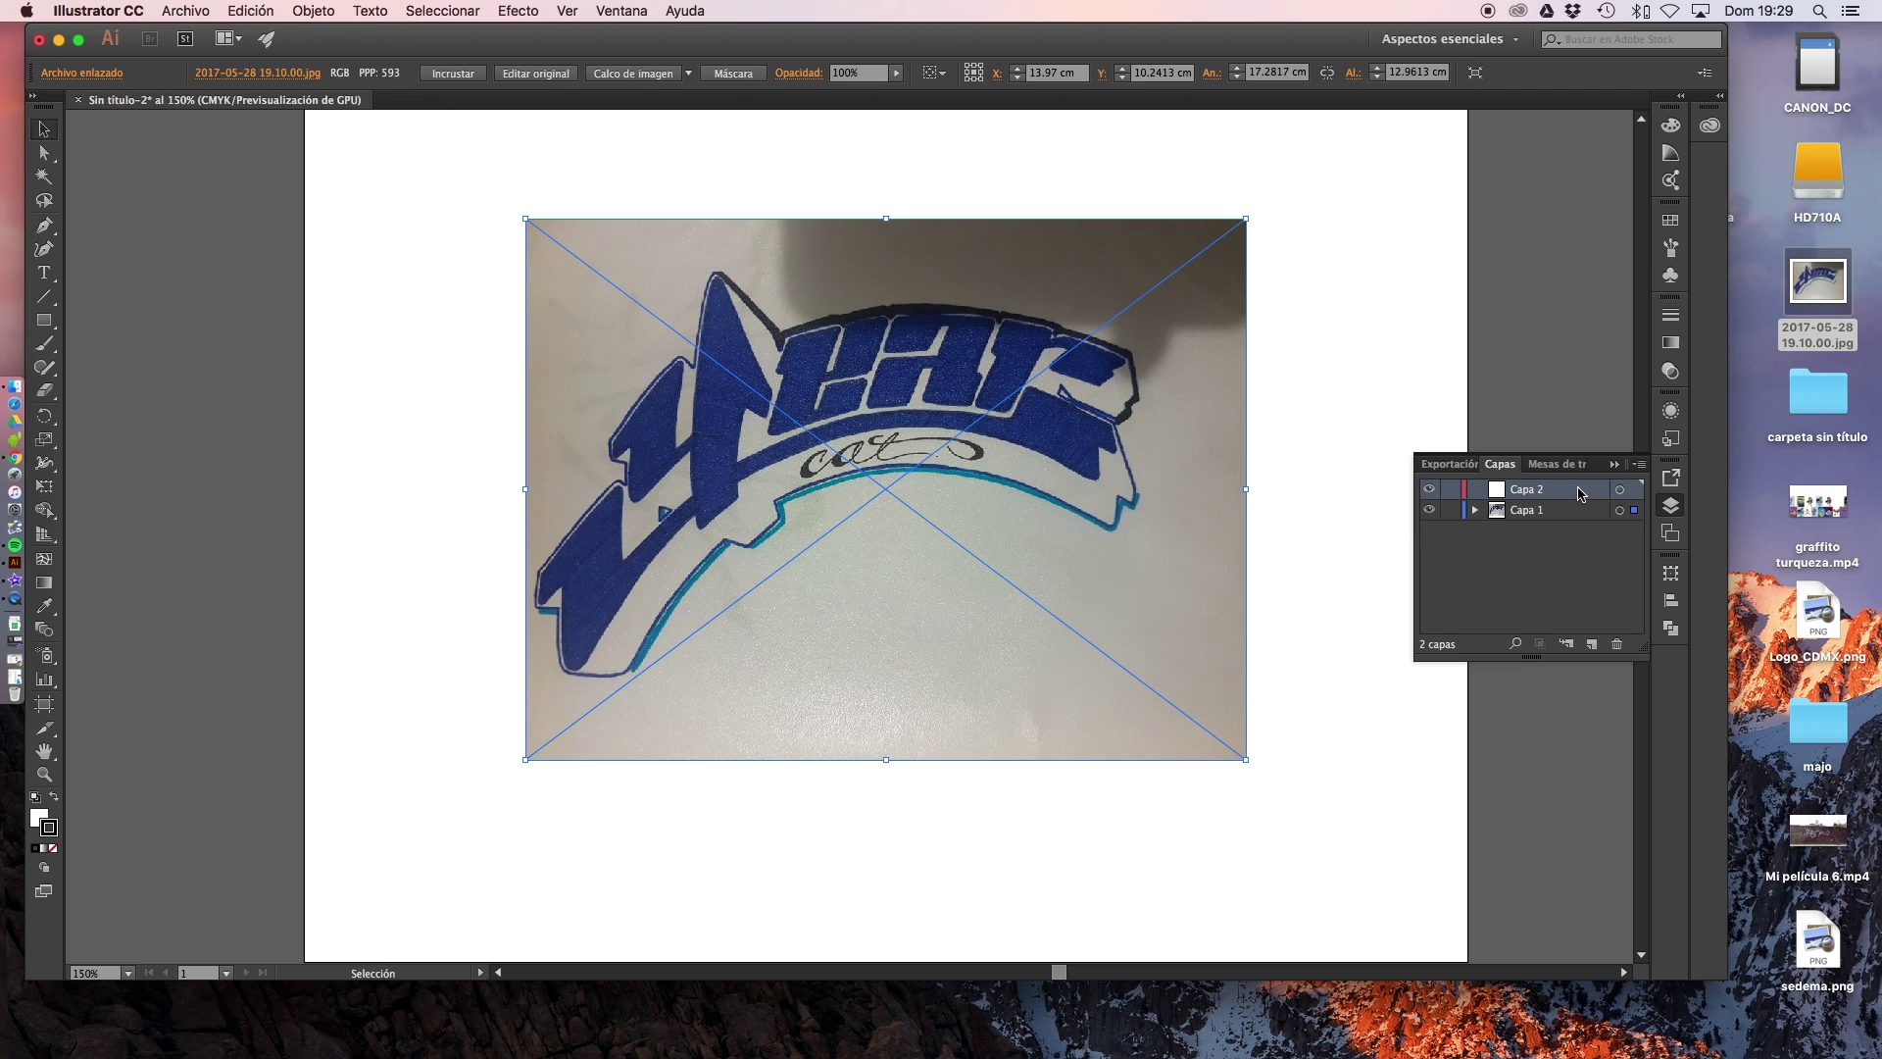
{"action": "left_click", "coordinate": [44, 321]}
Draw a white square over the lettering's left side and move it up-left past the photo
{"action": "left_click_drag", "start_coordinate": [412, 396], "coordinate": [664, 647]}
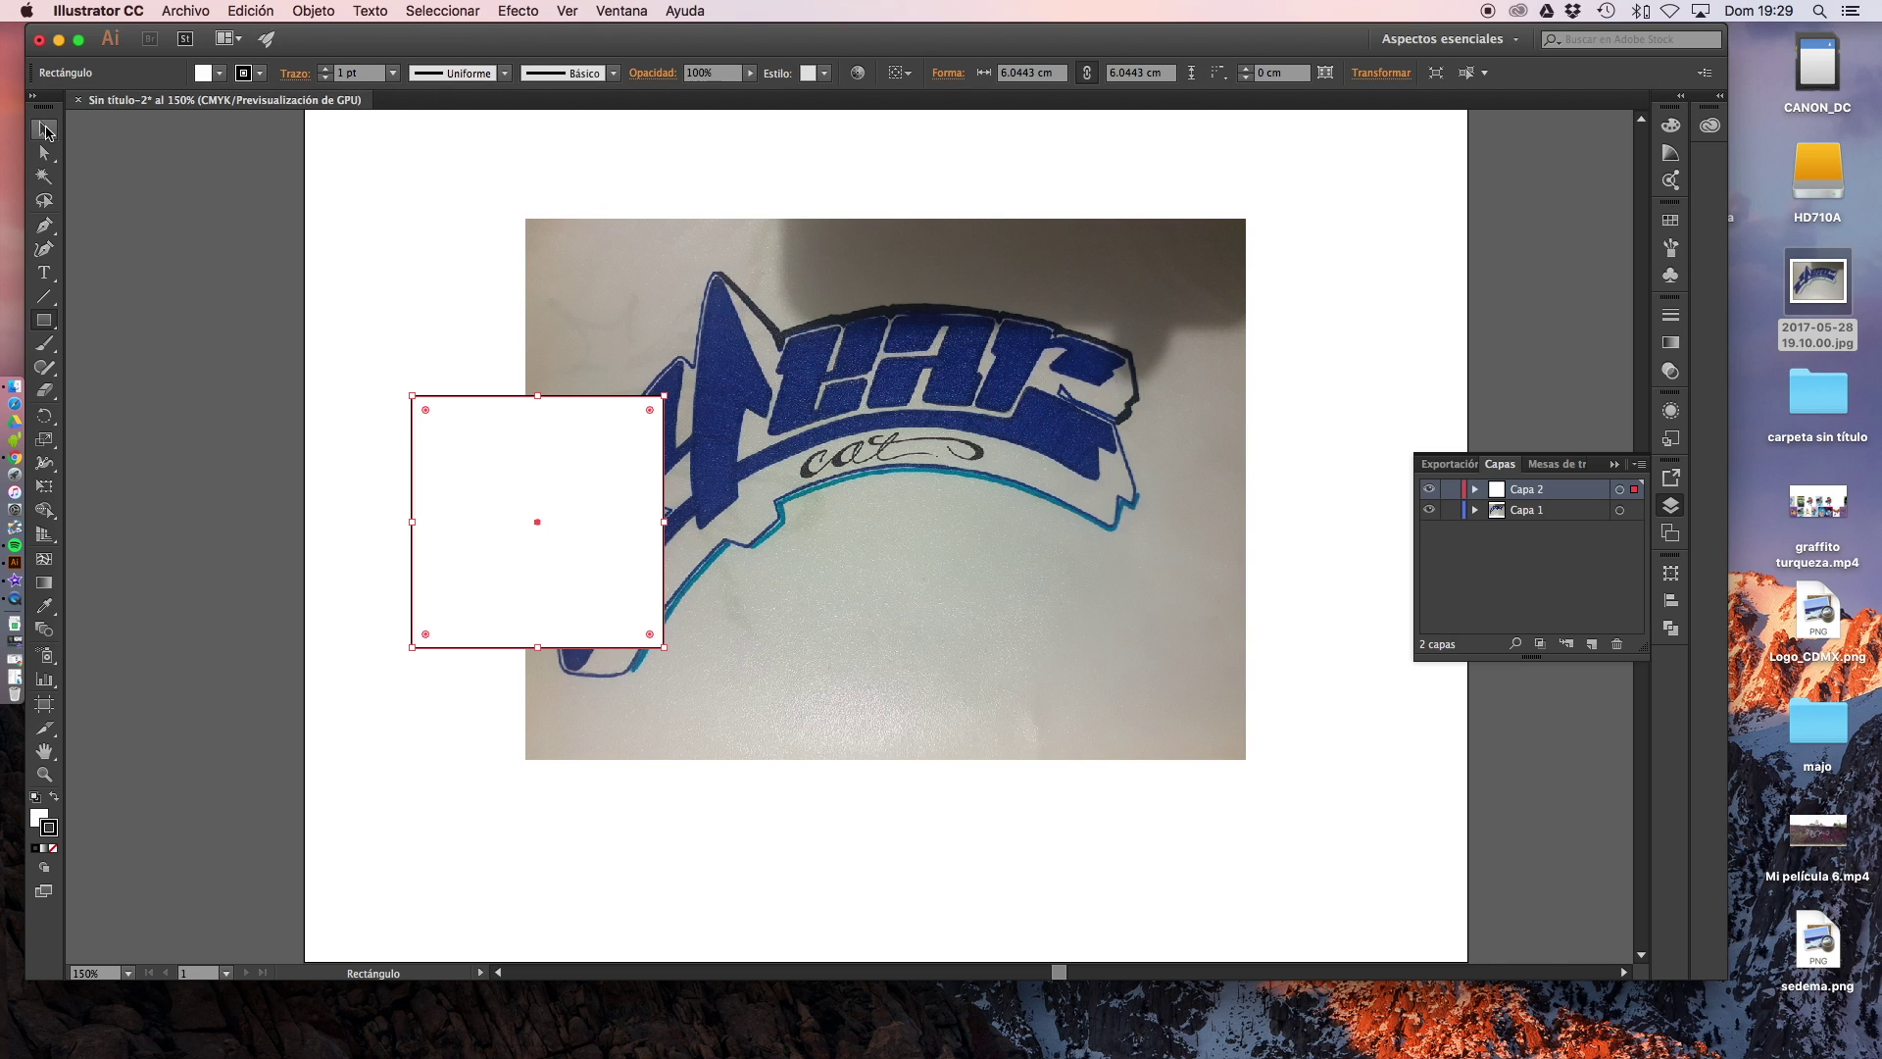
{"action": "left_click", "coordinate": [44, 128]}
{"action": "left_click_drag", "start_coordinate": [465, 420], "coordinate": [320, 339]}
Marquee-select the square with the photo, deselect, then select and delete the white square
{"action": "left_click", "coordinate": [562, 337]}
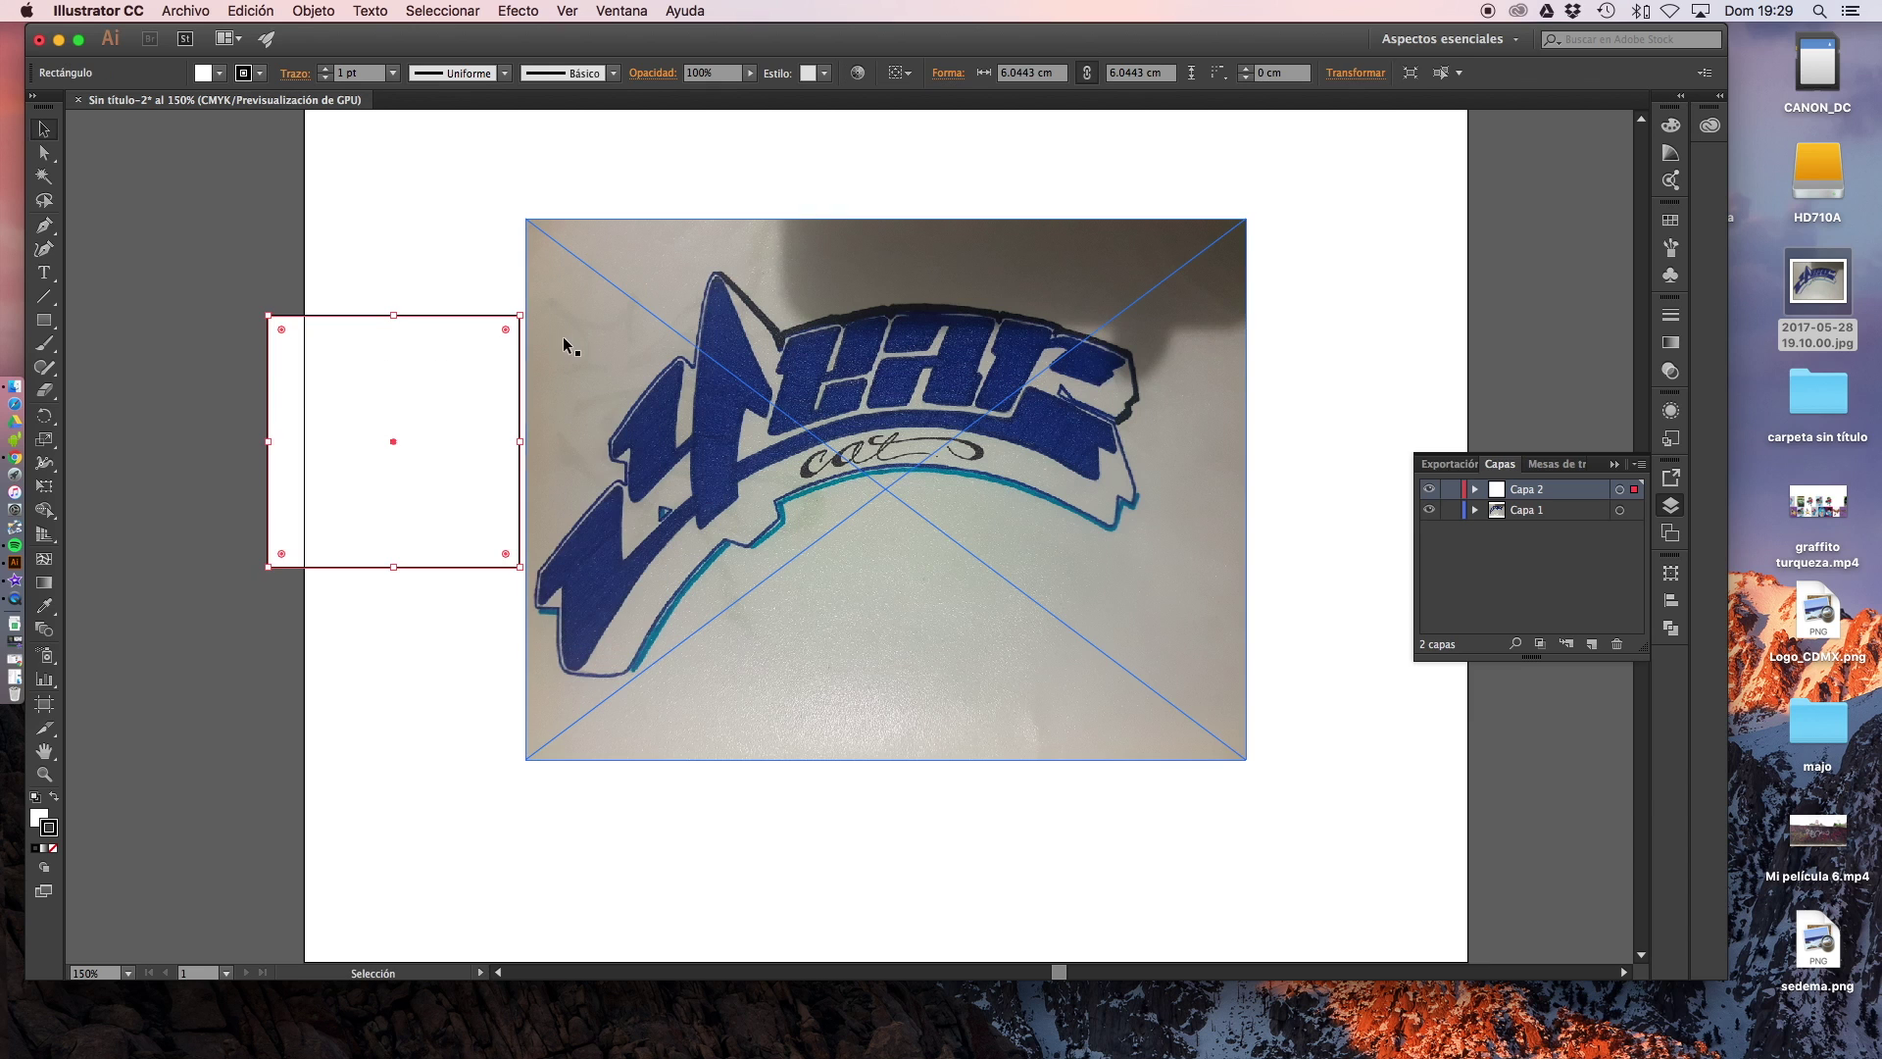
{"action": "left_click_drag", "start_coordinate": [529, 241], "coordinate": [423, 323]}
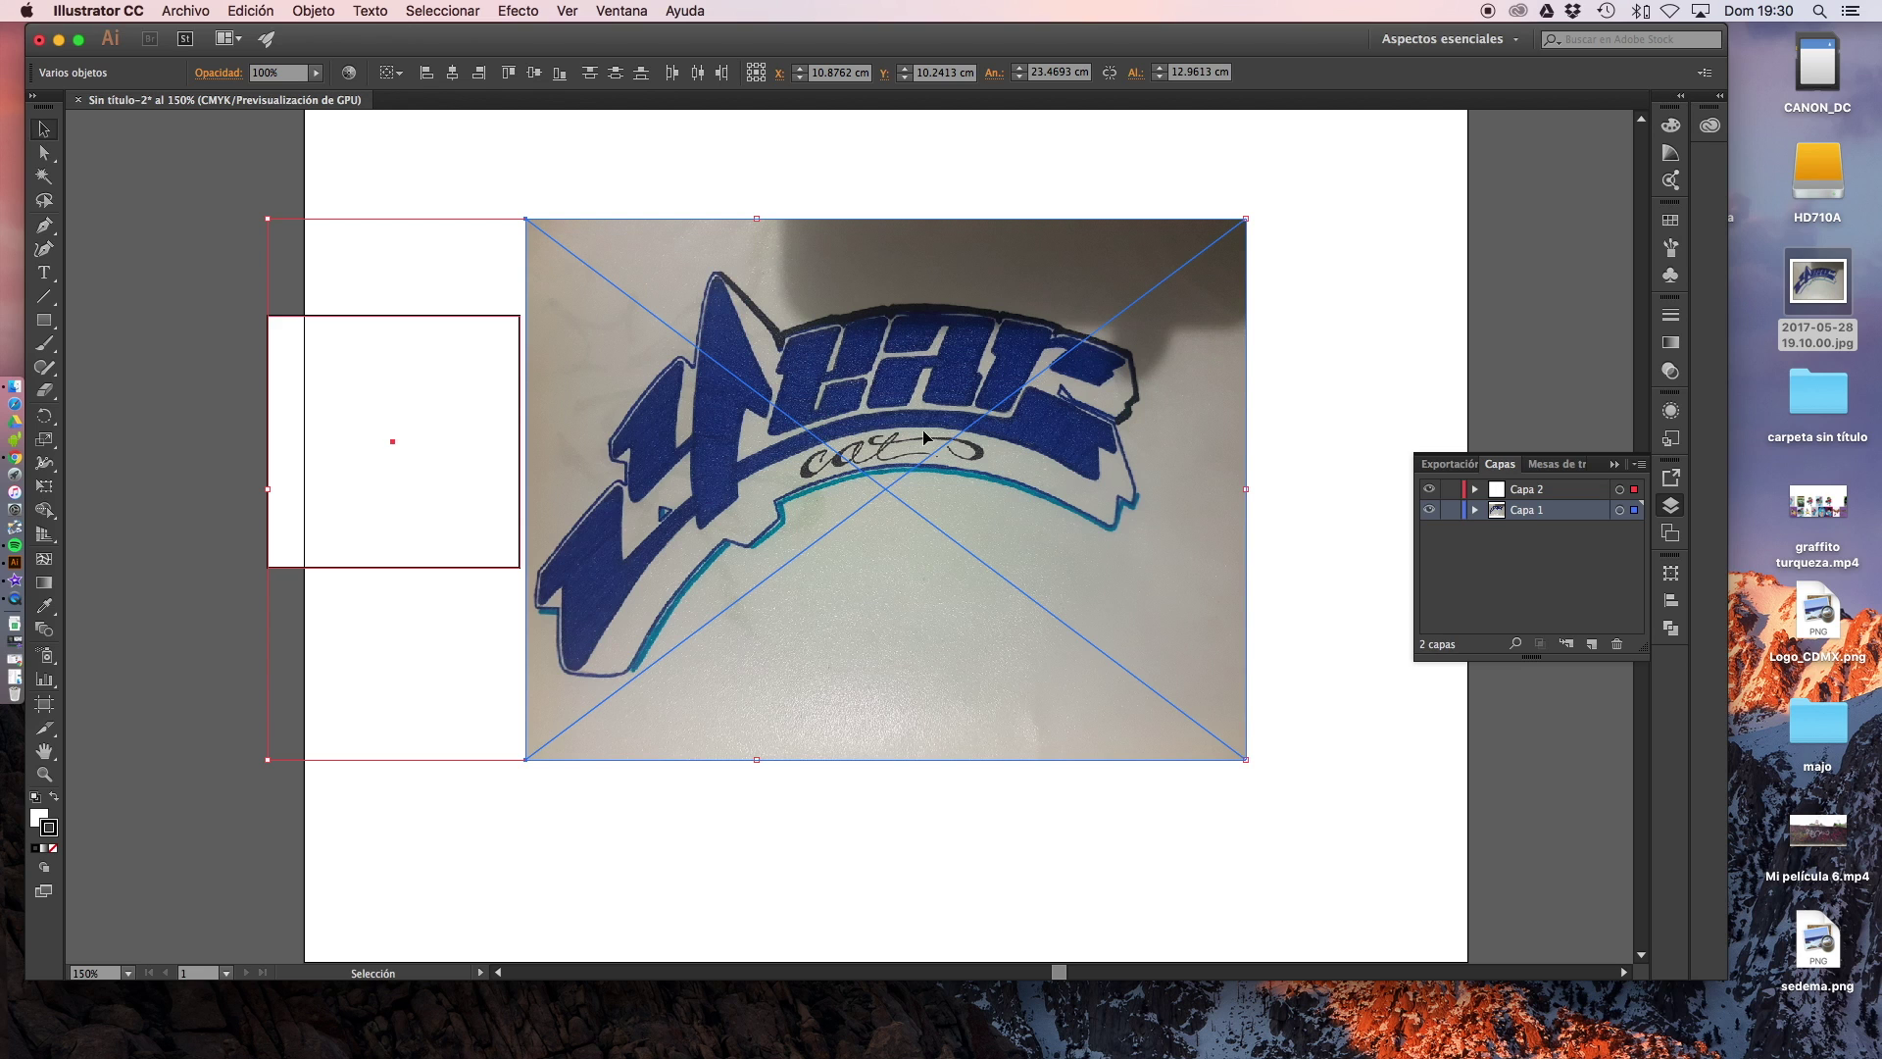
{"action": "left_click", "coordinate": [1281, 328]}
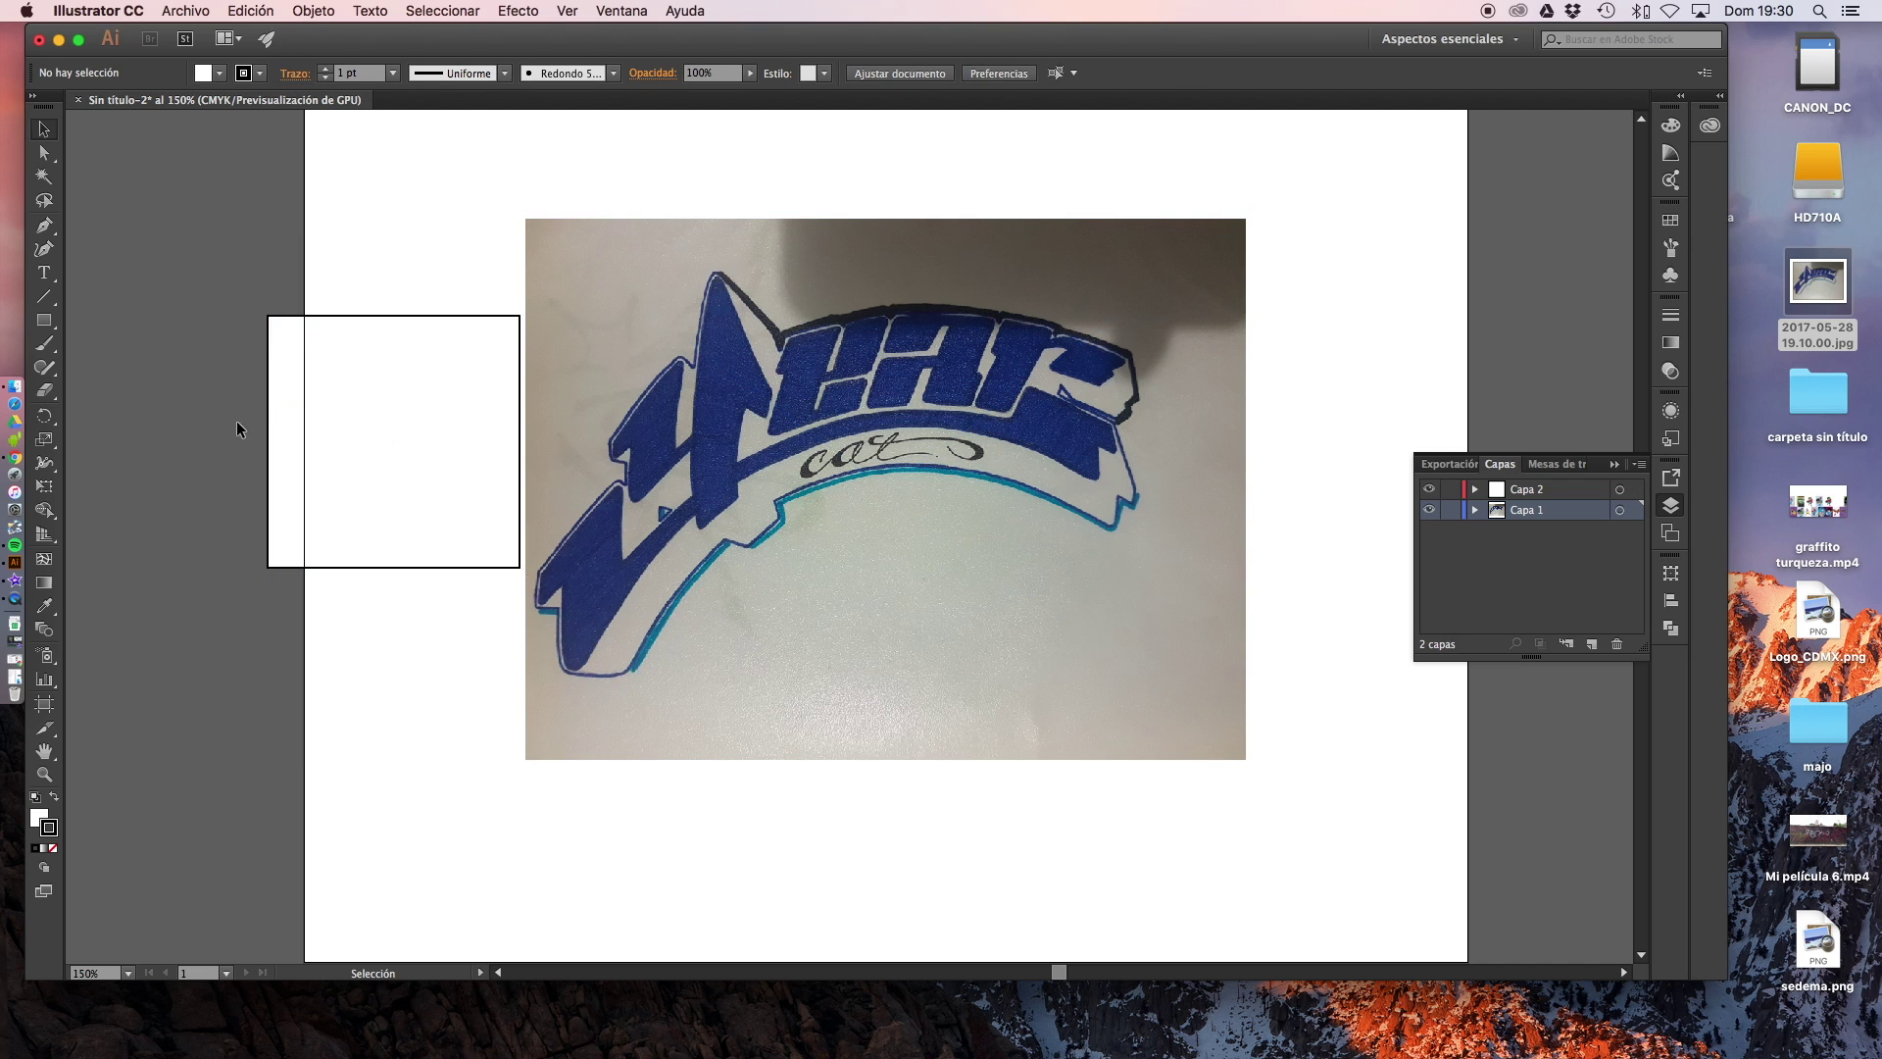
{"action": "left_click", "coordinate": [440, 412]}
{"action": "key", "text": "Delete"}
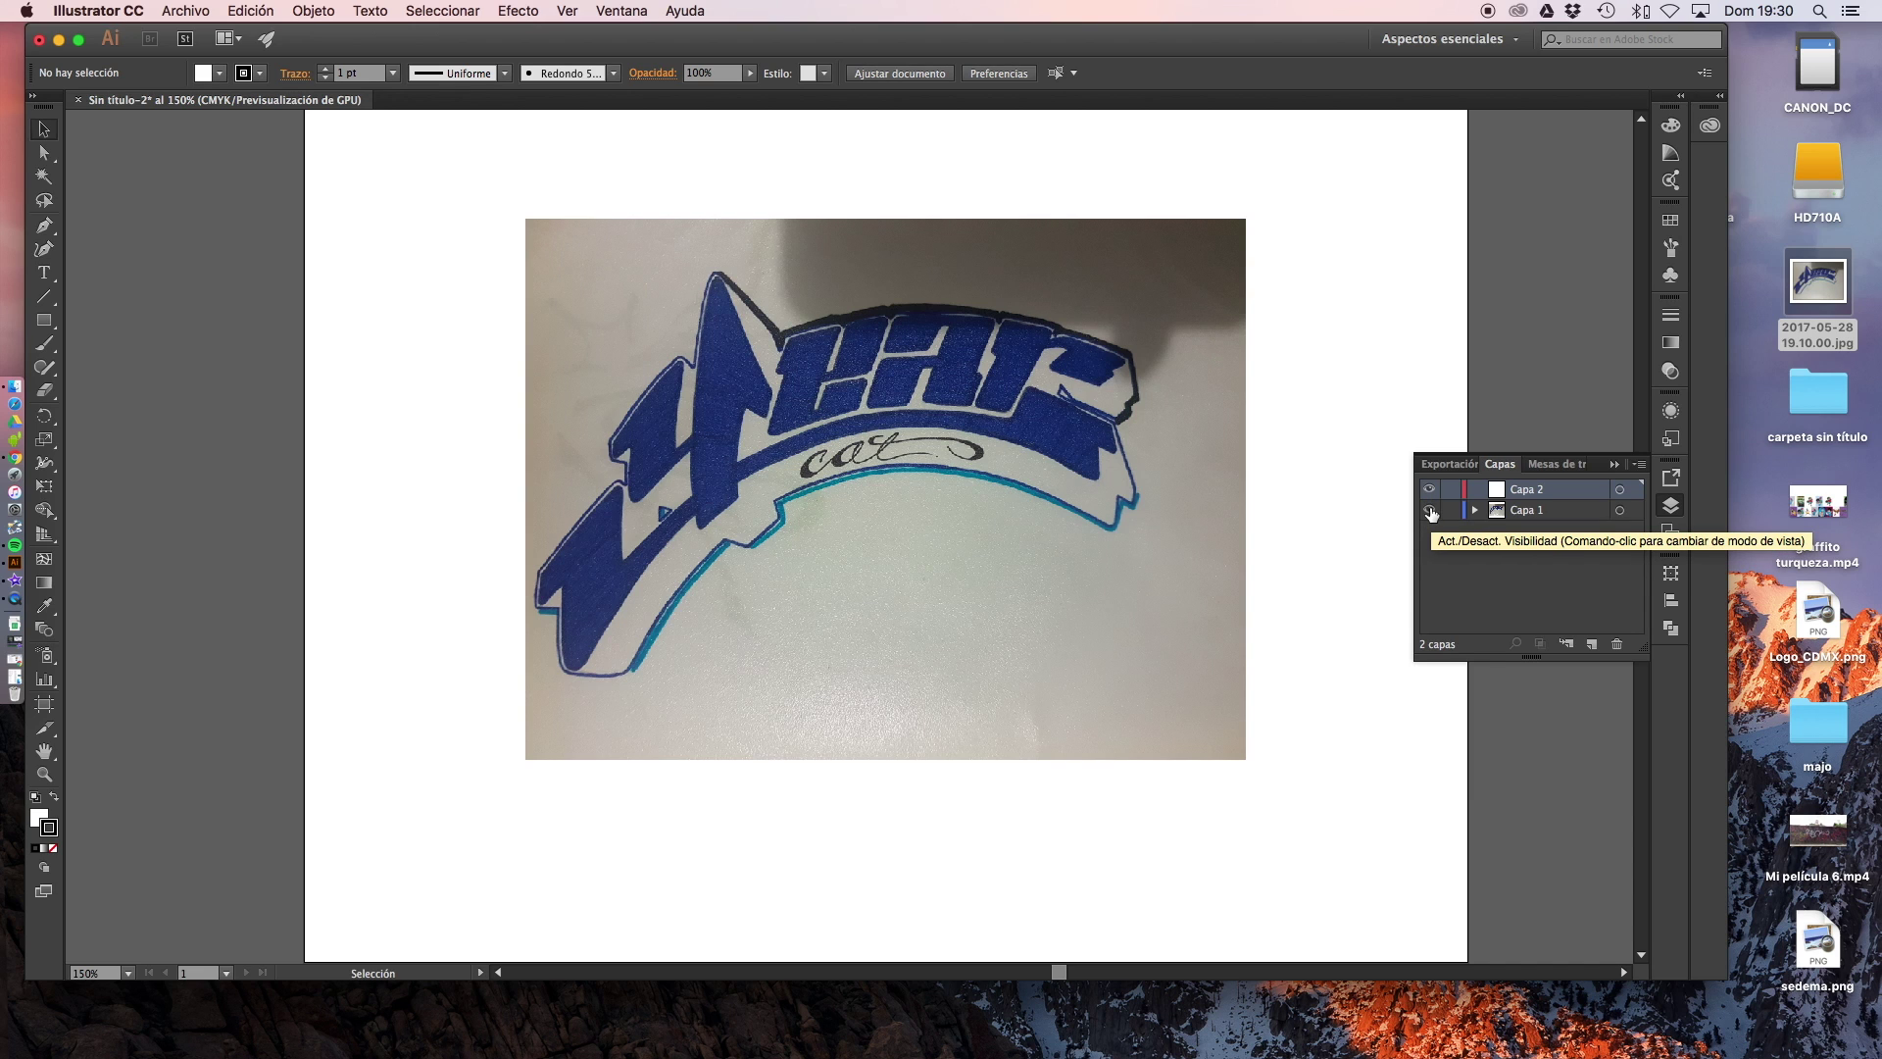
Hide and show Capa 1, revert a trial photo move, and lock Capa 1
{"action": "left_click", "coordinate": [1429, 509]}
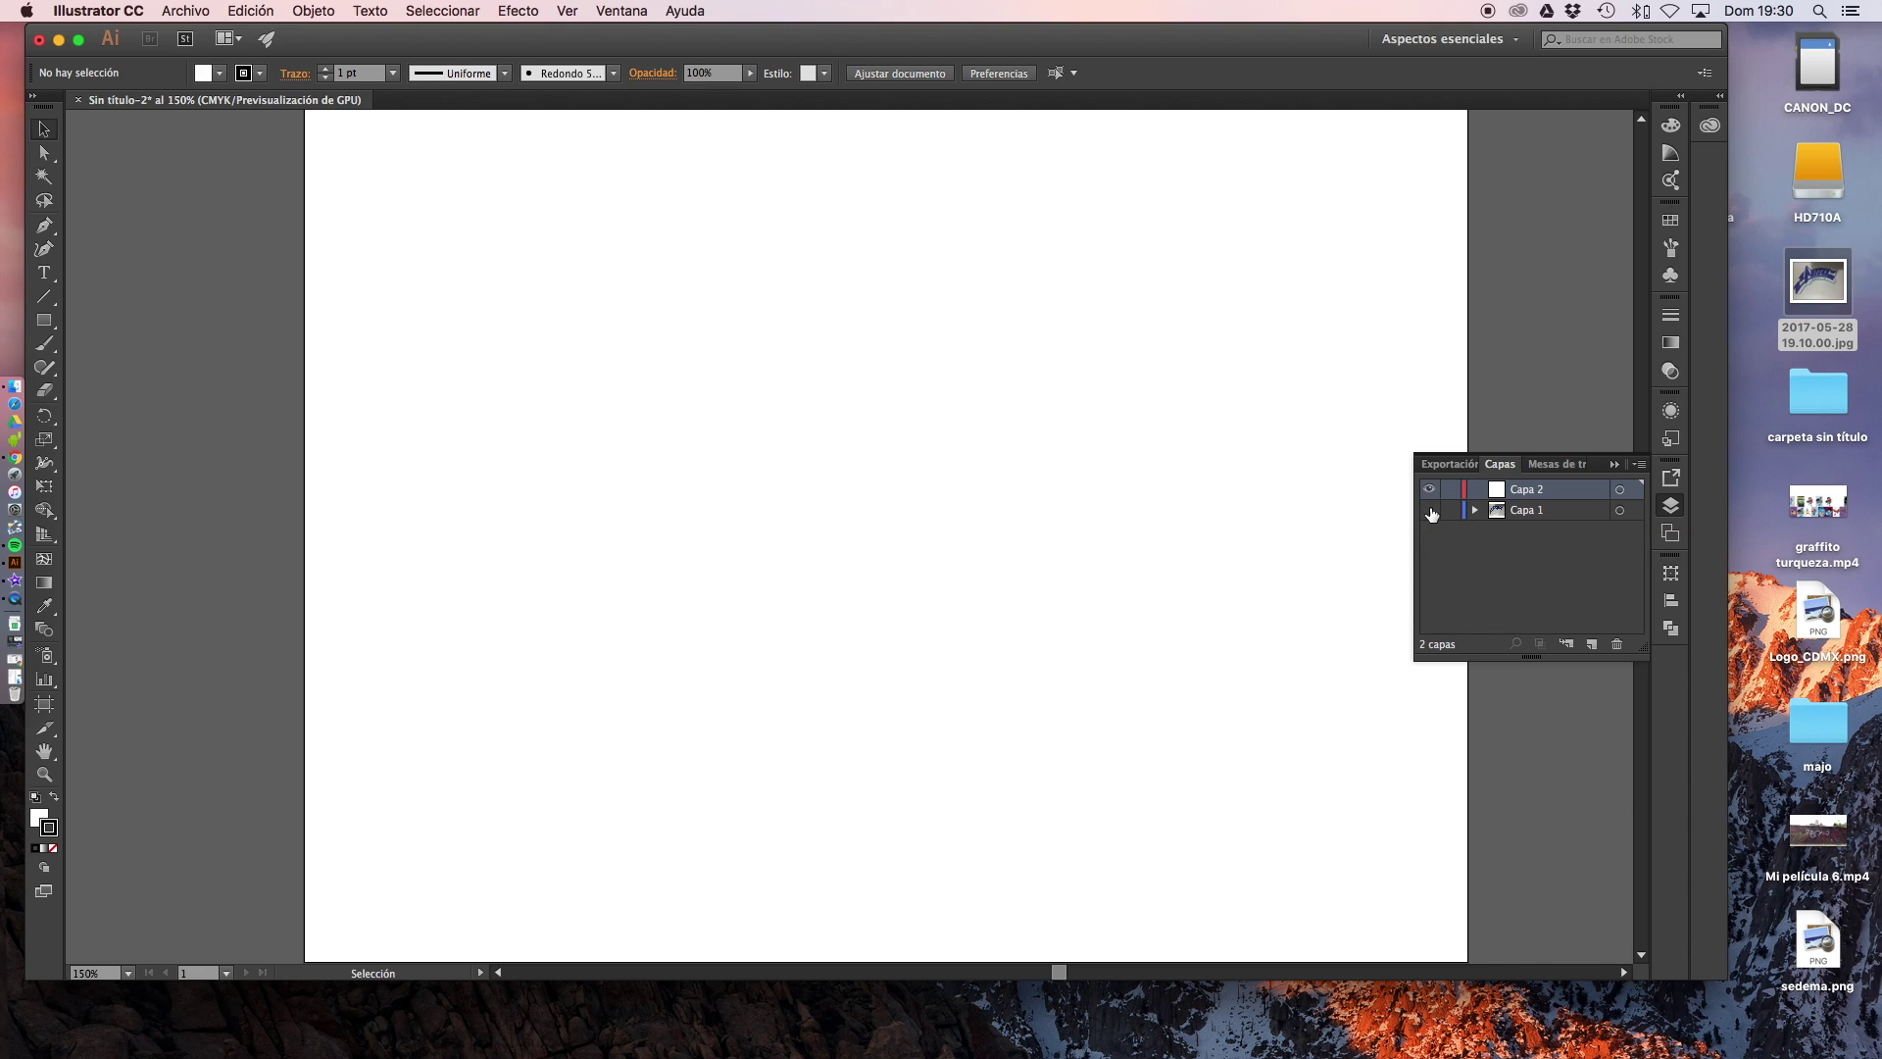
{"action": "left_click", "coordinate": [1429, 509]}
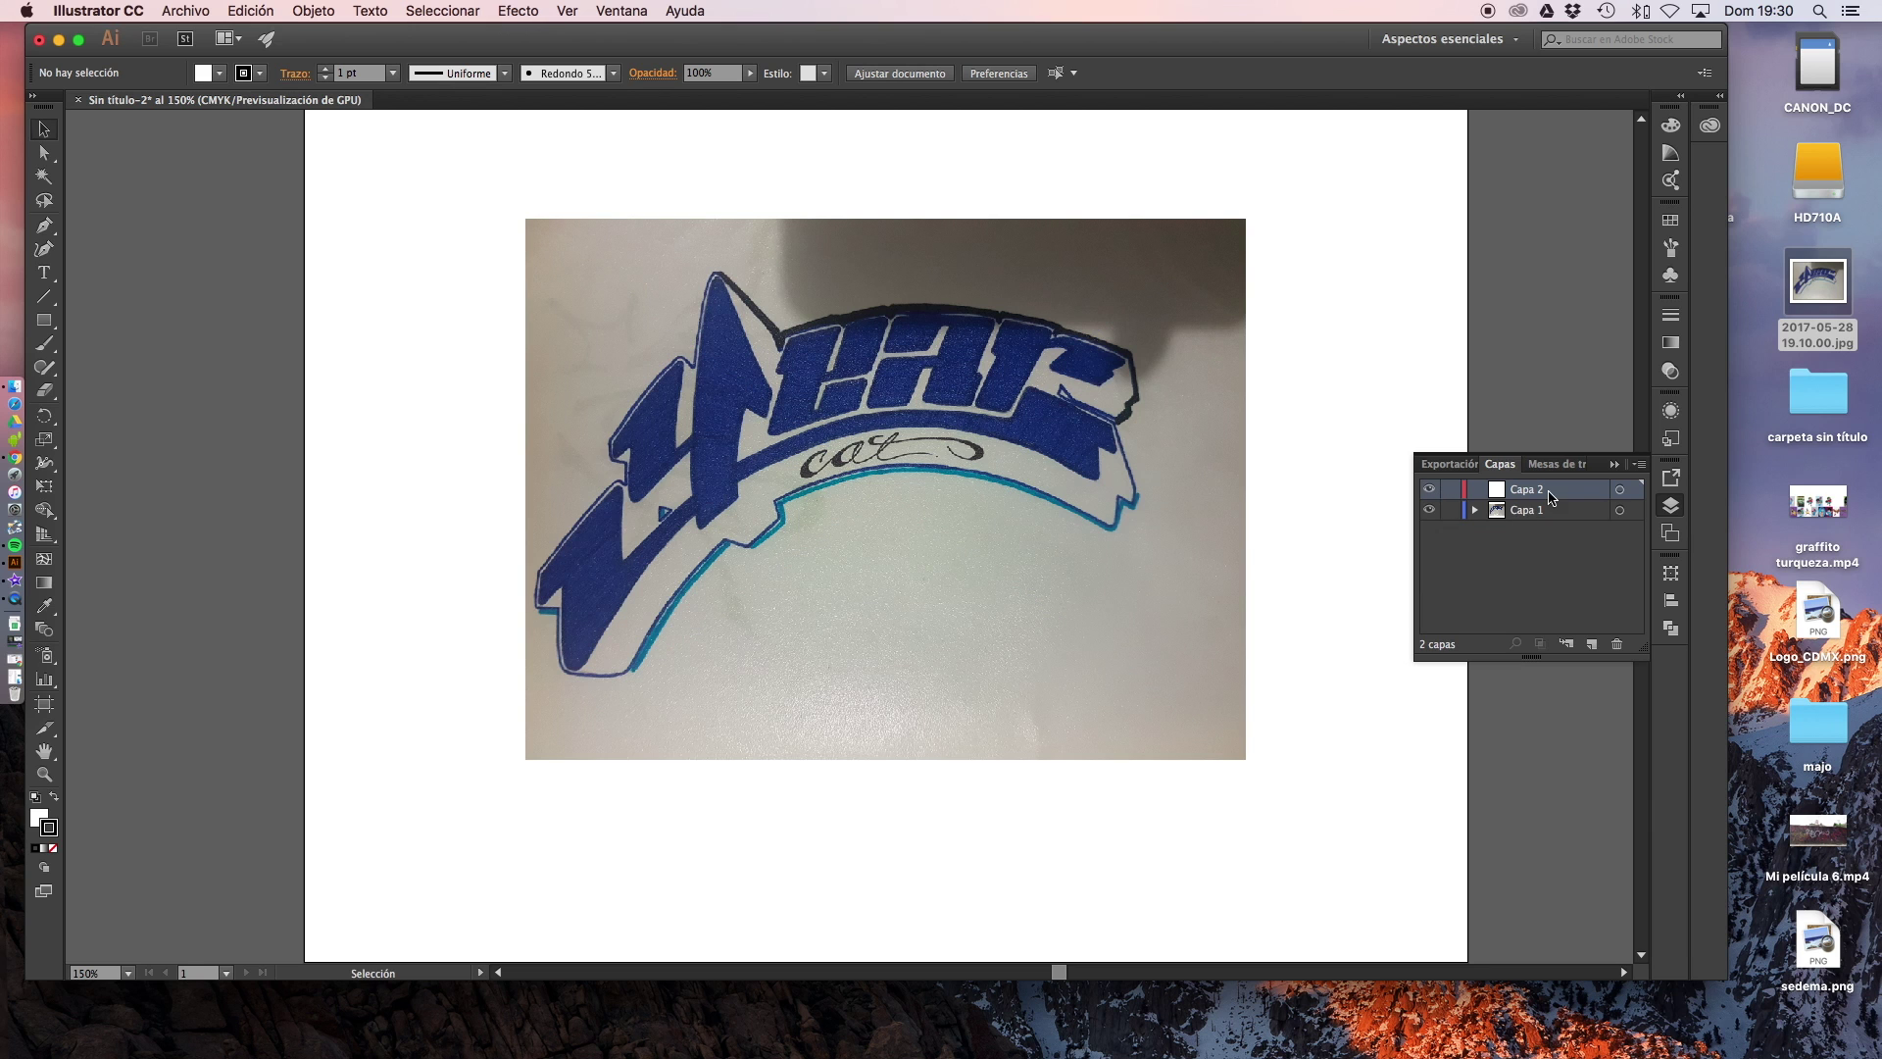
{"action": "left_click_drag", "start_coordinate": [1049, 400], "coordinate": [1124, 392]}
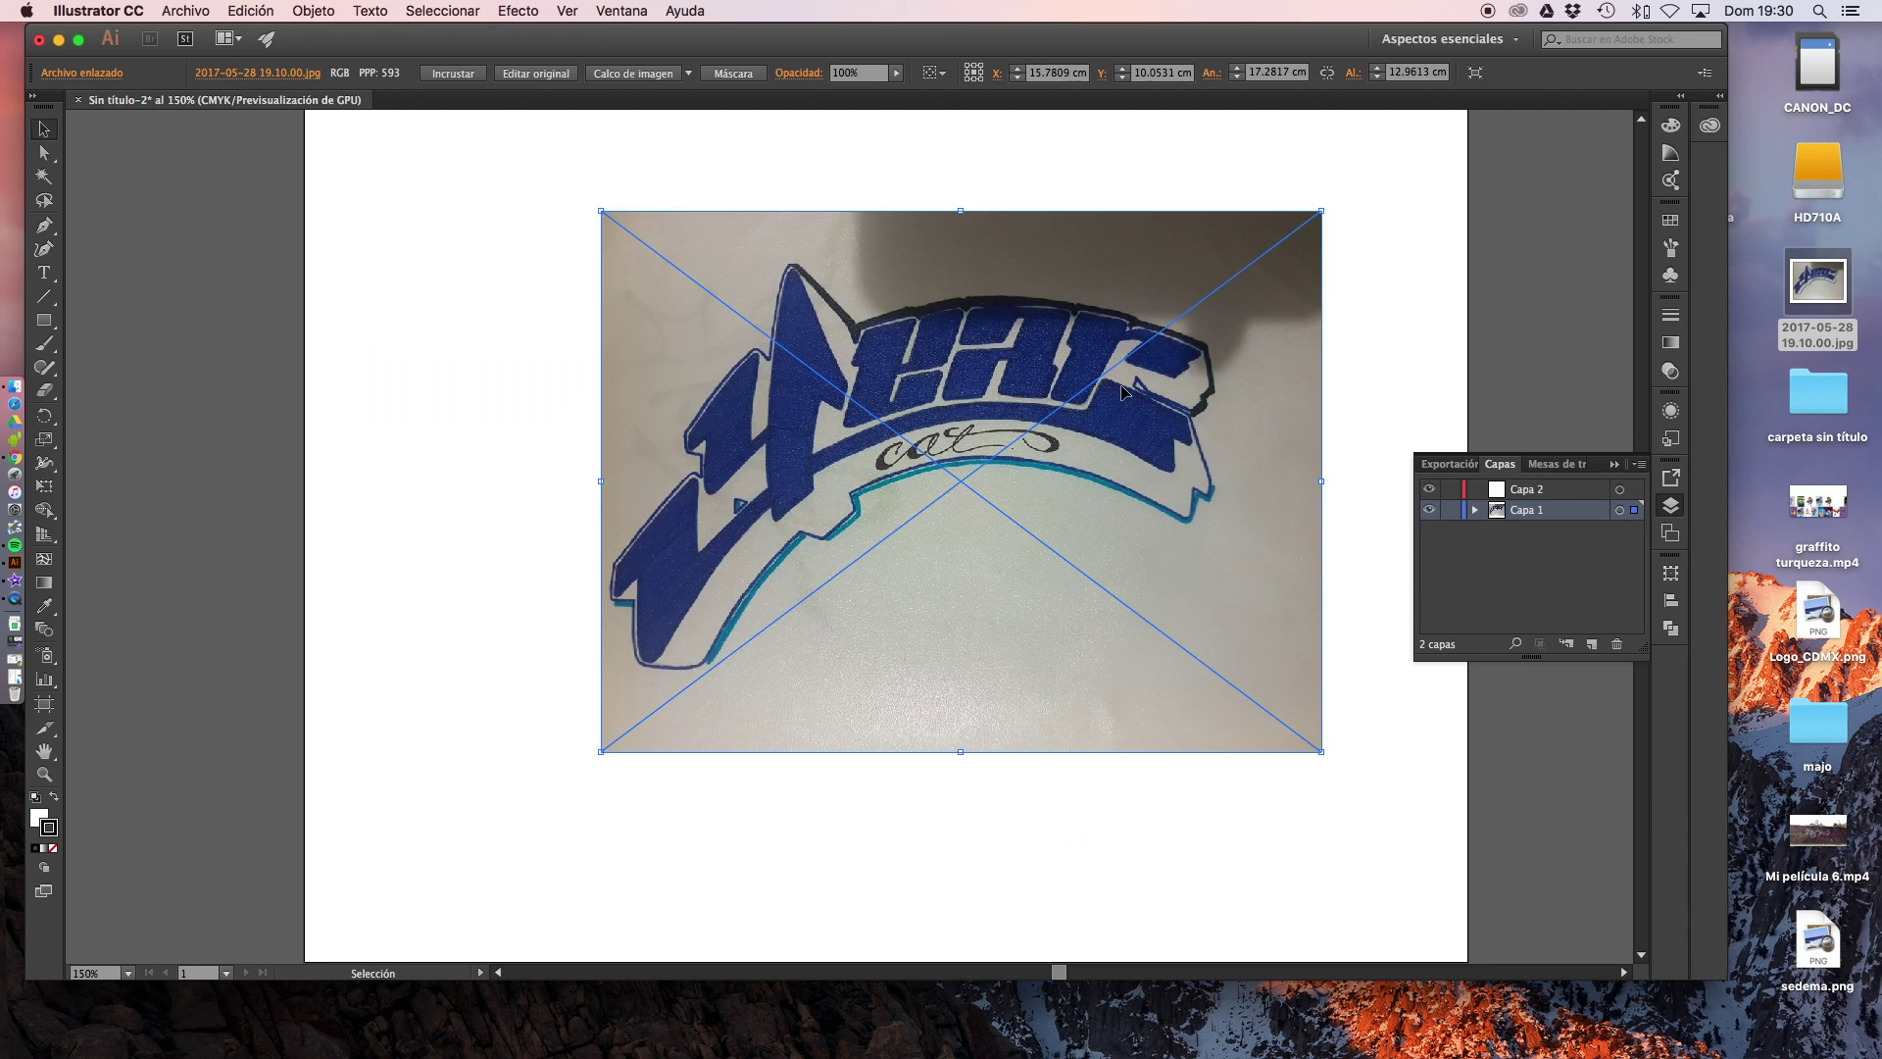
{"action": "key", "text": "super+z"}
{"action": "key", "text": "super+z"}
{"action": "key", "text": "super+shift+z"}
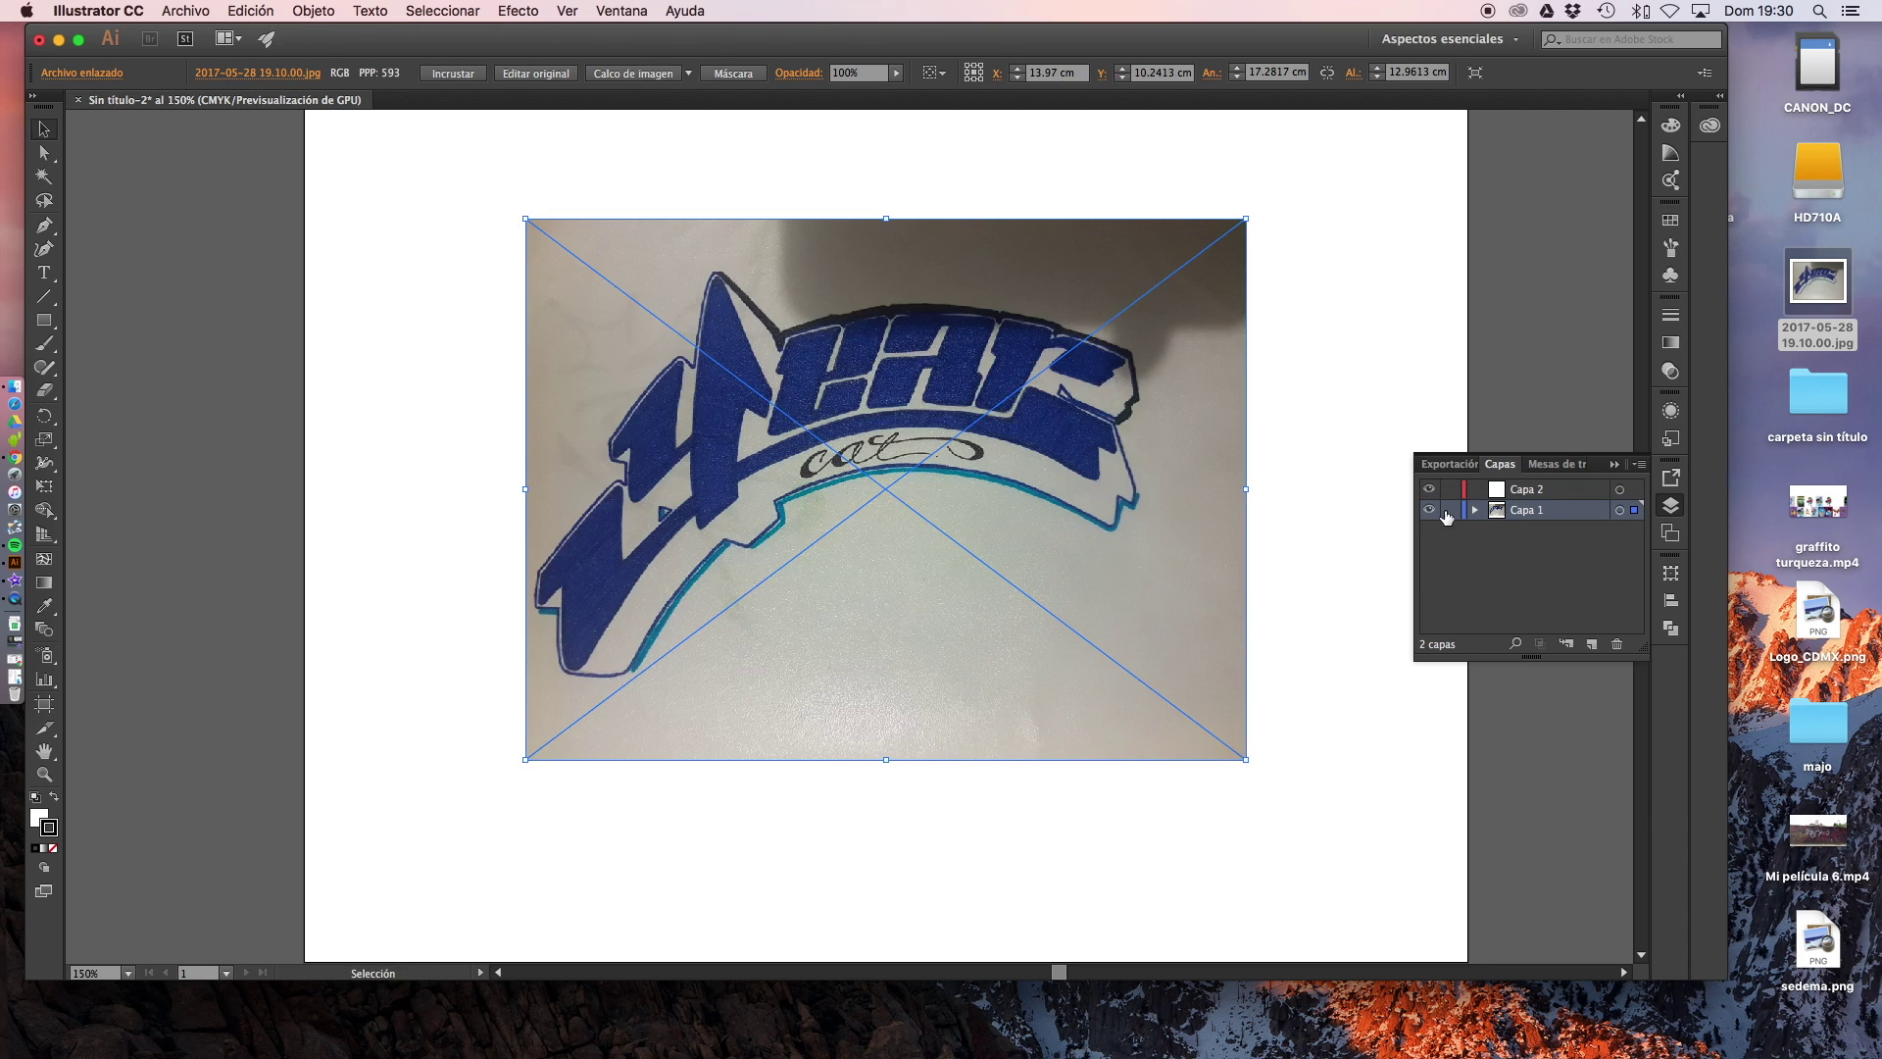
{"action": "left_click", "coordinate": [1451, 510]}
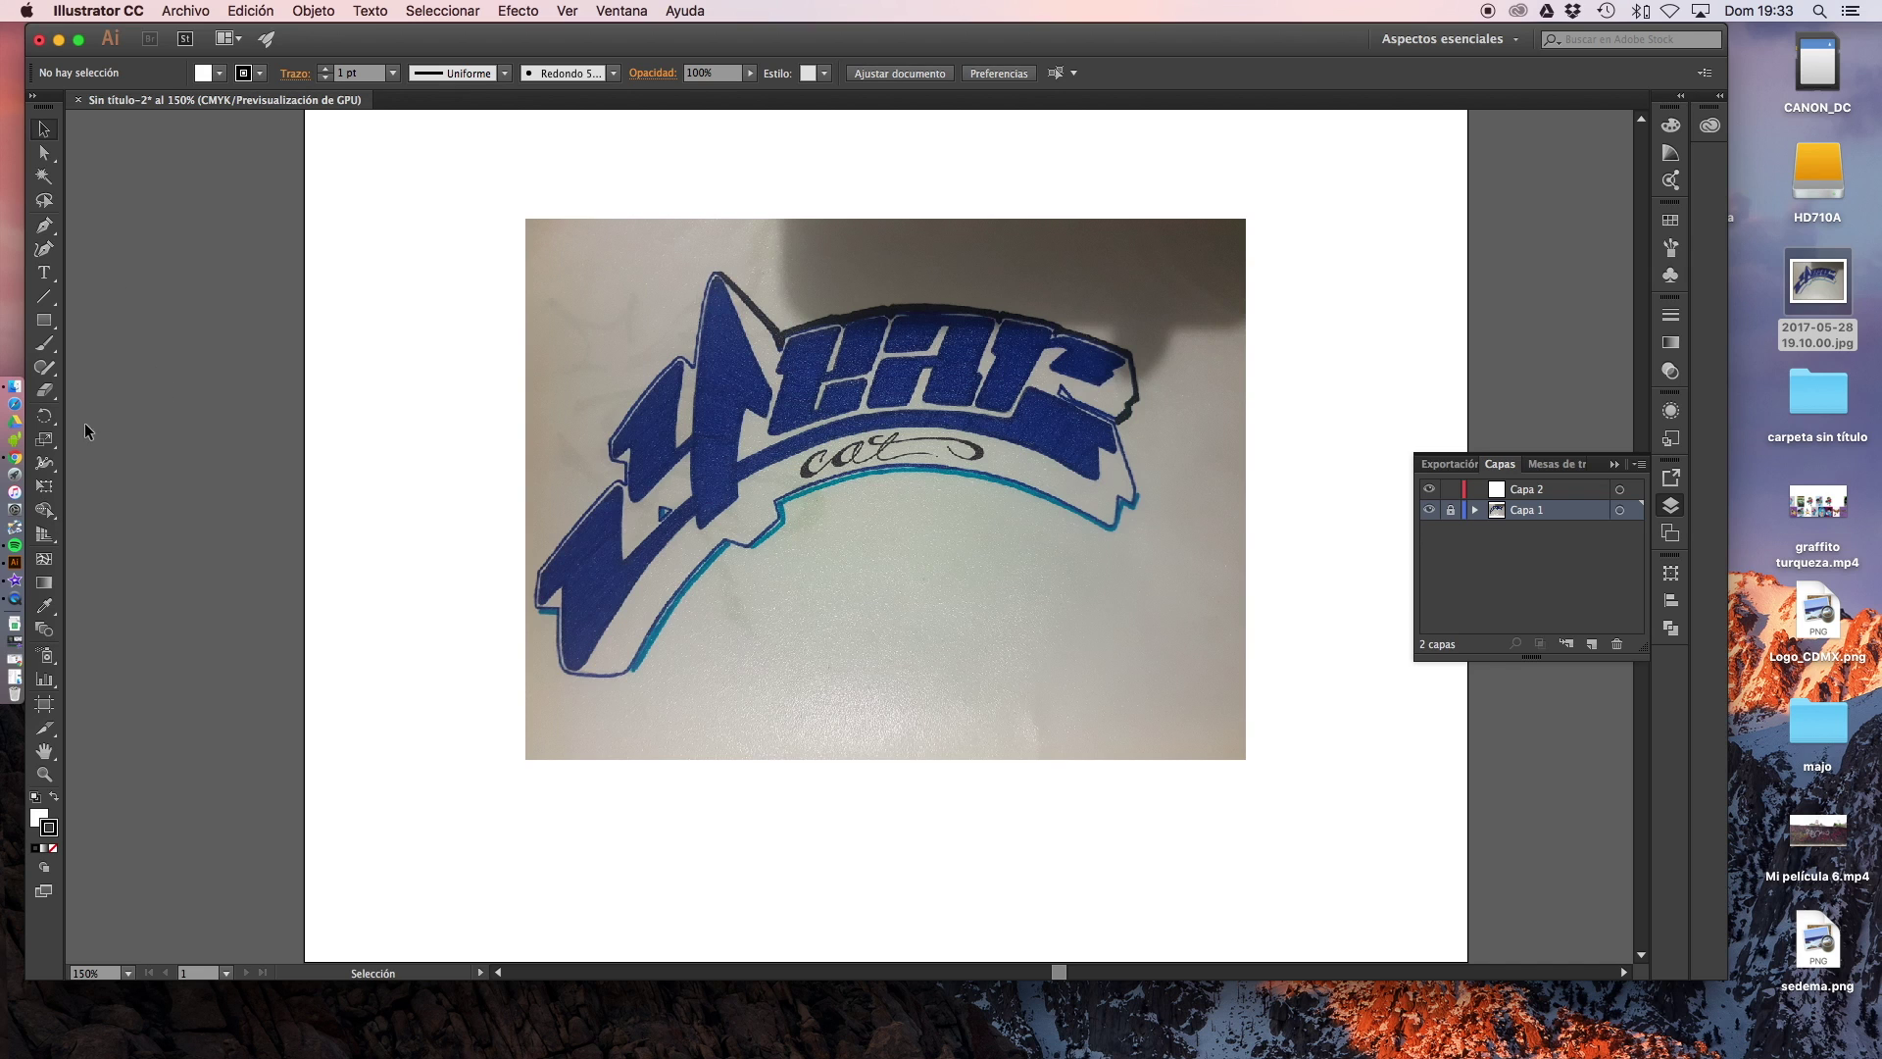
Make Capa 2 active and draw a roughly 9.96 cm ellipse over the lettering's lower left
{"action": "left_click", "coordinate": [45, 326]}
{"action": "left_click_drag", "start_coordinate": [45, 330], "coordinate": [182, 370]}
{"action": "left_click", "coordinate": [1587, 497]}
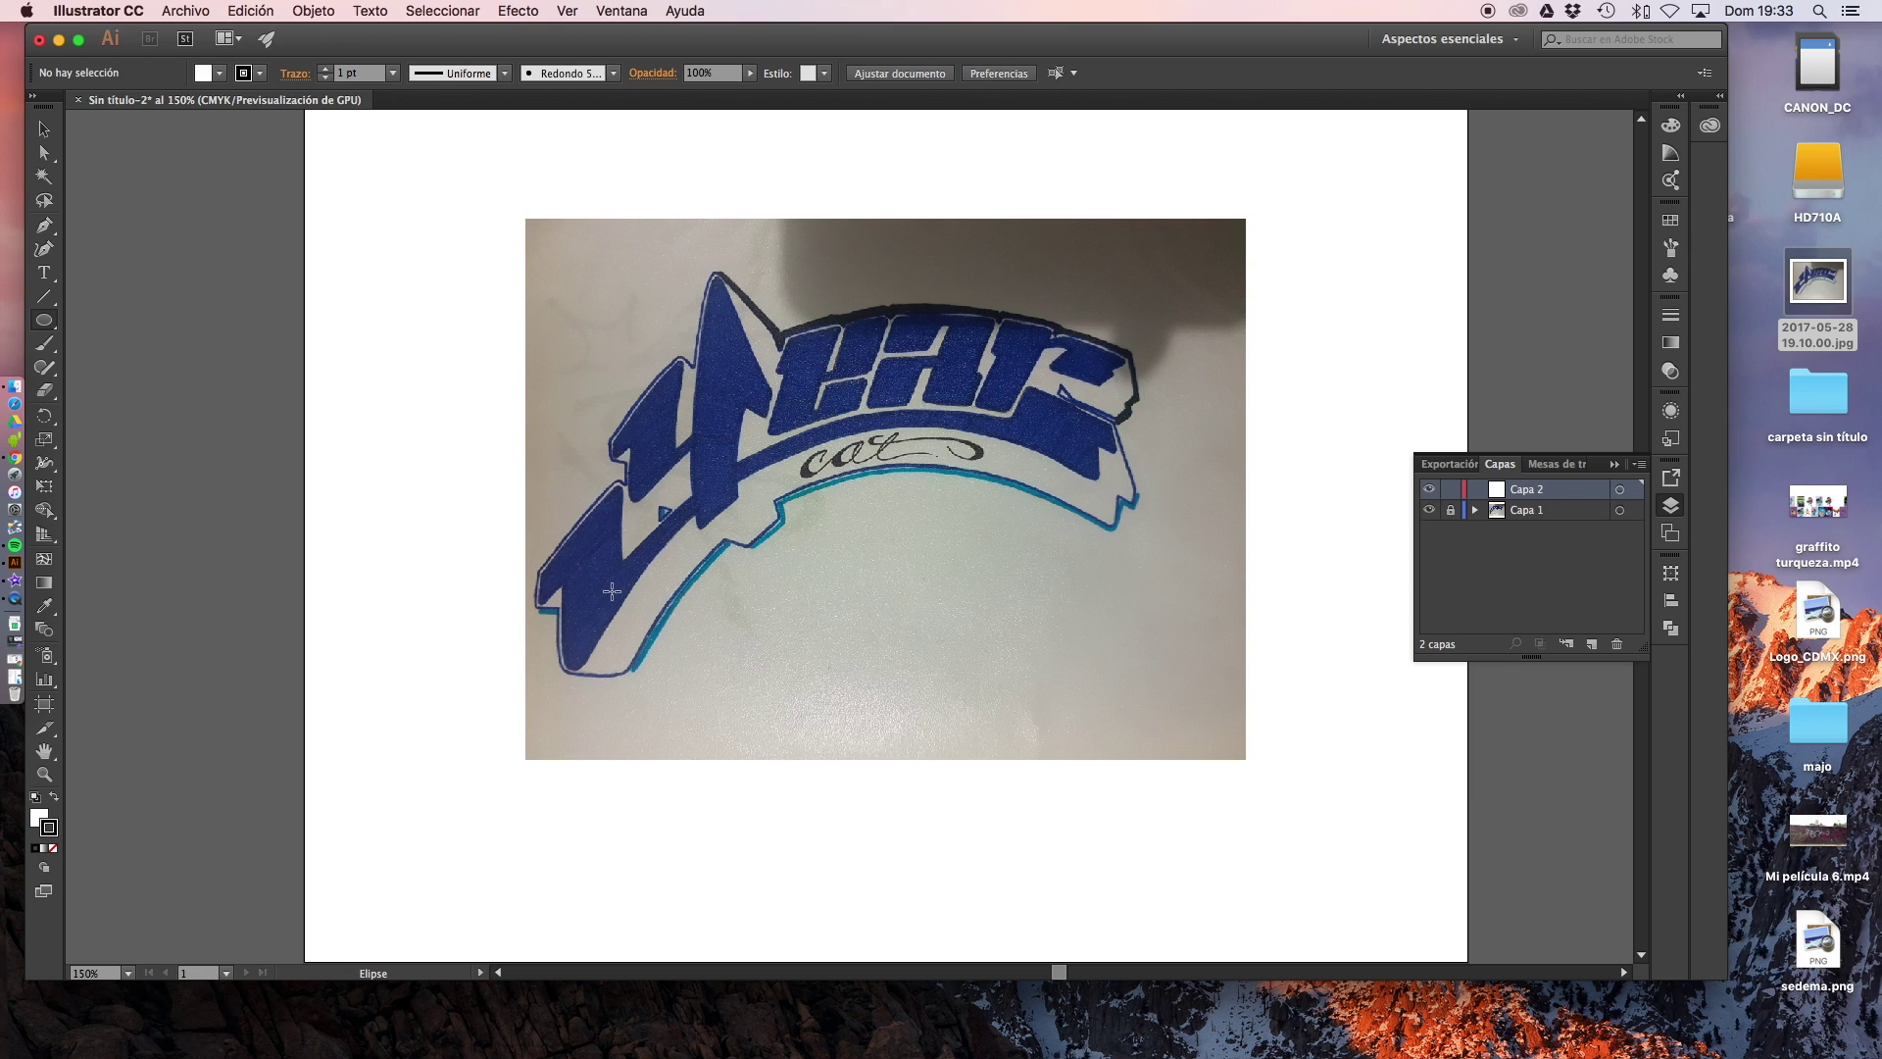
{"action": "left_click_drag", "start_coordinate": [395, 414], "coordinate": [819, 829]}
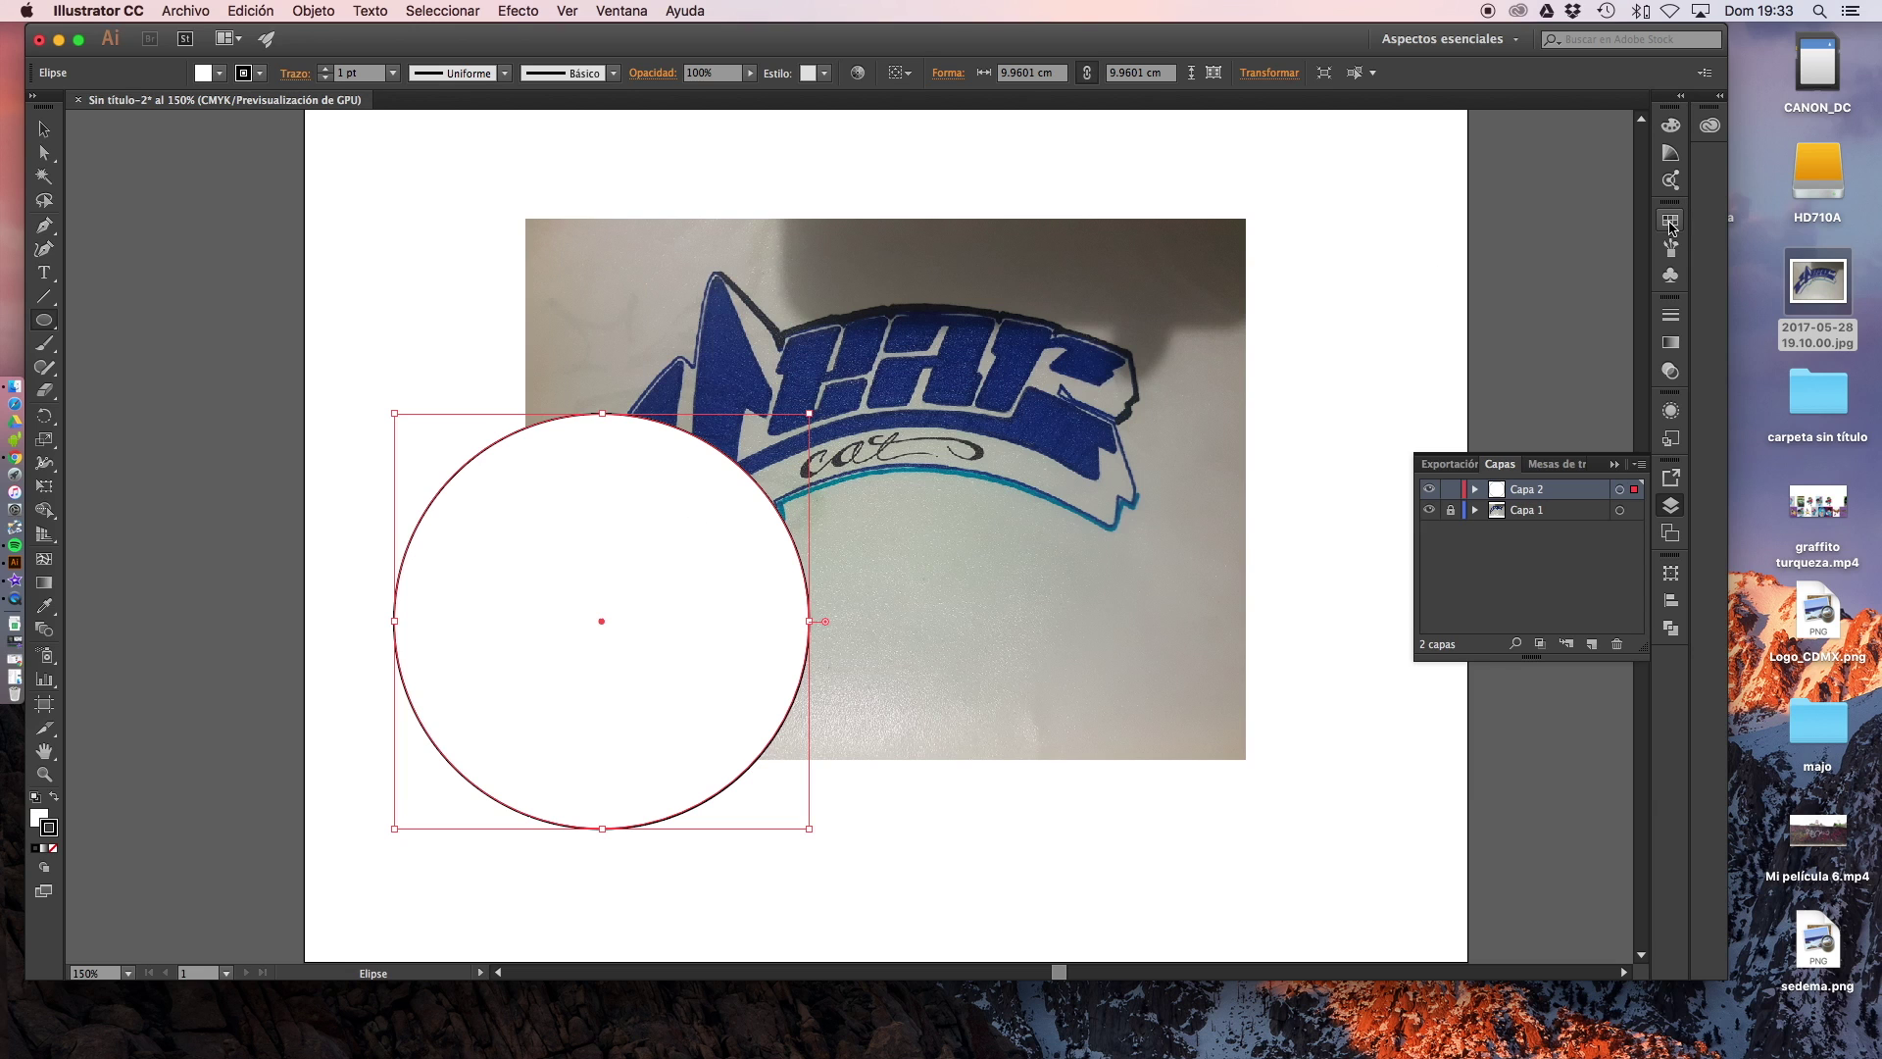
Select the white circle and move it onto the centre of the photo
{"action": "left_click", "coordinate": [43, 129]}
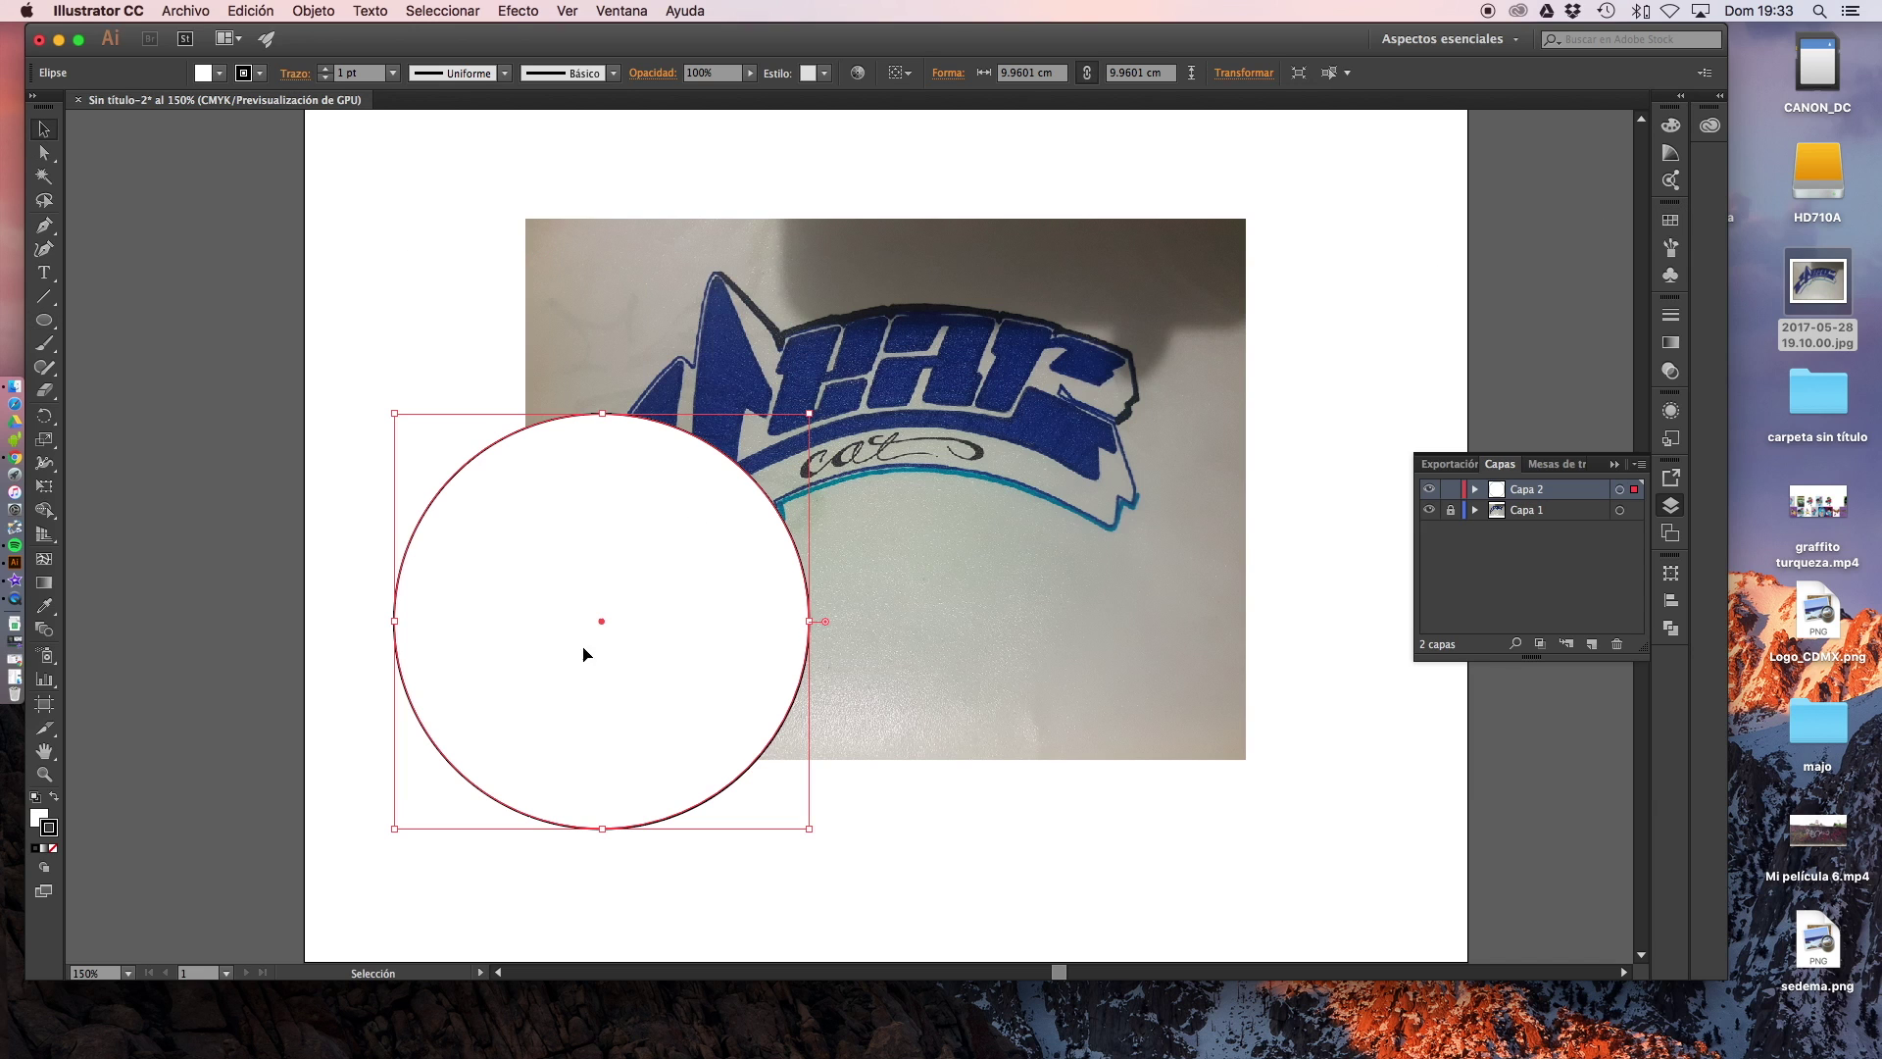
{"action": "left_click", "coordinate": [462, 326]}
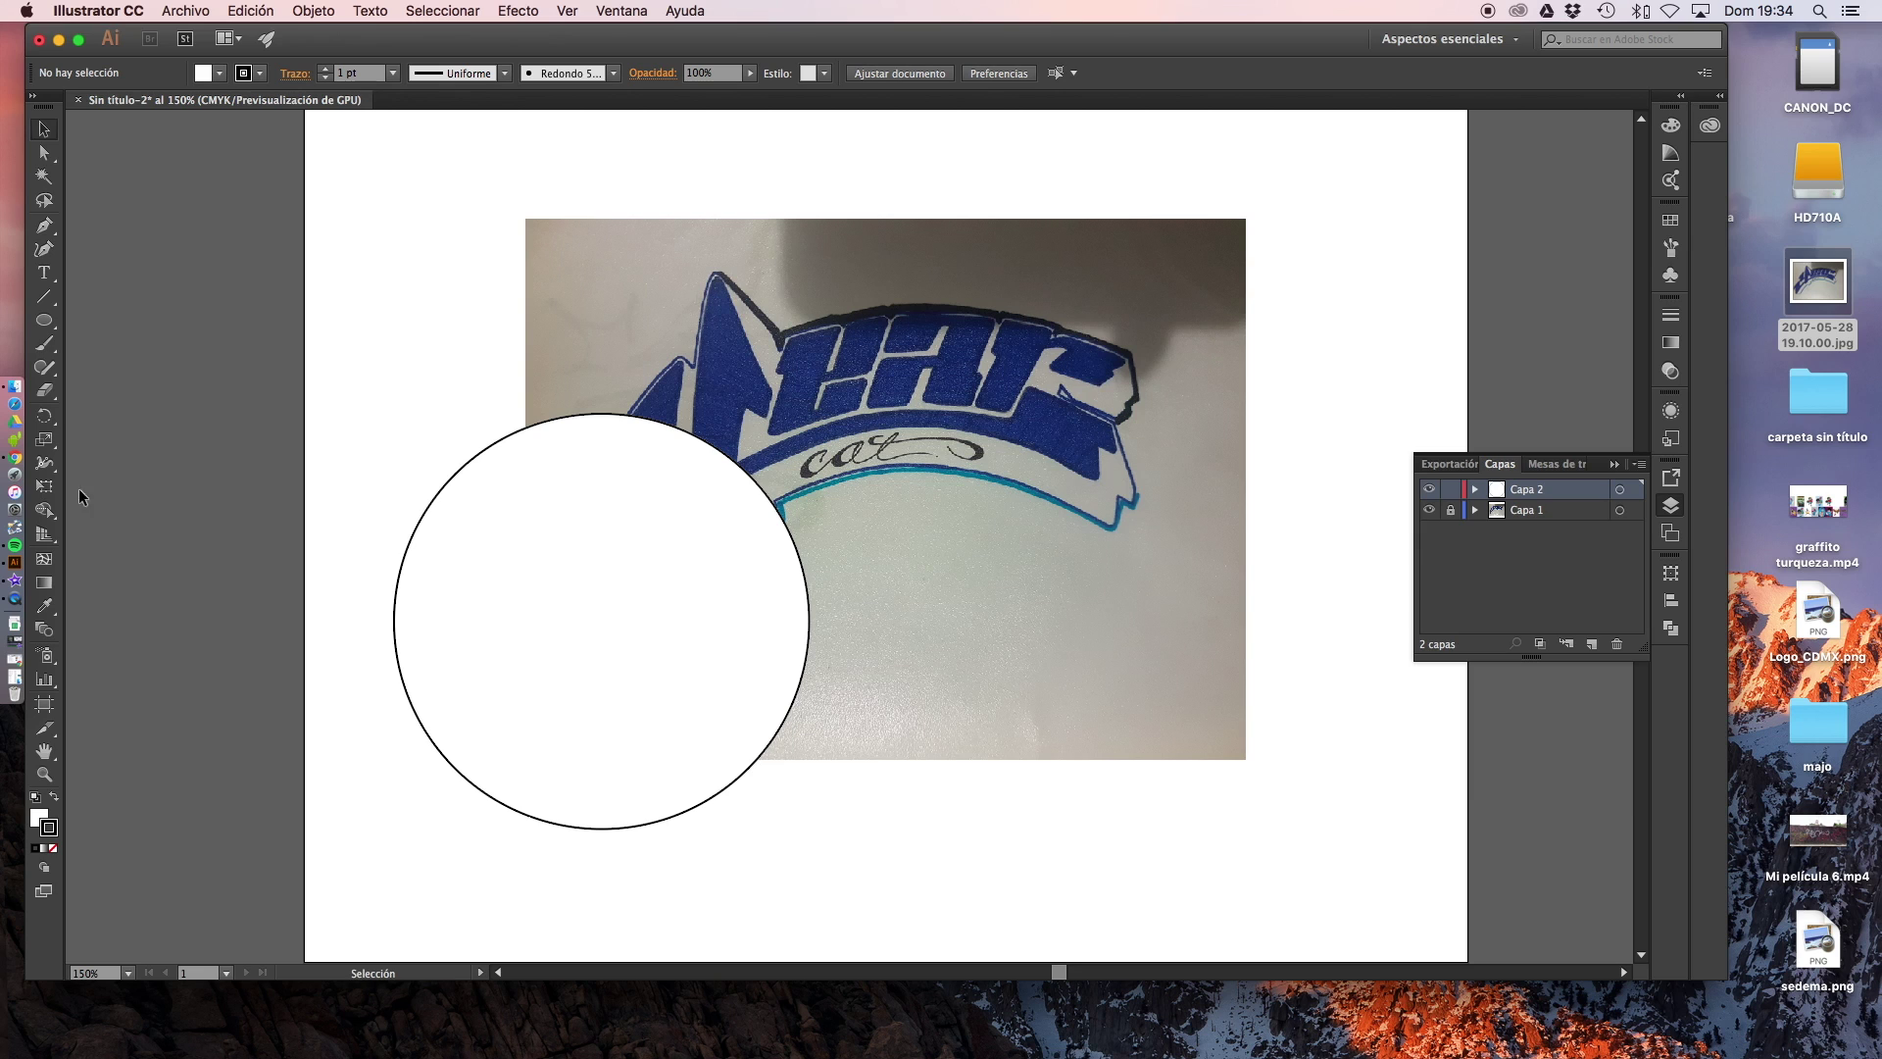
{"action": "left_click", "coordinate": [44, 322]}
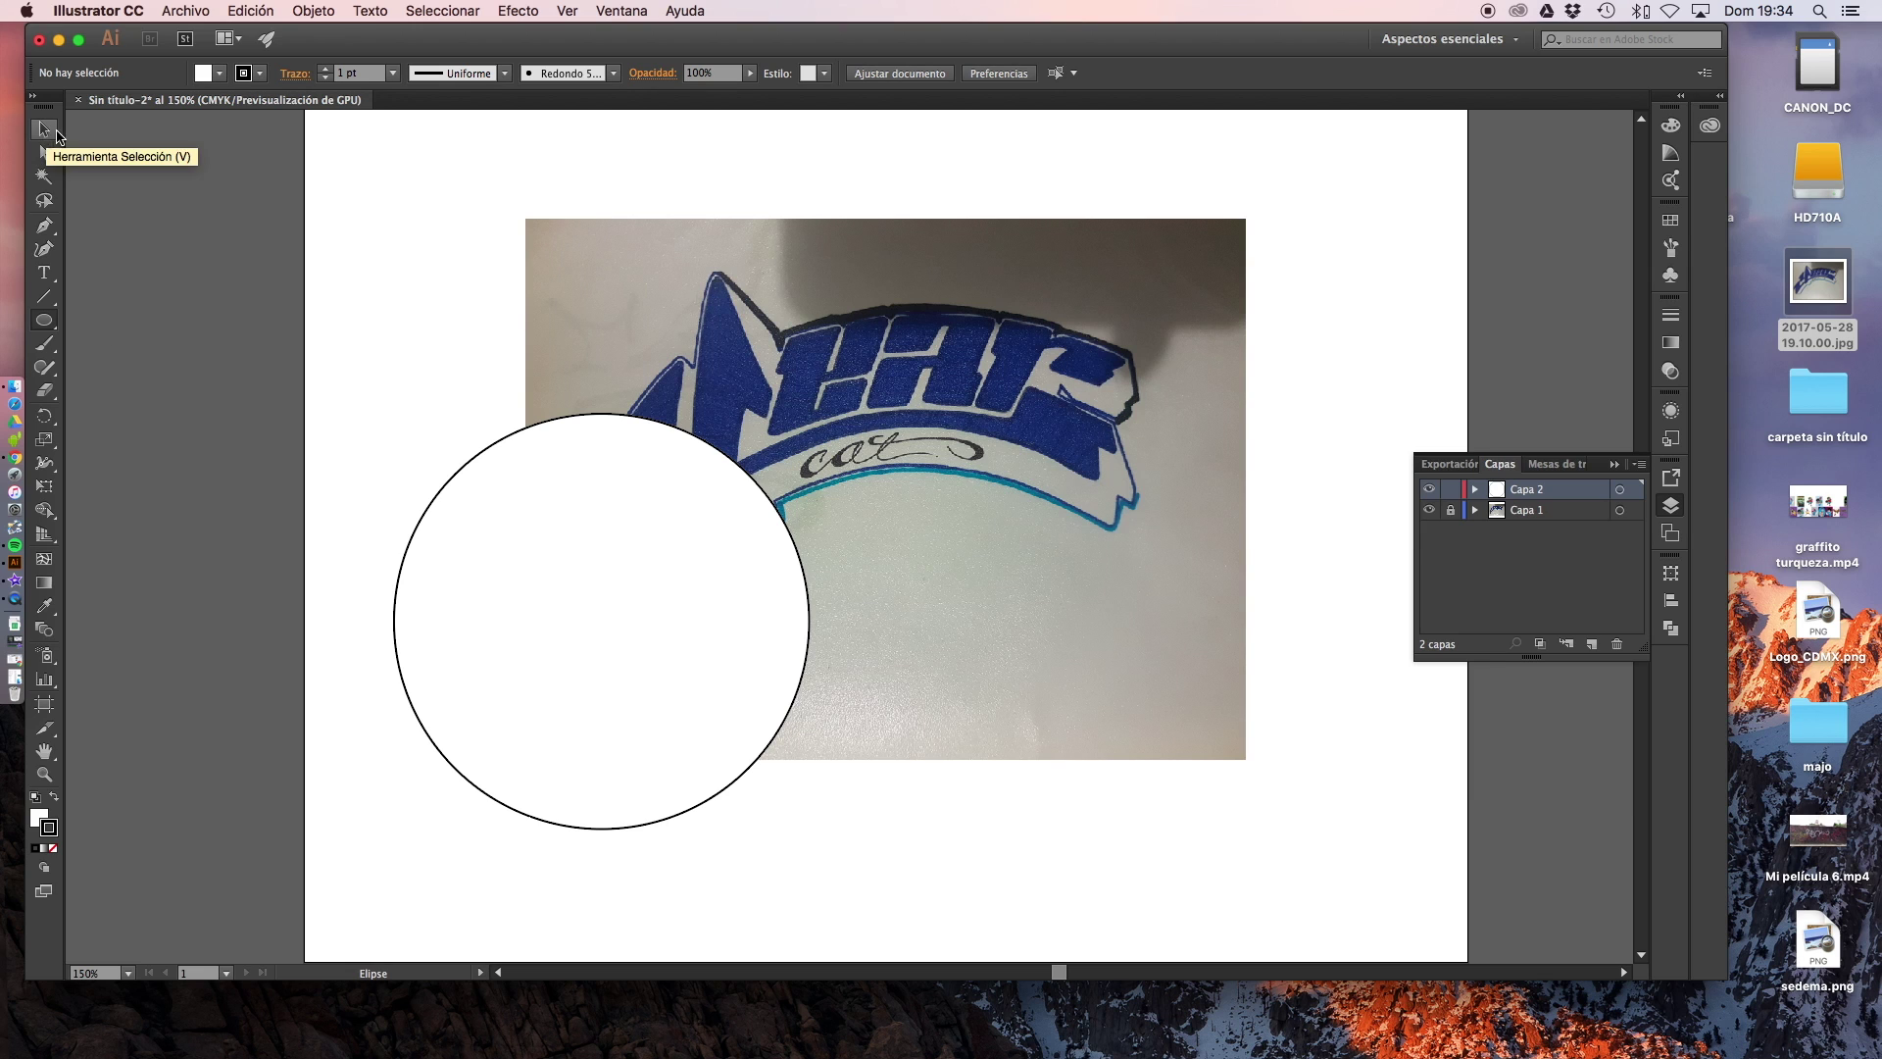
{"action": "key", "text": "v"}
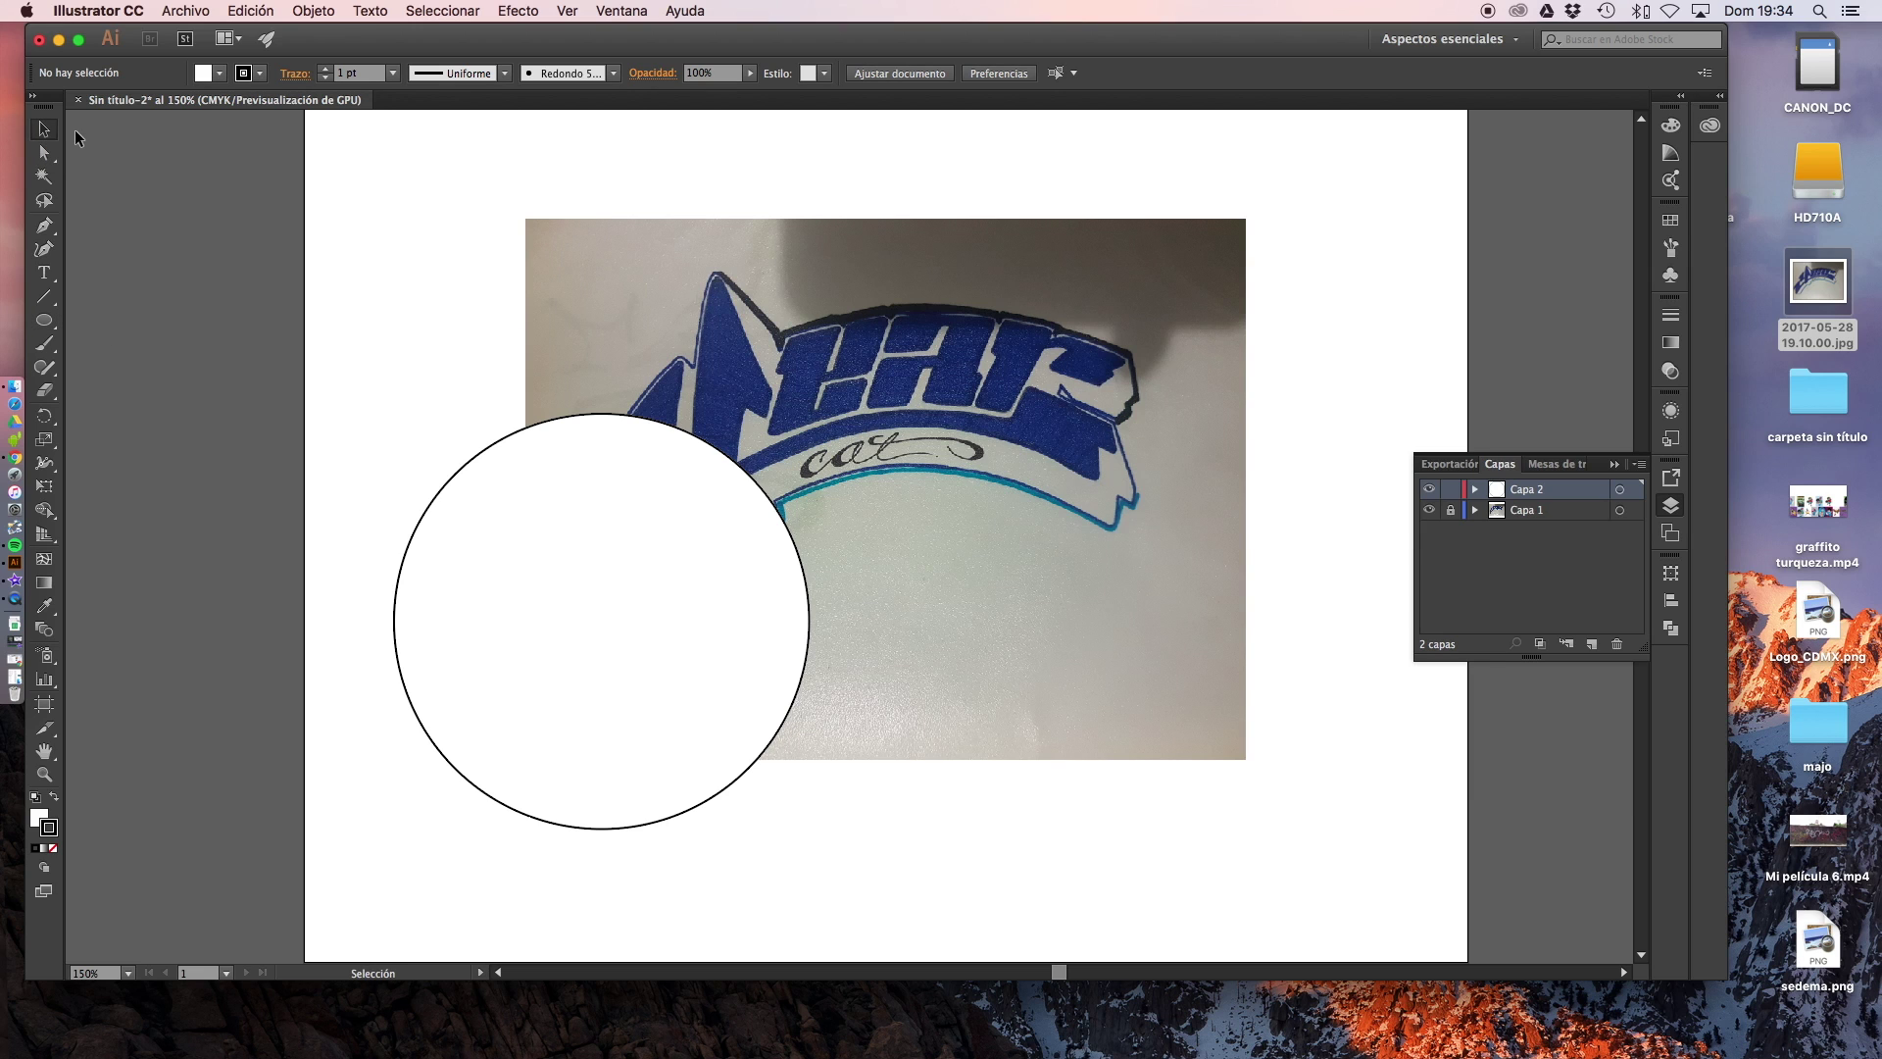
{"action": "left_click", "coordinate": [45, 152]}
{"action": "left_click", "coordinate": [42, 136]}
{"action": "left_click", "coordinate": [672, 660]}
{"action": "left_click", "coordinate": [1002, 519]}
{"action": "left_click_drag", "start_coordinate": [632, 561], "coordinate": [915, 464]}
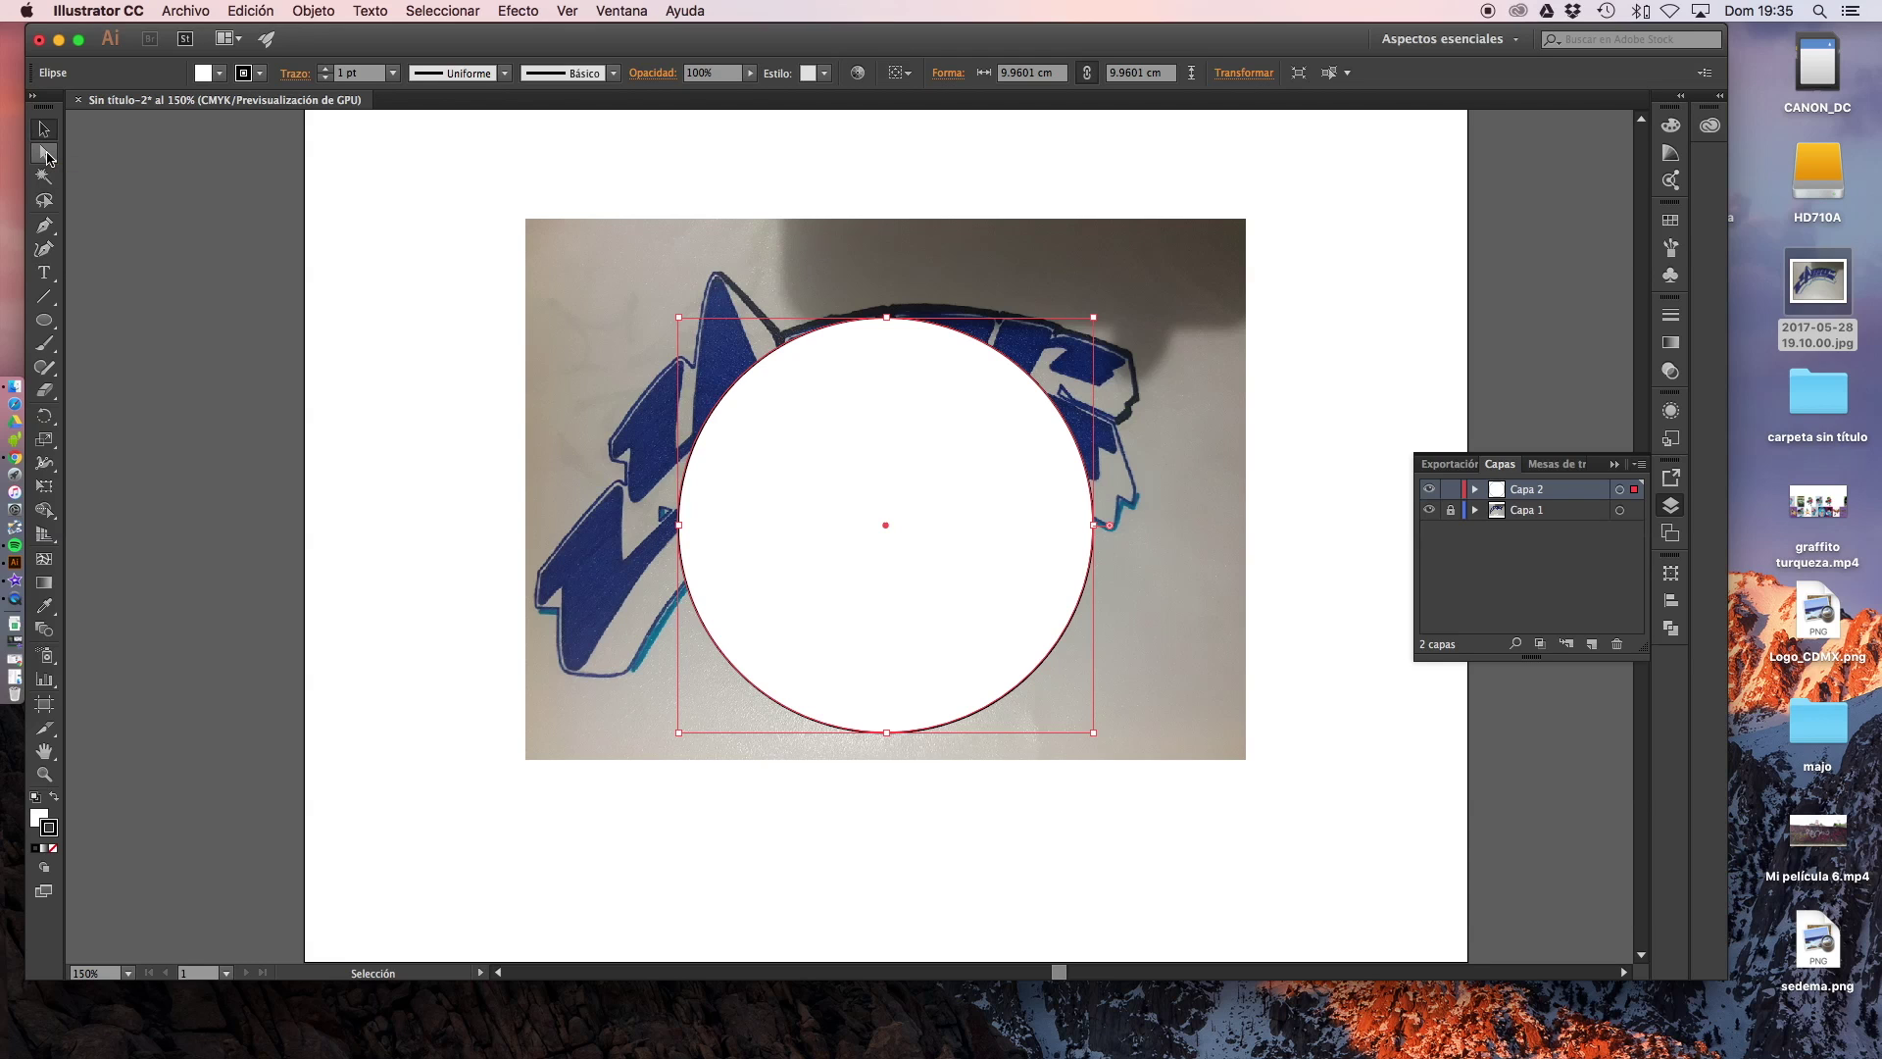
{"action": "left_click", "coordinate": [133, 145]}
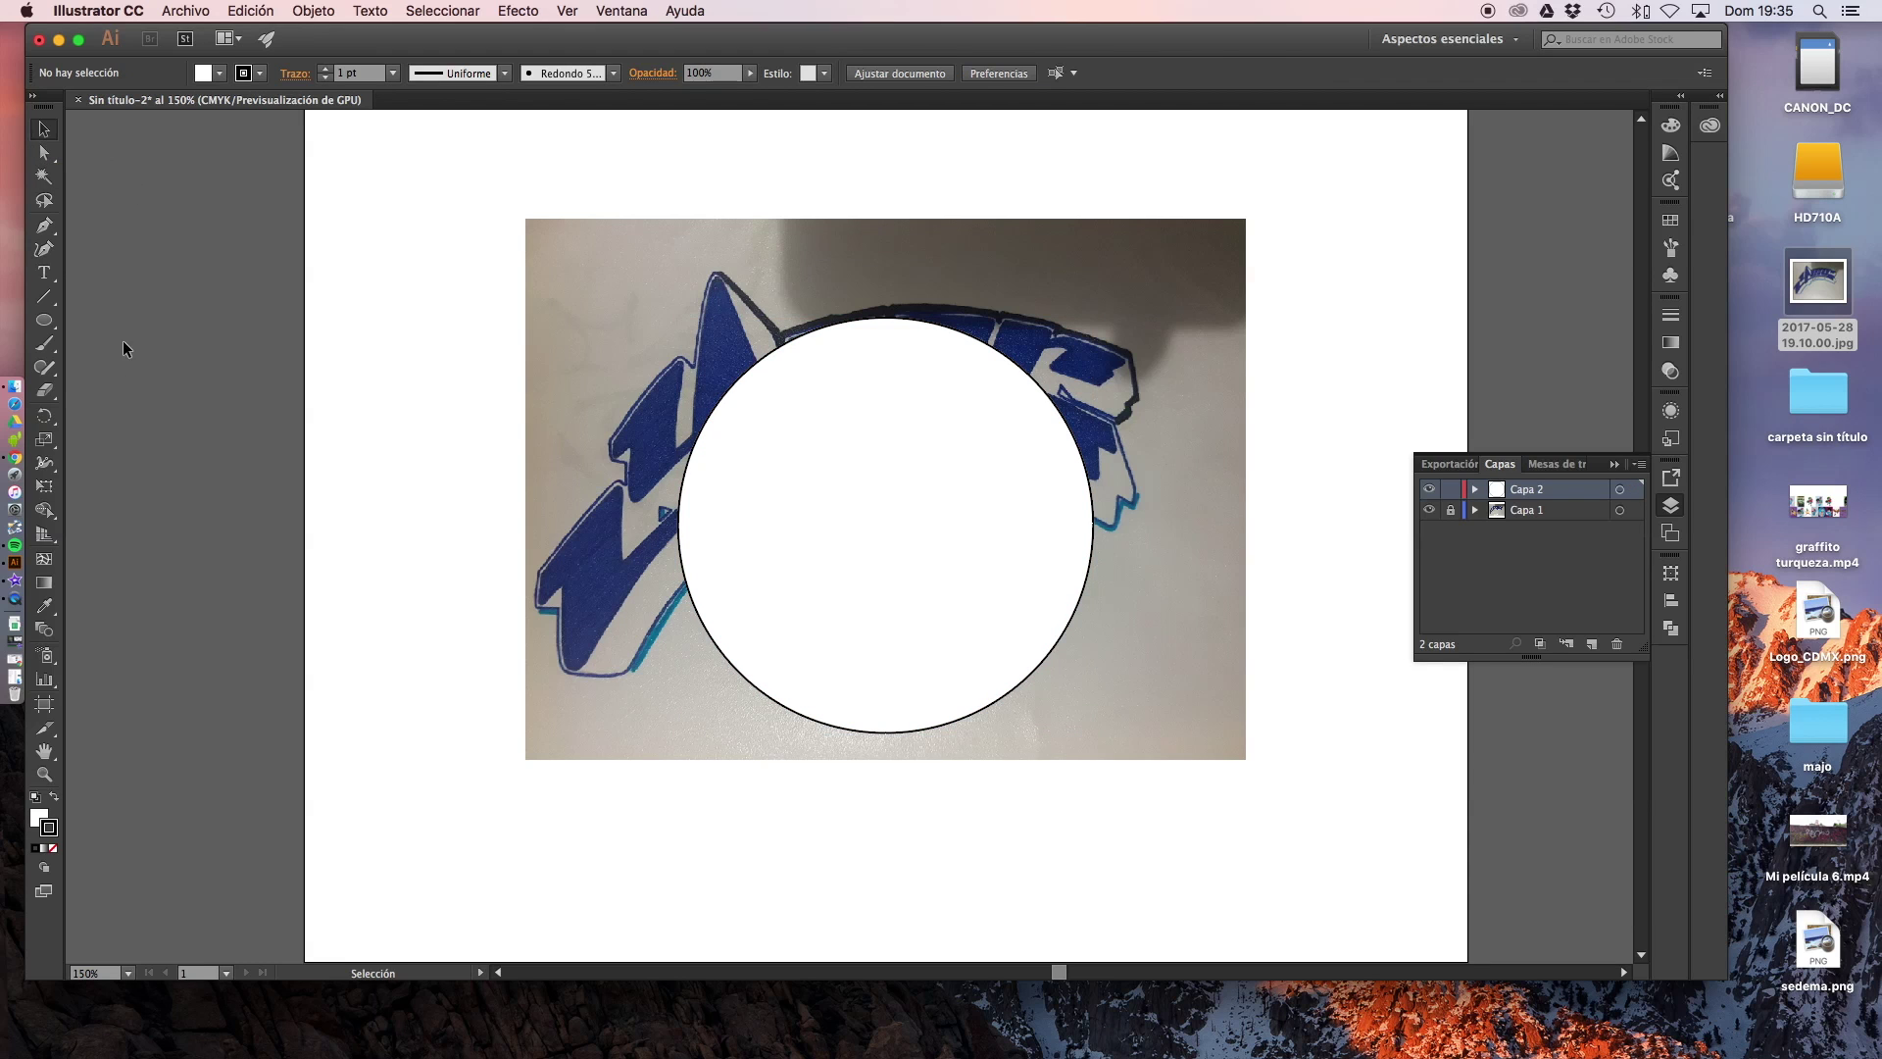
Shift the circle up and left so it covers the lettering's left side
{"action": "left_click", "coordinate": [46, 392]}
{"action": "key", "text": "v"}
{"action": "left_click_drag", "start_coordinate": [890, 483], "coordinate": [909, 449]}
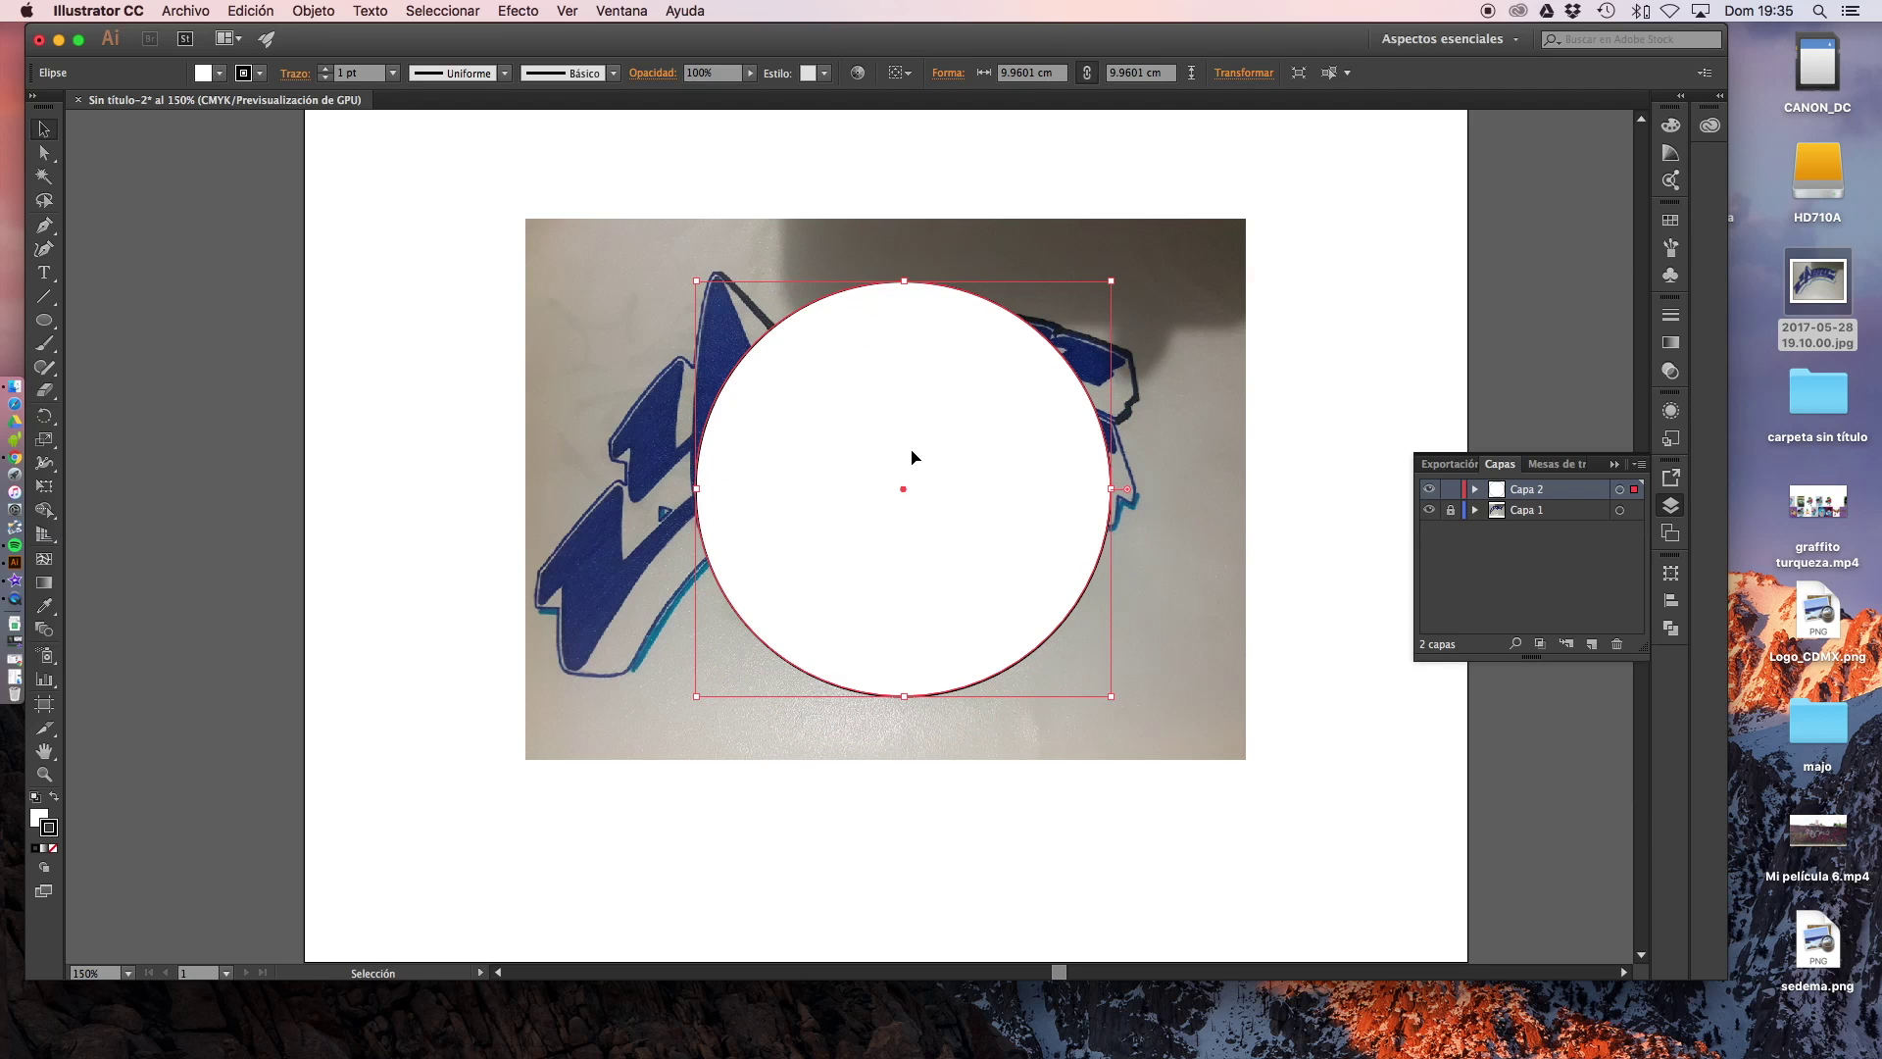
{"action": "key", "text": "a"}
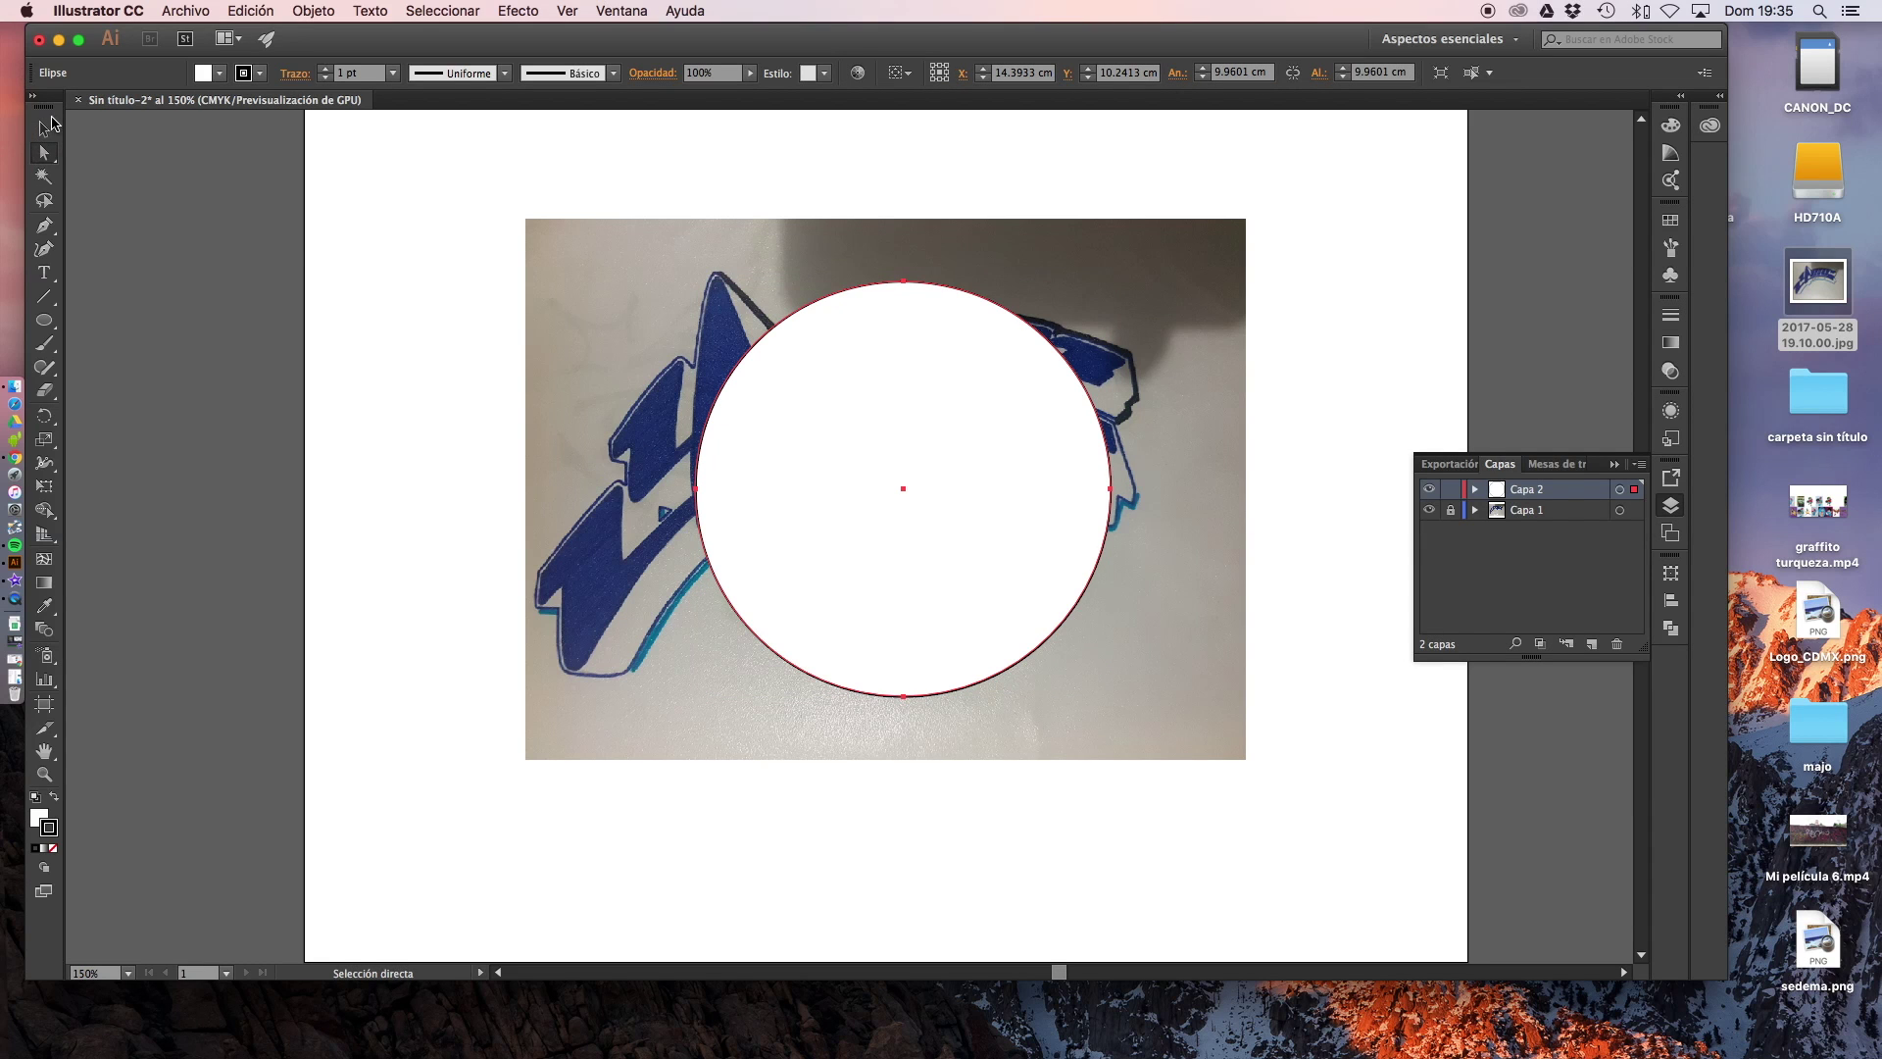
{"action": "left_click", "coordinate": [491, 285]}
{"action": "mouse_move", "coordinate": [863, 435]}
{"action": "left_mouse_down"}
{"action": "mouse_move", "coordinate": [470, 426]}
{"action": "mouse_move", "coordinate": [609, 428]}
{"action": "left_mouse_up"}
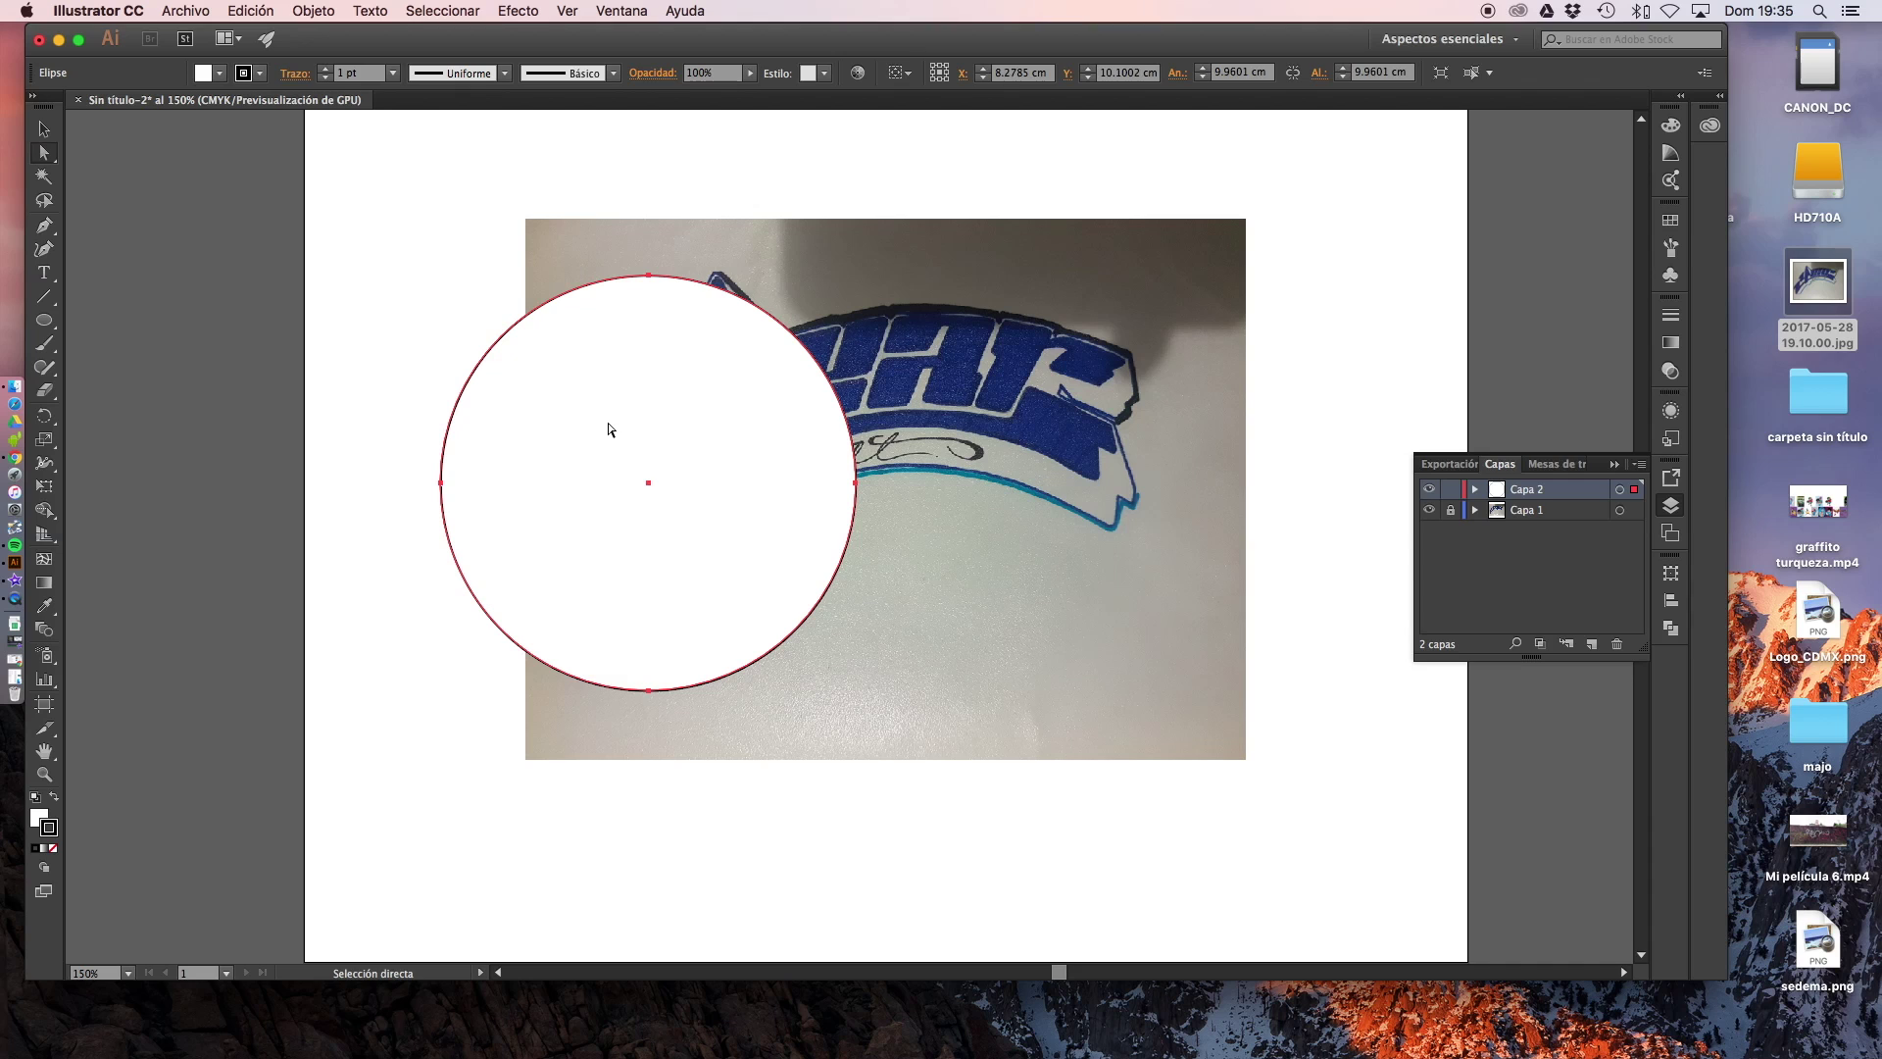
{"action": "left_click", "coordinate": [1429, 511]}
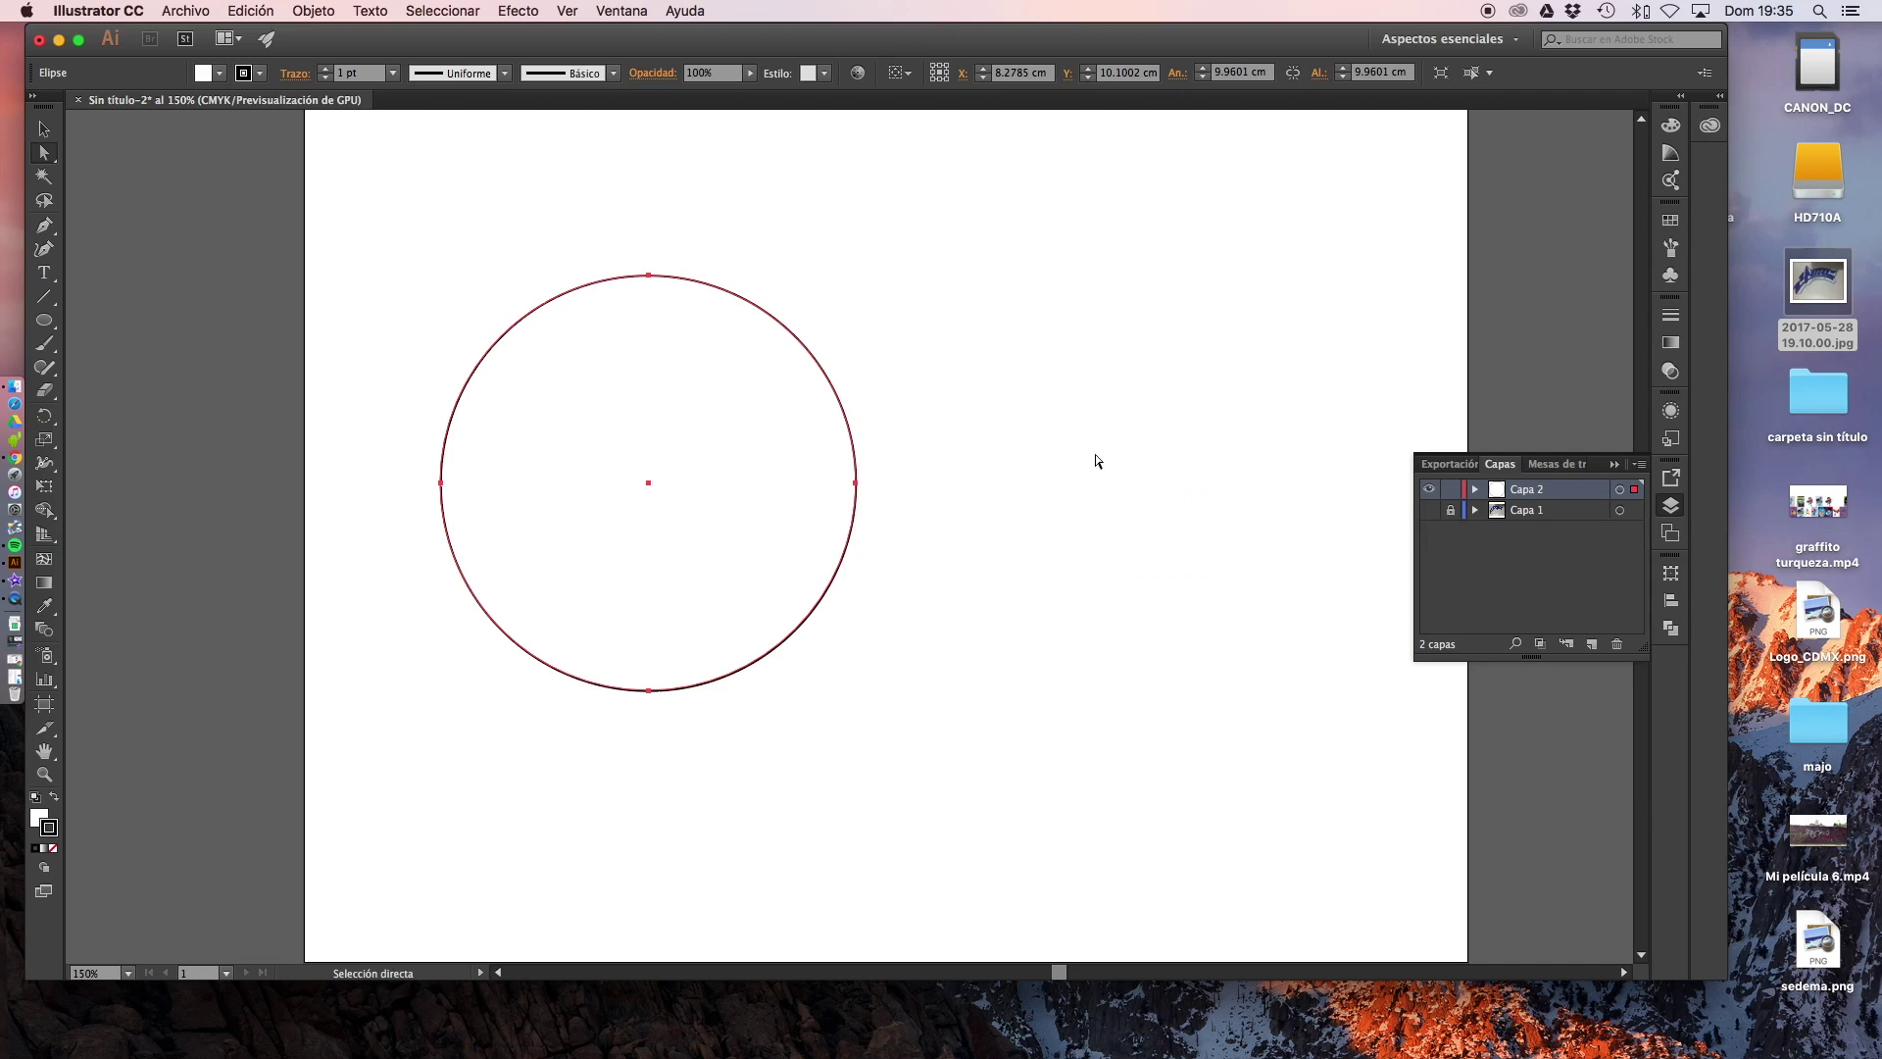
{"action": "left_click_drag", "start_coordinate": [840, 412], "coordinate": [1000, 402]}
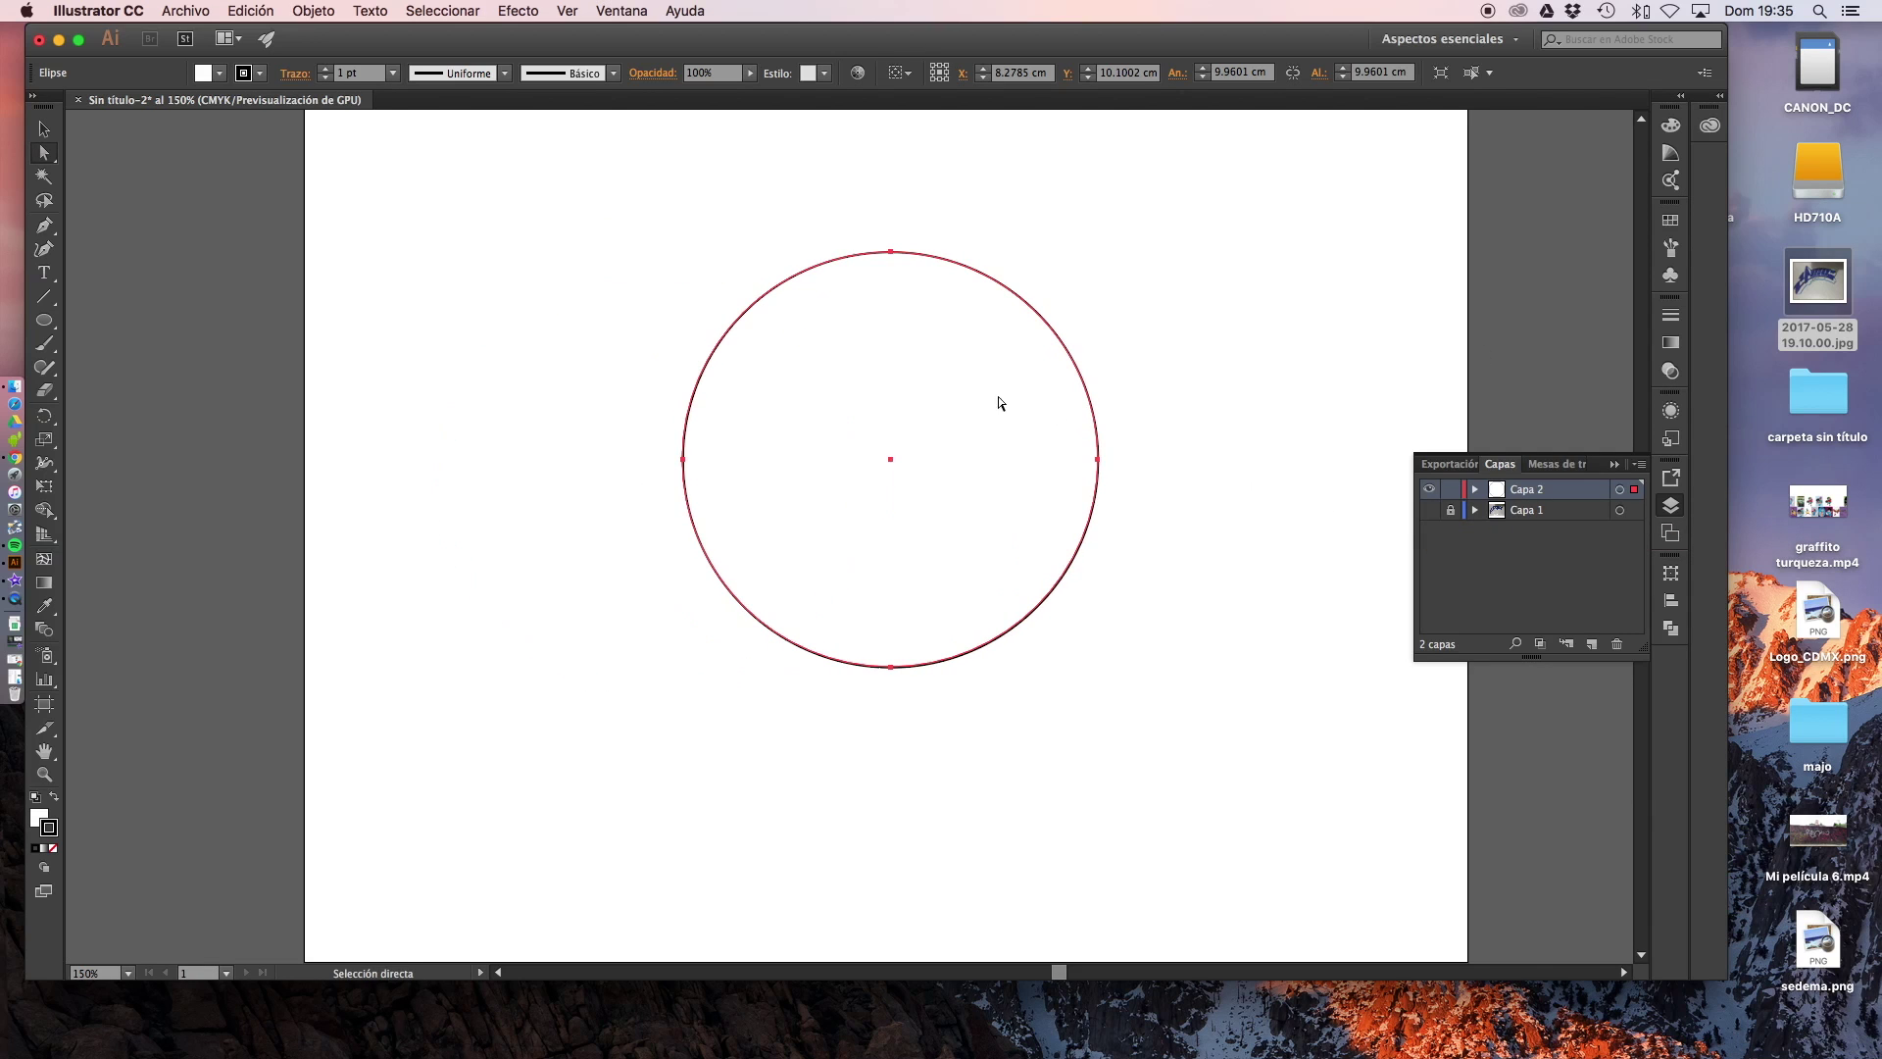
{"action": "left_click", "coordinate": [1671, 222]}
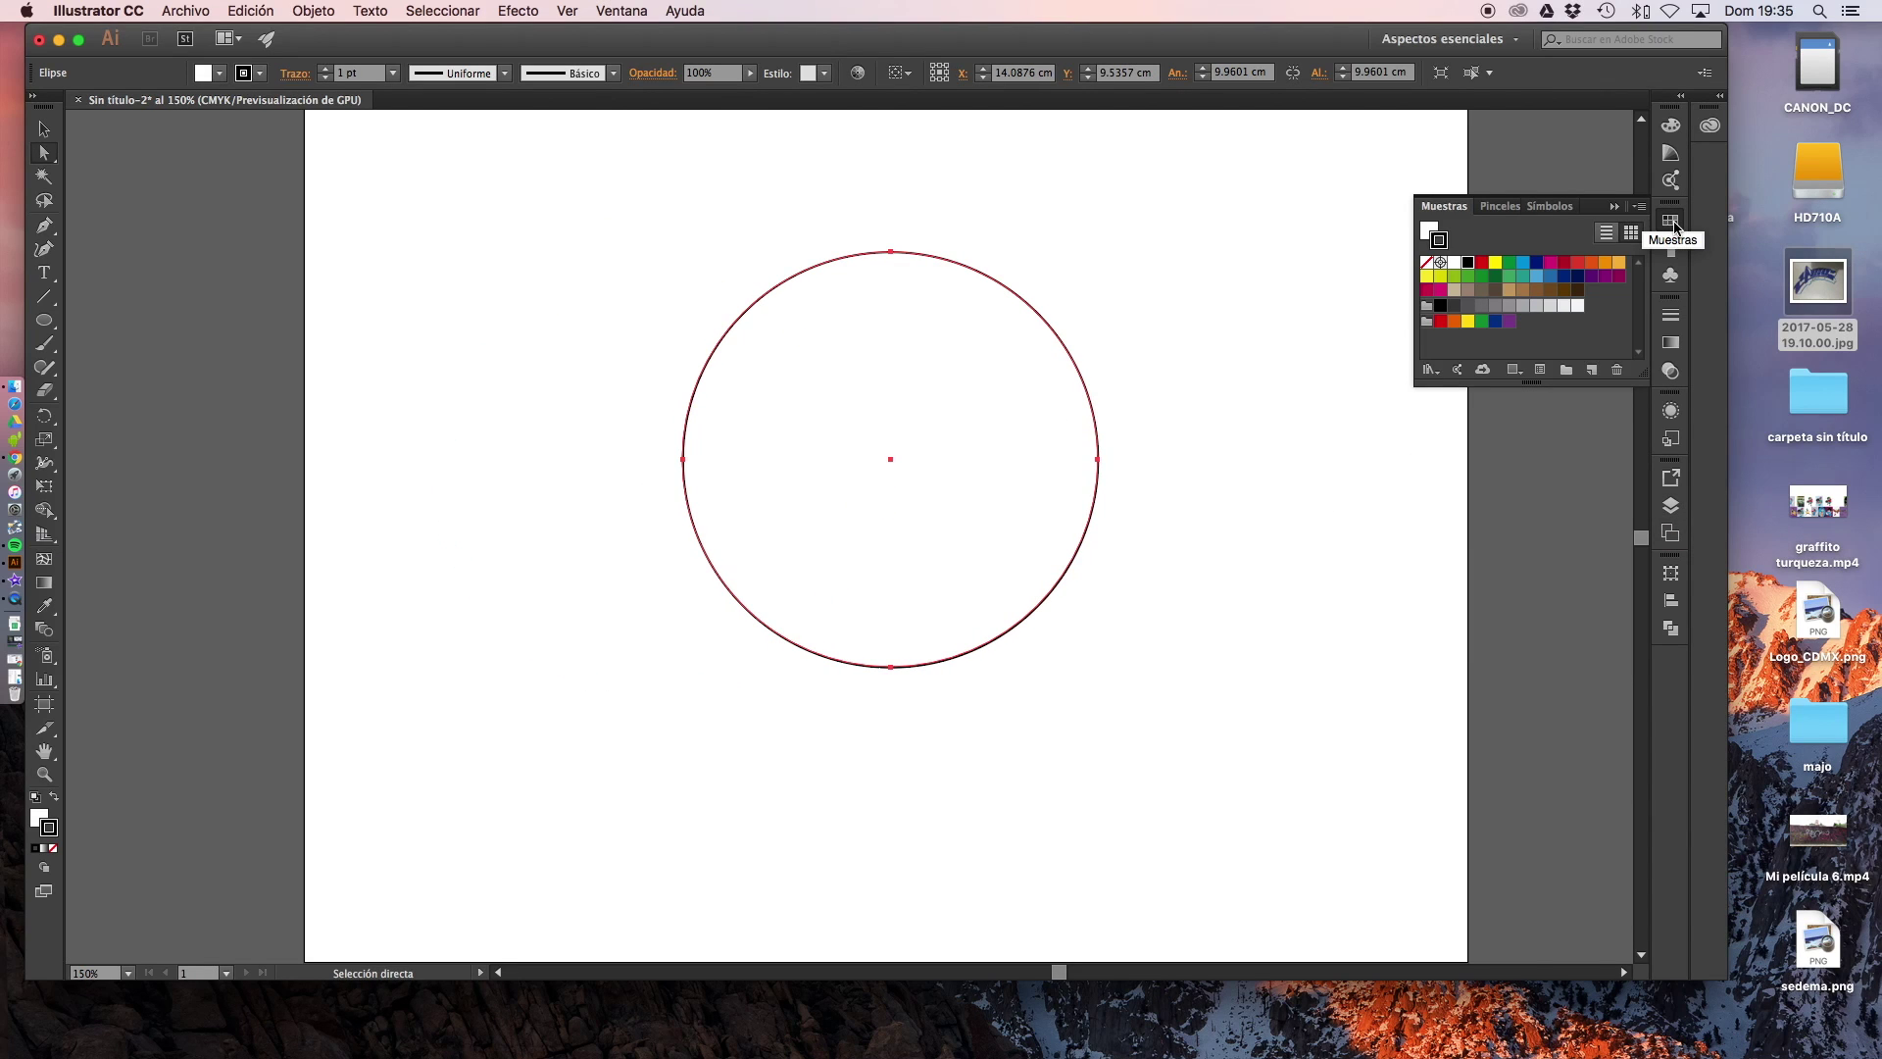
{"action": "left_click", "coordinate": [1537, 265]}
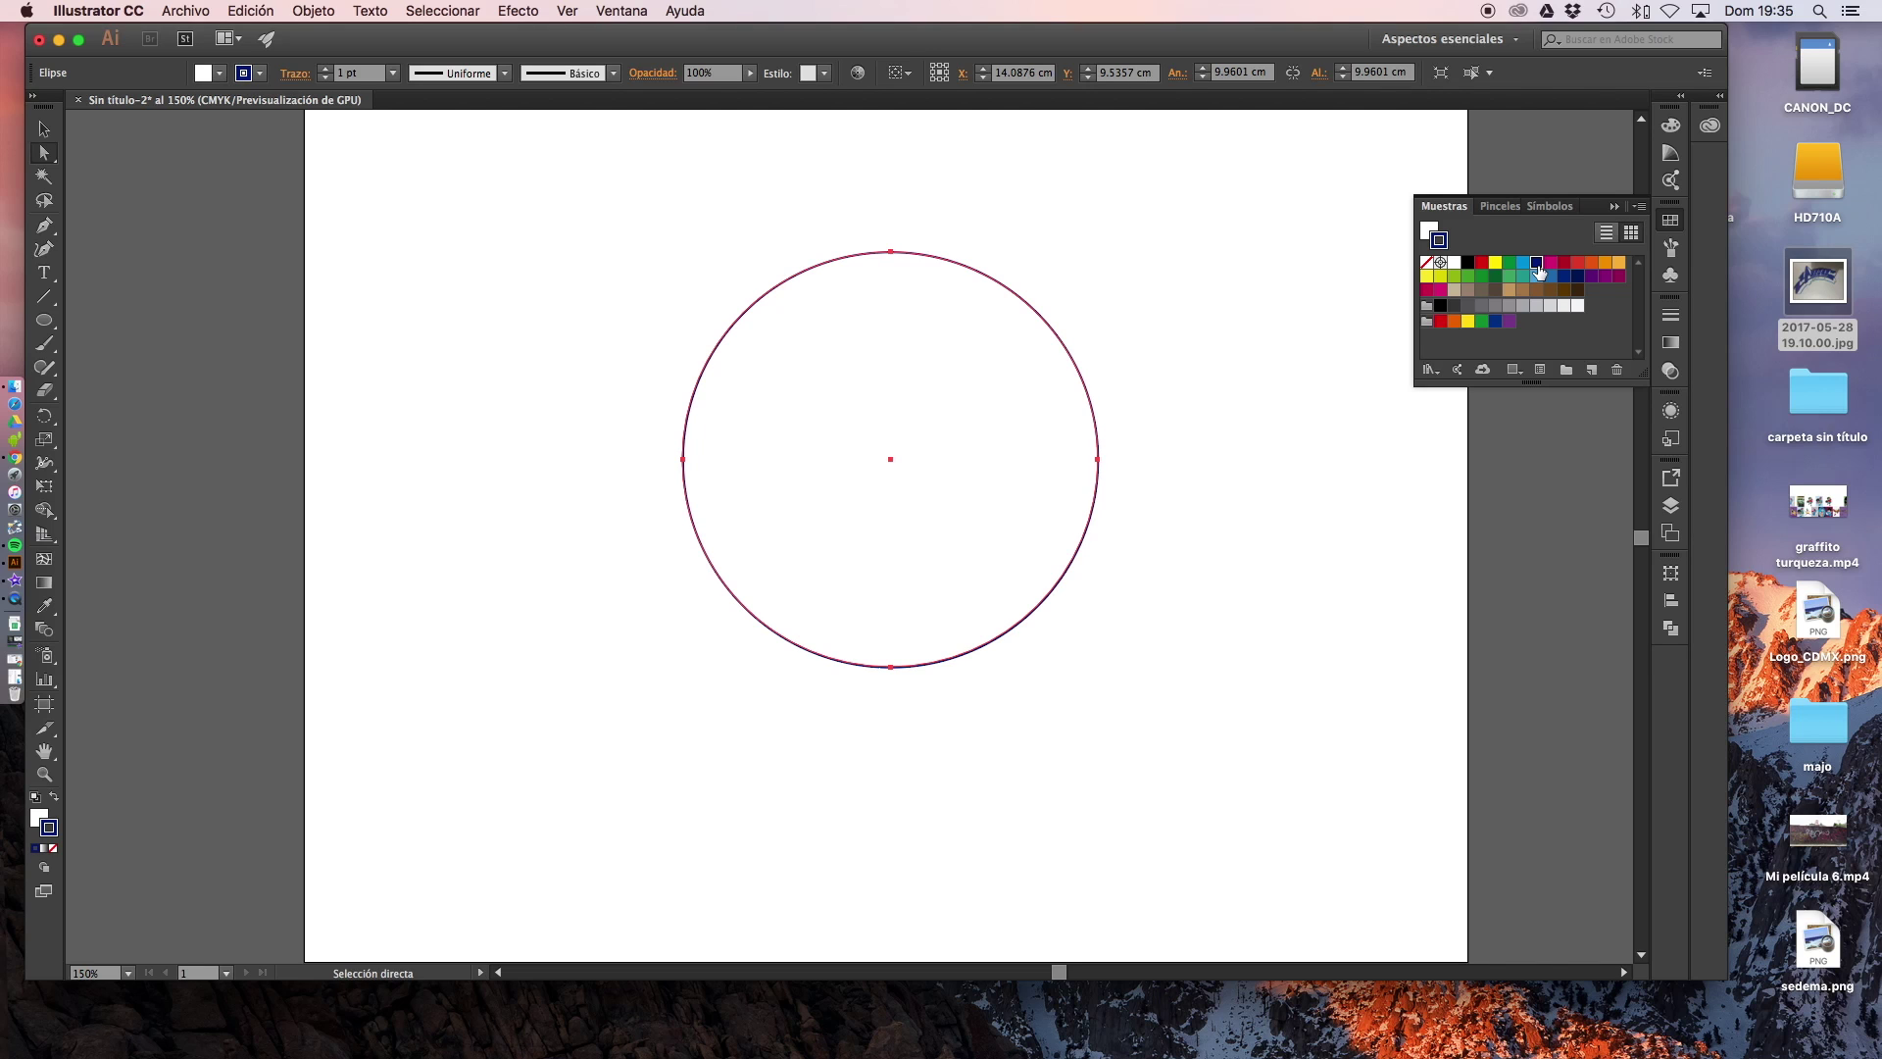
{"action": "key", "text": "x"}
{"action": "left_click", "coordinate": [1537, 264]}
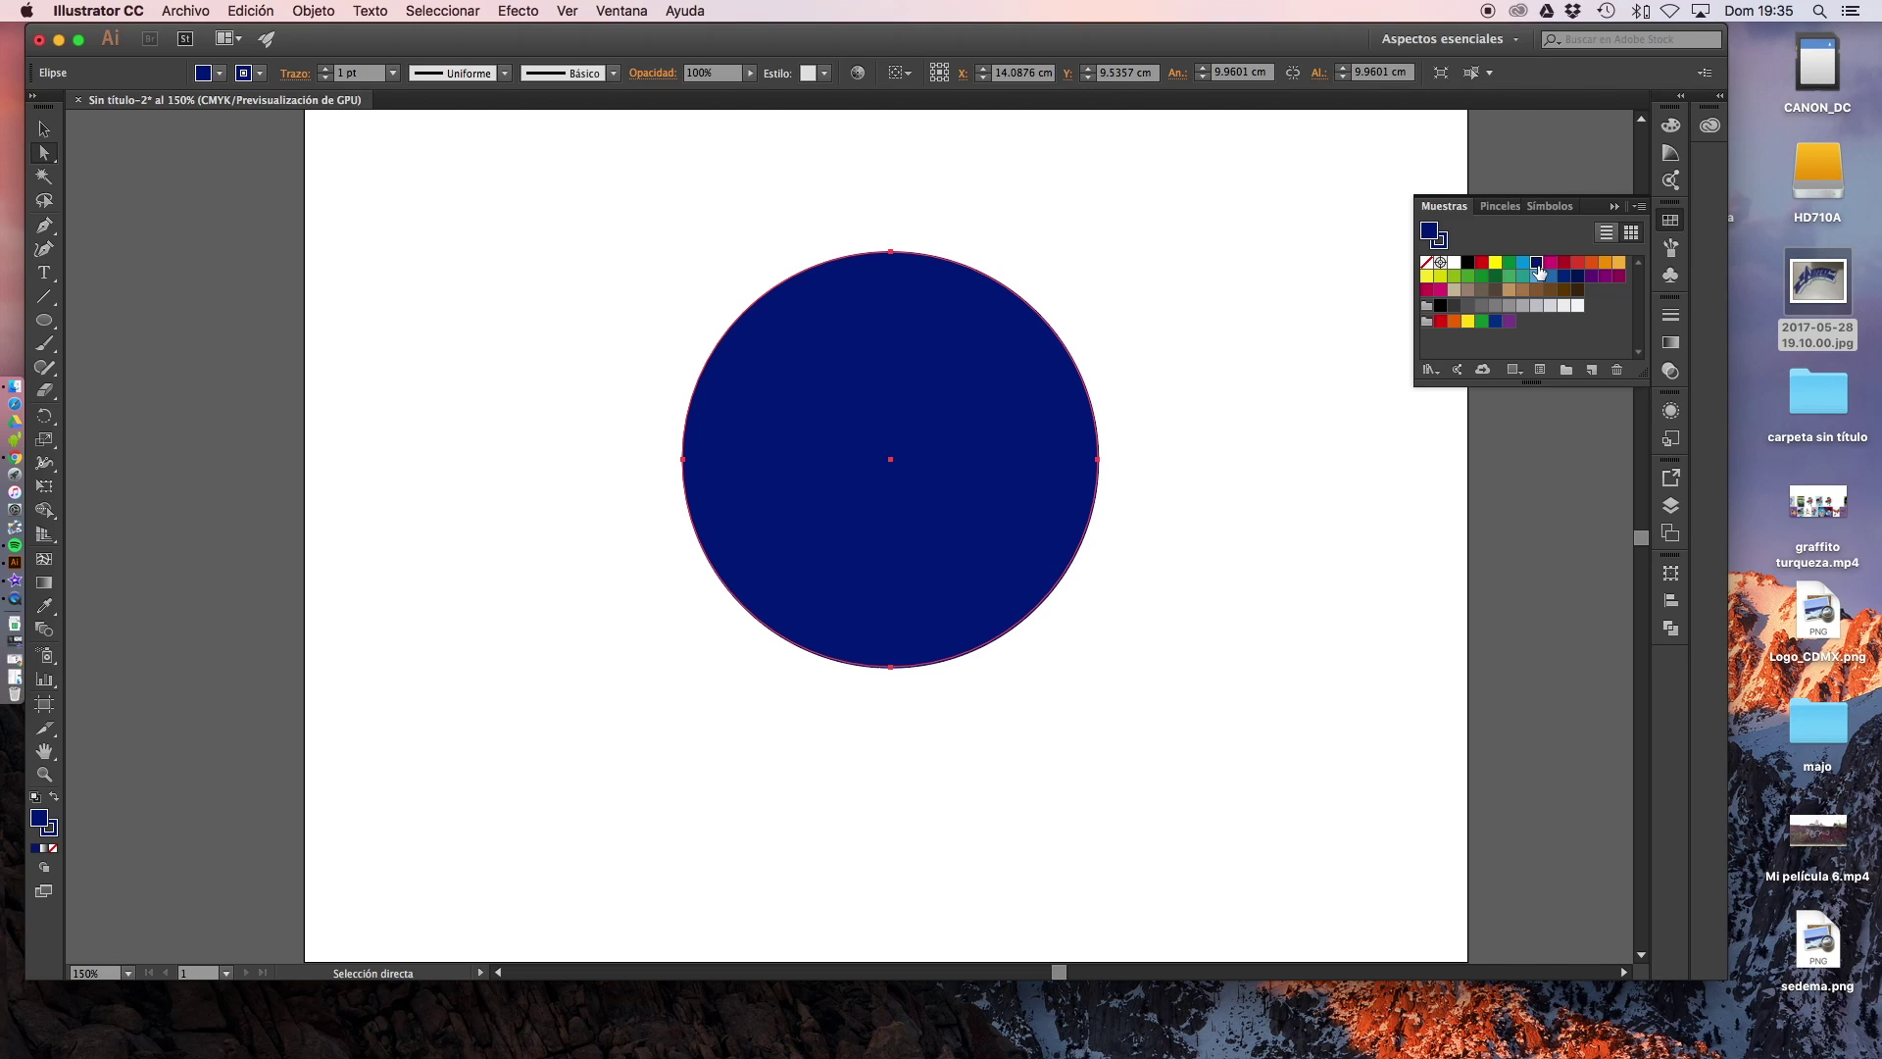
{"action": "left_click", "coordinate": [1002, 254]}
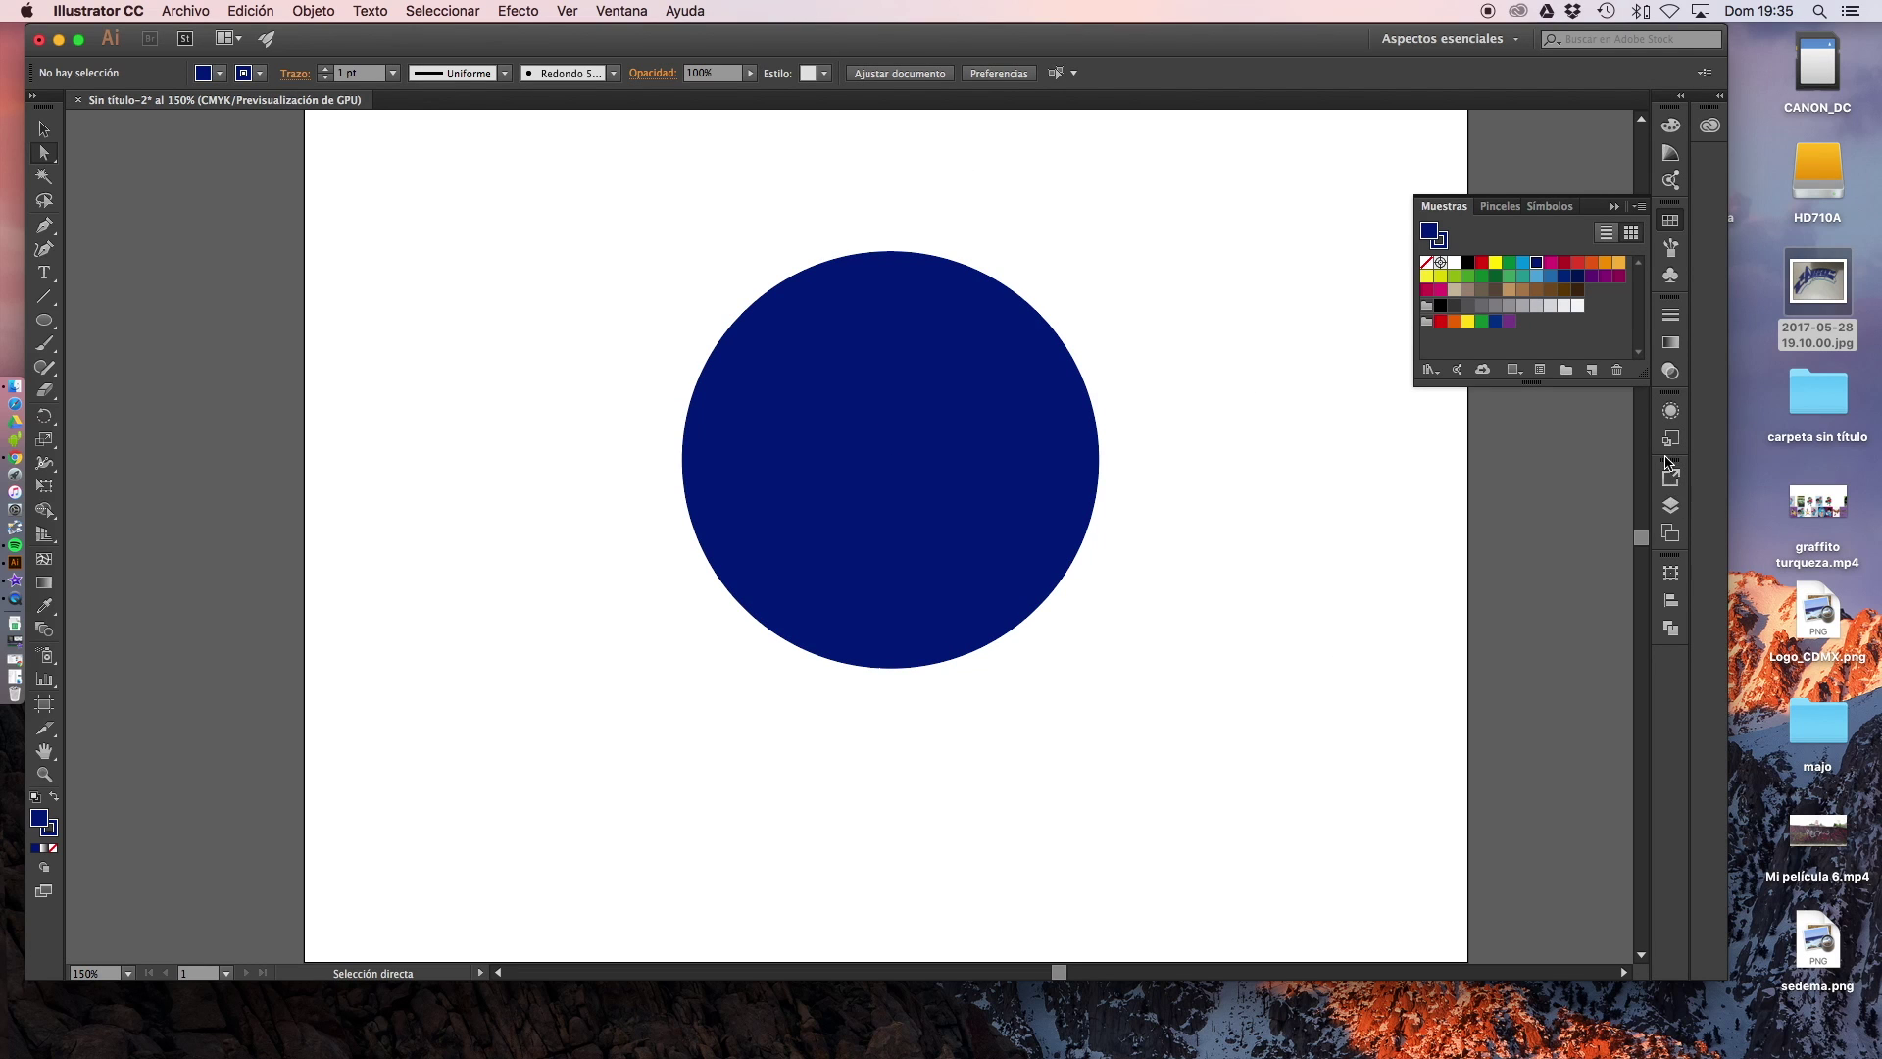
{"action": "left_click", "coordinate": [1671, 505]}
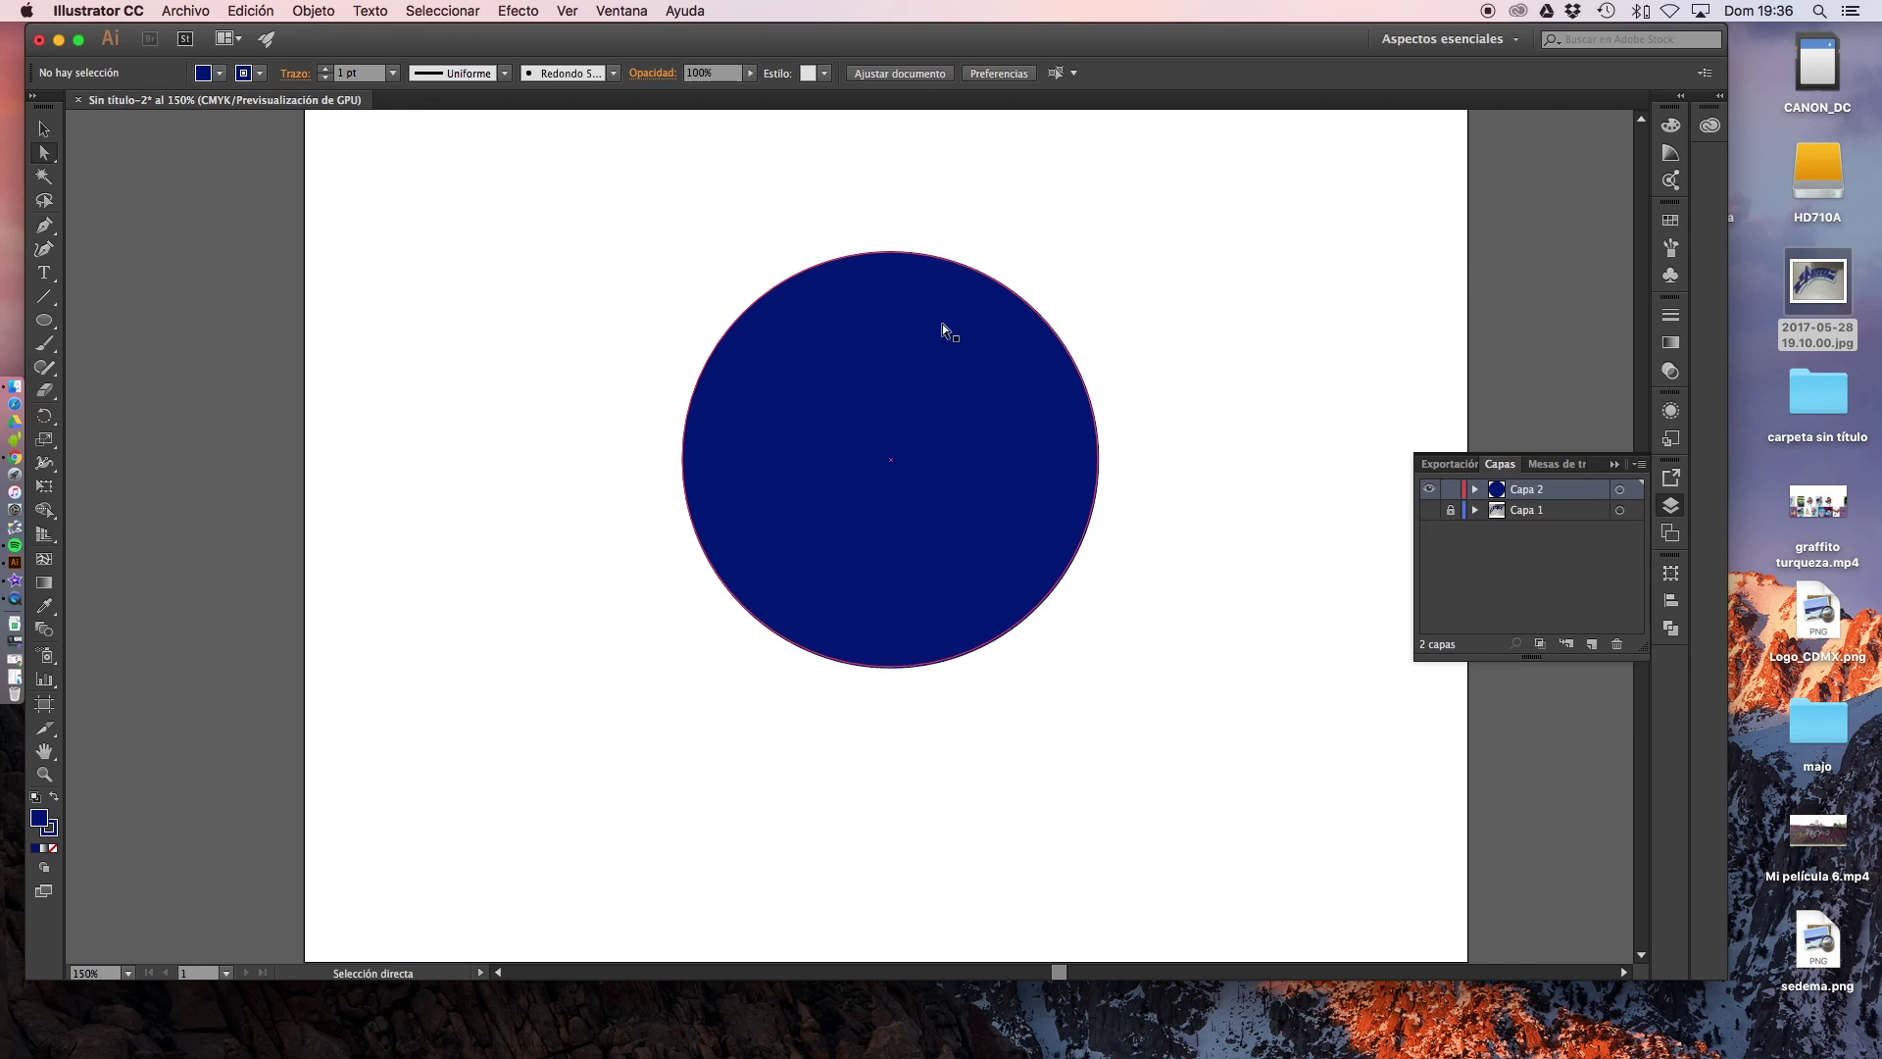
Select the navy circle and reposition it near the centre of the photo
{"action": "left_click", "coordinate": [47, 135]}
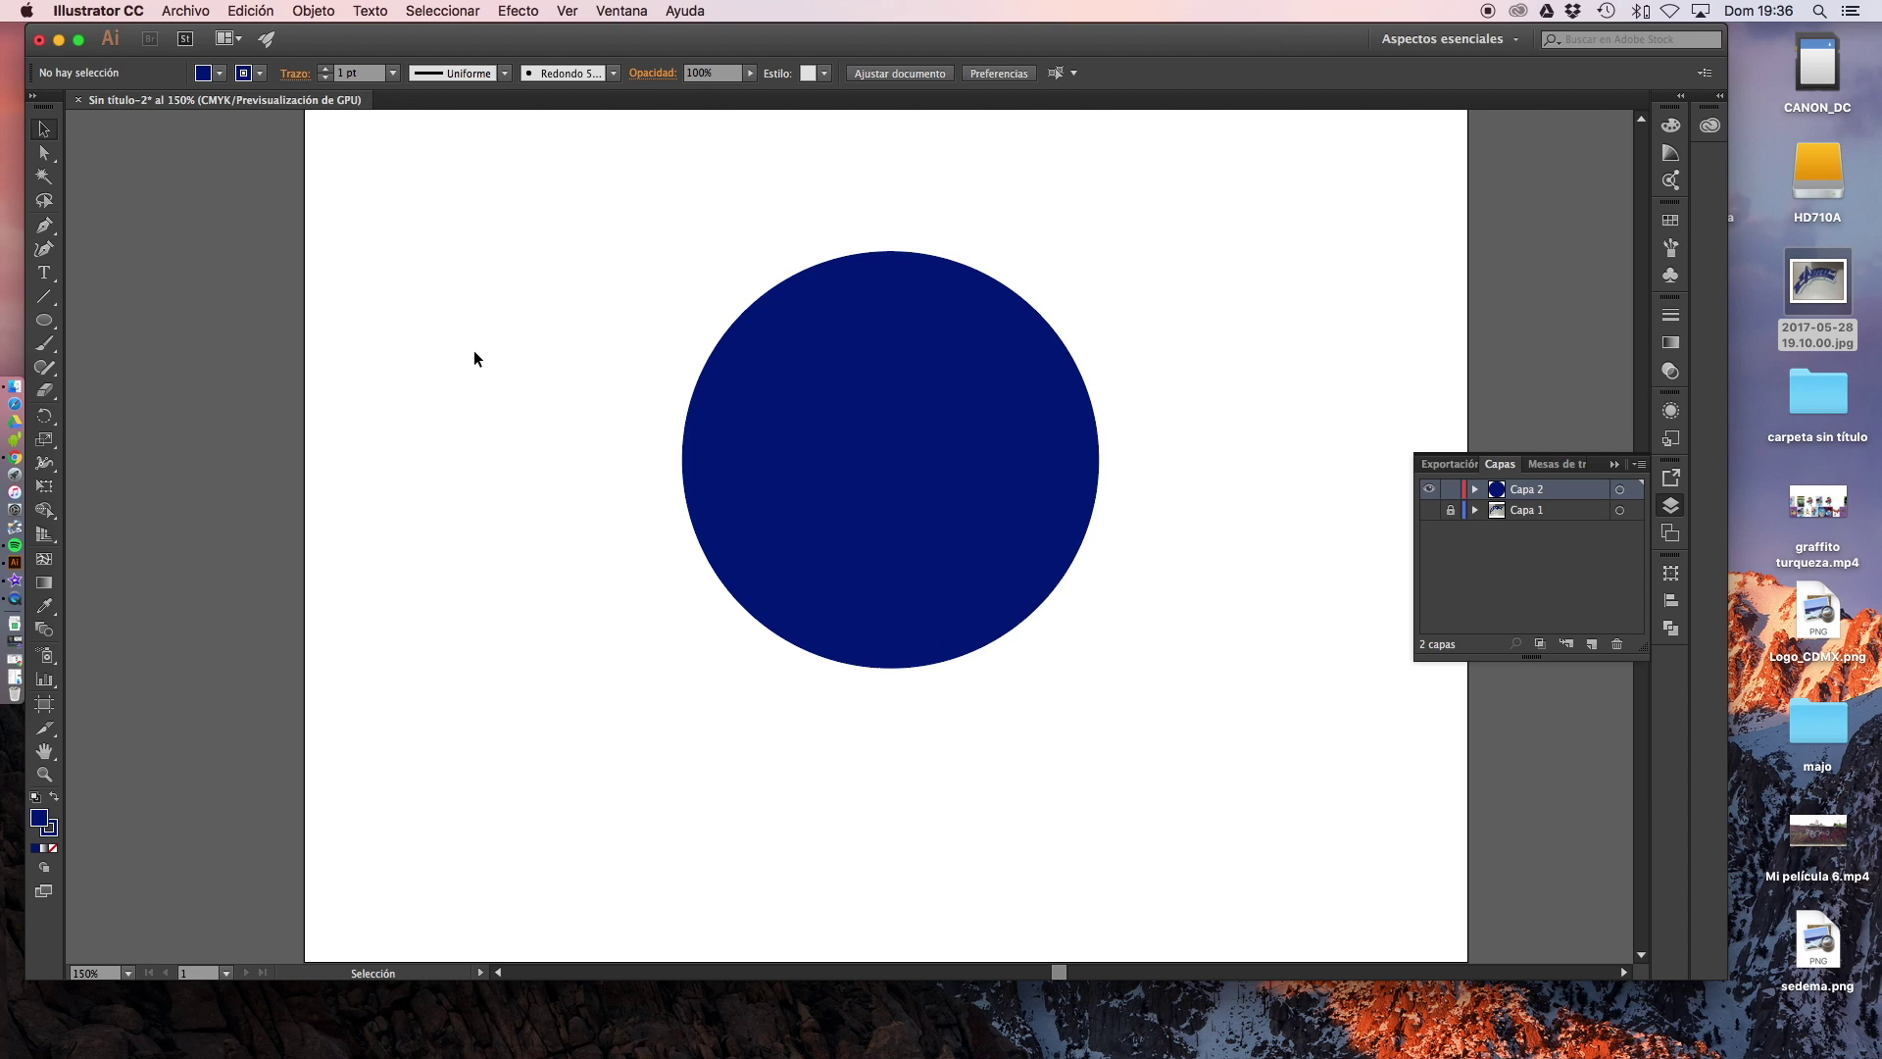
{"action": "left_click", "coordinate": [961, 448]}
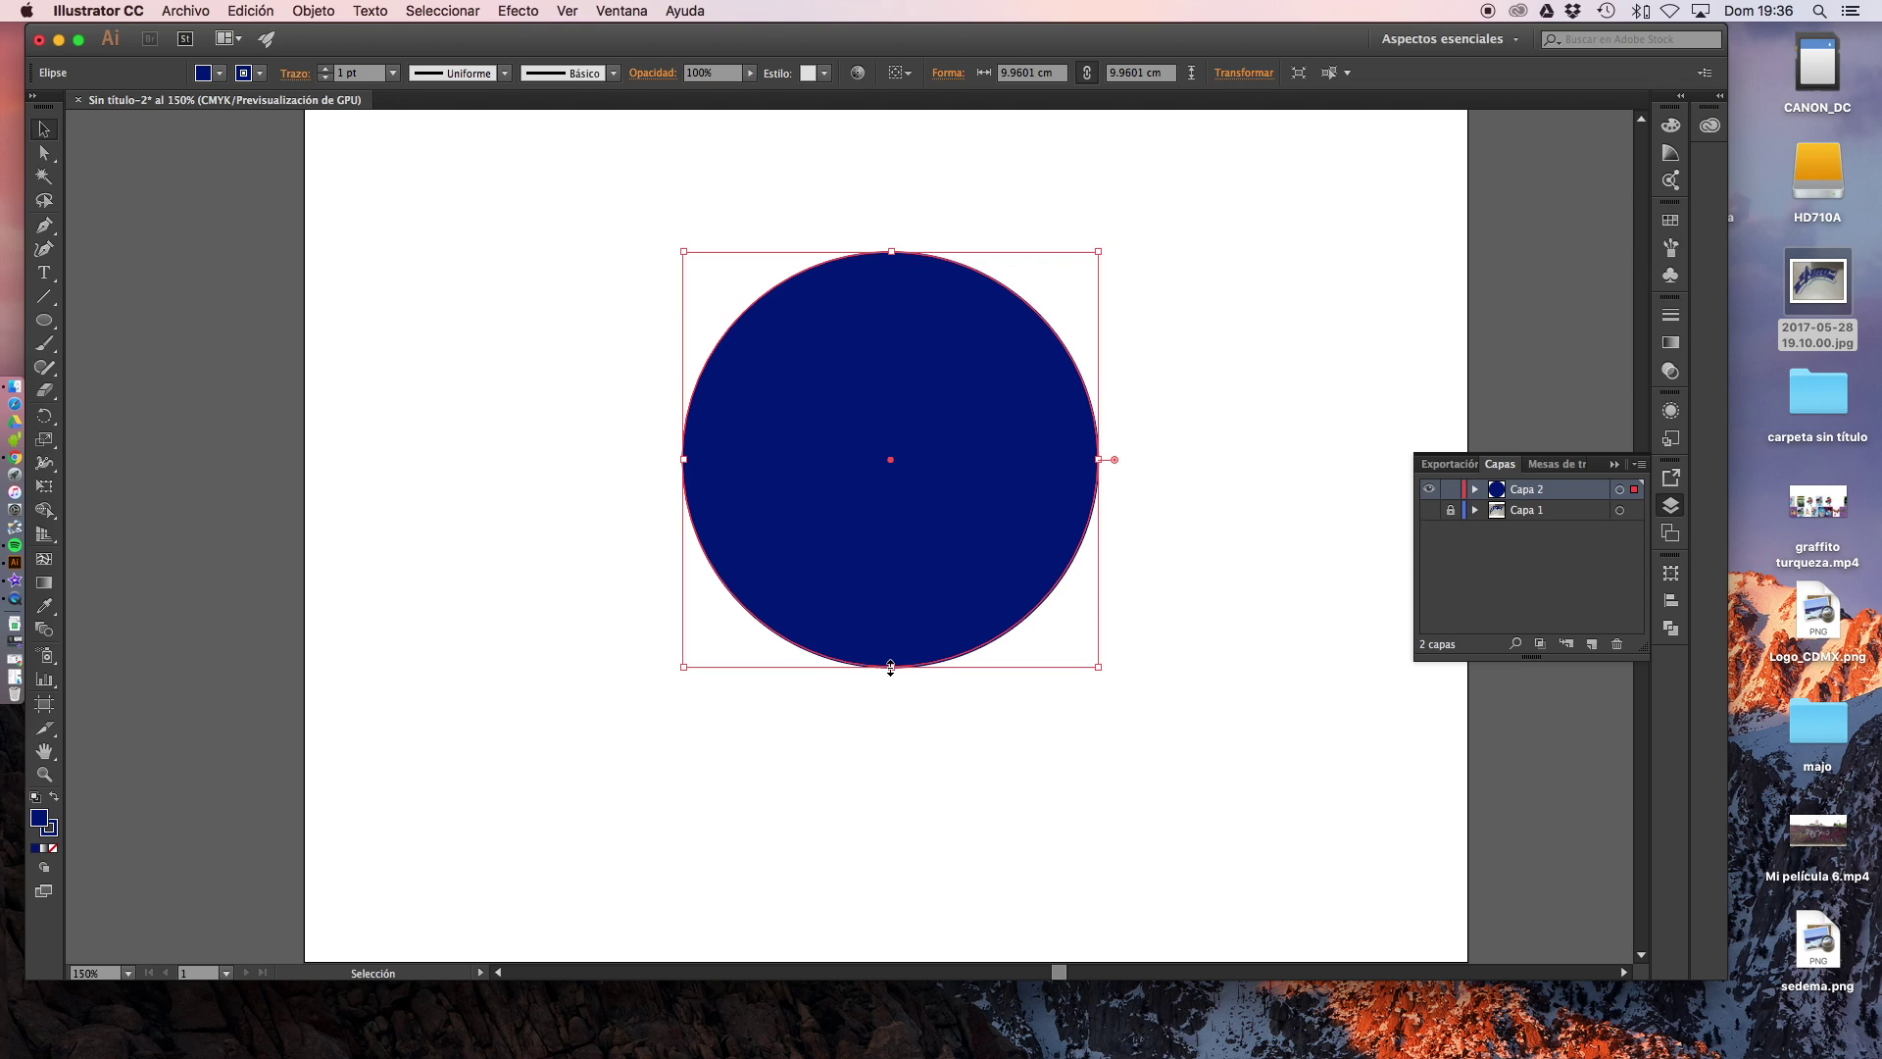
{"action": "left_click", "coordinate": [44, 129]}
{"action": "mouse_move", "coordinate": [904, 367]}
{"action": "left_mouse_down"}
{"action": "mouse_move", "coordinate": [1059, 486]}
{"action": "mouse_move", "coordinate": [895, 323]}
{"action": "left_mouse_up"}
{"action": "mouse_move", "coordinate": [789, 407]}
{"action": "left_mouse_down"}
{"action": "mouse_move", "coordinate": [739, 563]}
{"action": "mouse_move", "coordinate": [920, 506]}
{"action": "left_mouse_up"}
{"action": "left_click_drag", "start_coordinate": [979, 447], "coordinate": [879, 372]}
{"action": "left_click", "coordinate": [616, 380]}
{"action": "left_click", "coordinate": [753, 316]}
Shrink the circle to about 8.43 × 8.43 cm, undoing distortions and restoring 0° rotation
{"action": "mouse_move", "coordinate": [707, 203]}
{"action": "left_mouse_down"}
{"action": "mouse_move", "coordinate": [852, 348]}
{"action": "mouse_move", "coordinate": [709, 271]}
{"action": "left_mouse_up"}
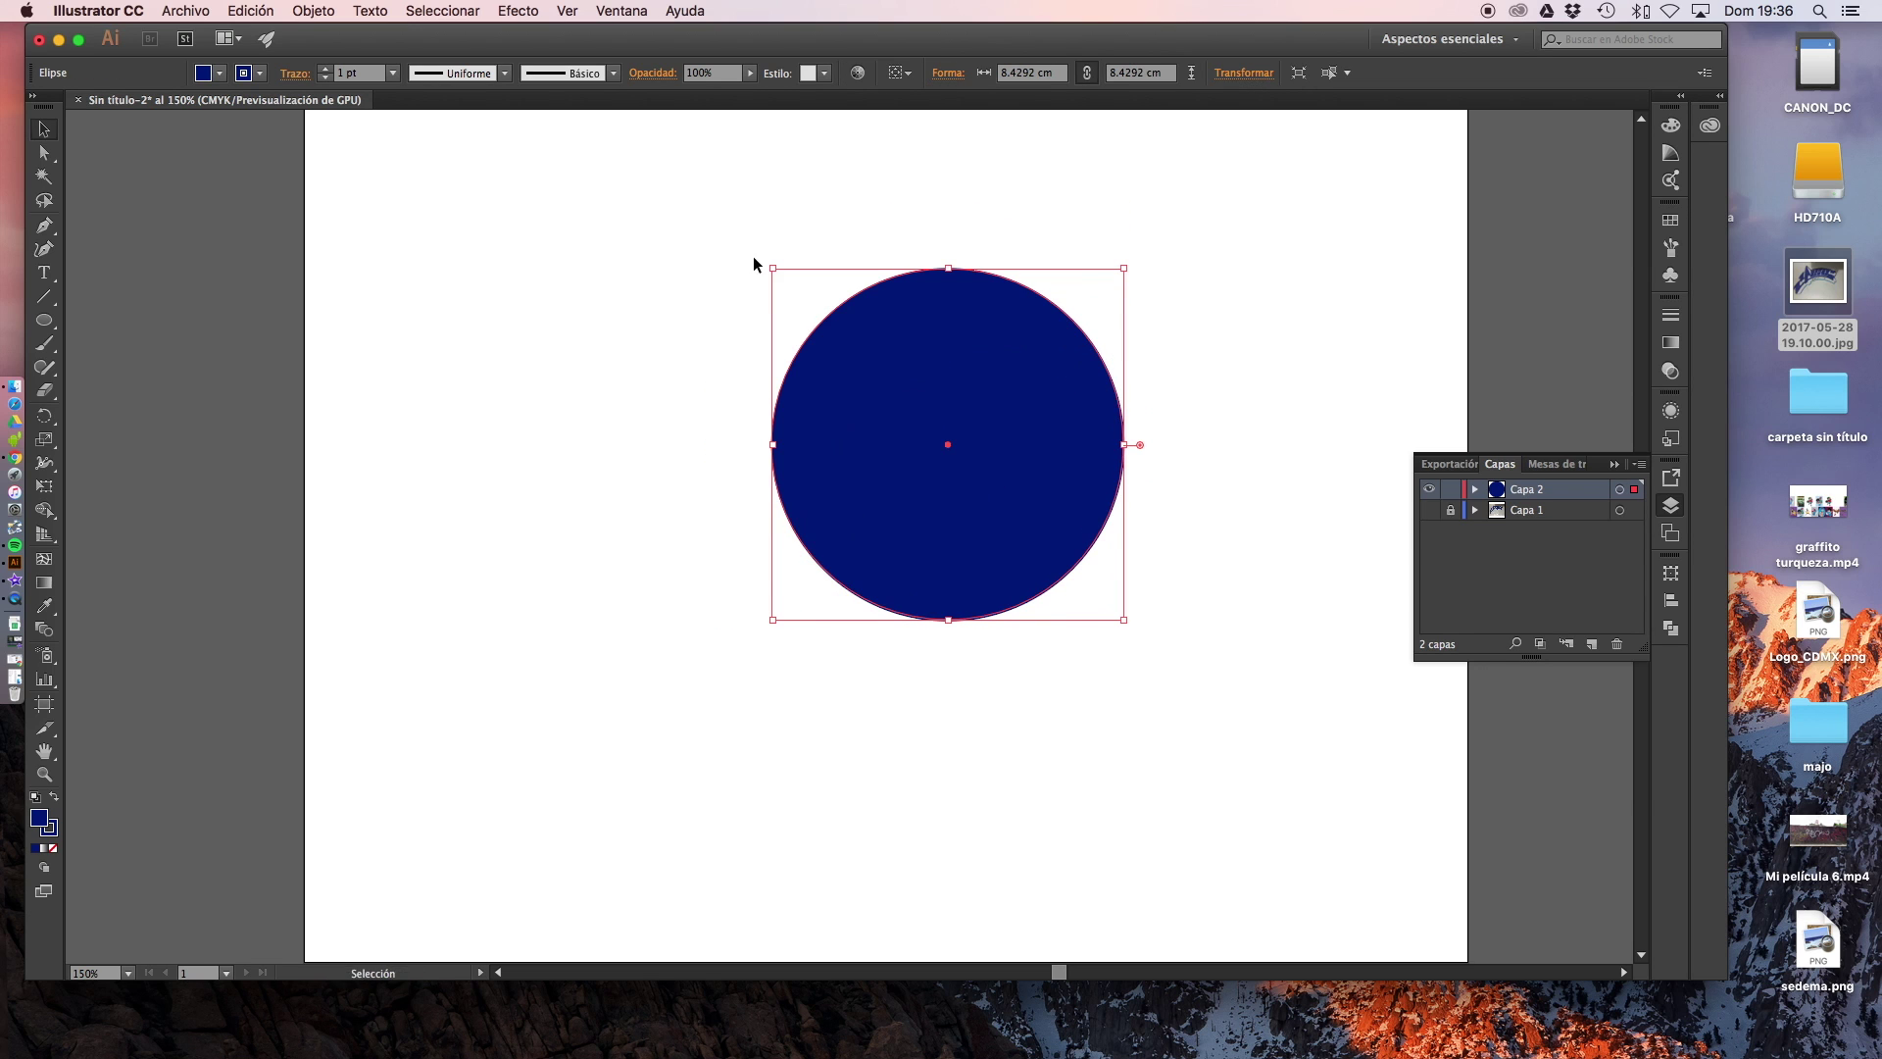
{"action": "mouse_move", "coordinate": [766, 255]}
{"action": "left_mouse_down"}
{"action": "mouse_move", "coordinate": [687, 338]}
{"action": "mouse_move", "coordinate": [728, 489]}
{"action": "left_mouse_up"}
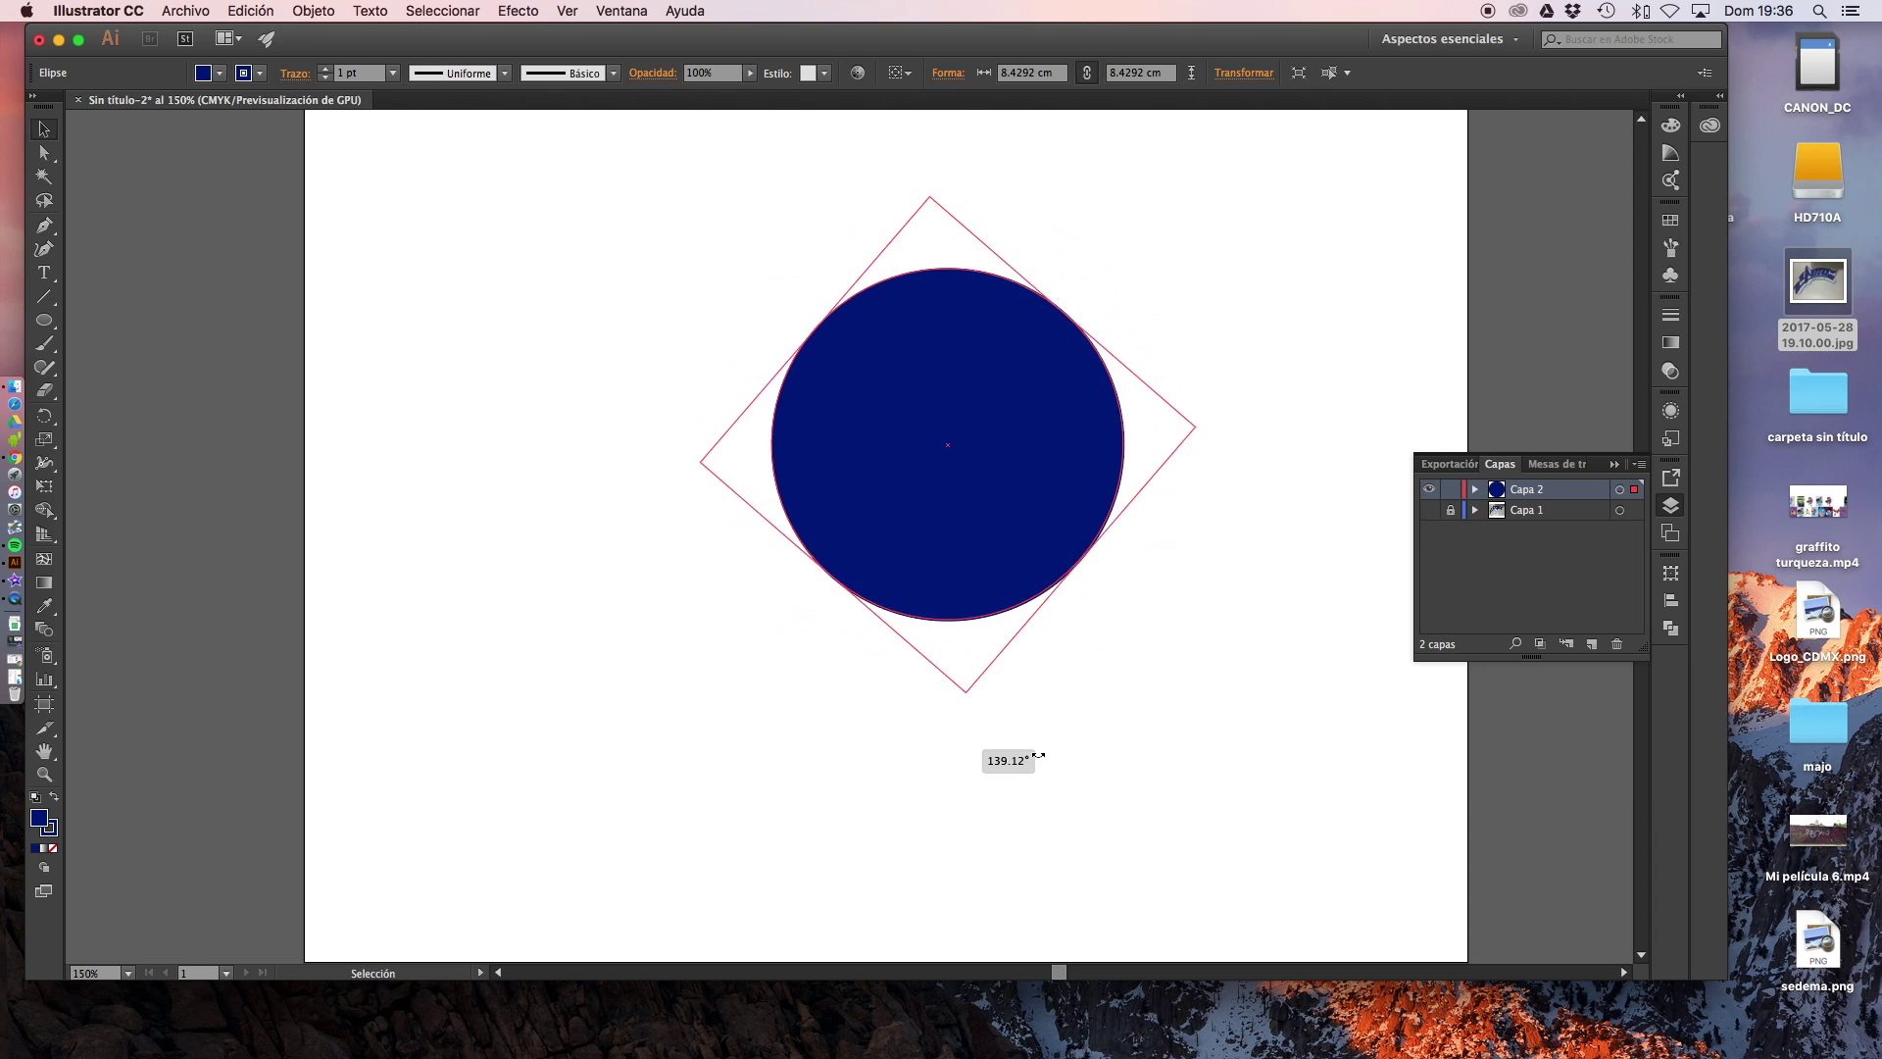
{"action": "left_click_drag", "start_coordinate": [727, 489], "coordinate": [1109, 324]}
{"action": "left_click_drag", "start_coordinate": [1002, 274], "coordinate": [974, 407]}
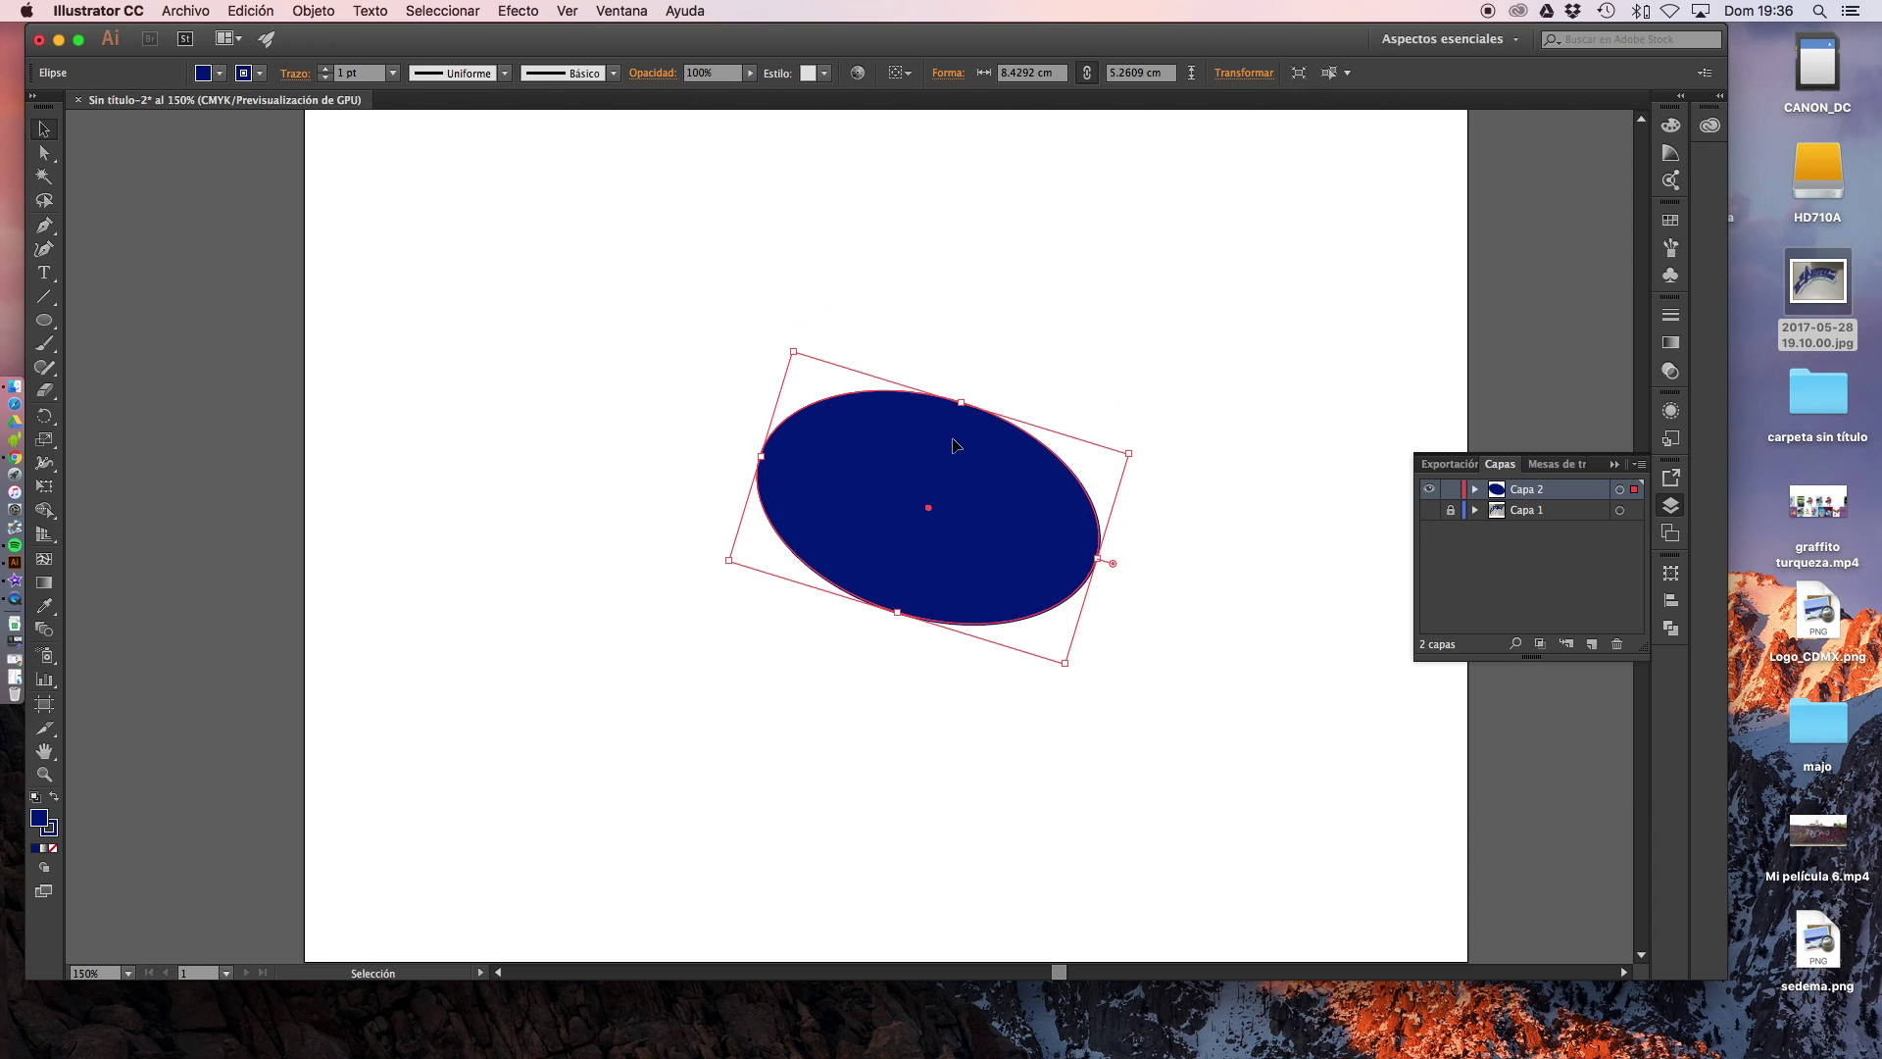
{"action": "key", "text": "super+z"}
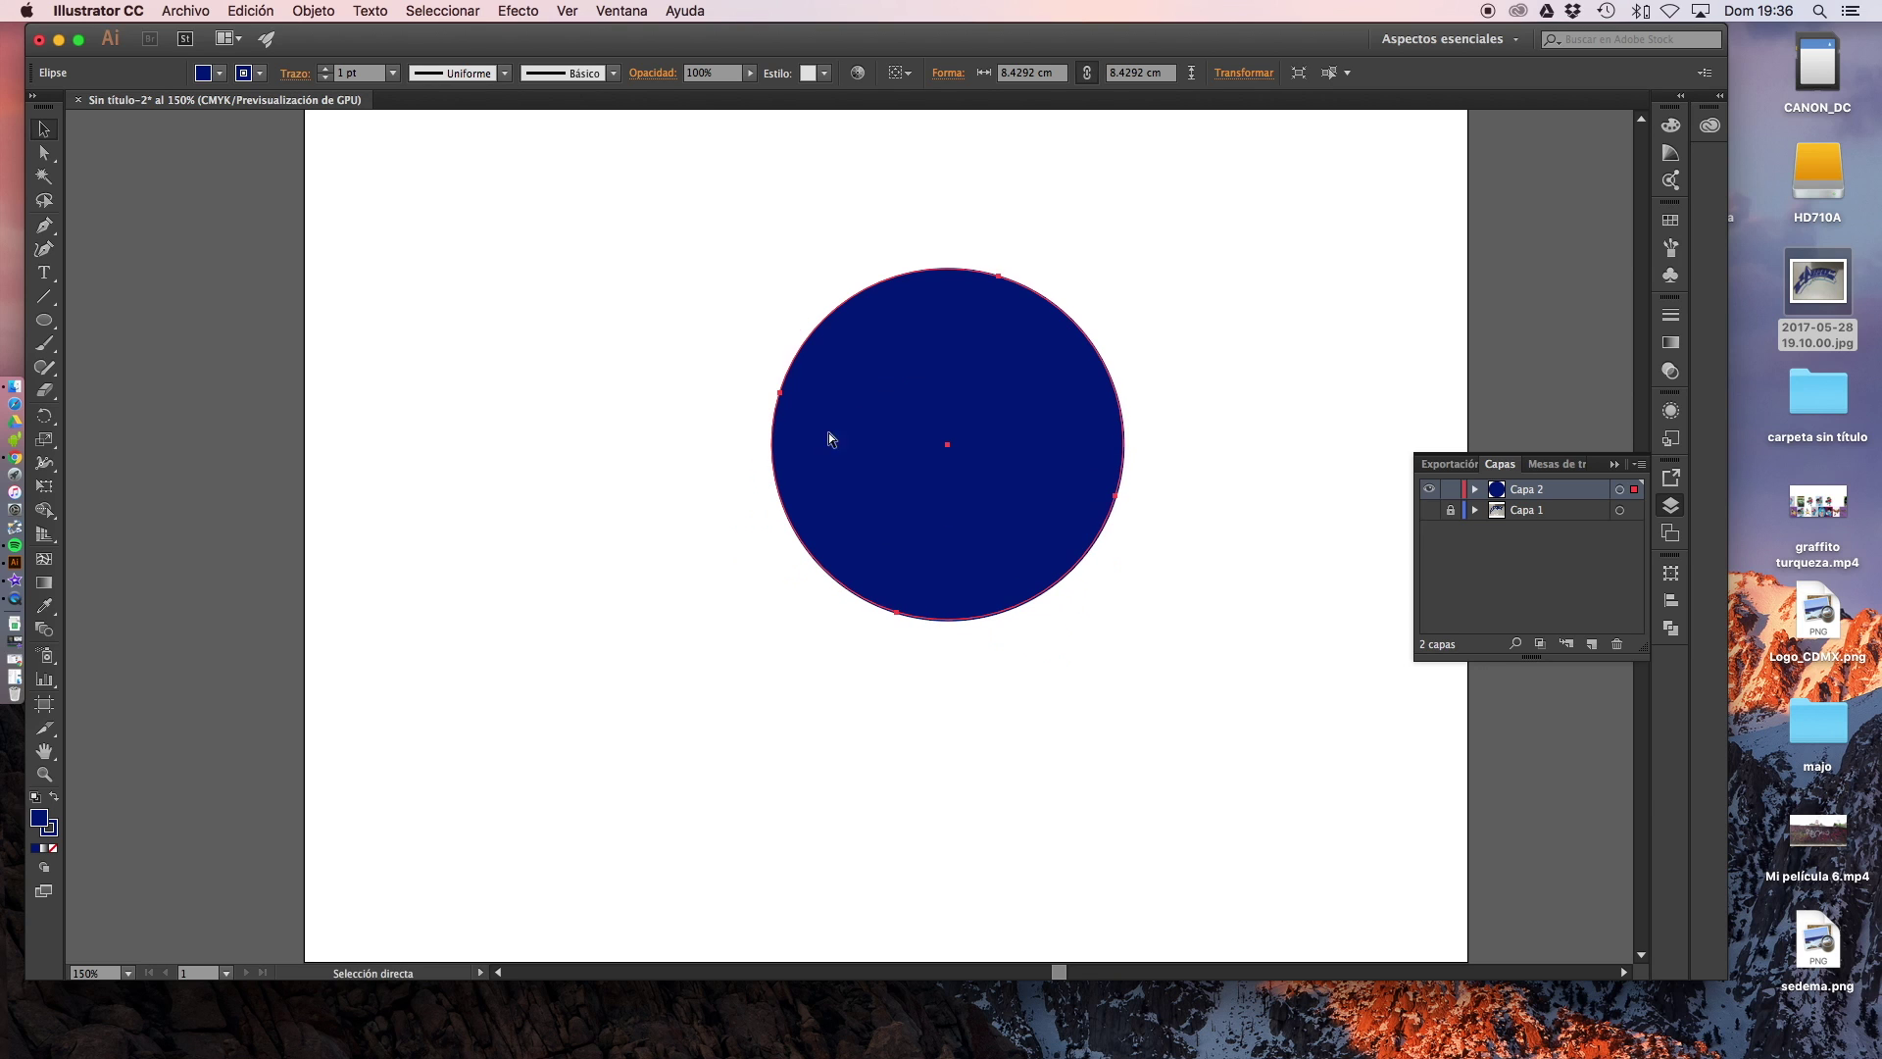
{"action": "left_click_drag", "start_coordinate": [999, 276], "coordinate": [1032, 179]}
{"action": "key", "text": "super+z"}
{"action": "key", "text": "super+z"}
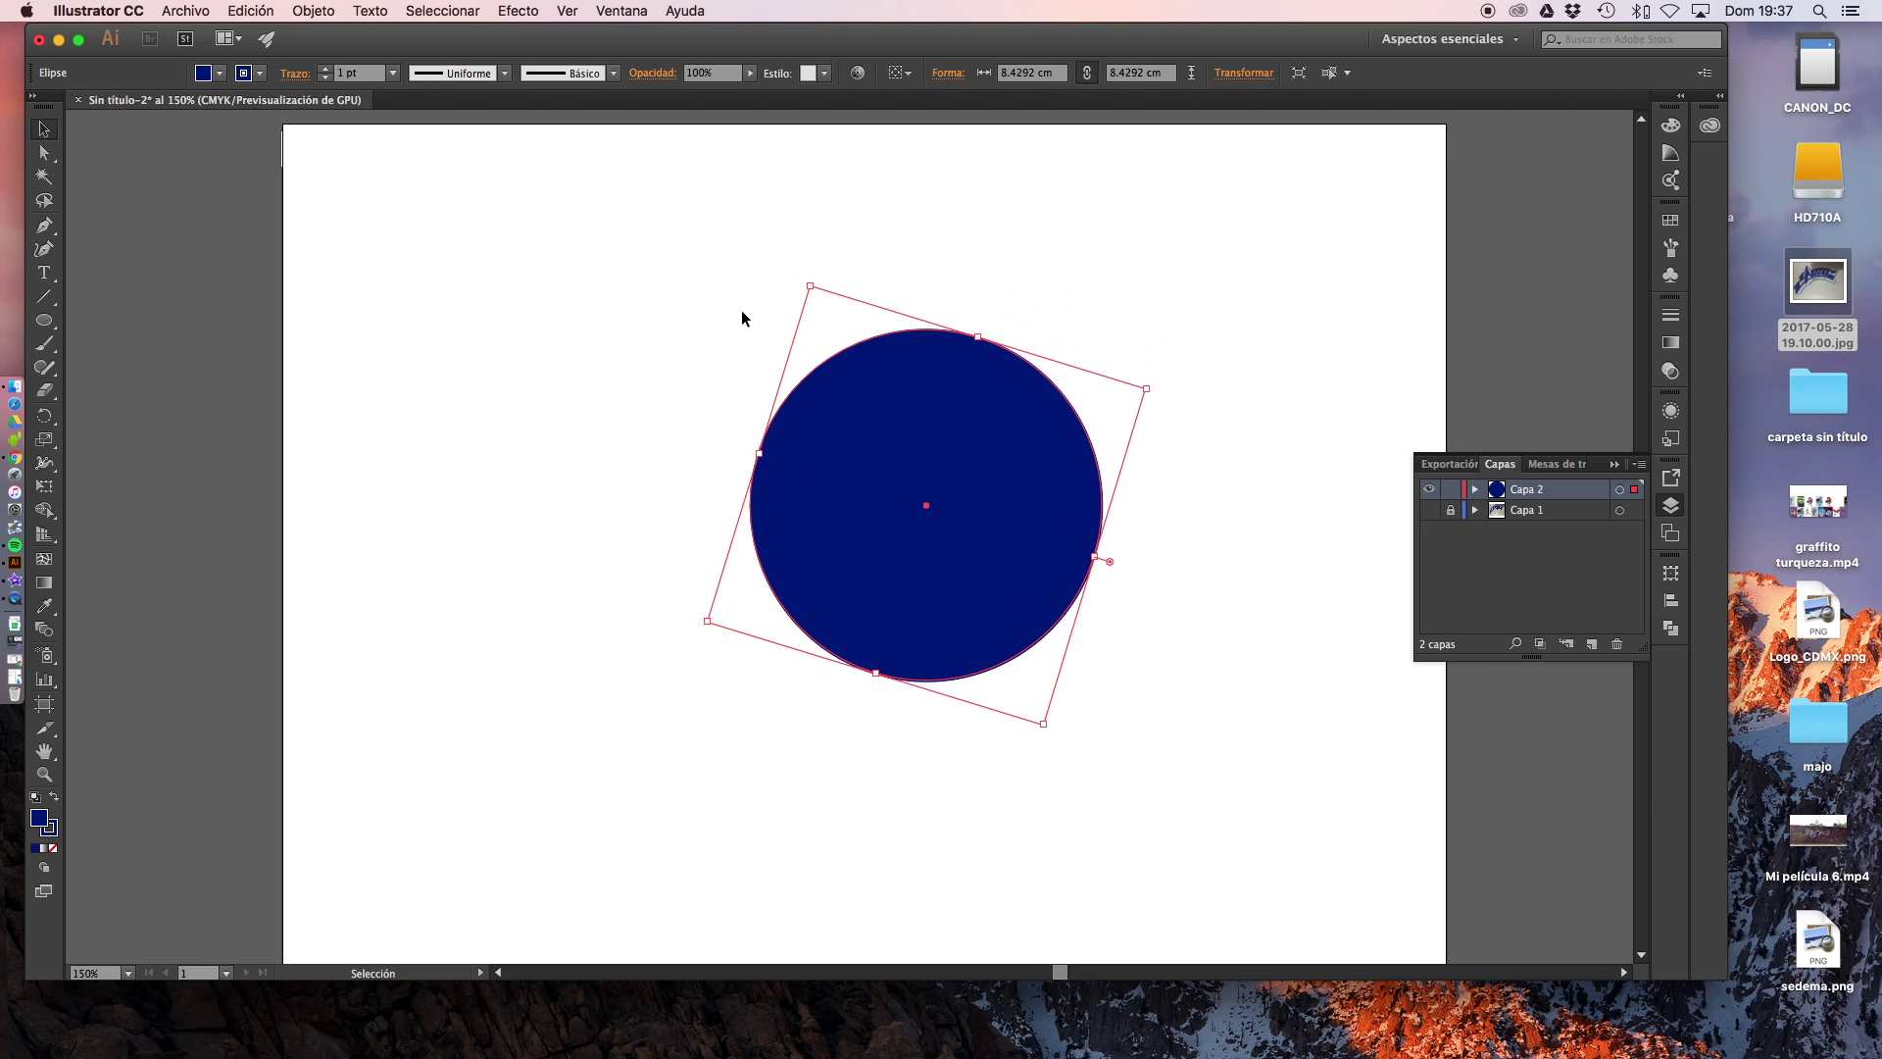
{"action": "left_click_drag", "start_coordinate": [811, 276], "coordinate": [750, 332]}
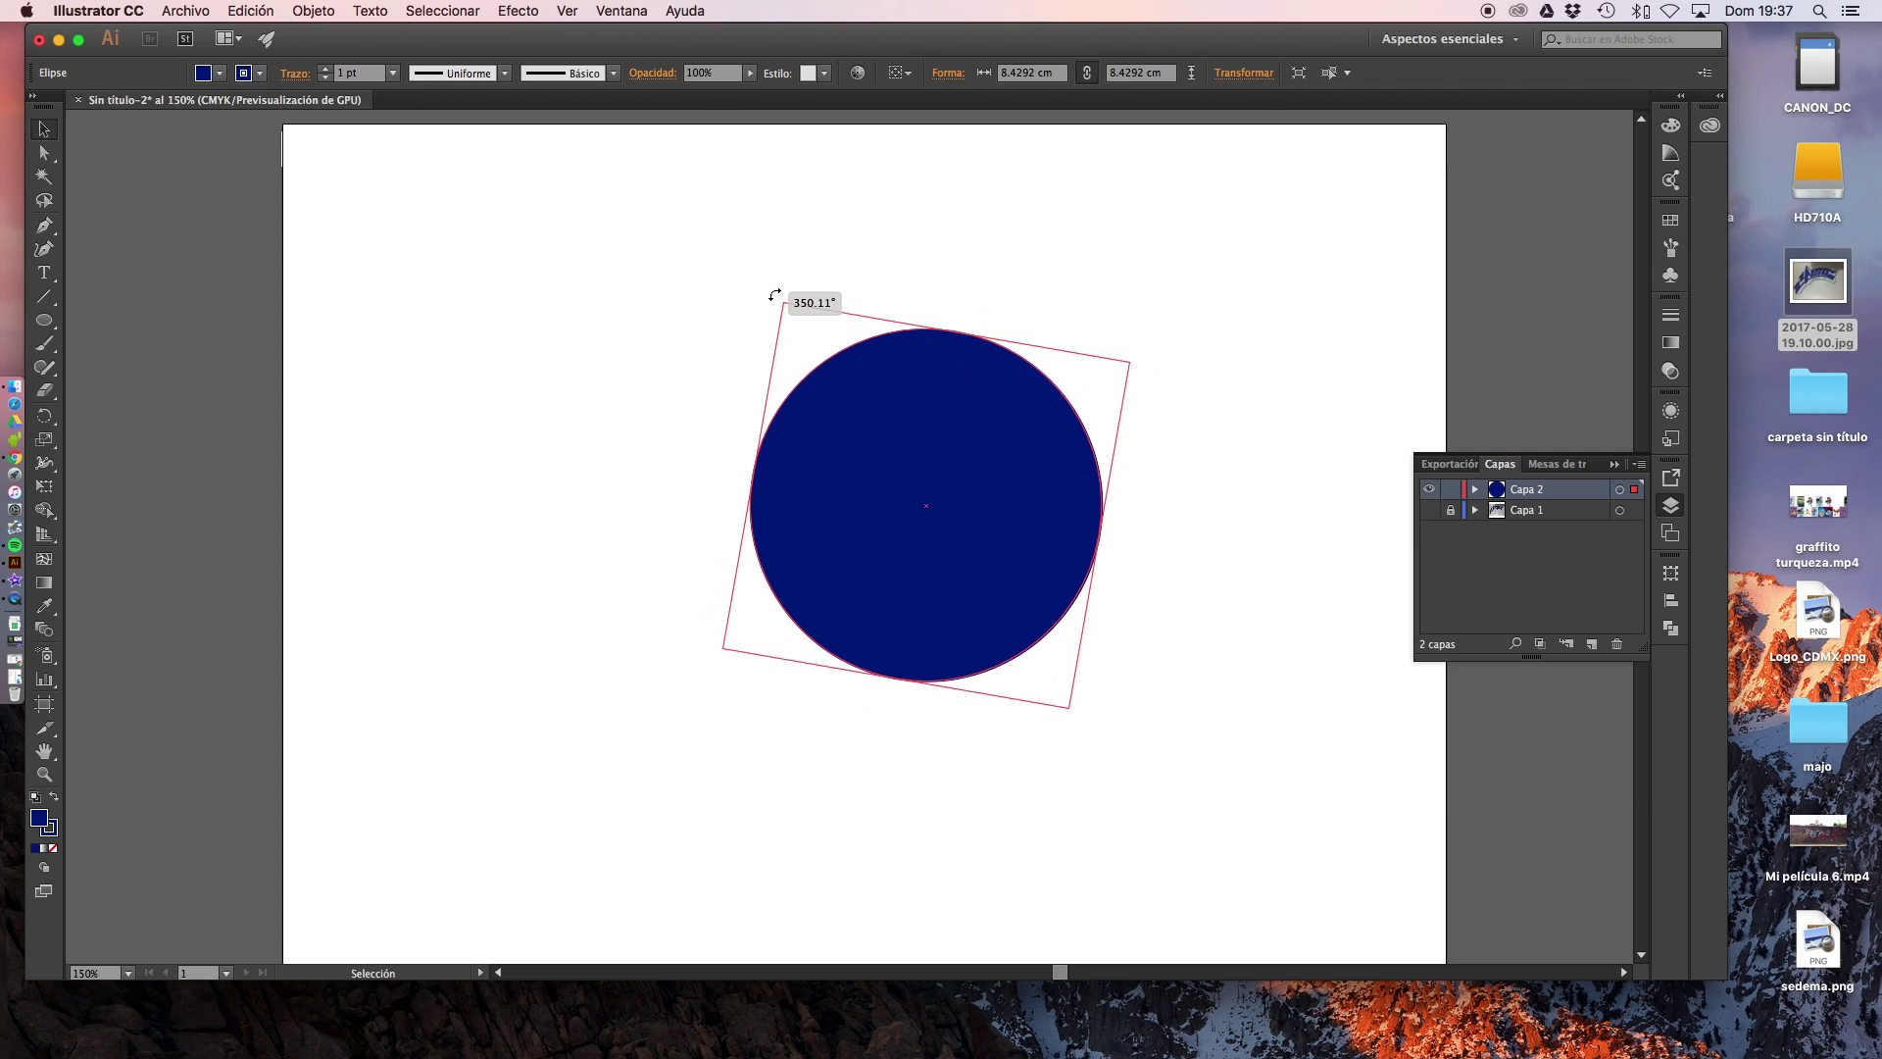
{"action": "left_click_drag", "start_coordinate": [749, 332], "coordinate": [749, 333]}
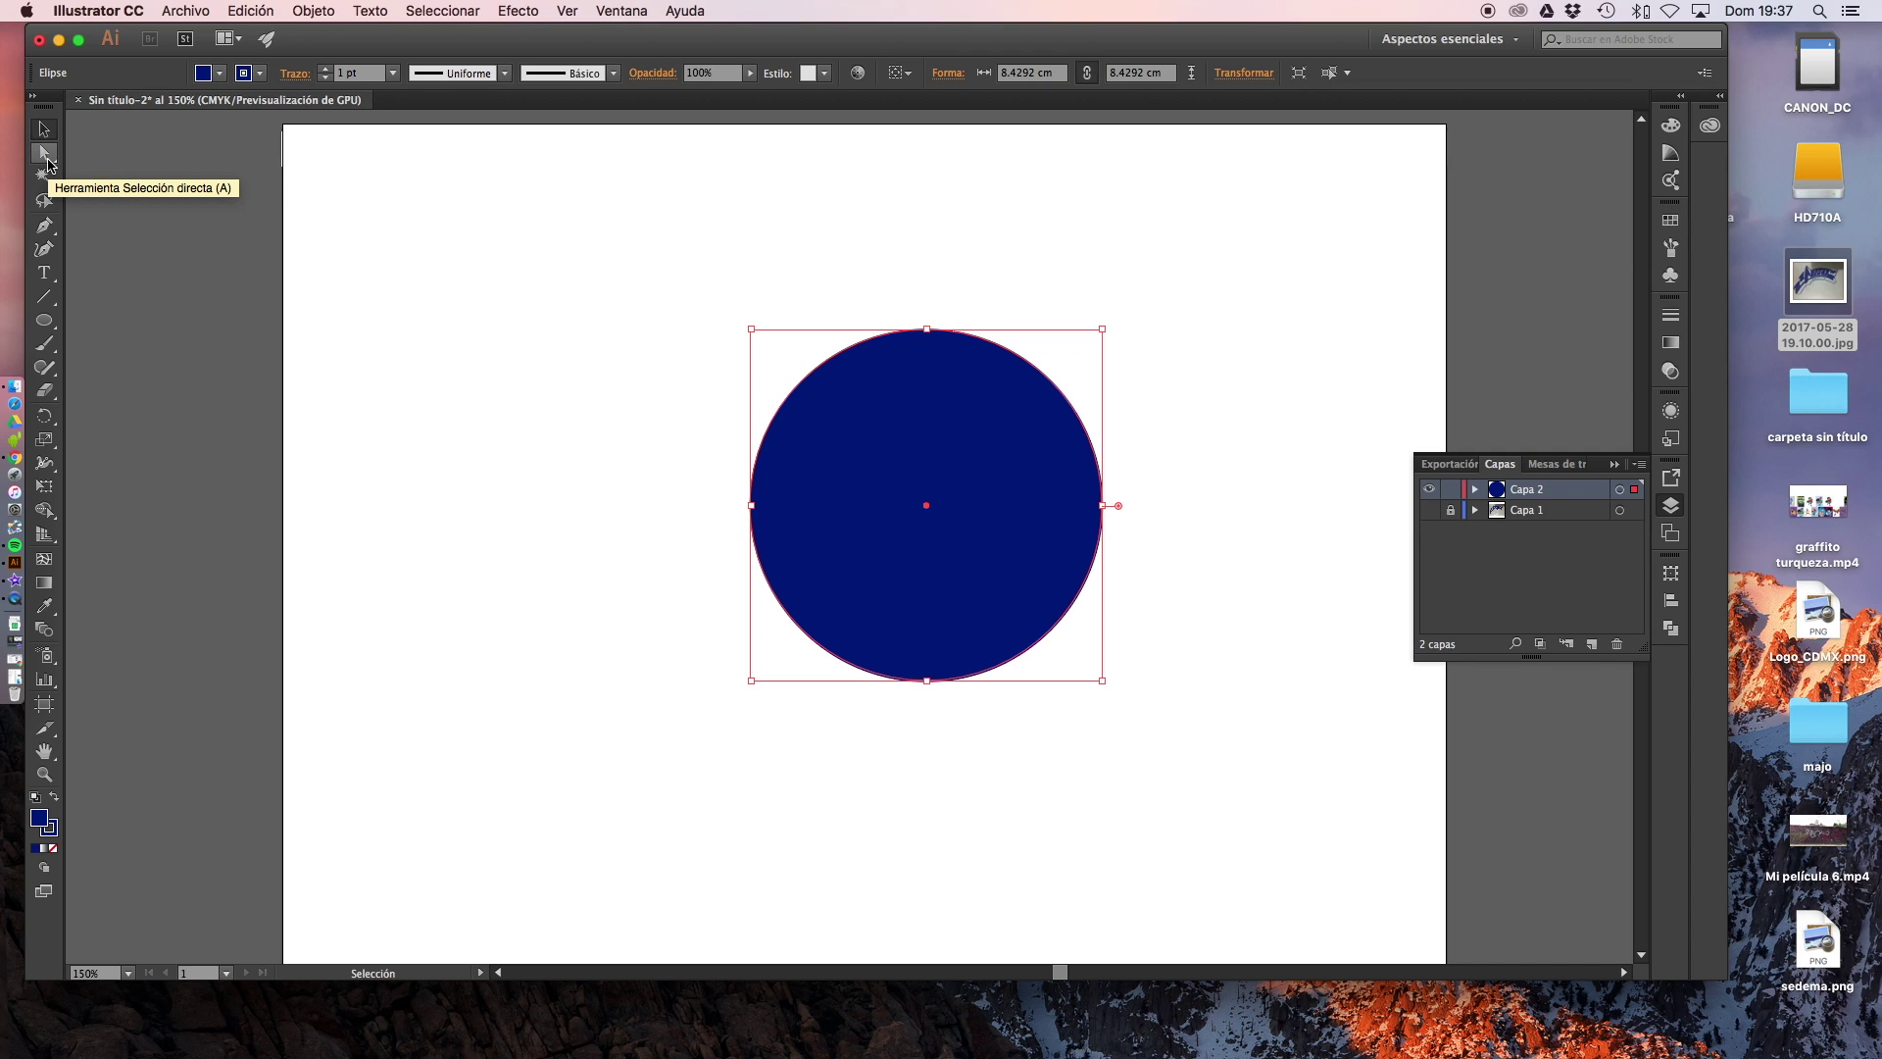
{"action": "left_click", "coordinate": [44, 154]}
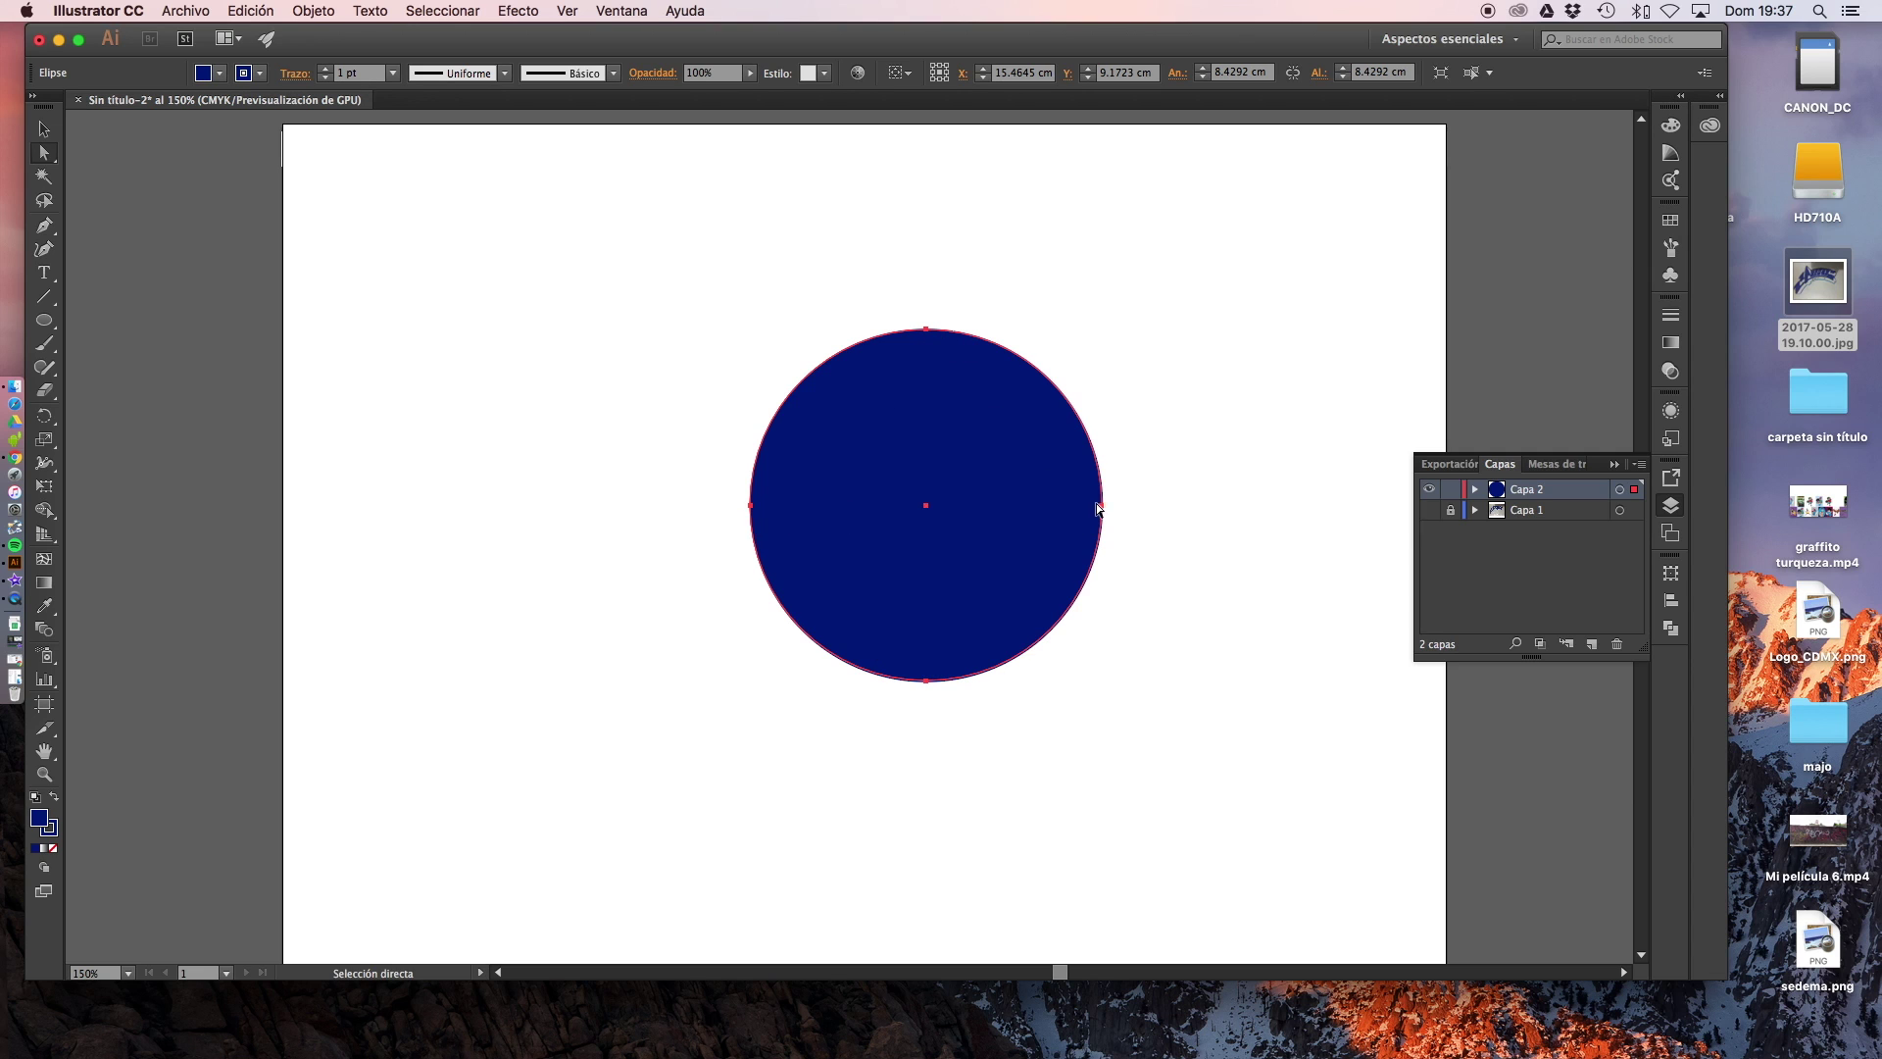
{"action": "left_click", "coordinate": [446, 431]}
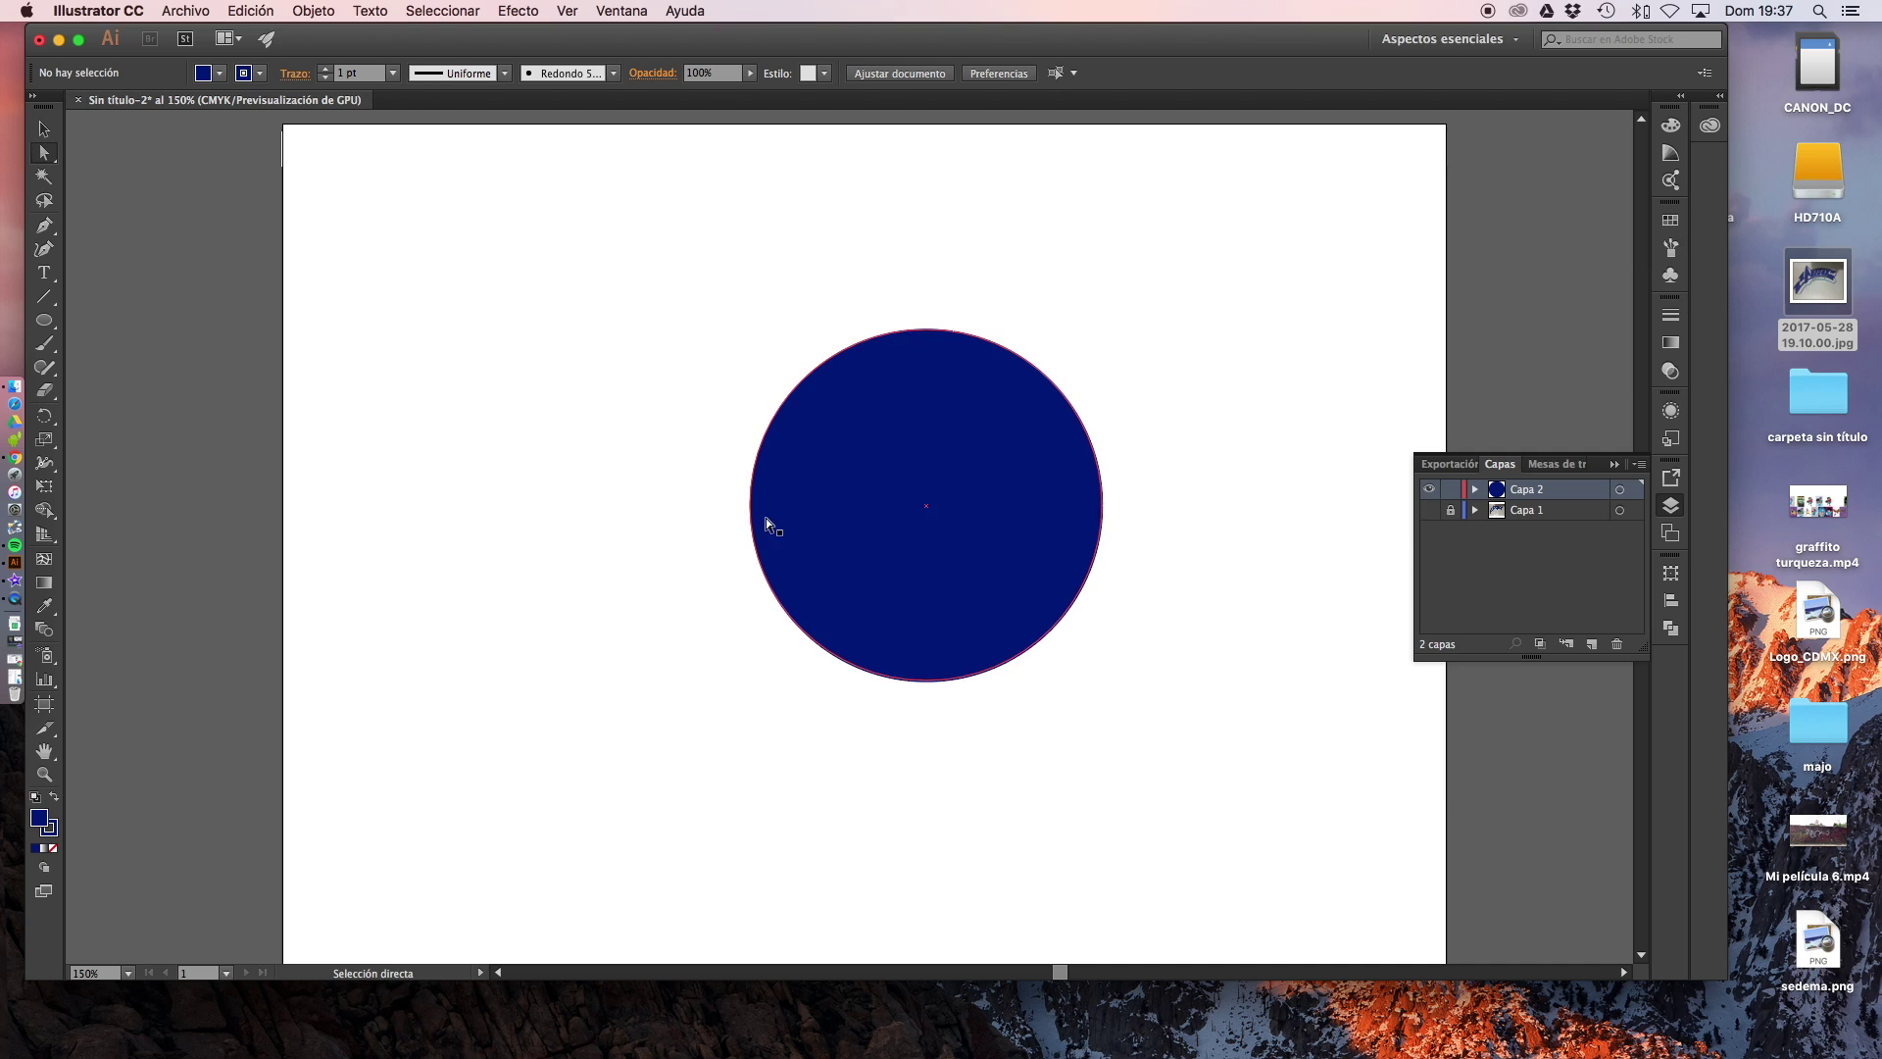
{"action": "left_click", "coordinate": [43, 130]}
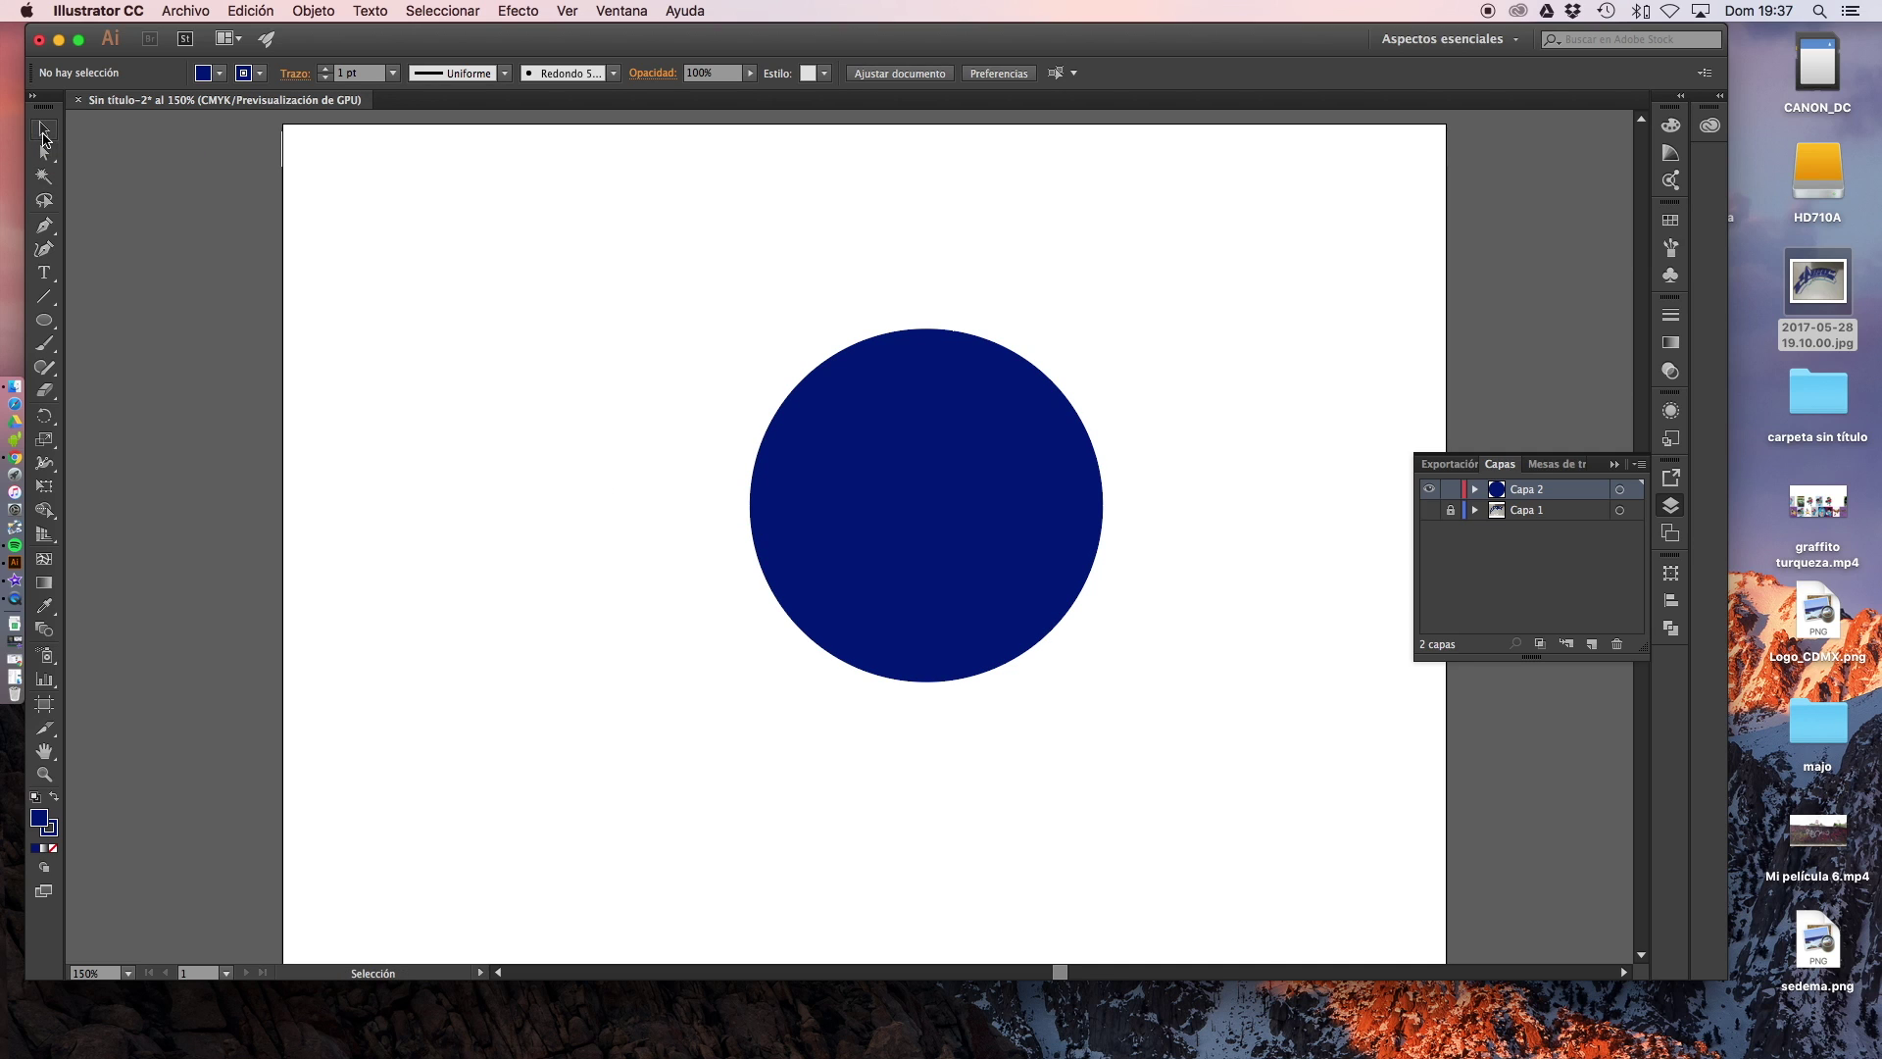
{"action": "left_click", "coordinate": [838, 443]}
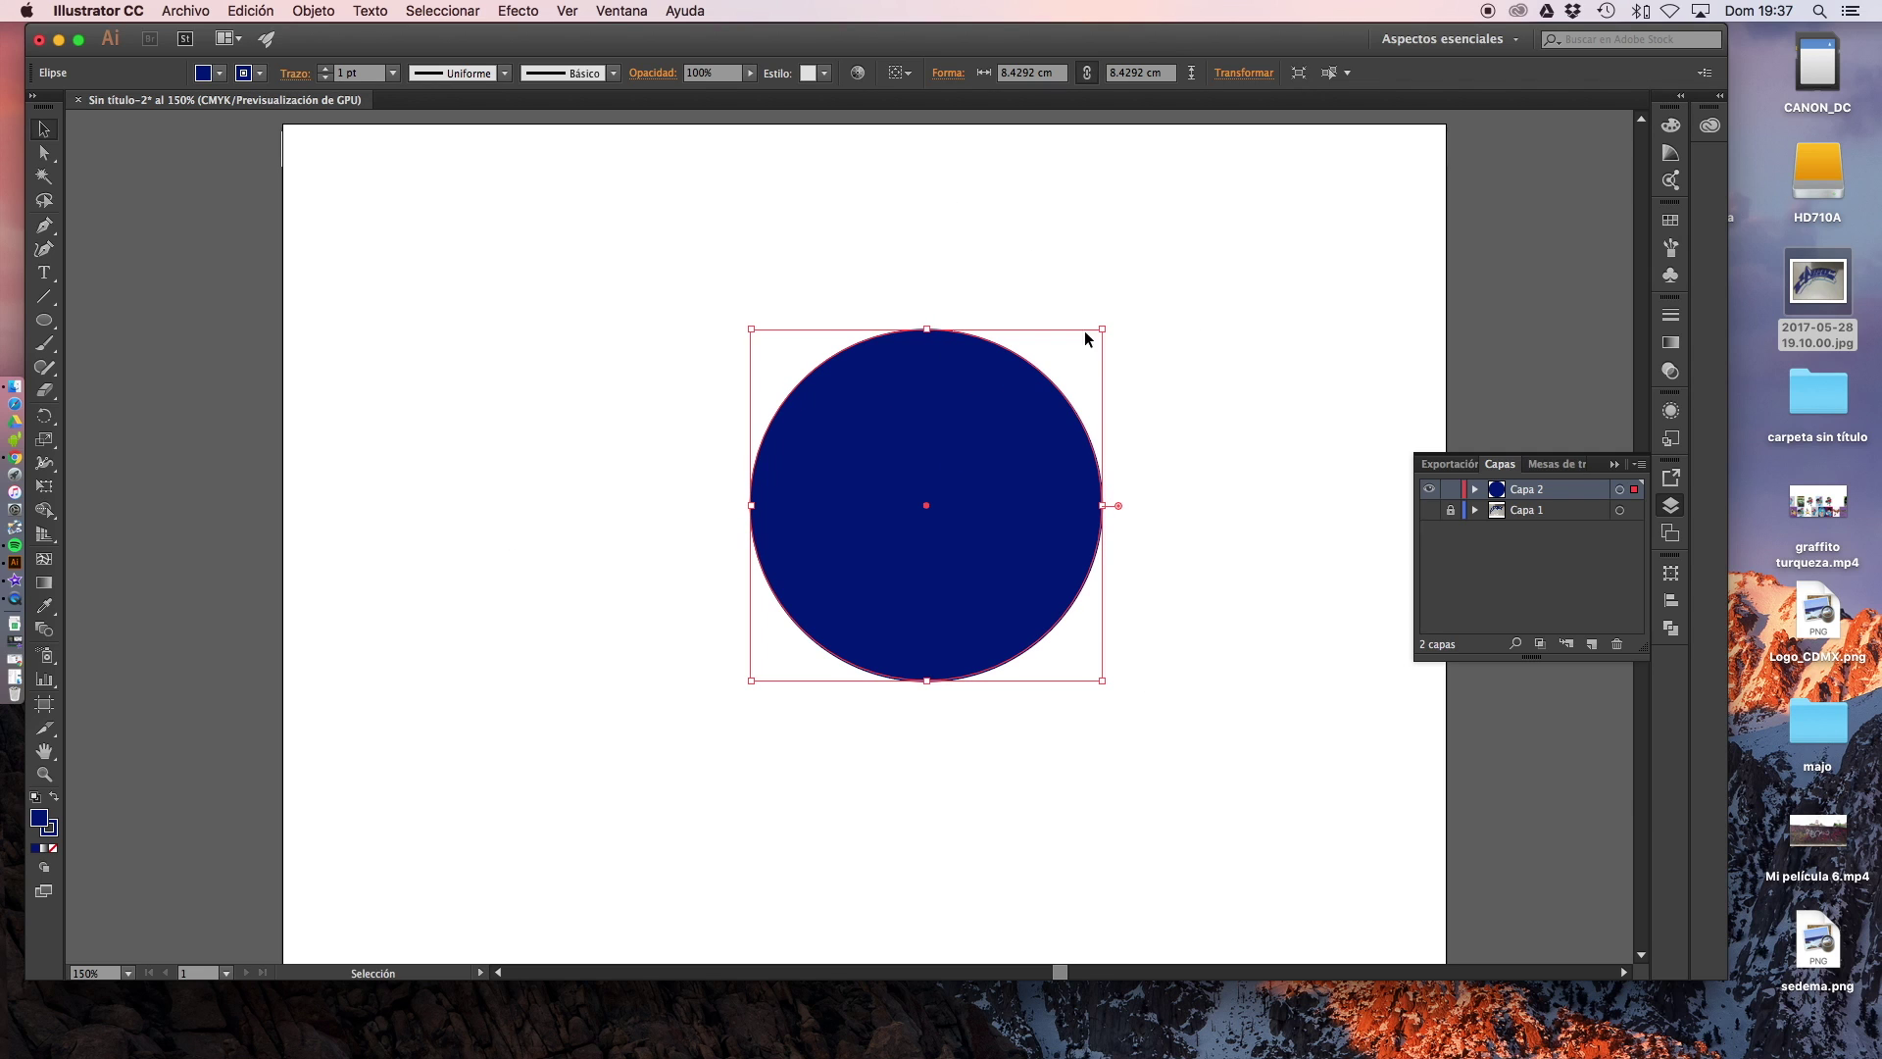
{"action": "left_click", "coordinate": [44, 155]}
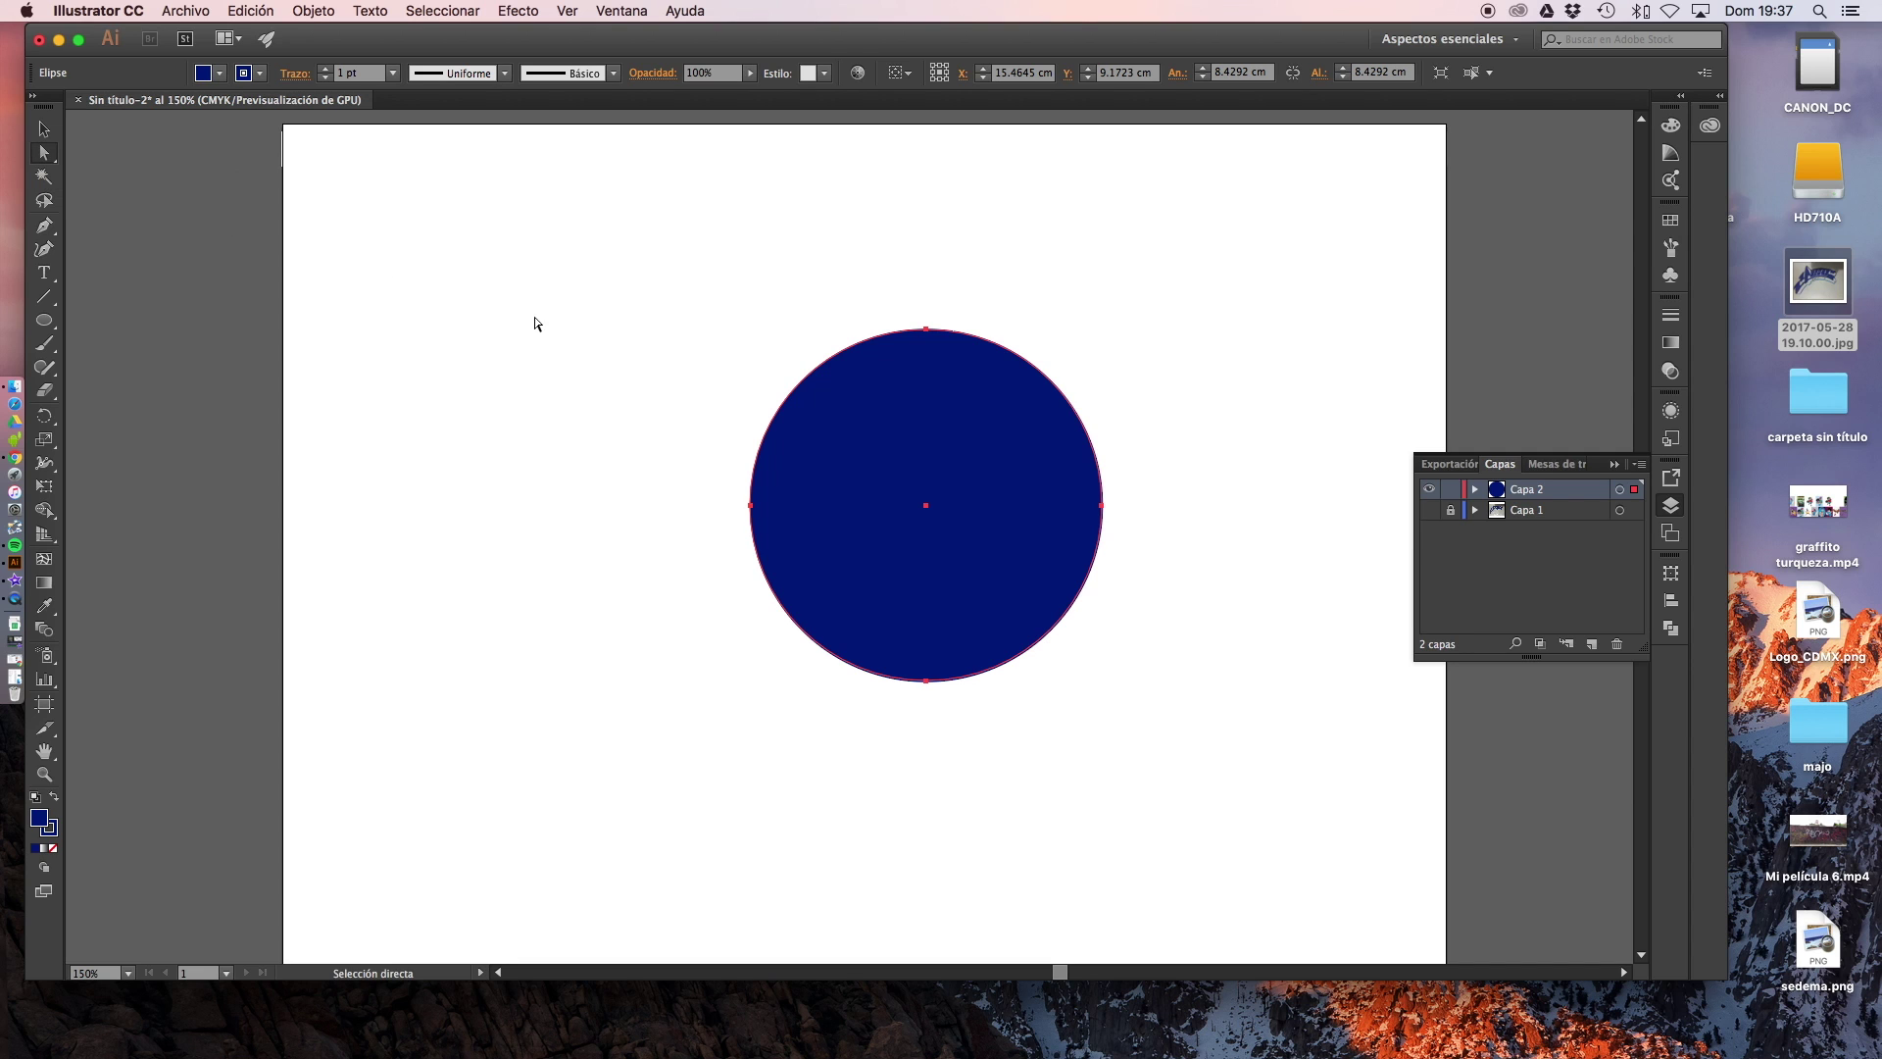
{"action": "left_click", "coordinate": [661, 495]}
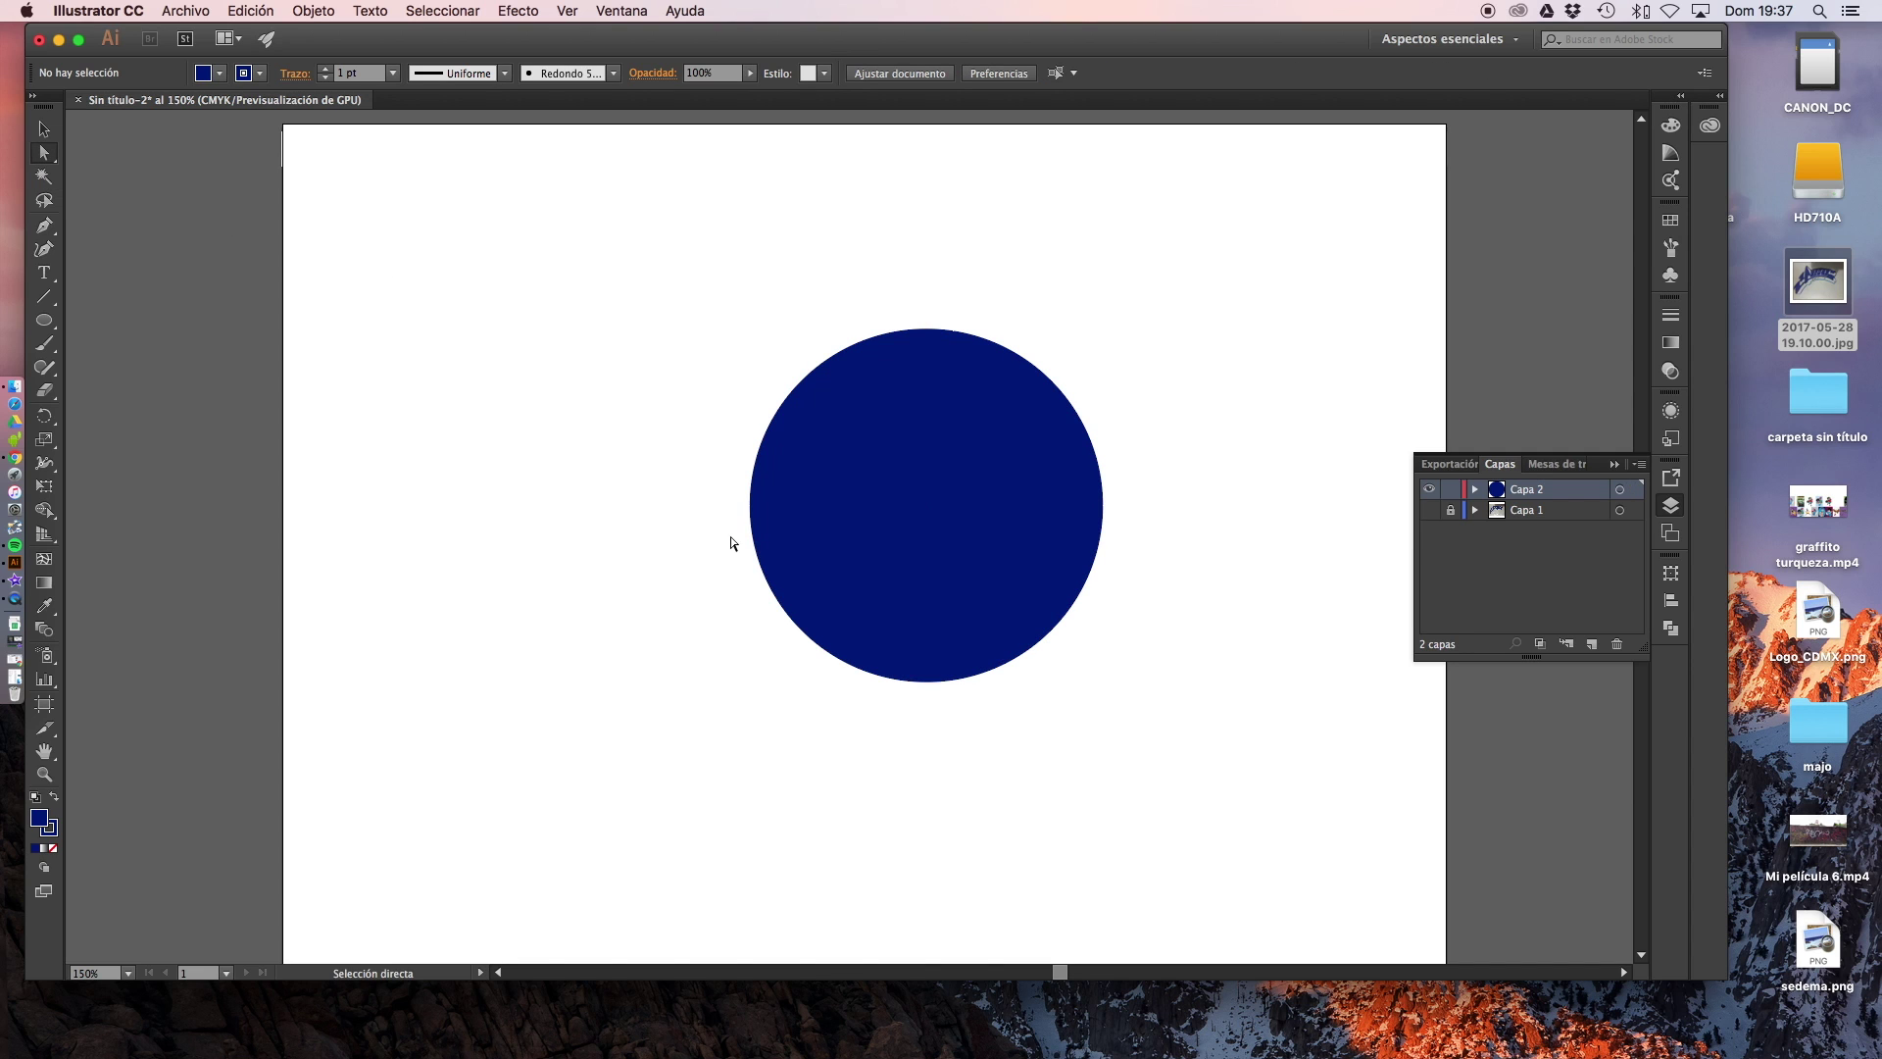
{"action": "left_click", "coordinate": [887, 516]}
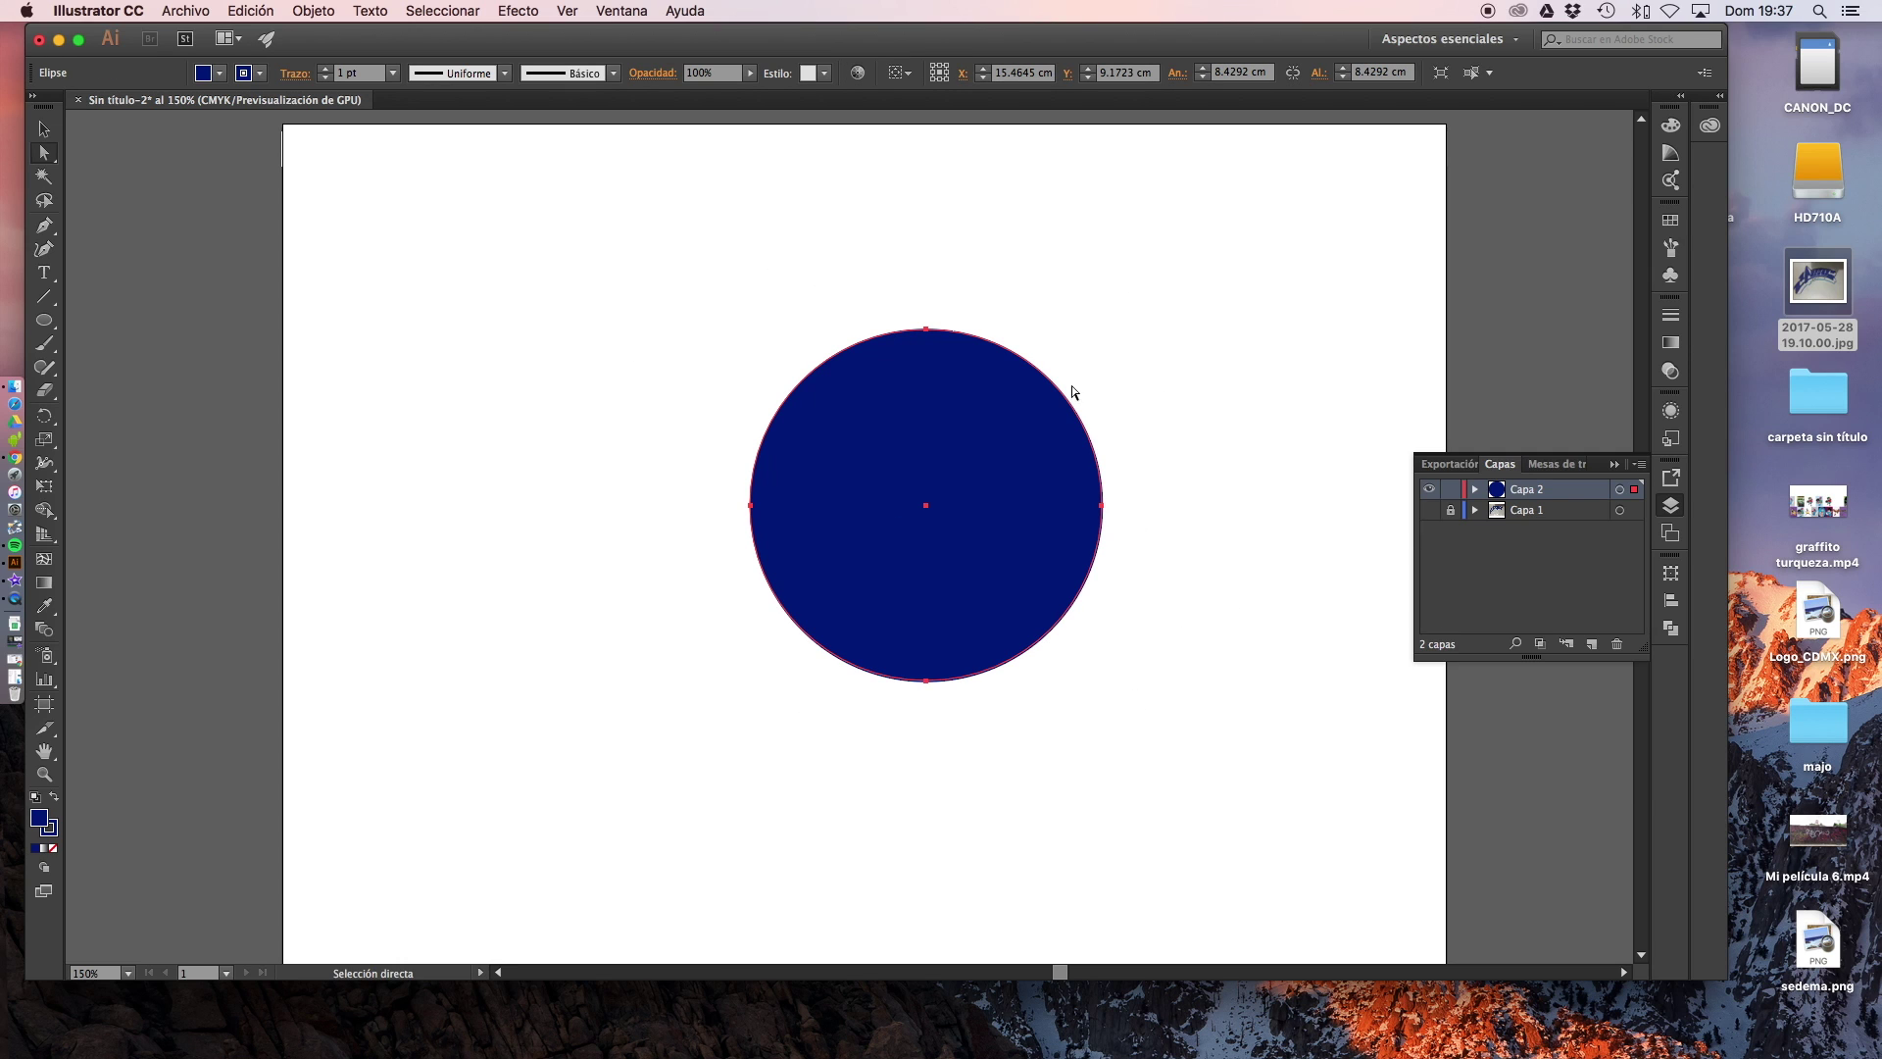
{"action": "left_click", "coordinate": [927, 329]}
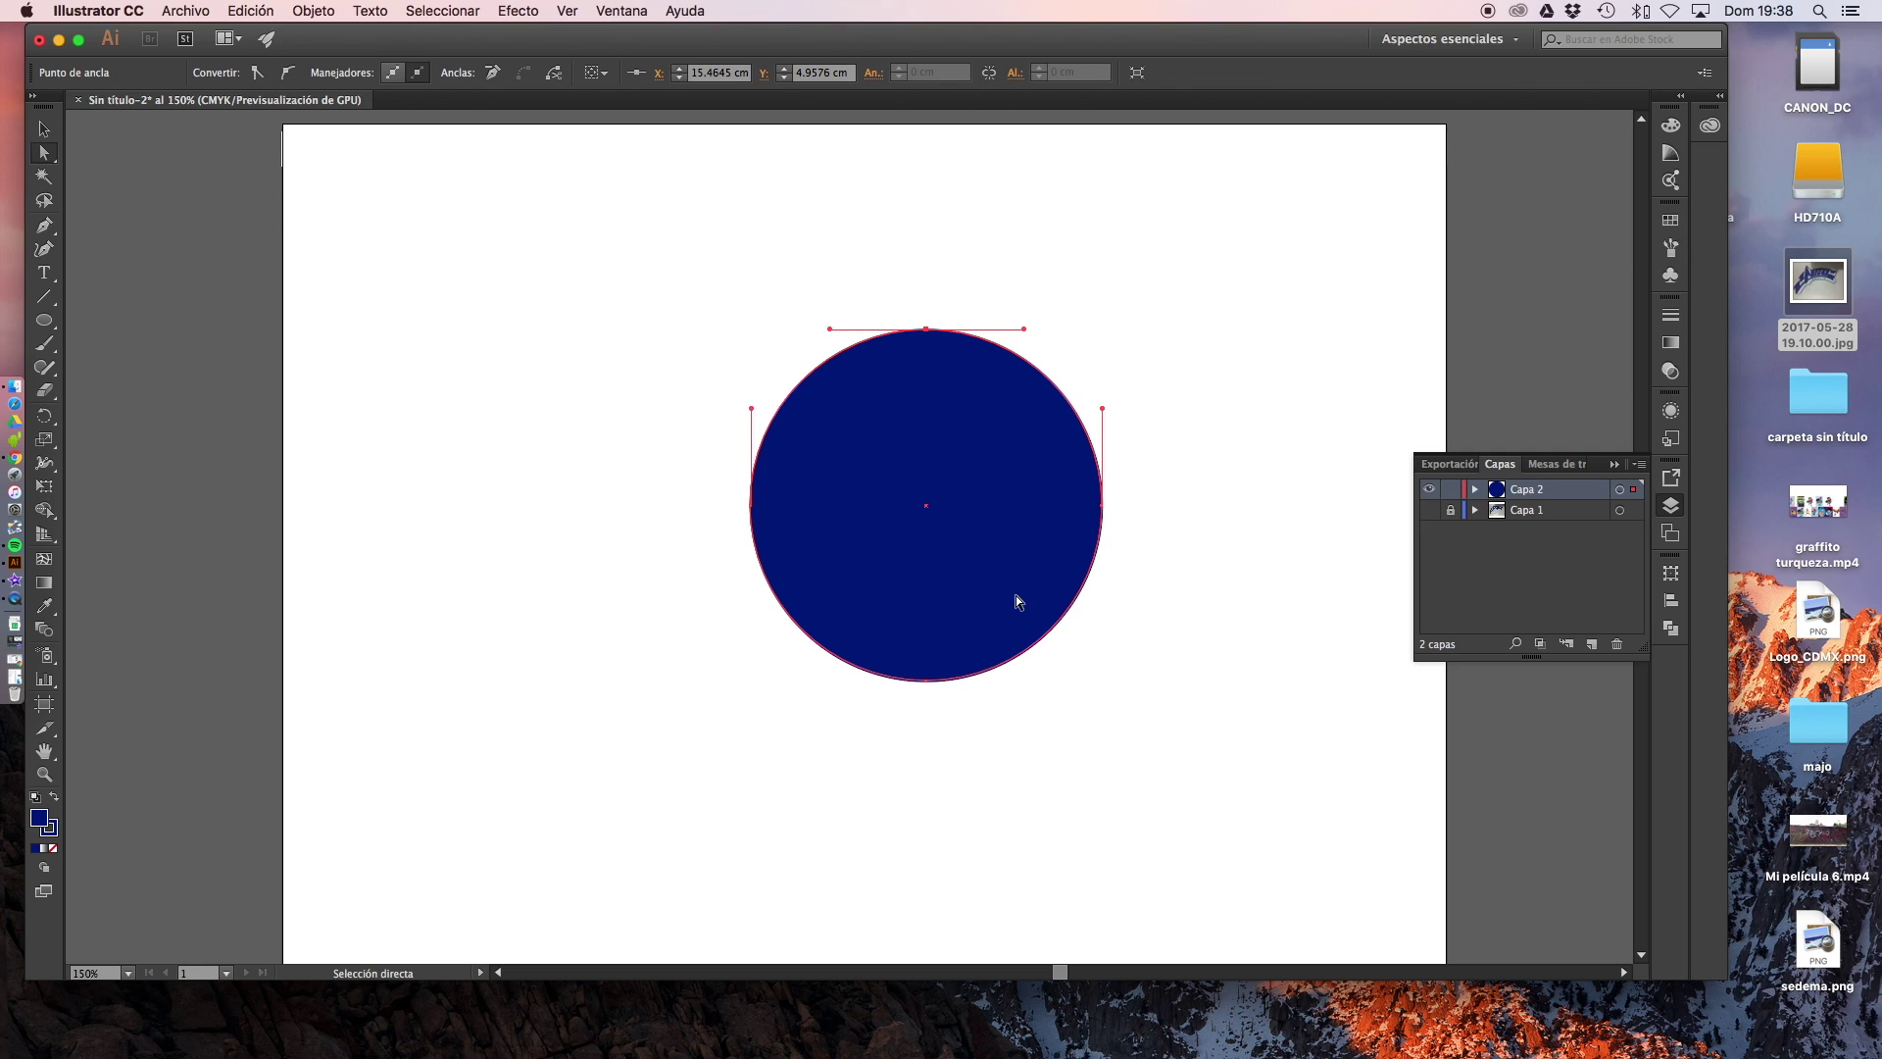
{"action": "left_click", "coordinate": [925, 680]}
{"action": "left_click", "coordinate": [751, 506]}
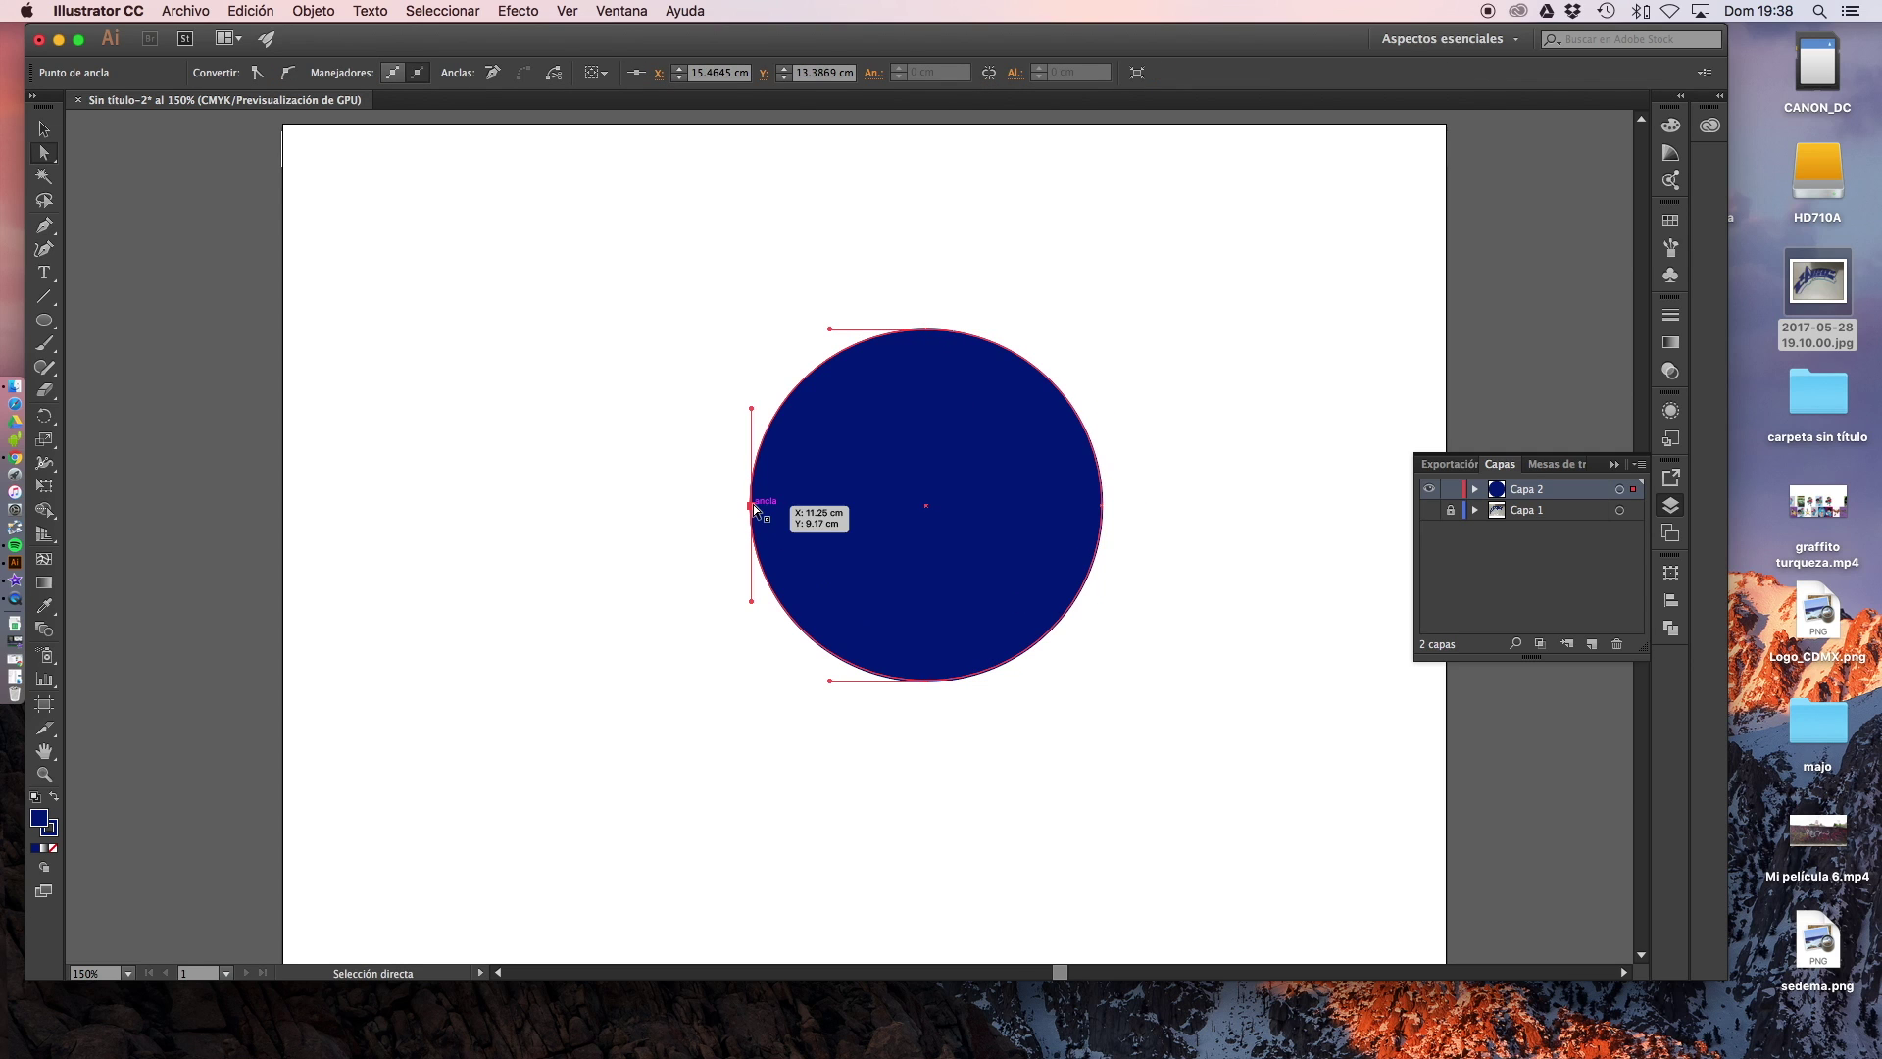
{"action": "left_click", "coordinate": [1177, 331]}
{"action": "left_click", "coordinate": [932, 371]}
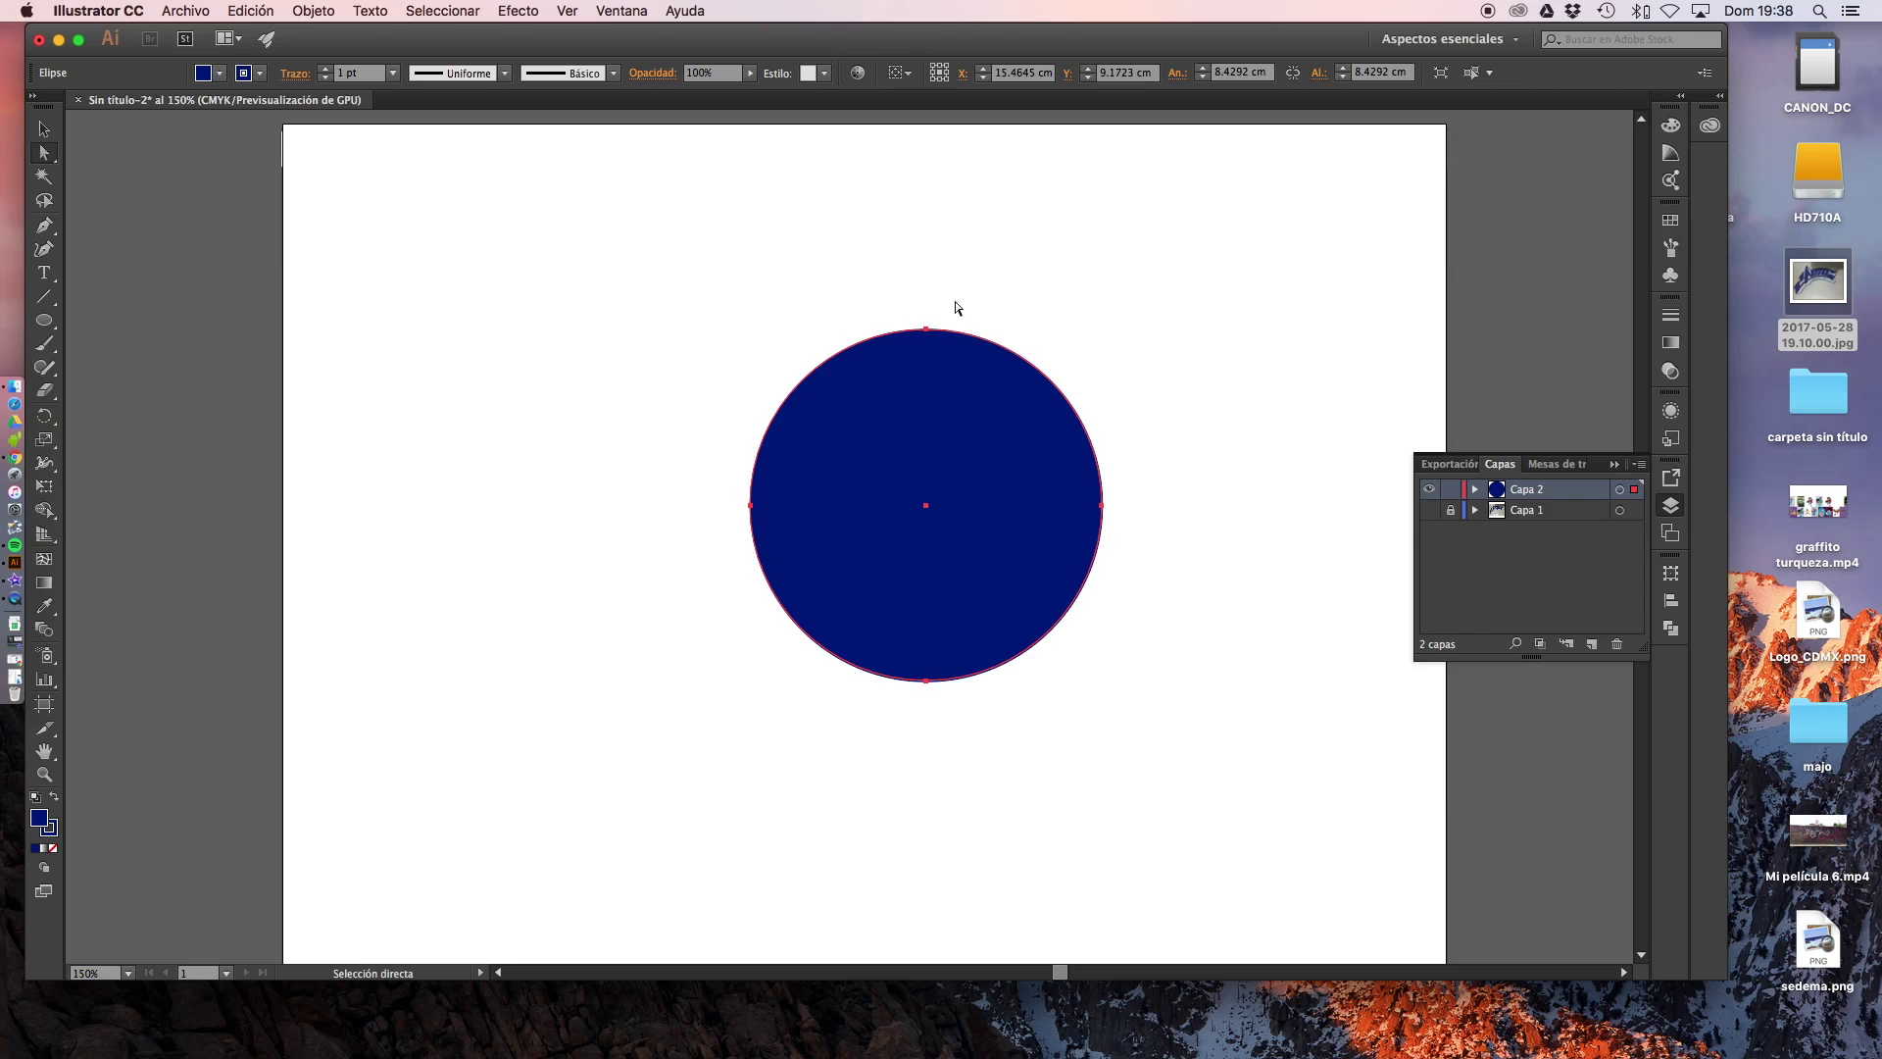
{"action": "left_click", "coordinate": [957, 303]}
{"action": "left_click", "coordinate": [926, 332]}
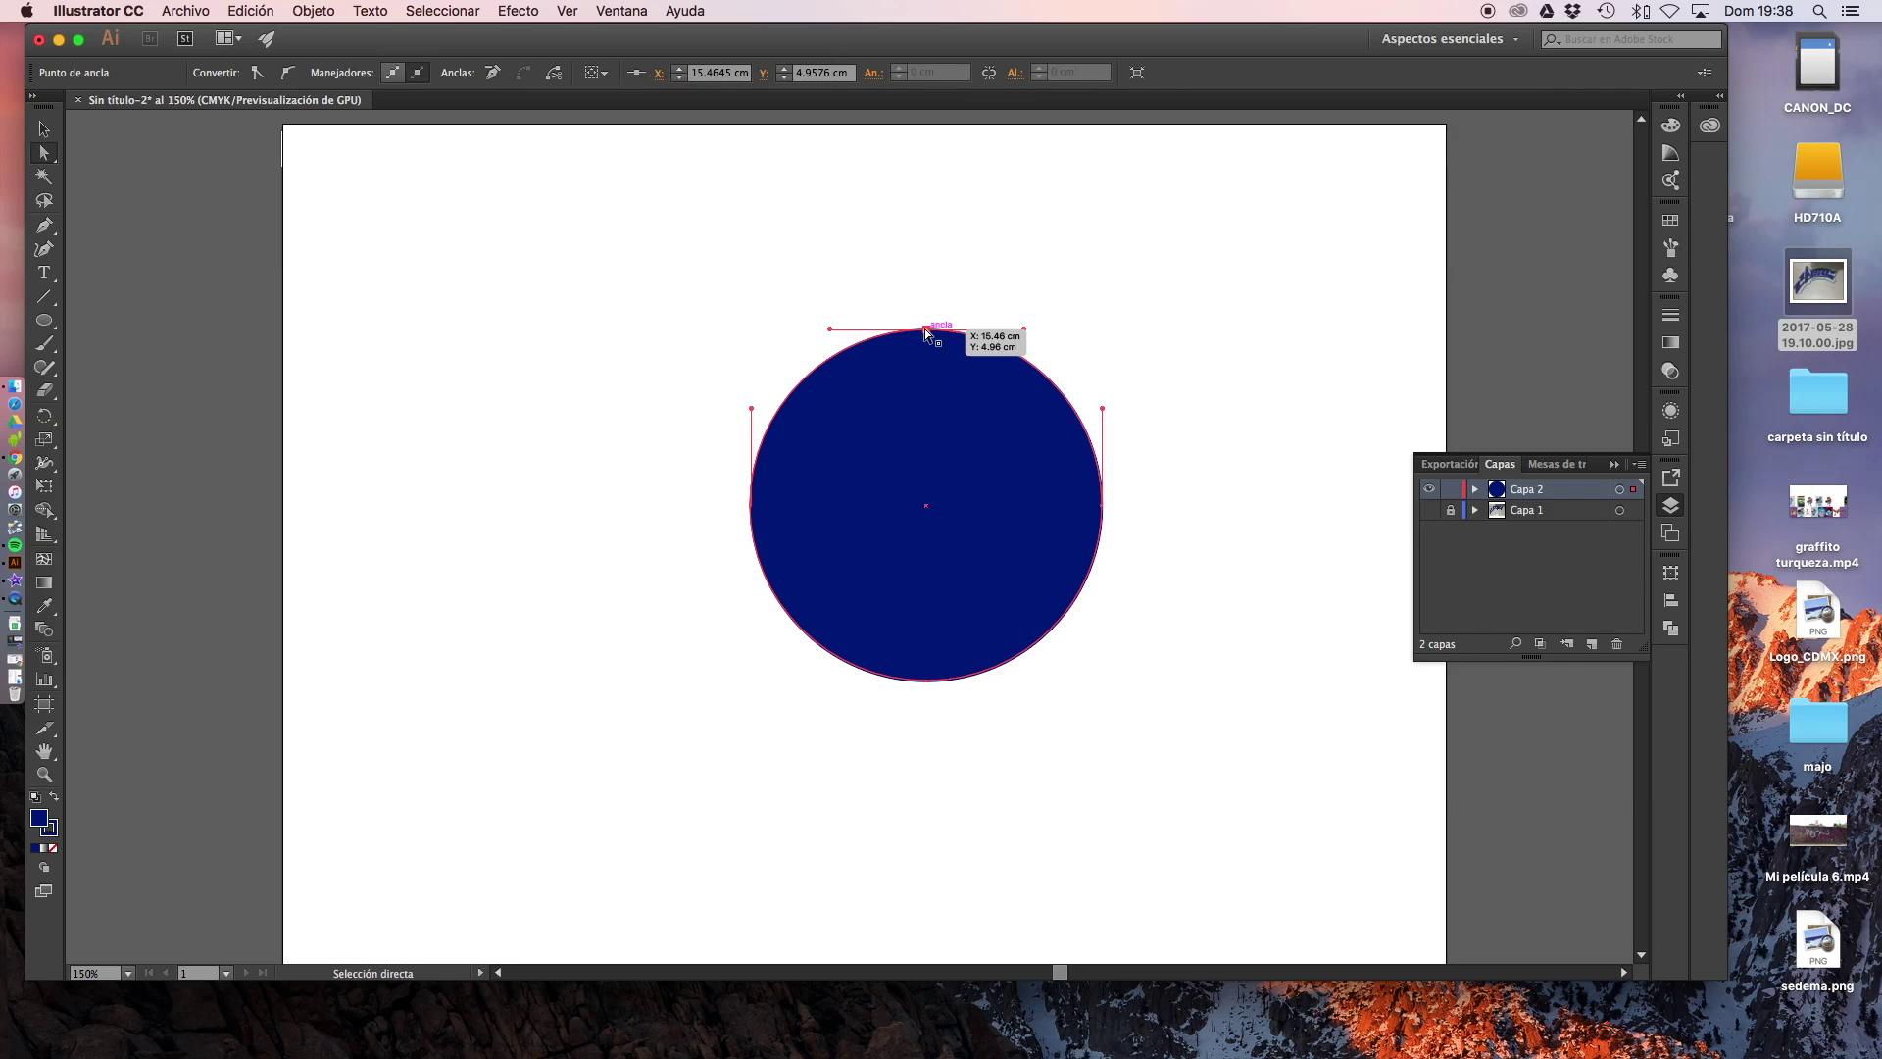
{"action": "left_click_drag", "start_coordinate": [925, 329], "coordinate": [929, 437]}
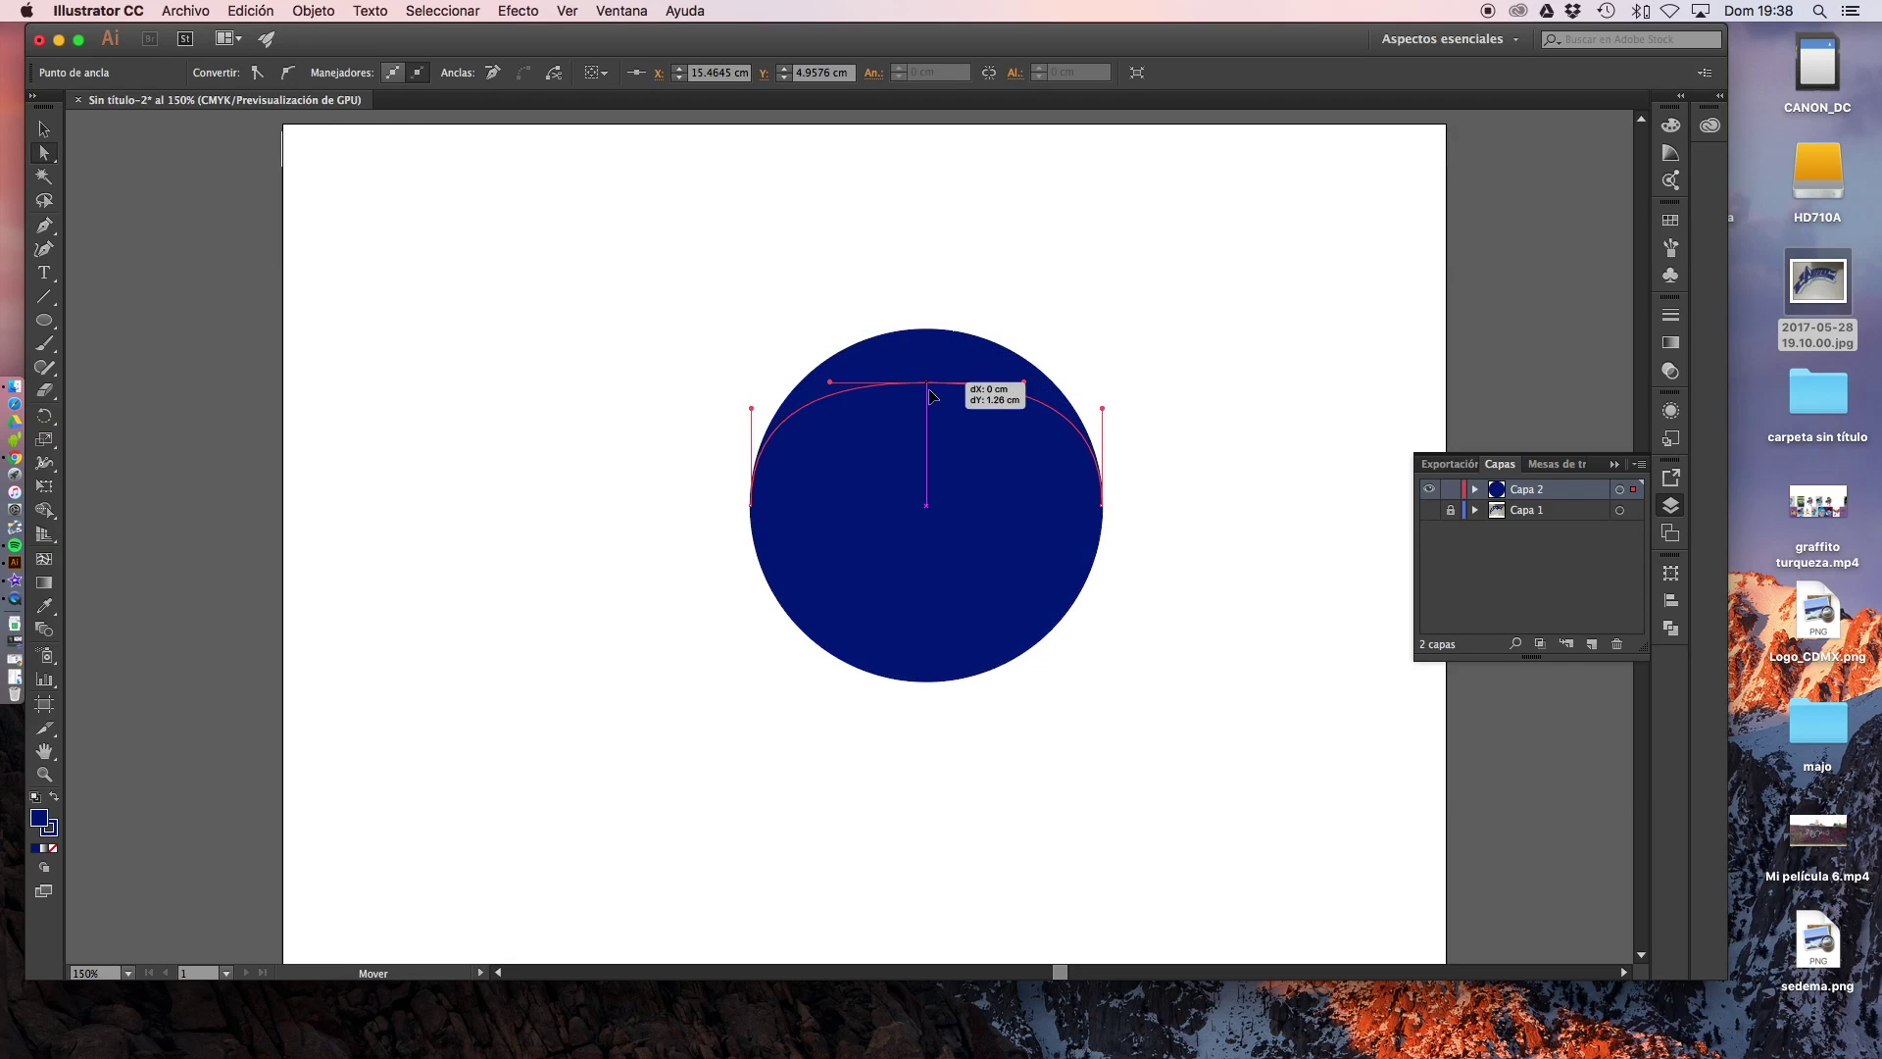
{"action": "left_click_drag", "start_coordinate": [929, 441], "coordinate": [1016, 587]}
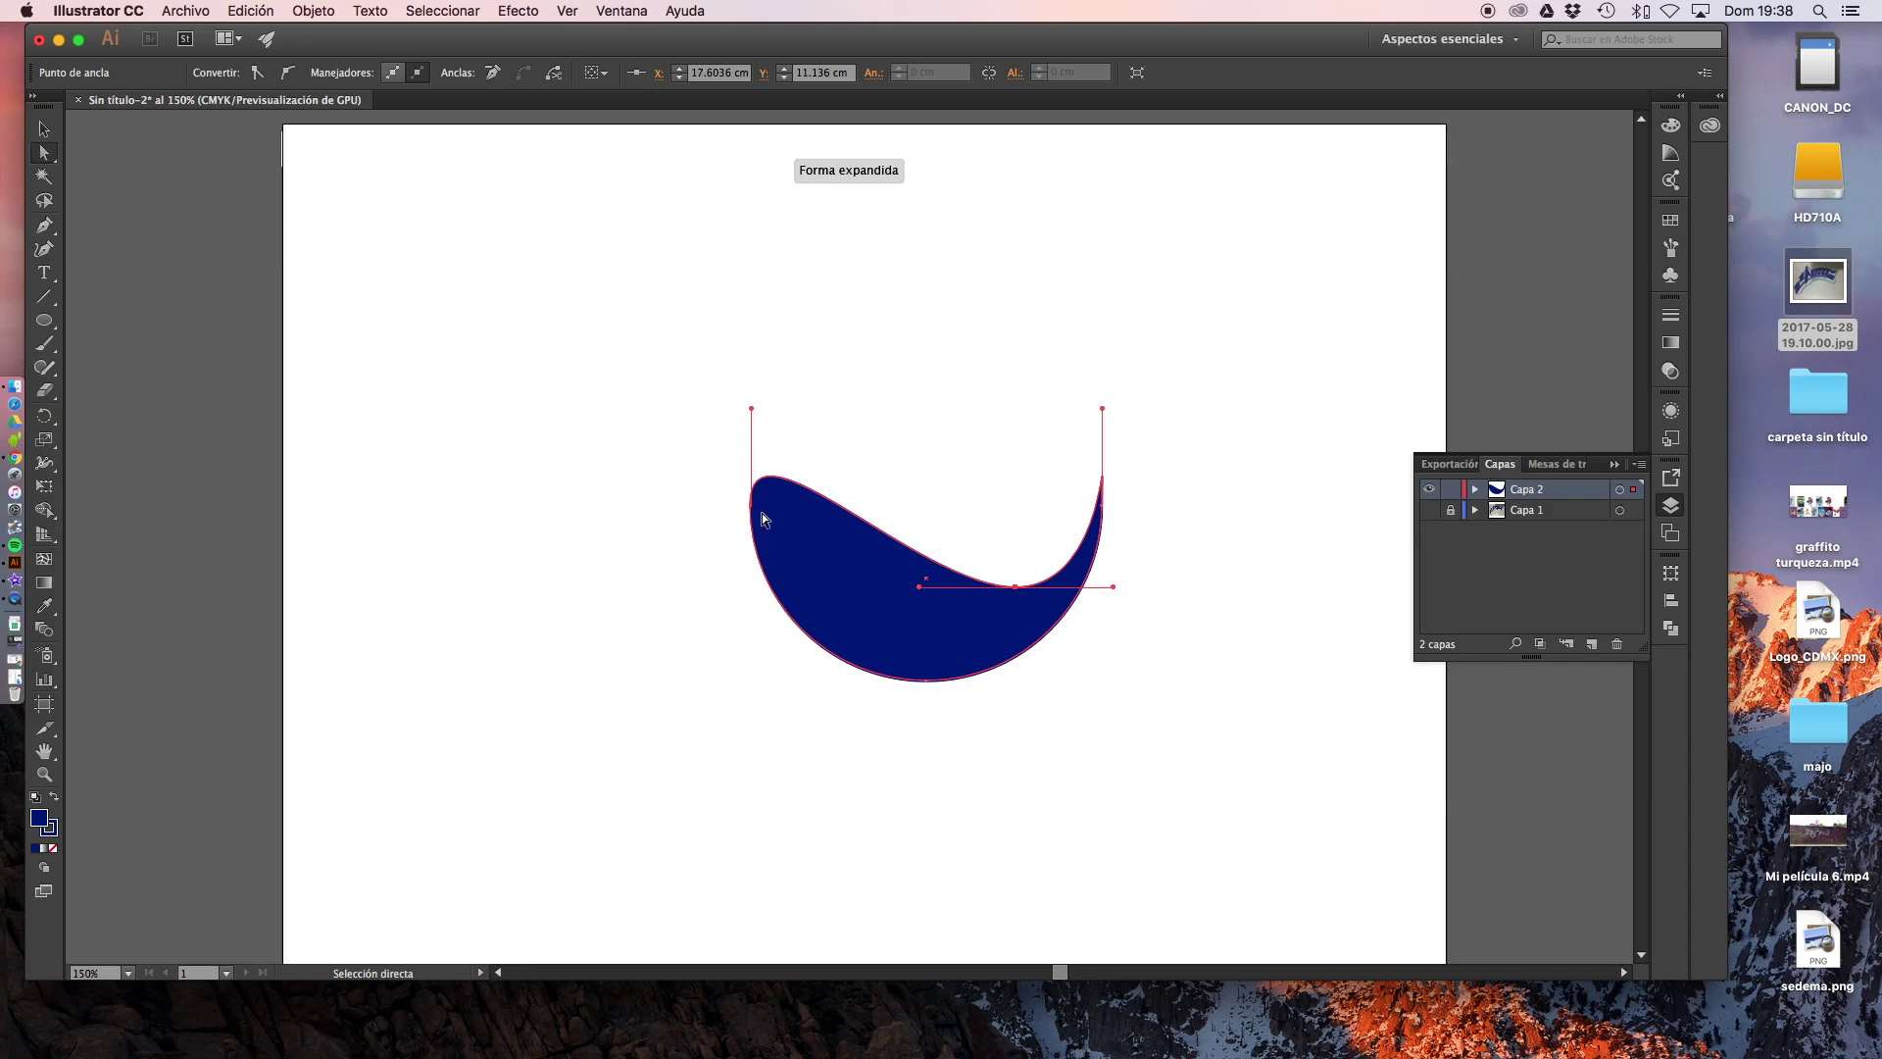
{"action": "left_click_drag", "start_coordinate": [752, 487], "coordinate": [953, 327]}
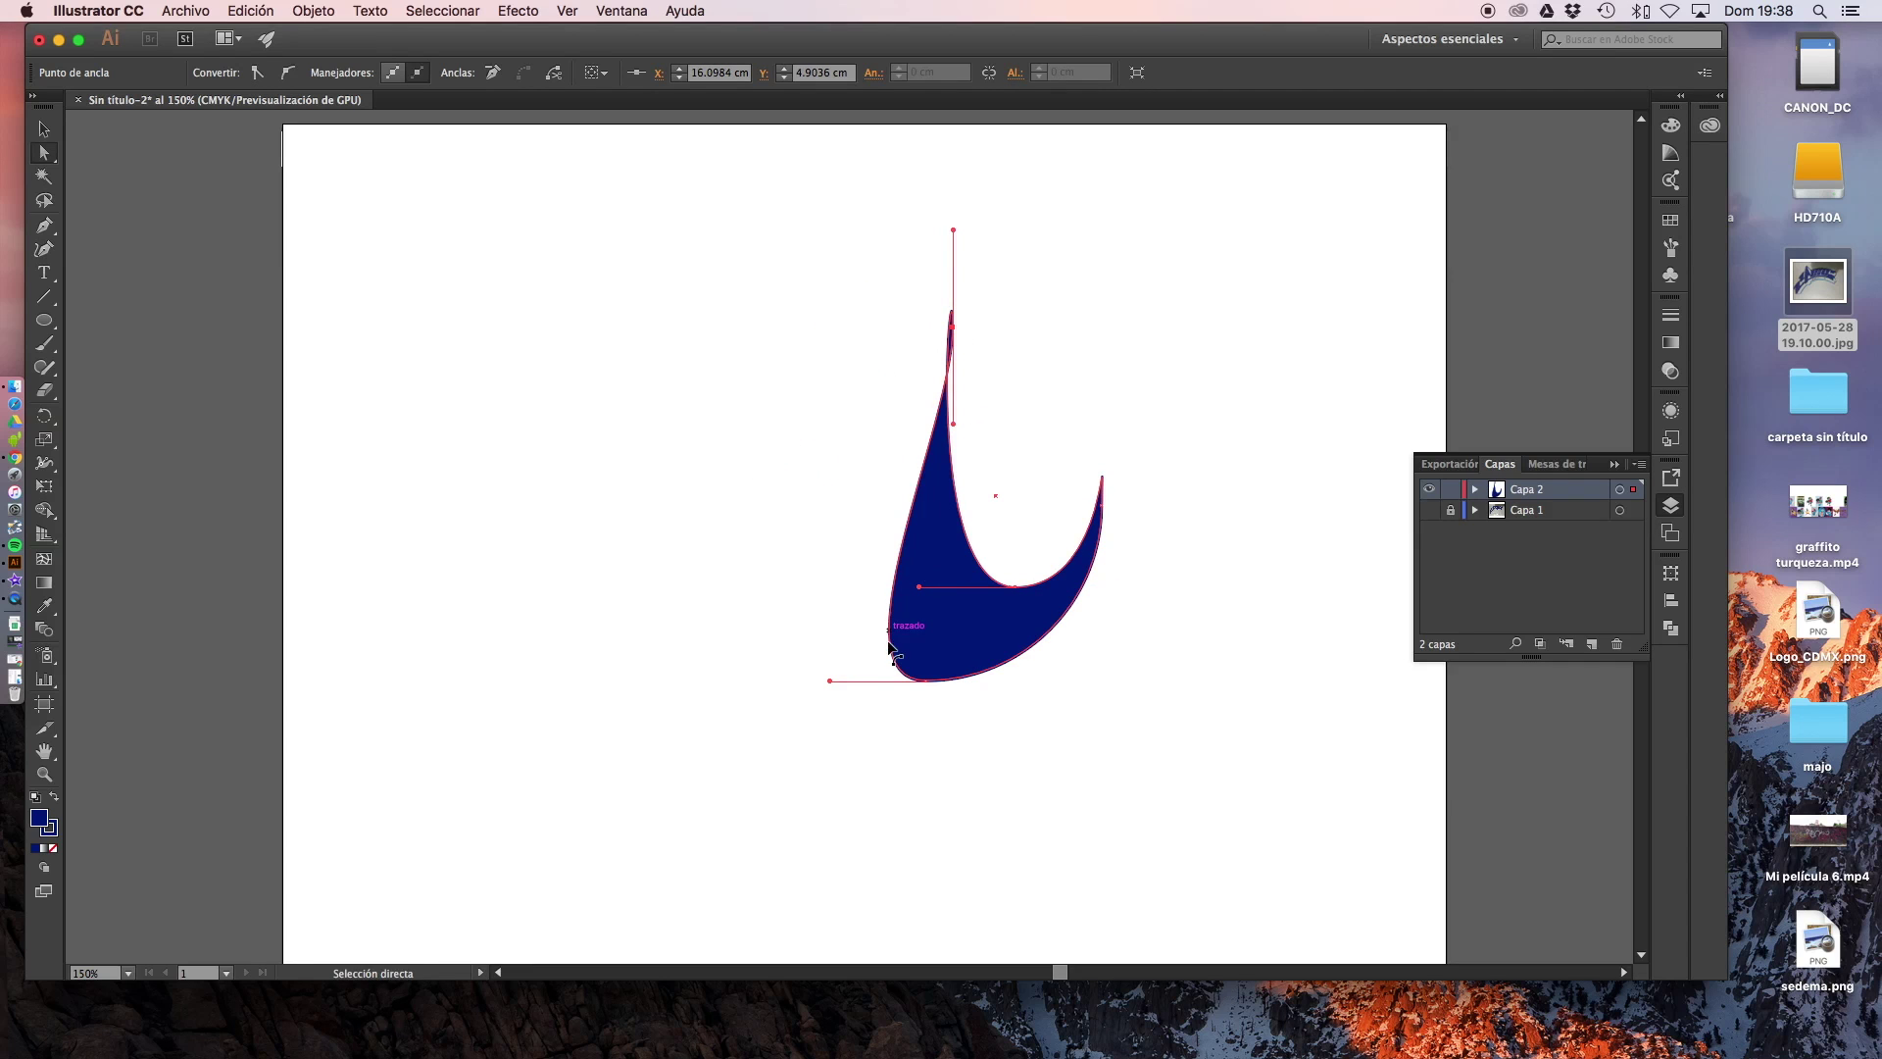
{"action": "left_click_drag", "start_coordinate": [925, 680], "coordinate": [745, 382]}
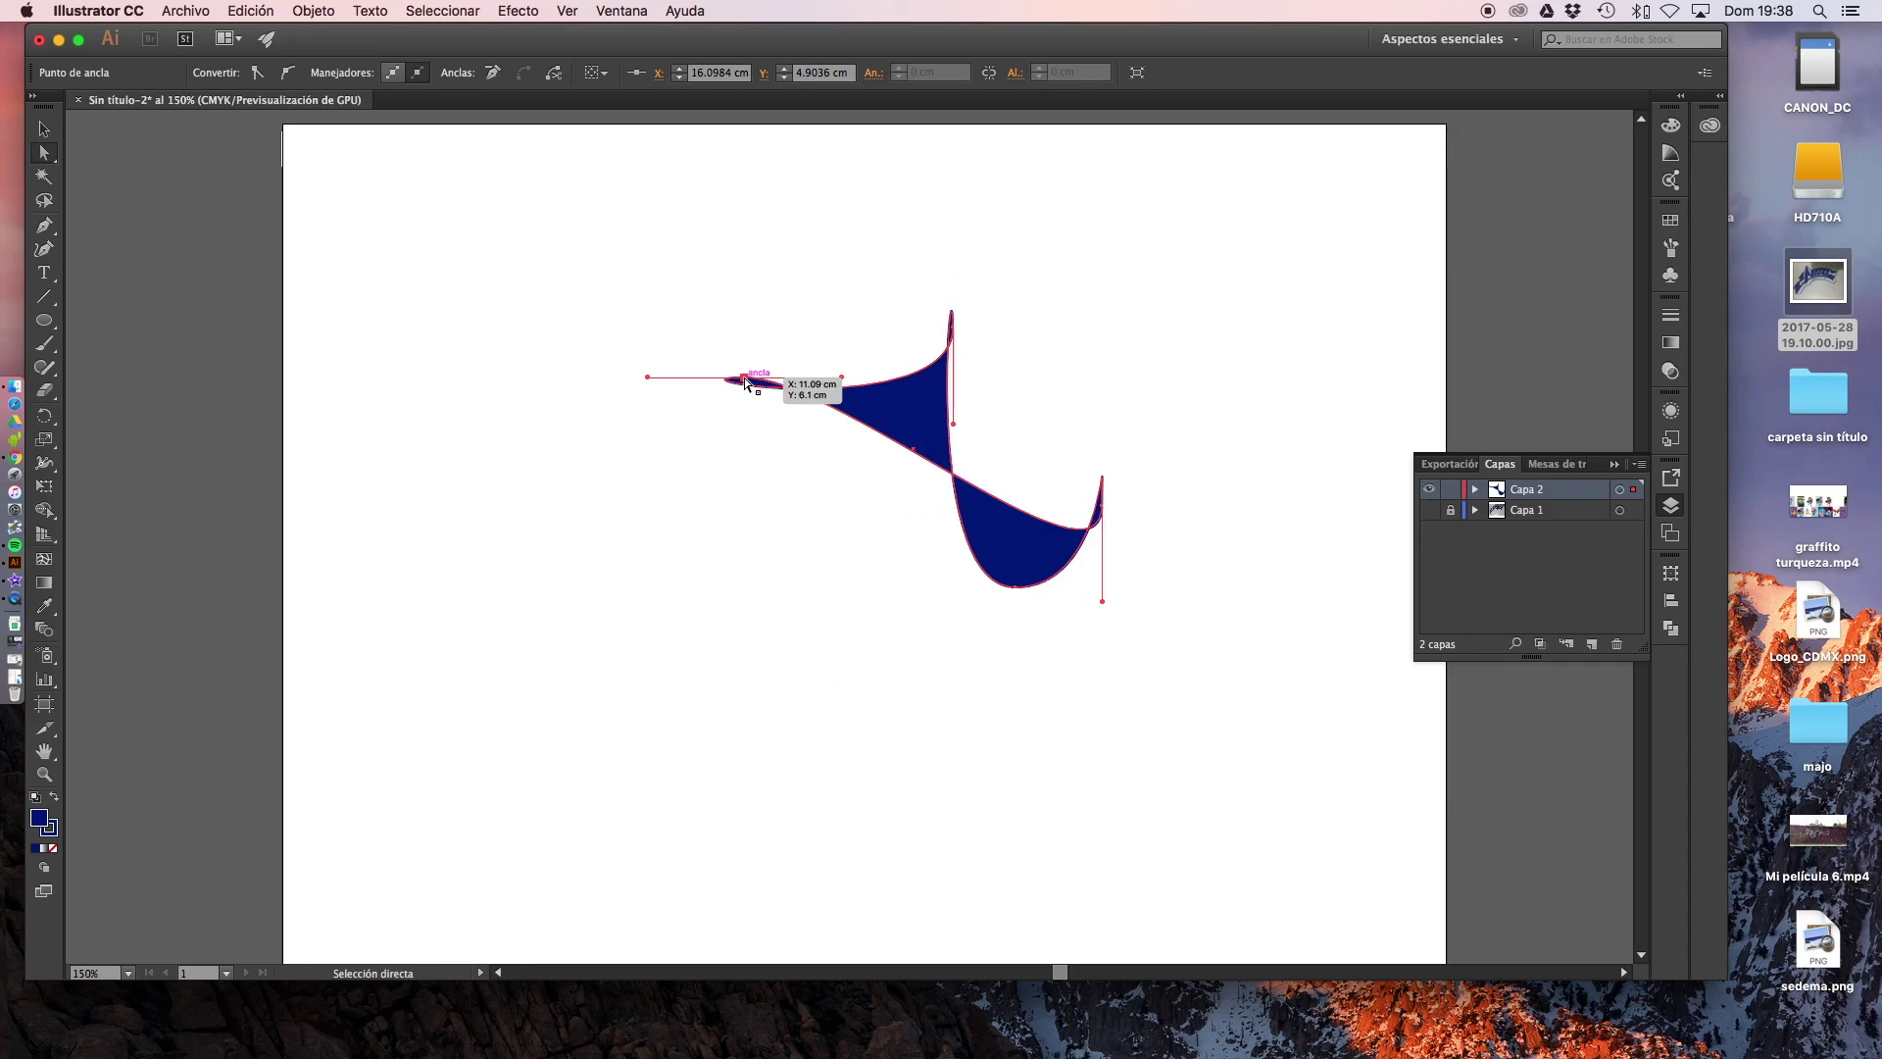
{"action": "left_click_drag", "start_coordinate": [1113, 490], "coordinate": [897, 539]}
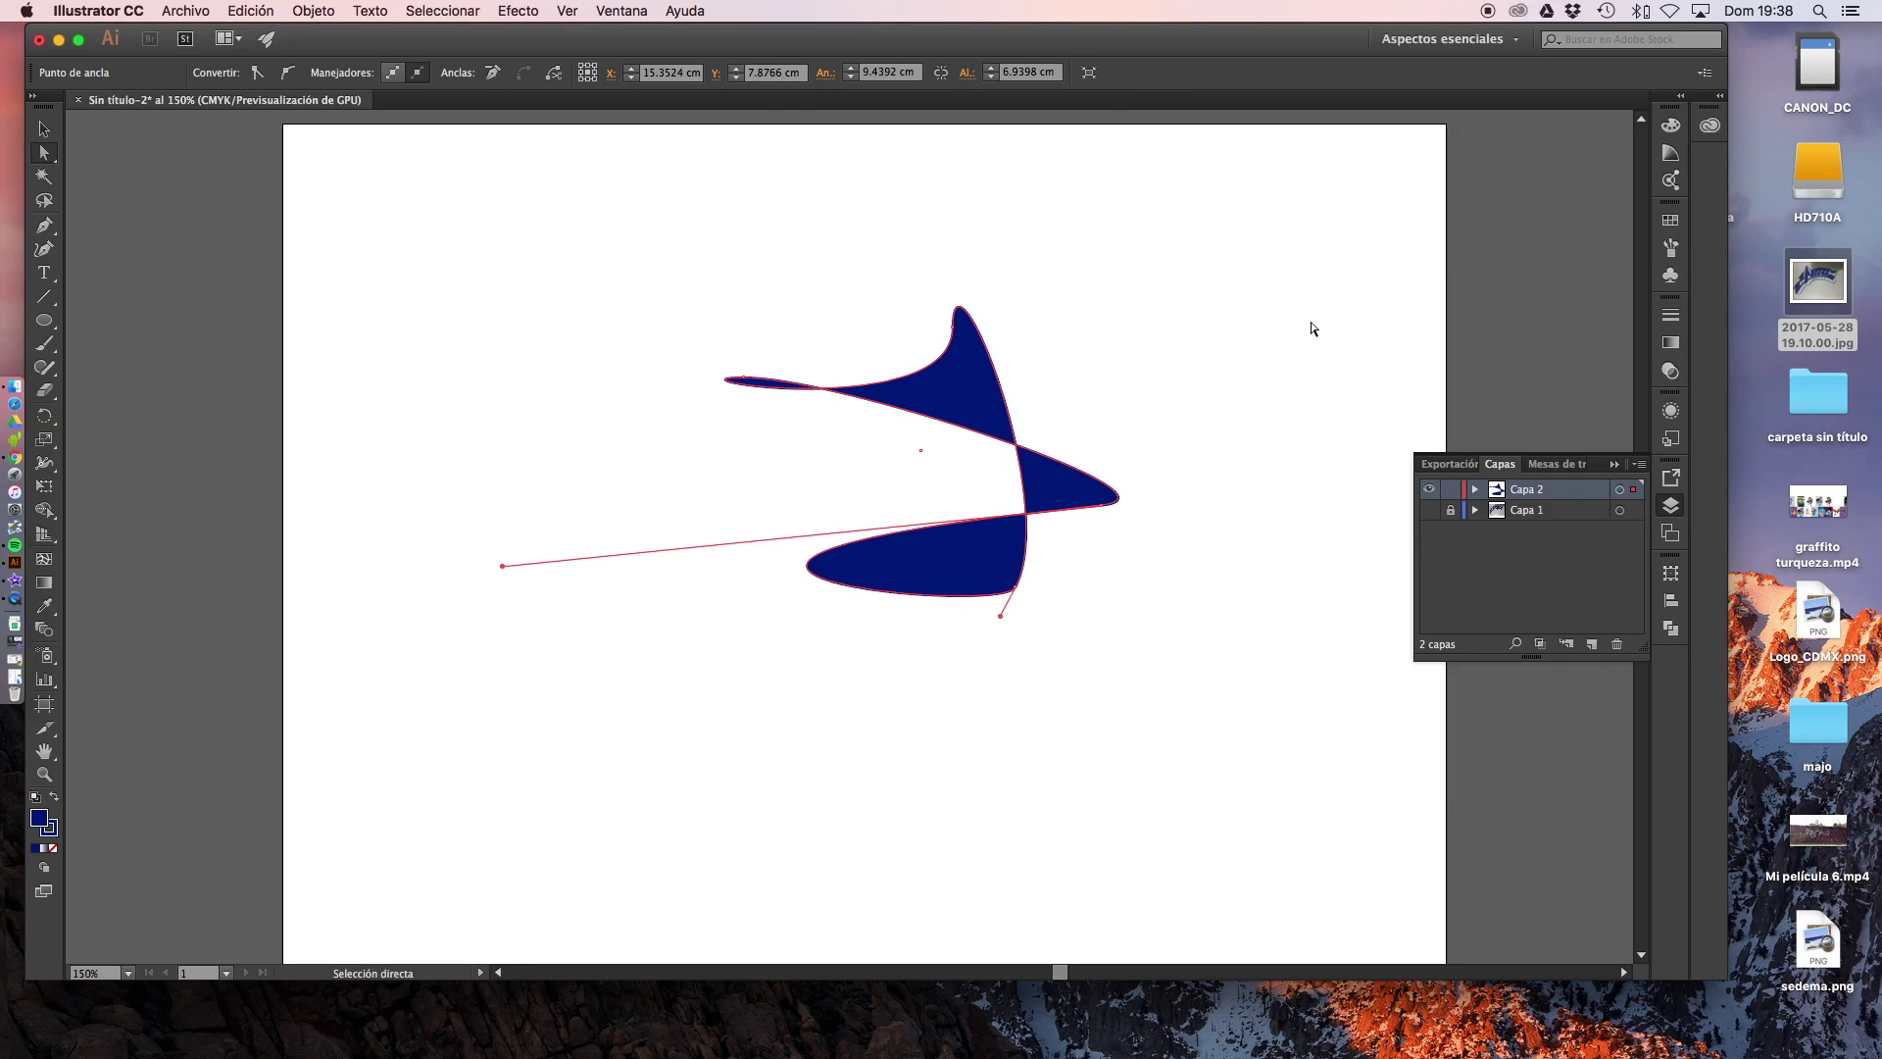
{"action": "key", "text": "super+z"}
{"action": "key", "text": "super+z"}
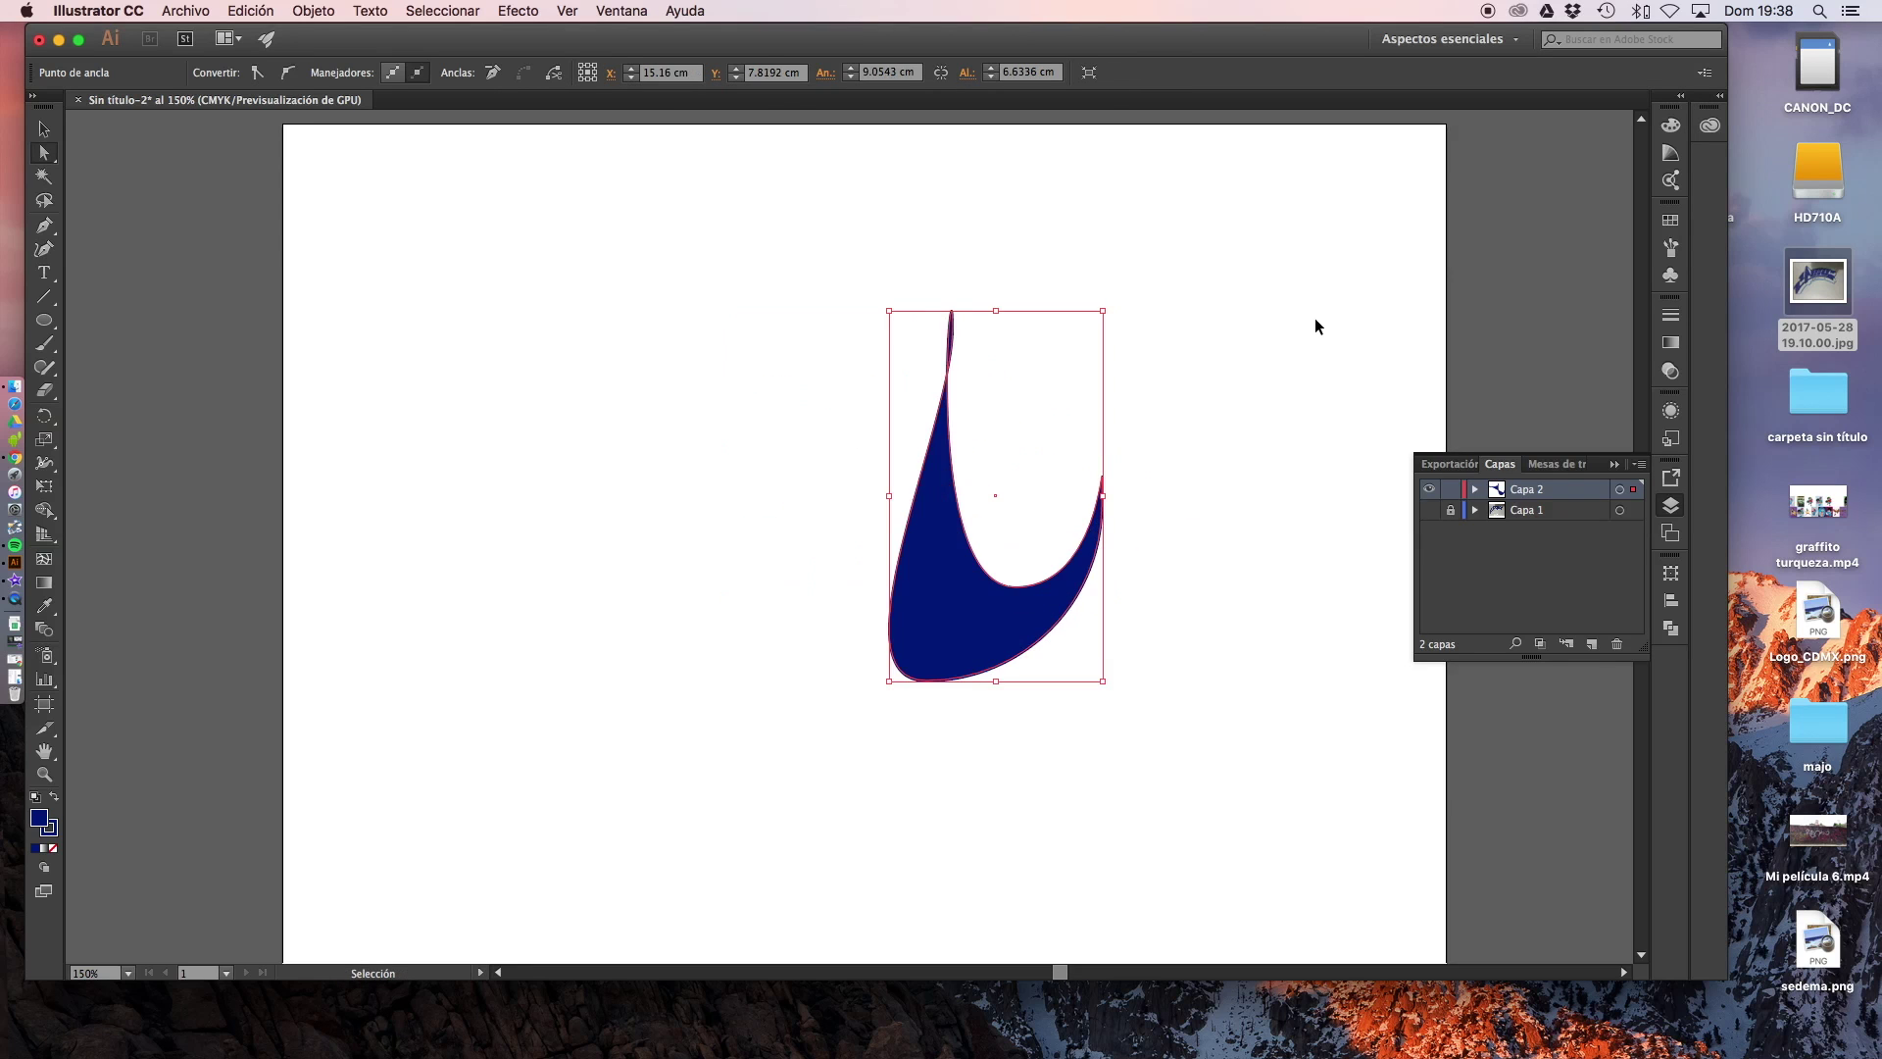
{"action": "key", "text": "super+z"}
{"action": "key", "text": "super+z"}
{"action": "key", "text": "super+z"}
{"action": "key", "text": "super+z"}
{"action": "key", "text": "super+z"}
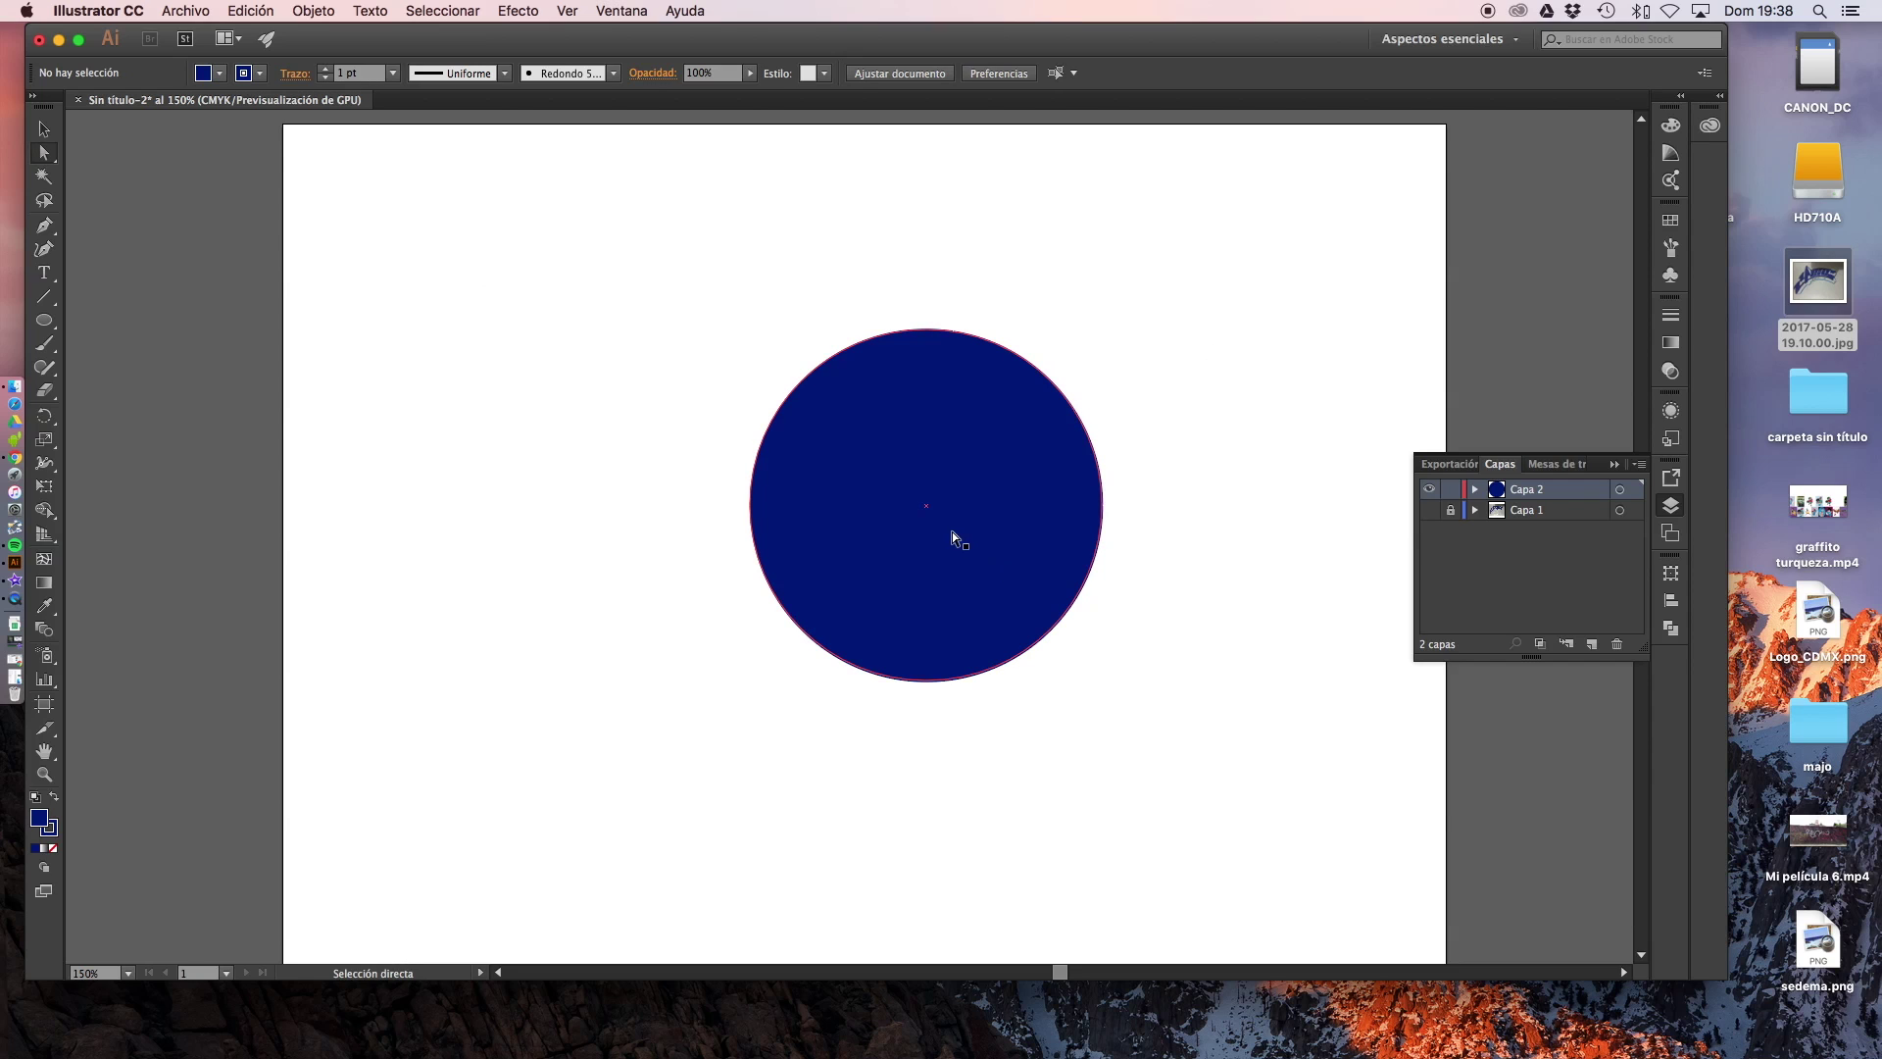
Delete the navy circle and make the graffiti photo layer visible again
{"action": "left_click", "coordinate": [937, 454]}
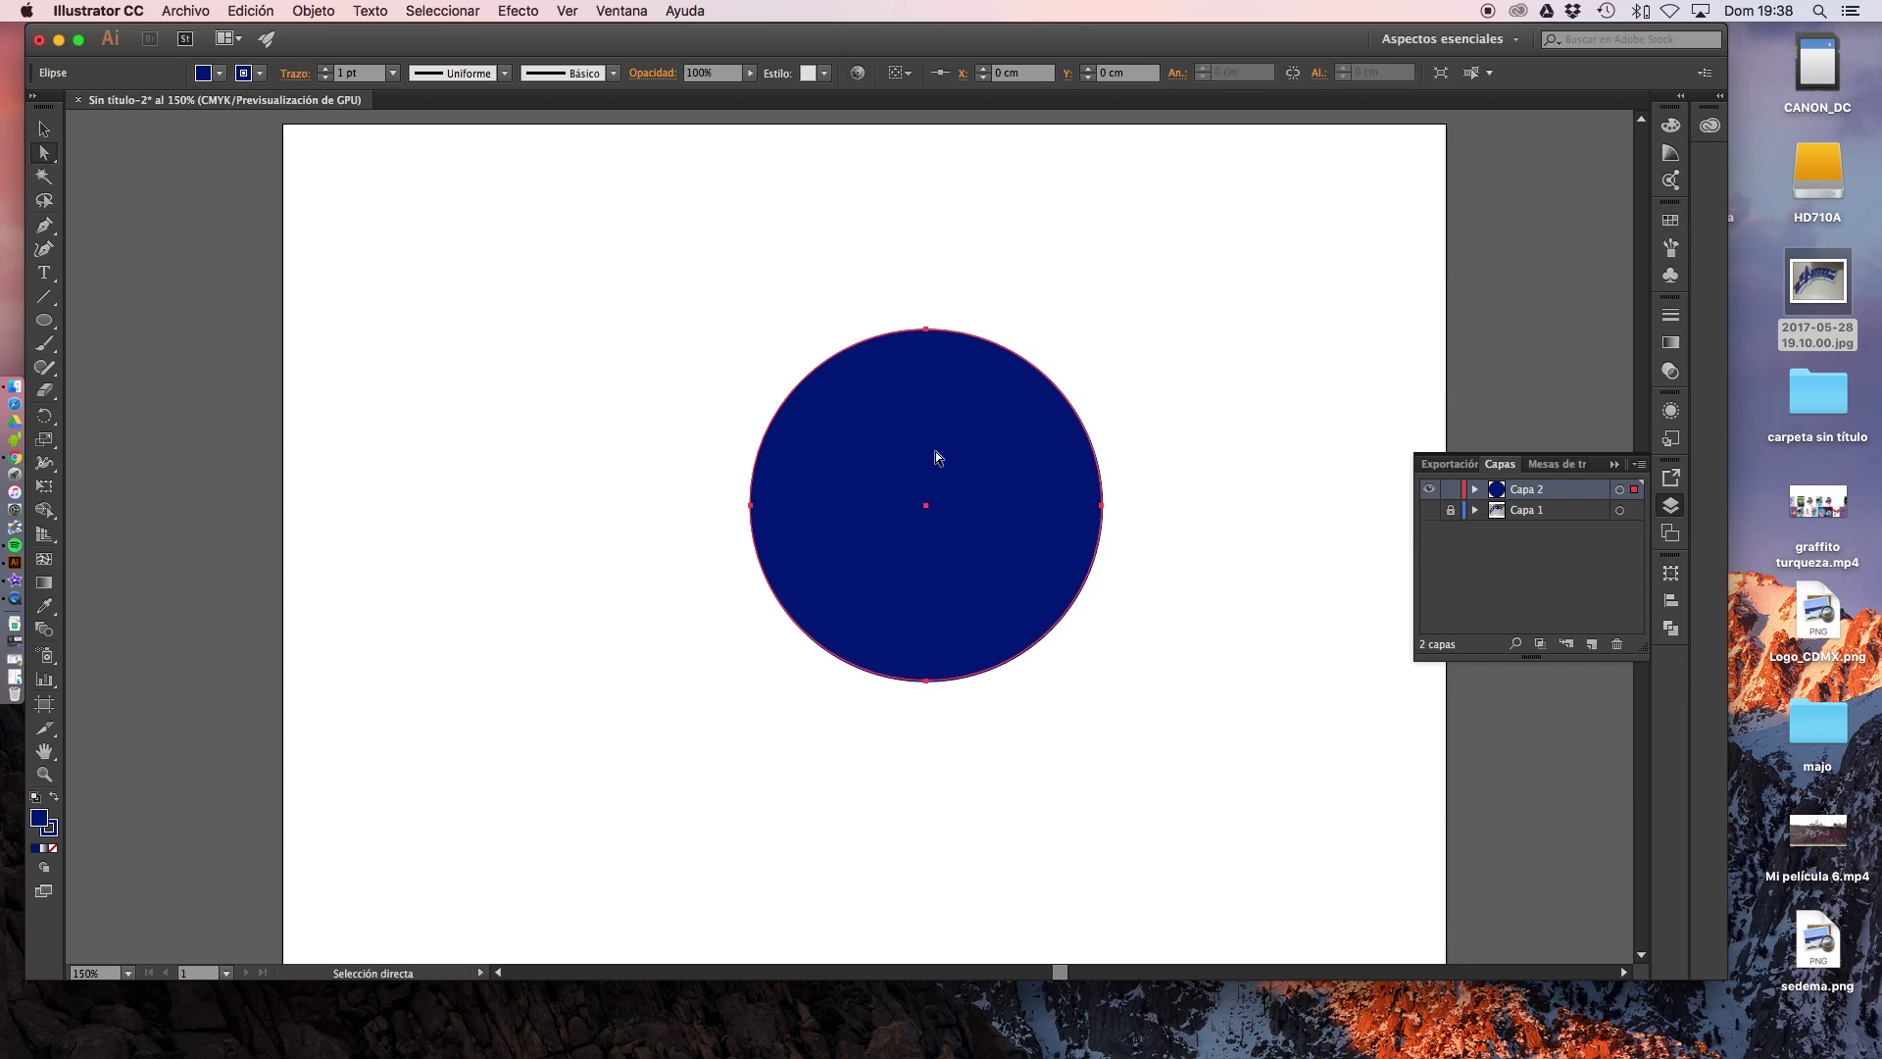
{"action": "key", "text": "Delete"}
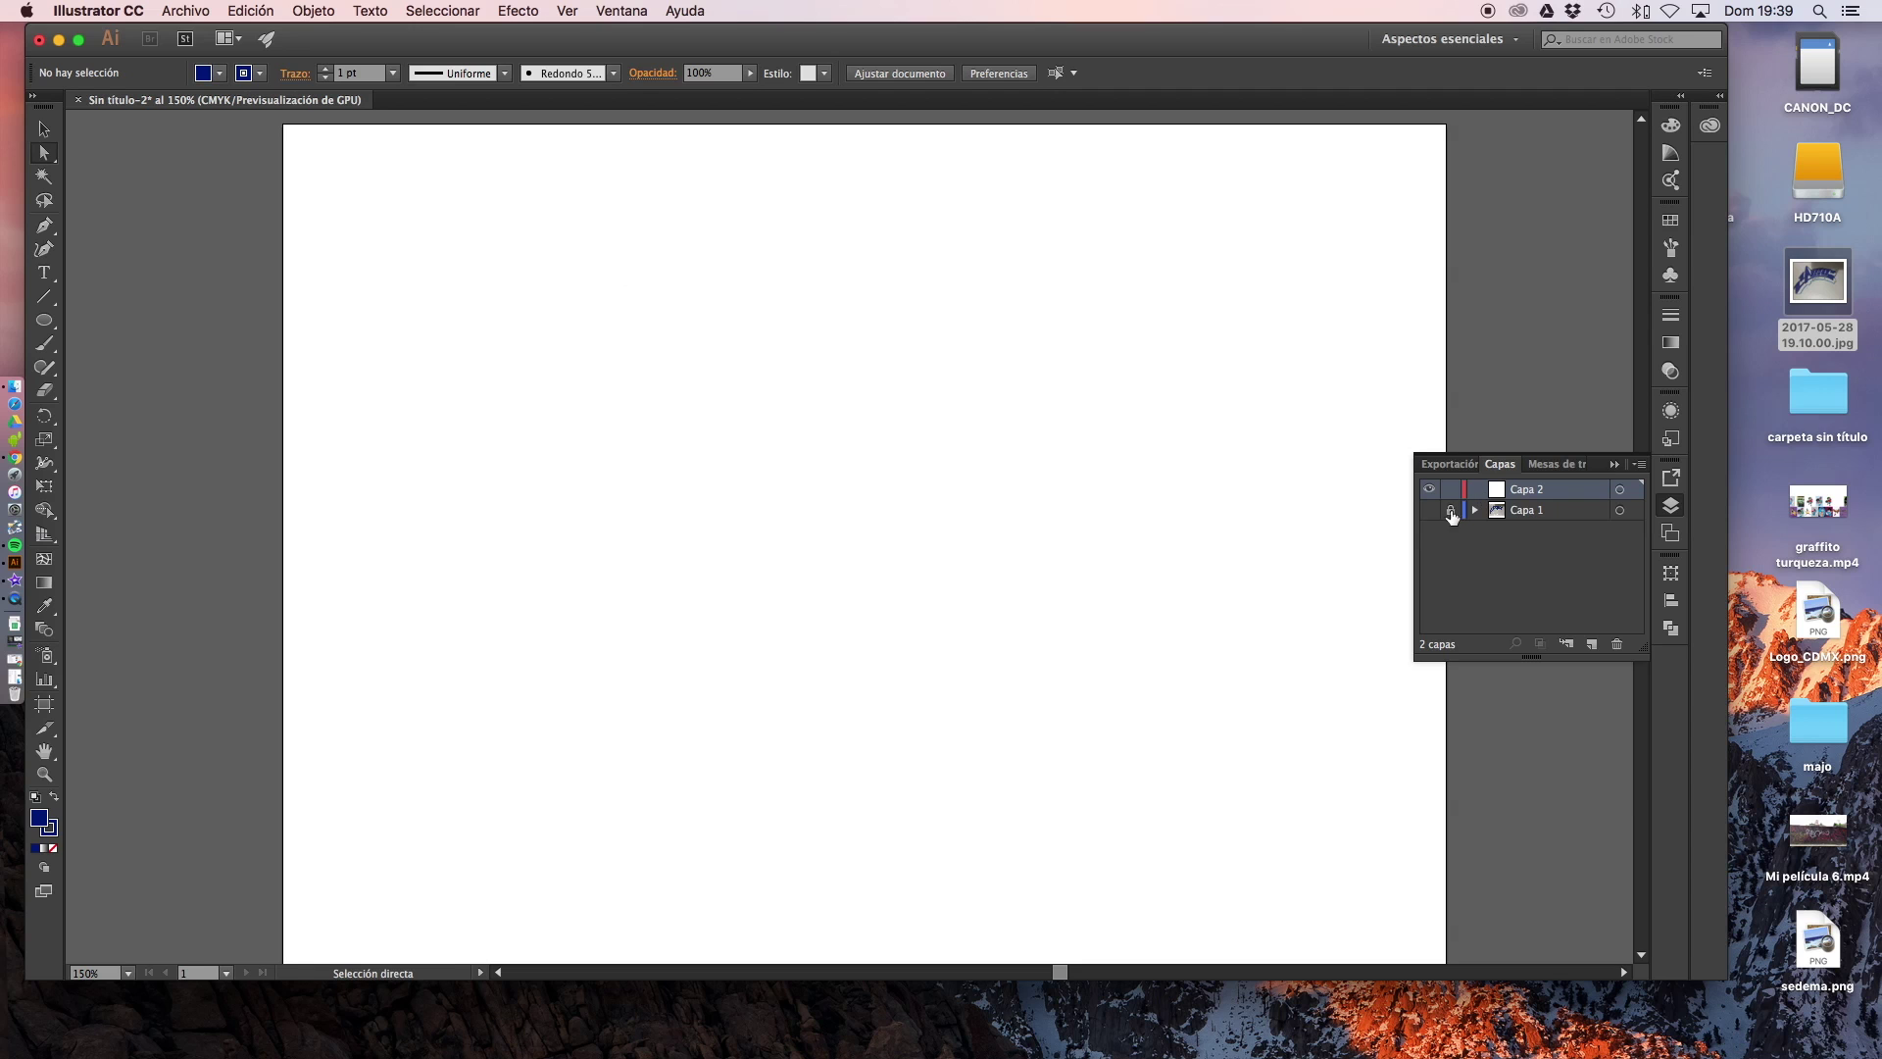
{"action": "left_click", "coordinate": [1429, 509]}
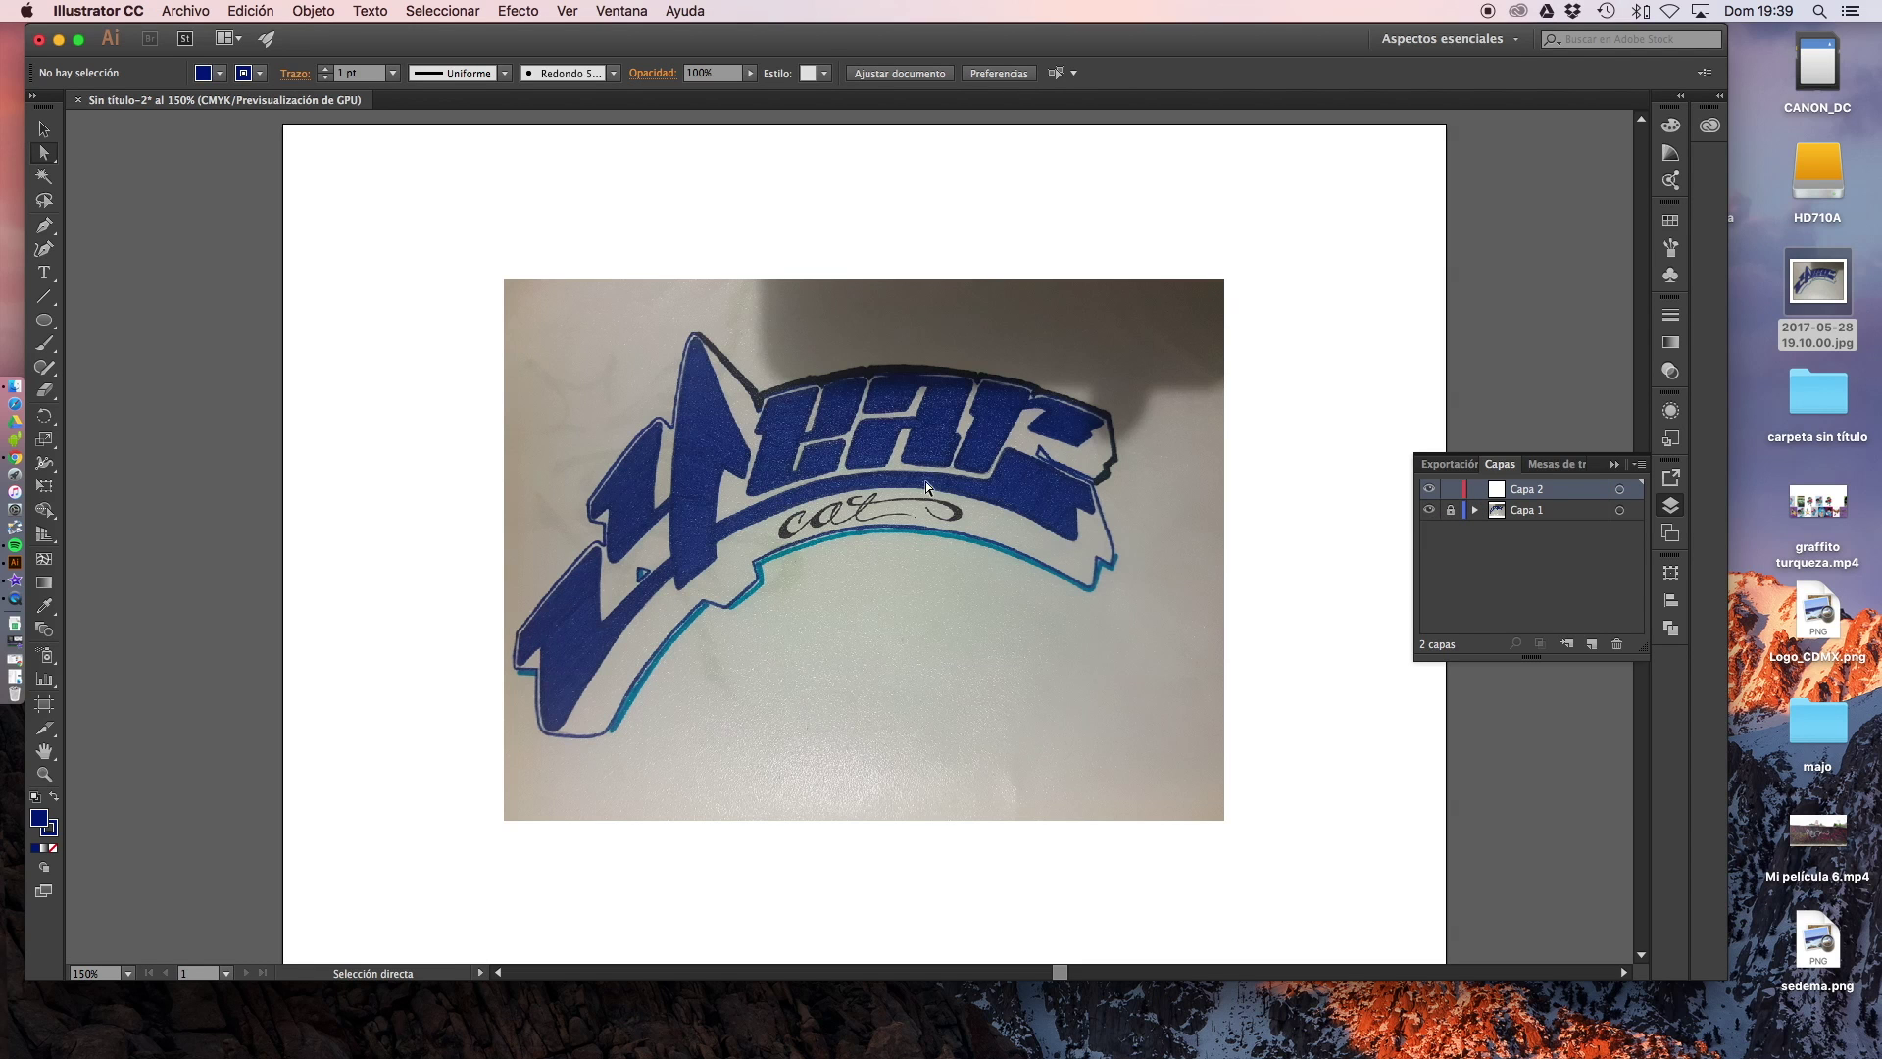
Scroll the view around the graffiti lettering to inspect it
{"action": "scroll", "coordinate": [729, 456], "scroll_direction": "down", "scroll_amount": 1}
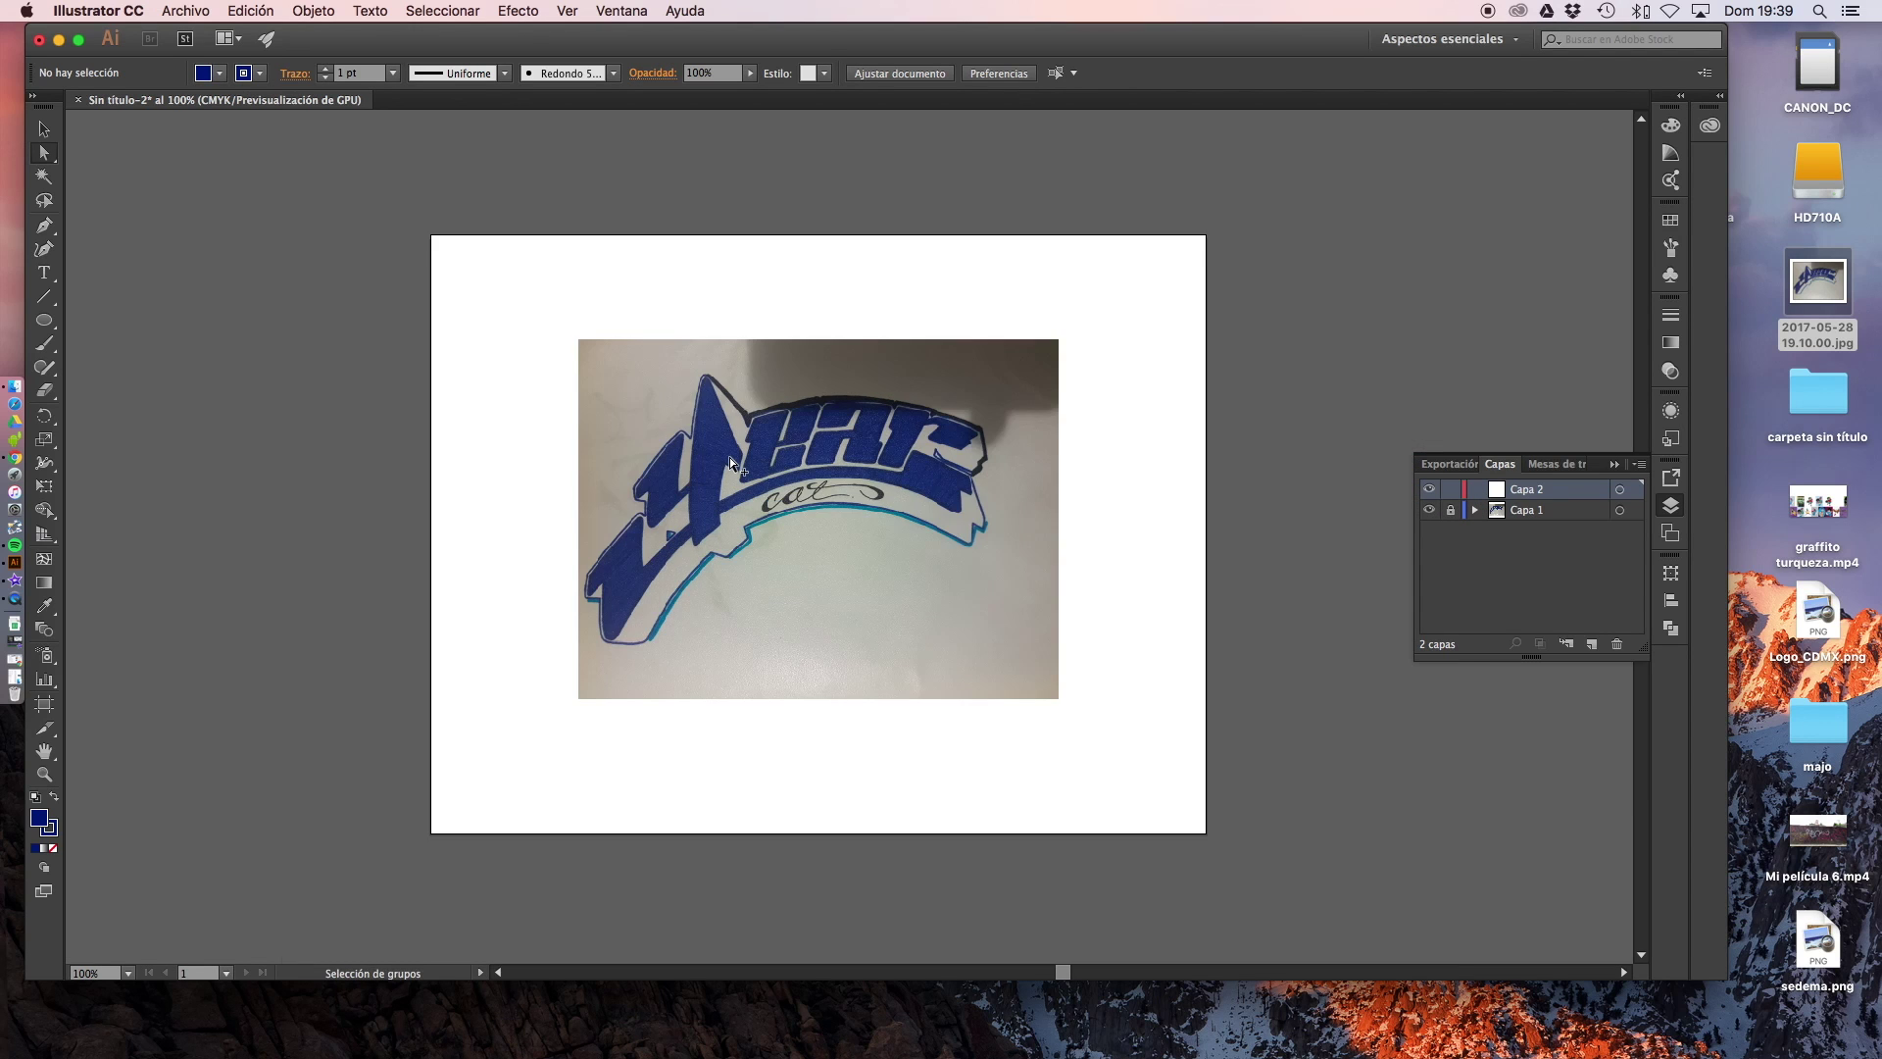
{"action": "scroll", "coordinate": [729, 456], "scroll_direction": "down", "scroll_amount": 1}
{"action": "scroll", "coordinate": [729, 457], "scroll_direction": "down", "scroll_amount": 1}
{"action": "scroll", "coordinate": [730, 457], "scroll_direction": "up", "scroll_amount": 3}
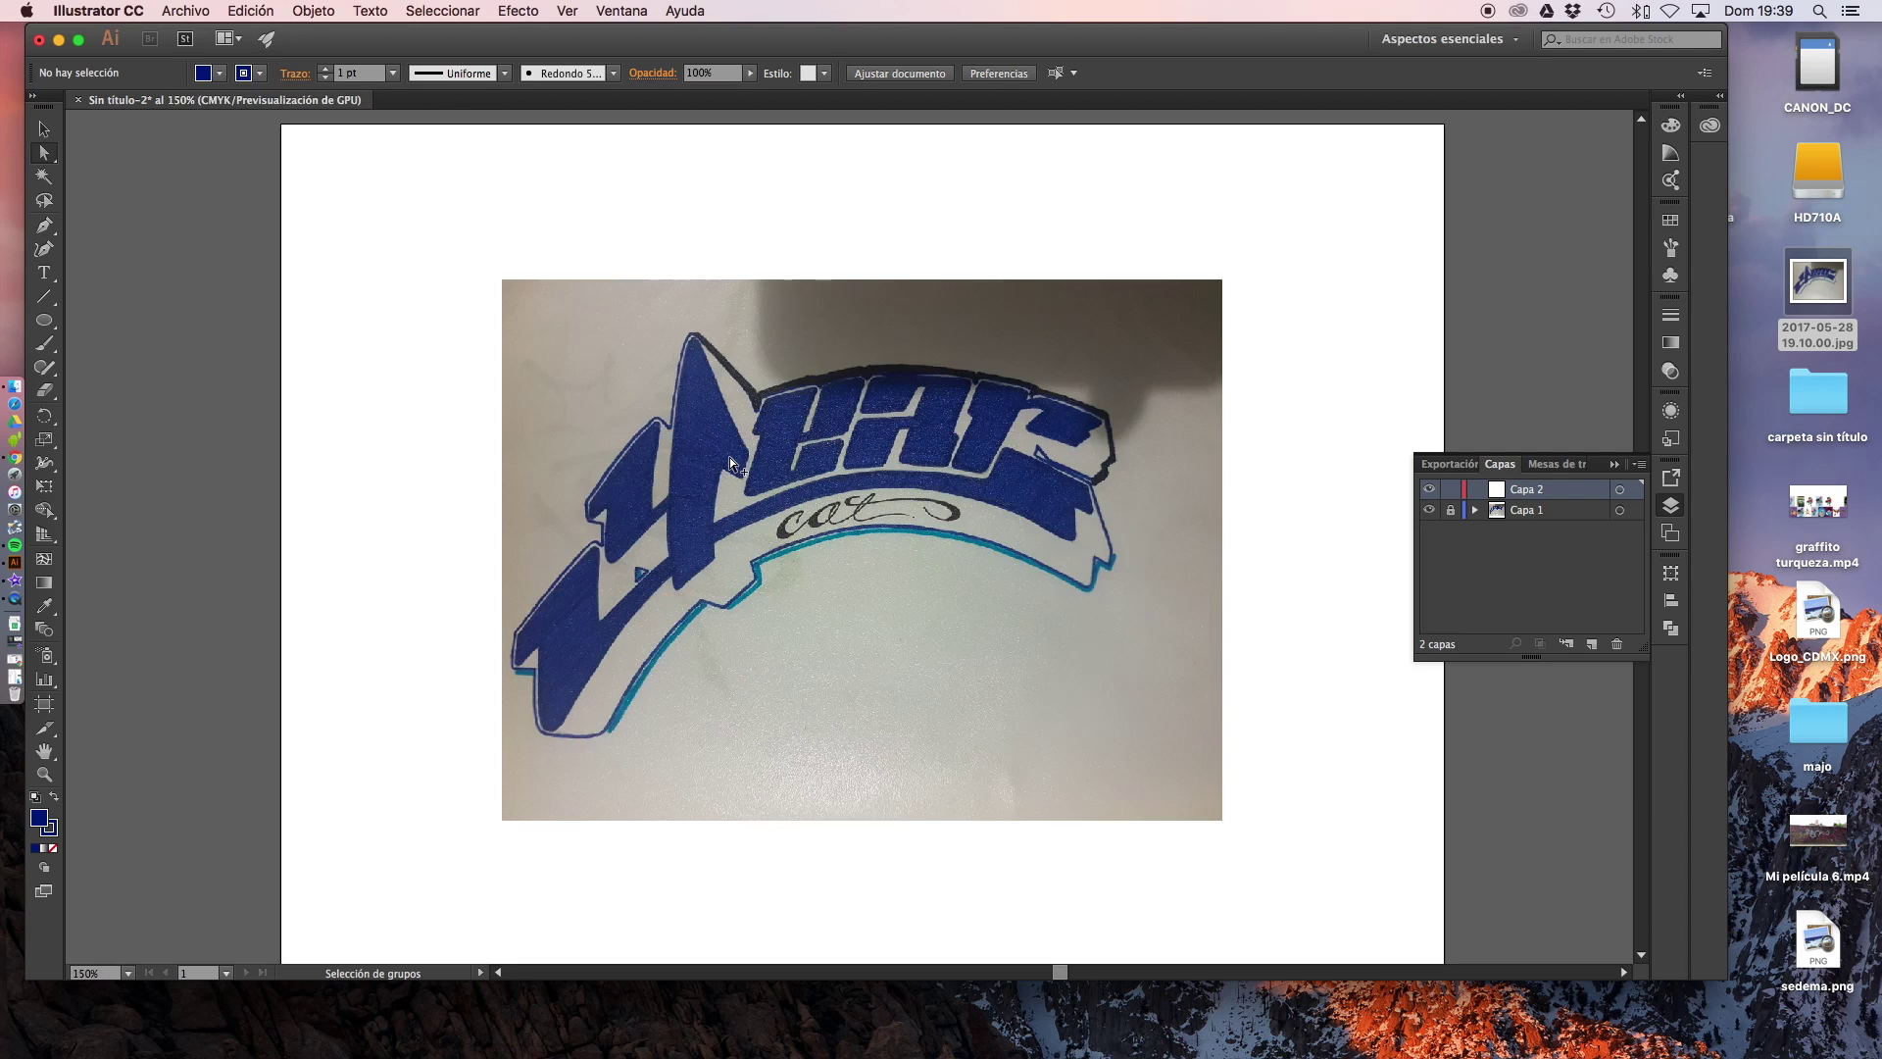
{"action": "scroll", "coordinate": [729, 457], "scroll_direction": "up", "scroll_amount": 2}
{"action": "scroll", "coordinate": [729, 456], "scroll_direction": "down", "scroll_amount": 1}
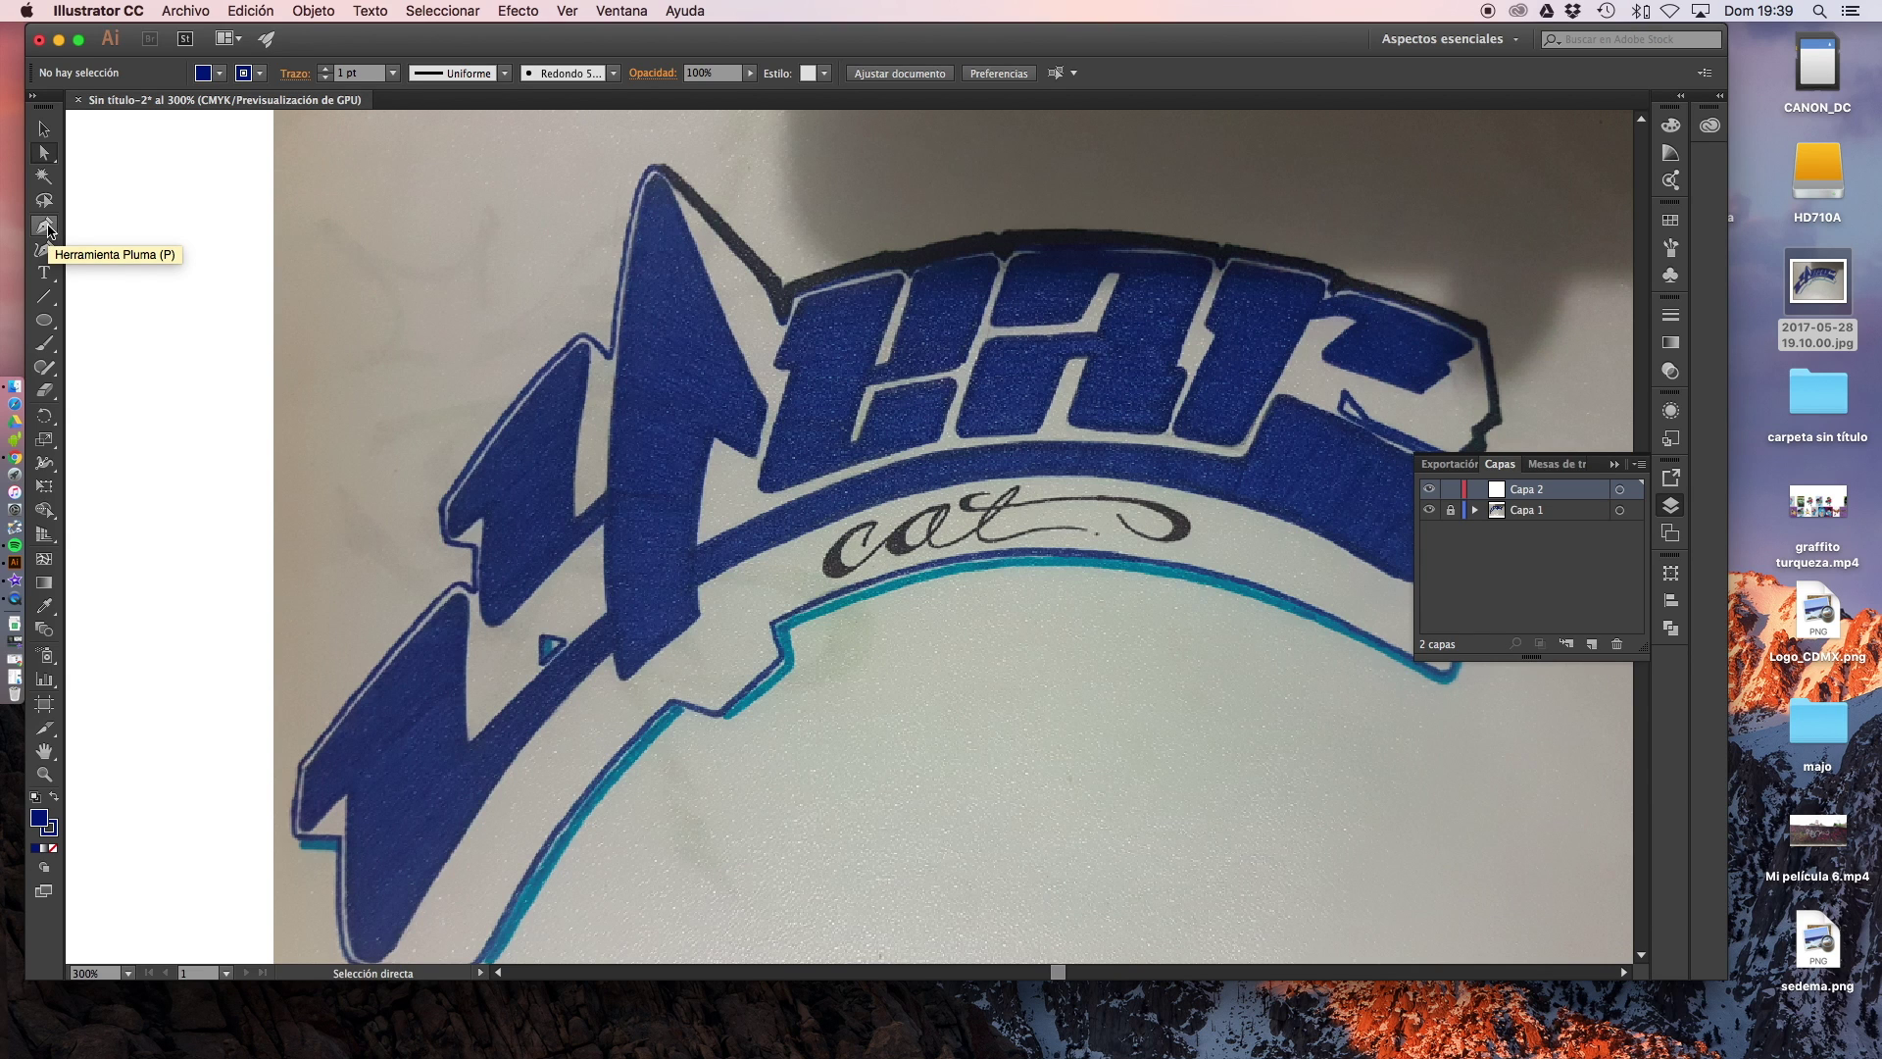
Activate the Pen tool, pan around the letters, and bring up the Swatches panel
{"action": "left_click", "coordinate": [46, 226]}
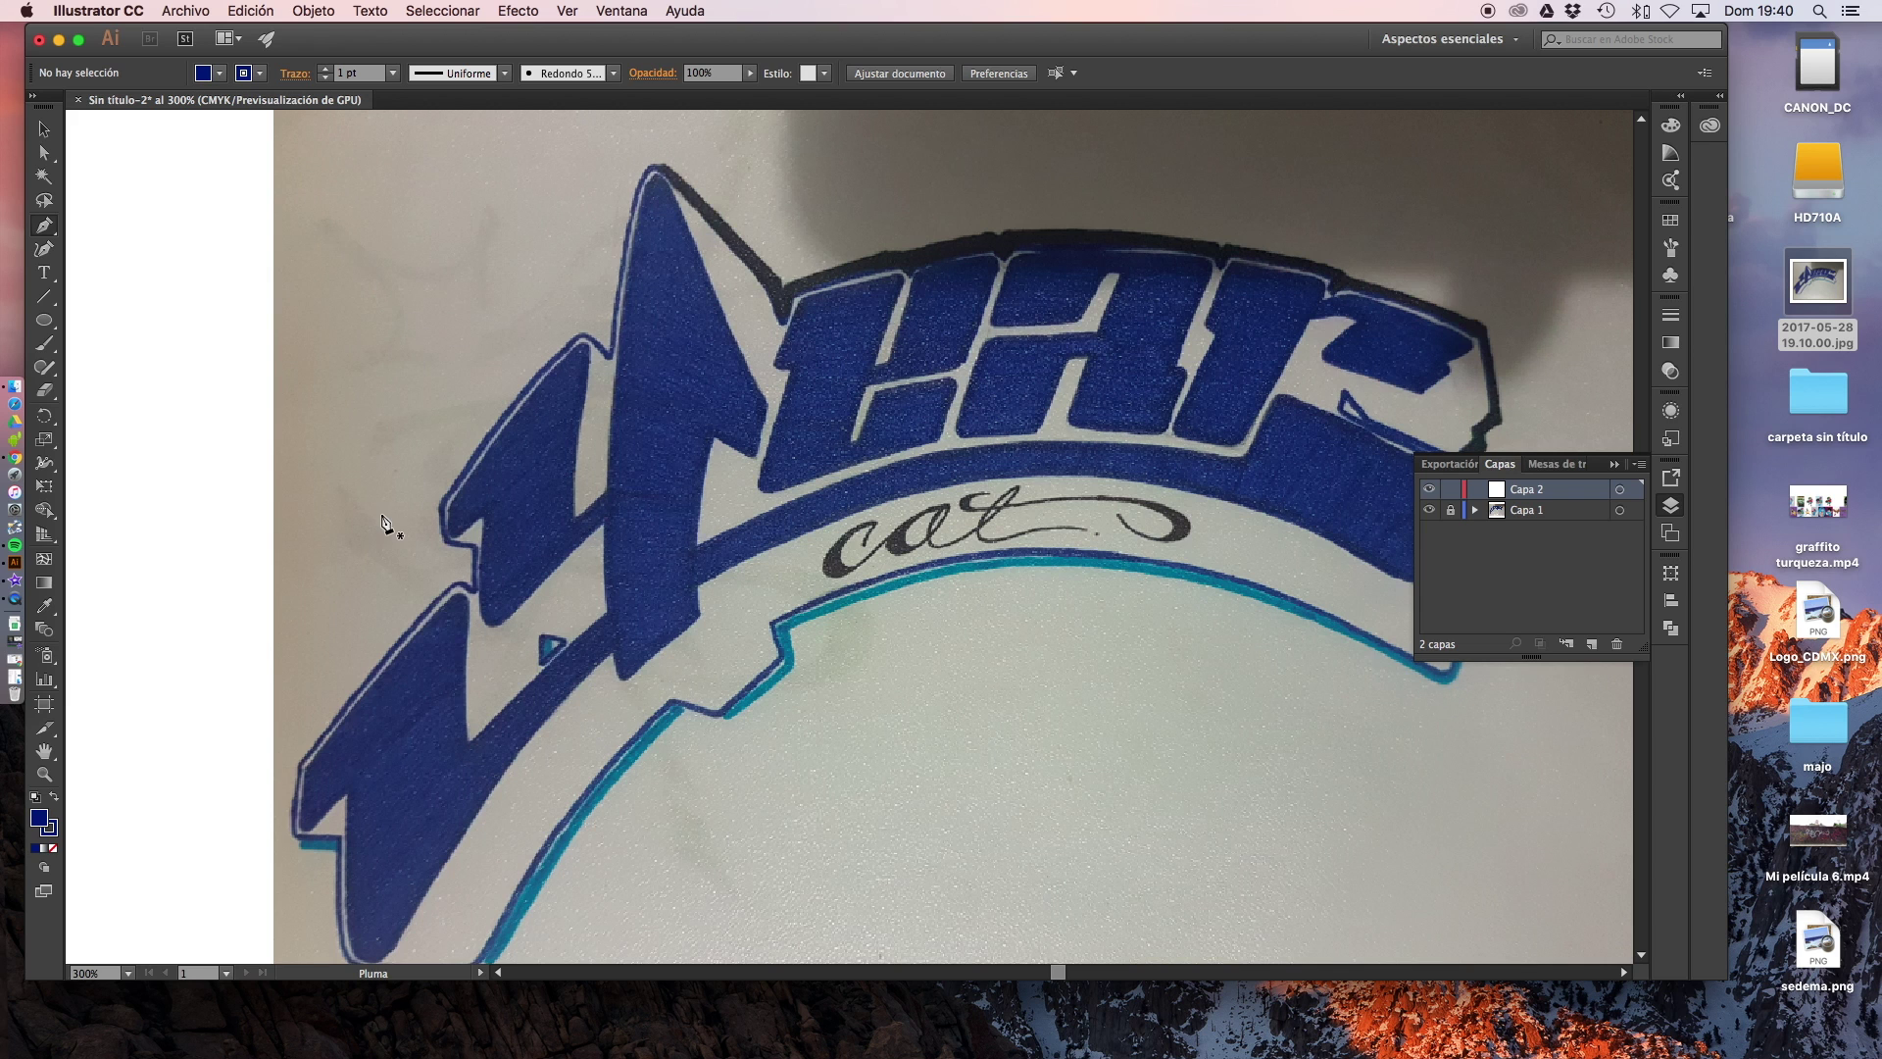
{"action": "scroll", "coordinate": [412, 491], "scroll_direction": "down", "scroll_amount": 5}
{"action": "scroll", "coordinate": [392, 529], "scroll_direction": "left", "scroll_amount": 3}
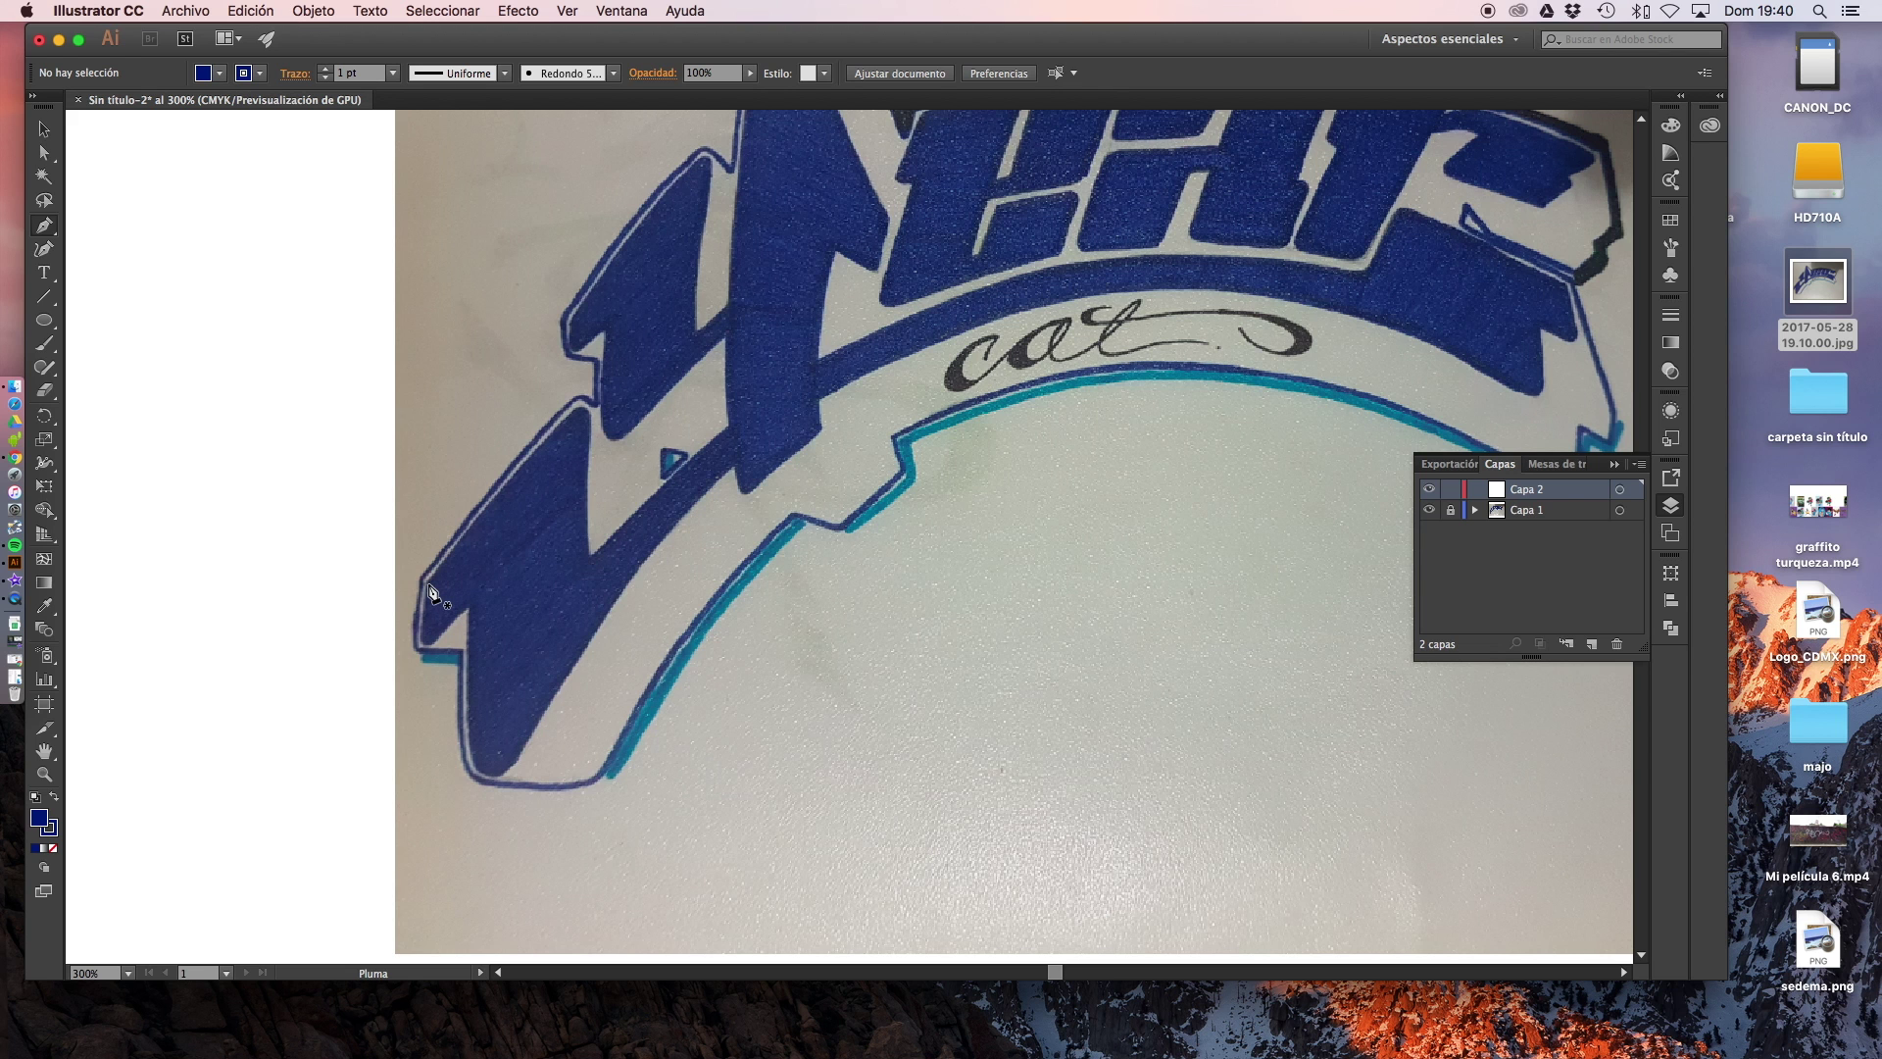
{"action": "scroll", "coordinate": [429, 592], "scroll_direction": "up", "scroll_amount": 1}
{"action": "scroll", "coordinate": [428, 591], "scroll_direction": "up", "scroll_amount": 2}
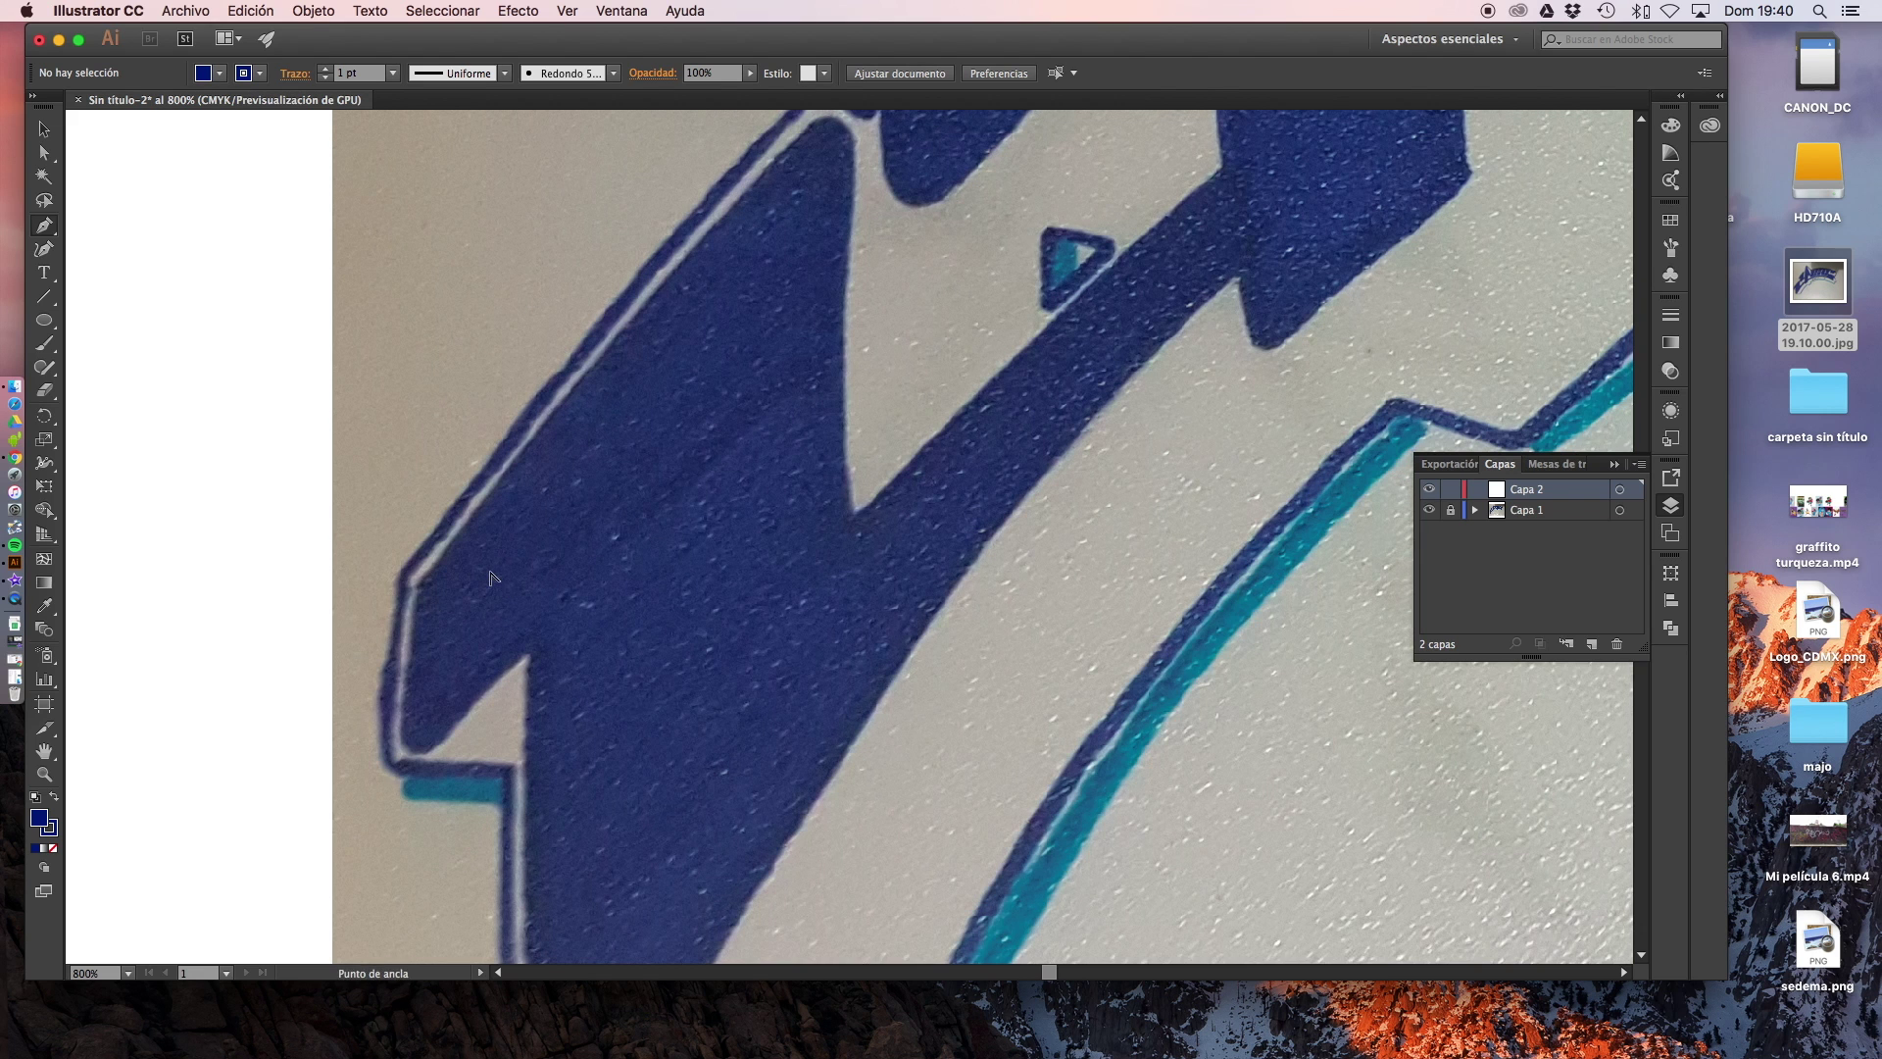
{"action": "scroll", "coordinate": [490, 577], "scroll_direction": "down", "scroll_amount": 2}
{"action": "scroll", "coordinate": [490, 577], "scroll_direction": "right", "scroll_amount": 3}
{"action": "scroll", "coordinate": [490, 576], "scroll_direction": "up", "scroll_amount": 2}
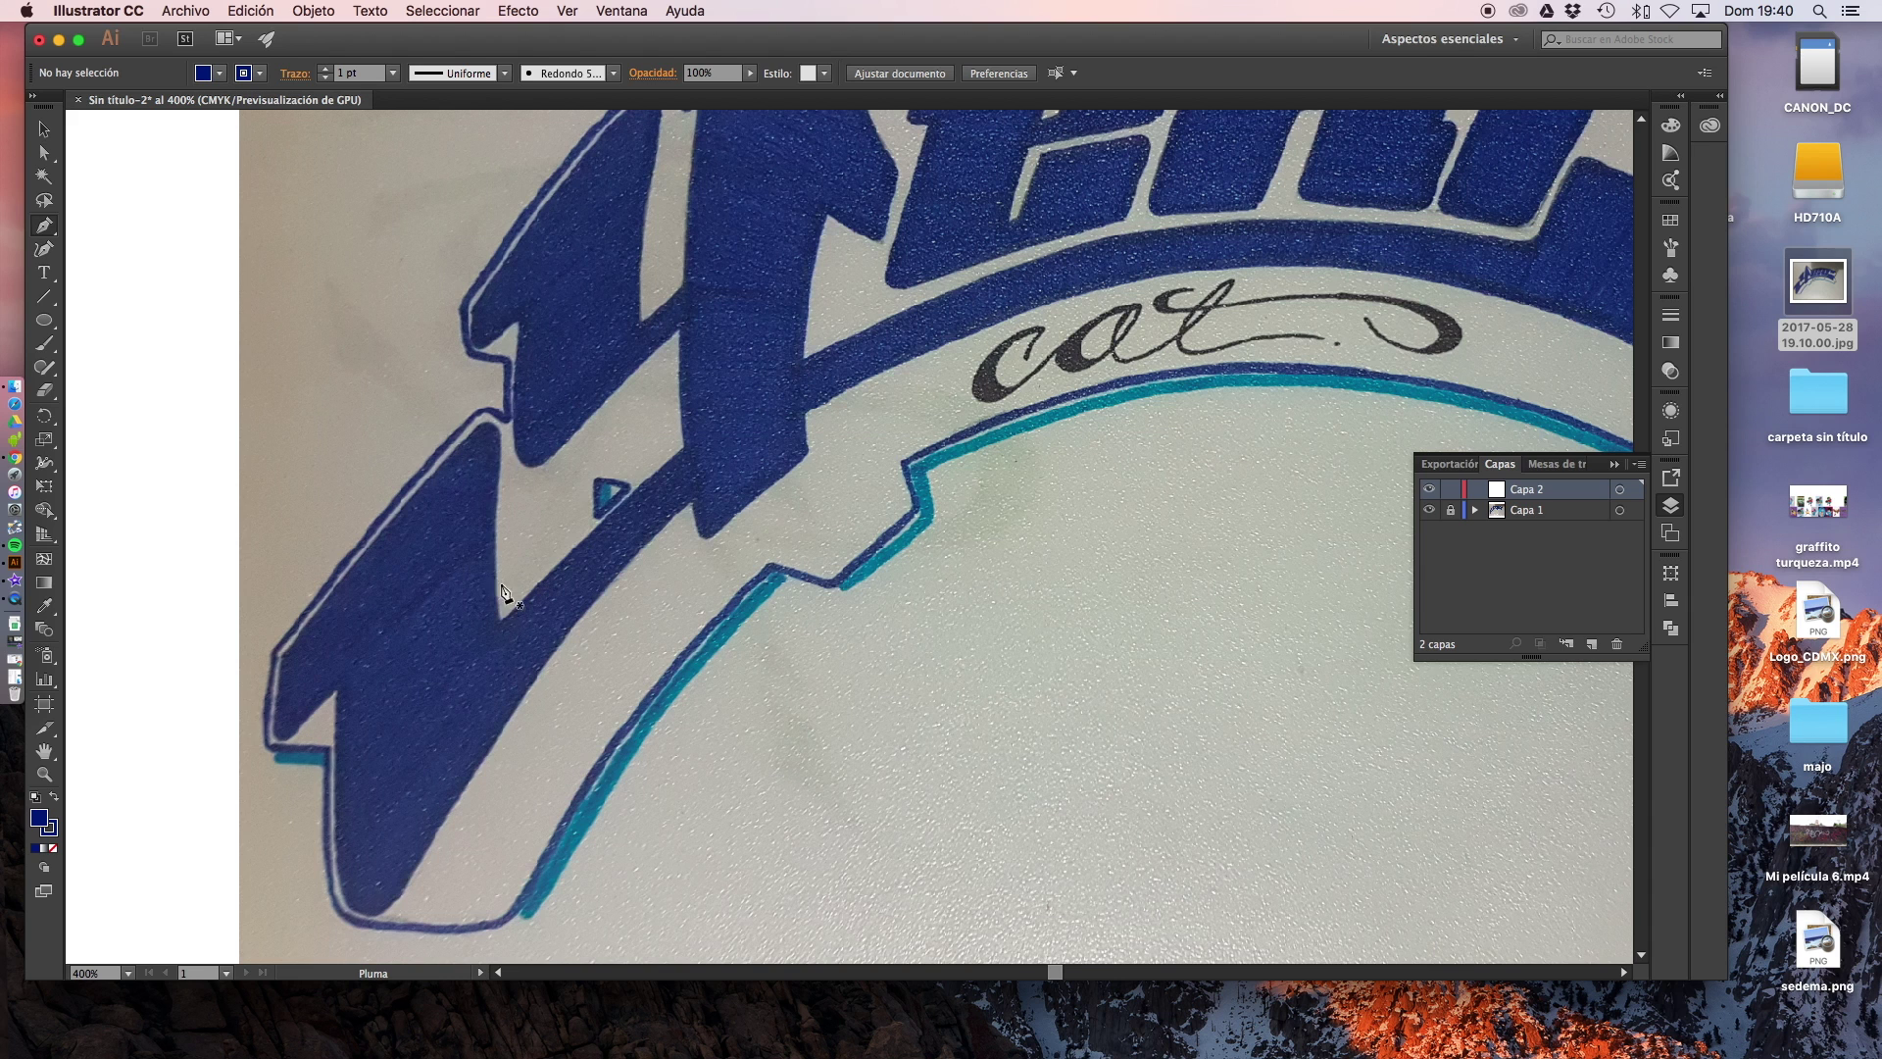
{"action": "scroll", "coordinate": [694, 408], "scroll_direction": "up", "scroll_amount": 2}
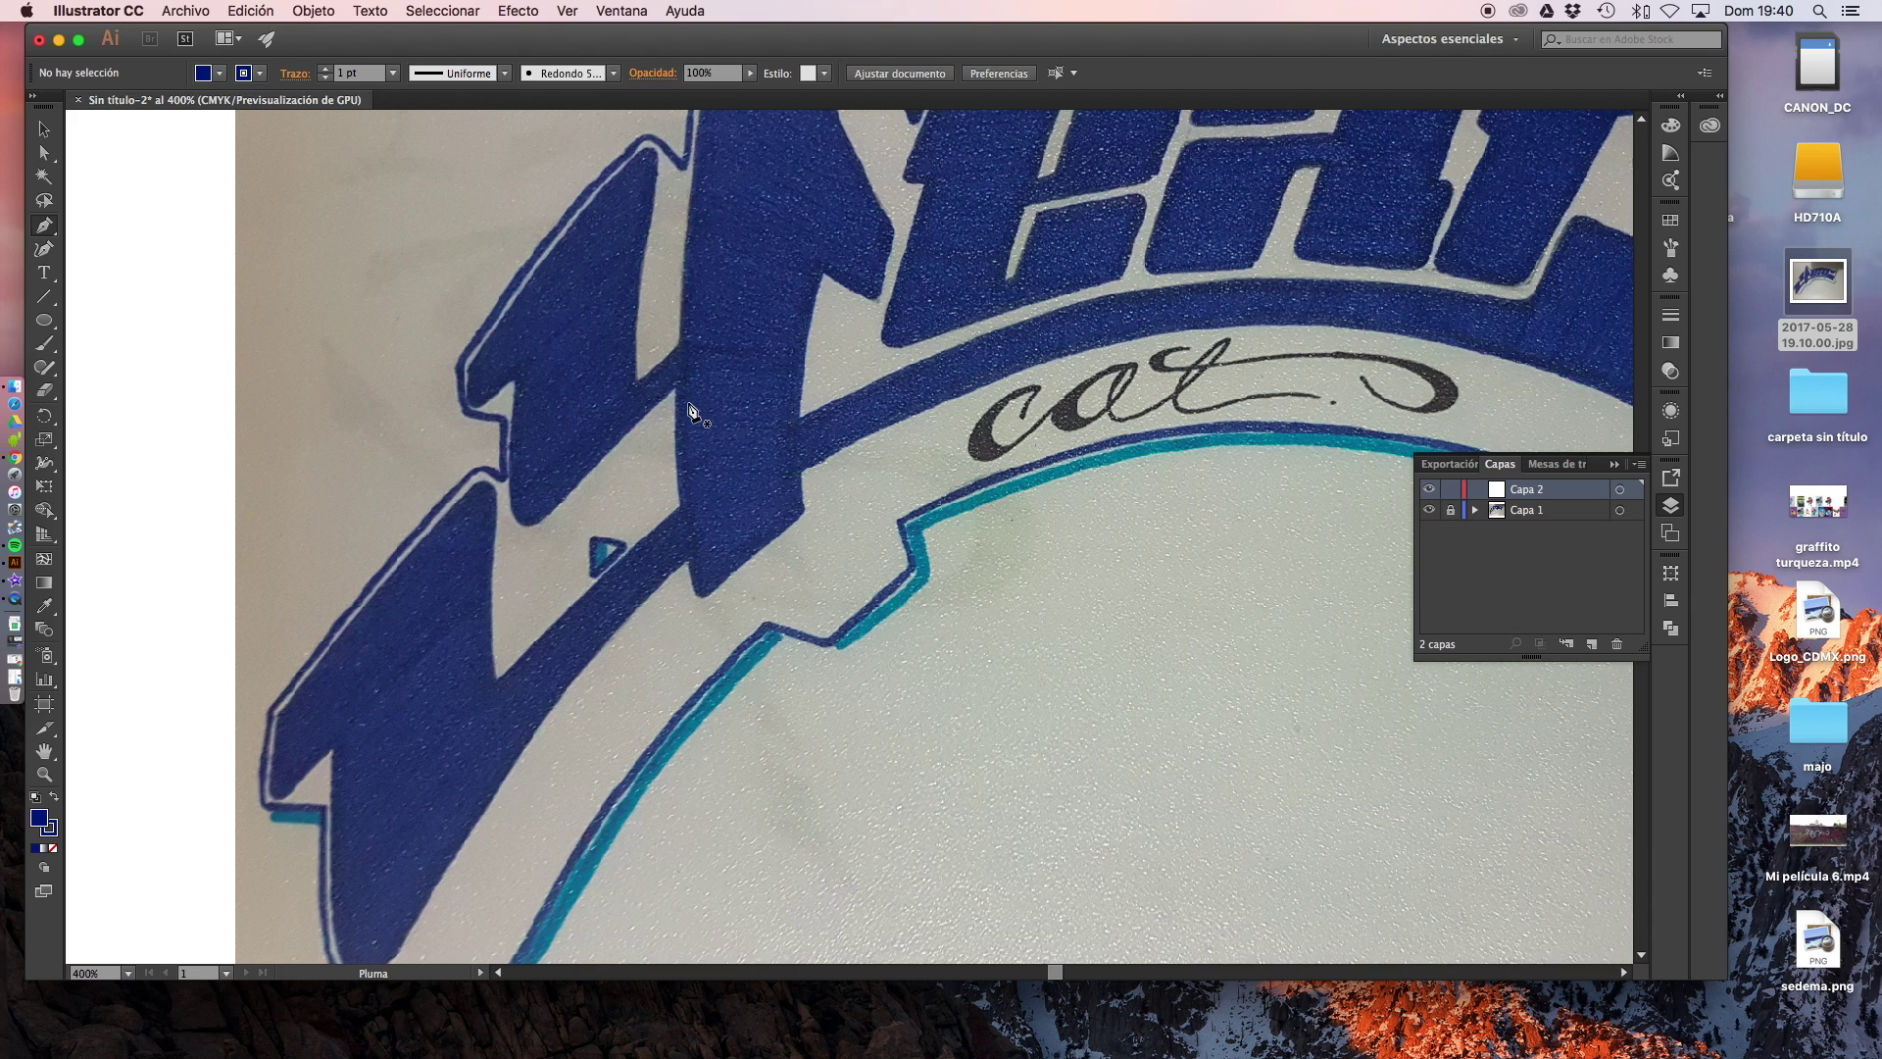
{"action": "scroll", "coordinate": [694, 412], "scroll_direction": "up", "scroll_amount": 1}
{"action": "scroll", "coordinate": [687, 516], "scroll_direction": "up", "scroll_amount": 1}
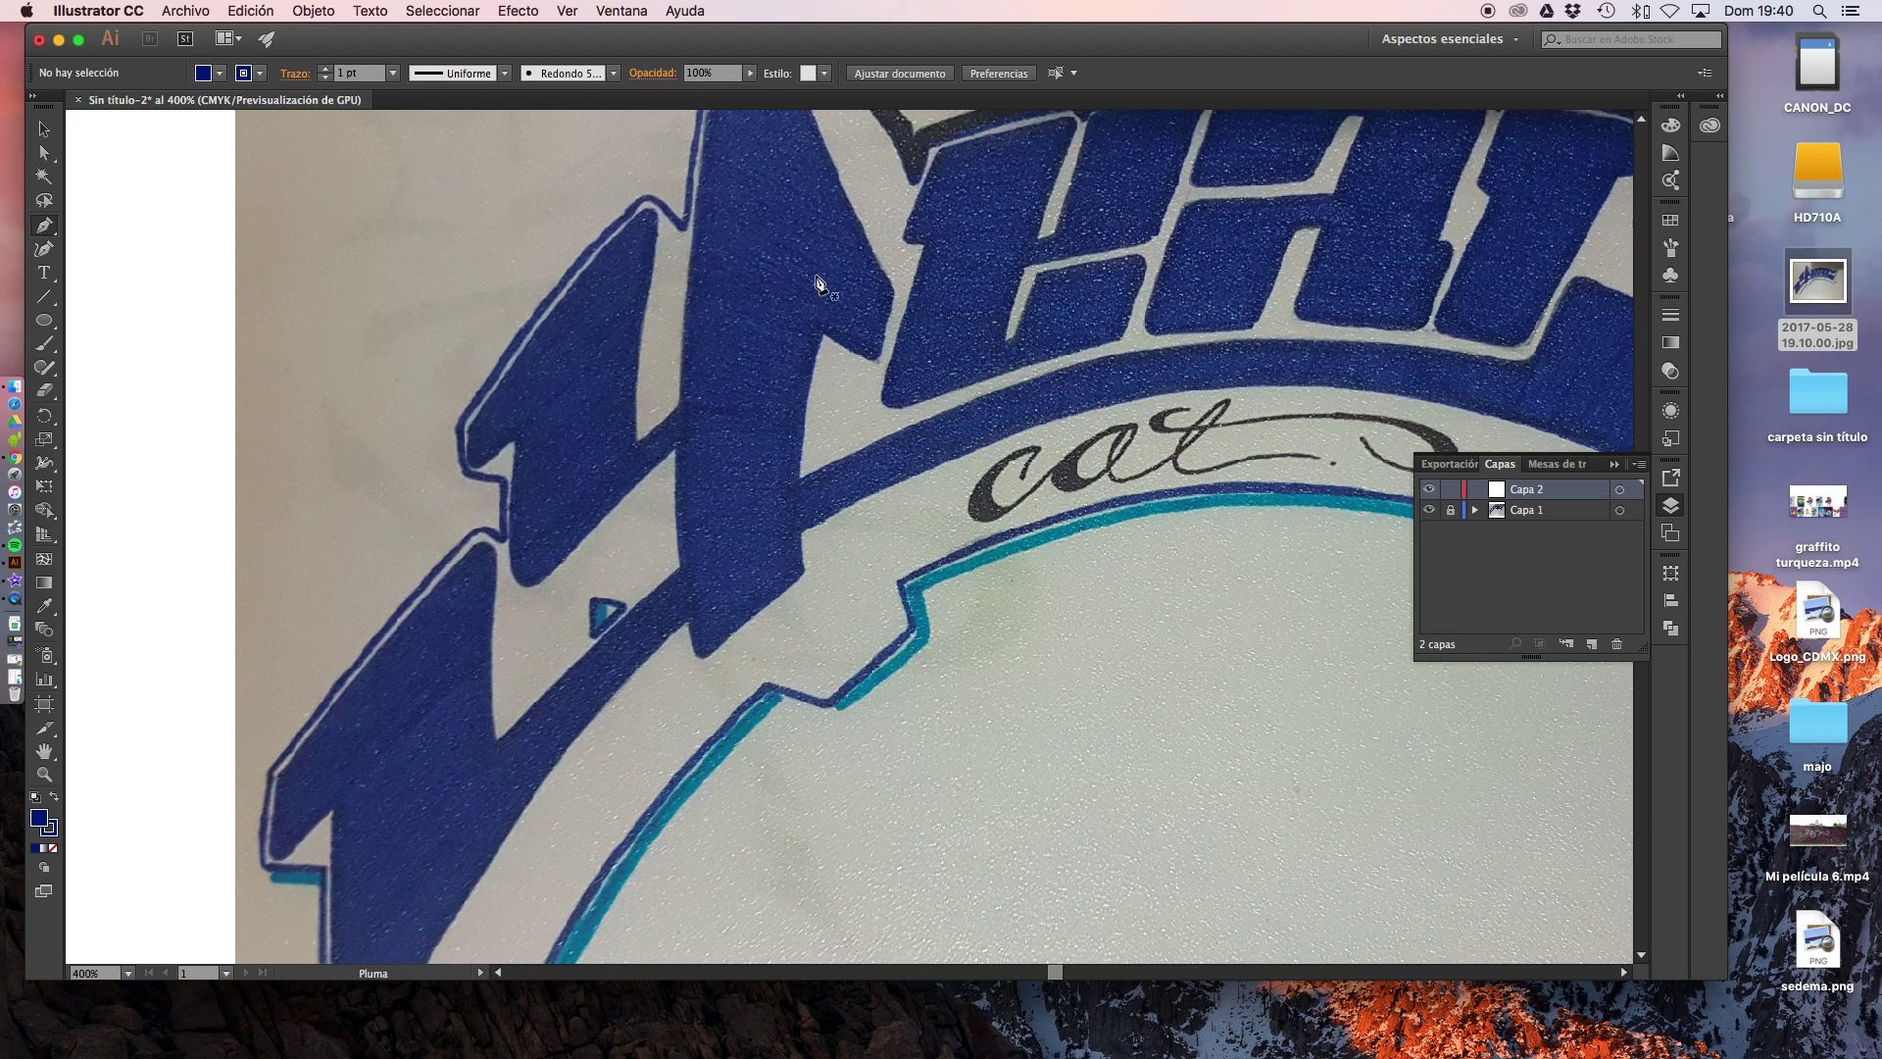
{"action": "scroll", "coordinate": [556, 548], "scroll_direction": "down", "scroll_amount": 2}
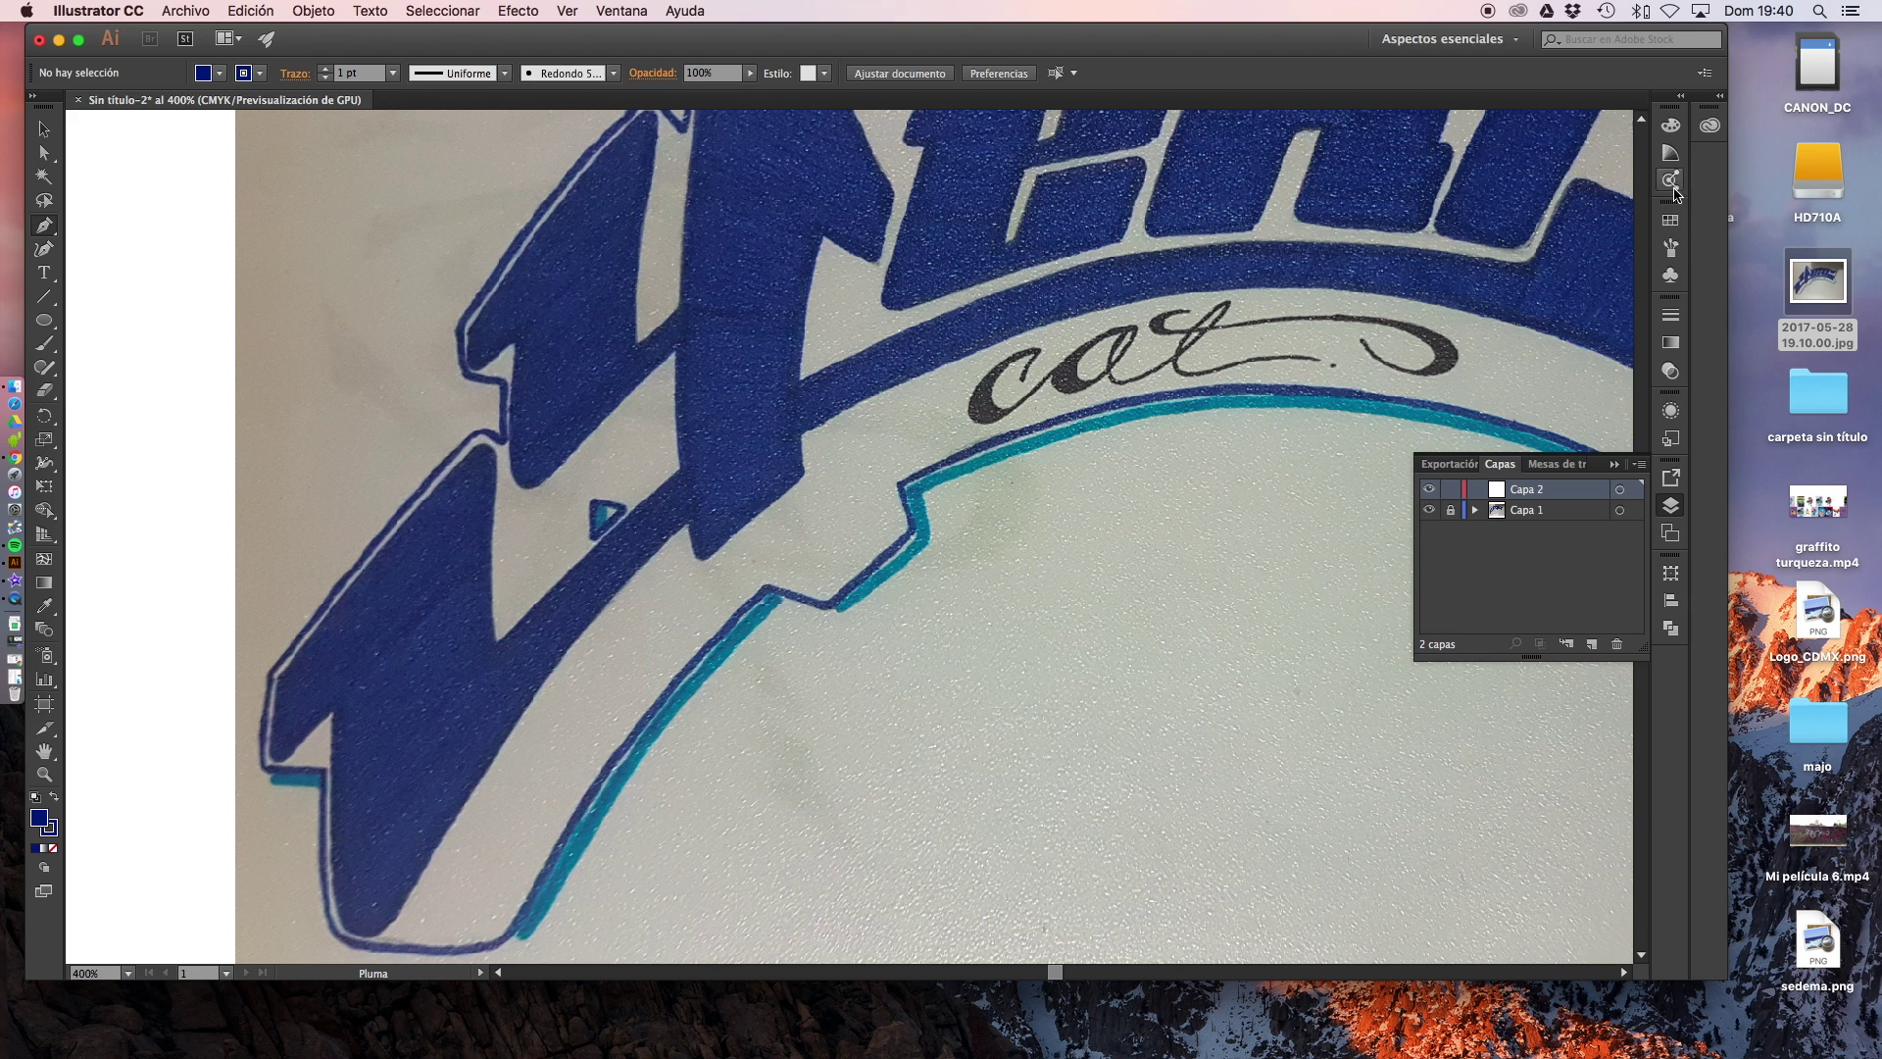
{"action": "left_click", "coordinate": [1671, 221]}
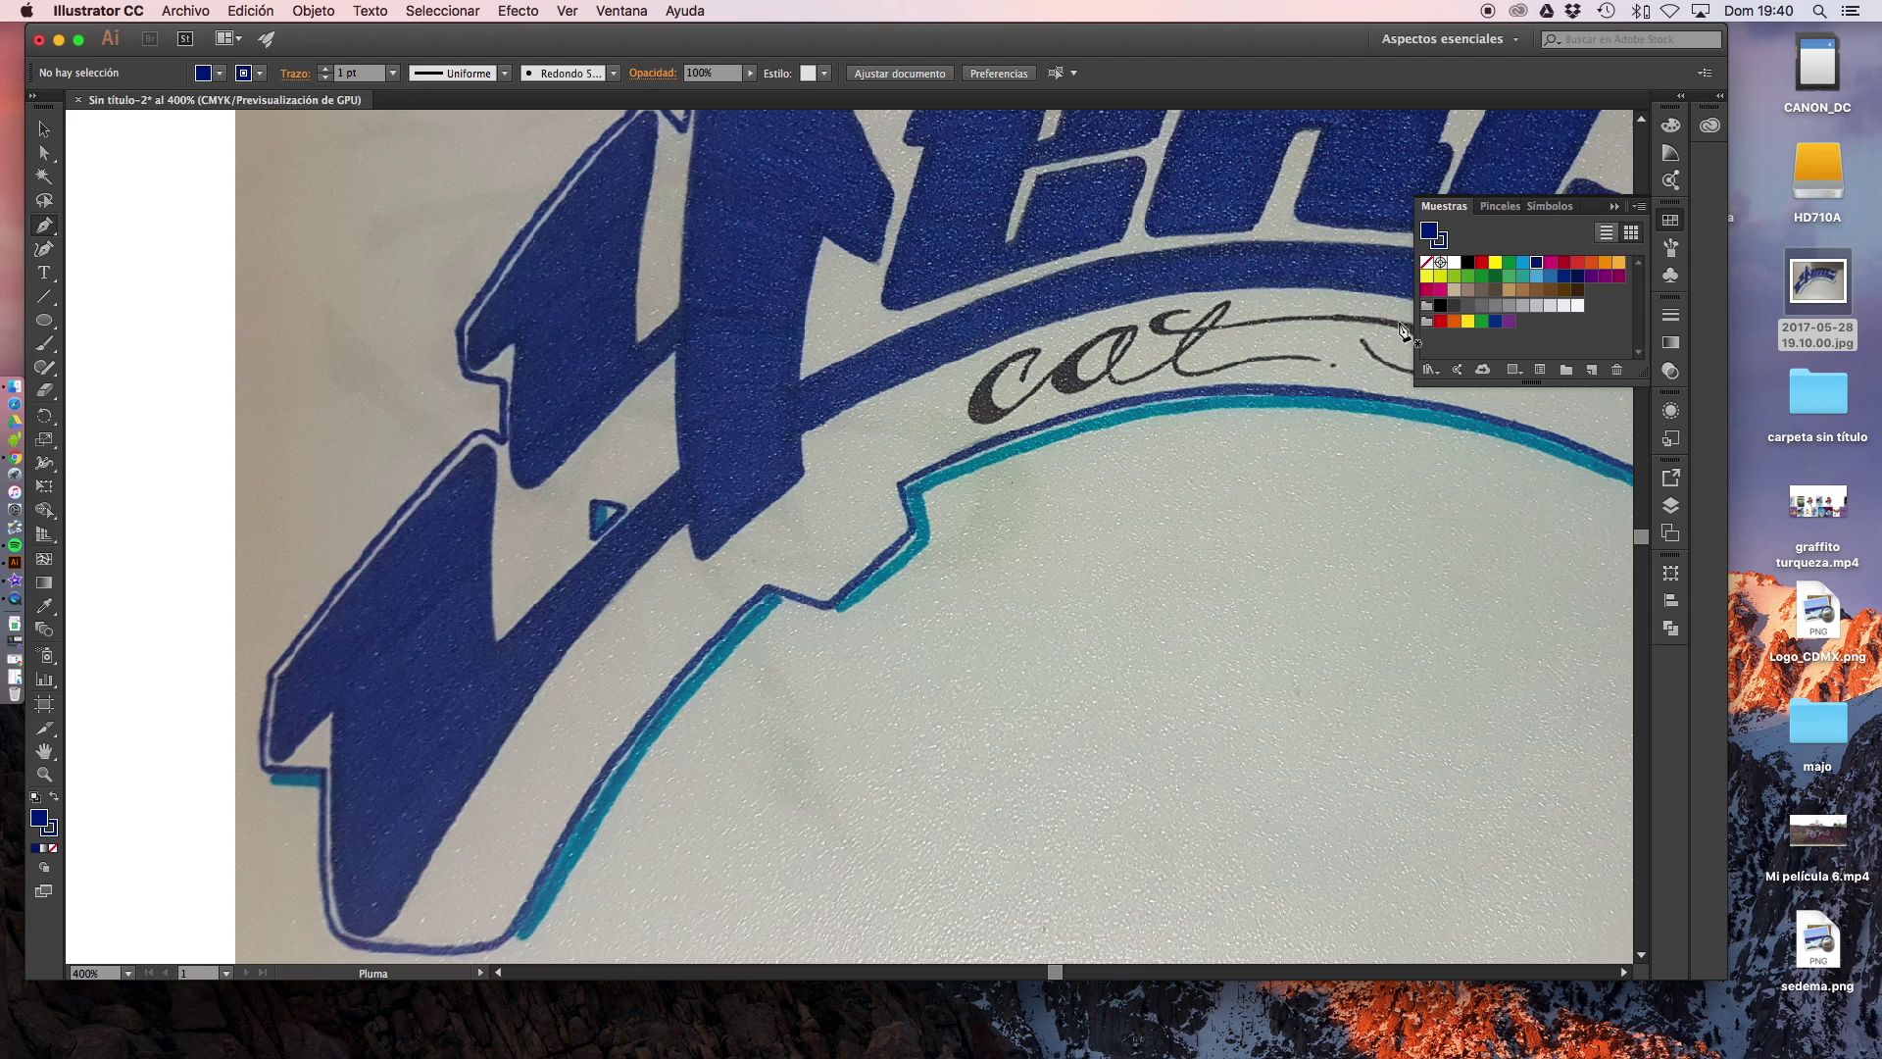
Set the fill to None and place two pen anchors along the first letter's left edge
{"action": "left_click", "coordinate": [1430, 263]}
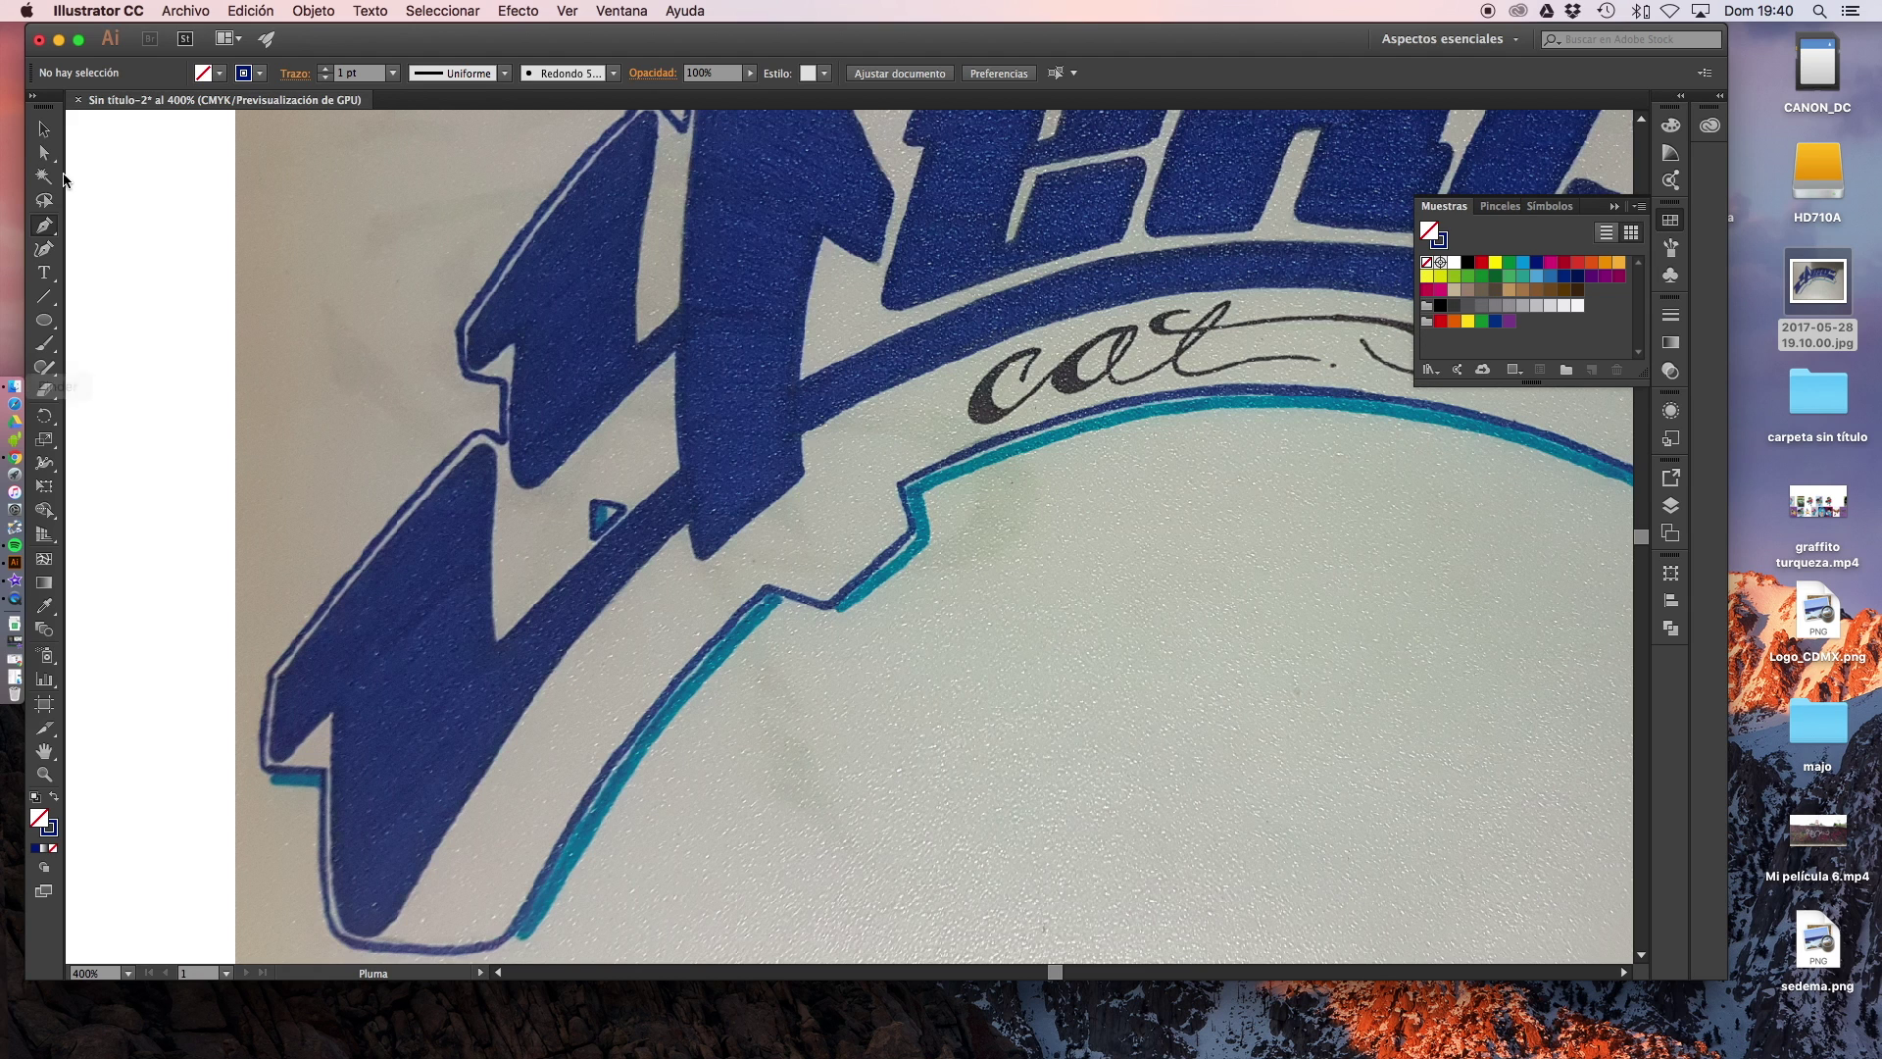
{"action": "left_click", "coordinate": [279, 680]}
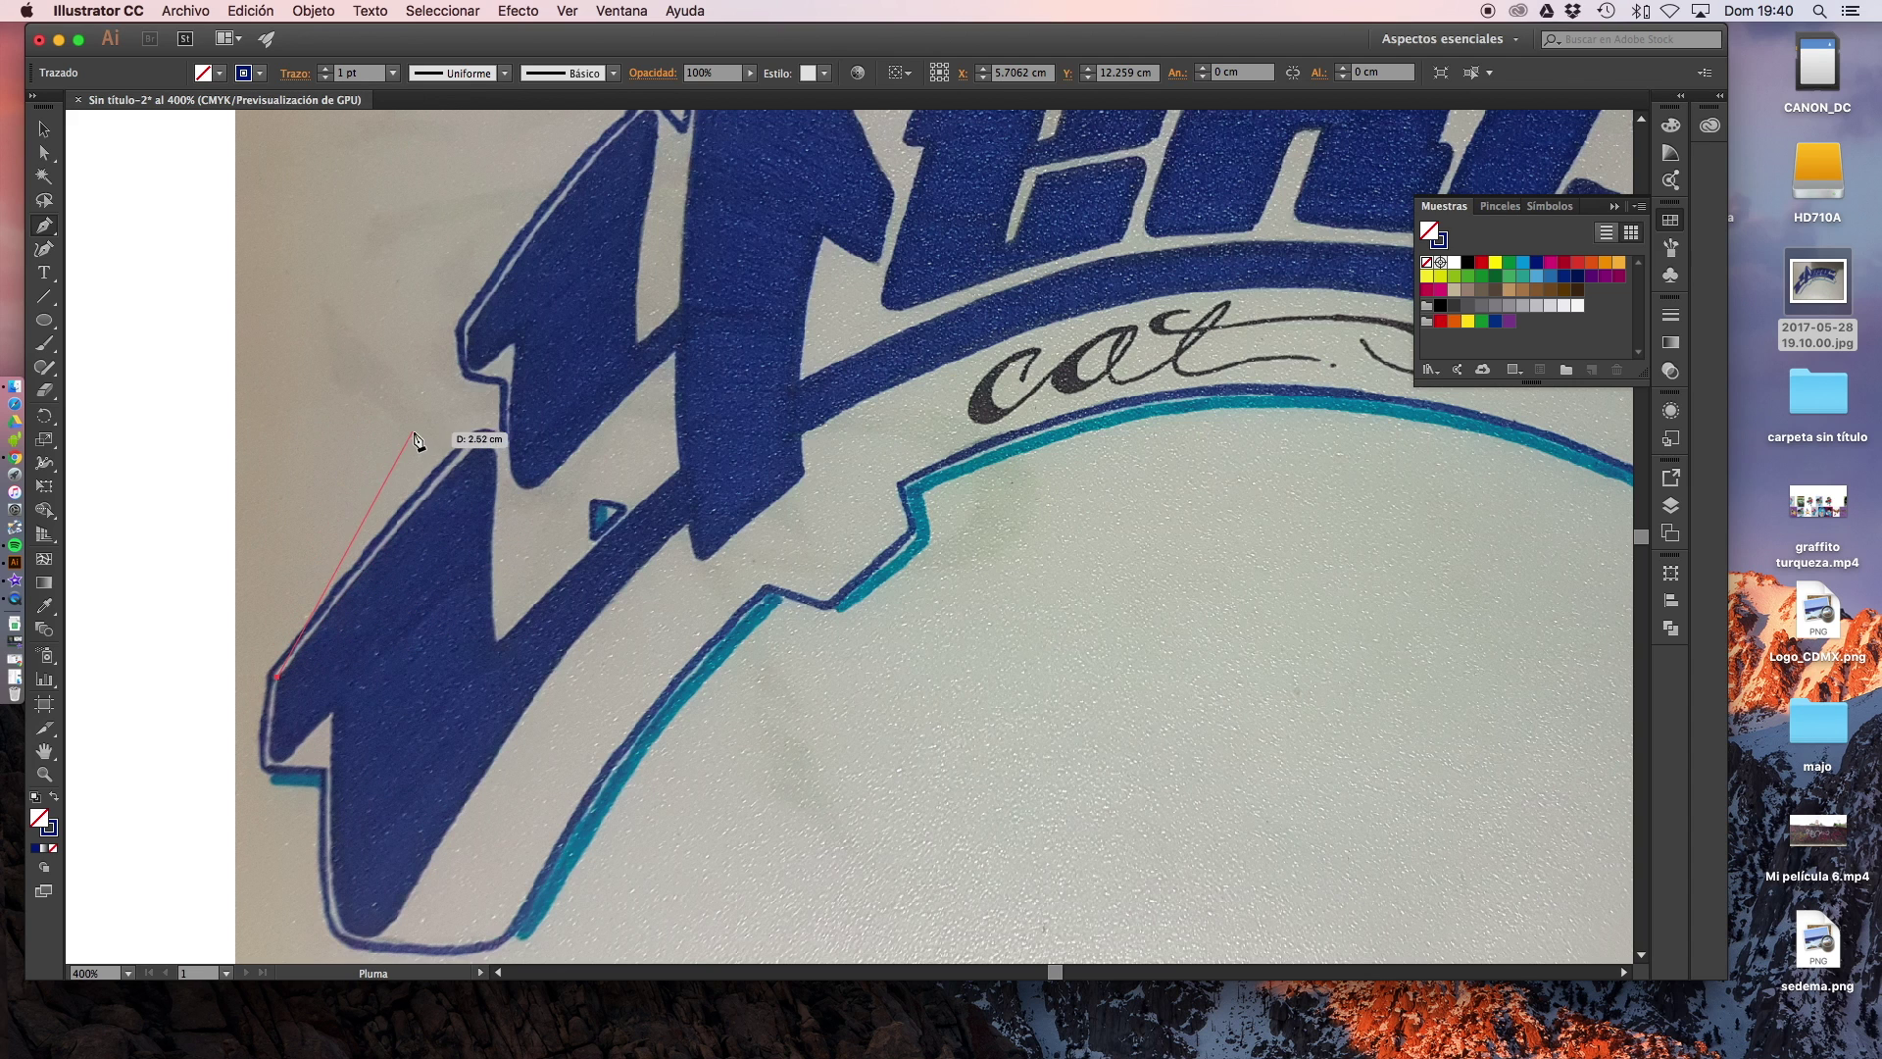
{"action": "left_click", "coordinate": [474, 455]}
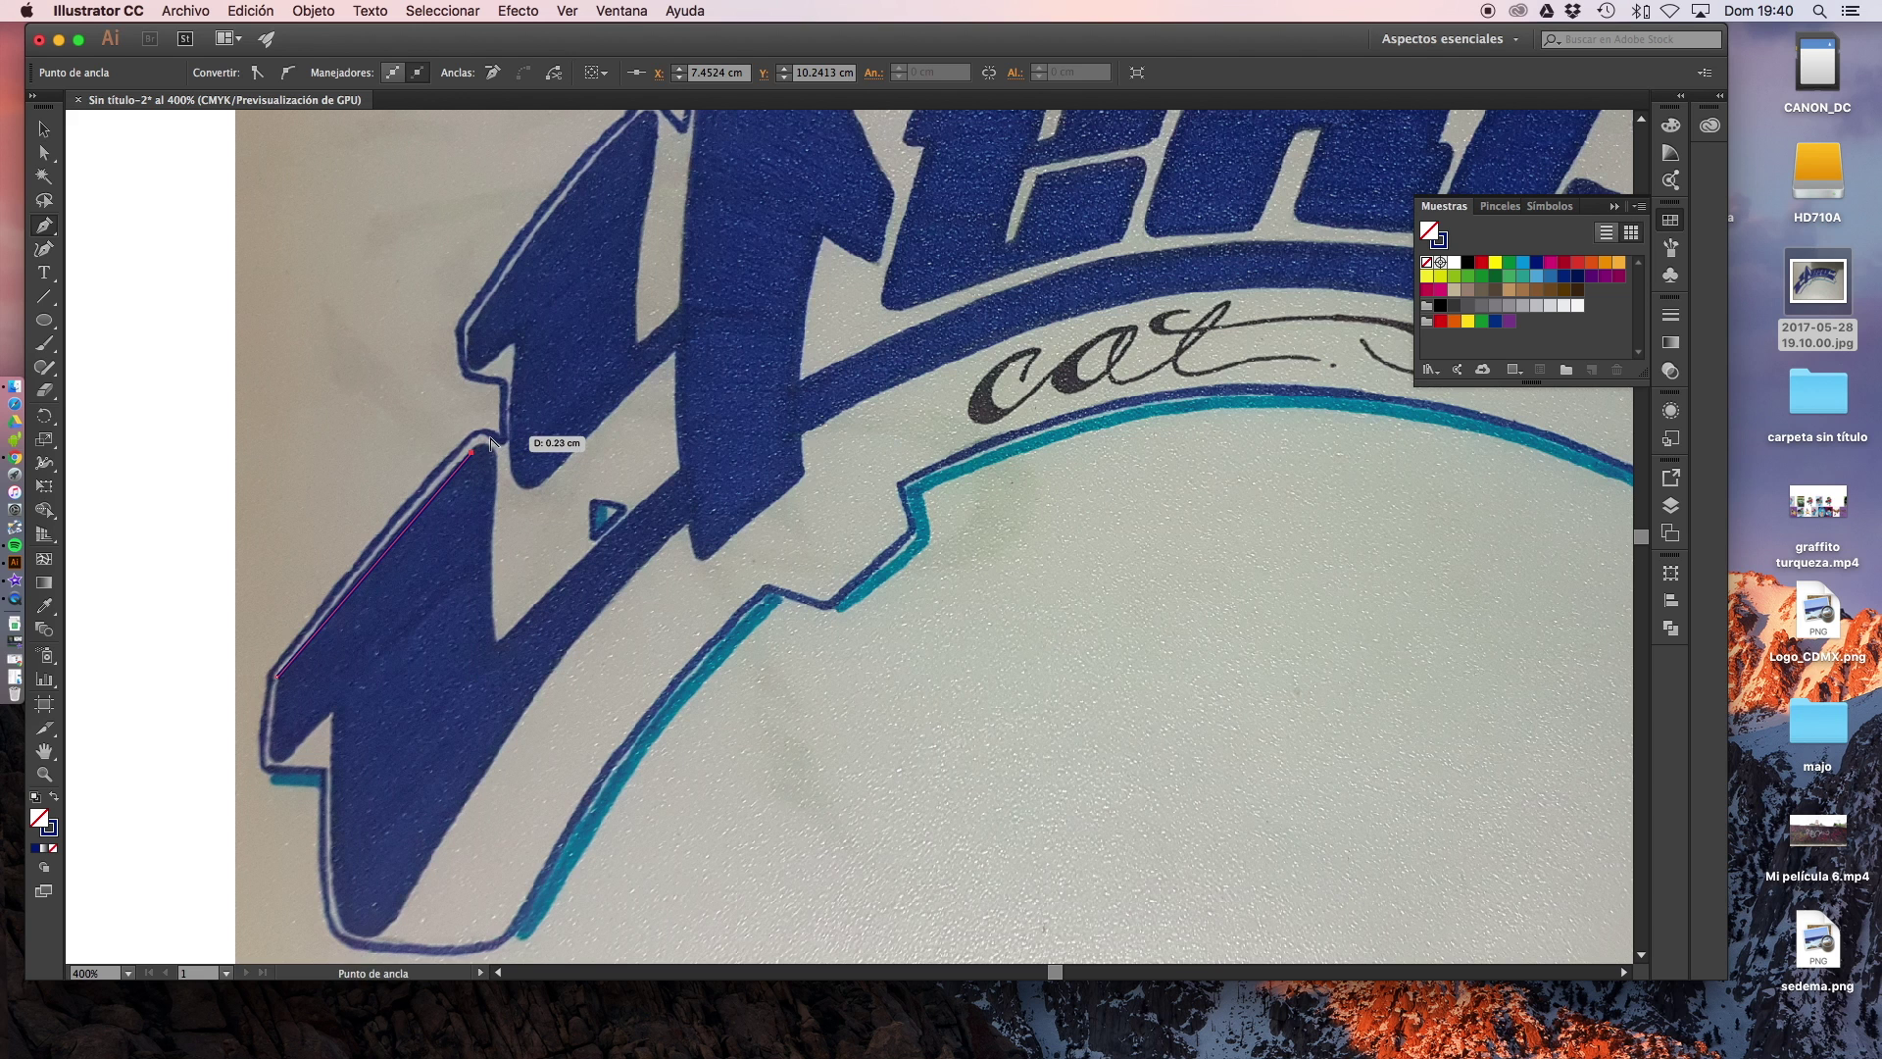
Add curved pen anchors down into the first letter's notch and up the next stroke
{"action": "scroll", "coordinate": [490, 443], "scroll_direction": "up", "scroll_amount": 1}
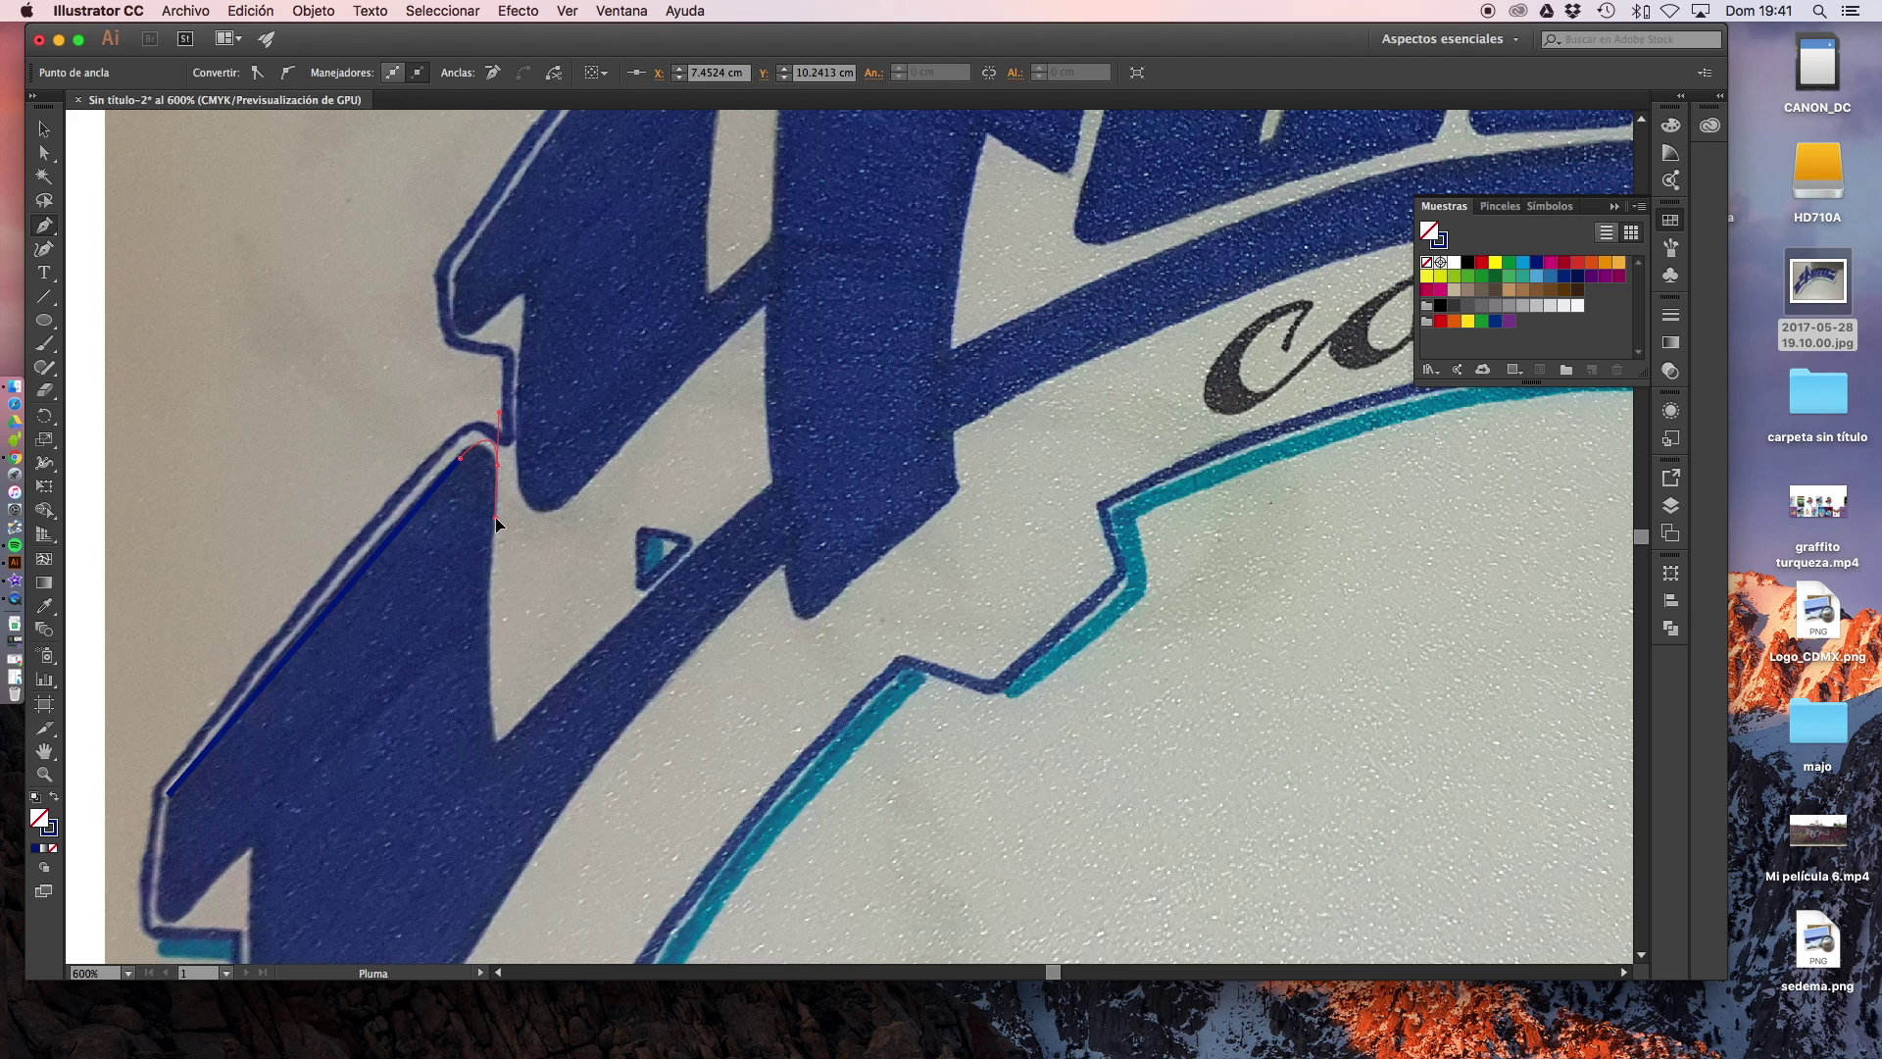
{"action": "left_click_drag", "start_coordinate": [496, 515], "coordinate": [496, 516]}
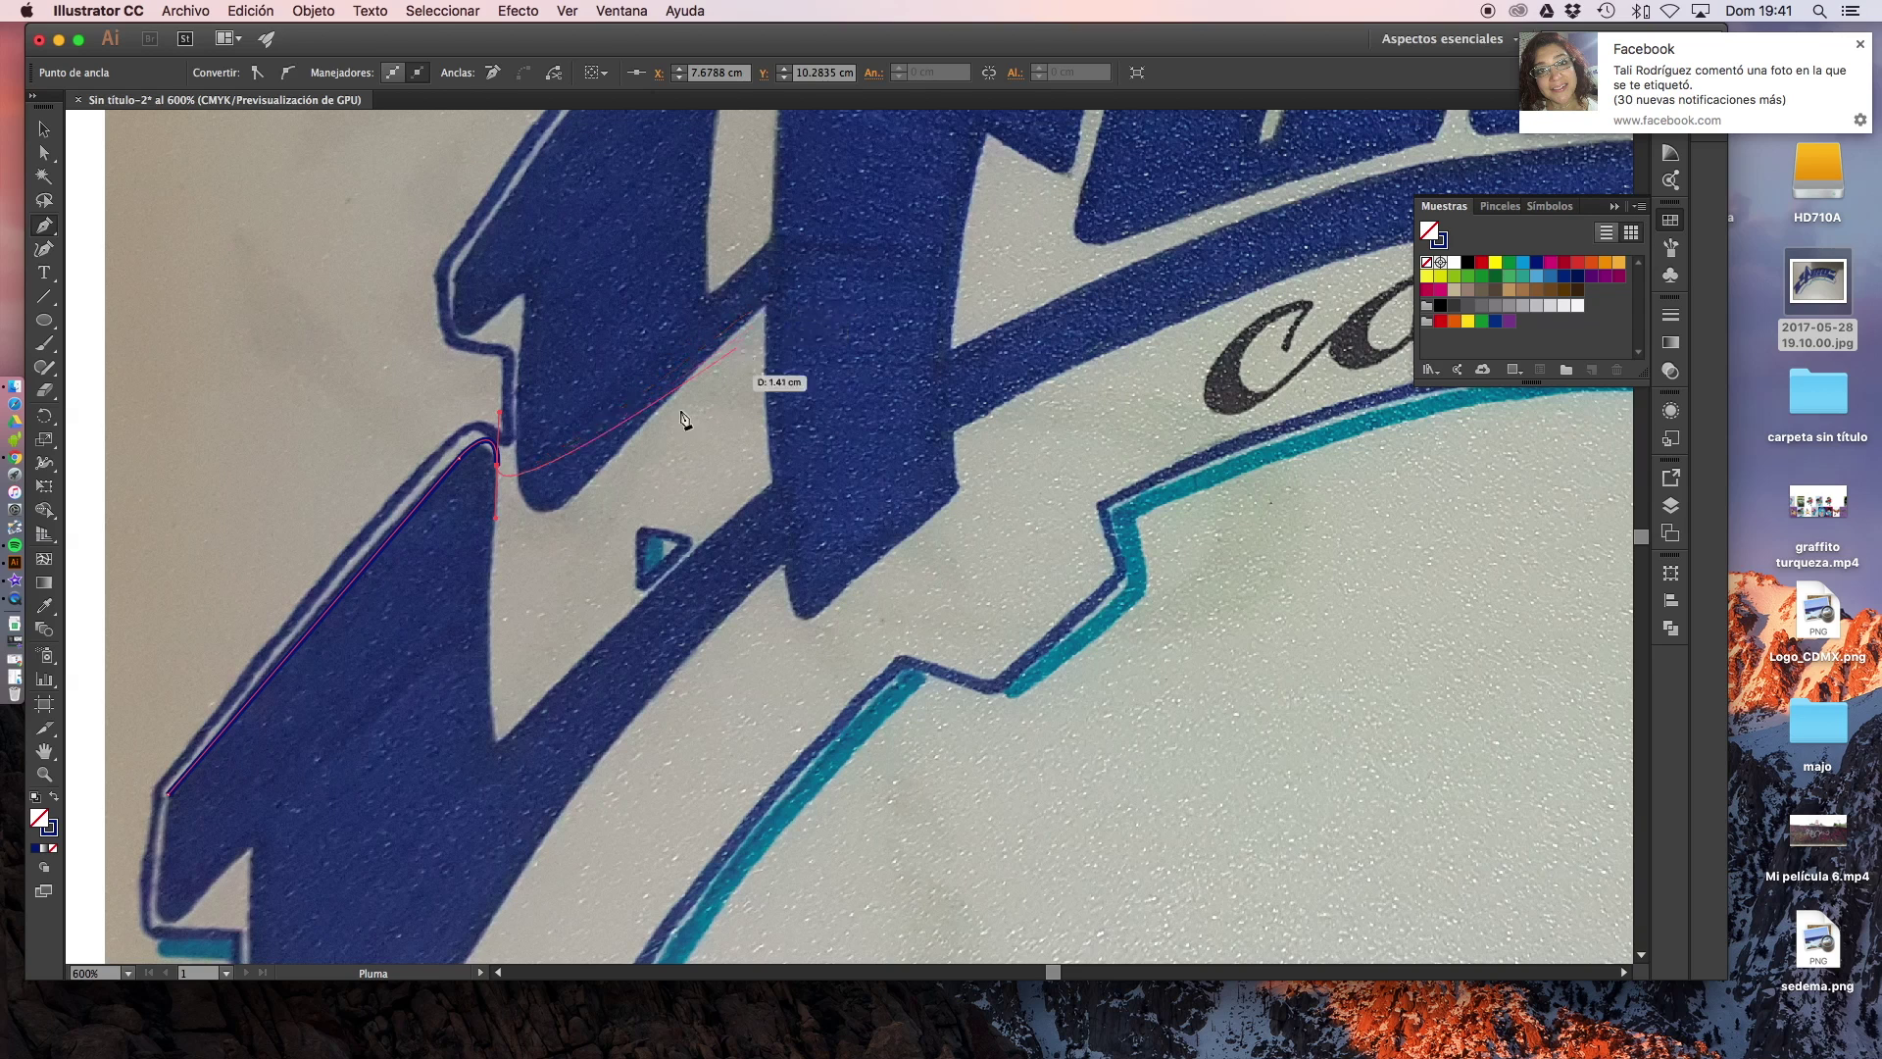
{"action": "left_click", "coordinate": [499, 748]}
{"action": "left_click_drag", "start_coordinate": [499, 765], "coordinate": [515, 790]}
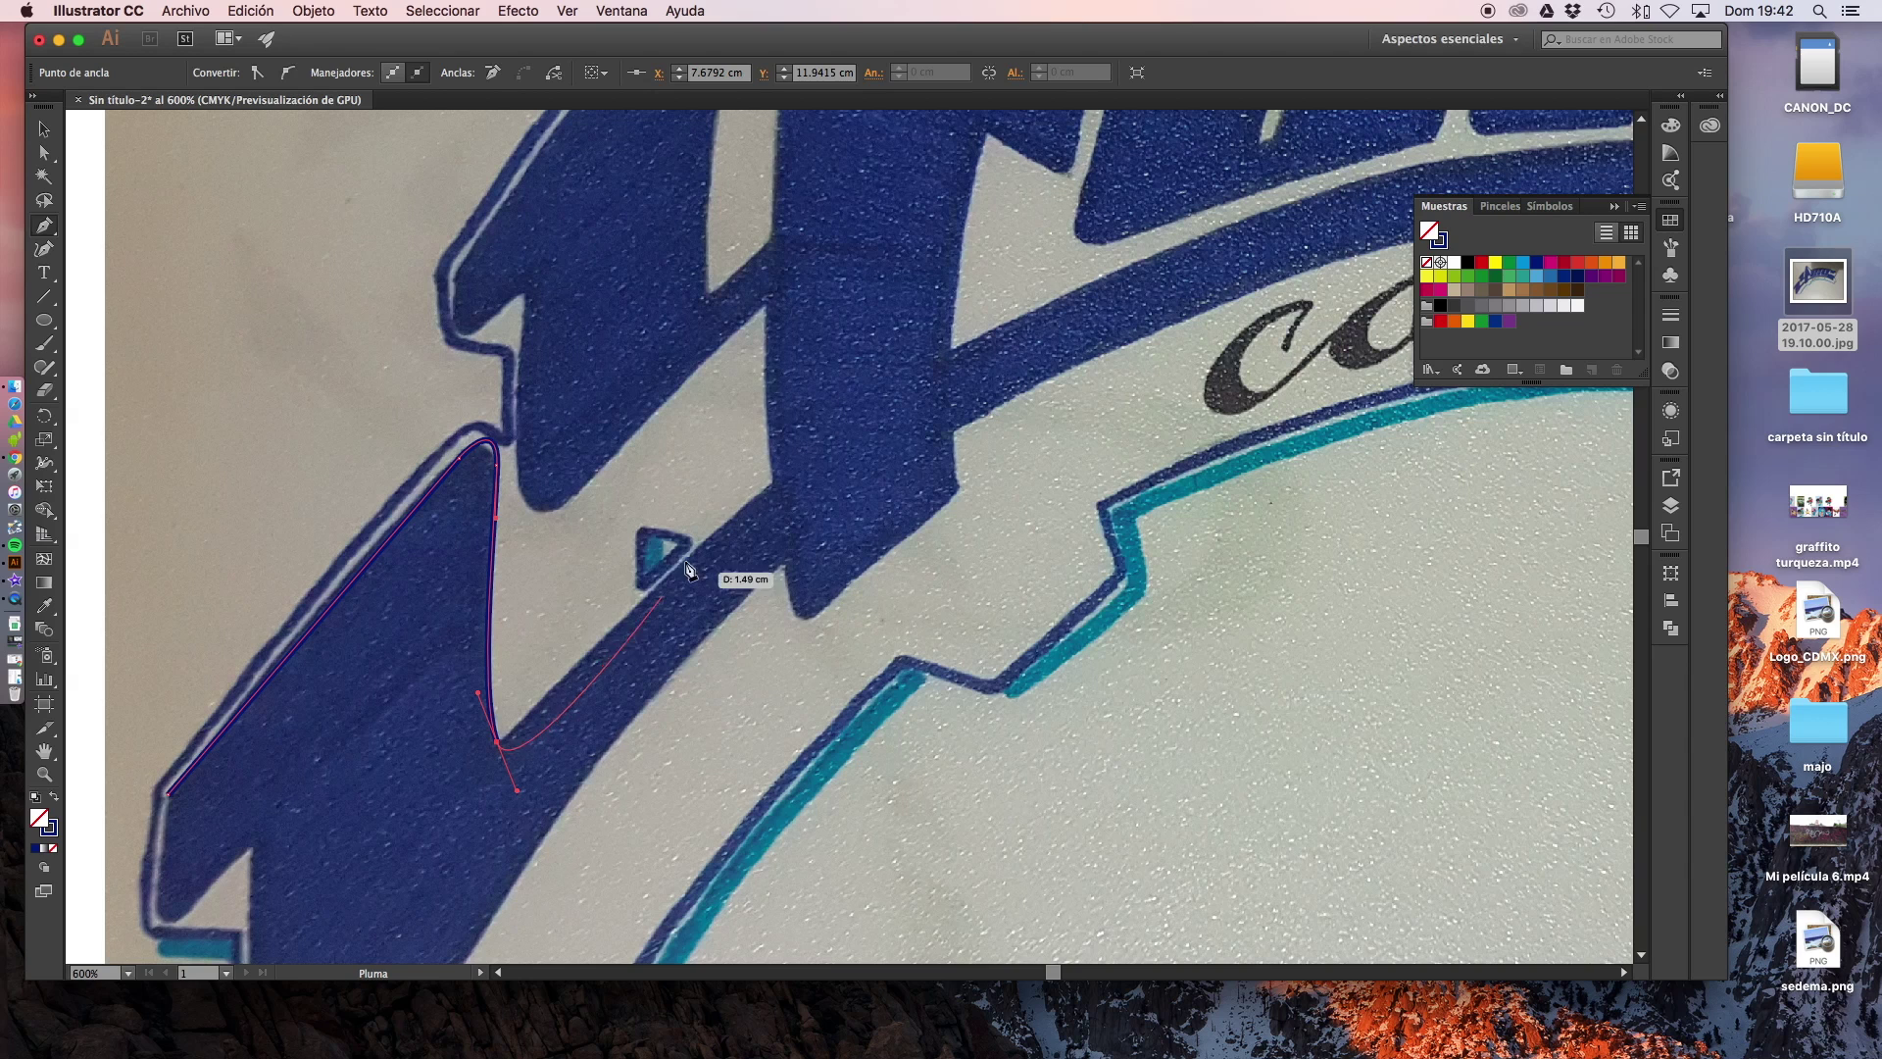
{"action": "left_click_drag", "start_coordinate": [773, 482], "coordinate": [810, 486]}
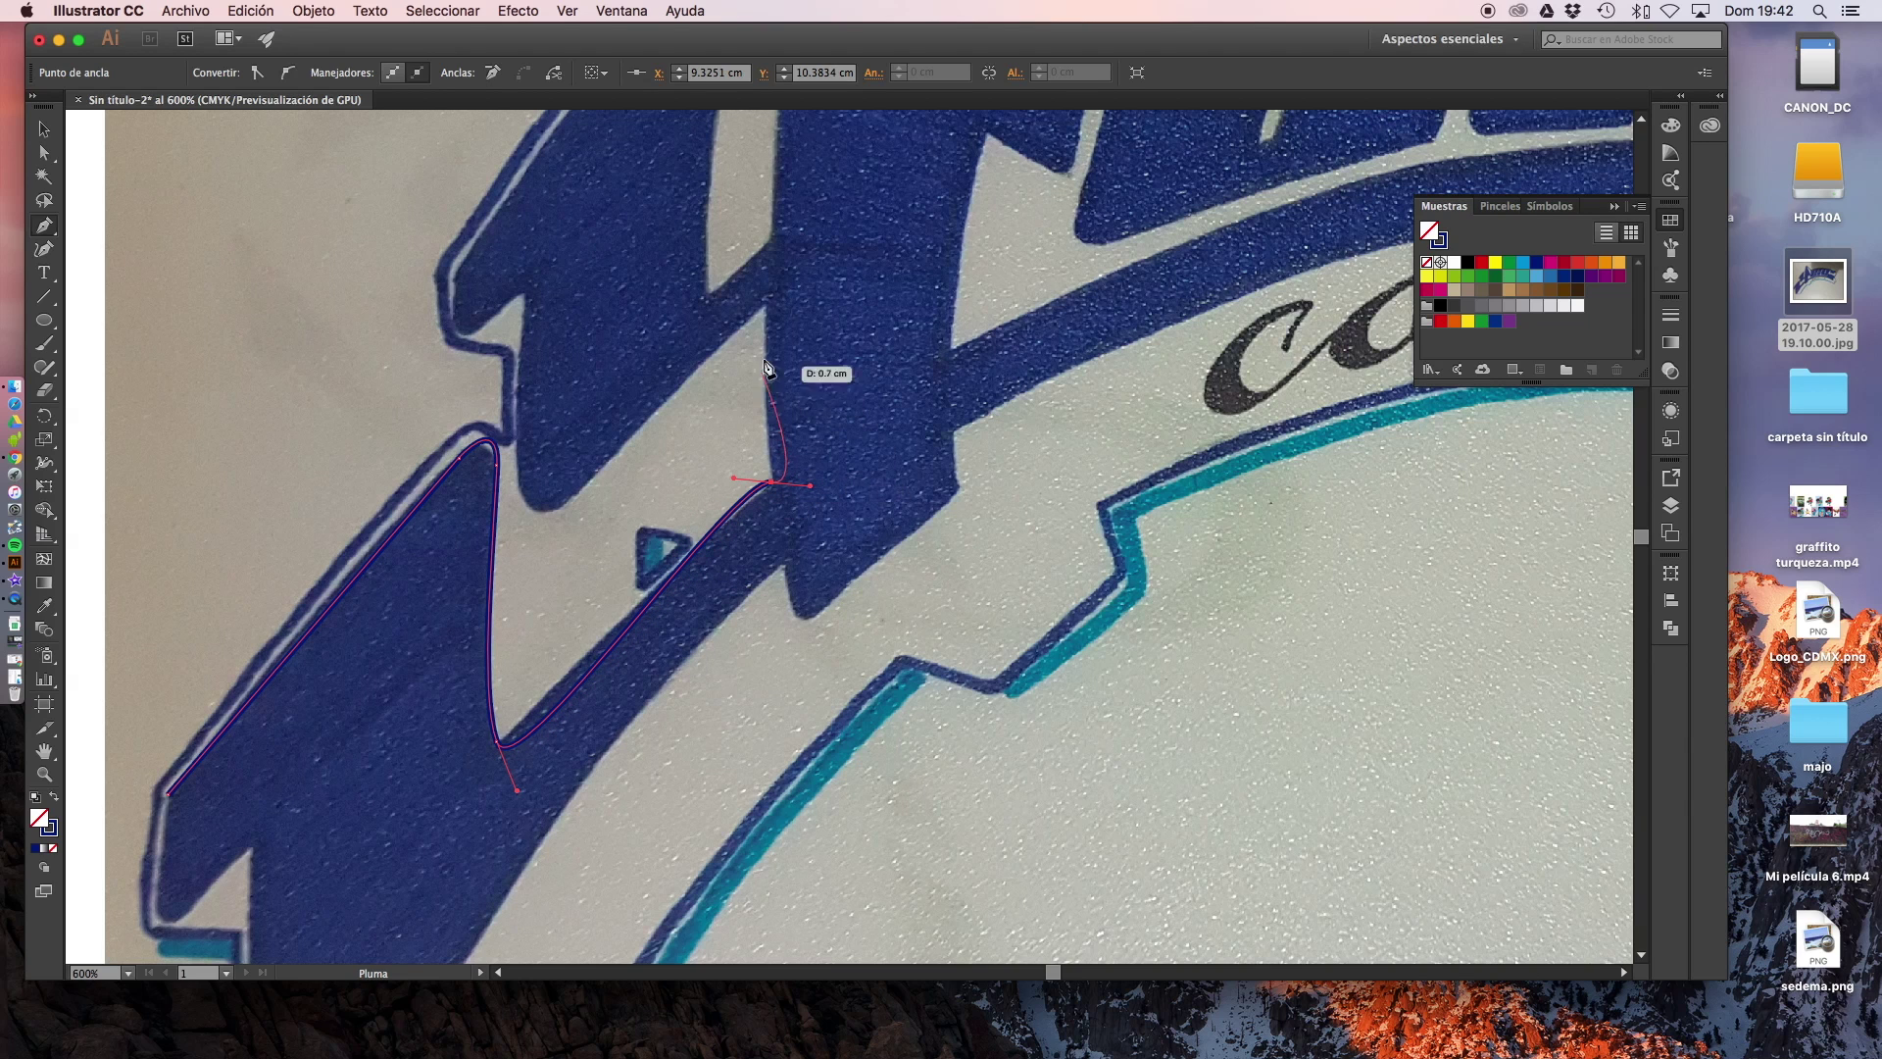
{"action": "left_click_drag", "start_coordinate": [765, 305], "coordinate": [774, 282]}
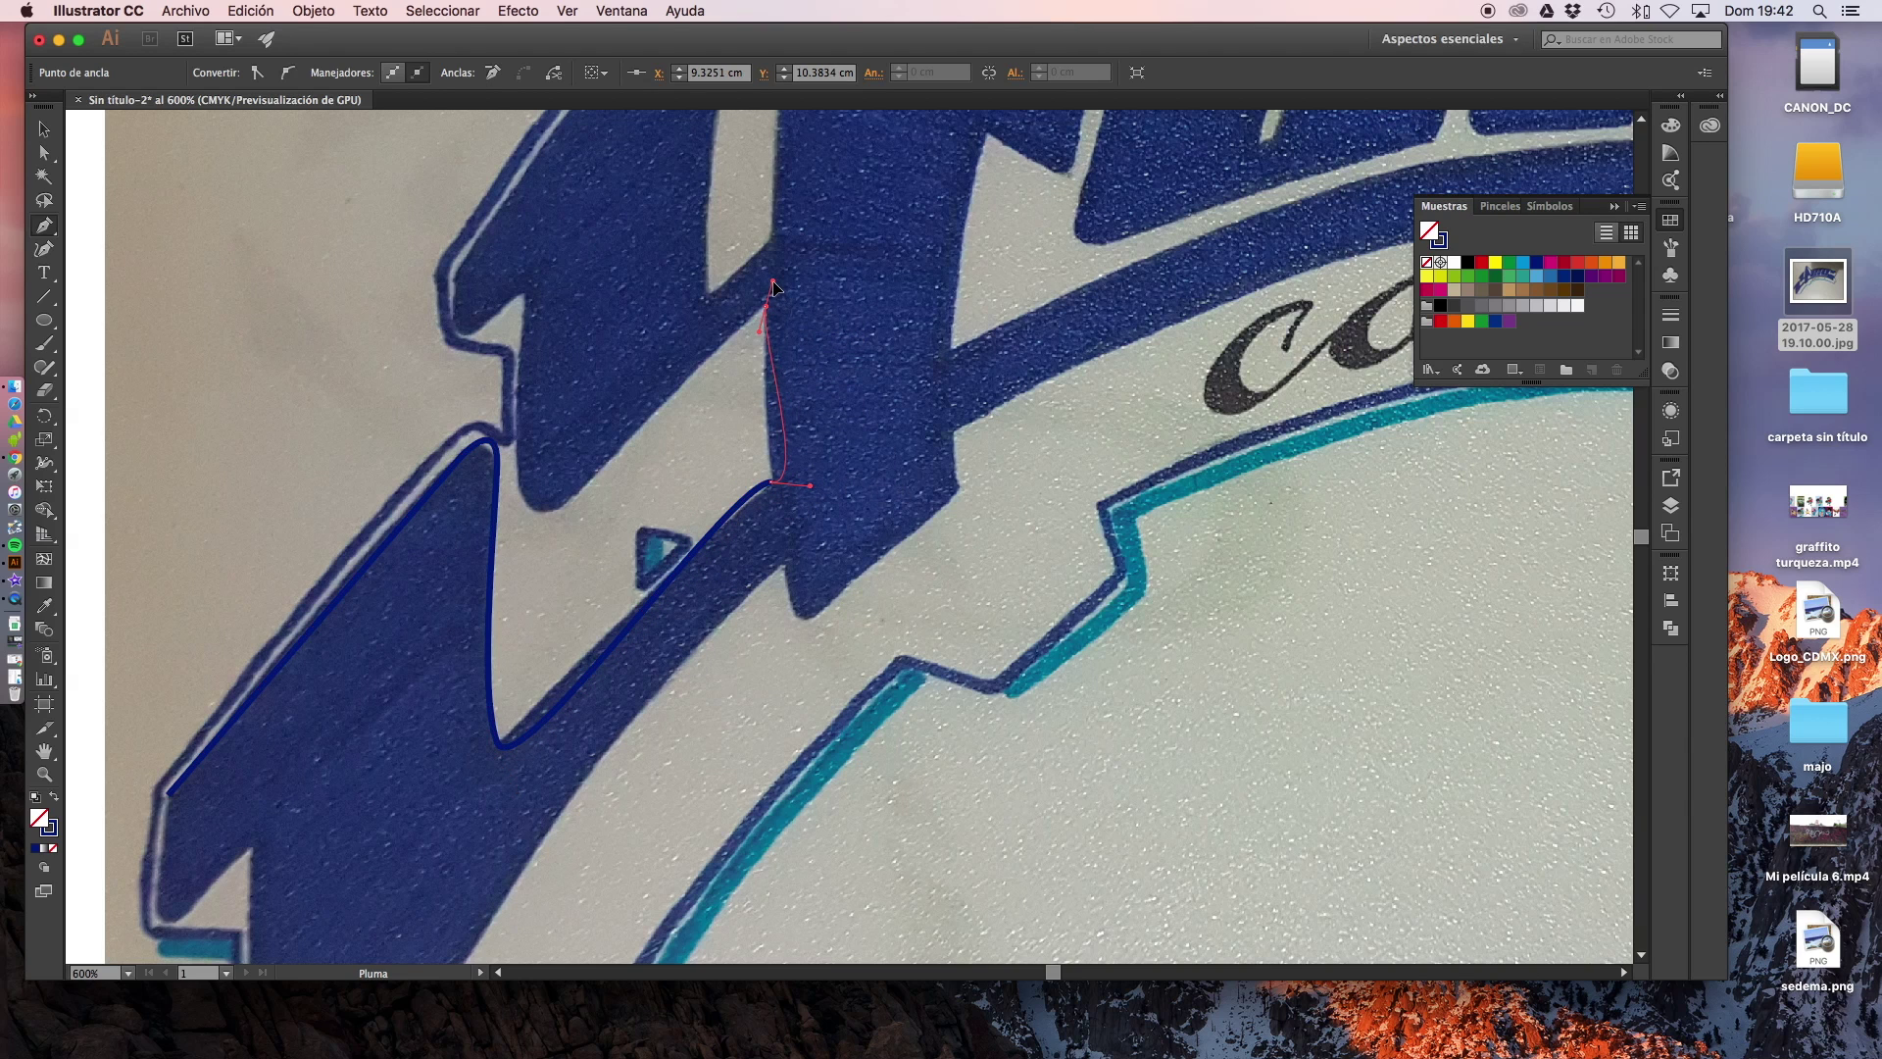
{"action": "left_click_drag", "start_coordinate": [565, 504], "coordinate": [586, 504]}
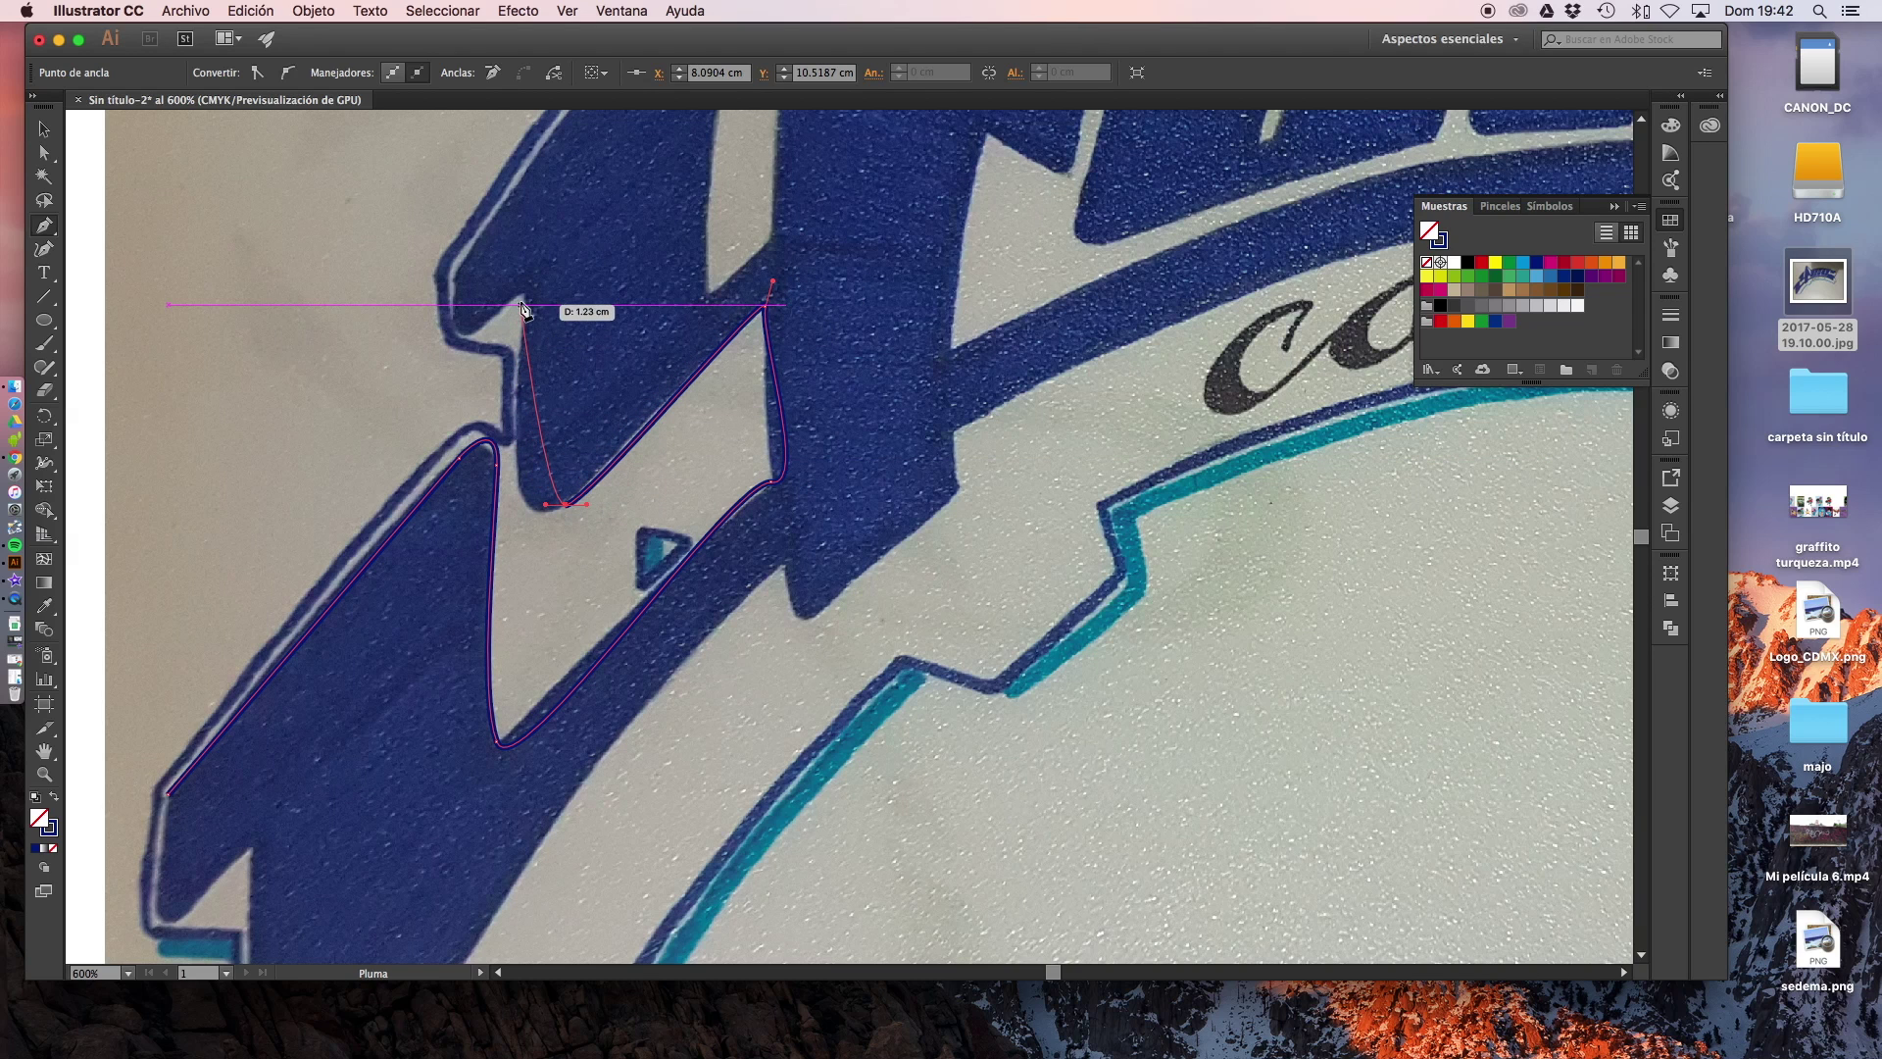
{"action": "left_click_drag", "start_coordinate": [521, 295], "coordinate": [530, 309]}
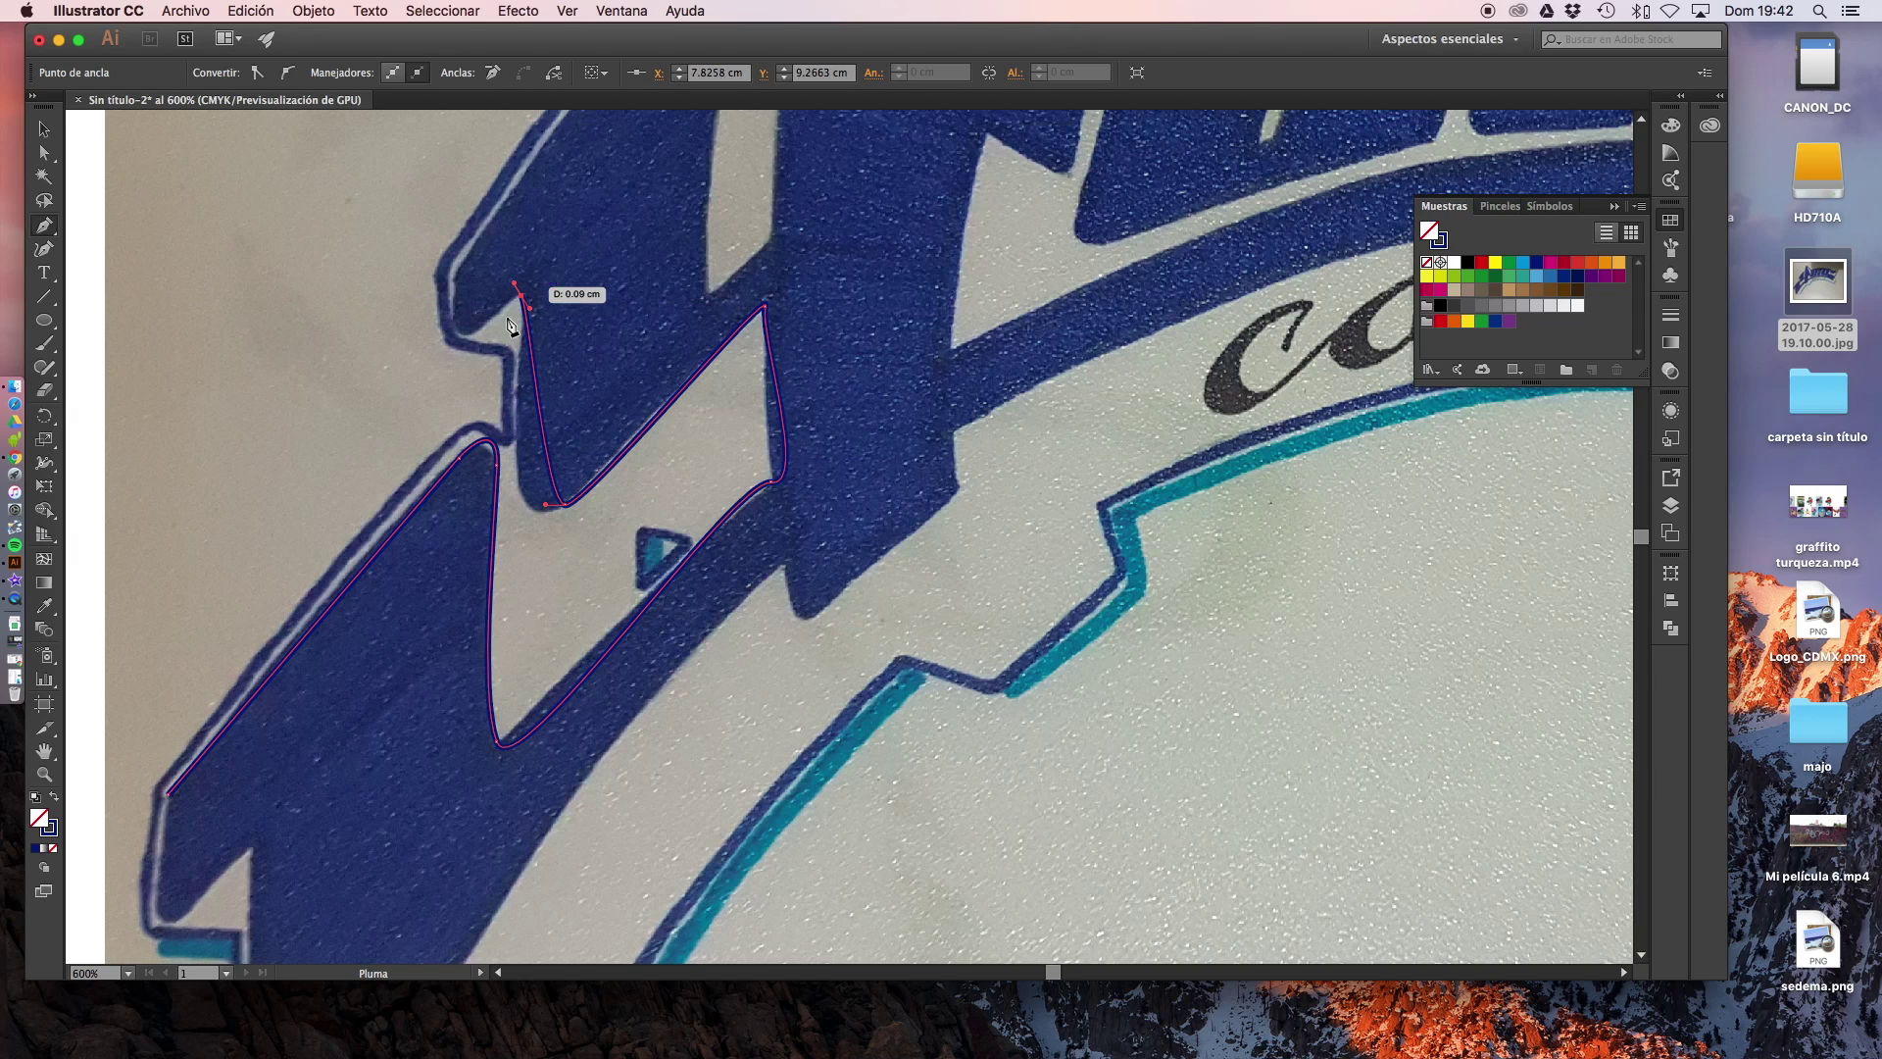
{"action": "scroll", "coordinate": [509, 323], "scroll_direction": "down", "scroll_amount": 2}
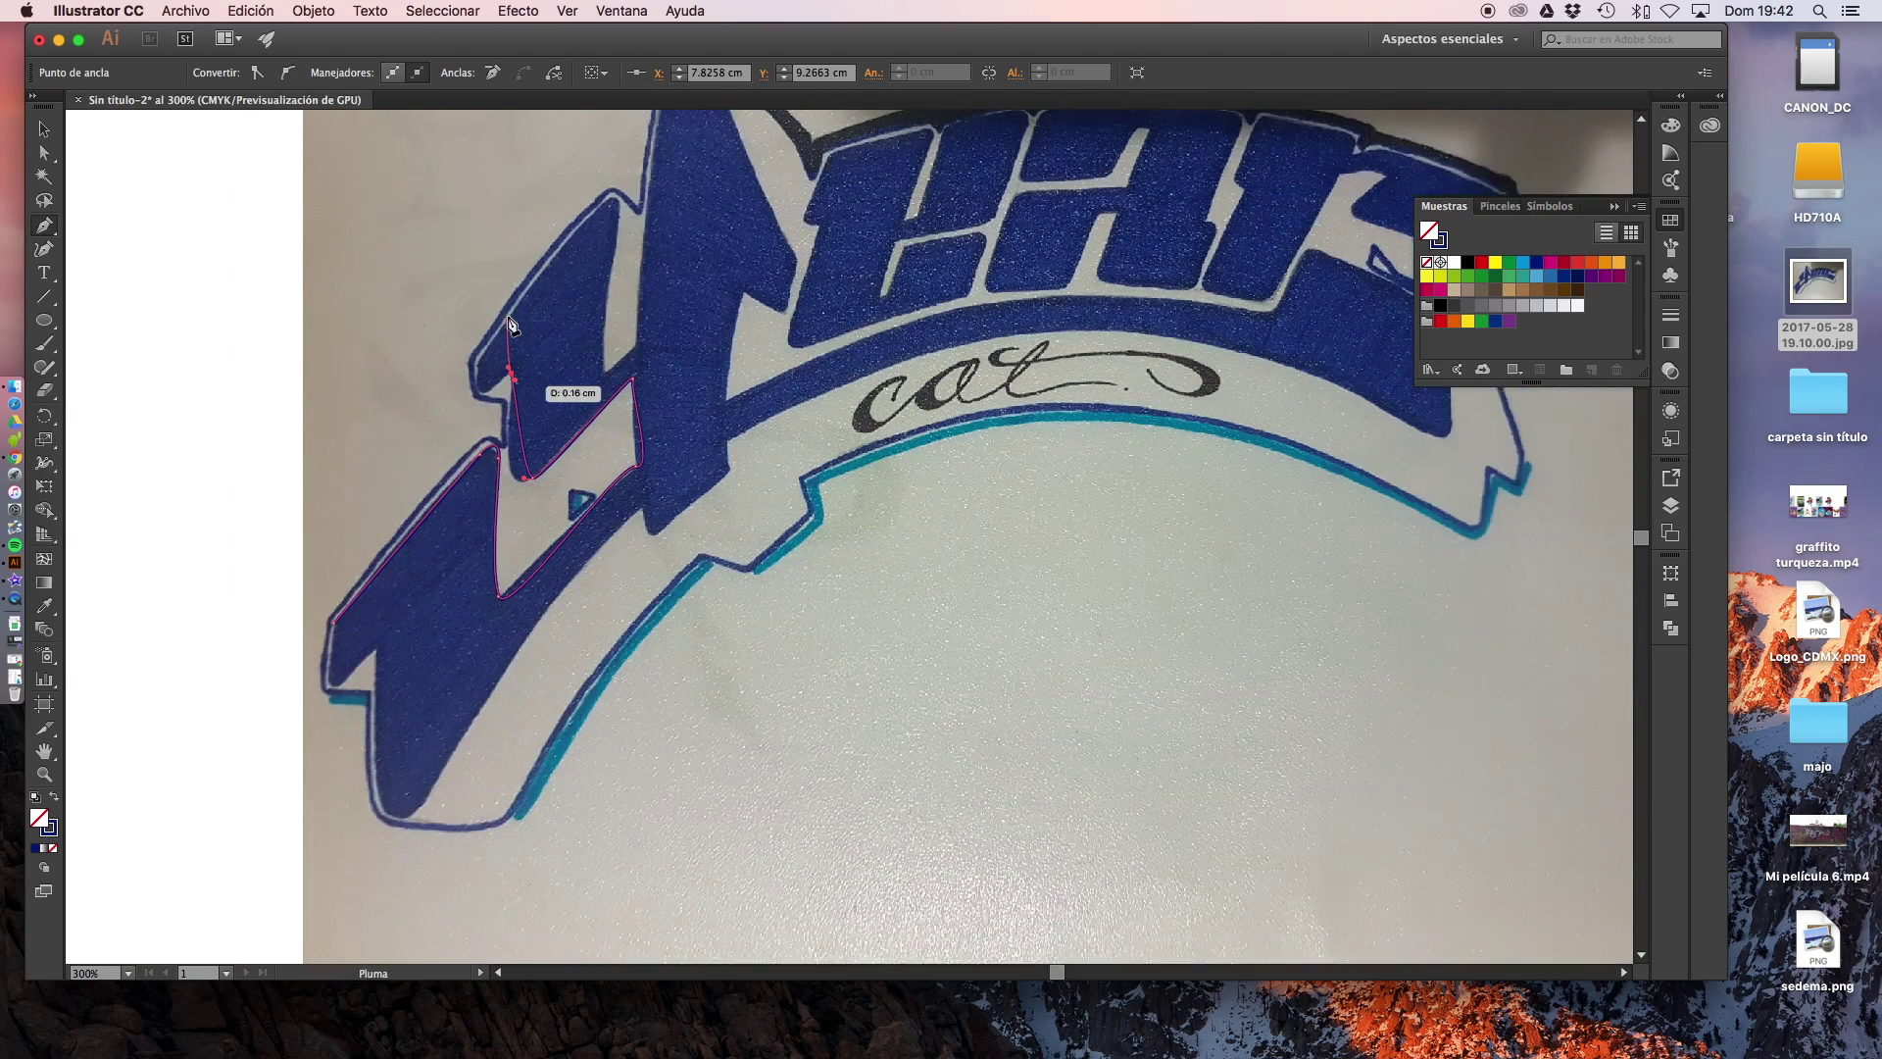
Continue the pen outline up the letter's left side to its top peak
{"action": "scroll", "coordinate": [502, 412], "scroll_direction": "up", "scroll_amount": 3}
{"action": "left_click_drag", "start_coordinate": [487, 429], "coordinate": [472, 428]}
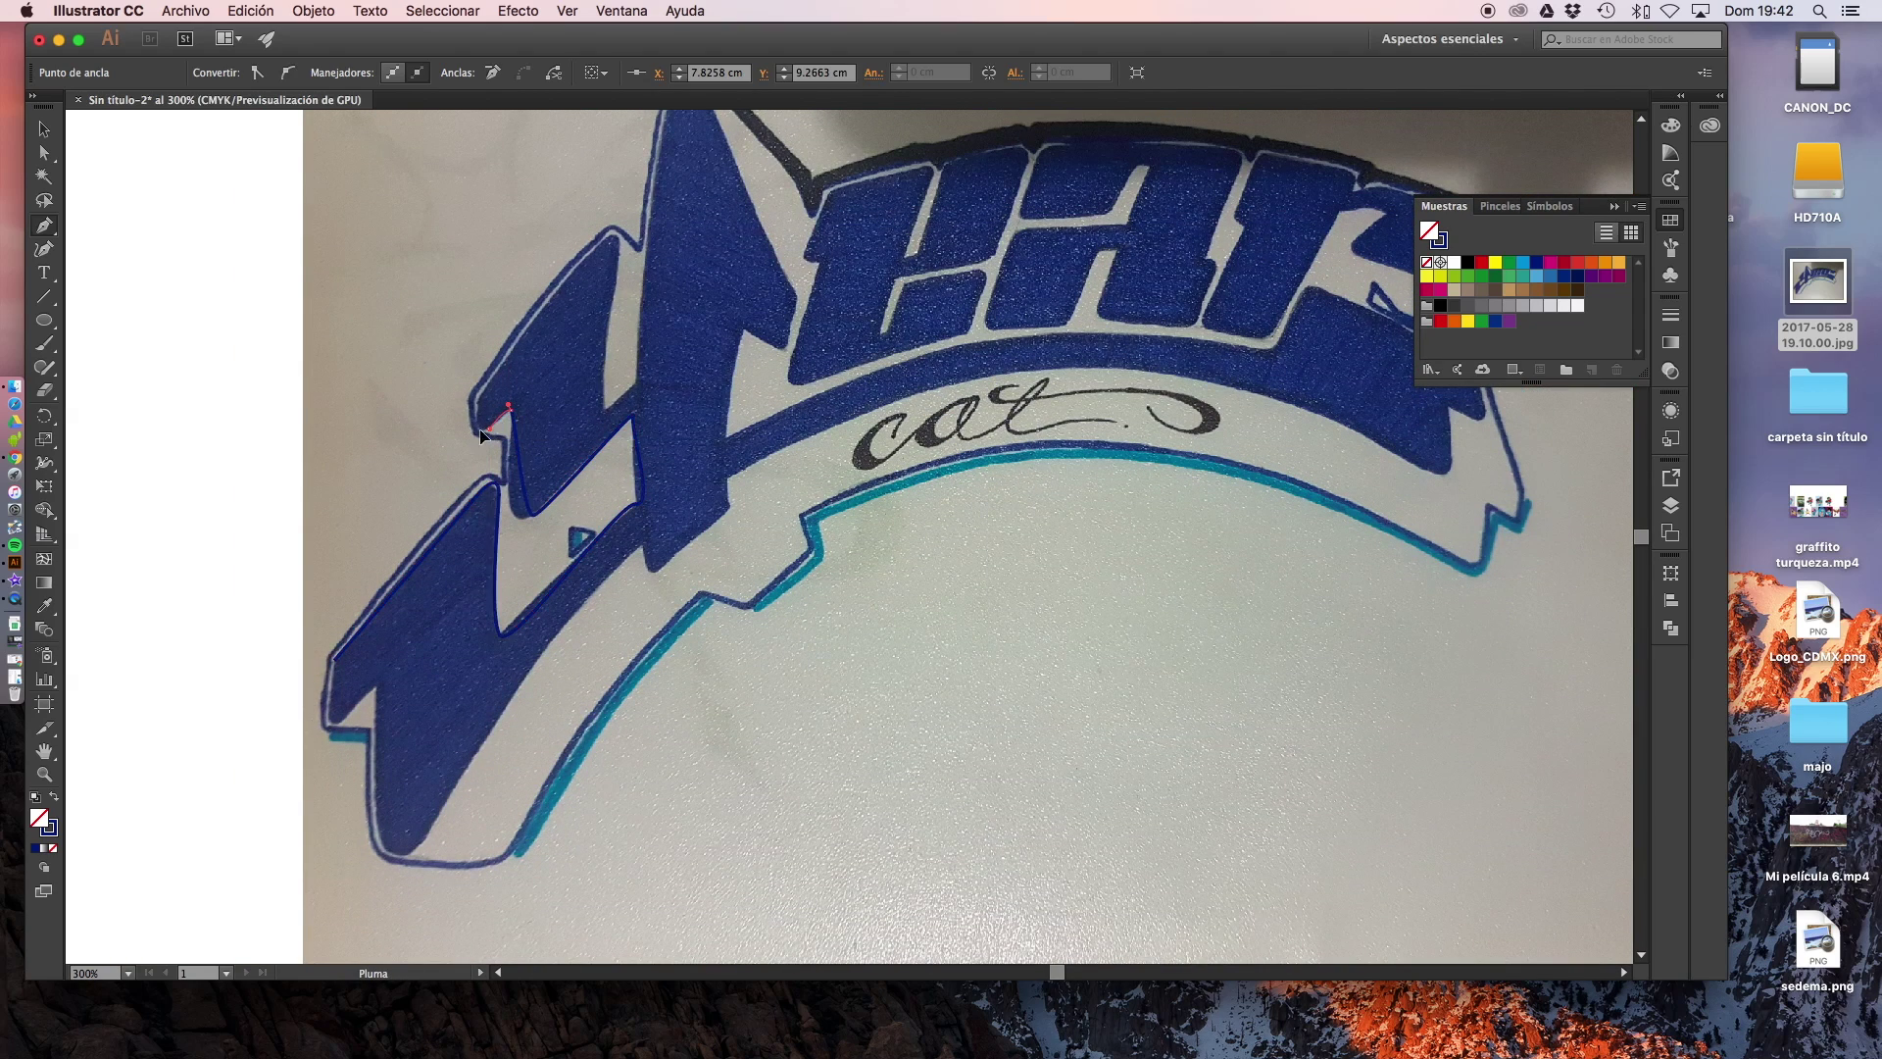
{"action": "left_click", "coordinate": [475, 398]}
{"action": "left_click_drag", "start_coordinate": [611, 231], "coordinate": [626, 257]}
{"action": "left_click_drag", "start_coordinate": [603, 402], "coordinate": [633, 392]}
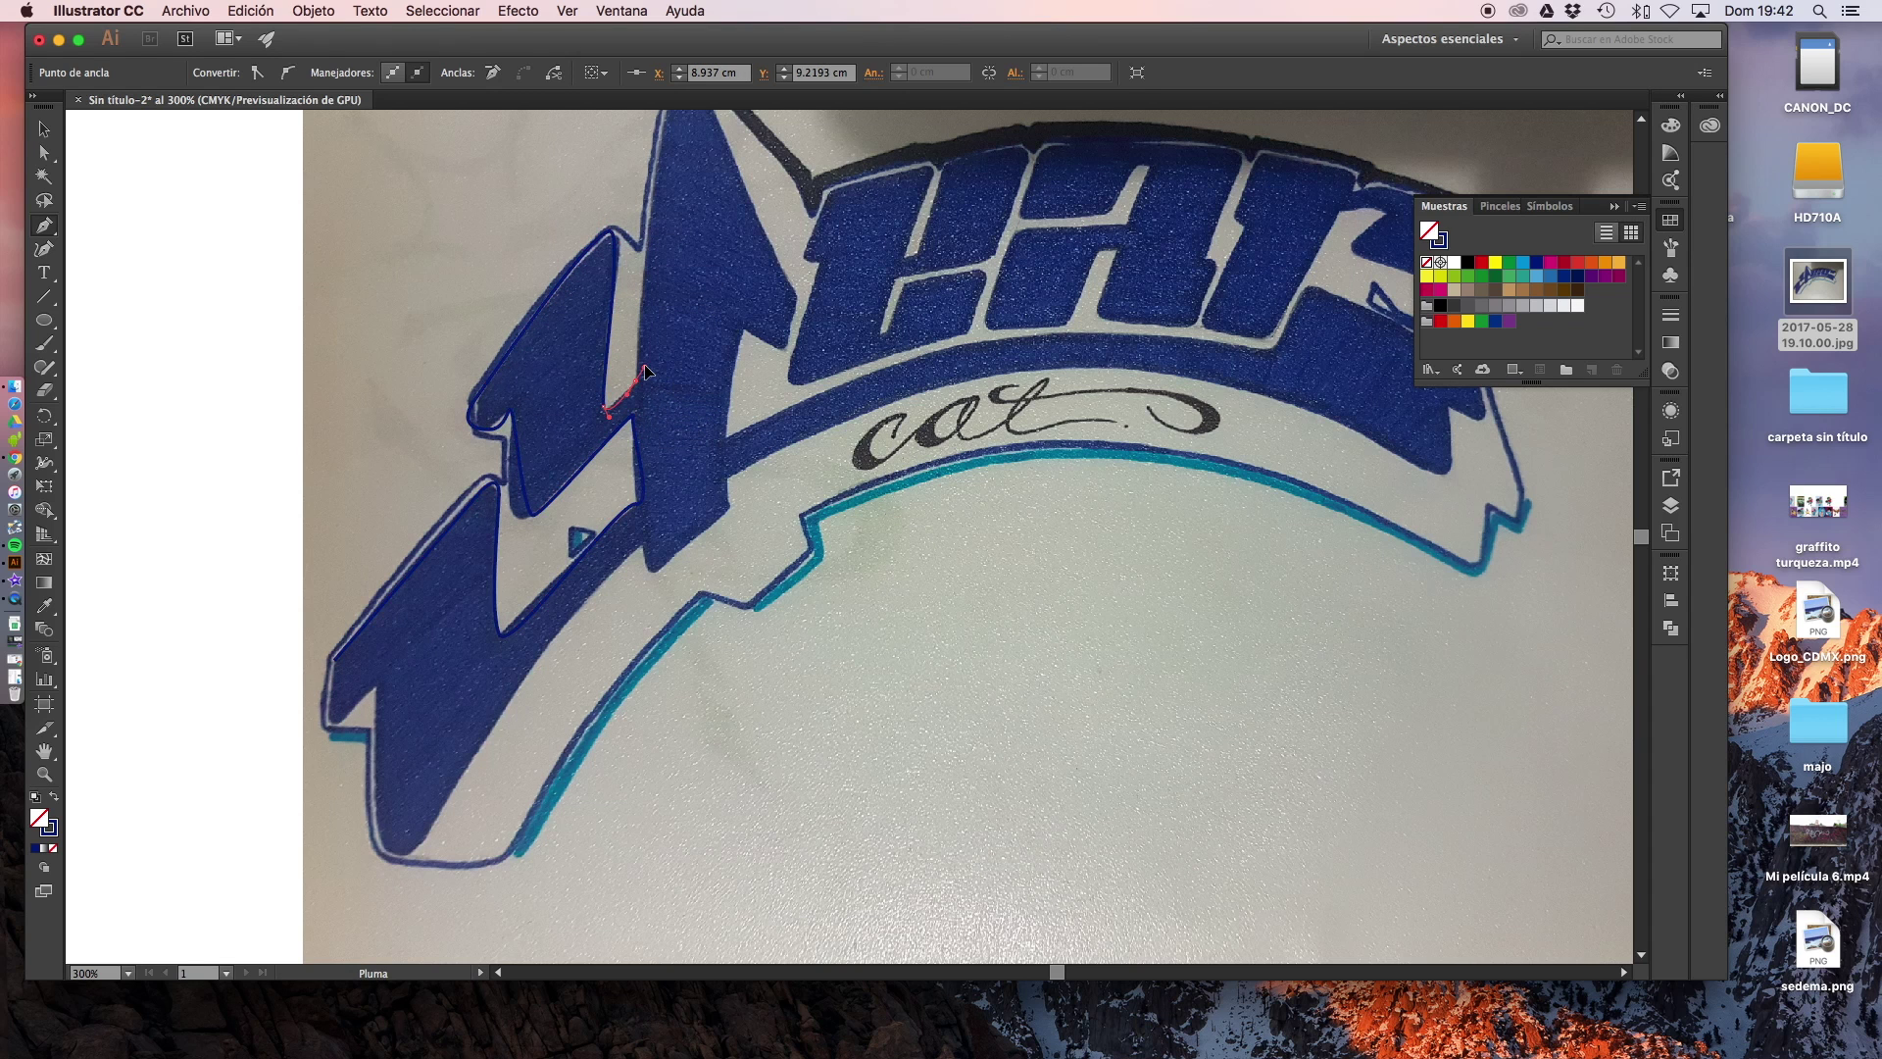
{"action": "left_click_drag", "start_coordinate": [644, 401], "coordinate": [647, 372]}
{"action": "scroll", "coordinate": [647, 371], "scroll_direction": "up", "scroll_amount": 3}
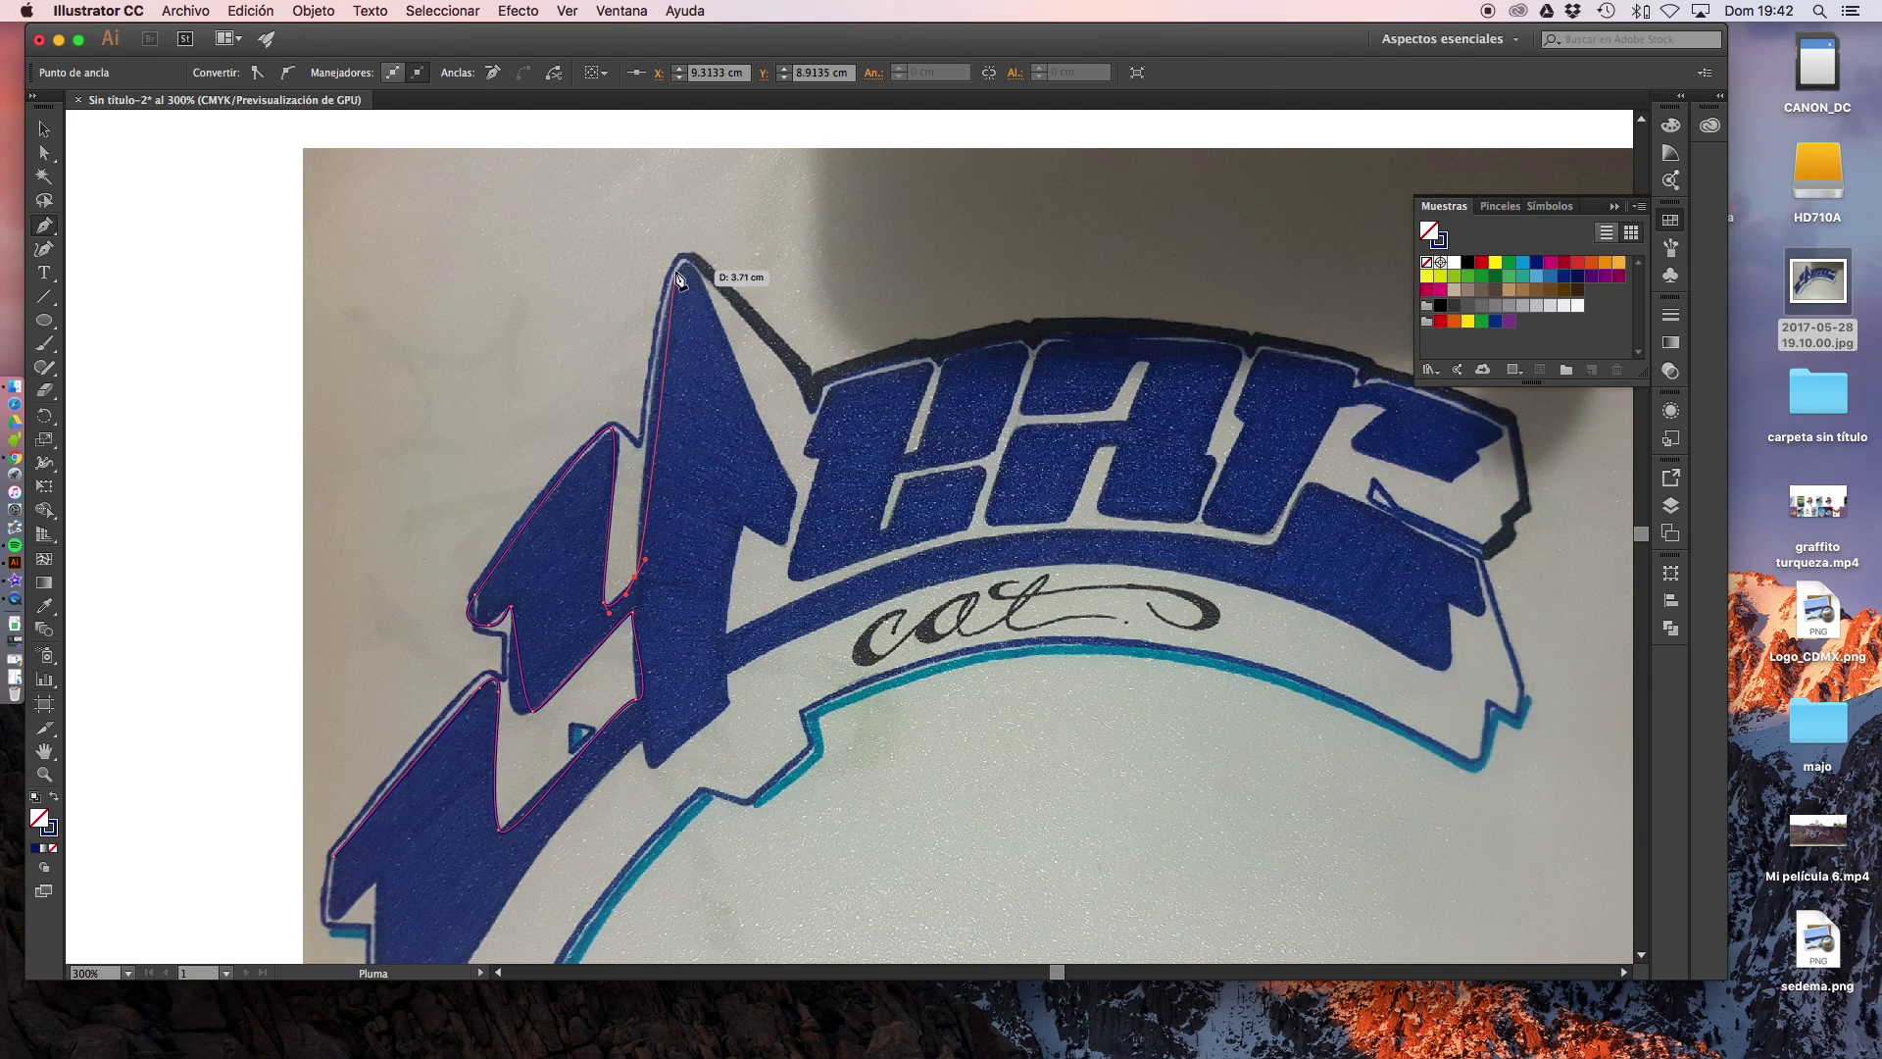
{"action": "left_click_drag", "start_coordinate": [686, 268], "coordinate": [706, 294]}
{"action": "key", "text": "Escape"}
Trace down from the peak, along the right side and lower band, closing at the start
{"action": "left_click", "coordinate": [798, 510]}
{"action": "mouse_move", "coordinate": [781, 541]}
{"action": "left_mouse_down"}
{"action": "mouse_move", "coordinate": [751, 538]}
{"action": "mouse_move", "coordinate": [727, 644]}
{"action": "mouse_move", "coordinate": [742, 650]}
{"action": "left_mouse_up"}
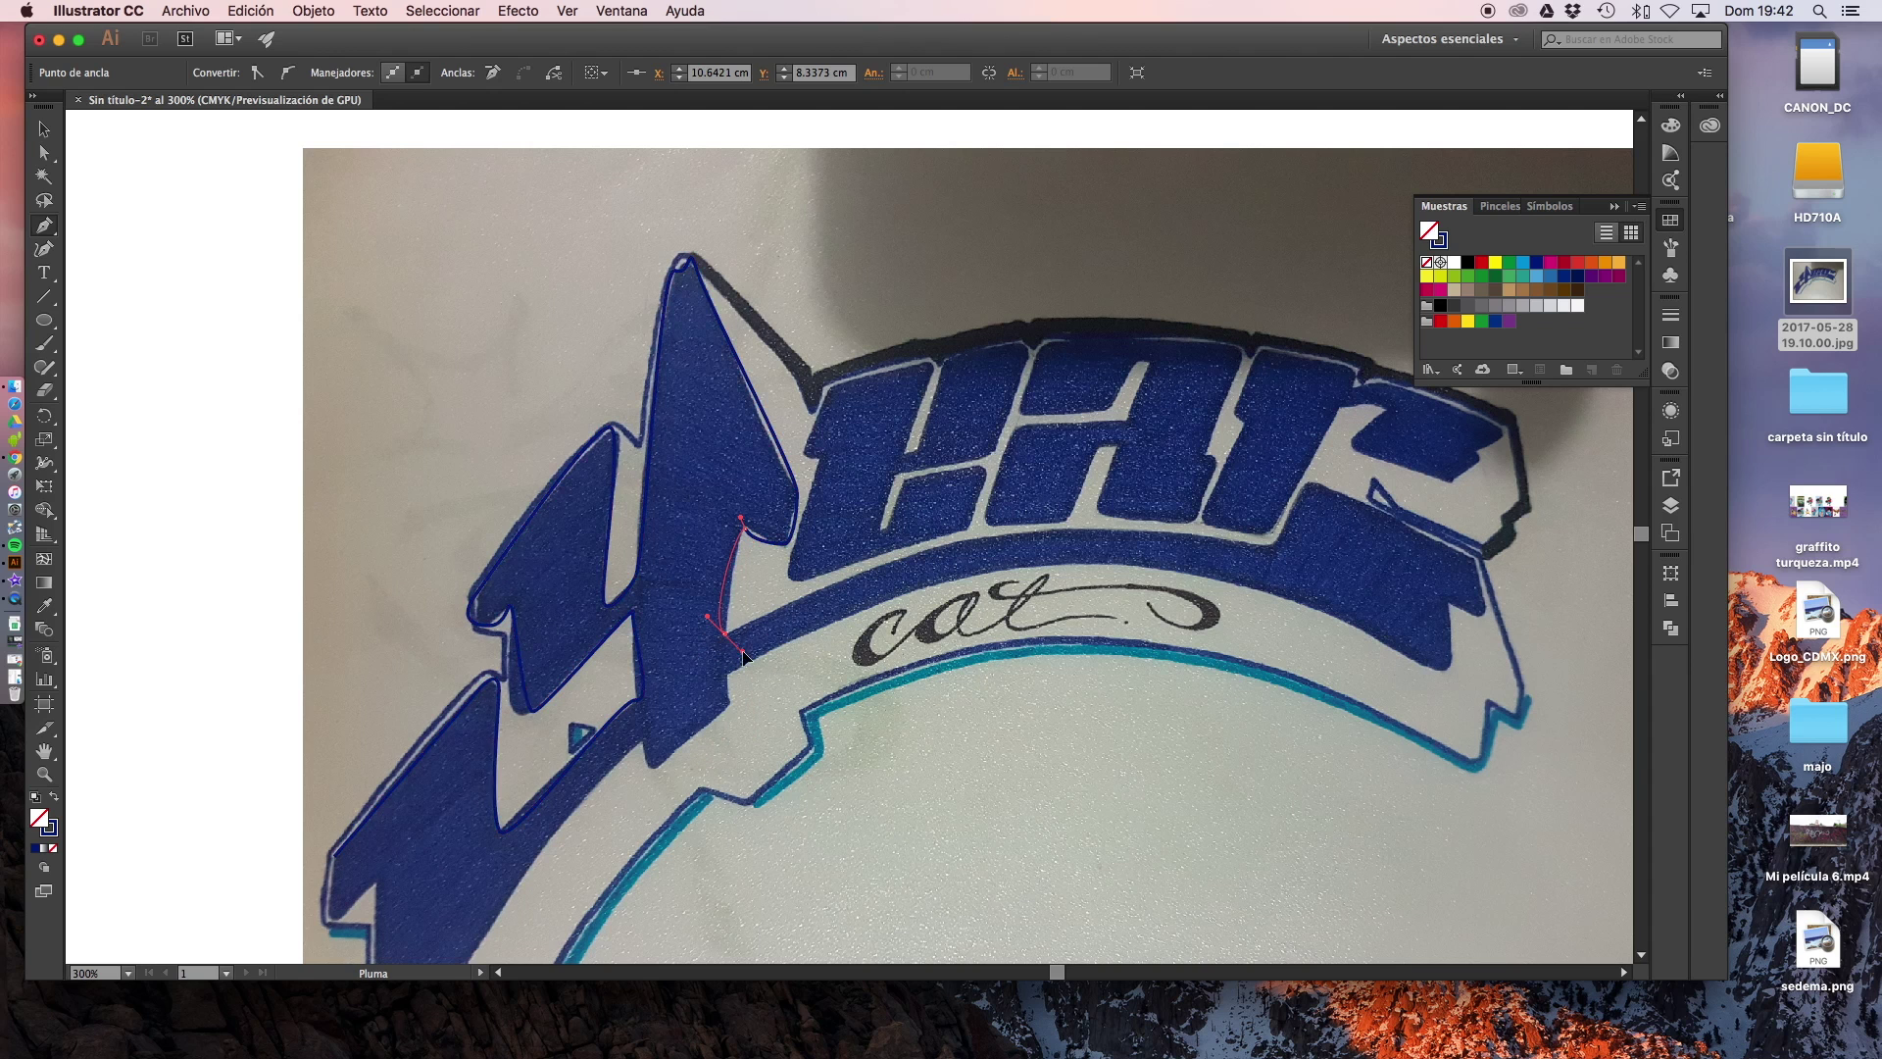
{"action": "left_click", "coordinate": [1253, 538]}
{"action": "left_click_drag", "start_coordinate": [1298, 499], "coordinate": [1306, 482]}
{"action": "left_click", "coordinate": [1443, 659]}
{"action": "left_click", "coordinate": [735, 654]}
{"action": "scroll", "coordinate": [725, 686], "scroll_direction": "down", "scroll_amount": 3}
{"action": "scroll", "coordinate": [588, 784], "scroll_direction": "left", "scroll_amount": 2}
{"action": "left_click", "coordinate": [485, 900]}
{"action": "left_click", "coordinate": [465, 730]}
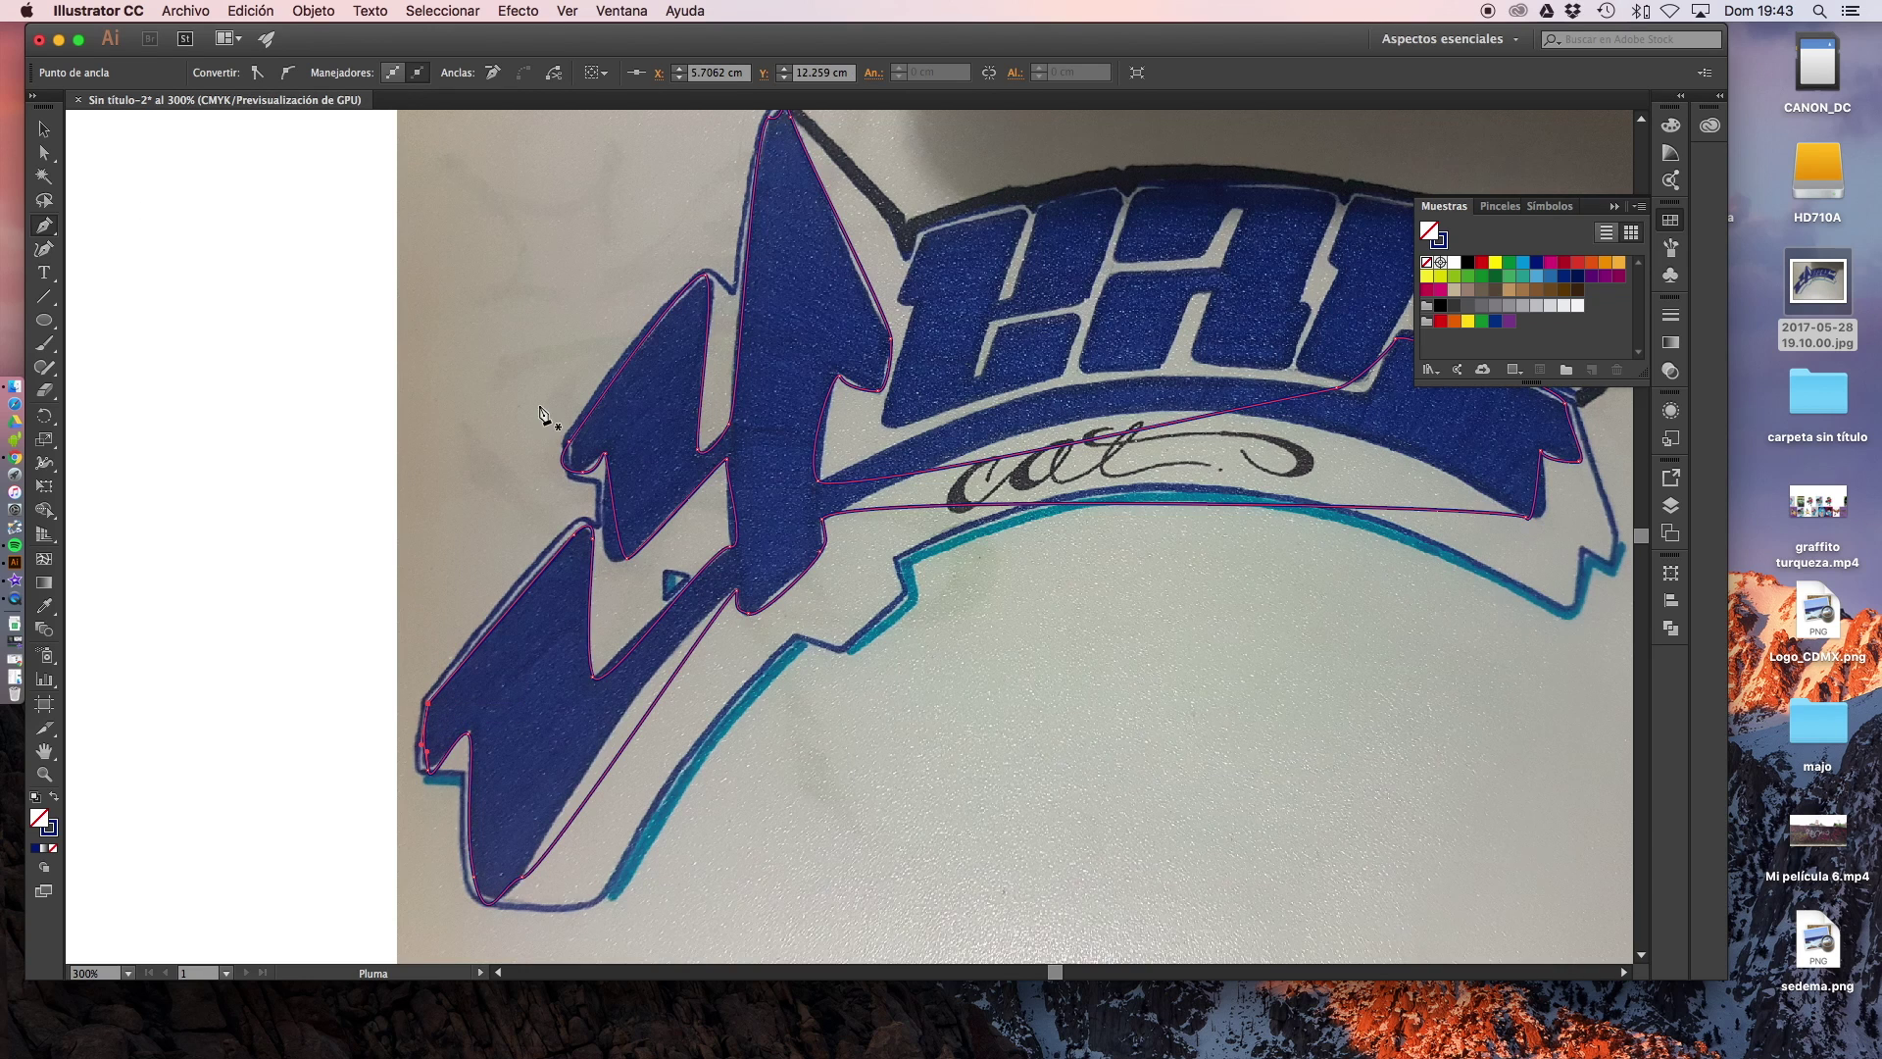
Show the Layers list in place of the colour swatches
{"action": "scroll", "coordinate": [353, 412], "scroll_direction": "up", "scroll_amount": 2}
{"action": "scroll", "coordinate": [353, 412], "scroll_direction": "right", "scroll_amount": 4}
{"action": "scroll", "coordinate": [768, 720], "scroll_direction": "down", "scroll_amount": 1}
{"action": "scroll", "coordinate": [712, 764], "scroll_direction": "down", "scroll_amount": 1}
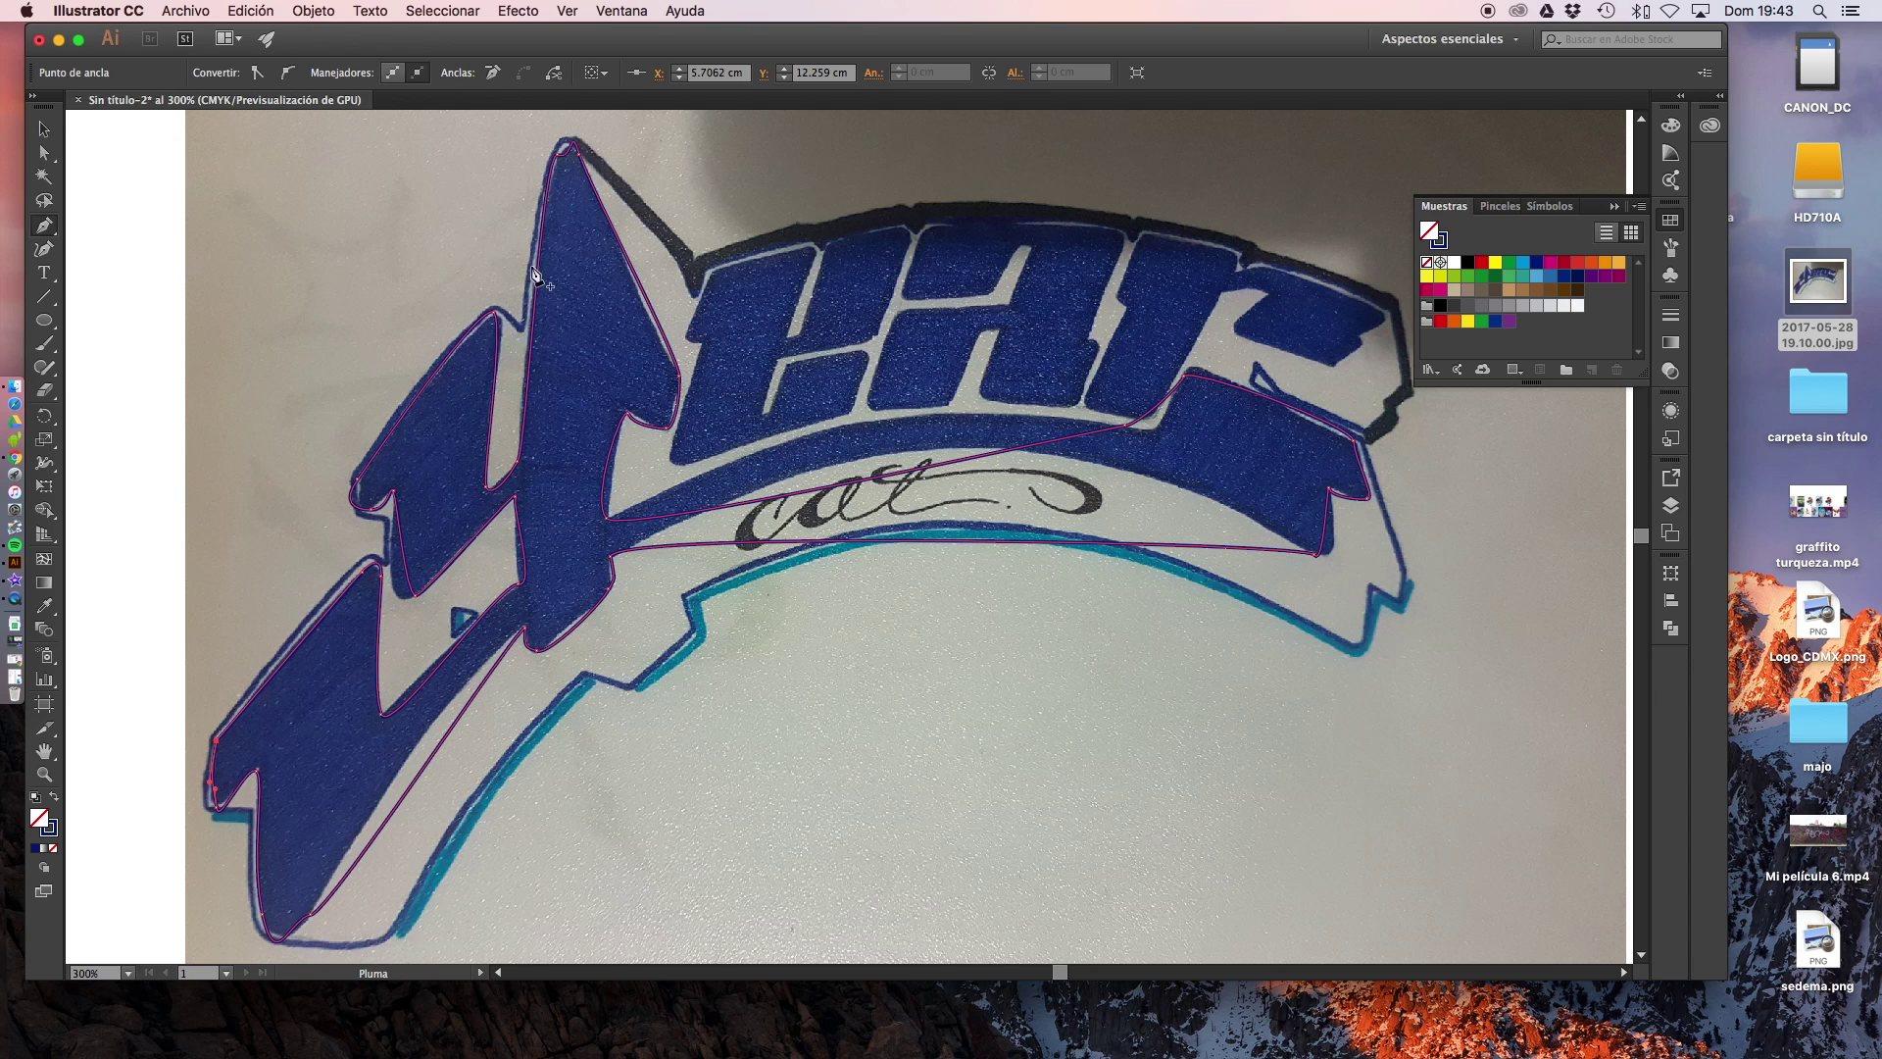
{"action": "left_click", "coordinate": [1673, 507]}
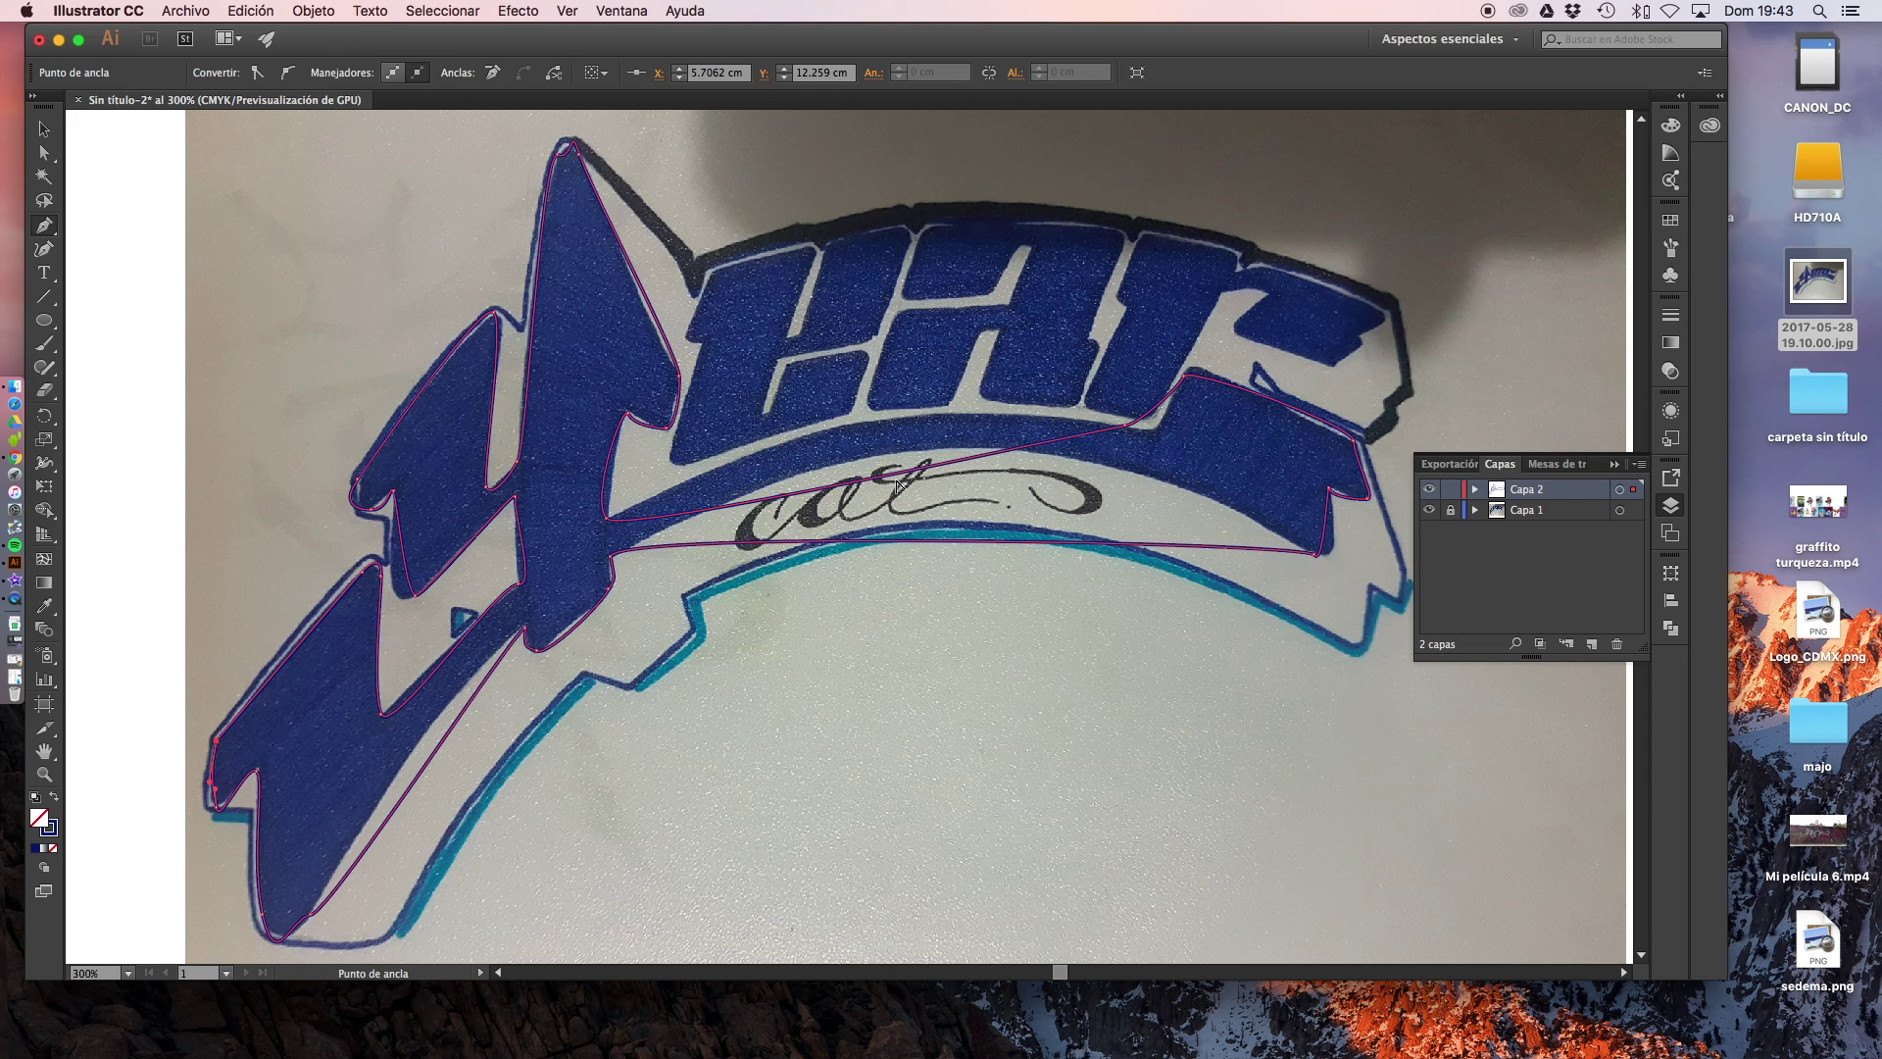
Zoom out and select the traced outline, undoing an accidental nudge so it stays in place
{"action": "key", "text": "super+minus"}
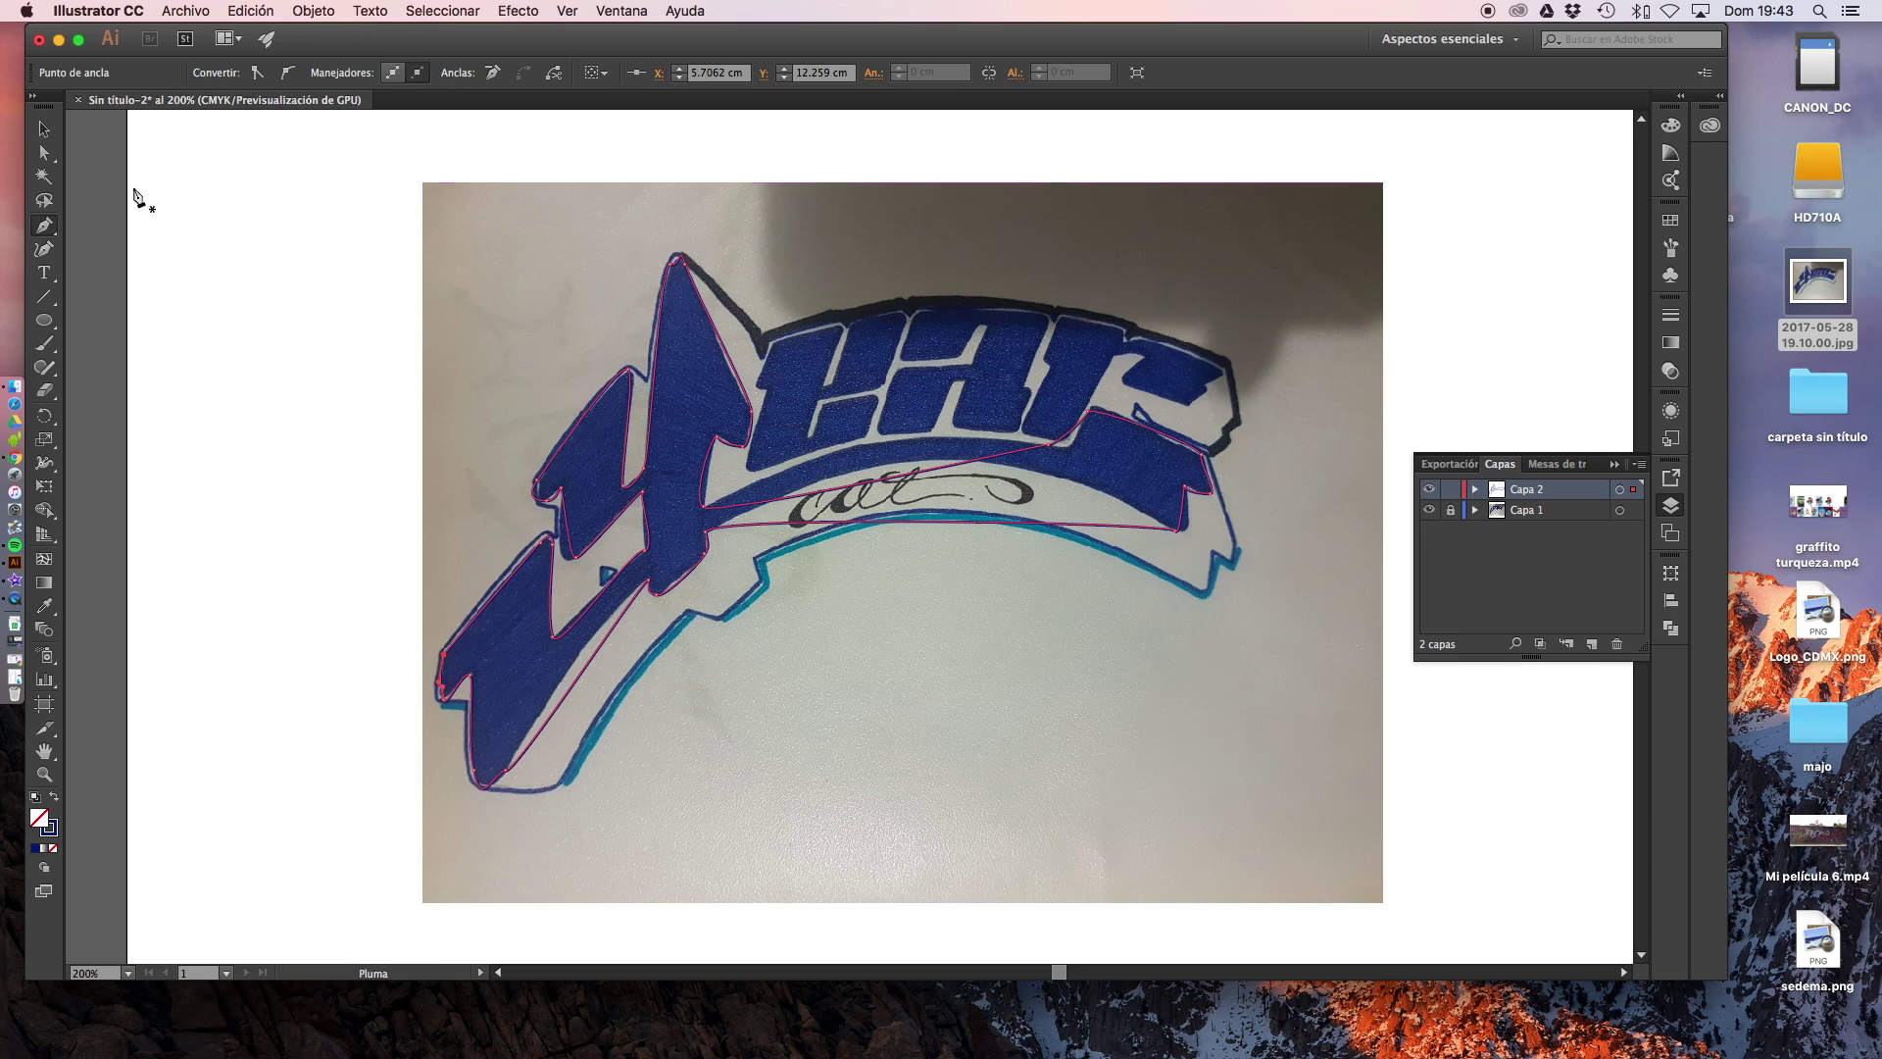
{"action": "left_click", "coordinate": [41, 129]}
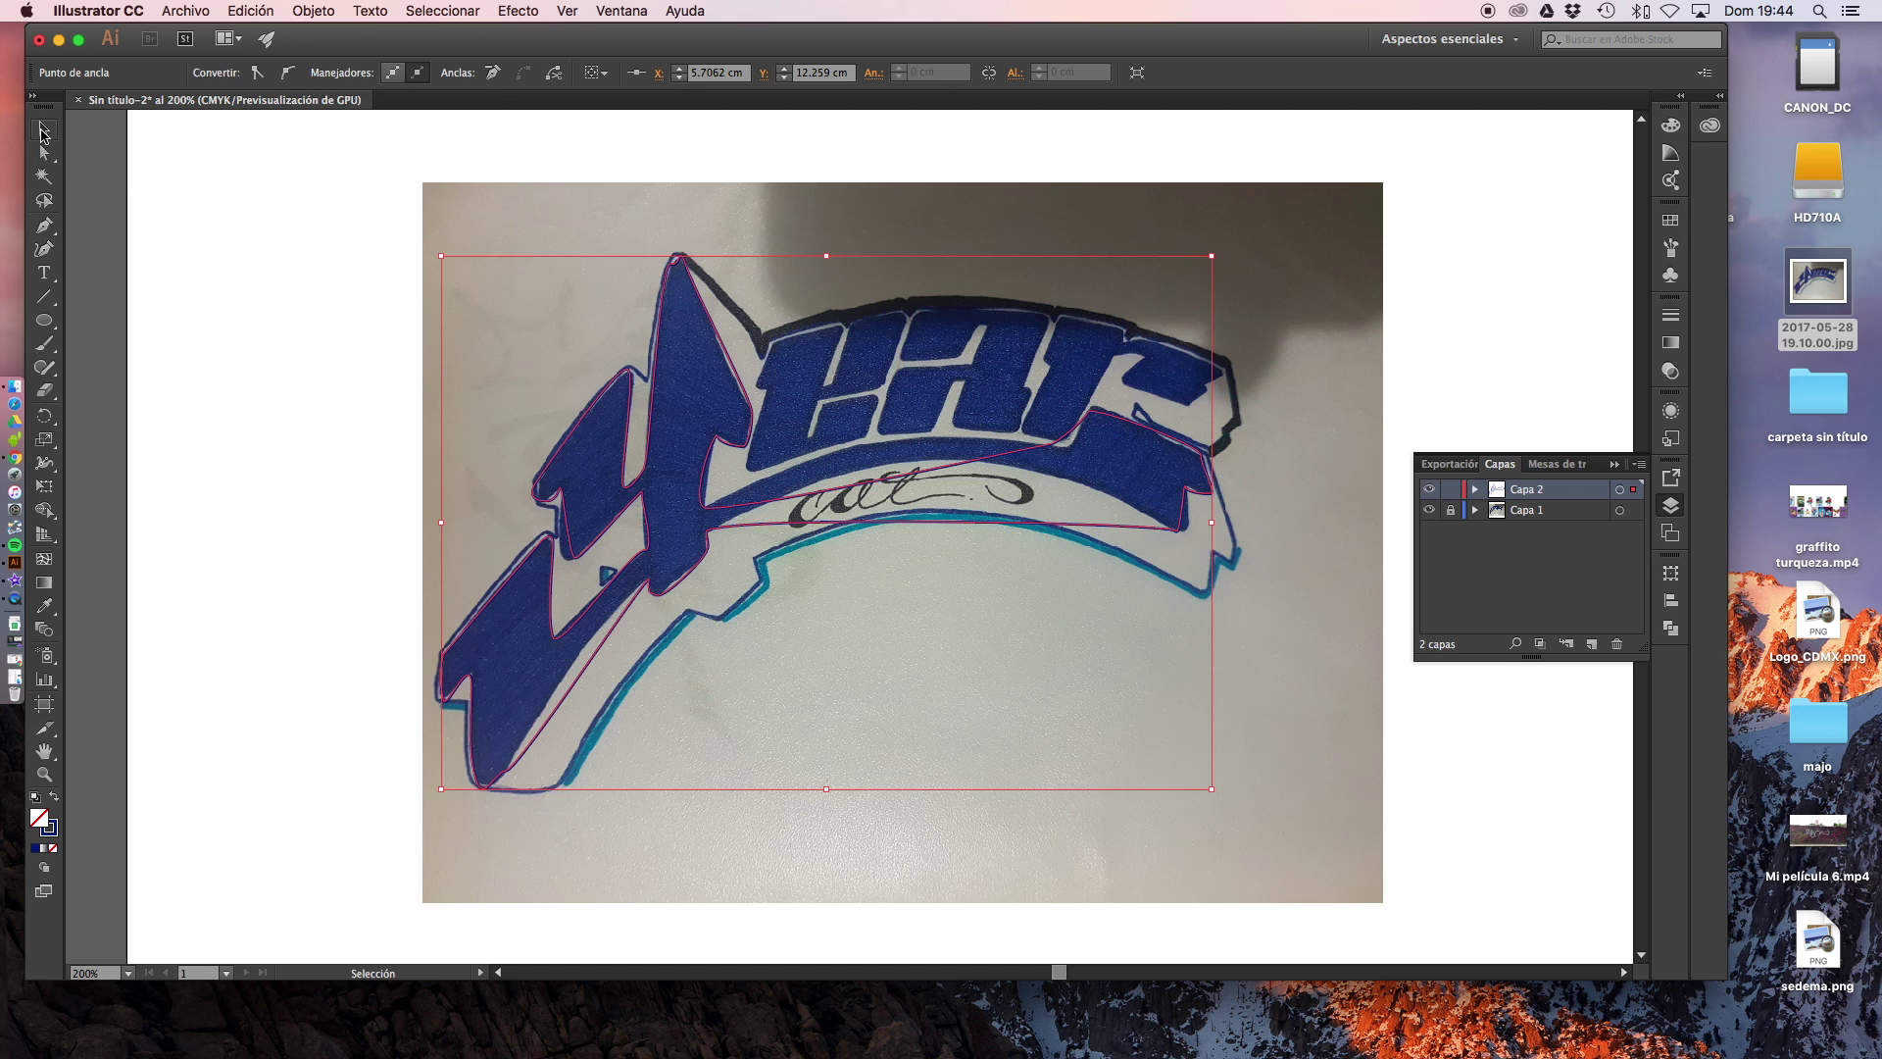
{"action": "left_click", "coordinate": [750, 429]}
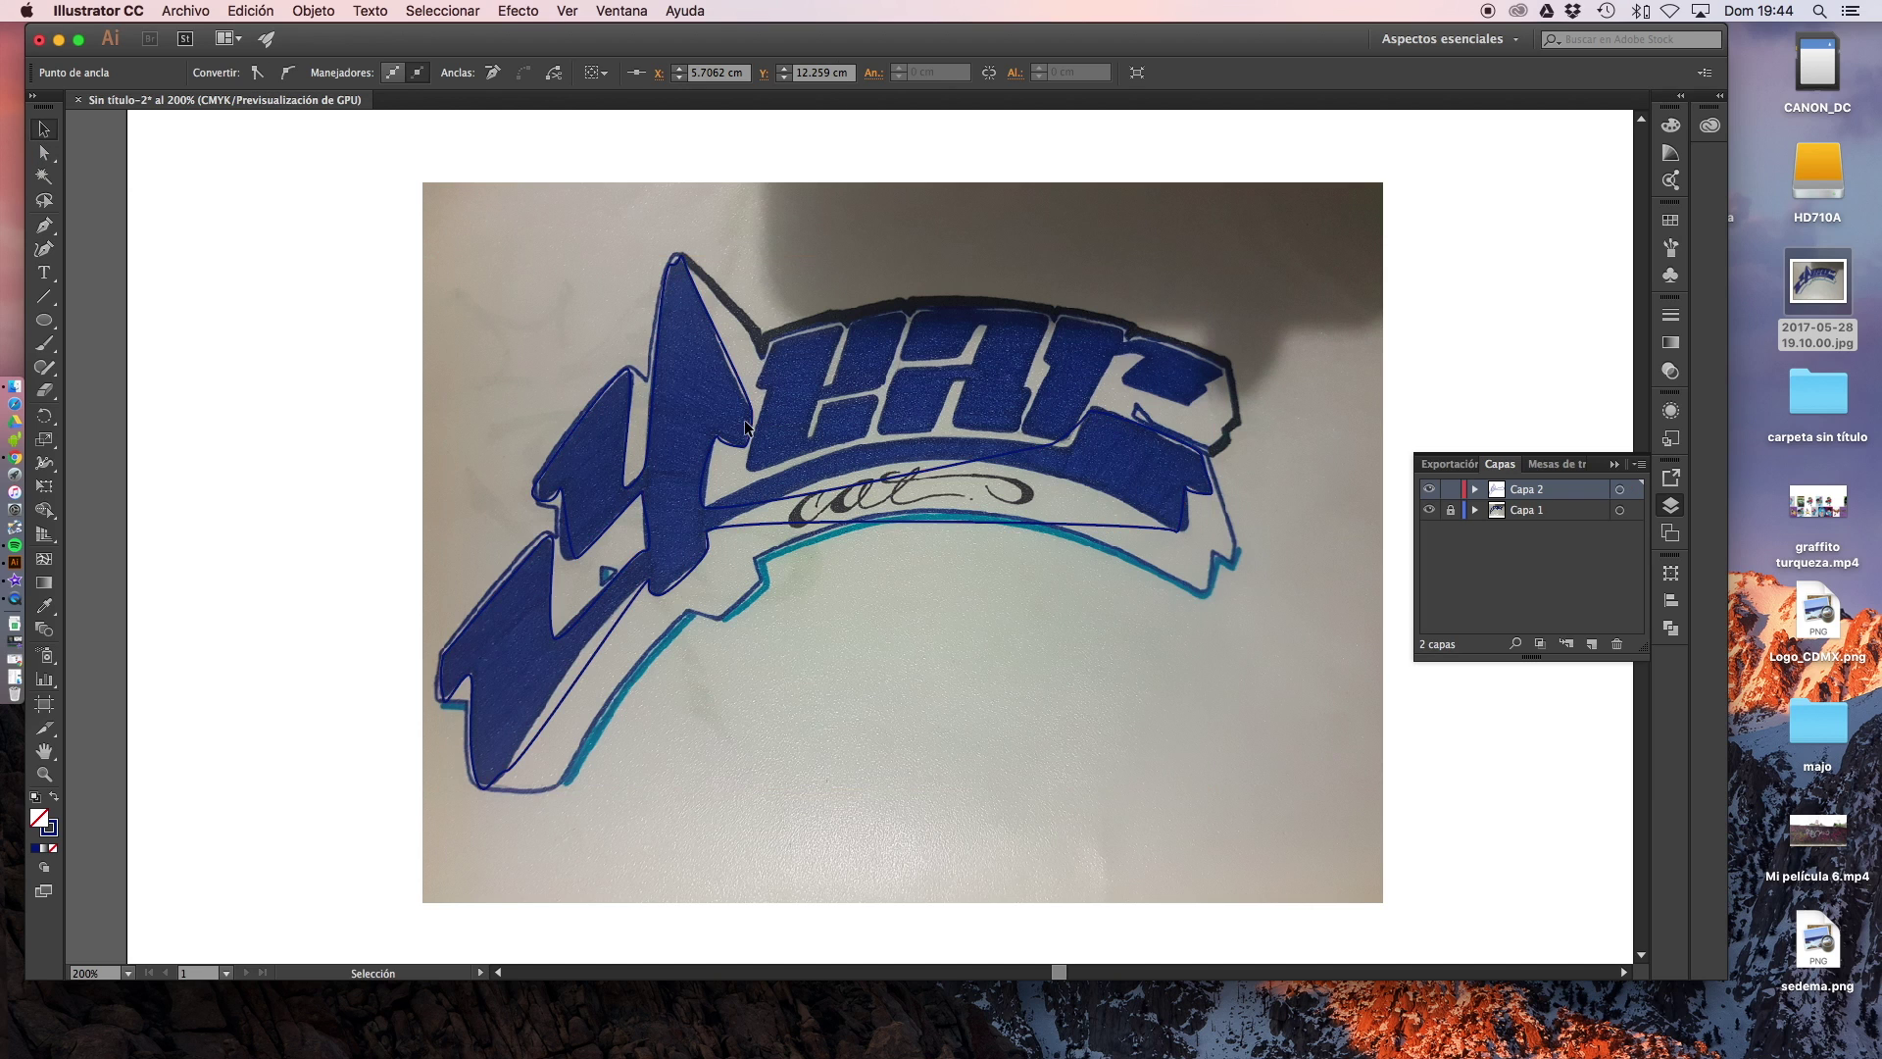
{"action": "left_click", "coordinate": [955, 520]}
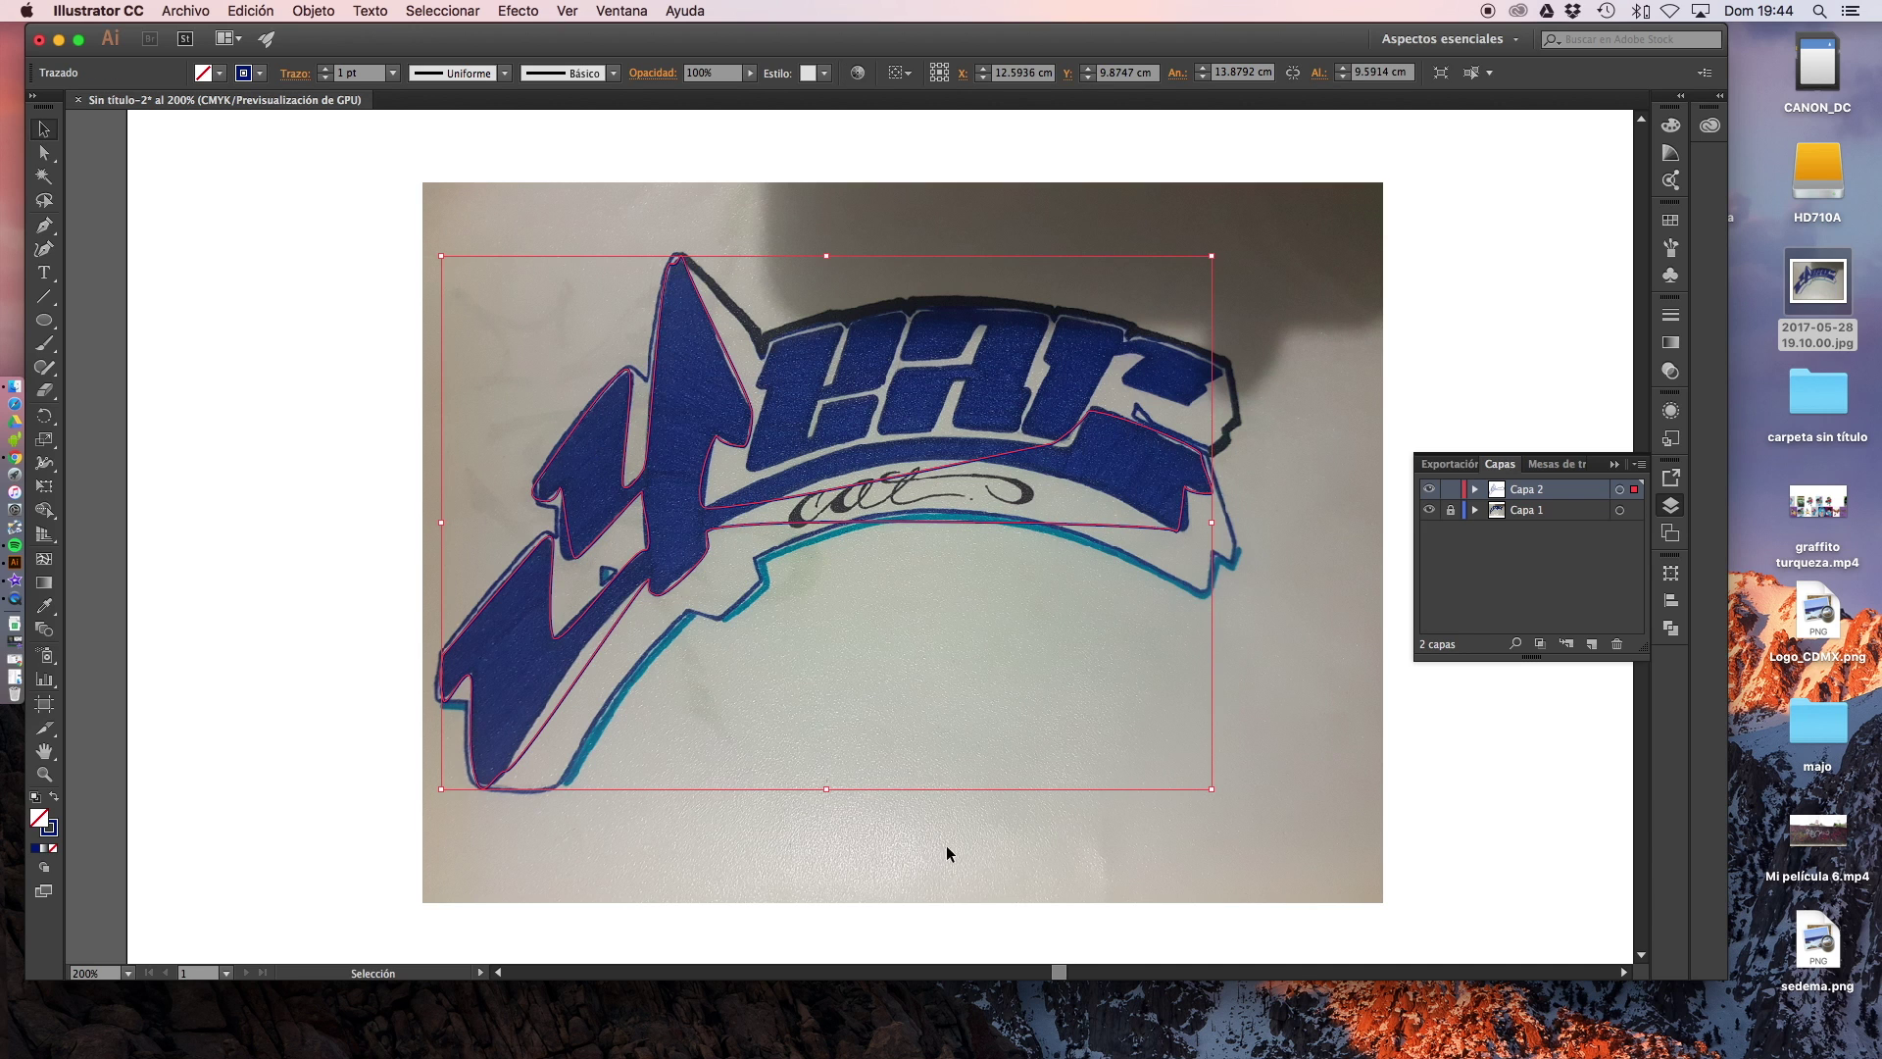
{"action": "left_click", "coordinate": [1177, 449]}
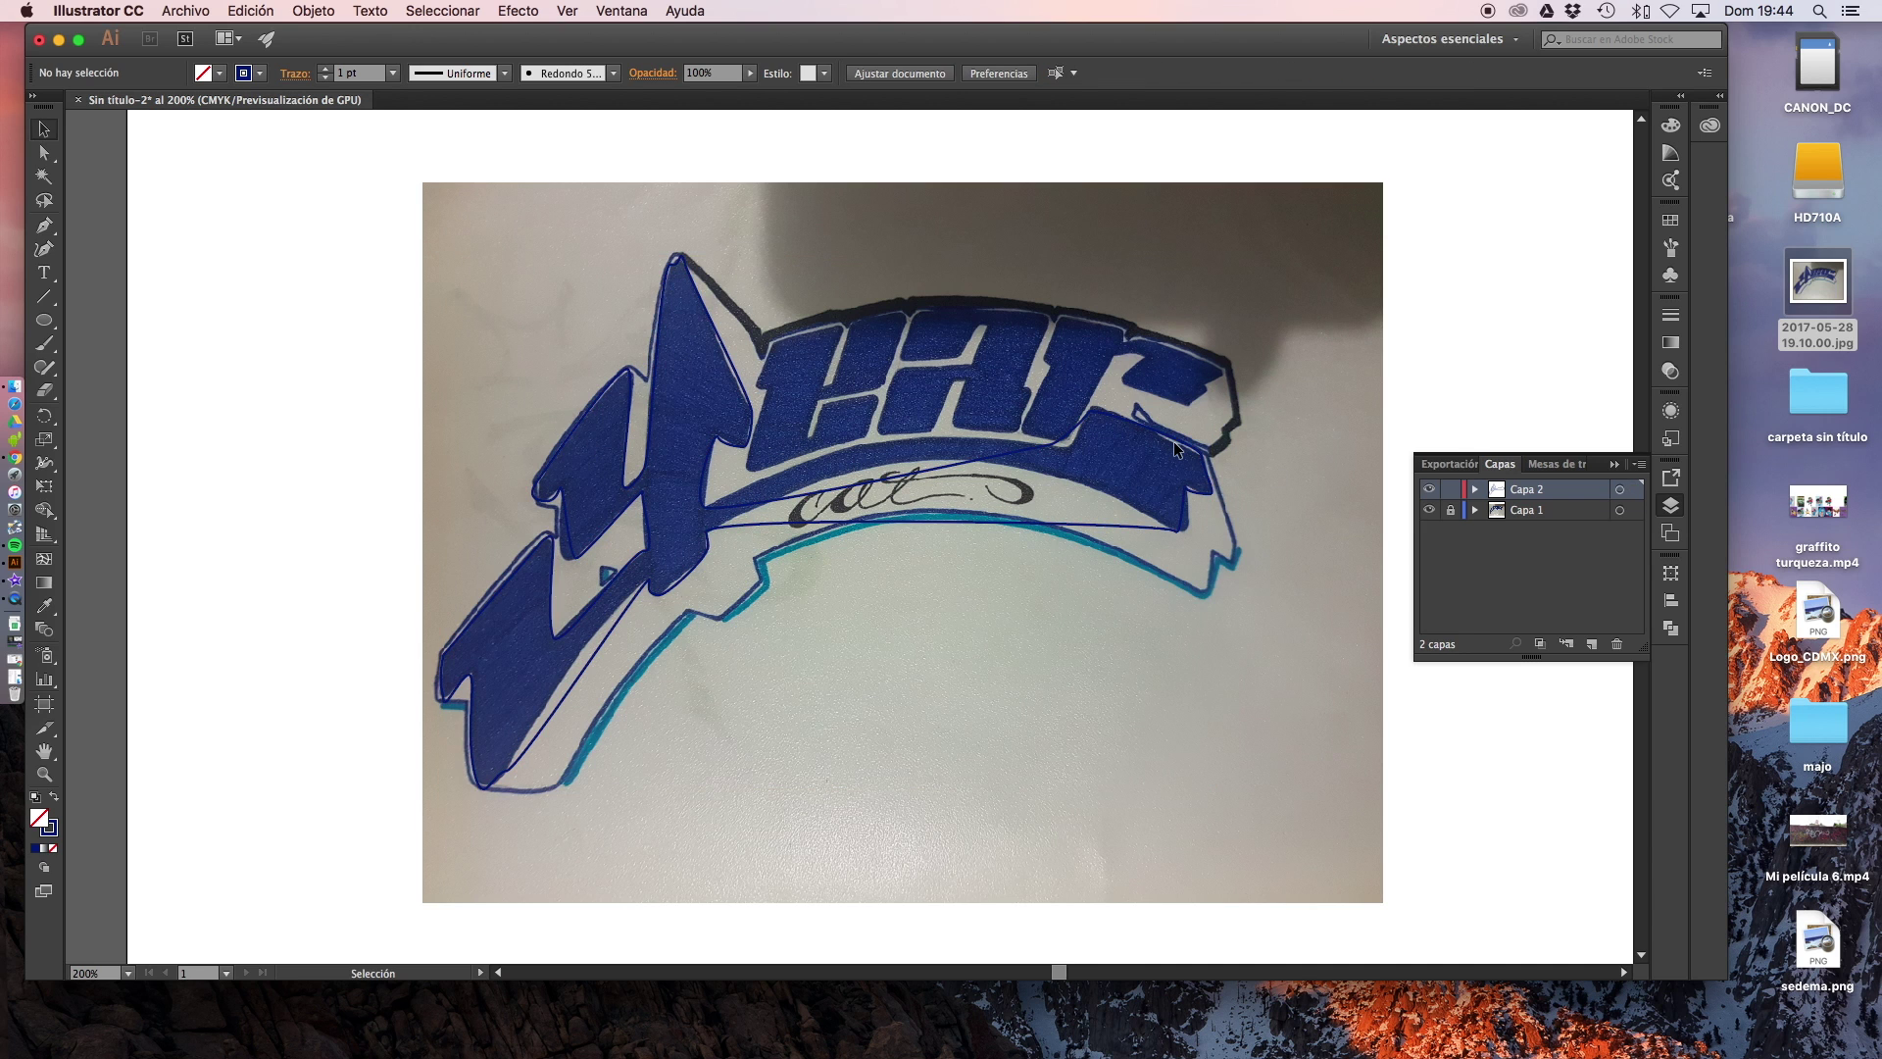
{"action": "left_click", "coordinate": [1177, 449]}
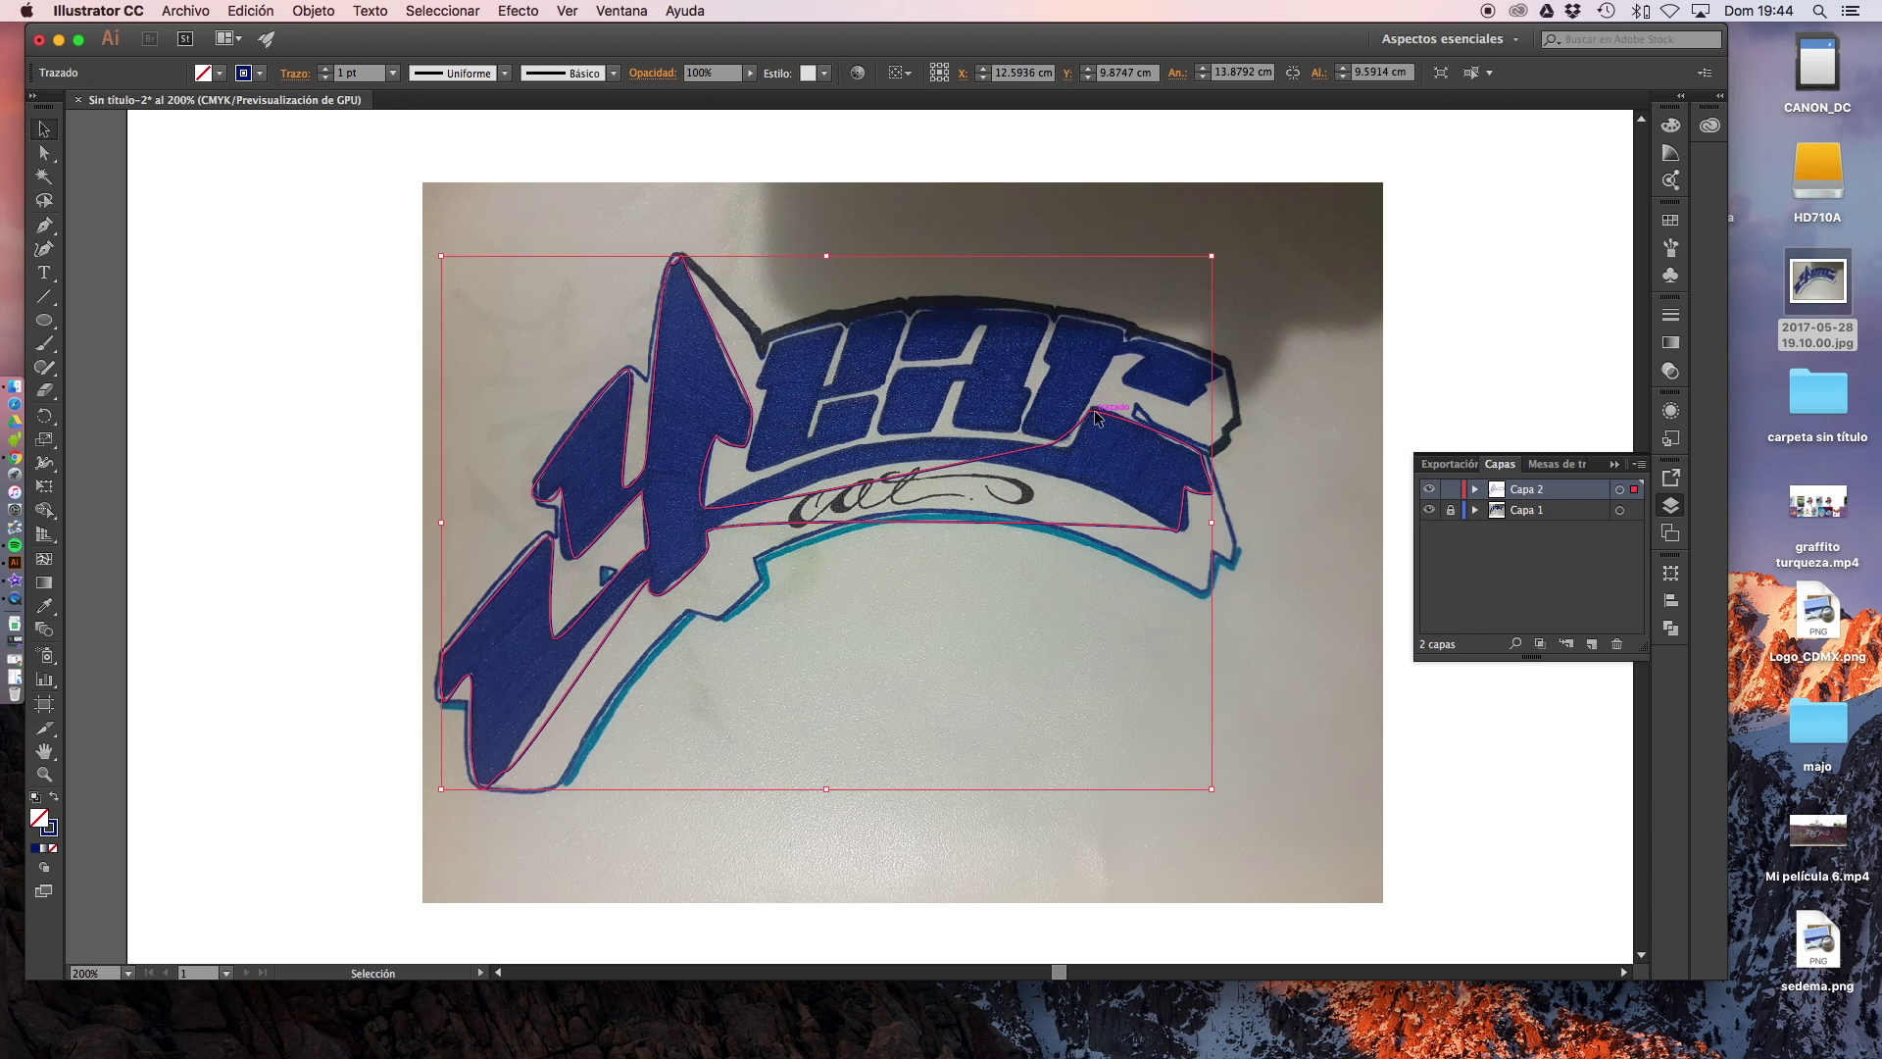
{"action": "left_click_drag", "start_coordinate": [1096, 418], "coordinate": [1161, 423]}
{"action": "left_click_drag", "start_coordinate": [809, 401], "coordinate": [865, 358]}
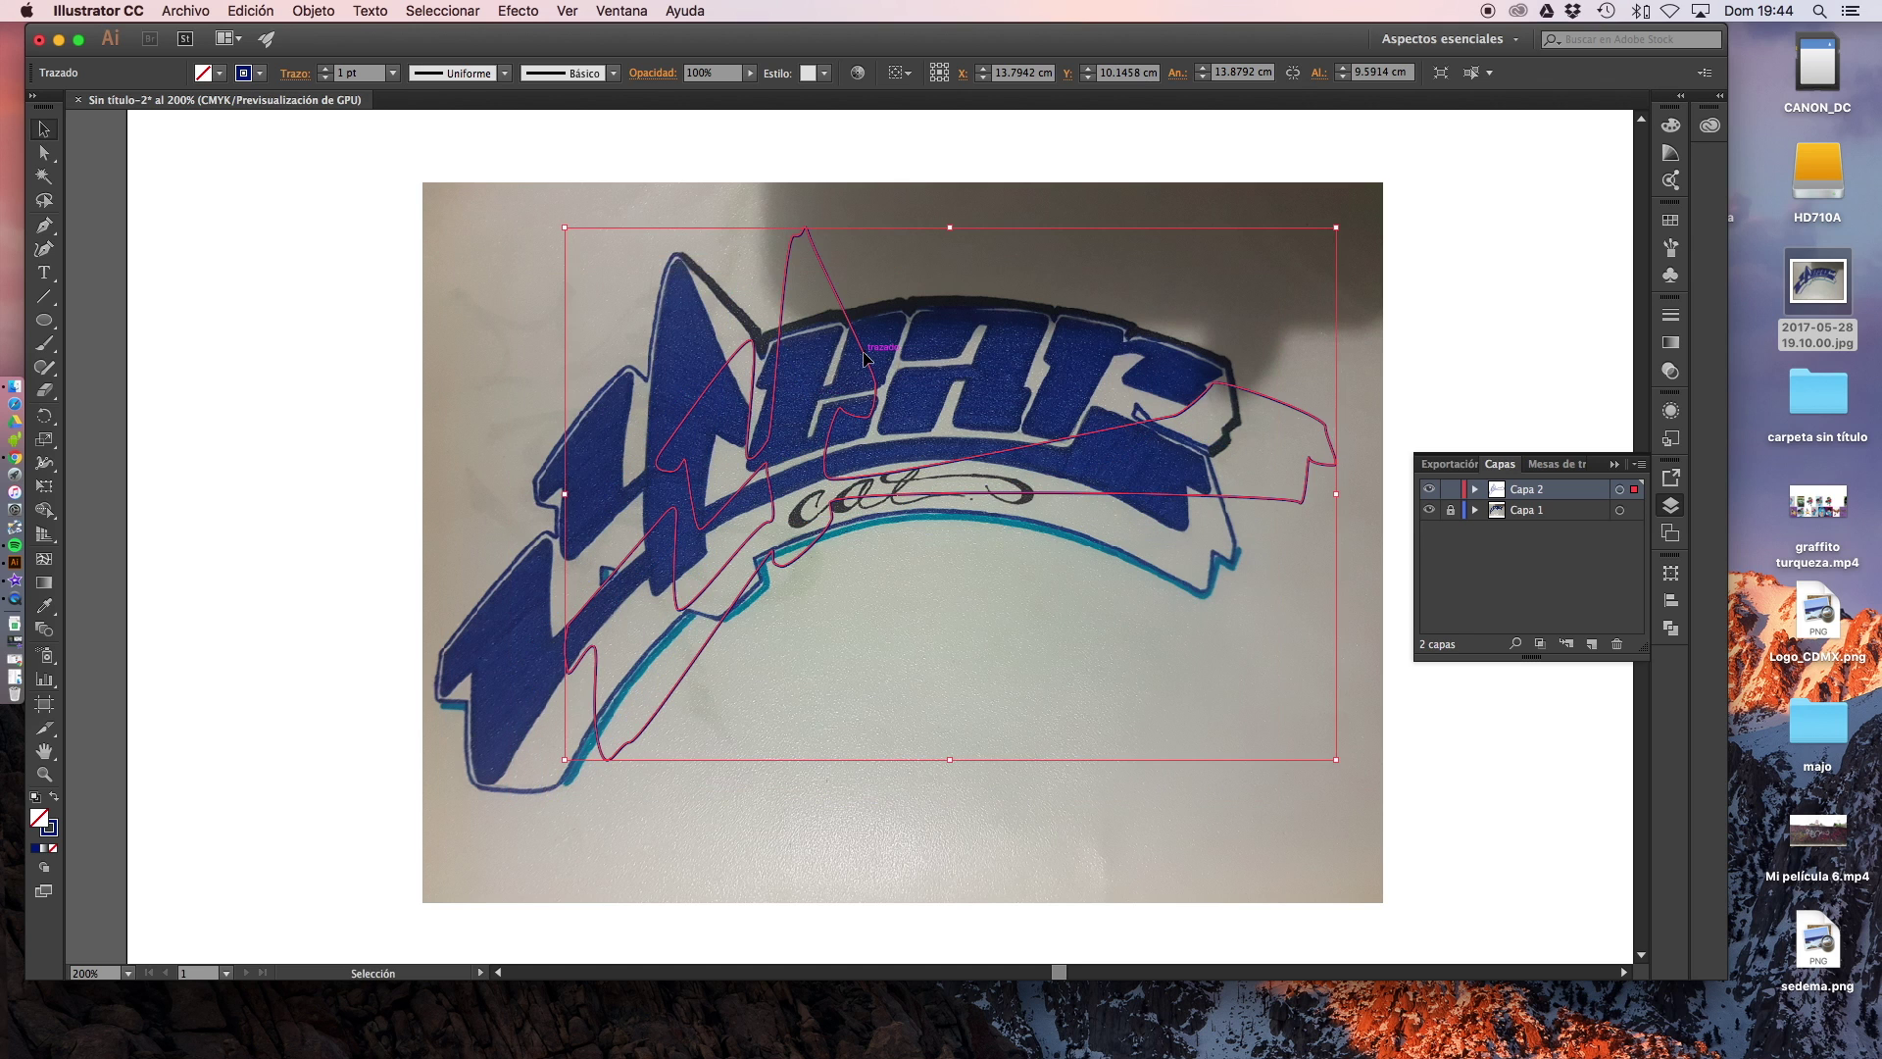
{"action": "key", "text": "ctrl+z"}
{"action": "key", "text": "ctrl+z"}
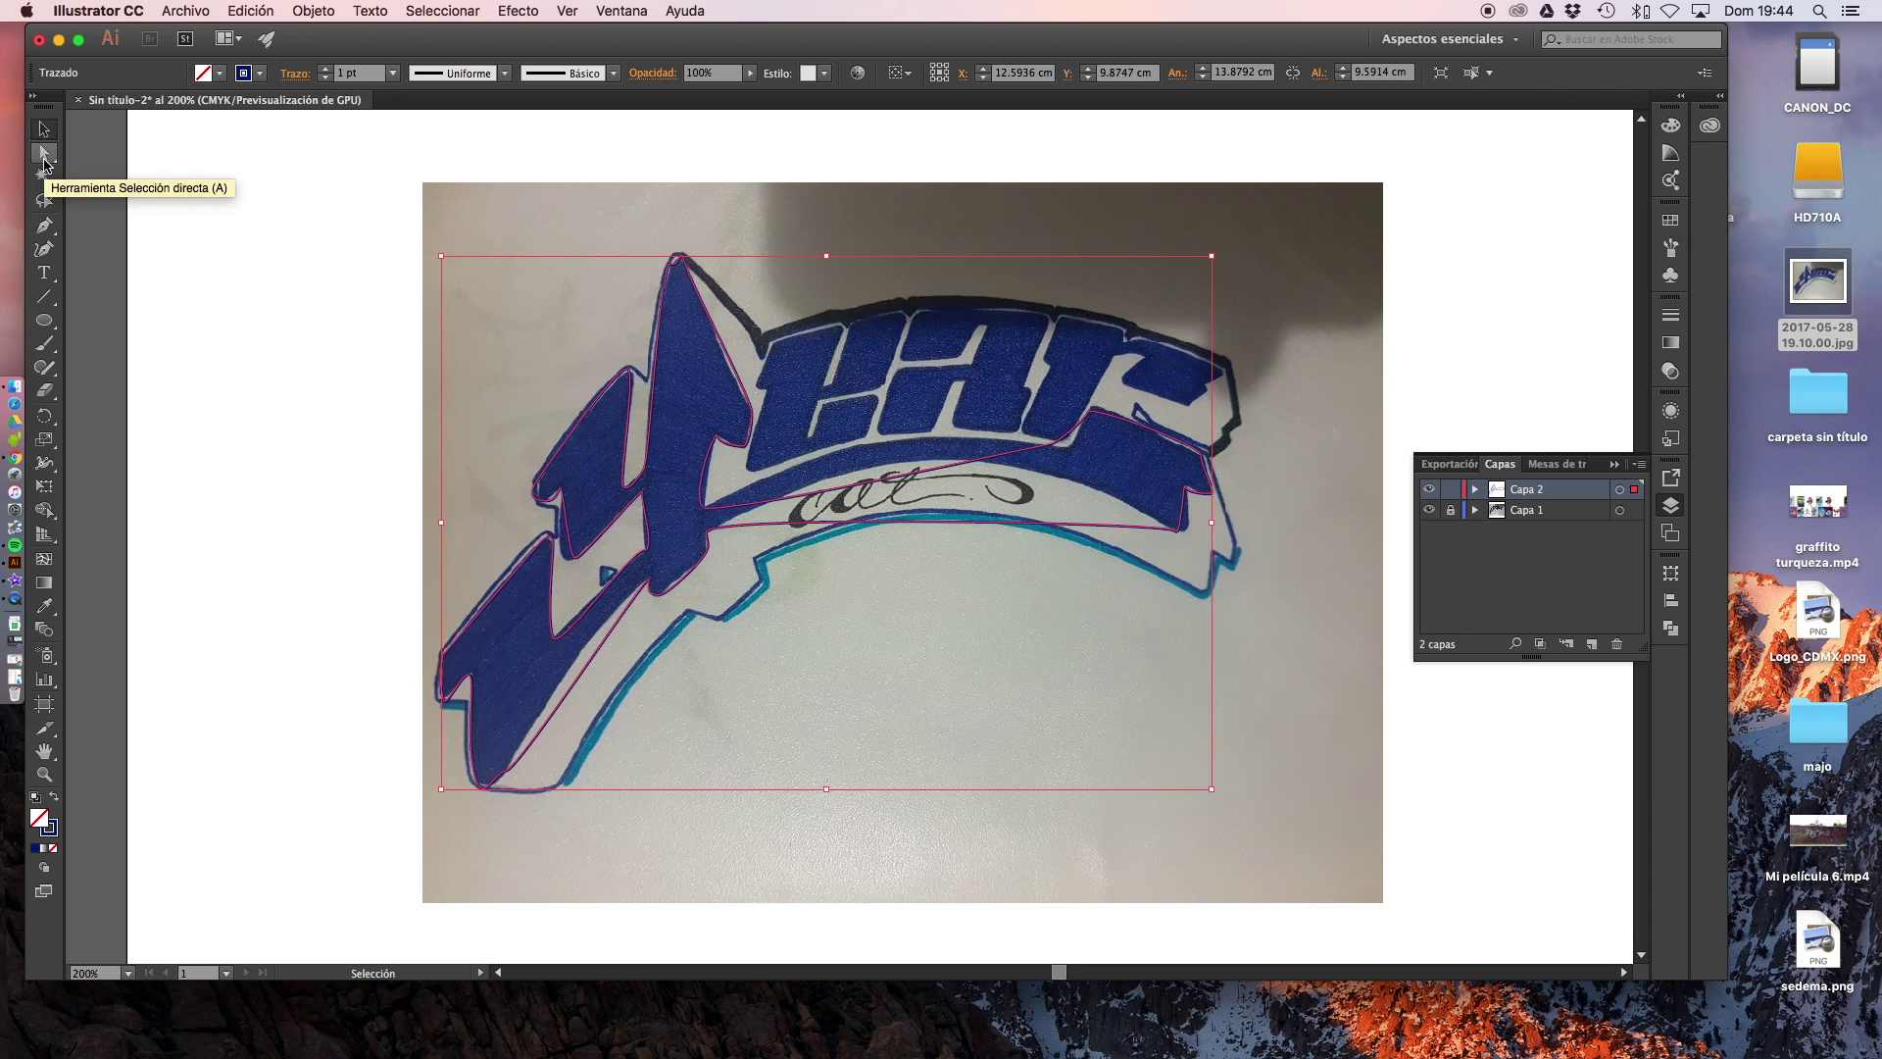
{"action": "left_click", "coordinate": [43, 157]}
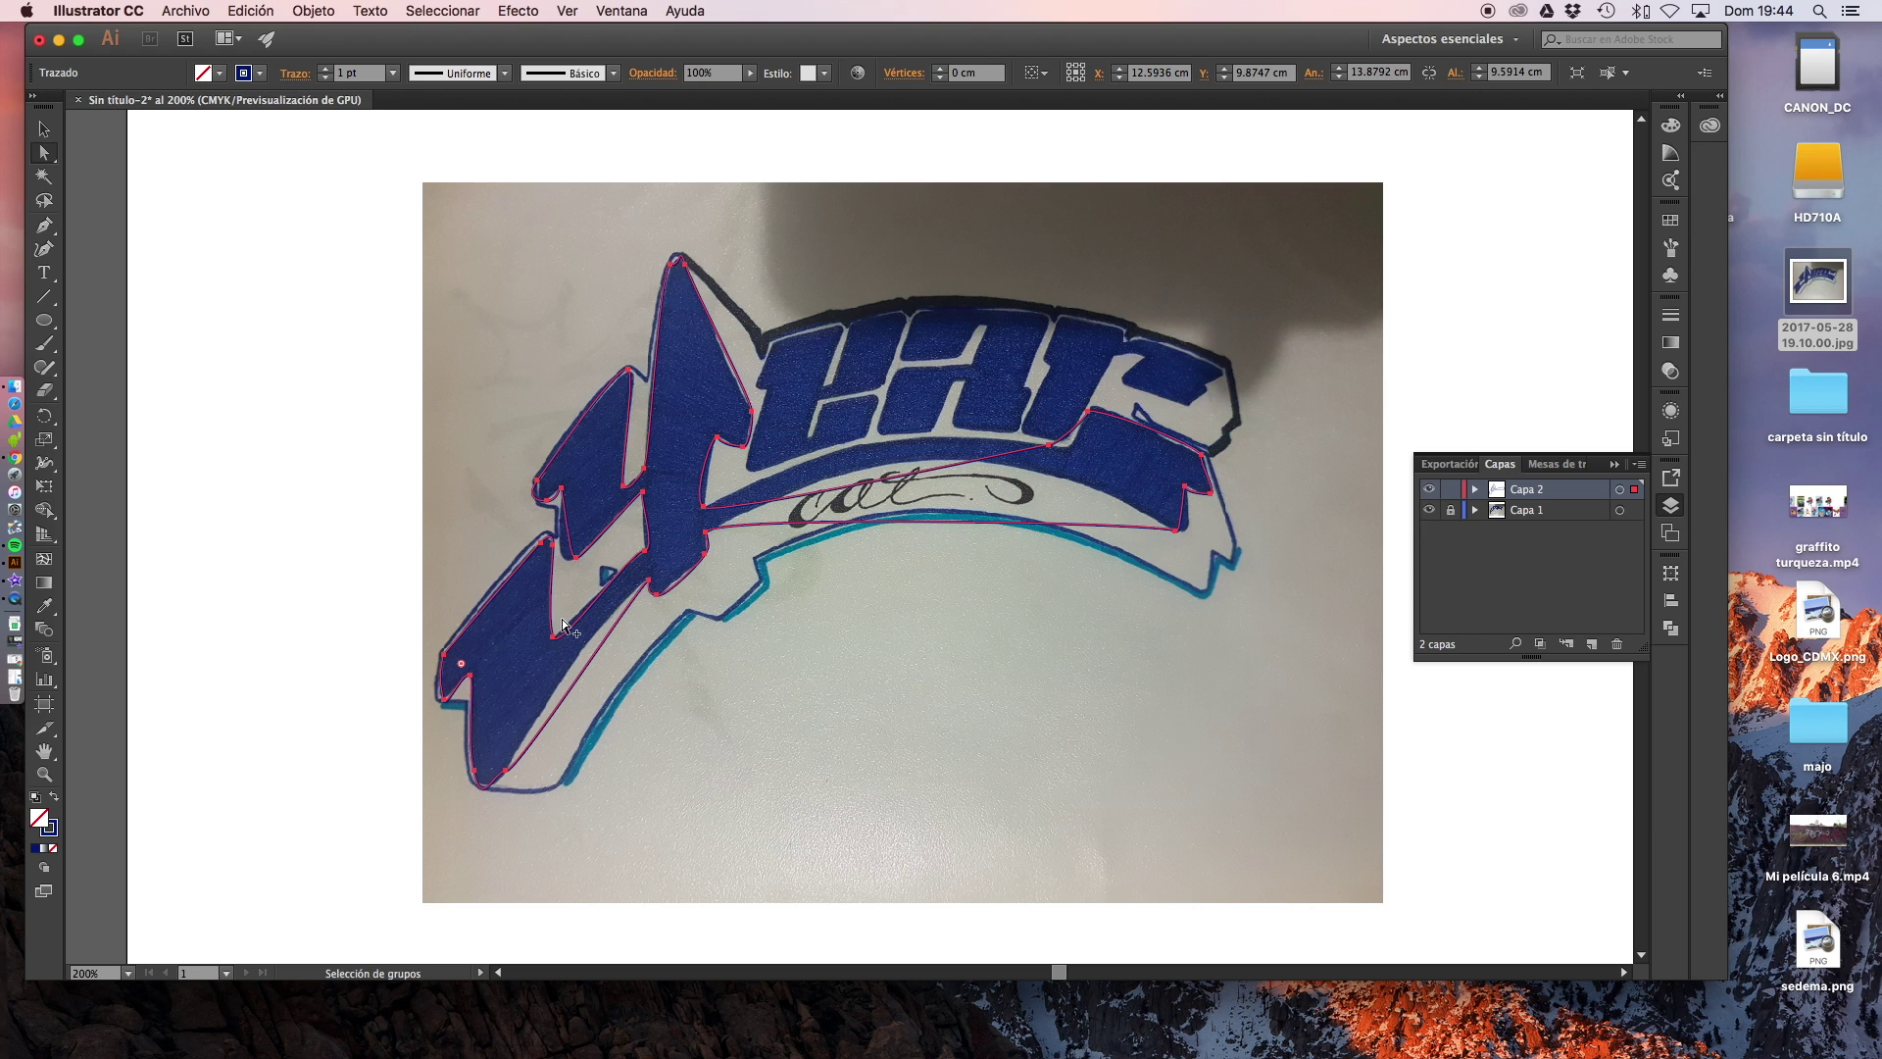
Select the inner corner anchor of the left letter with Direct Selection and zoom in on it
{"action": "scroll", "coordinate": [563, 625], "scroll_direction": "up", "scroll_amount": 2, "text": "alt"}
{"action": "scroll", "coordinate": [562, 620], "scroll_direction": "up", "scroll_amount": 3, "text": "alt"}
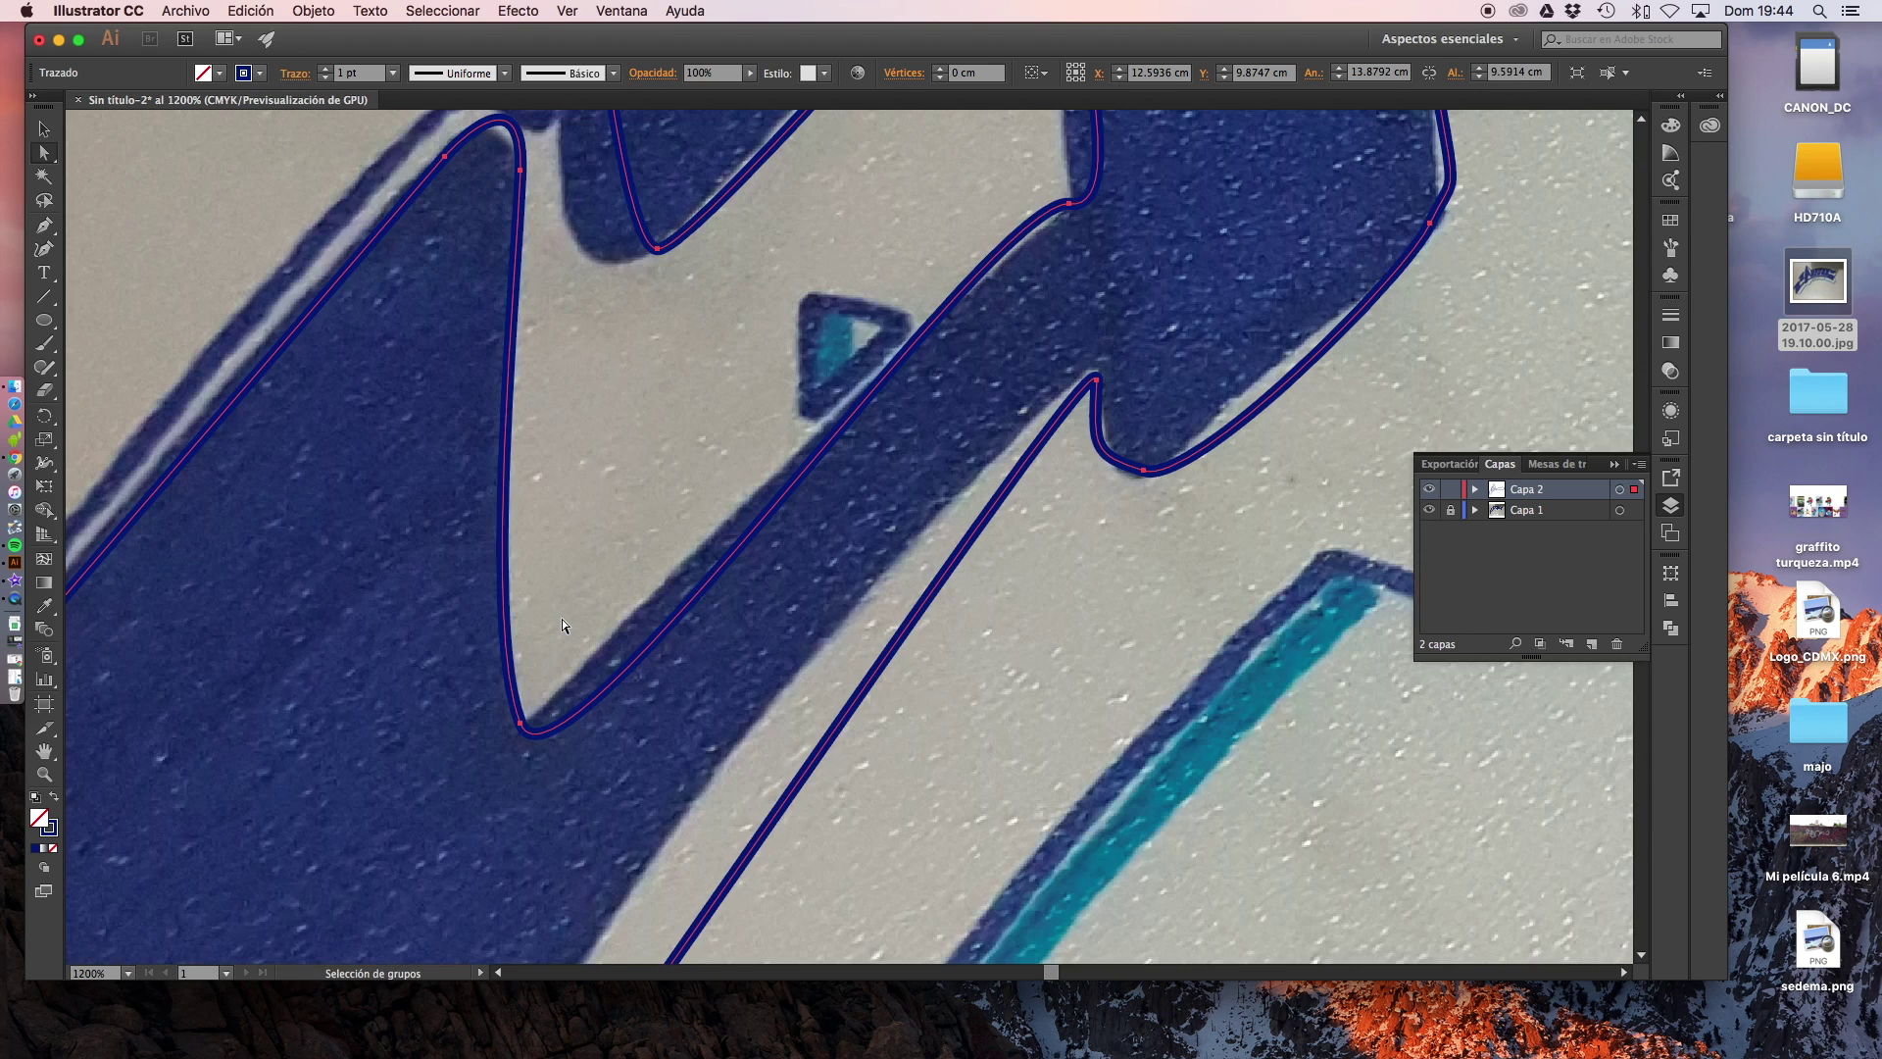
{"action": "scroll", "coordinate": [566, 615], "scroll_direction": "down", "scroll_amount": 2, "text": "alt"}
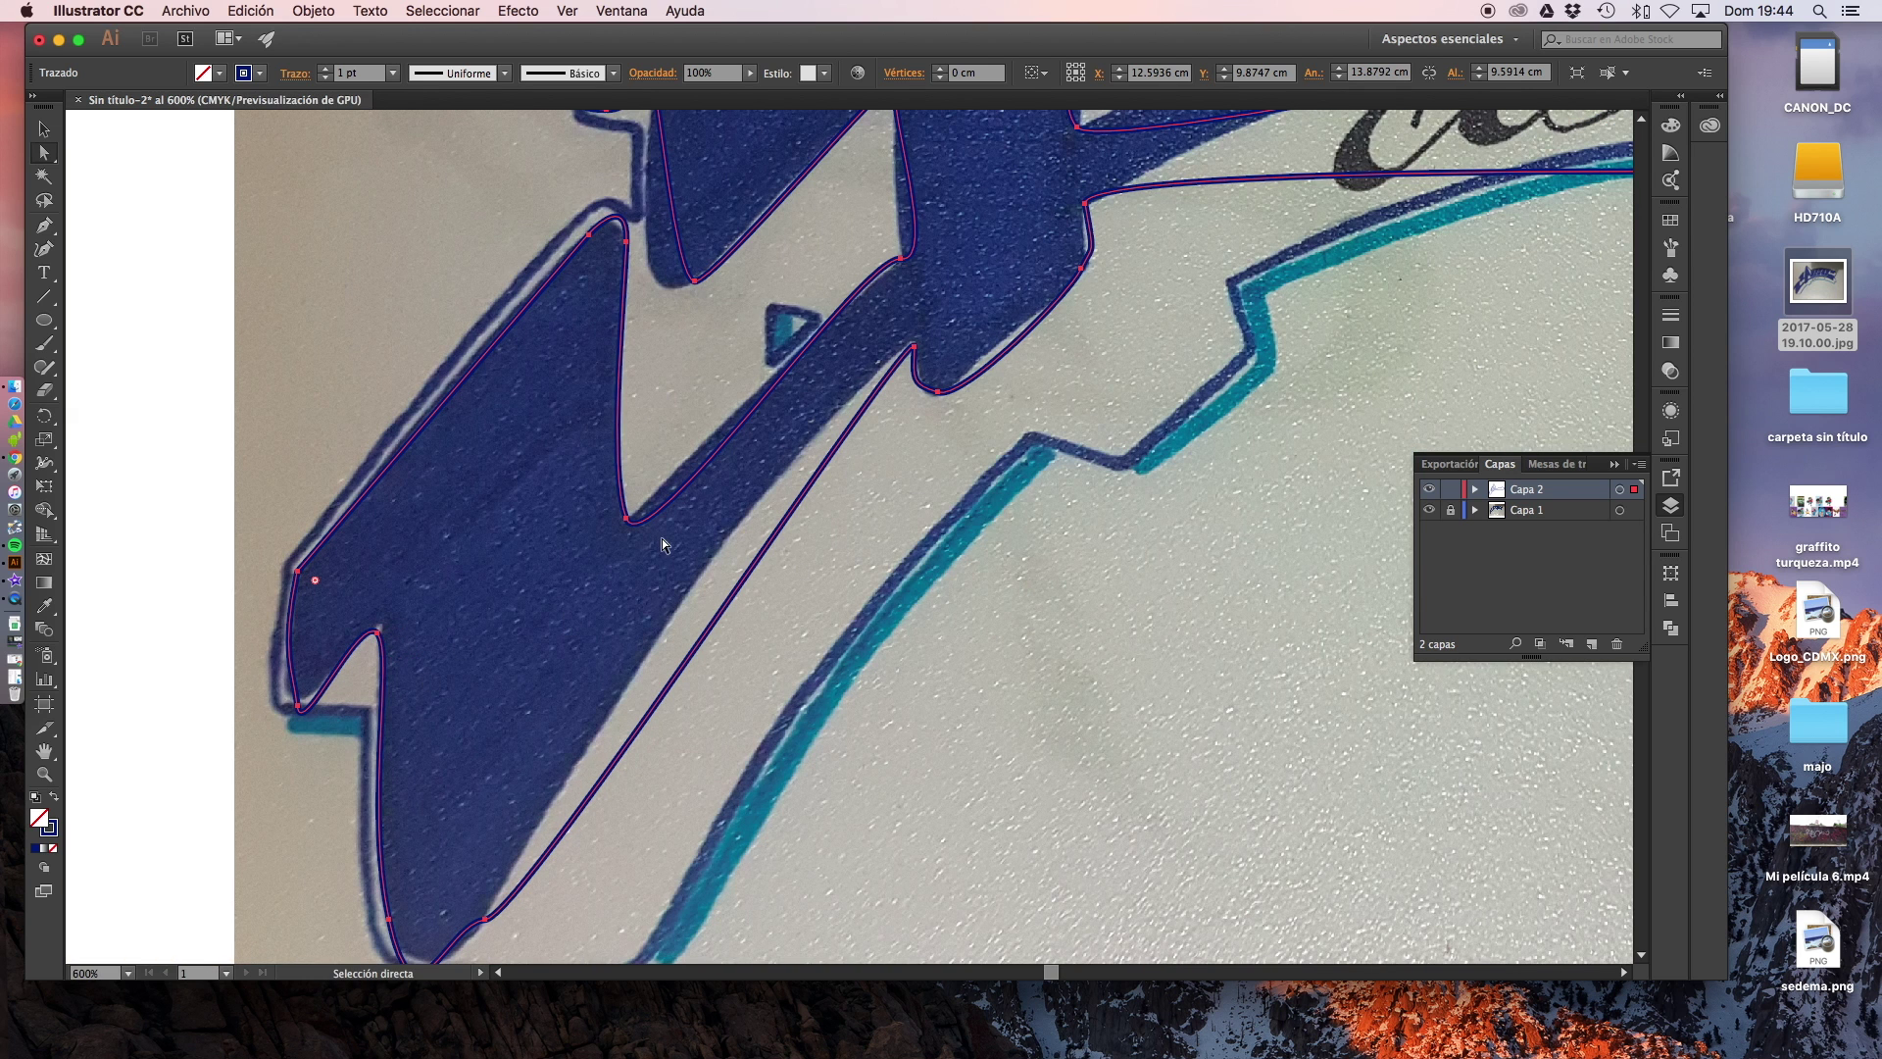
{"action": "left_click", "coordinate": [627, 519]}
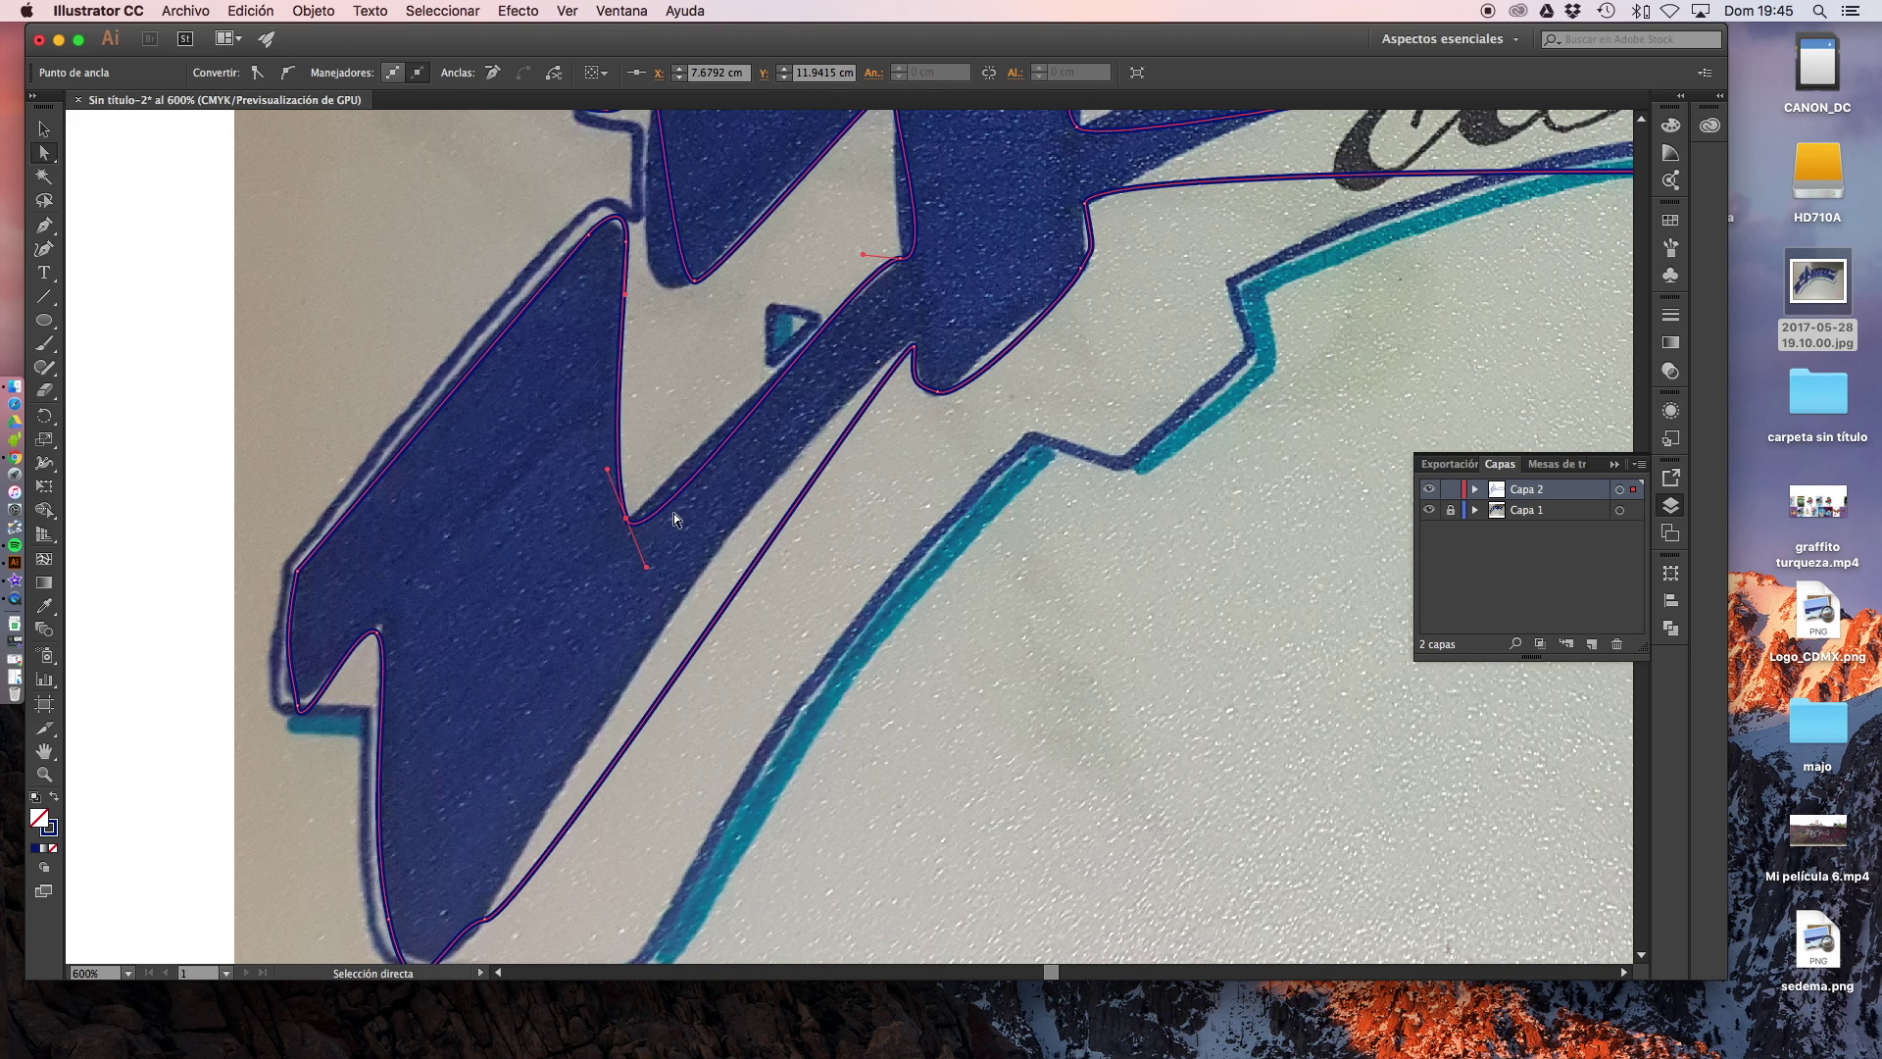
{"action": "scroll", "coordinate": [668, 551], "scroll_direction": "right", "scroll_amount": 2}
{"action": "scroll", "coordinate": [668, 551], "scroll_direction": "up", "scroll_amount": 2}
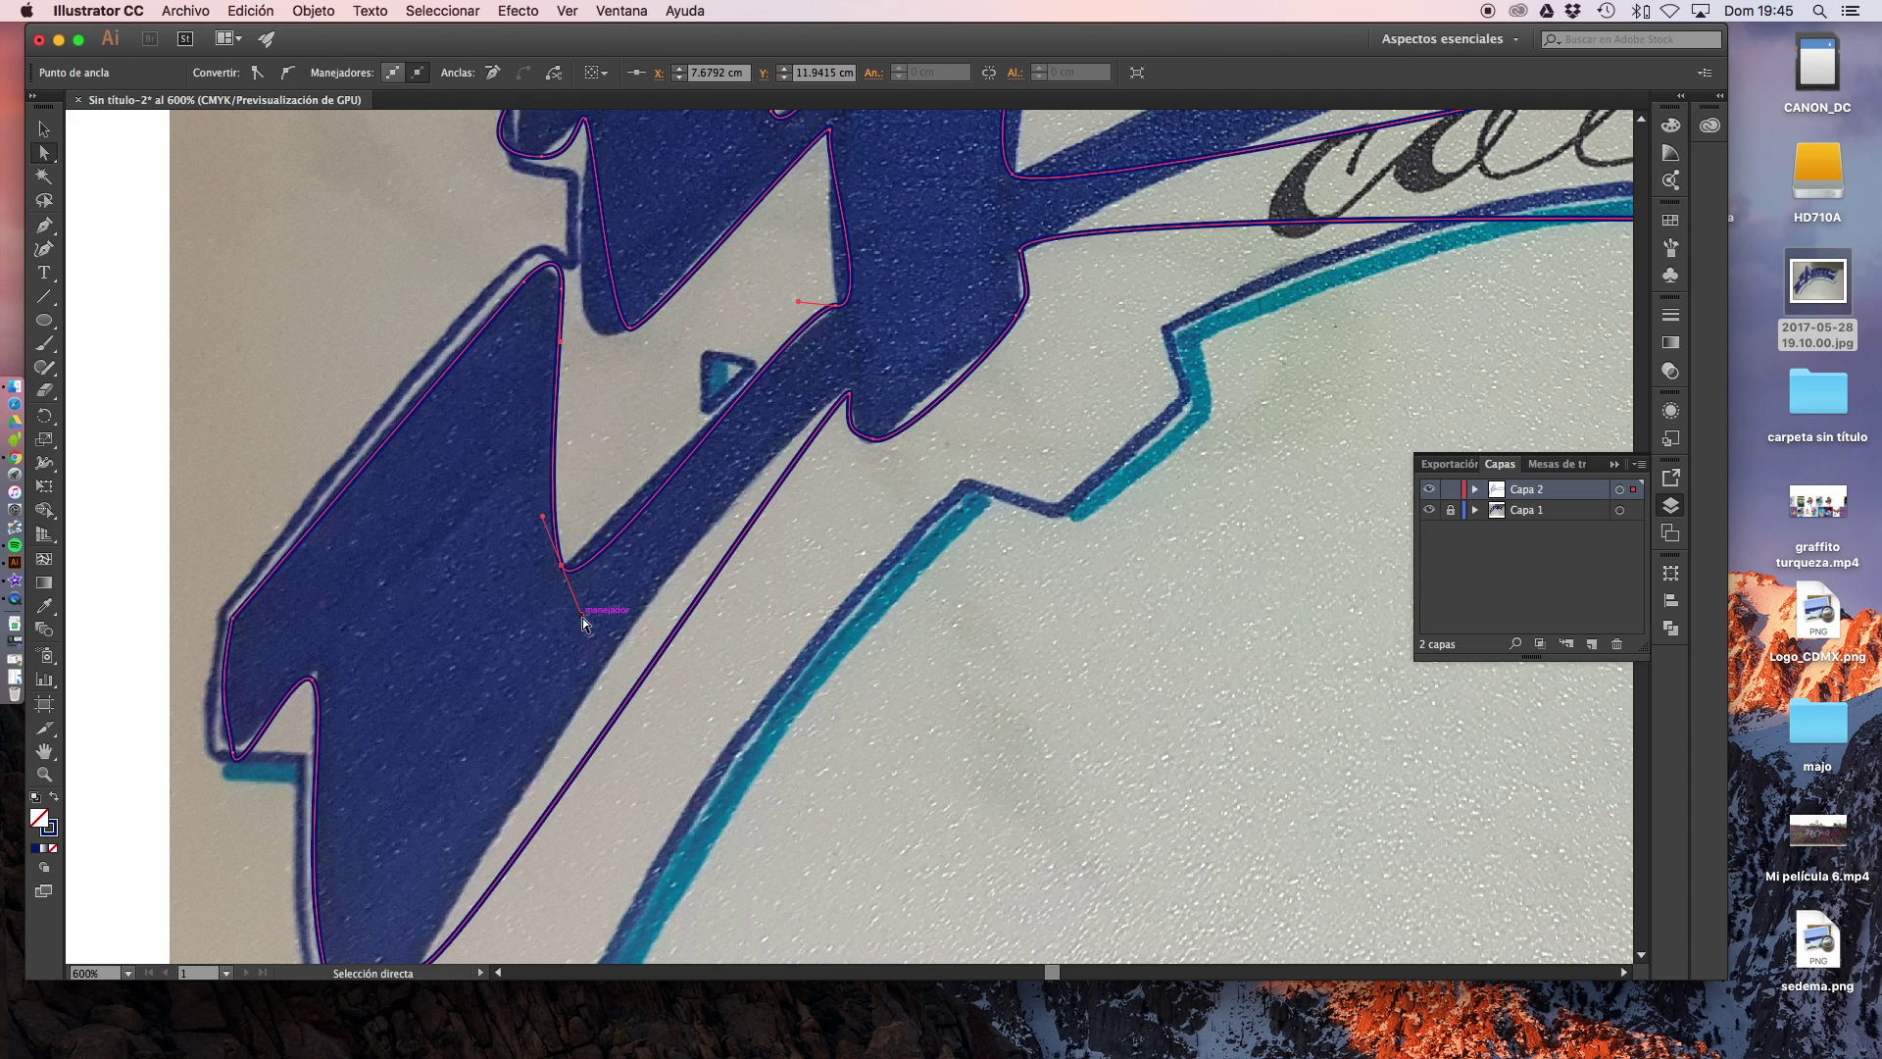
{"action": "key", "text": "super+plus"}
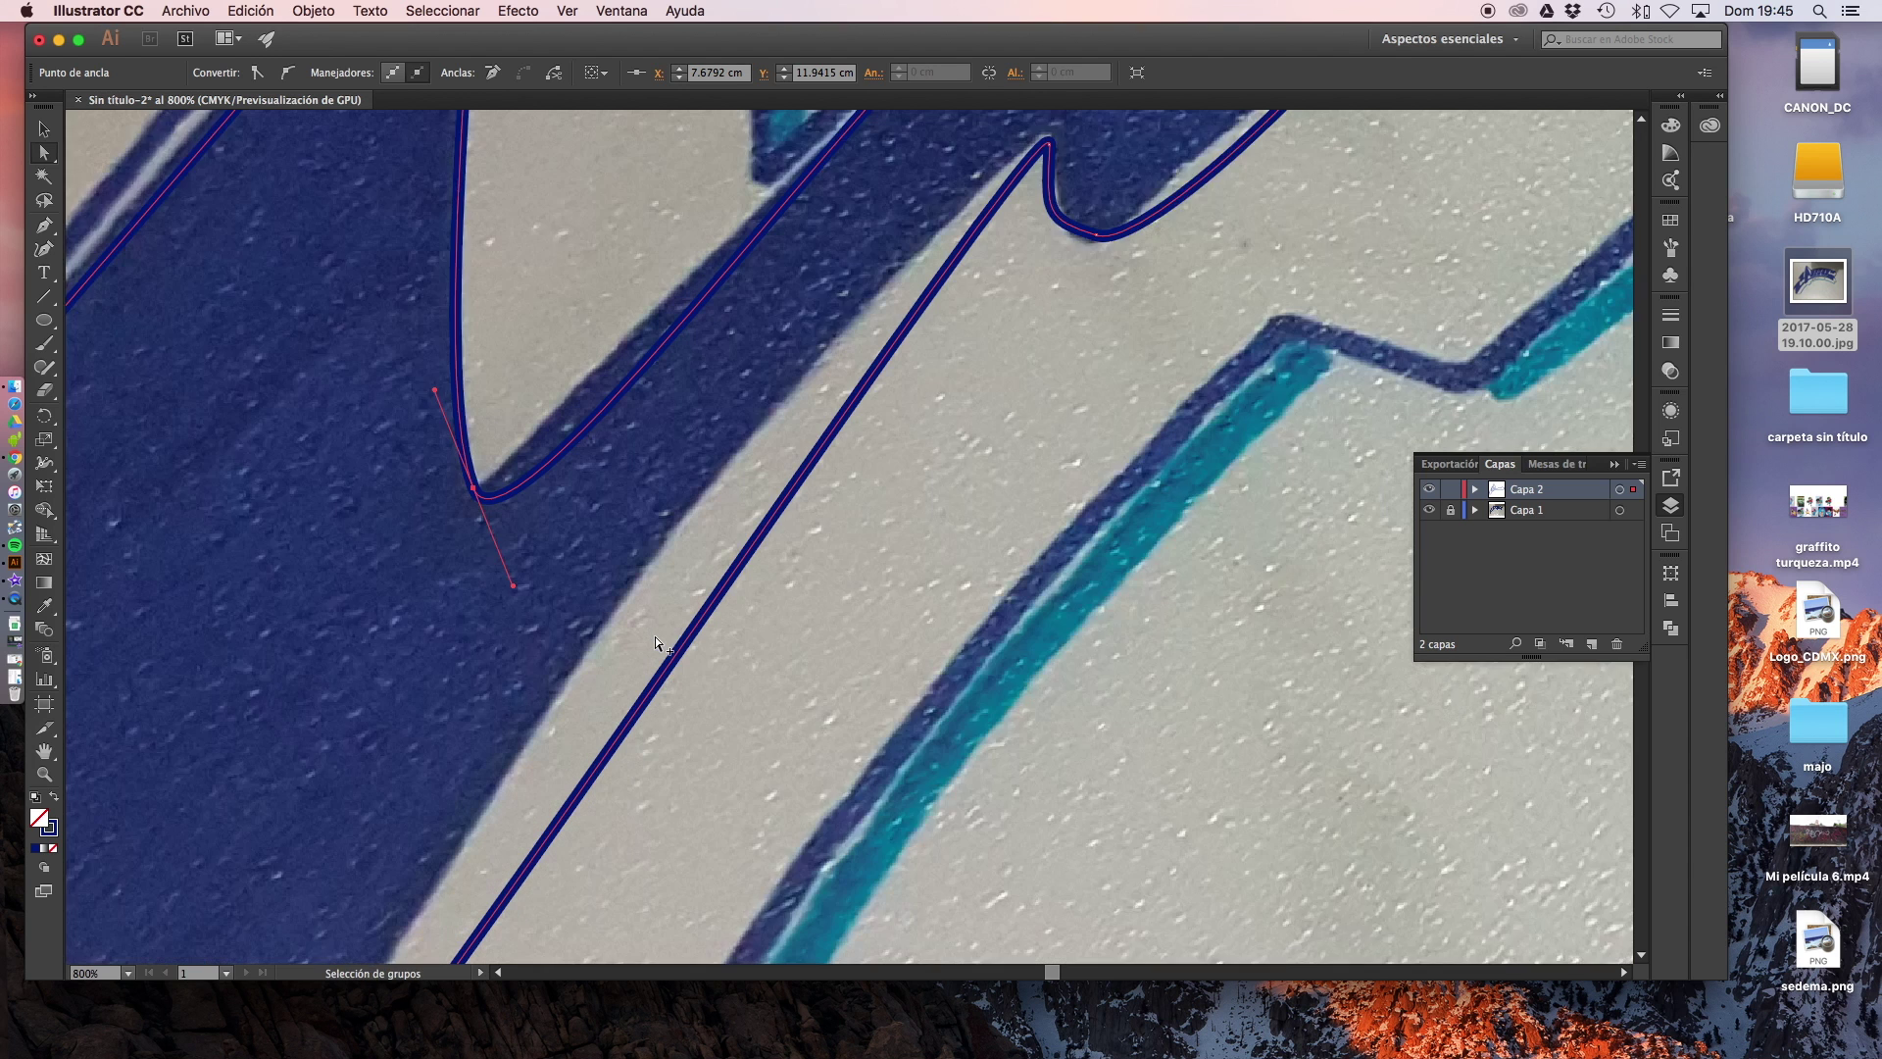
Zoom closer and drag the notch anchor's upper and lower handles so the curve follows the diagonal edge
{"action": "key", "text": "super+plus"}
{"action": "key", "text": "super+plus"}
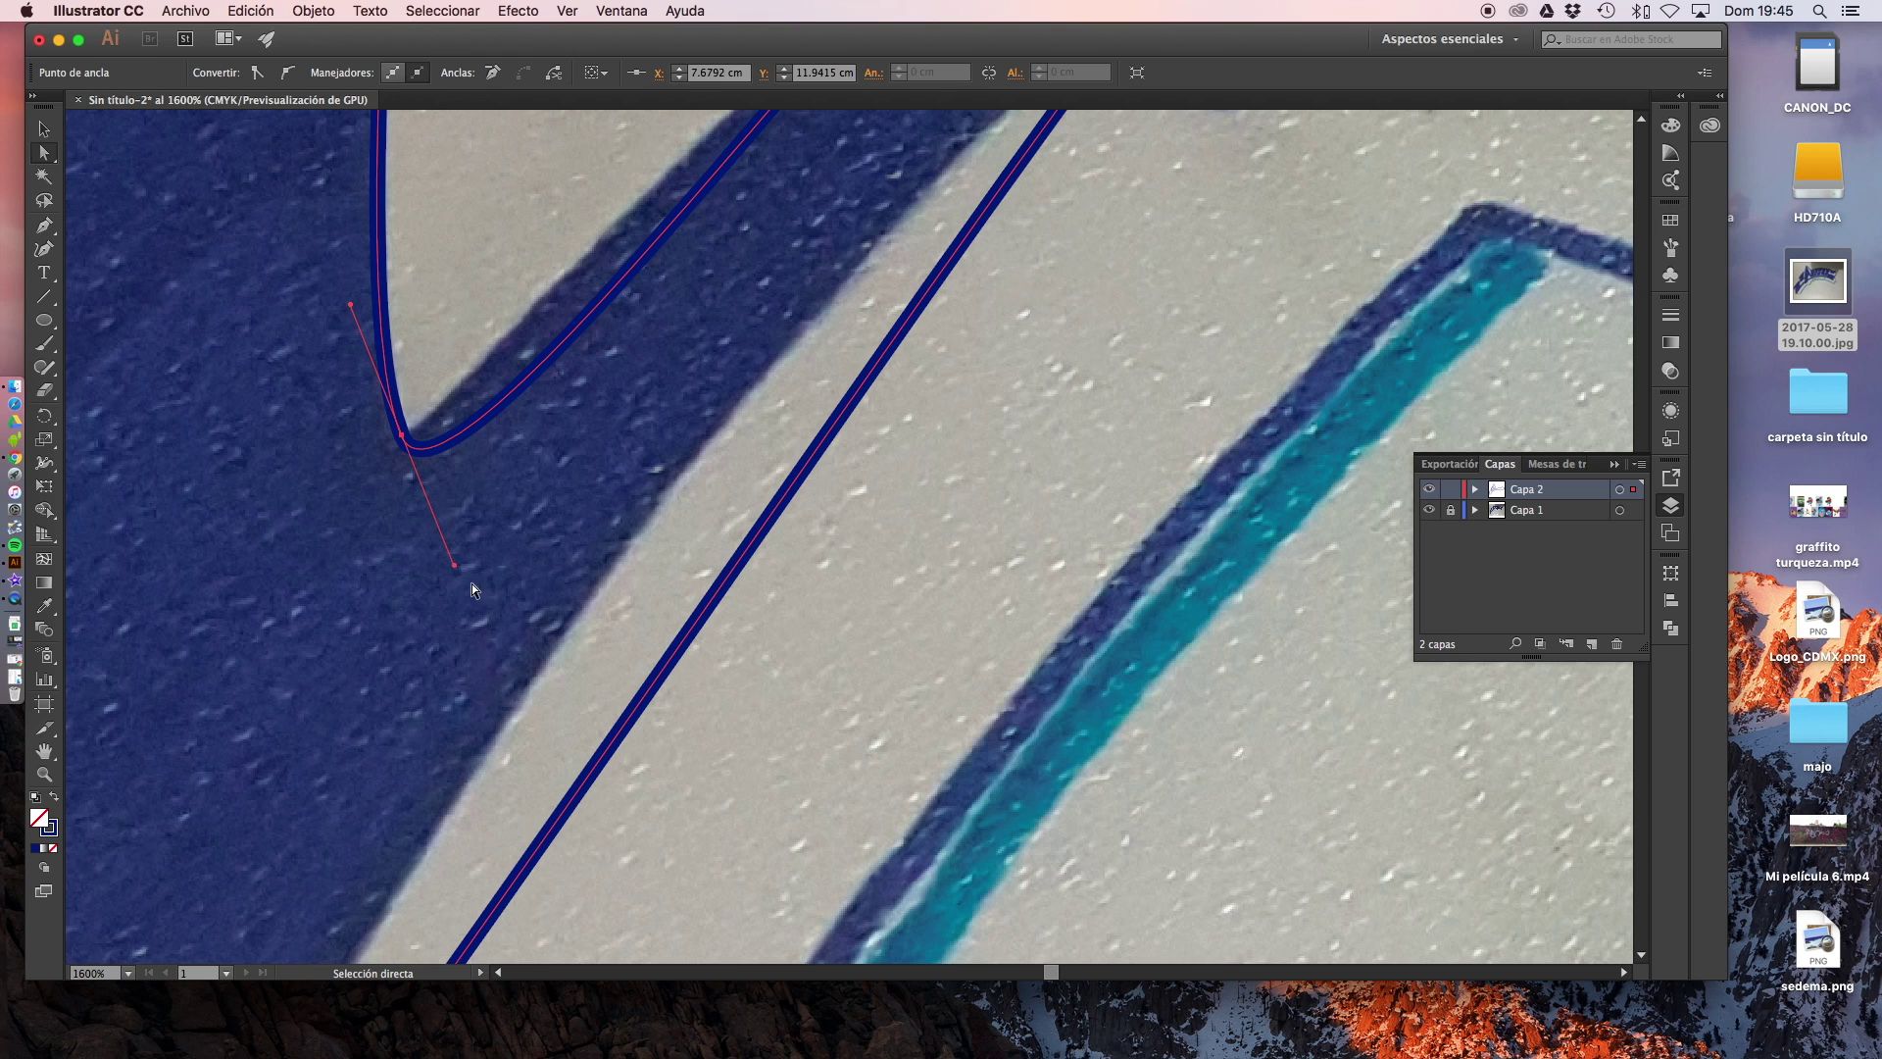
{"action": "scroll", "coordinate": [484, 643], "scroll_direction": "down", "scroll_amount": 5, "text": "alt"}
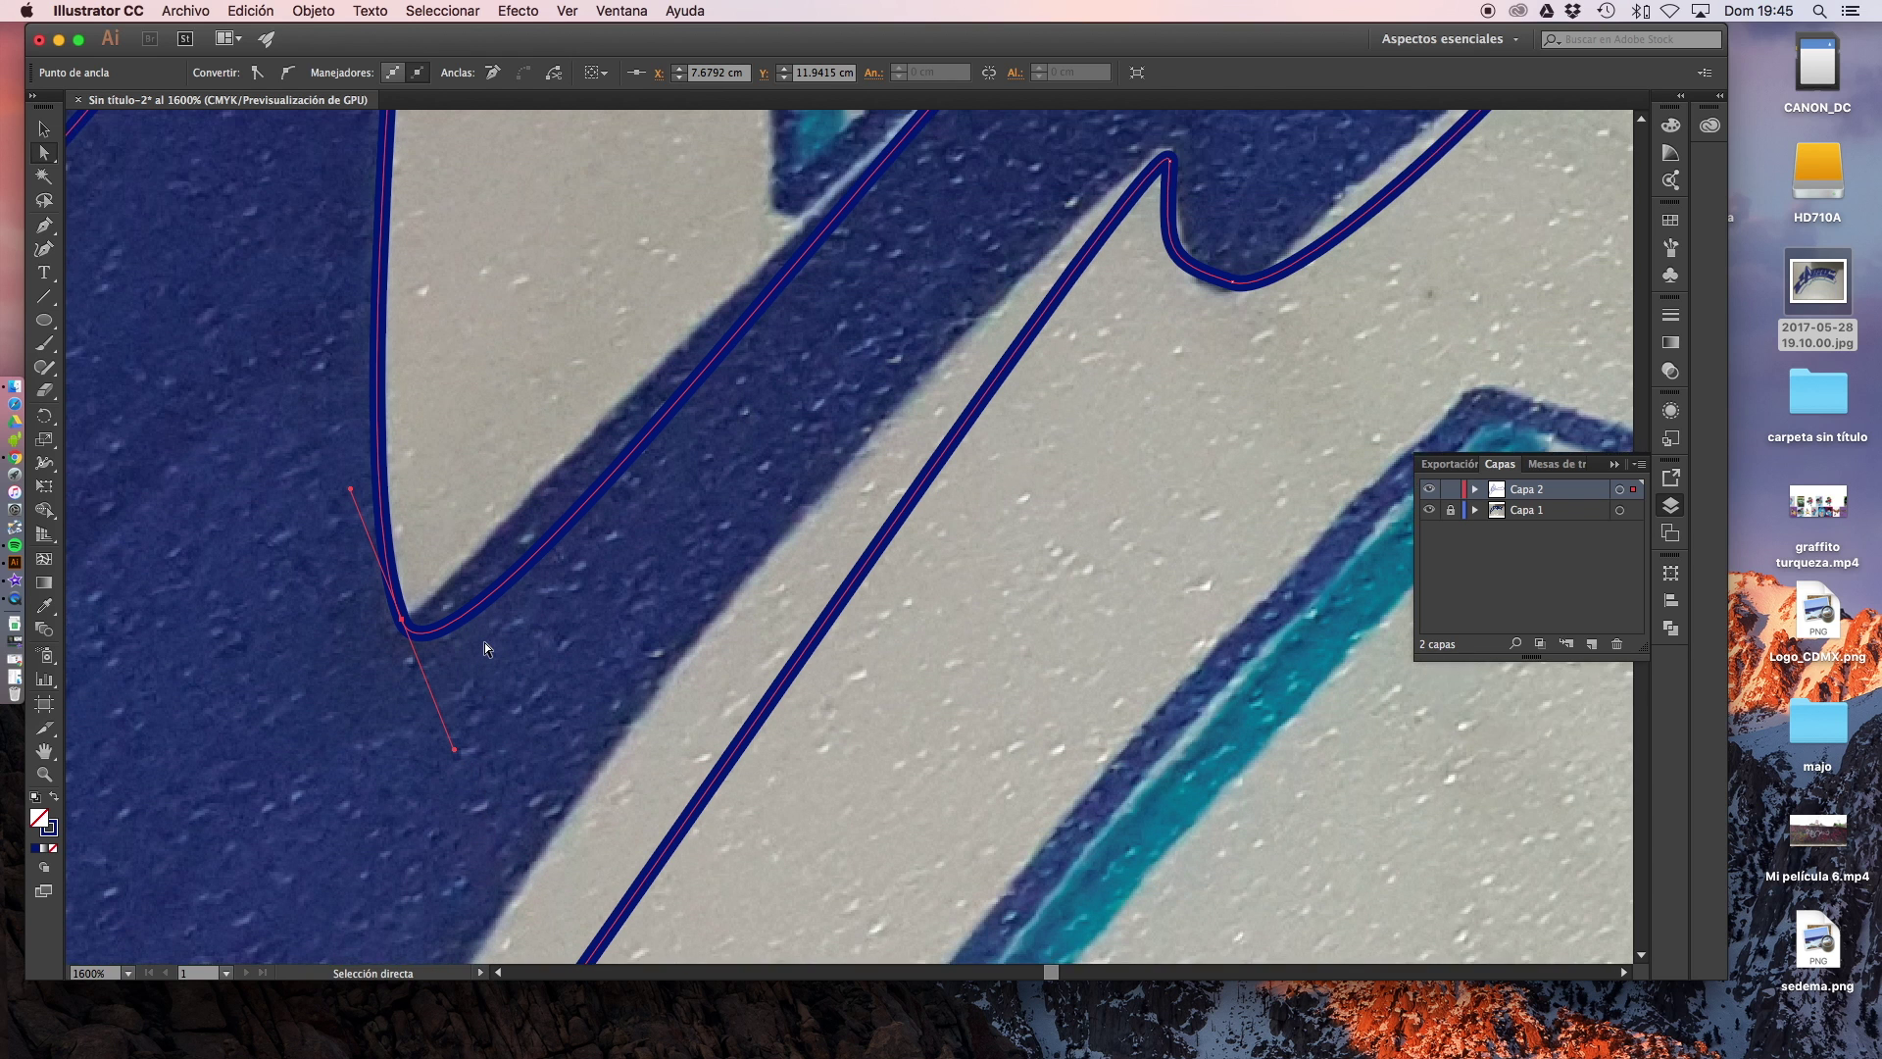
{"action": "scroll", "coordinate": [485, 663], "scroll_direction": "up", "scroll_amount": 1}
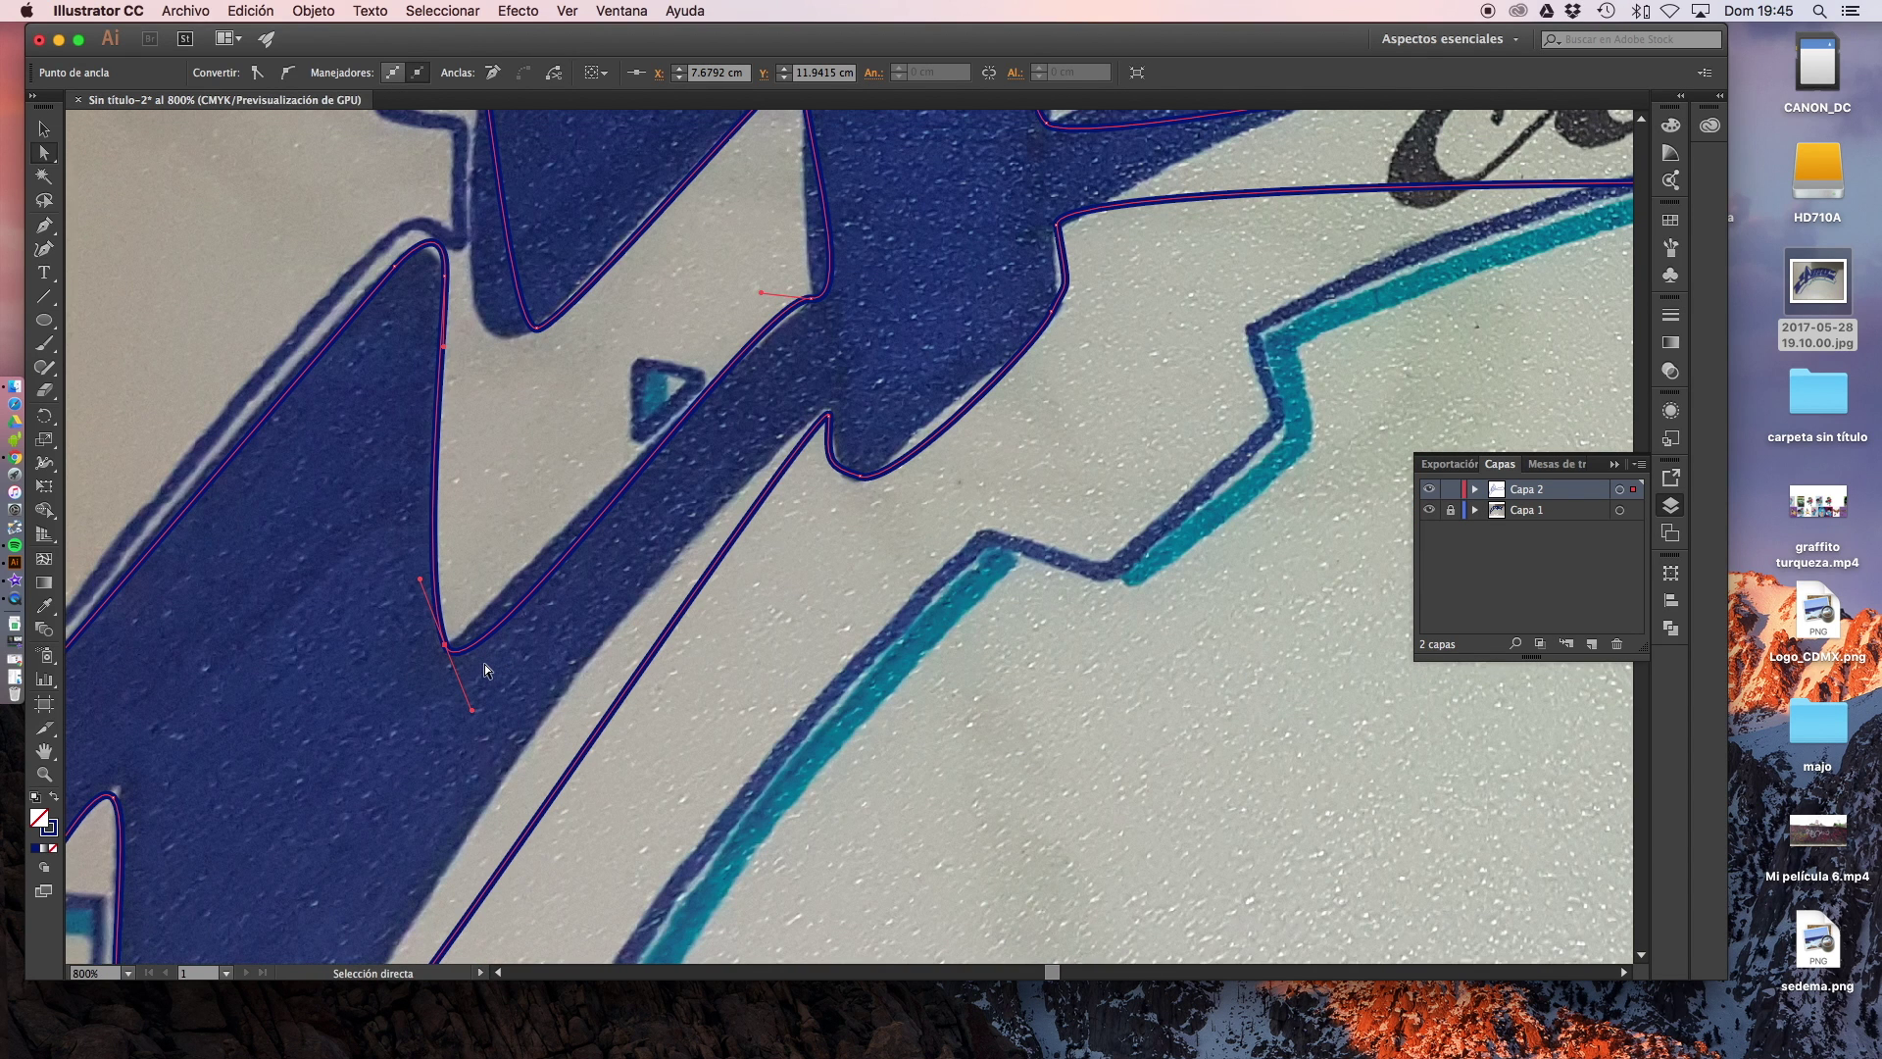
{"action": "left_click", "coordinate": [473, 711]}
{"action": "left_click_drag", "start_coordinate": [473, 714], "coordinate": [516, 676]}
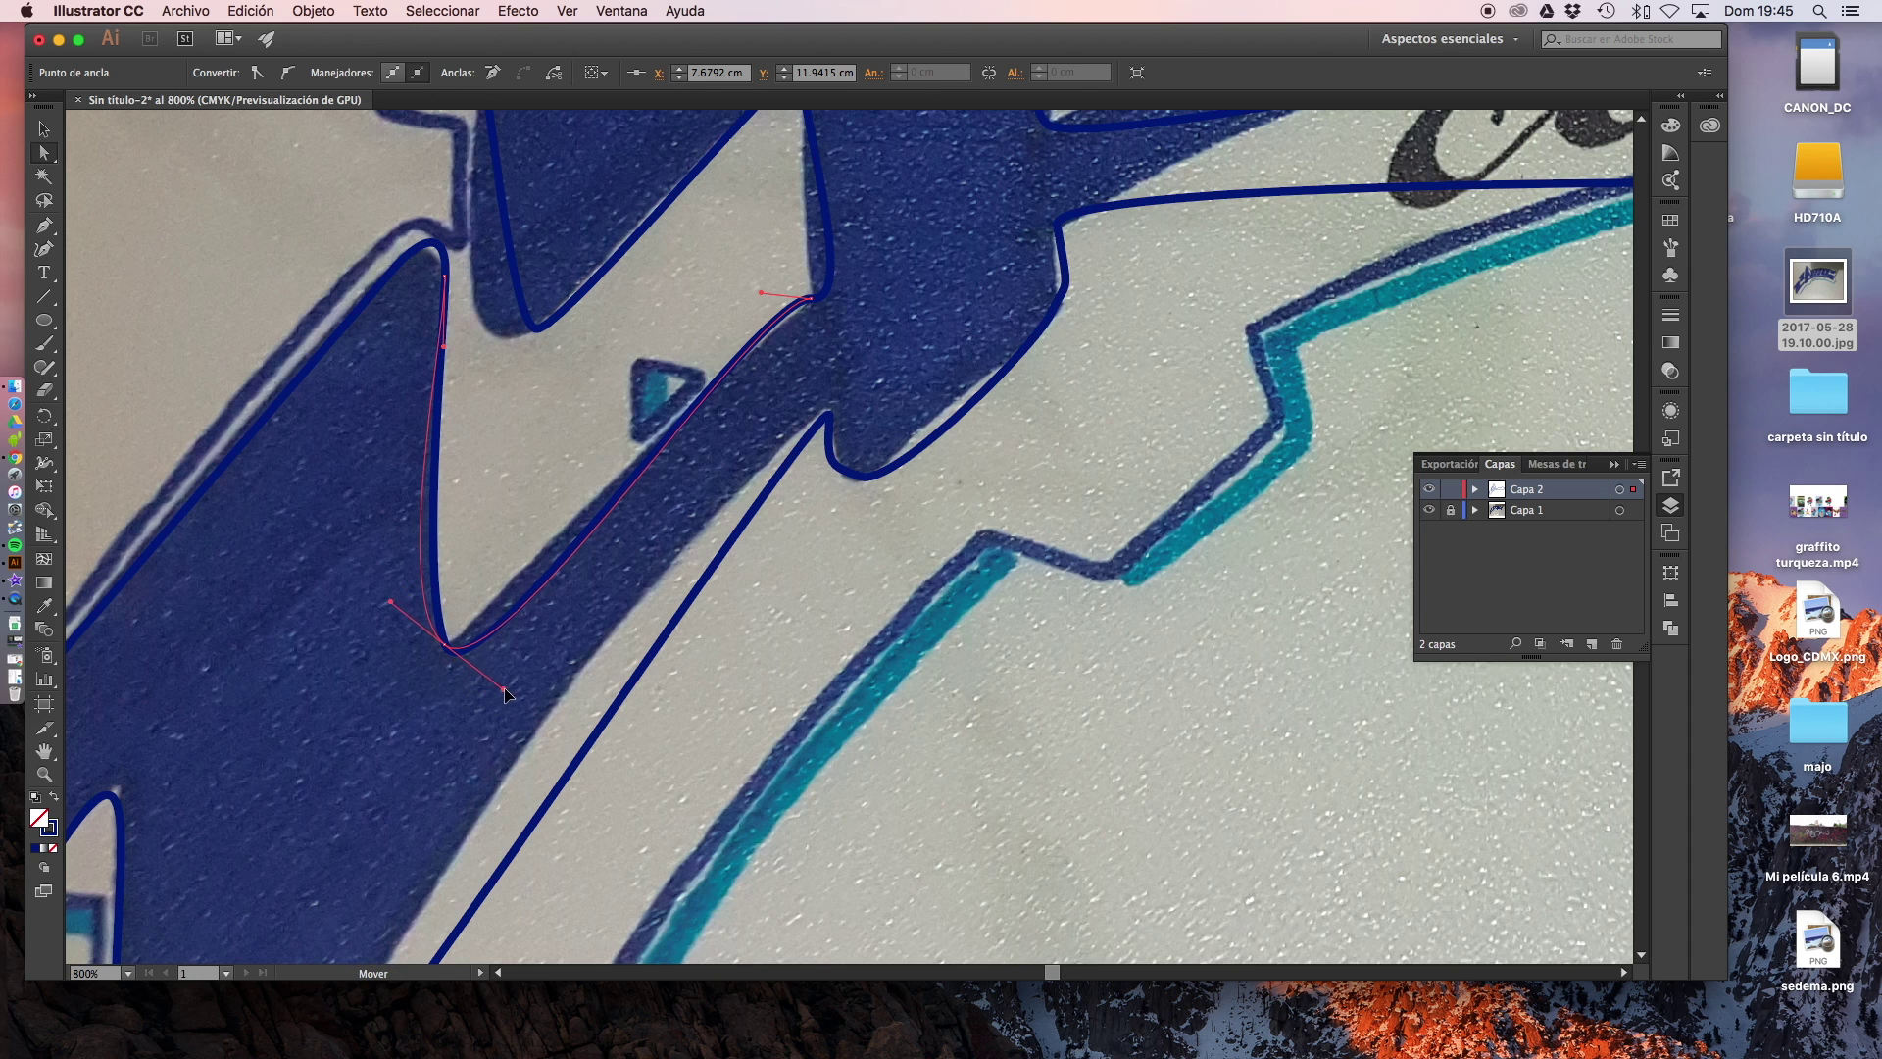
{"action": "mouse_move", "coordinate": [515, 677]}
{"action": "left_mouse_down"}
{"action": "mouse_move", "coordinate": [508, 613]}
{"action": "mouse_move", "coordinate": [531, 581]}
{"action": "left_mouse_up"}
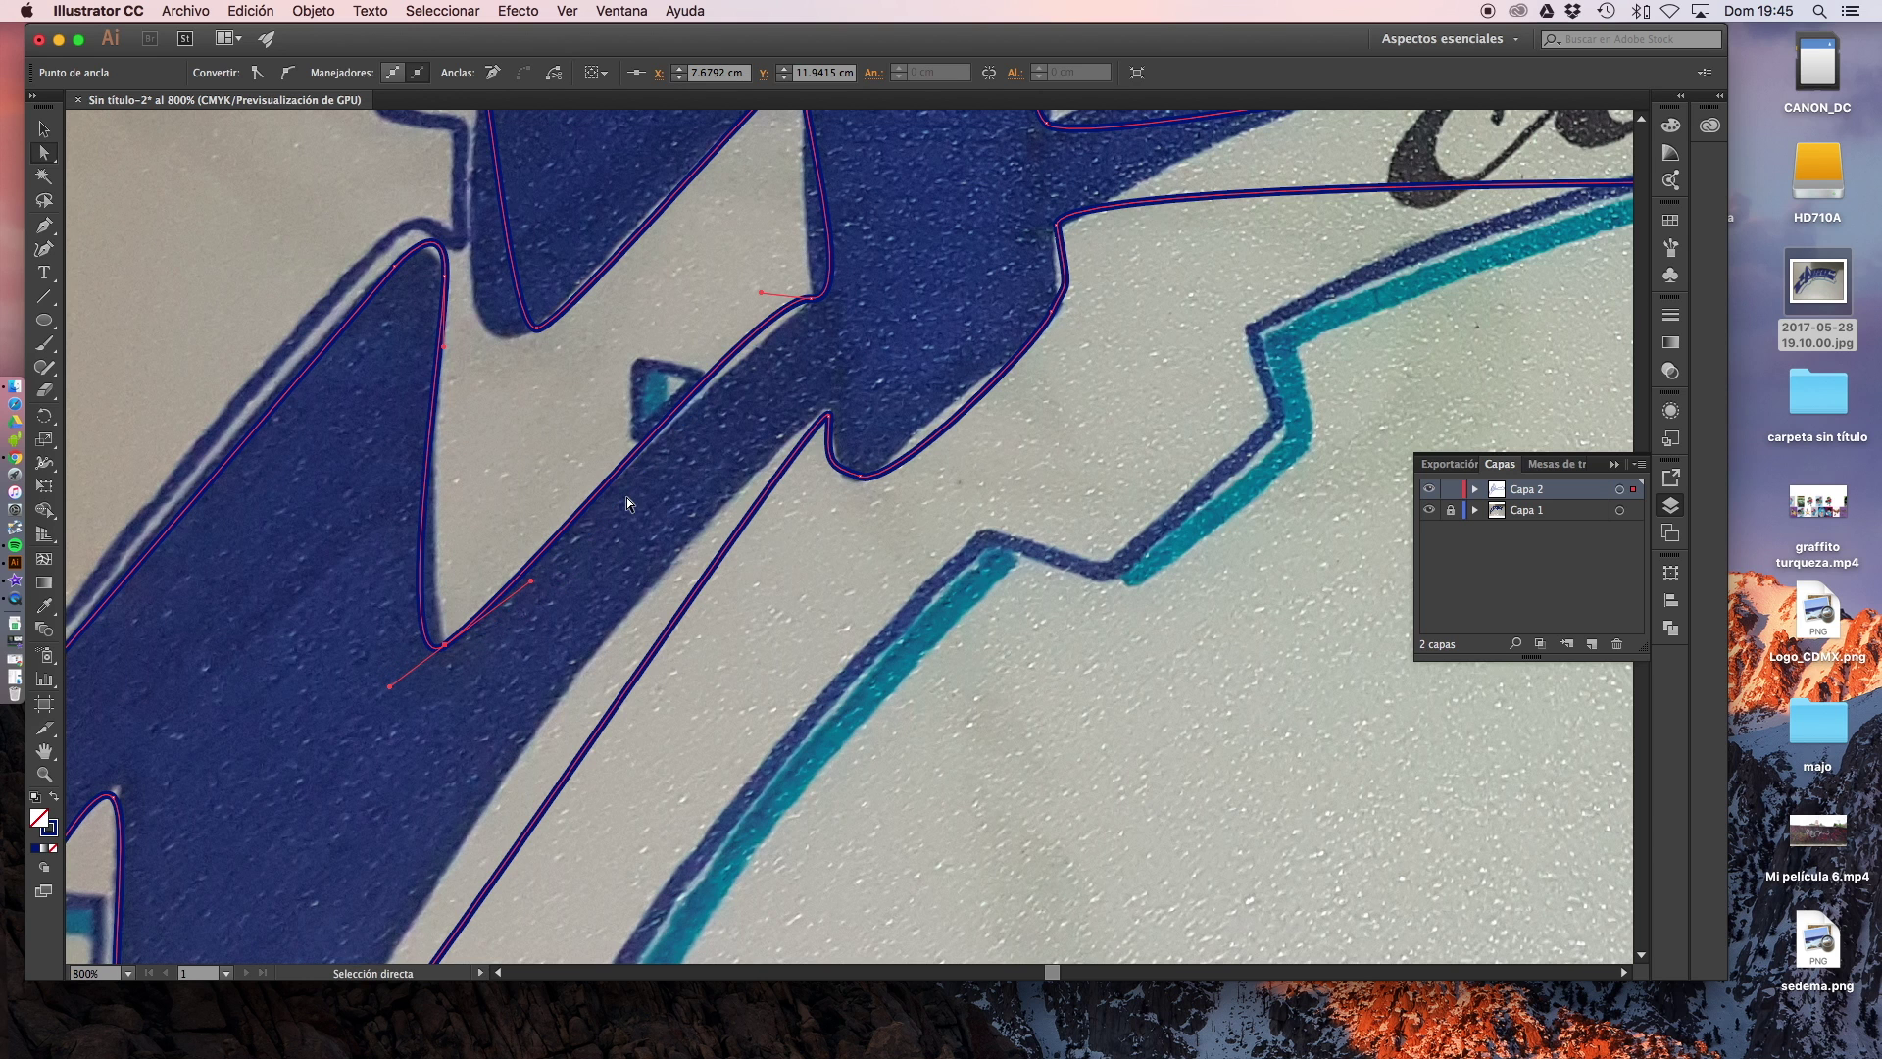
{"action": "left_click_drag", "start_coordinate": [763, 292], "coordinate": [759, 336]}
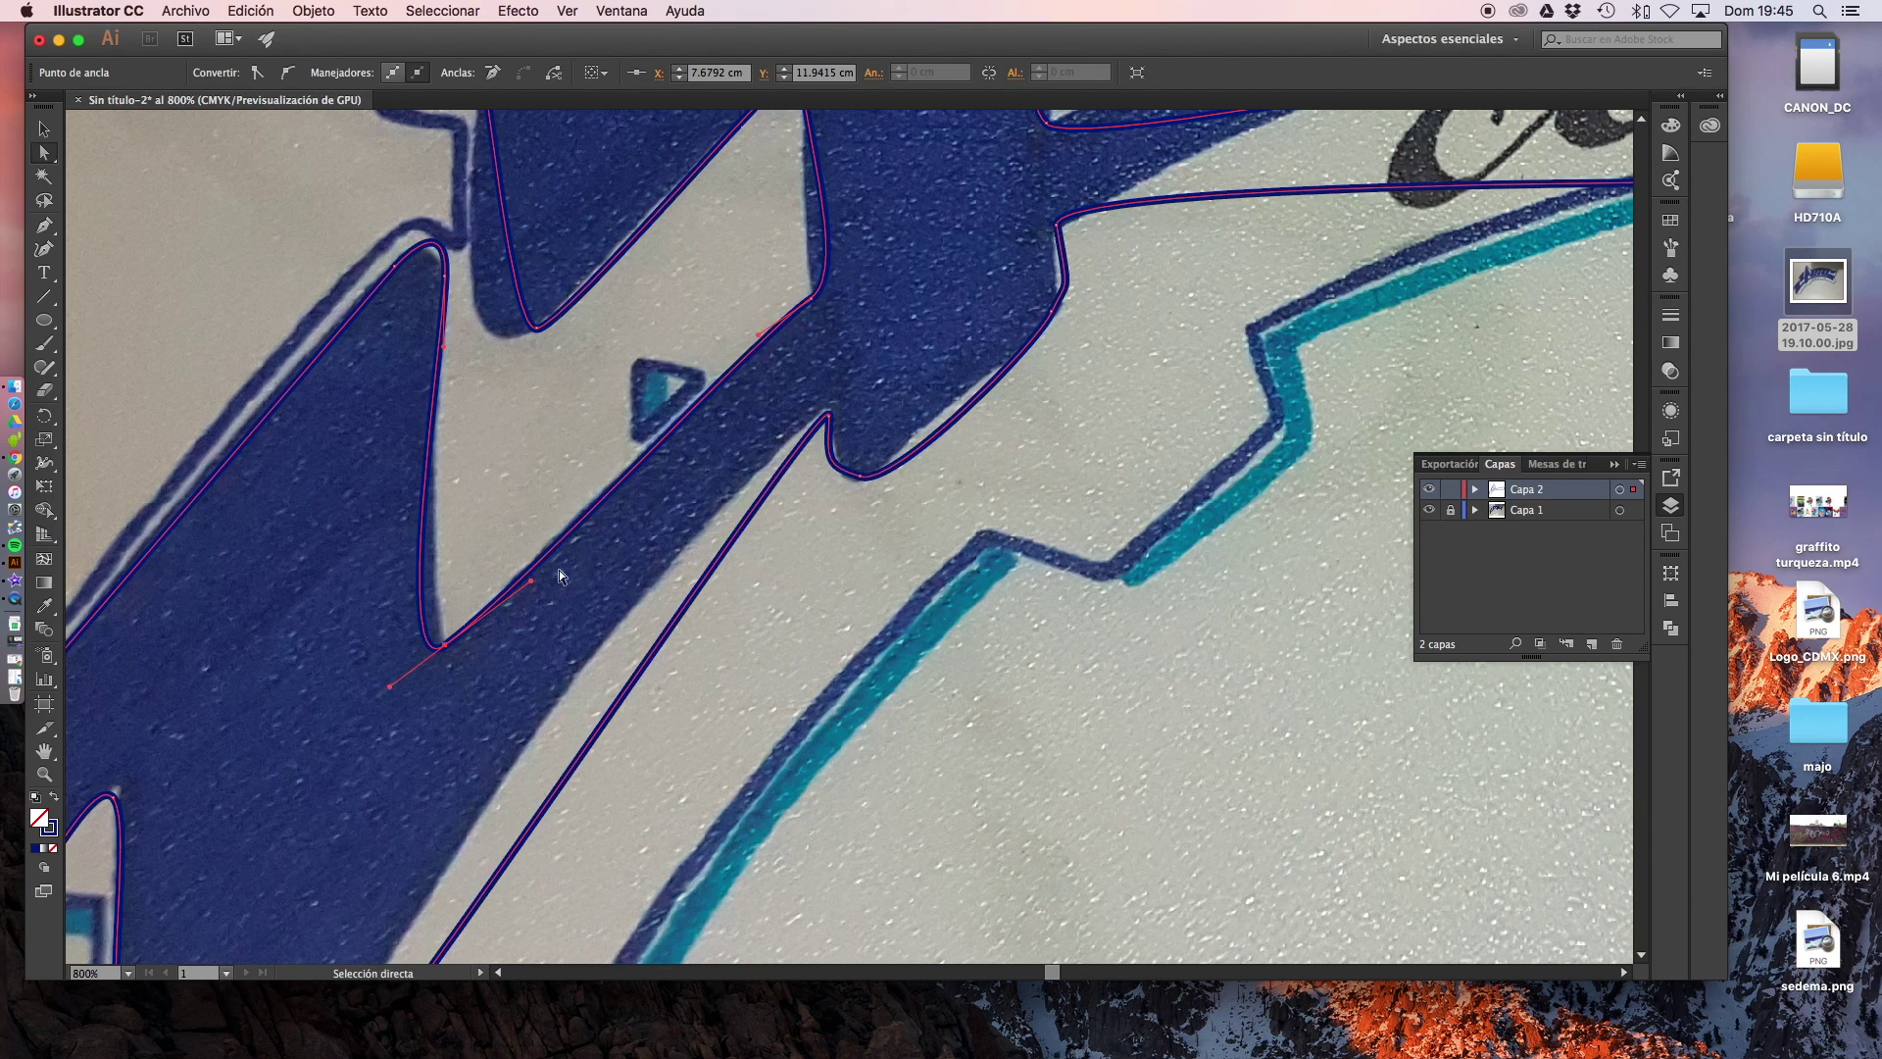
{"action": "left_click_drag", "start_coordinate": [532, 585], "coordinate": [562, 546]}
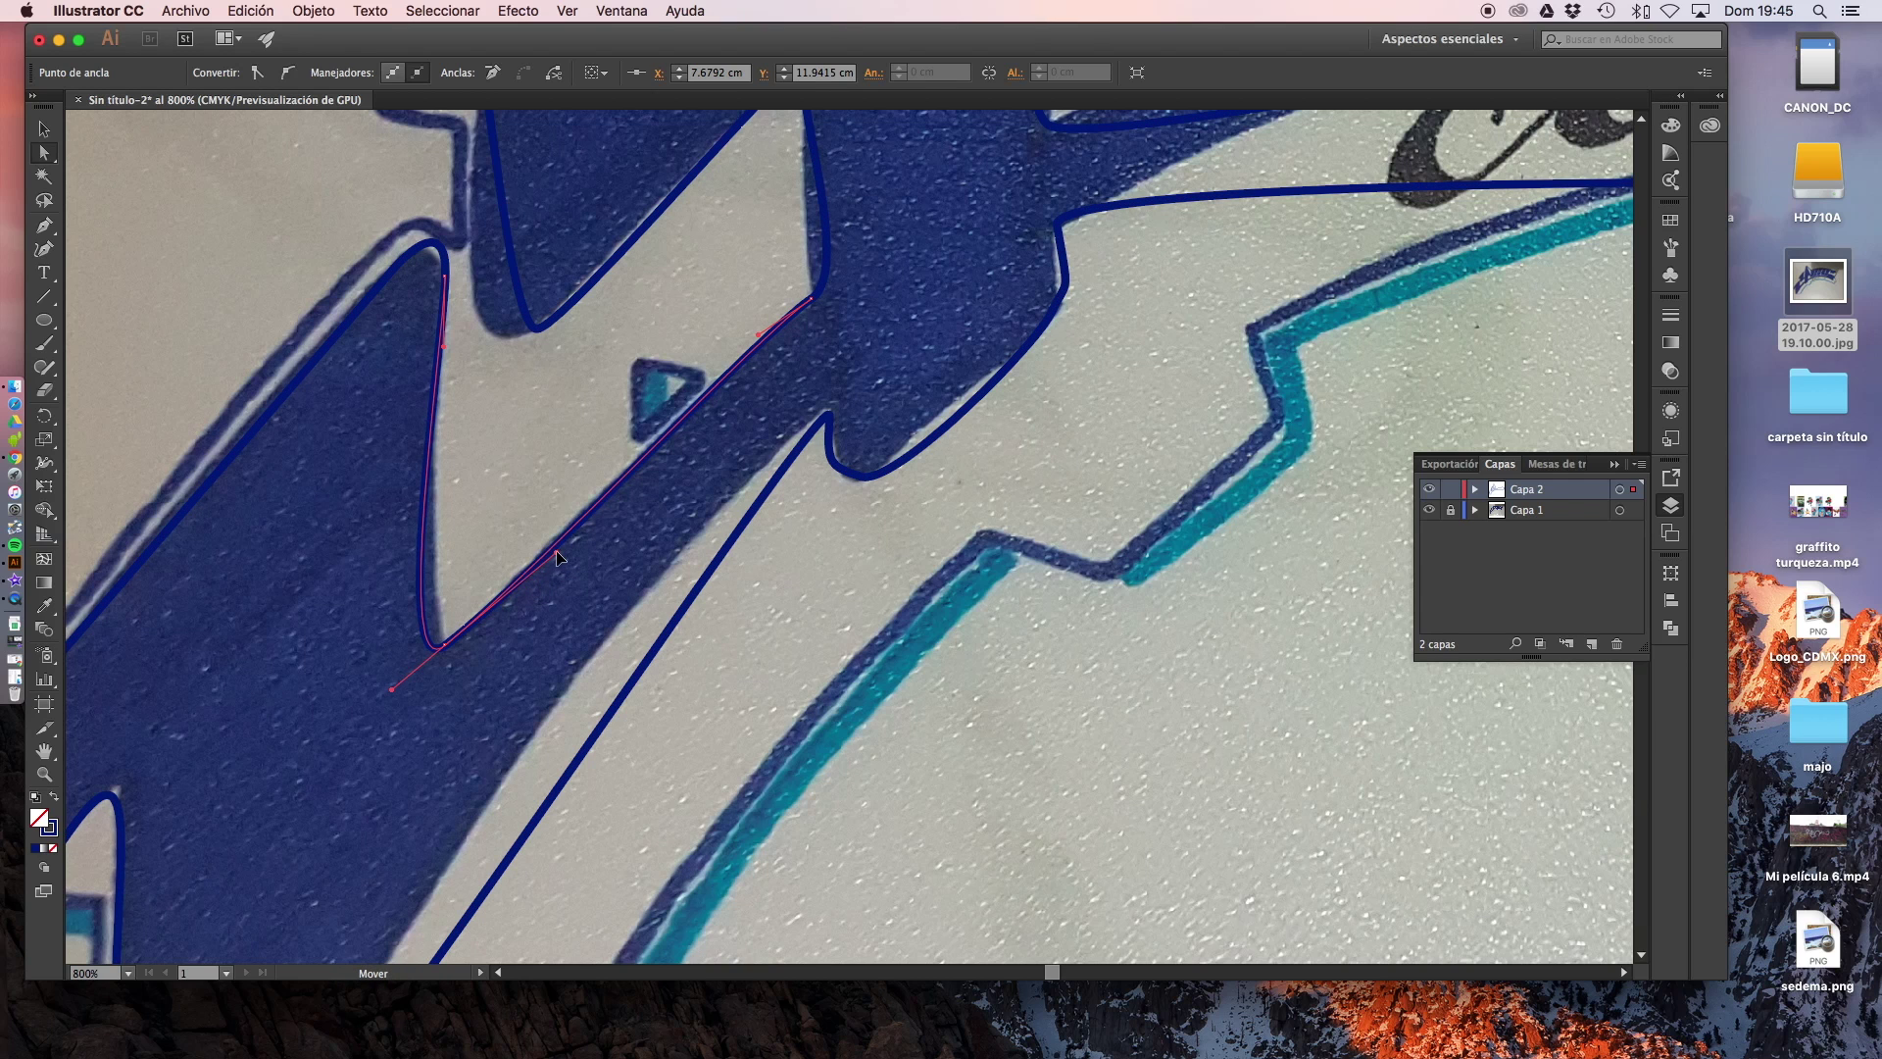
{"action": "left_click_drag", "start_coordinate": [561, 546], "coordinate": [564, 529]}
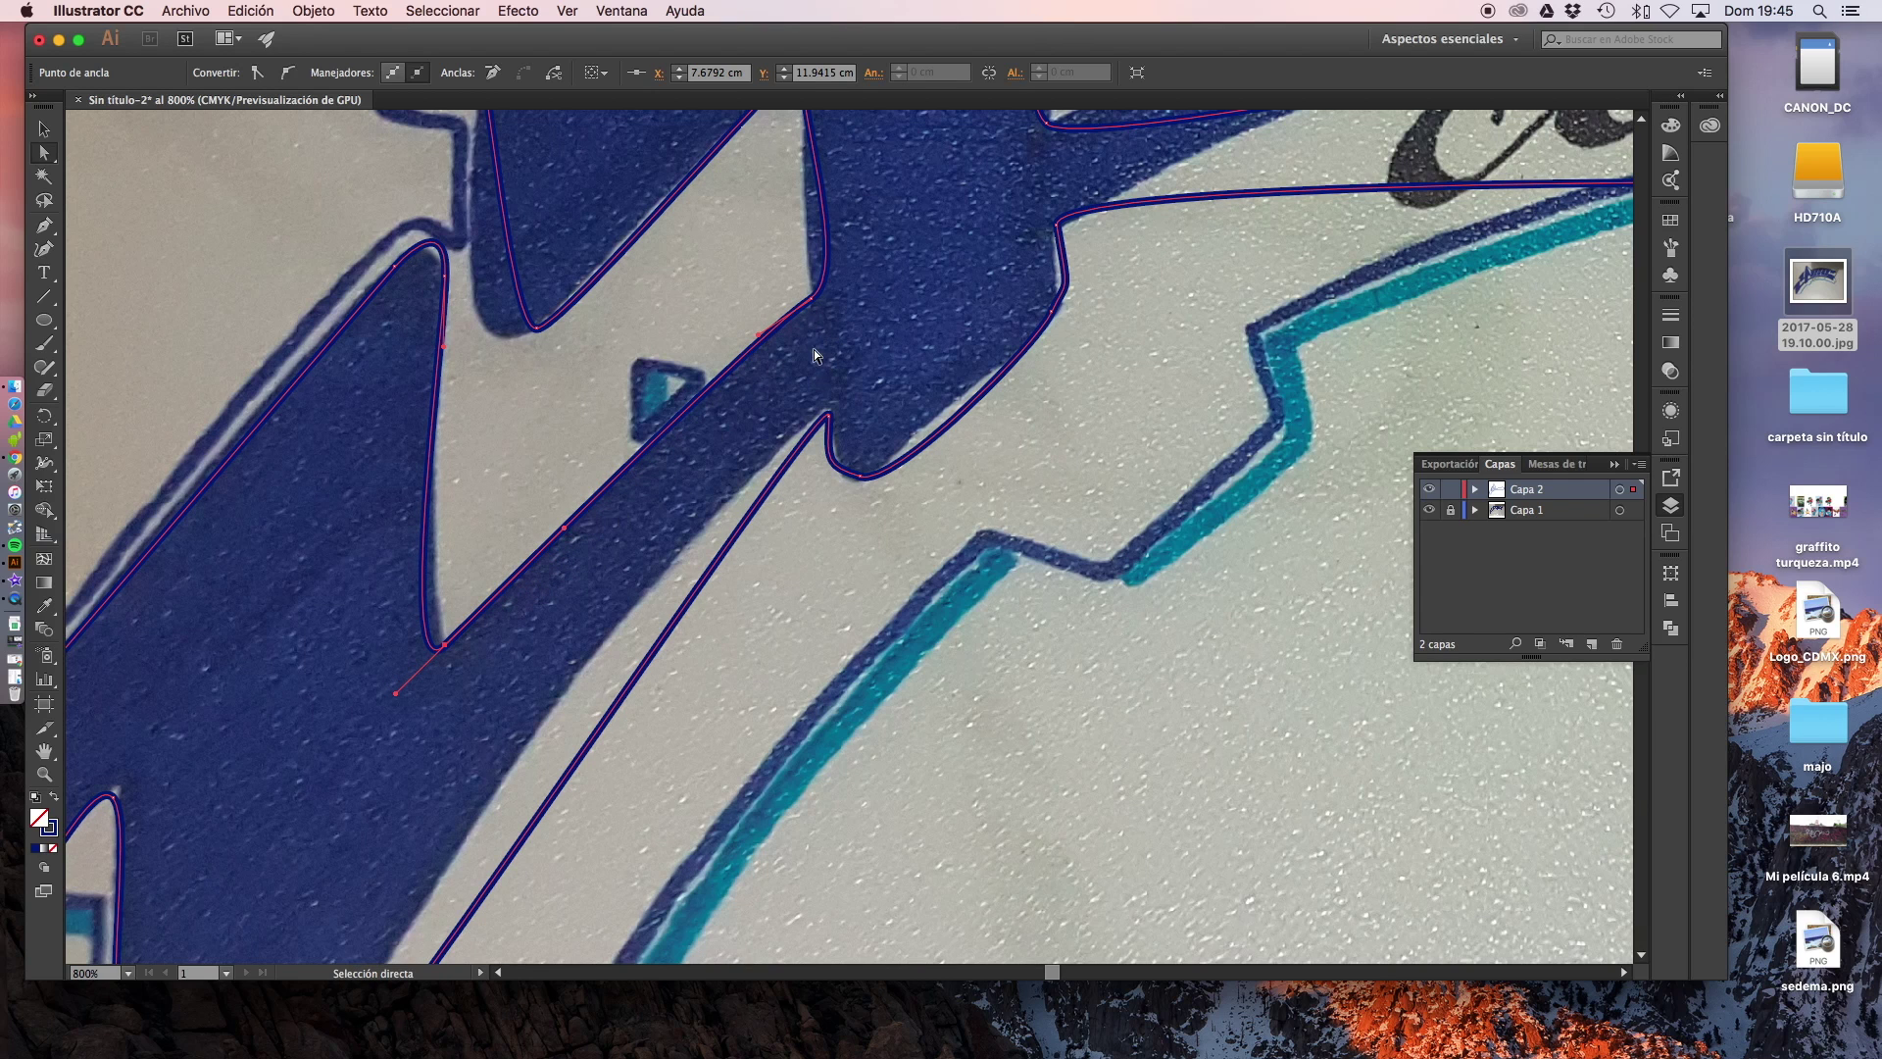
{"action": "left_click_drag", "start_coordinate": [757, 334], "coordinate": [744, 346]}
Alt-drag the notch anchor's handles separately into a sharp corner, then zoom in to 1200%
{"action": "key", "text": "super"}
{"action": "left_click_drag", "start_coordinate": [394, 696], "coordinate": [409, 609]}
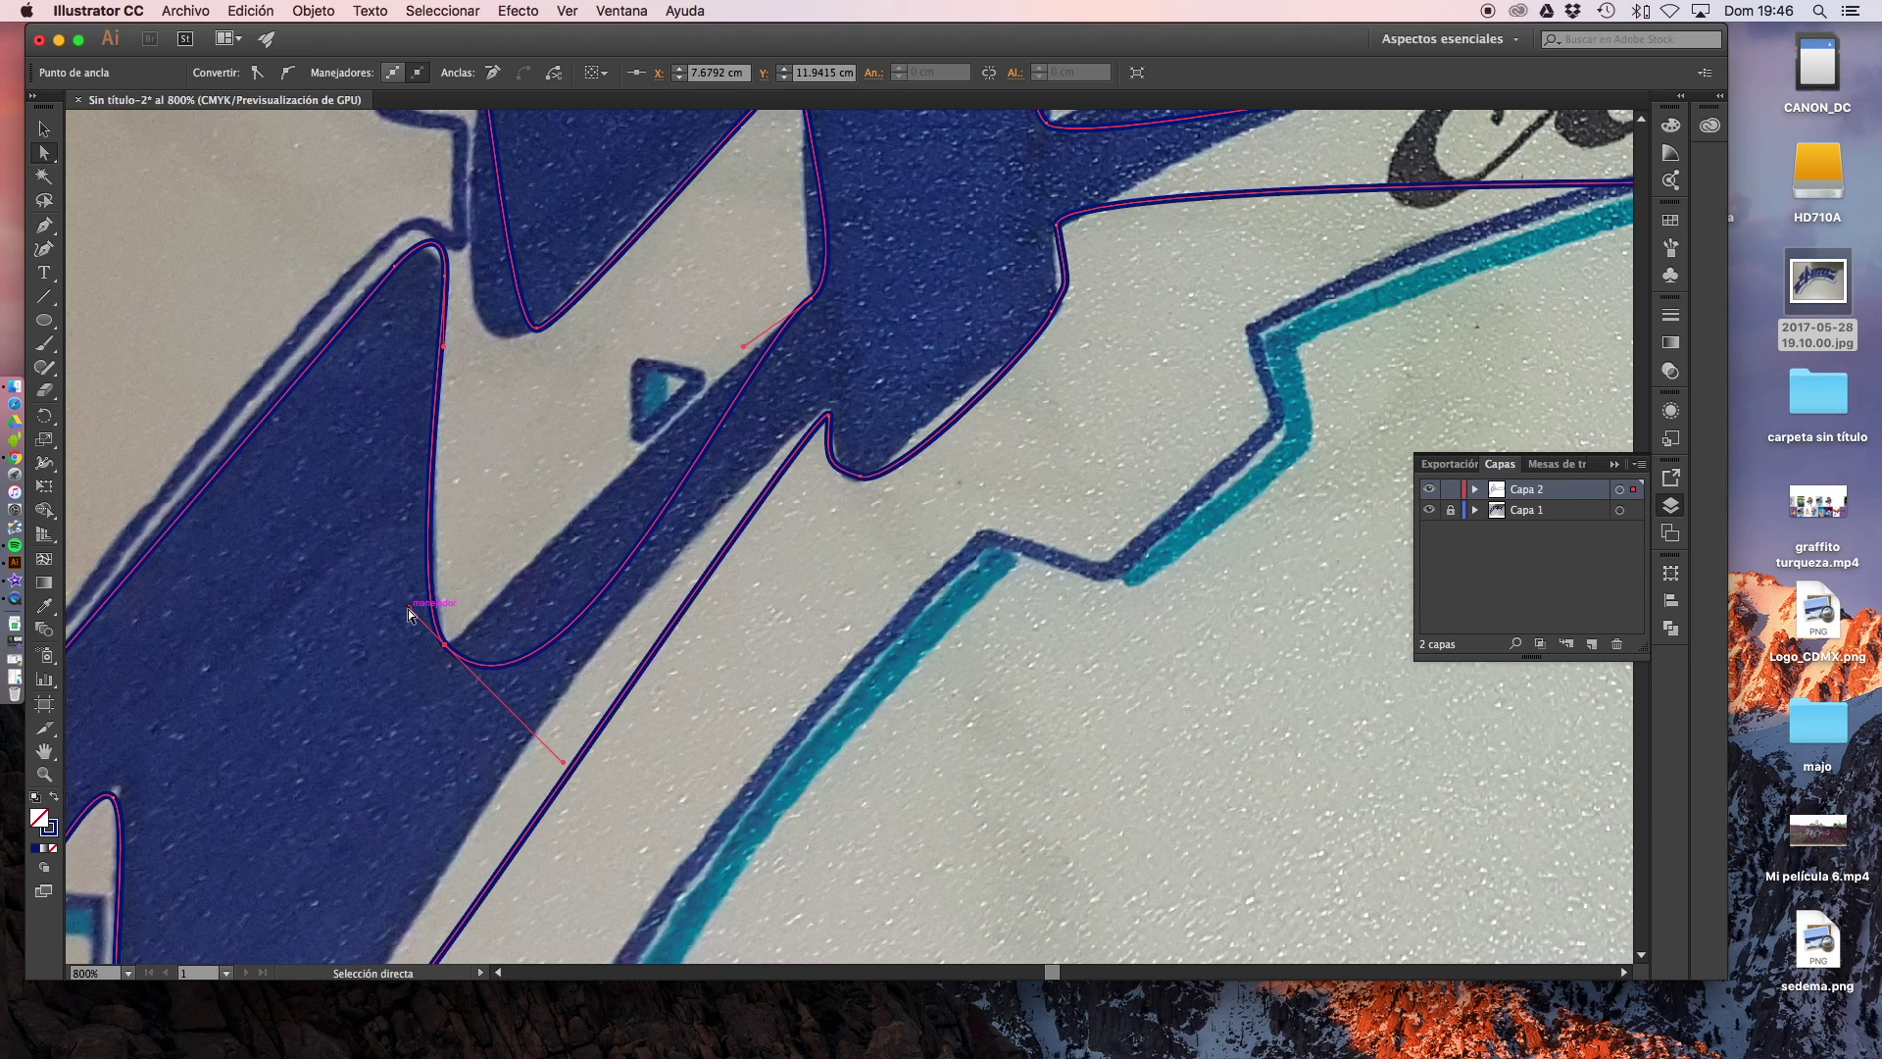
{"action": "left_click_drag", "start_coordinate": [563, 762], "coordinate": [533, 564]}
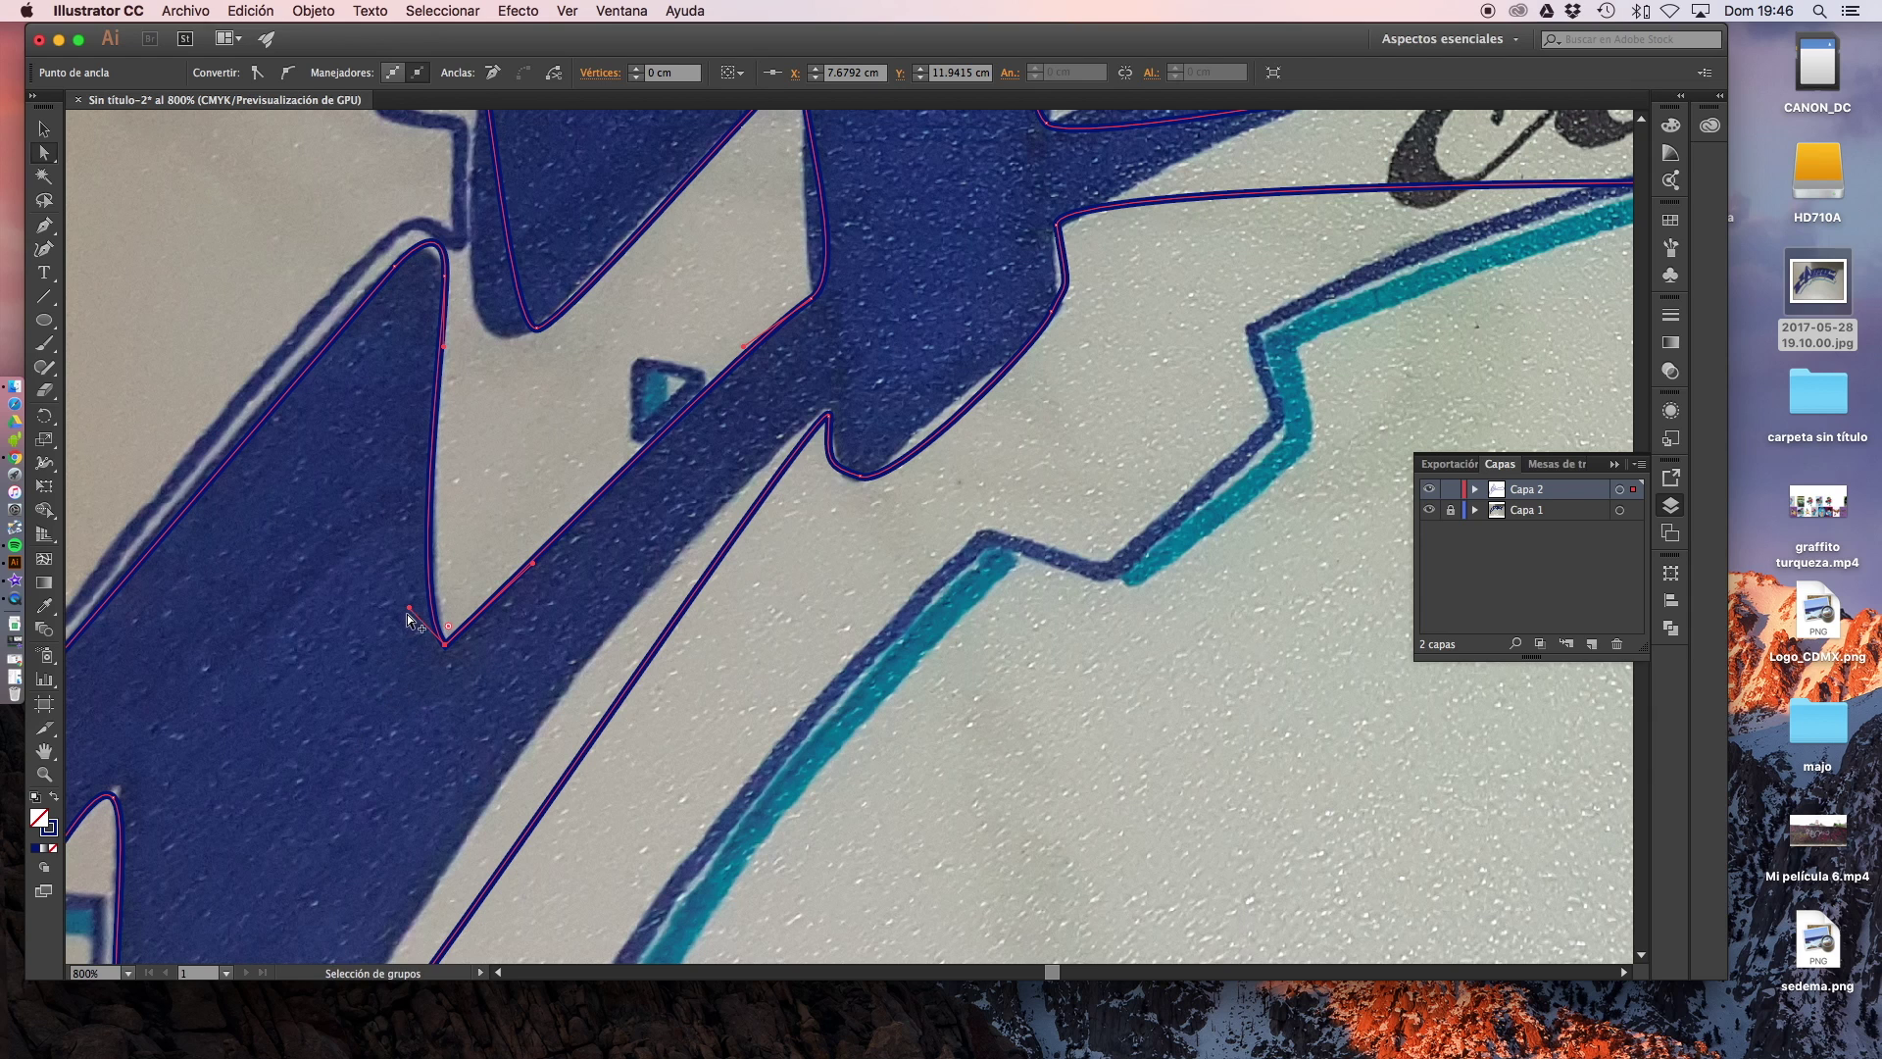
{"action": "left_click_drag", "start_coordinate": [407, 610], "coordinate": [414, 596]}
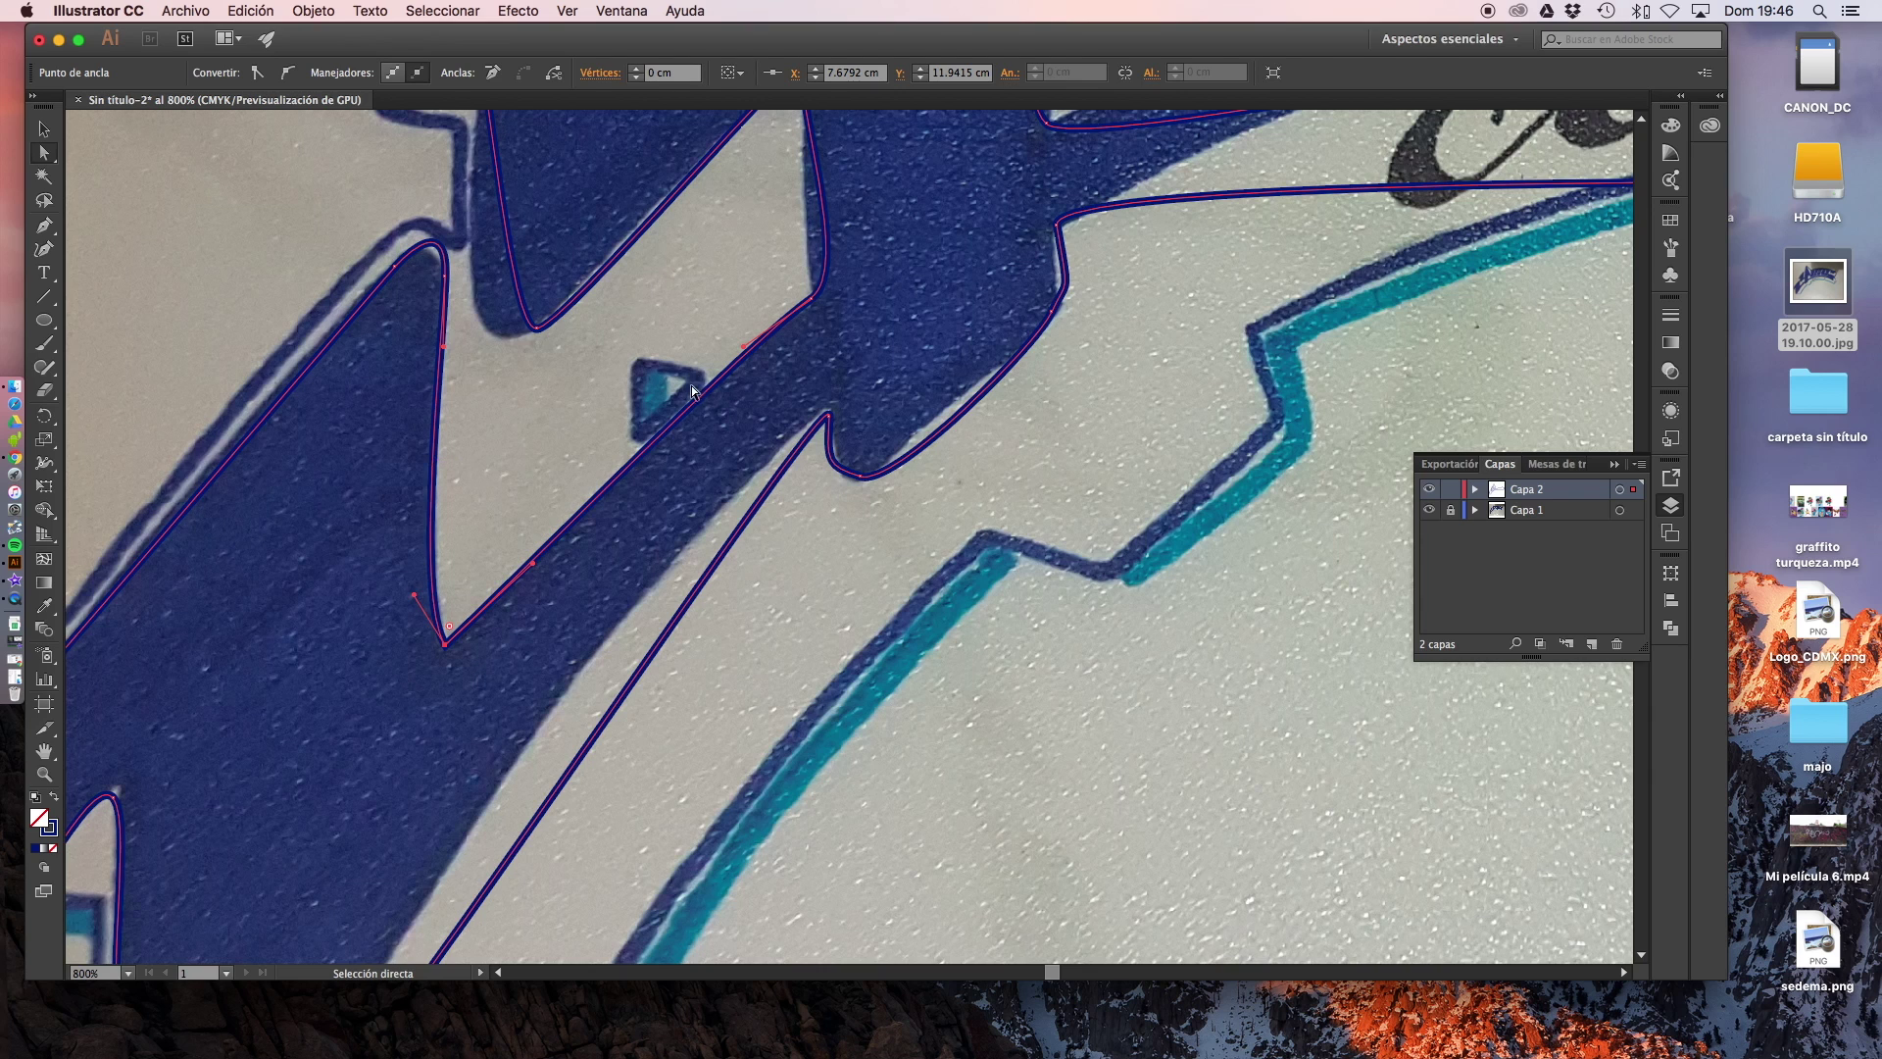
{"action": "key", "text": "super+plus"}
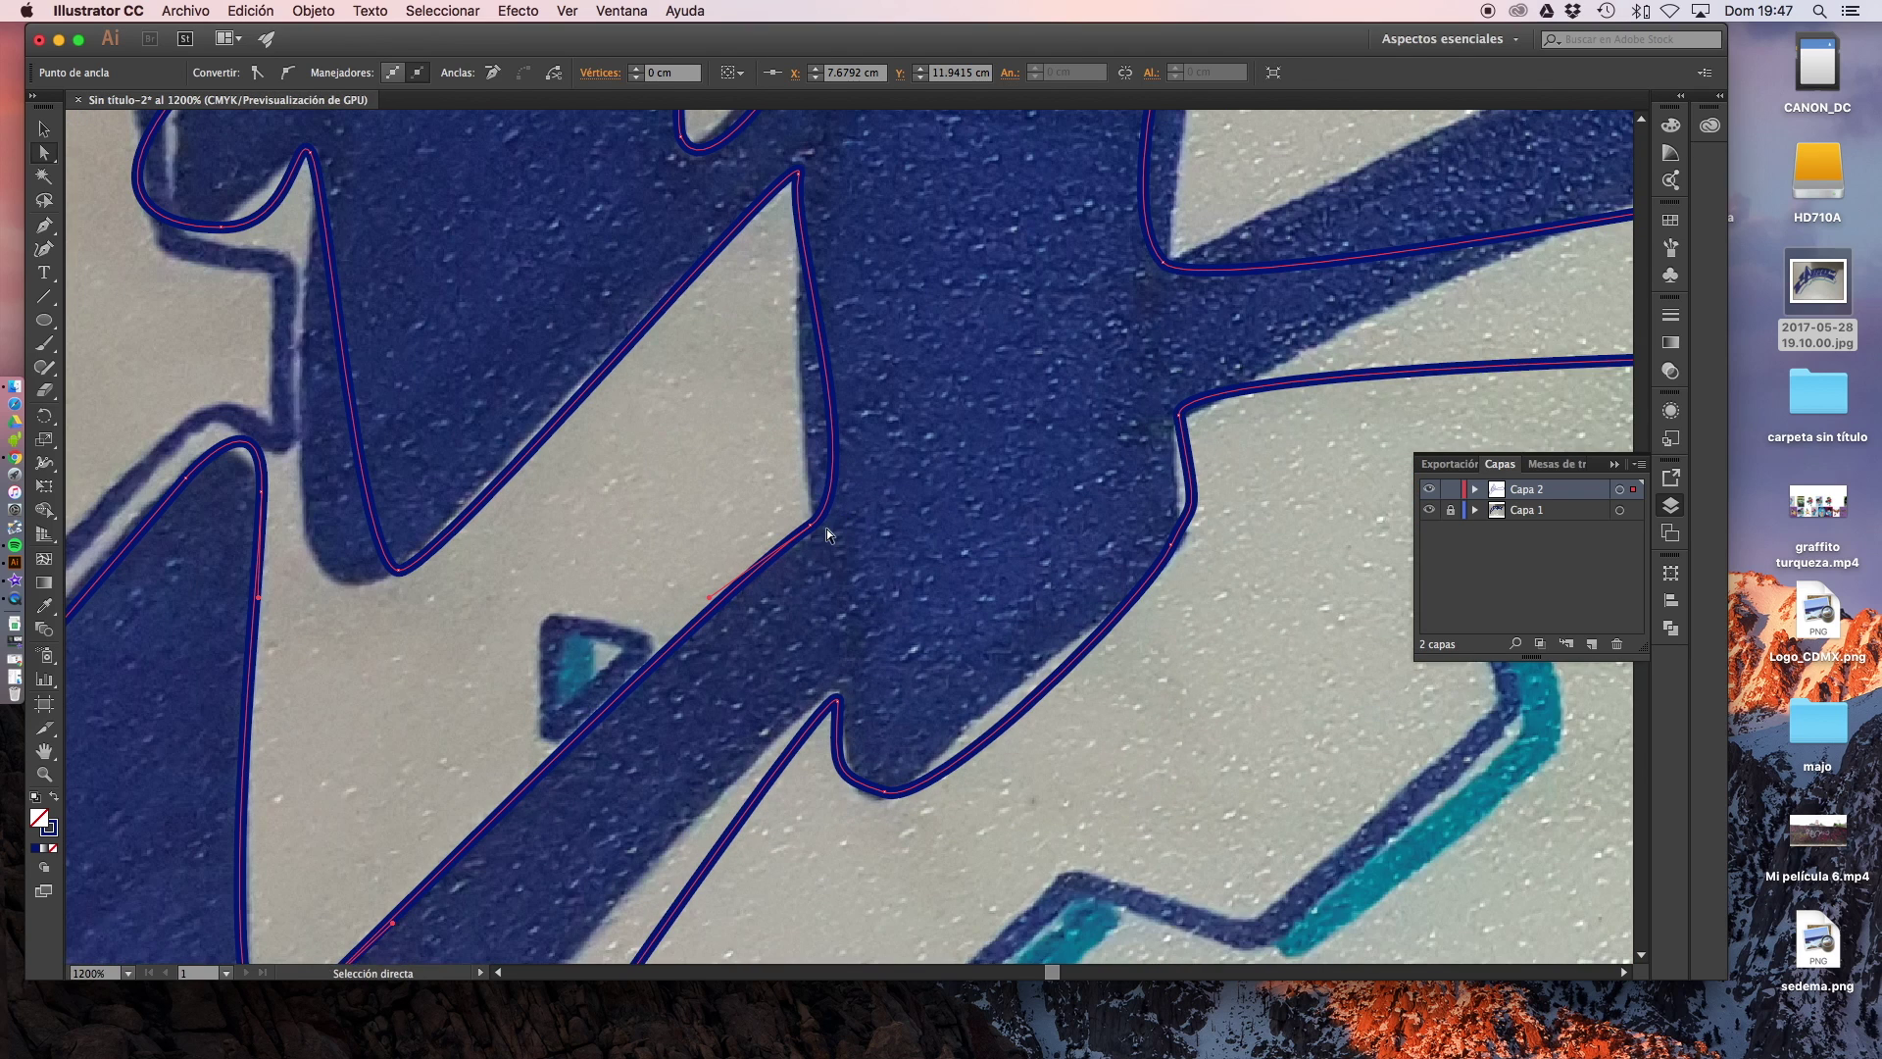
Select the next inner-corner anchor, try rotating its handles, and undo the bad drag
{"action": "scroll", "coordinate": [827, 534], "scroll_direction": "up", "scroll_amount": 2}
{"action": "left_click", "coordinate": [812, 573]}
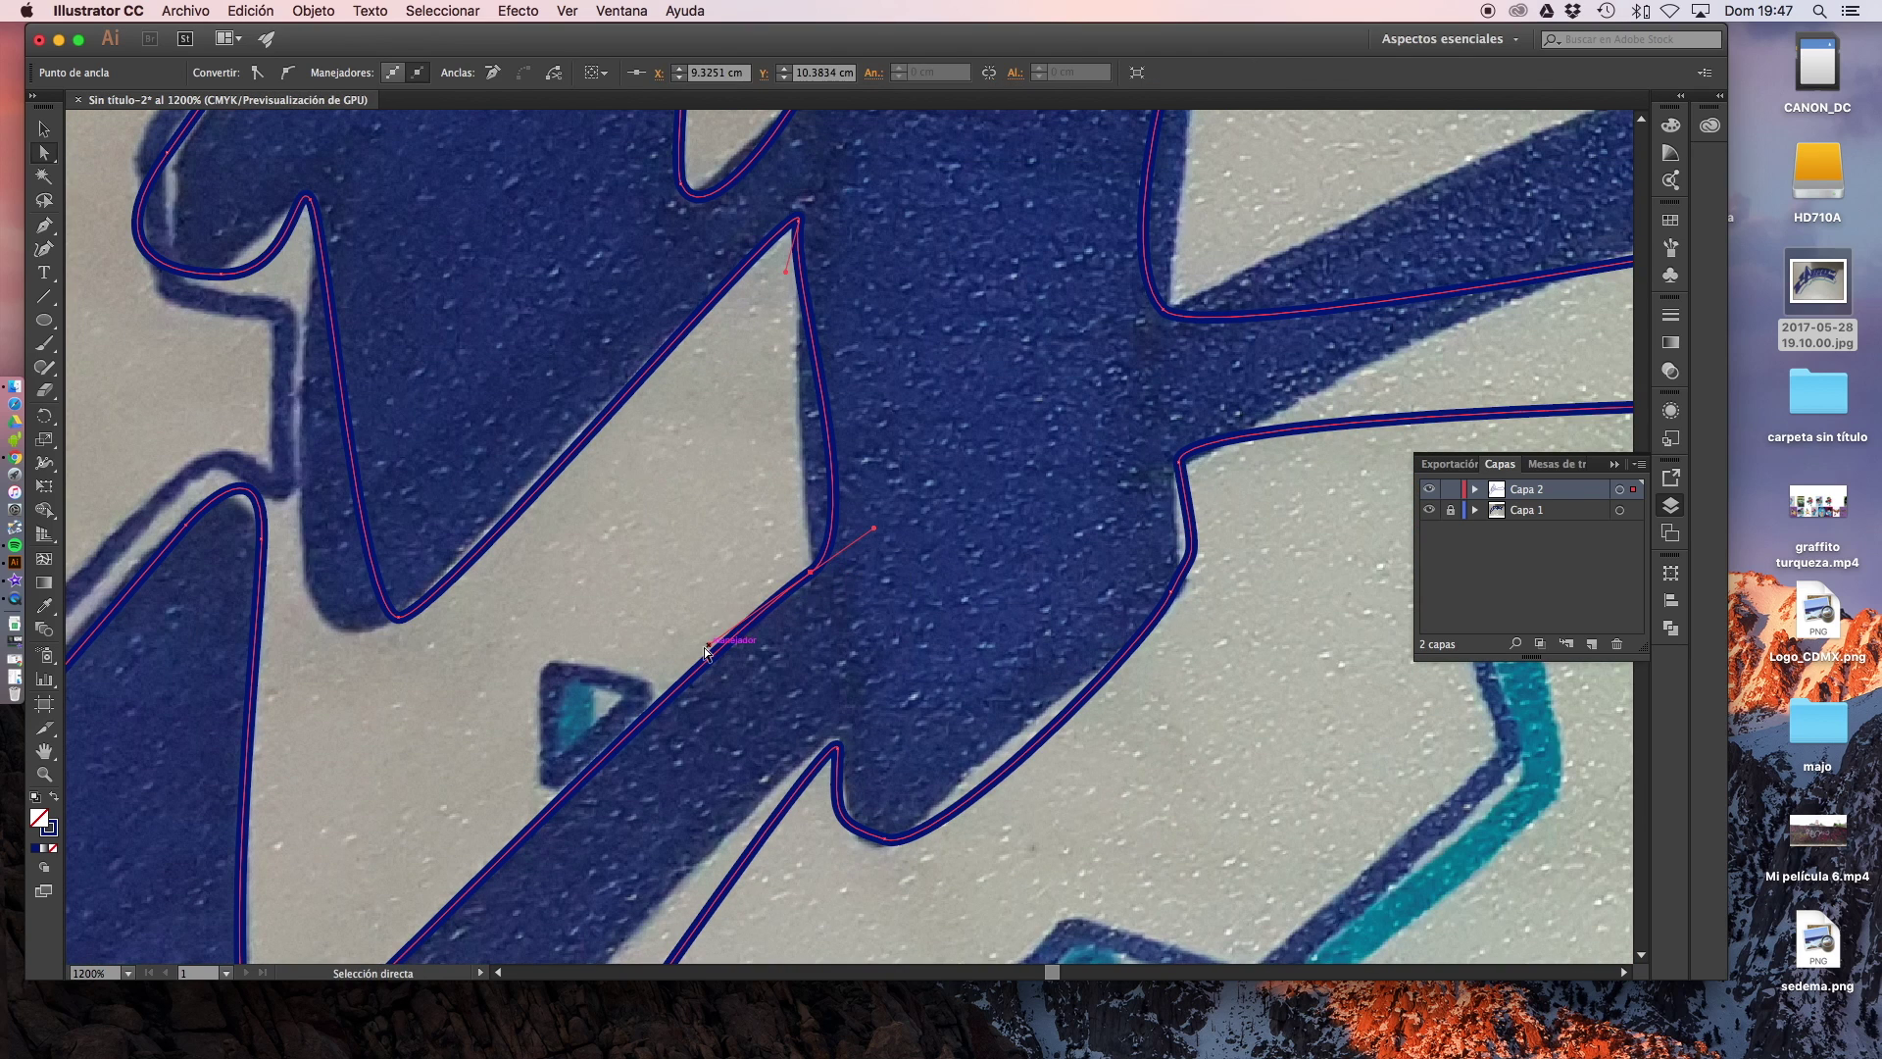
{"action": "left_click_drag", "start_coordinate": [876, 529], "coordinate": [772, 493]}
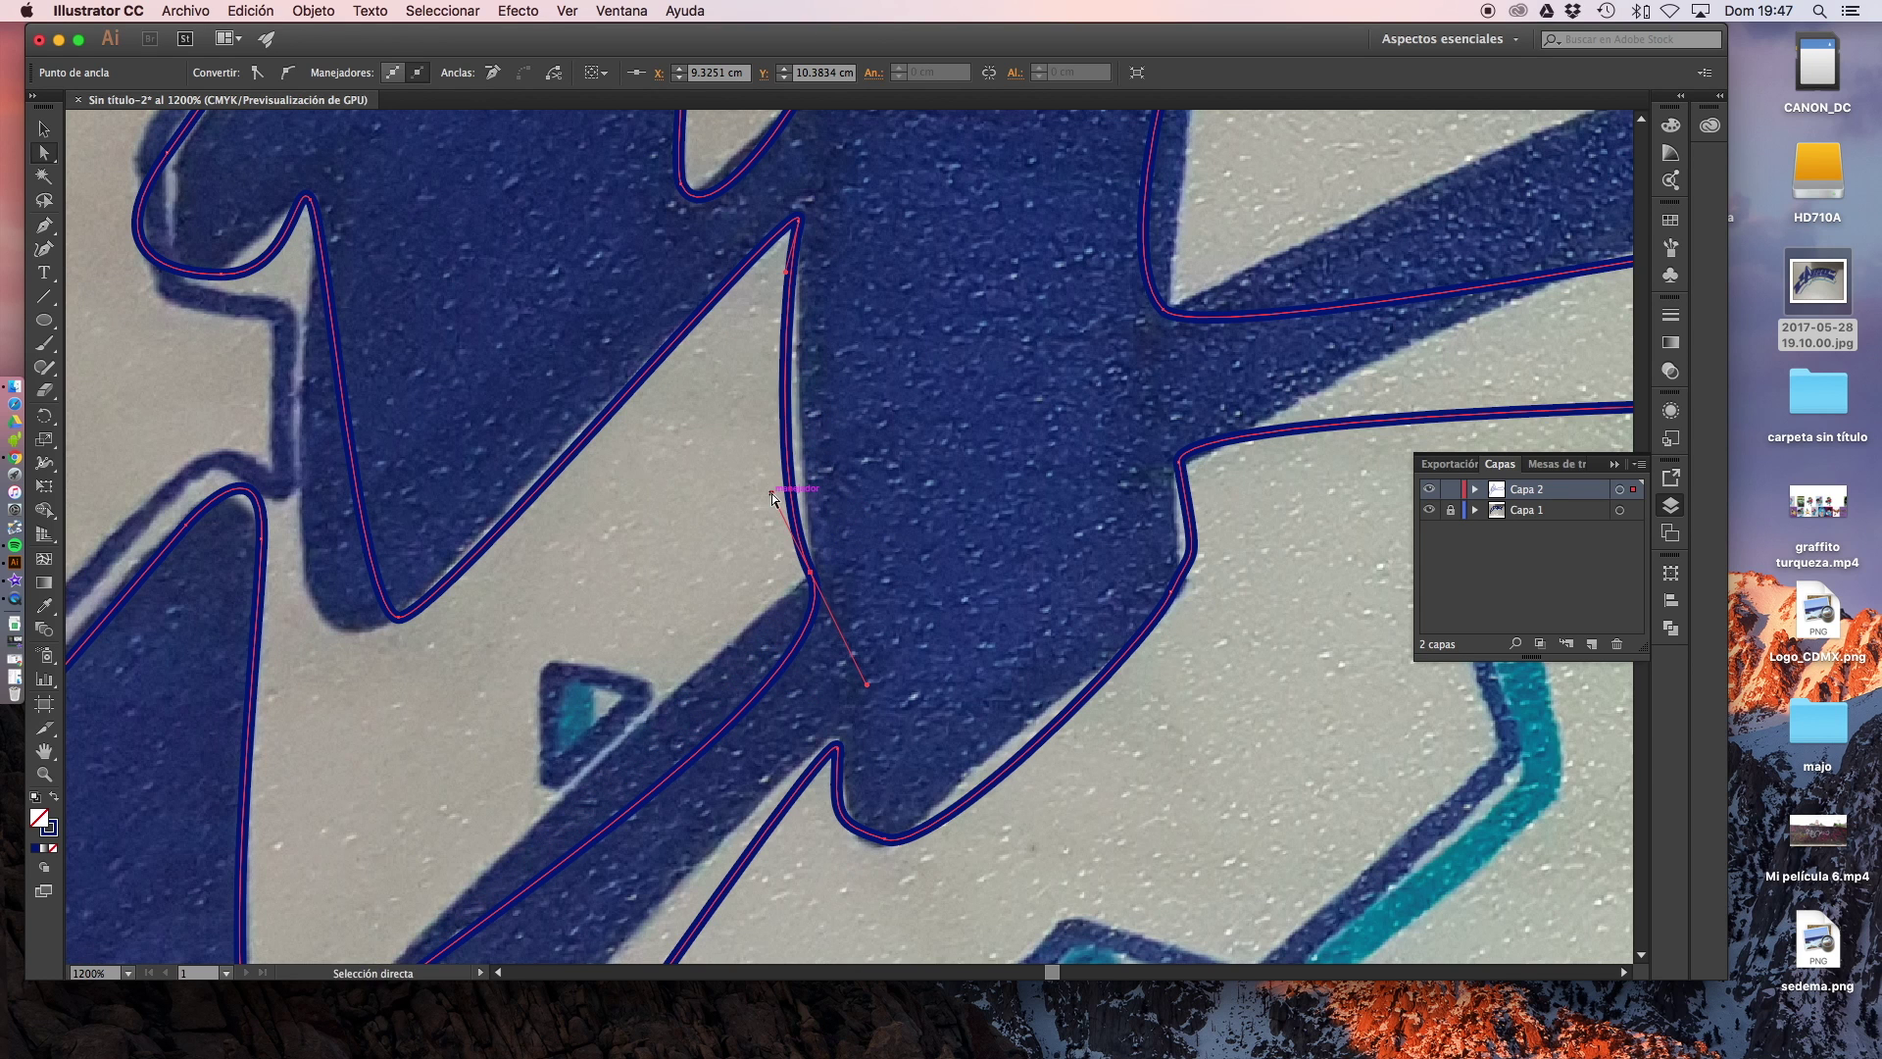
{"action": "key", "text": "super+z"}
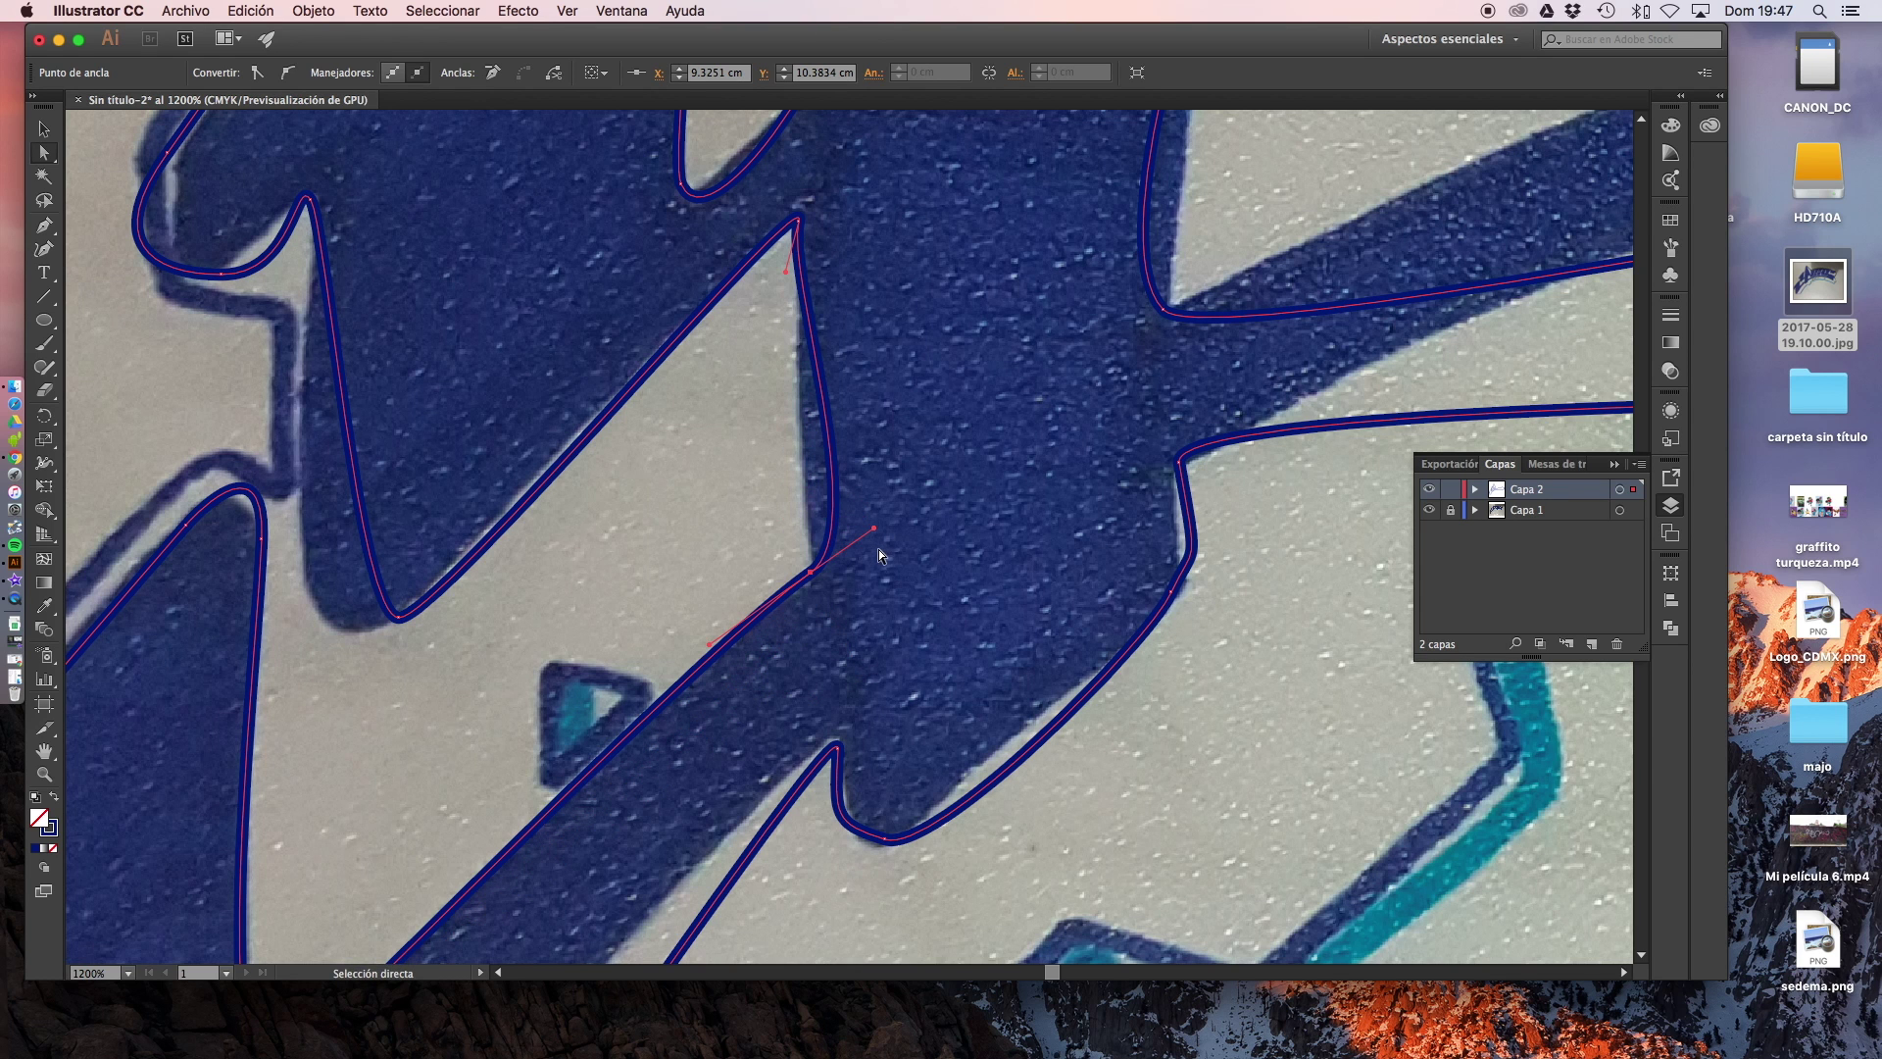
Alt-drag that anchor's handle so the curve settles along the notch's inner edge
{"action": "key", "text": "alt"}
{"action": "left_click_drag", "start_coordinate": [875, 529], "coordinate": [819, 468]}
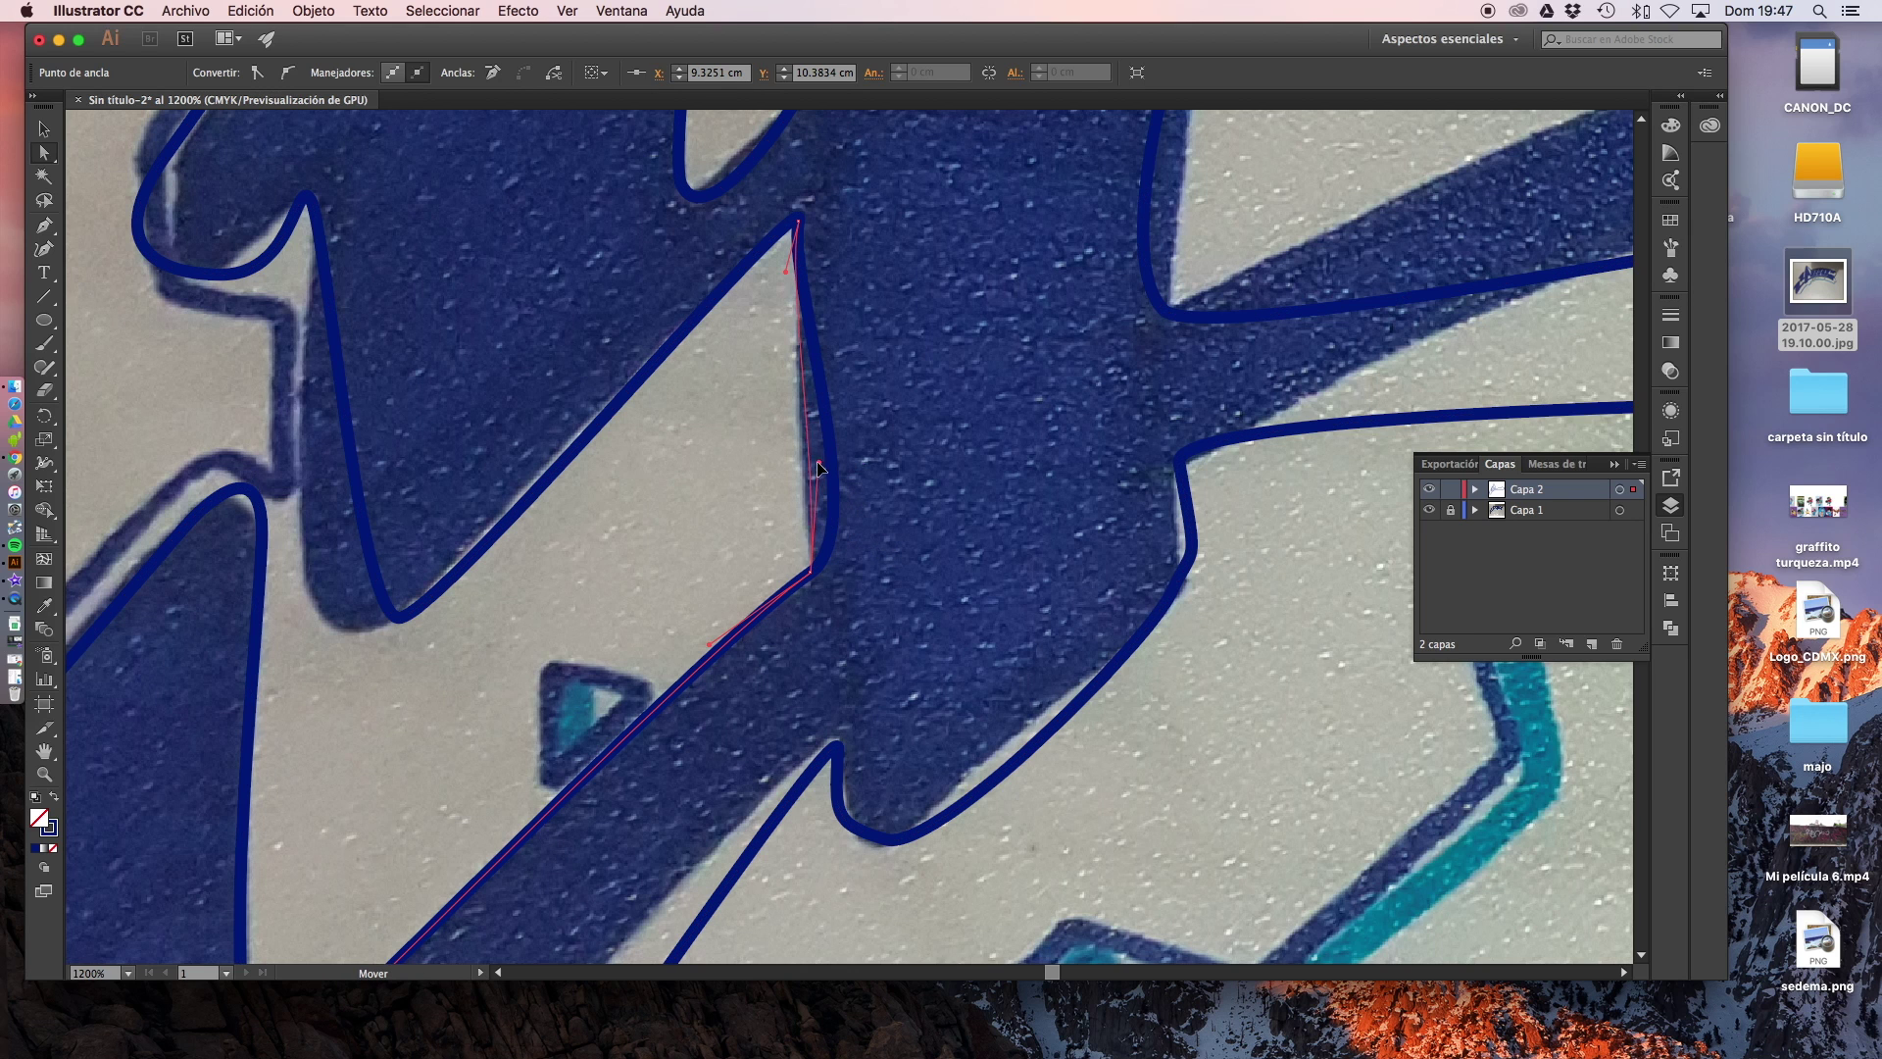
{"action": "left_click_drag", "start_coordinate": [818, 468], "coordinate": [796, 455]}
{"action": "key", "text": "alt"}
Reshape the top and bottom curves of the triangular notch to match its edges
{"action": "left_click", "coordinate": [795, 294], "text": "alt"}
{"action": "left_click_drag", "start_coordinate": [818, 175], "coordinate": [747, 263]}
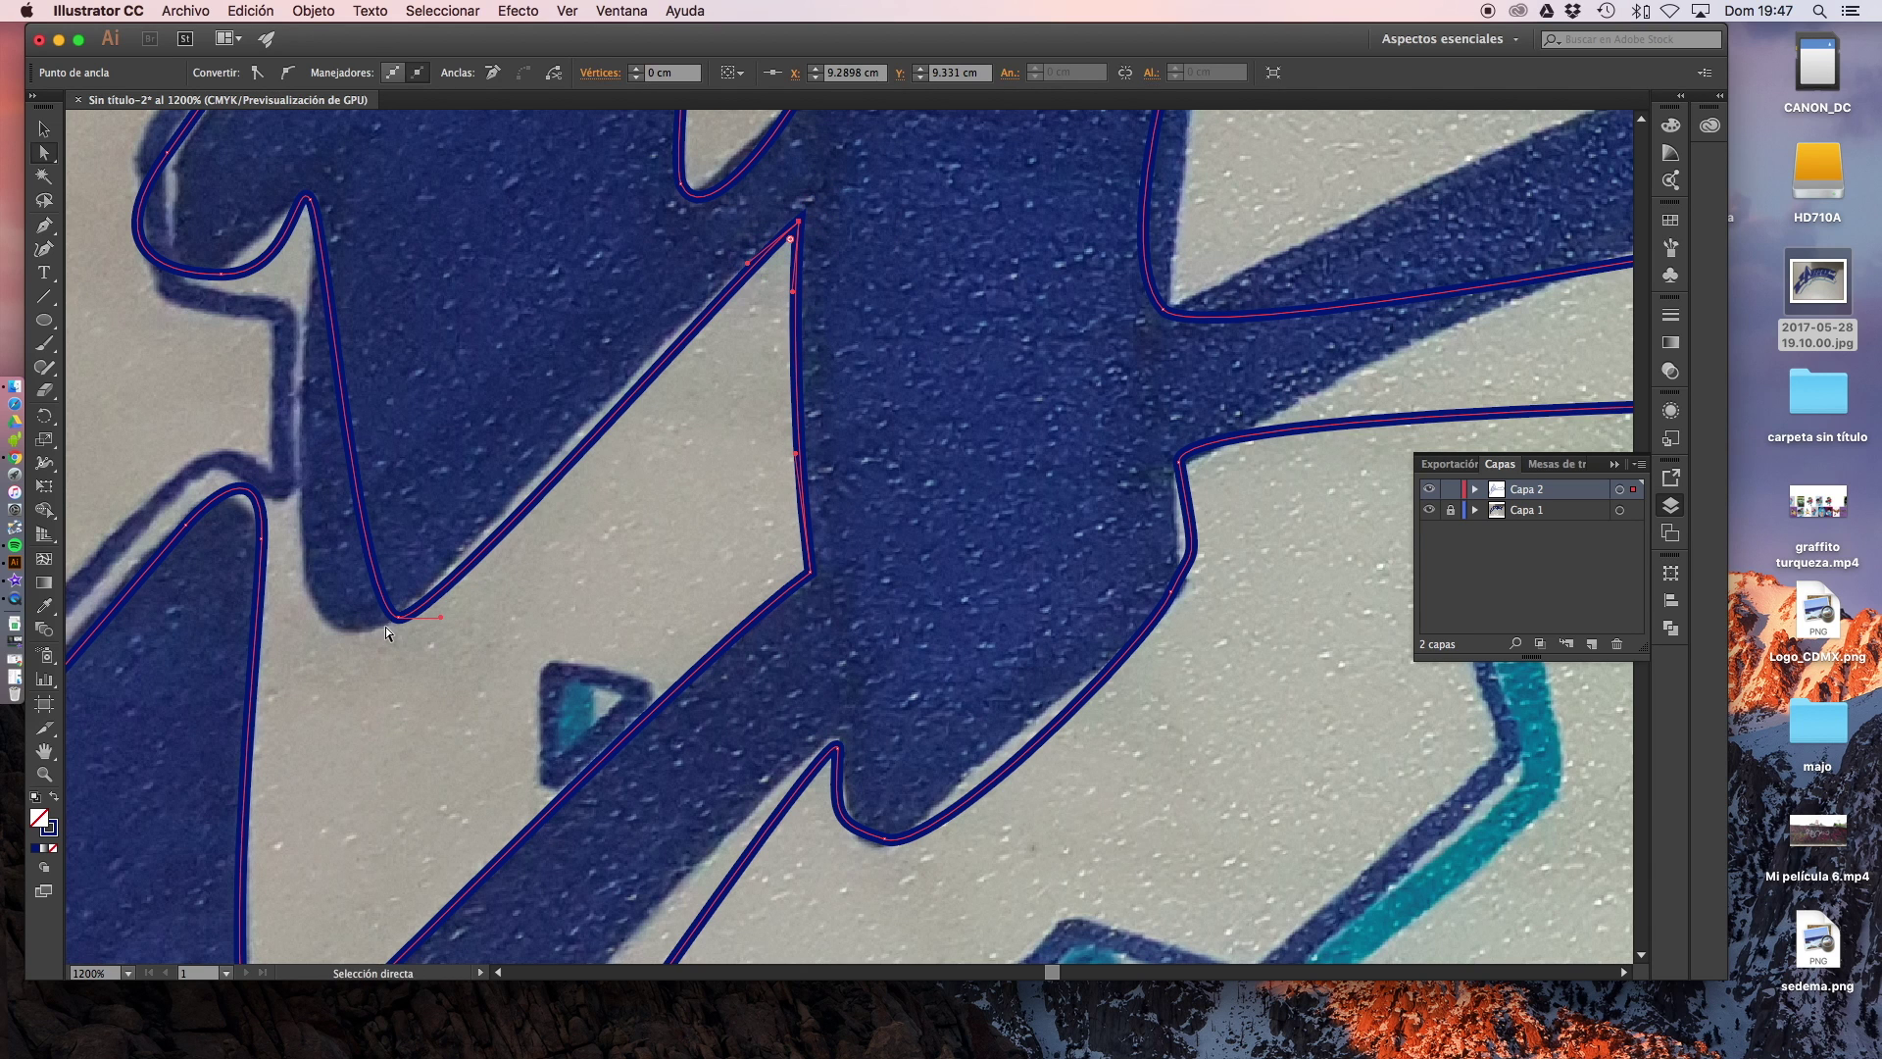
{"action": "left_click_drag", "start_coordinate": [440, 617], "coordinate": [431, 621]}
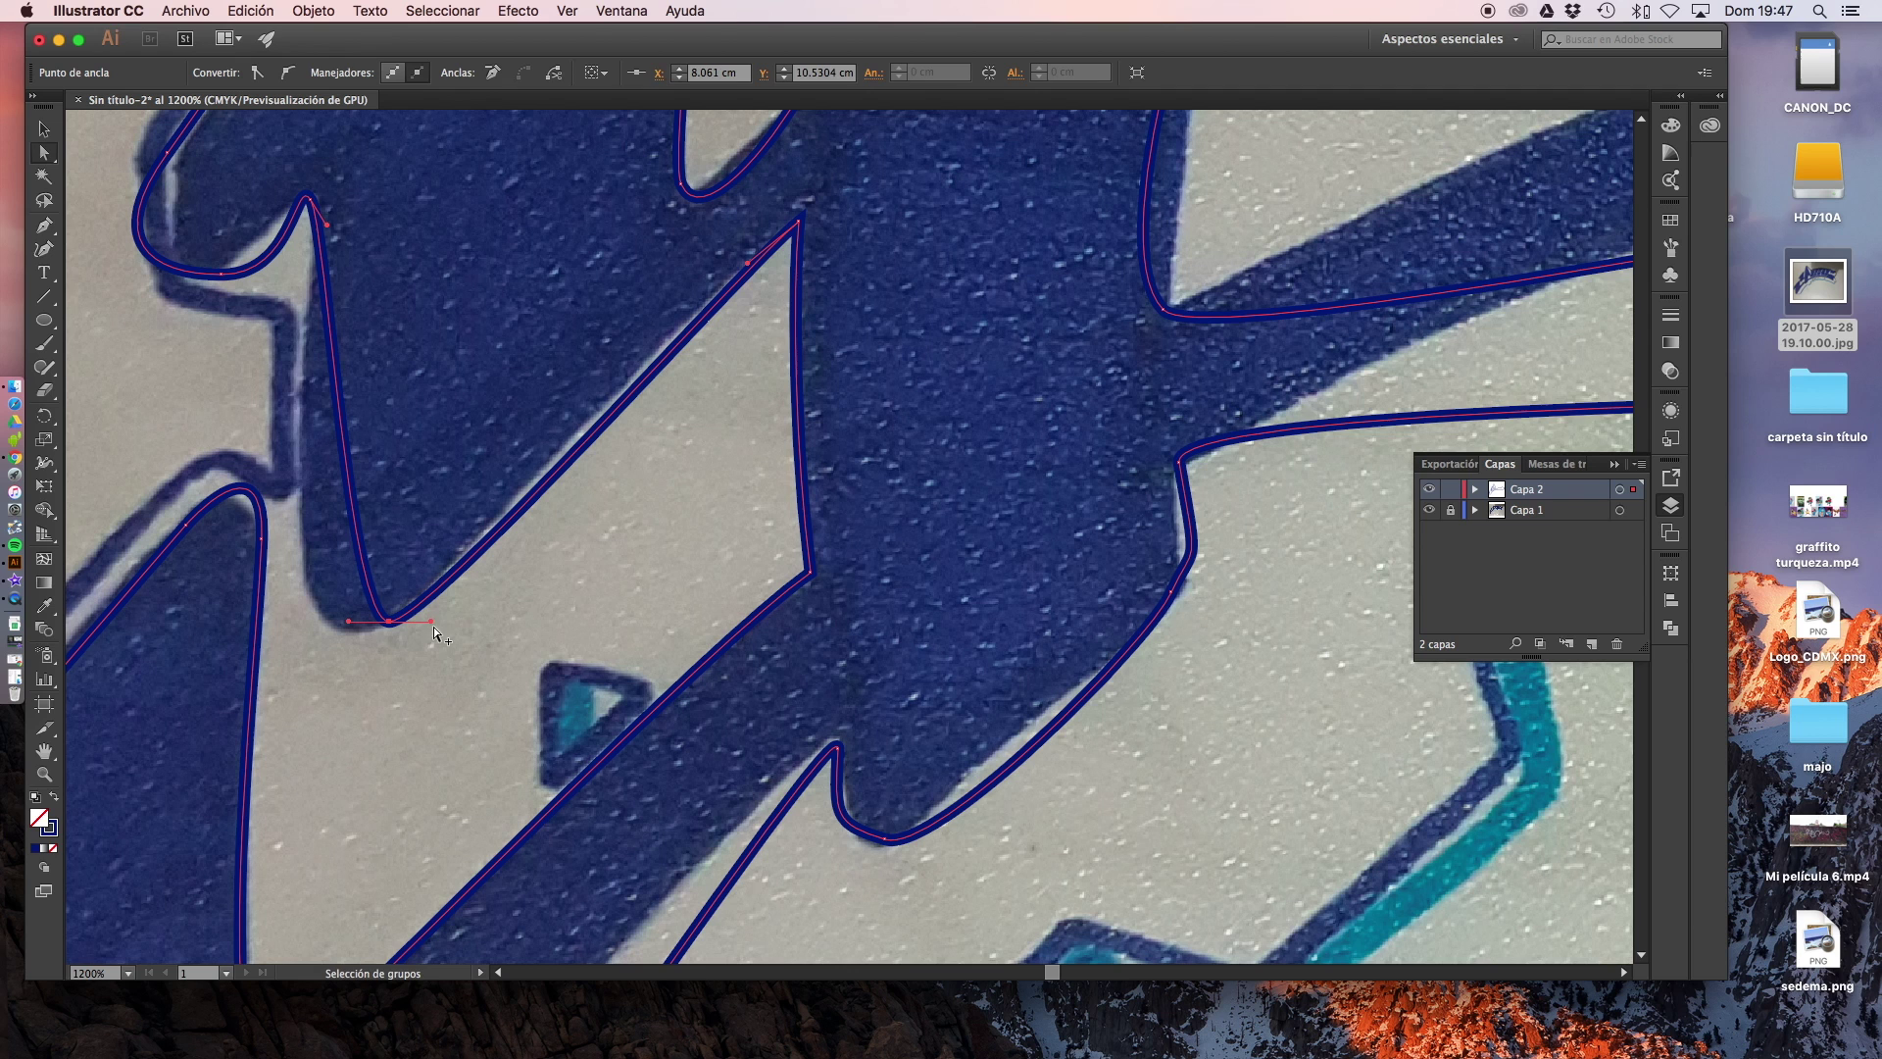
{"action": "left_click", "coordinate": [745, 267]}
{"action": "left_click_drag", "start_coordinate": [636, 386], "coordinate": [594, 390]}
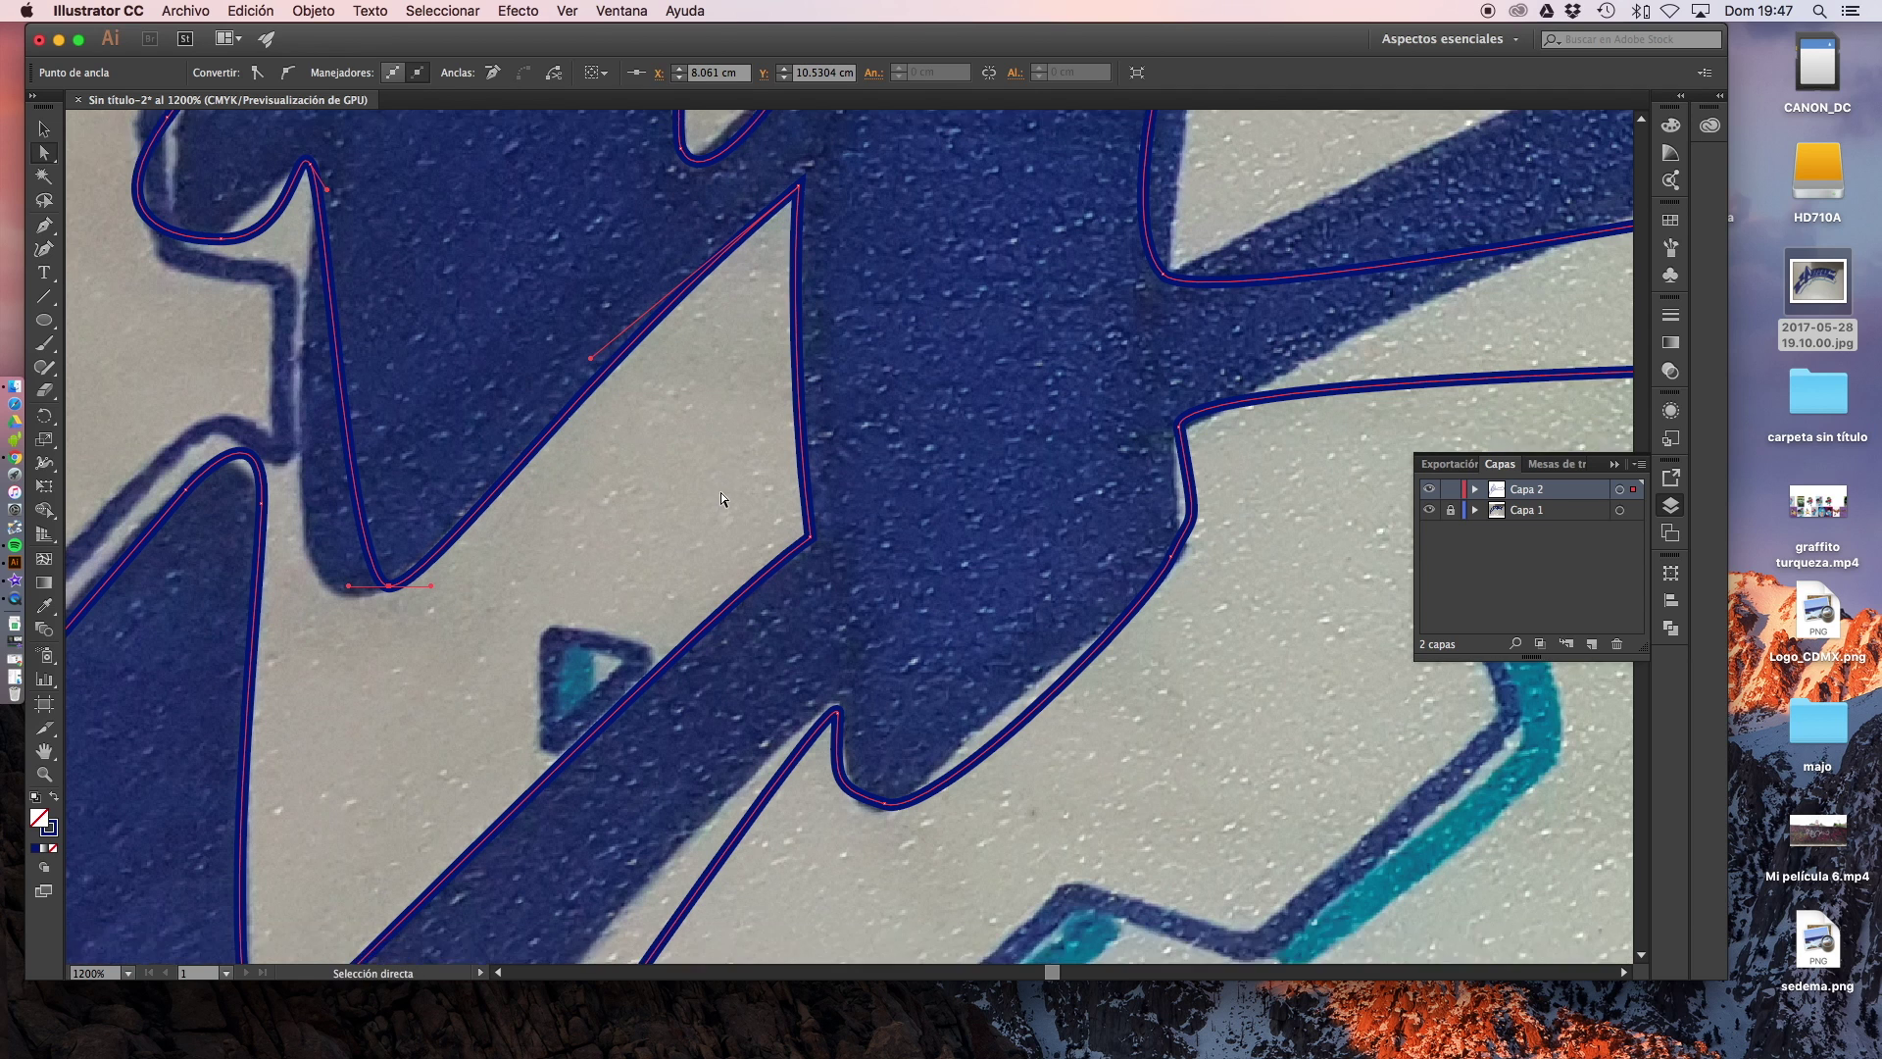
Alt-drag handles to refine the lower bend and the peak anchor's lower handle
{"action": "scroll", "coordinate": [726, 490], "scroll_direction": "down", "scroll_amount": 4}
{"action": "scroll", "coordinate": [545, 466], "scroll_direction": "left", "scroll_amount": 10}
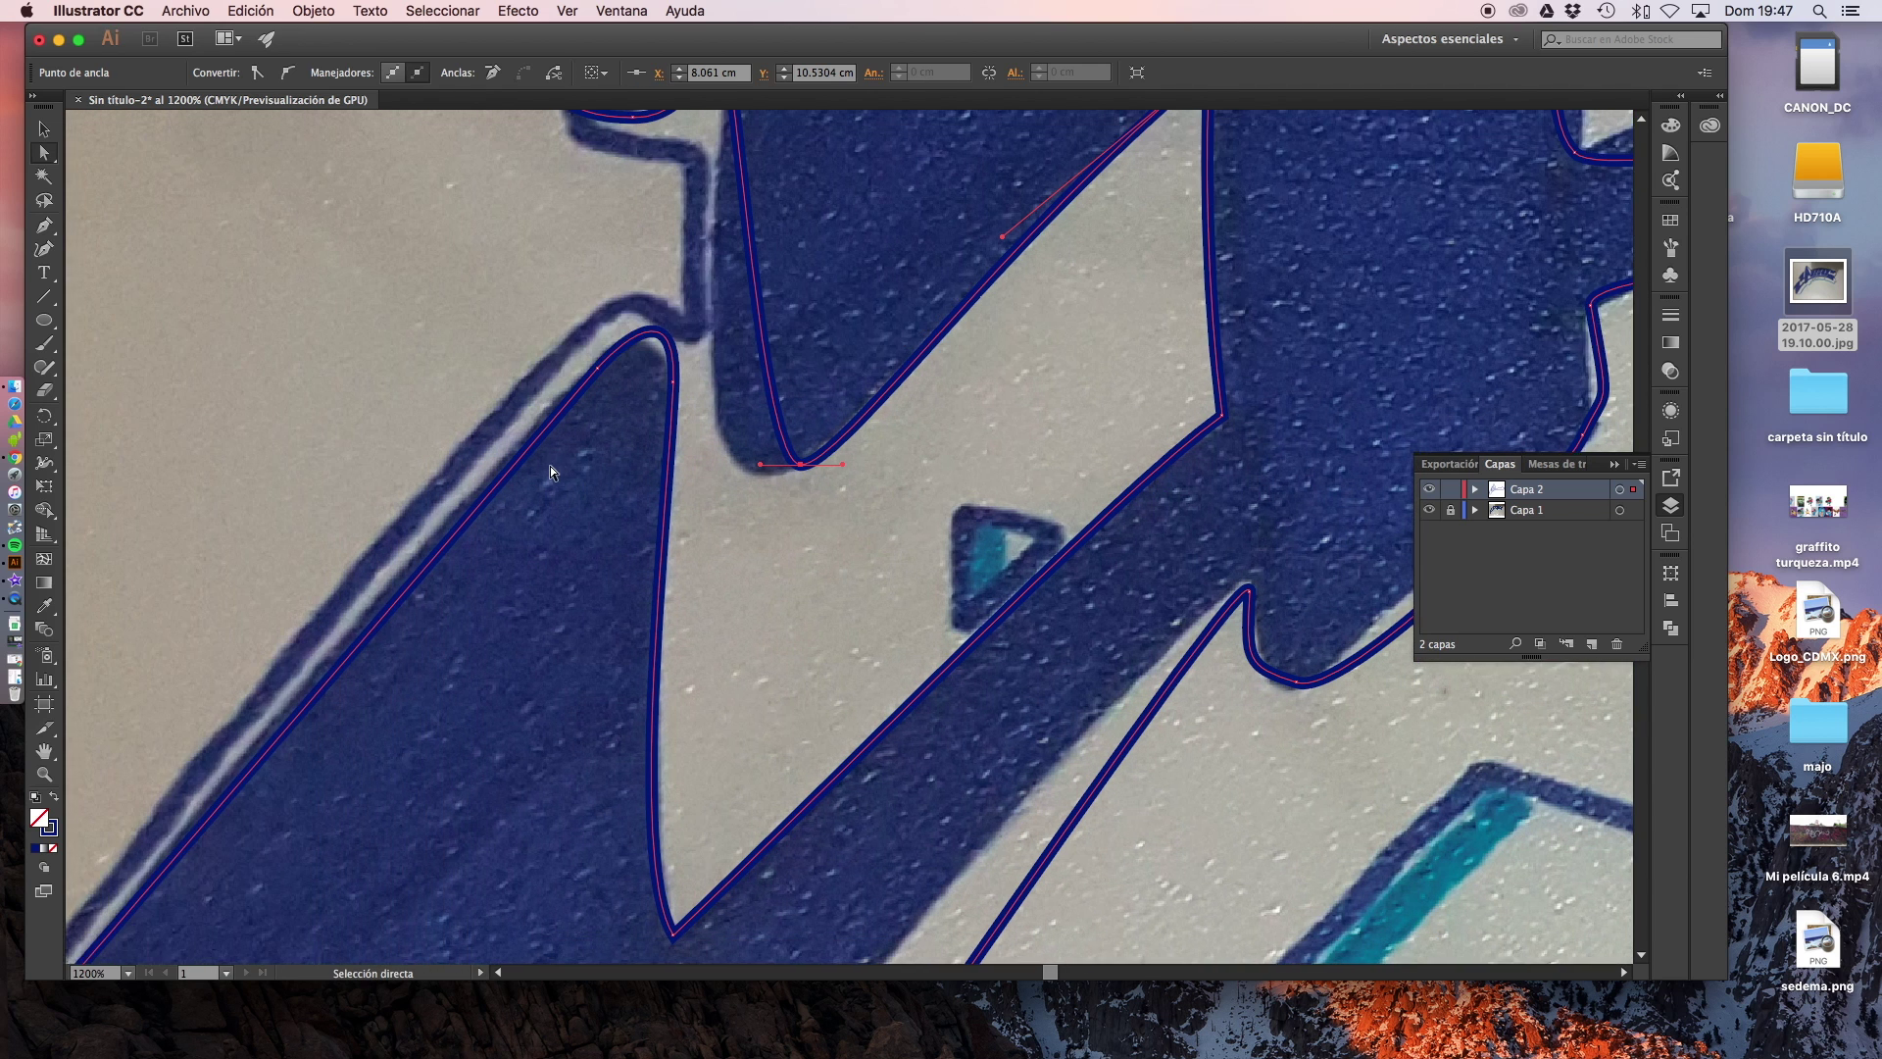
{"action": "scroll", "coordinate": [745, 438], "scroll_direction": "up", "scroll_amount": 3}
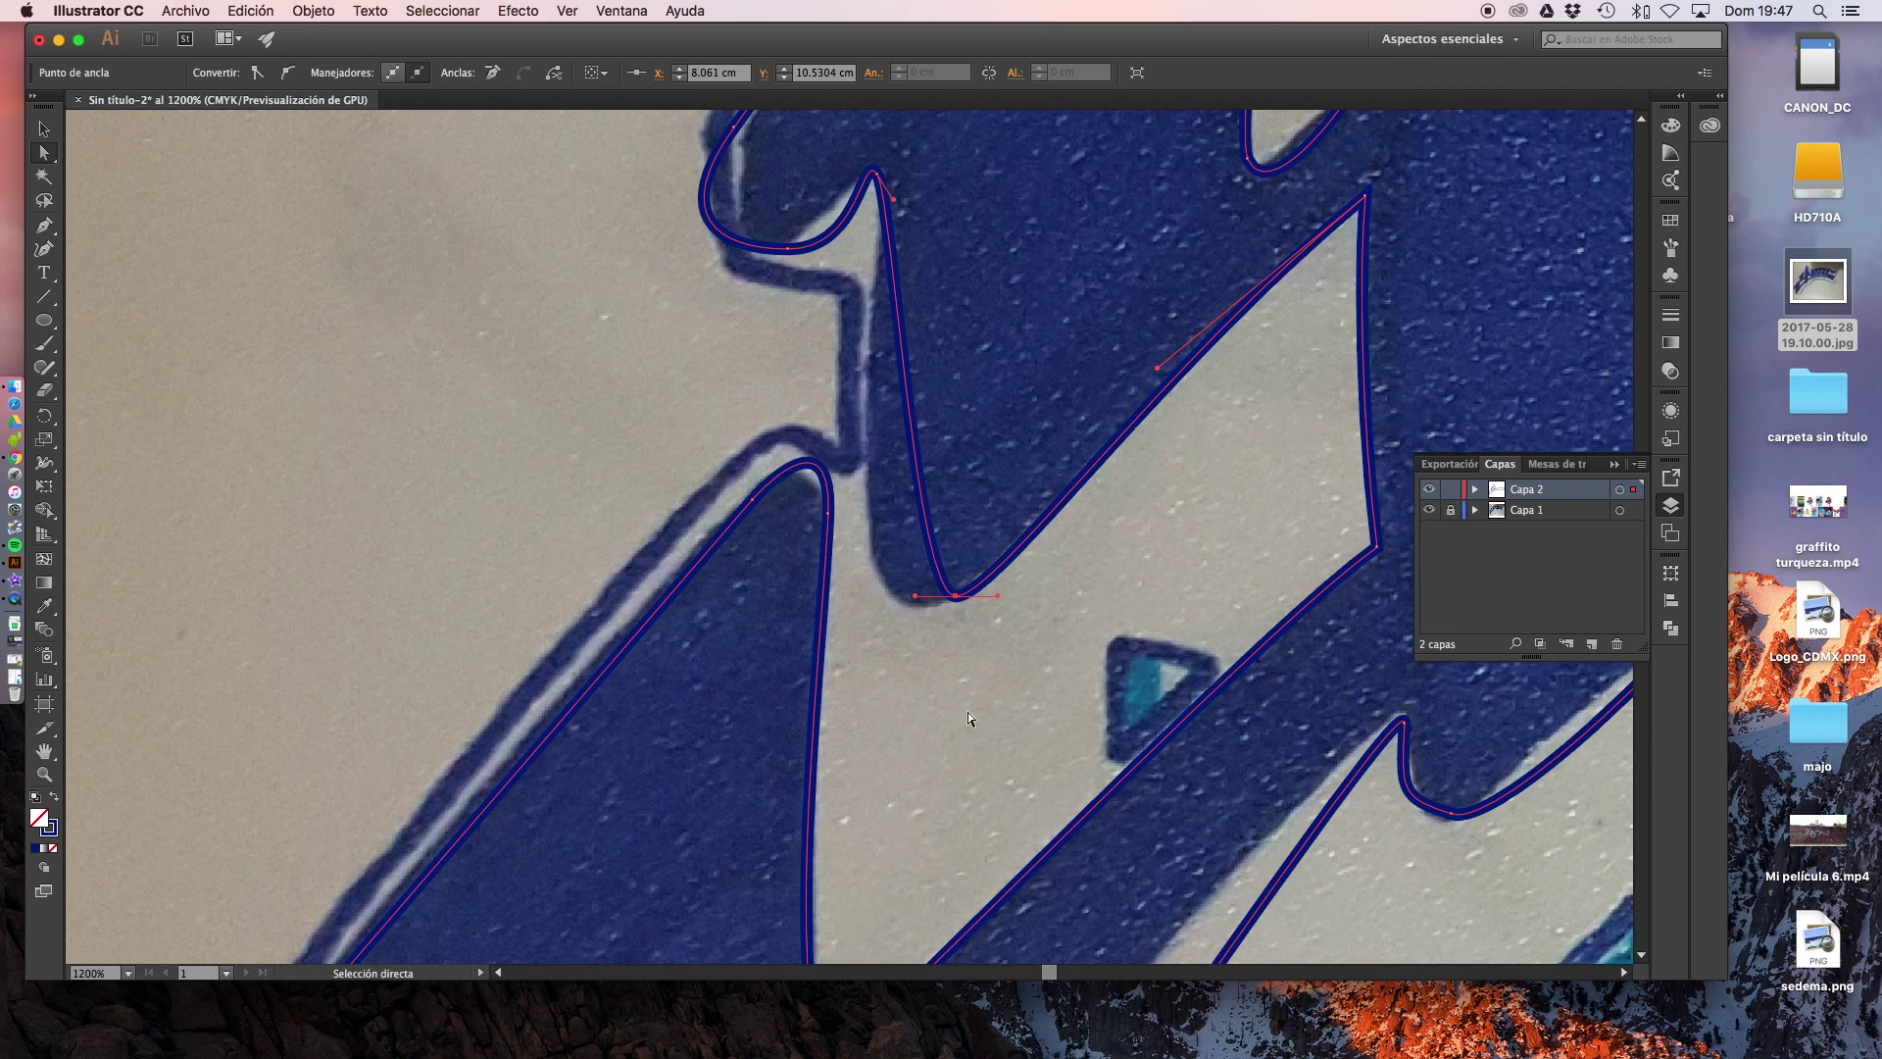
{"action": "key", "text": "alt"}
{"action": "left_click_drag", "start_coordinate": [998, 596], "coordinate": [998, 589]}
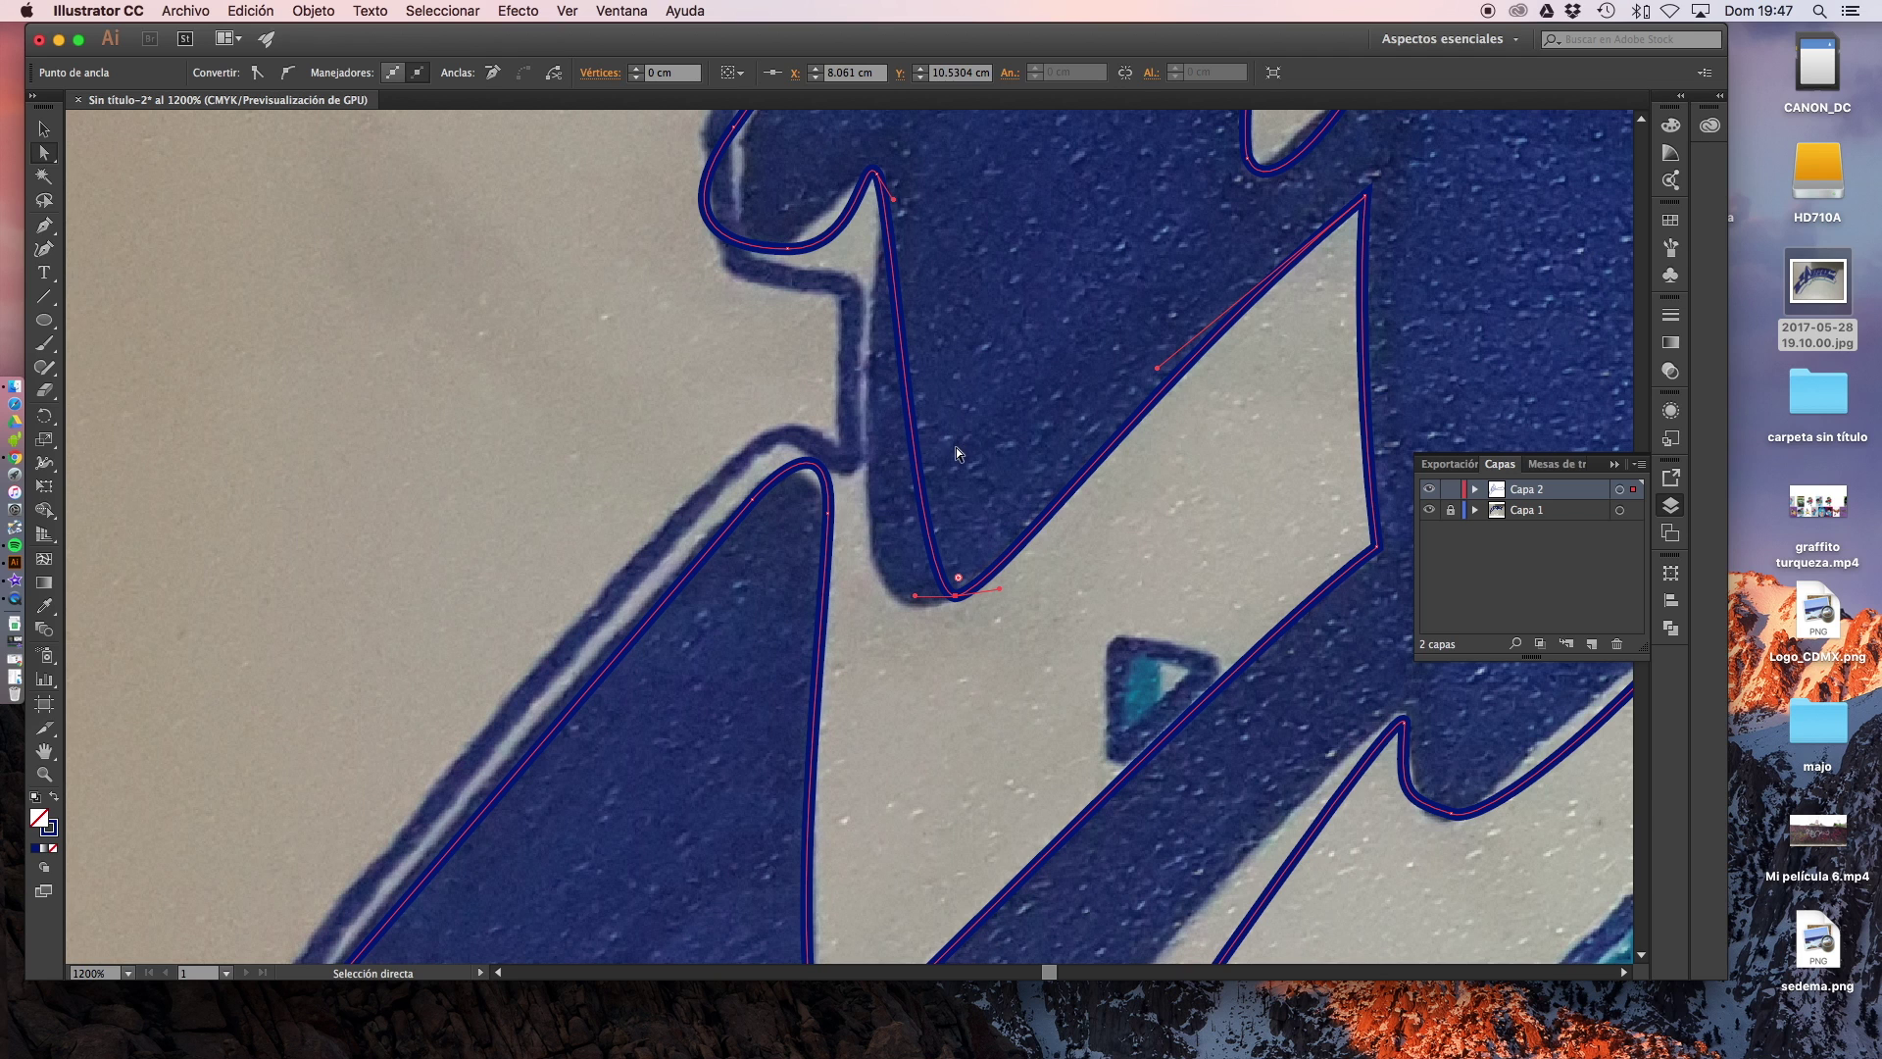
{"action": "mouse_move", "coordinate": [913, 597]}
{"action": "left_mouse_down"}
{"action": "mouse_move", "coordinate": [814, 649]}
{"action": "mouse_move", "coordinate": [799, 683]}
{"action": "left_mouse_up"}
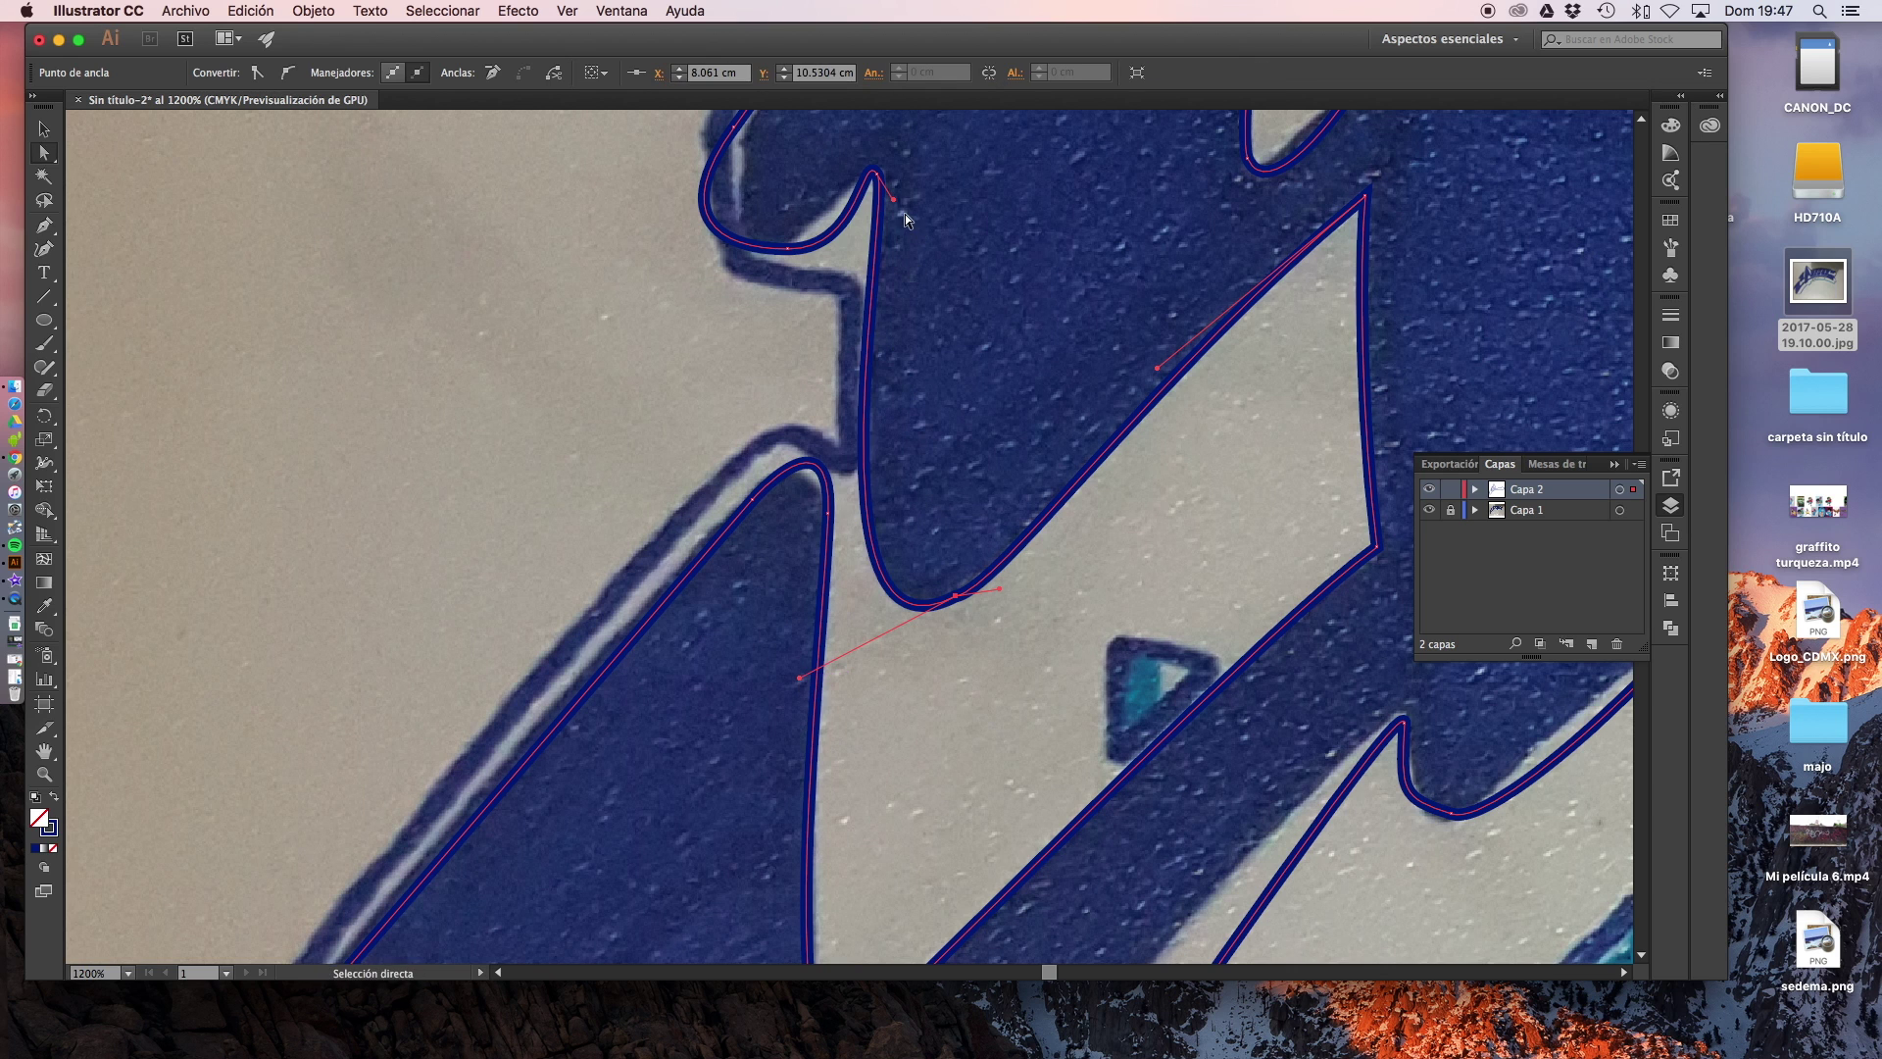
{"action": "mouse_move", "coordinate": [892, 200]}
{"action": "left_mouse_down"}
{"action": "mouse_move", "coordinate": [881, 237]}
{"action": "mouse_move", "coordinate": [884, 177]}
{"action": "mouse_move", "coordinate": [892, 239]}
{"action": "left_mouse_up"}
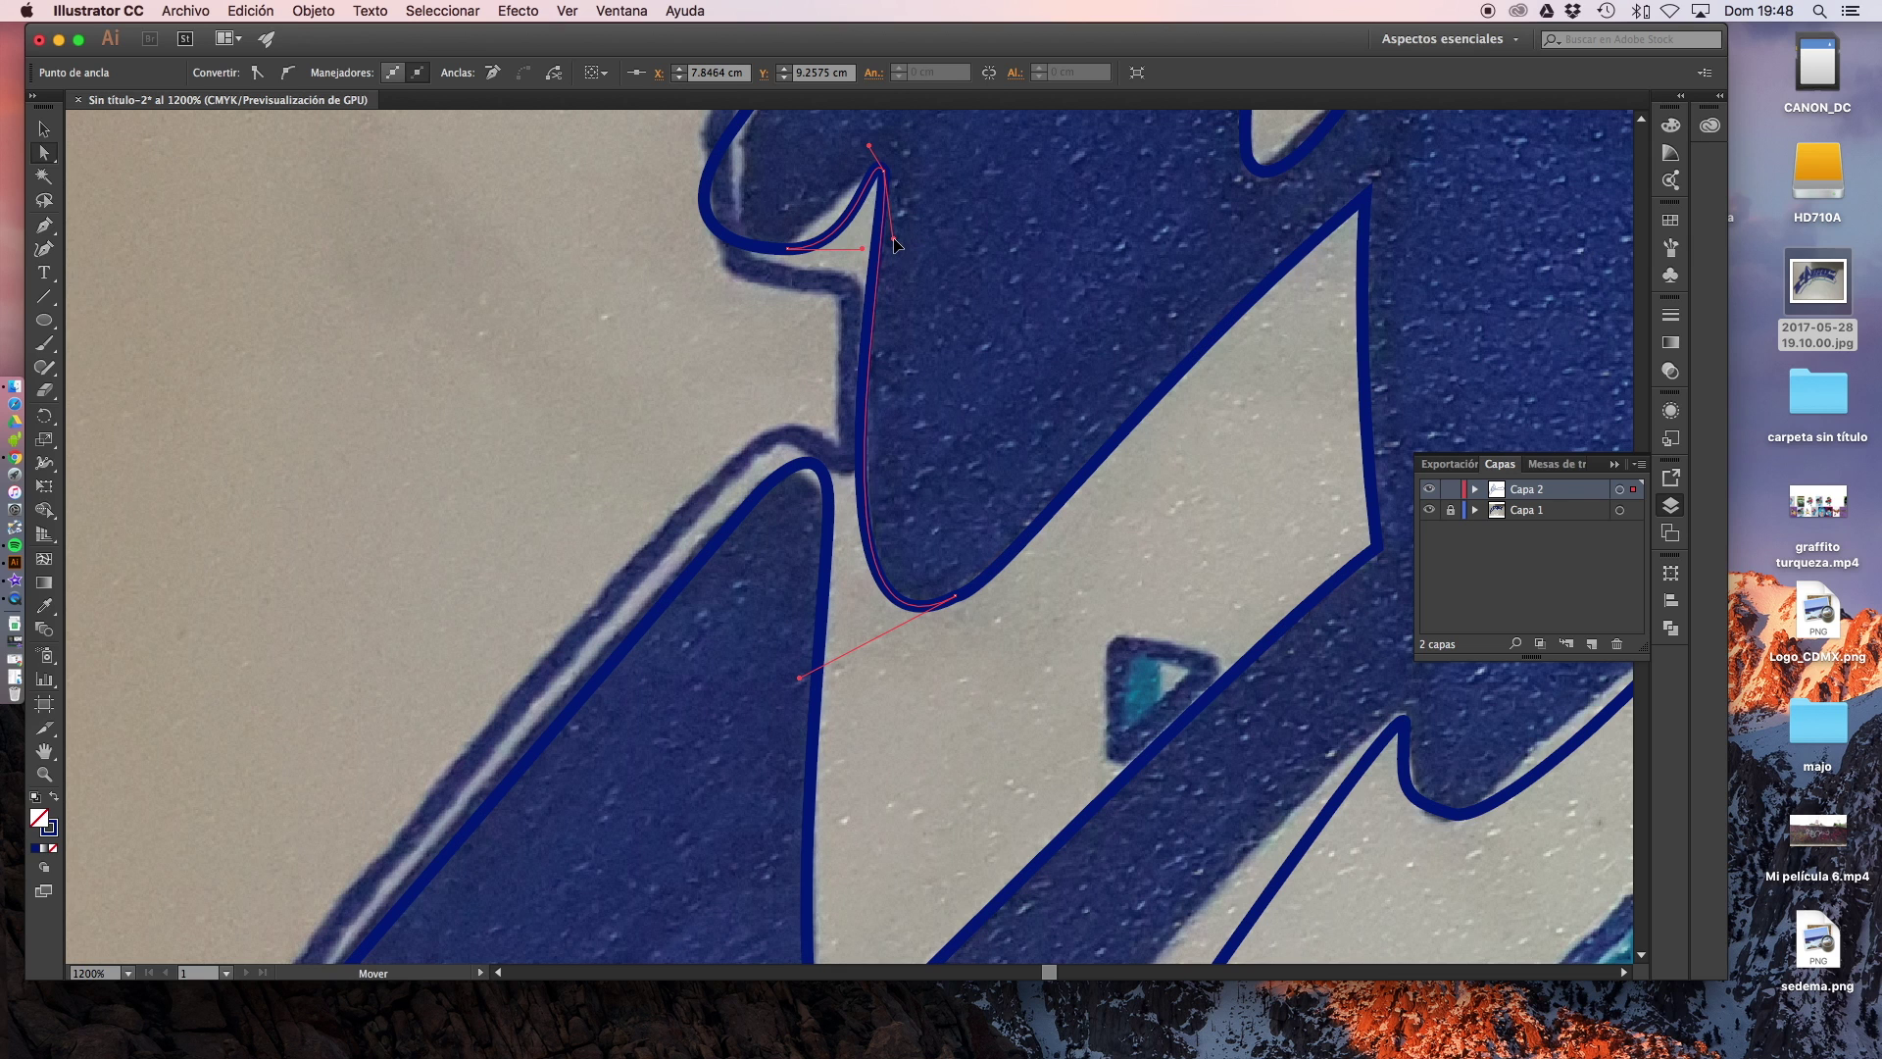
{"action": "key", "text": "alt"}
{"action": "left_click_drag", "start_coordinate": [802, 675], "coordinate": [805, 671]}
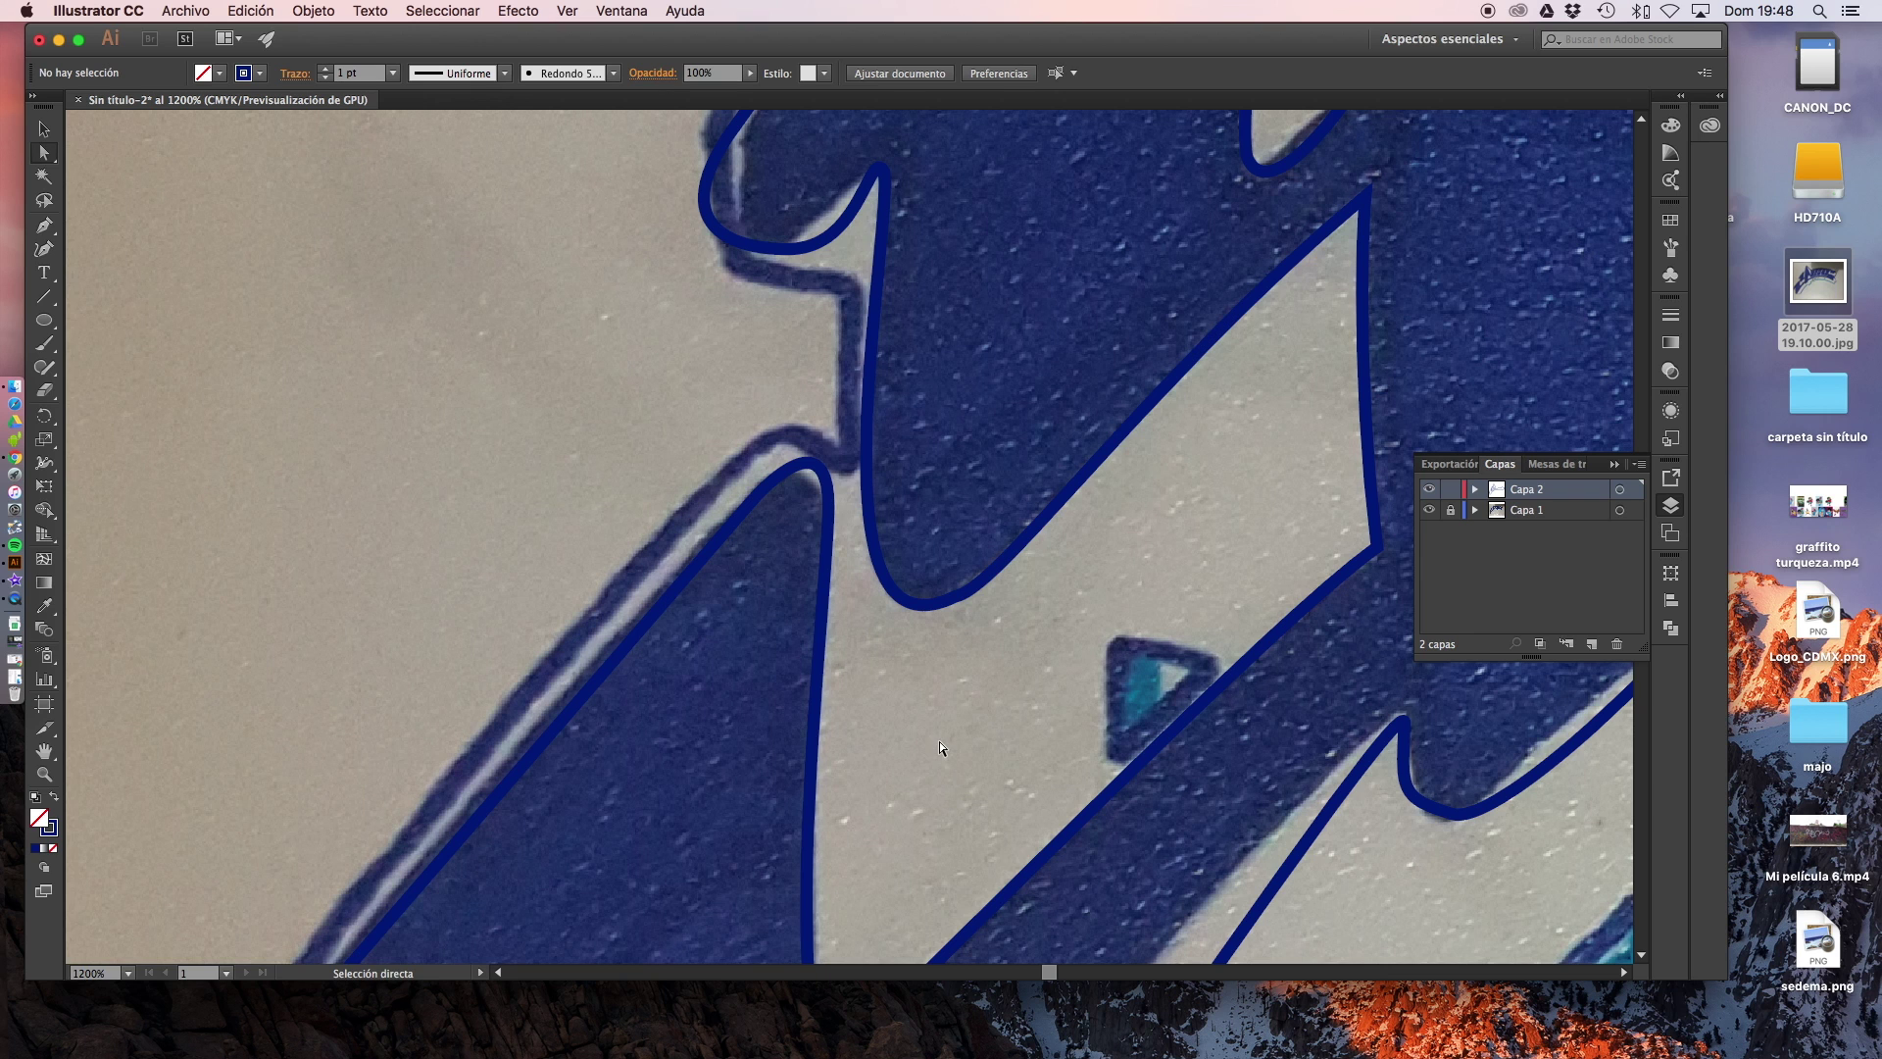
Alt-drag the lower-bend anchor's handle up-right so the curve hugs the rounded bend
{"action": "left_click", "coordinate": [956, 597]}
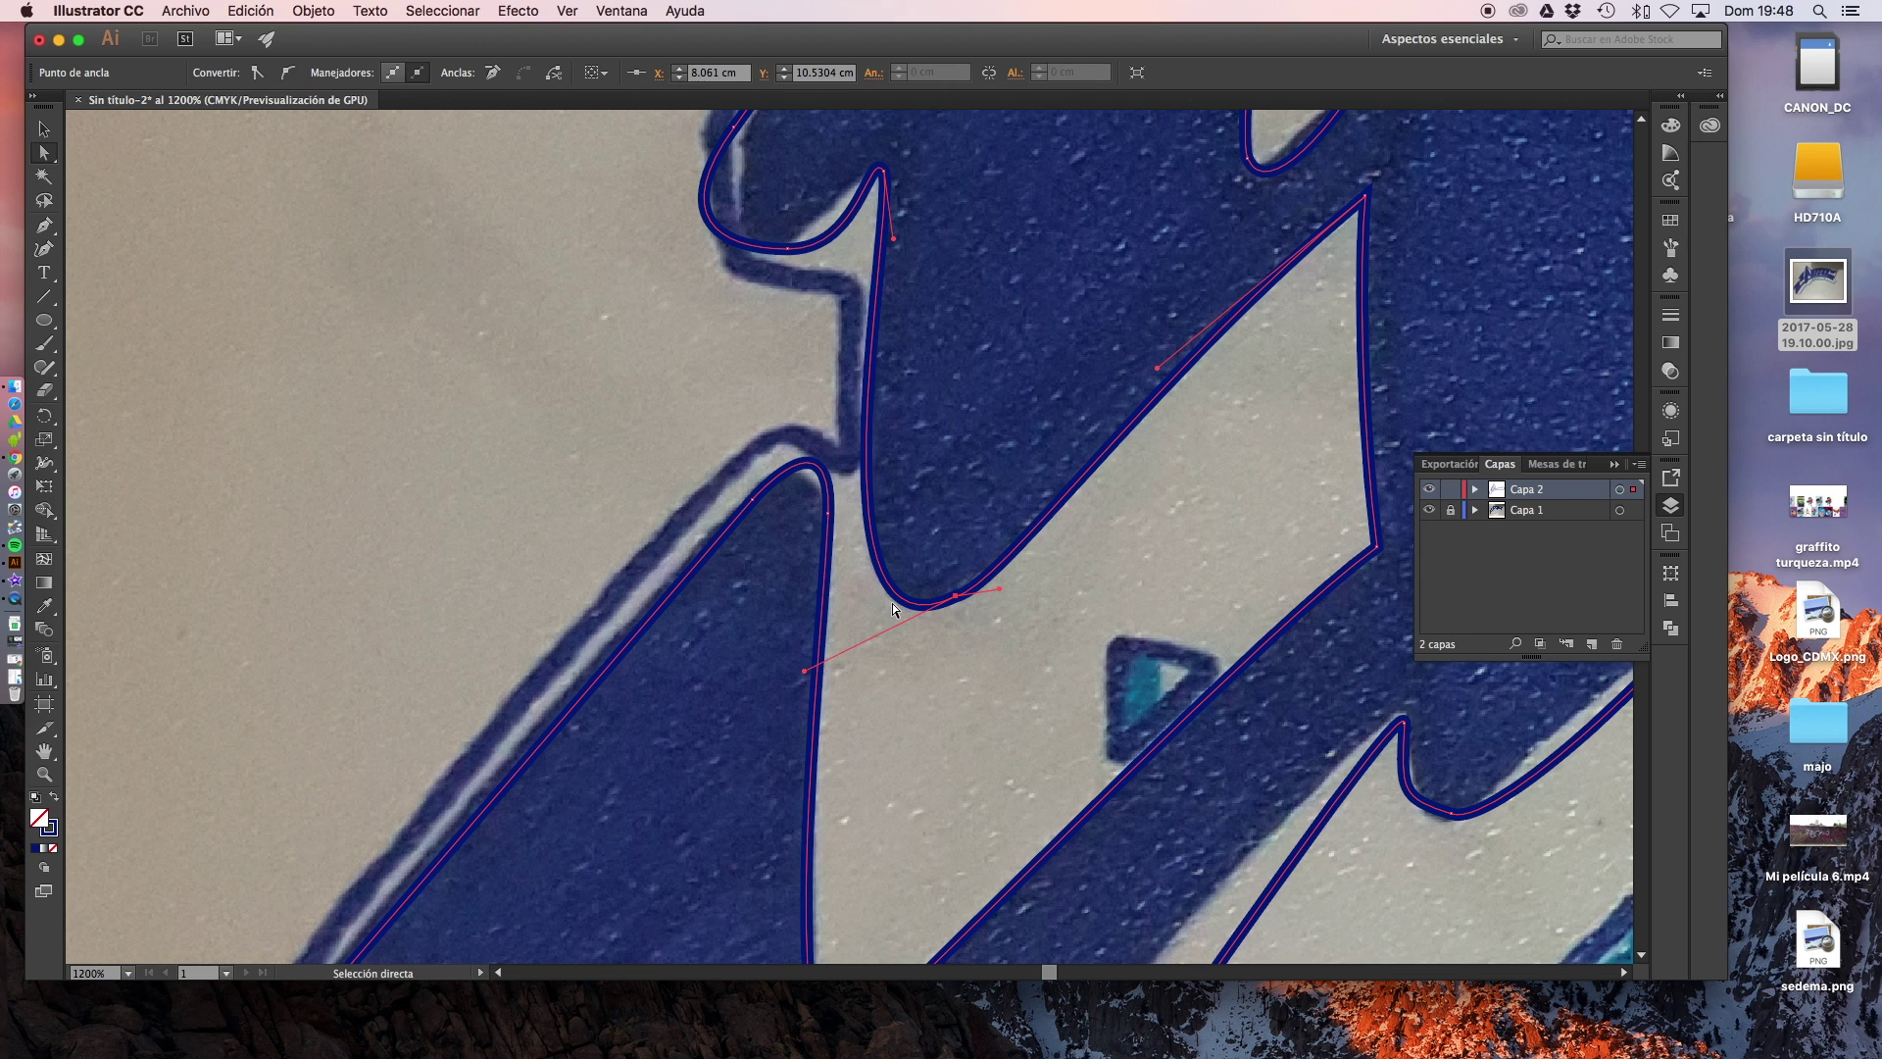
{"action": "key", "text": "alt"}
{"action": "left_click_drag", "start_coordinate": [998, 592], "coordinate": [1025, 555]}
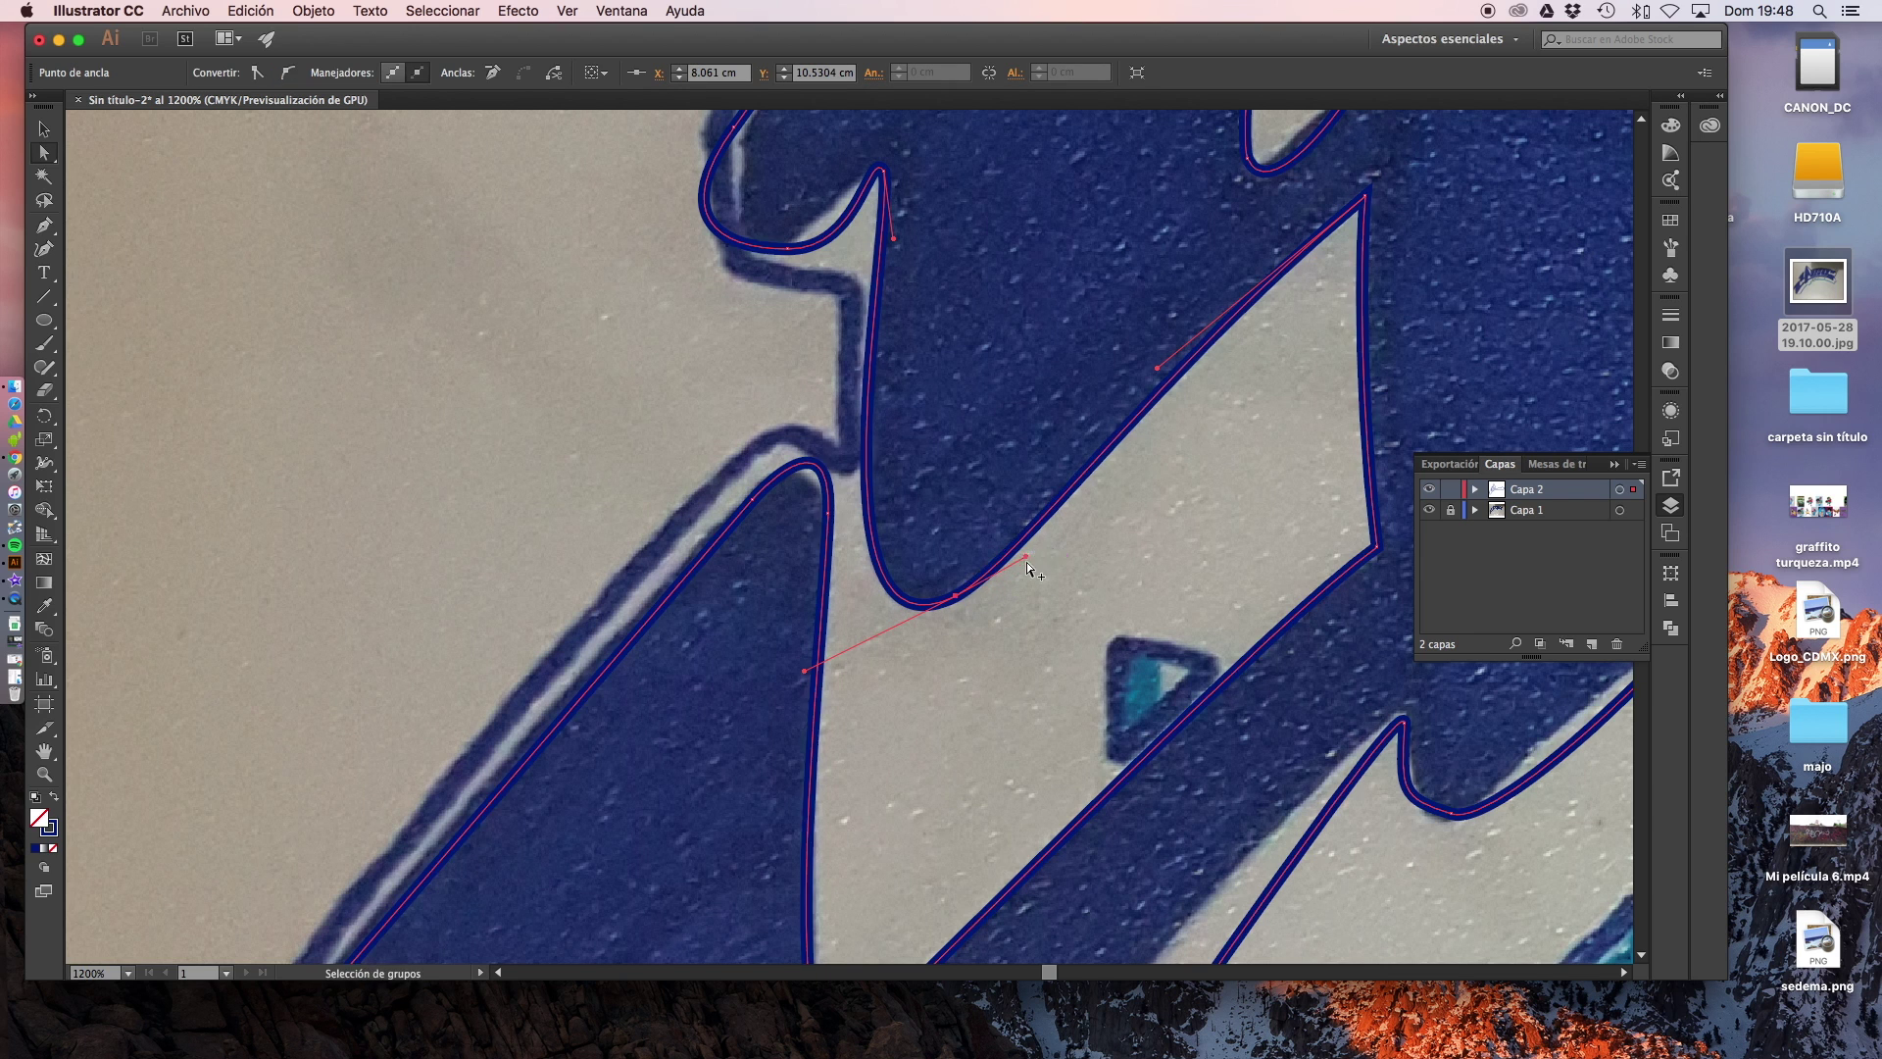
{"action": "left_click_drag", "start_coordinate": [1163, 373], "coordinate": [1153, 382]}
{"action": "left_click", "coordinate": [1192, 495]}
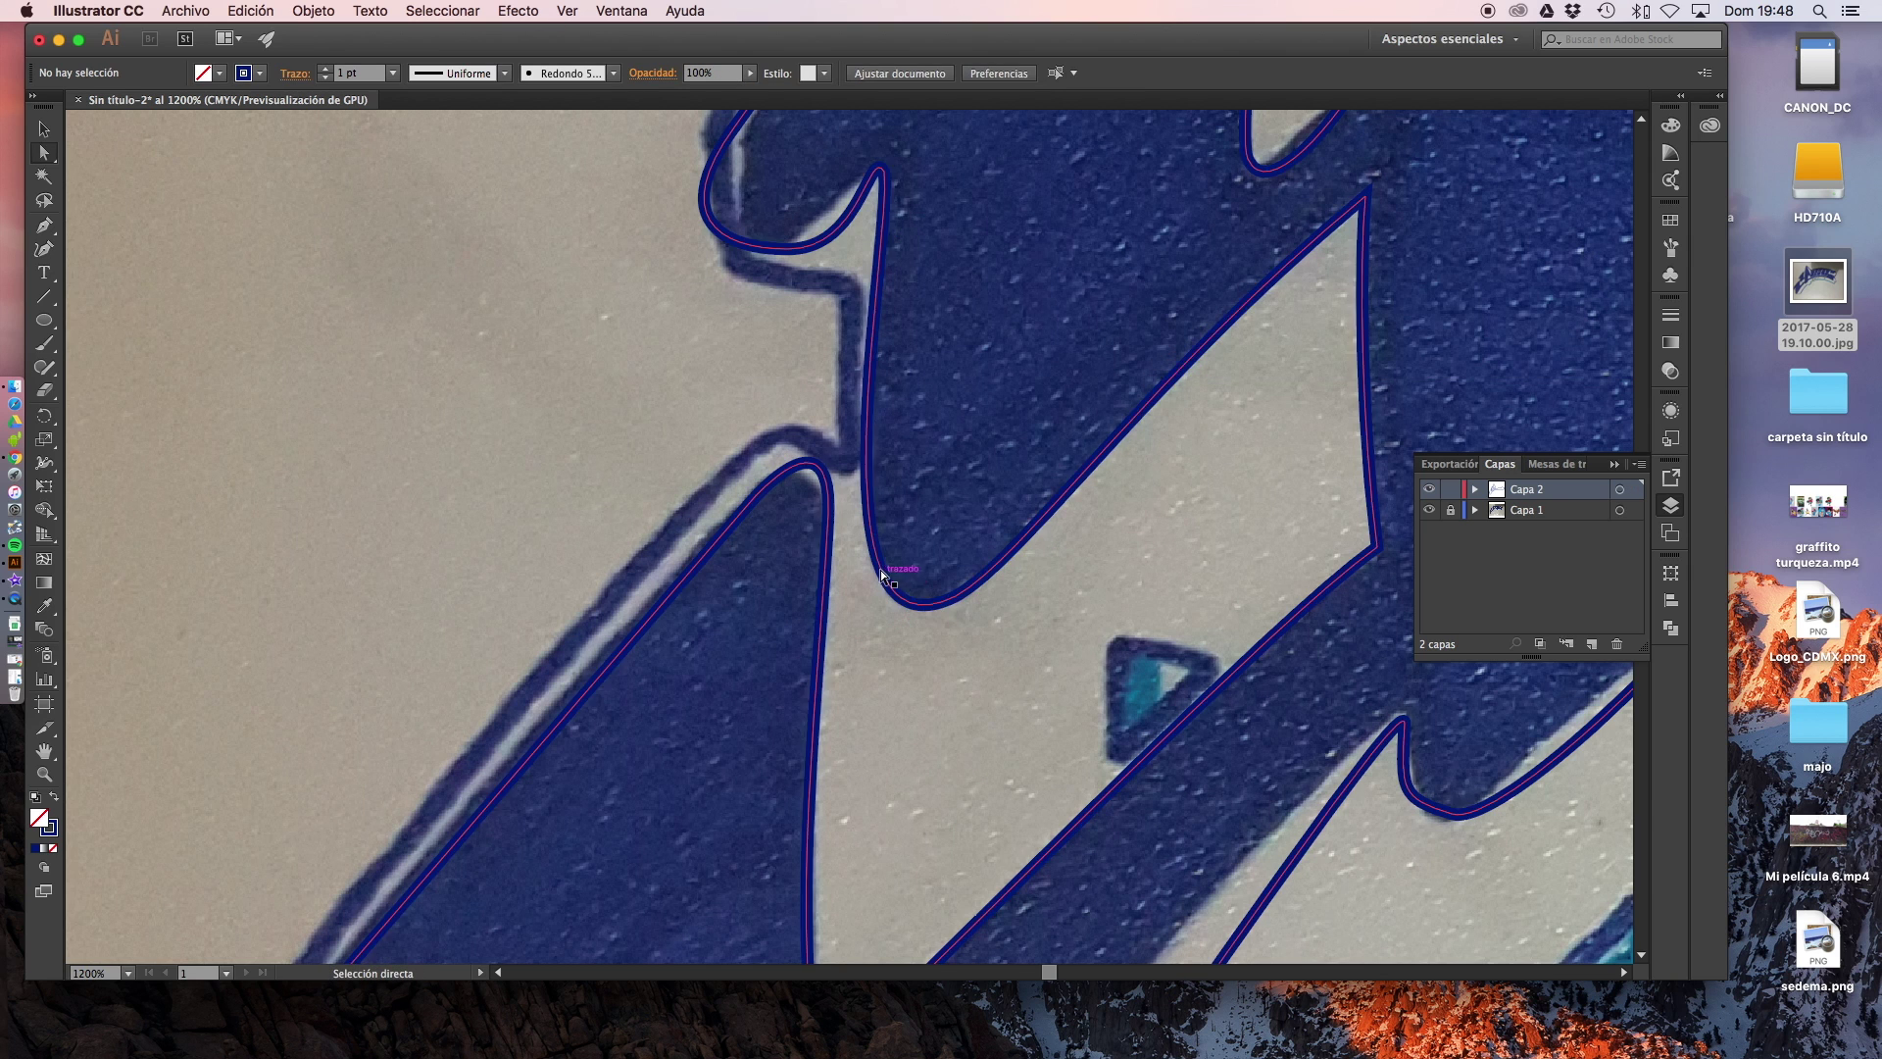
{"action": "scroll", "coordinate": [916, 555], "scroll_direction": "up", "scroll_amount": 2}
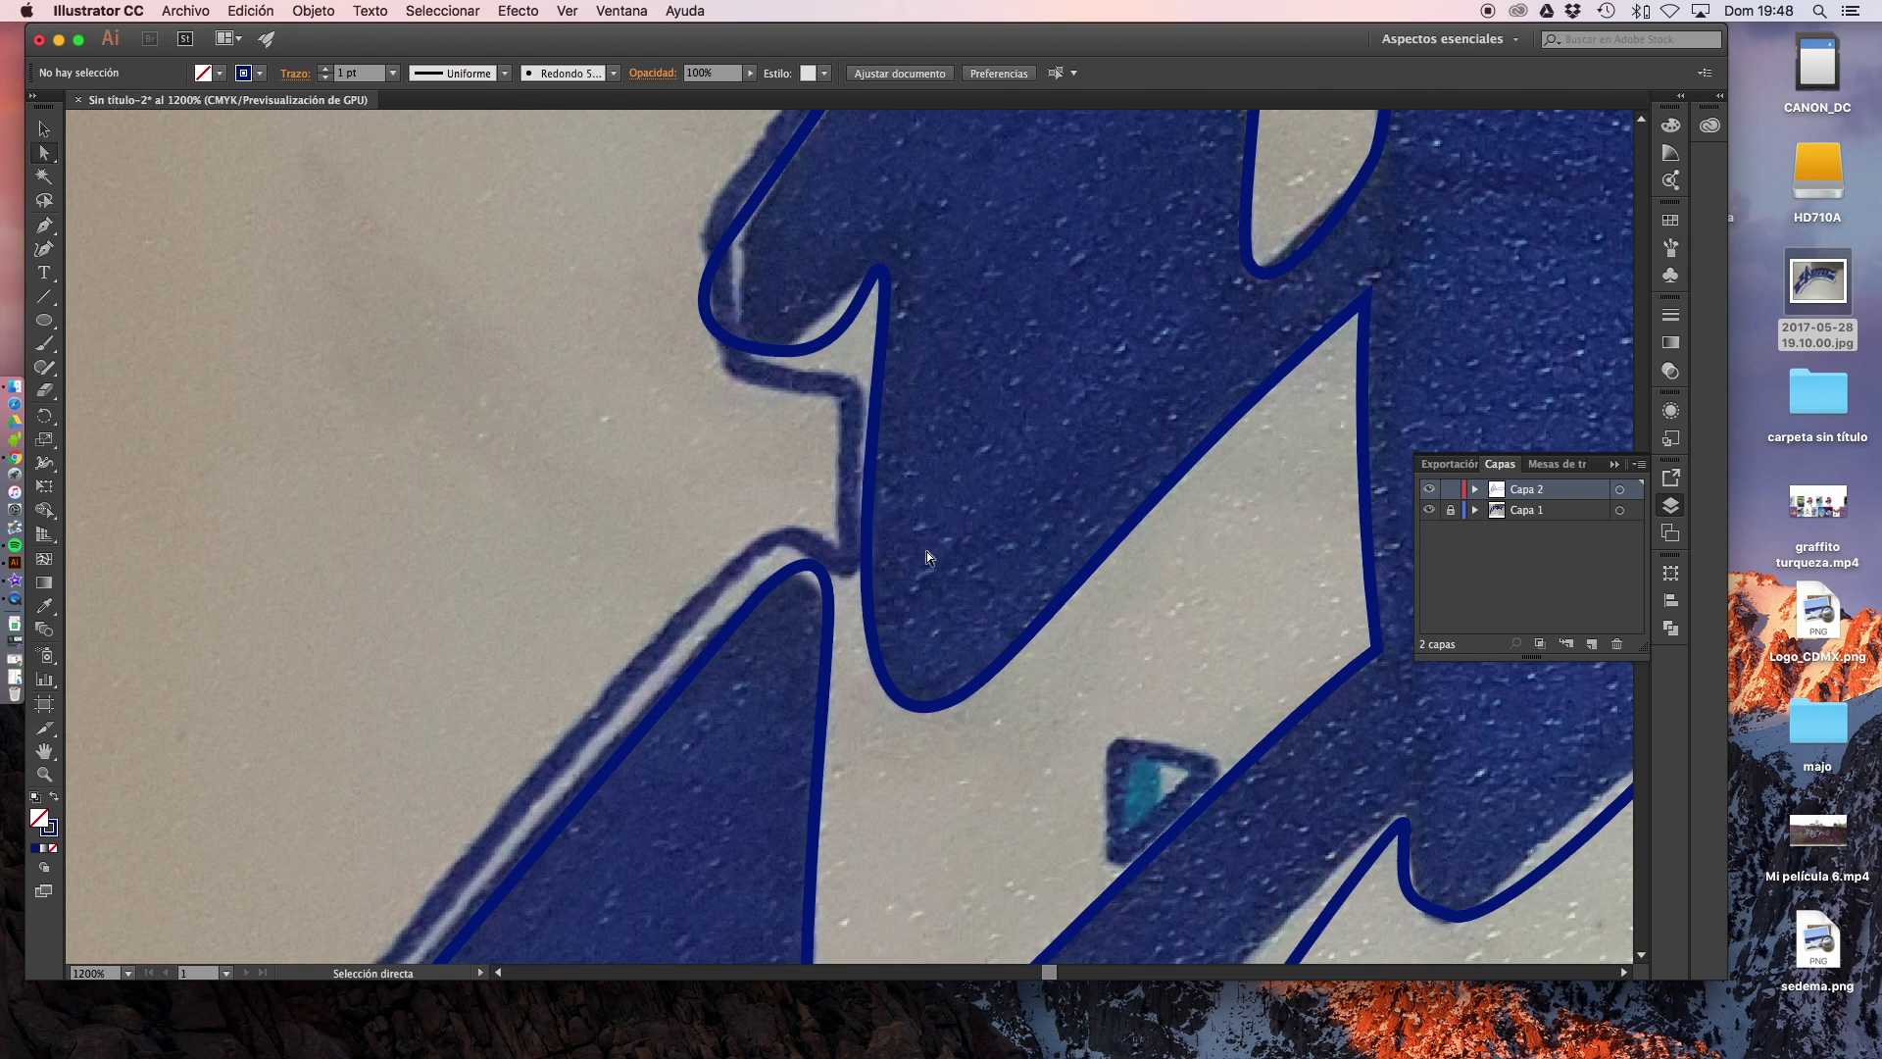
Fit the upper-left peak anchor and lip curve to the letter edge, then zoom out to 800%
{"action": "left_click", "coordinate": [886, 274]}
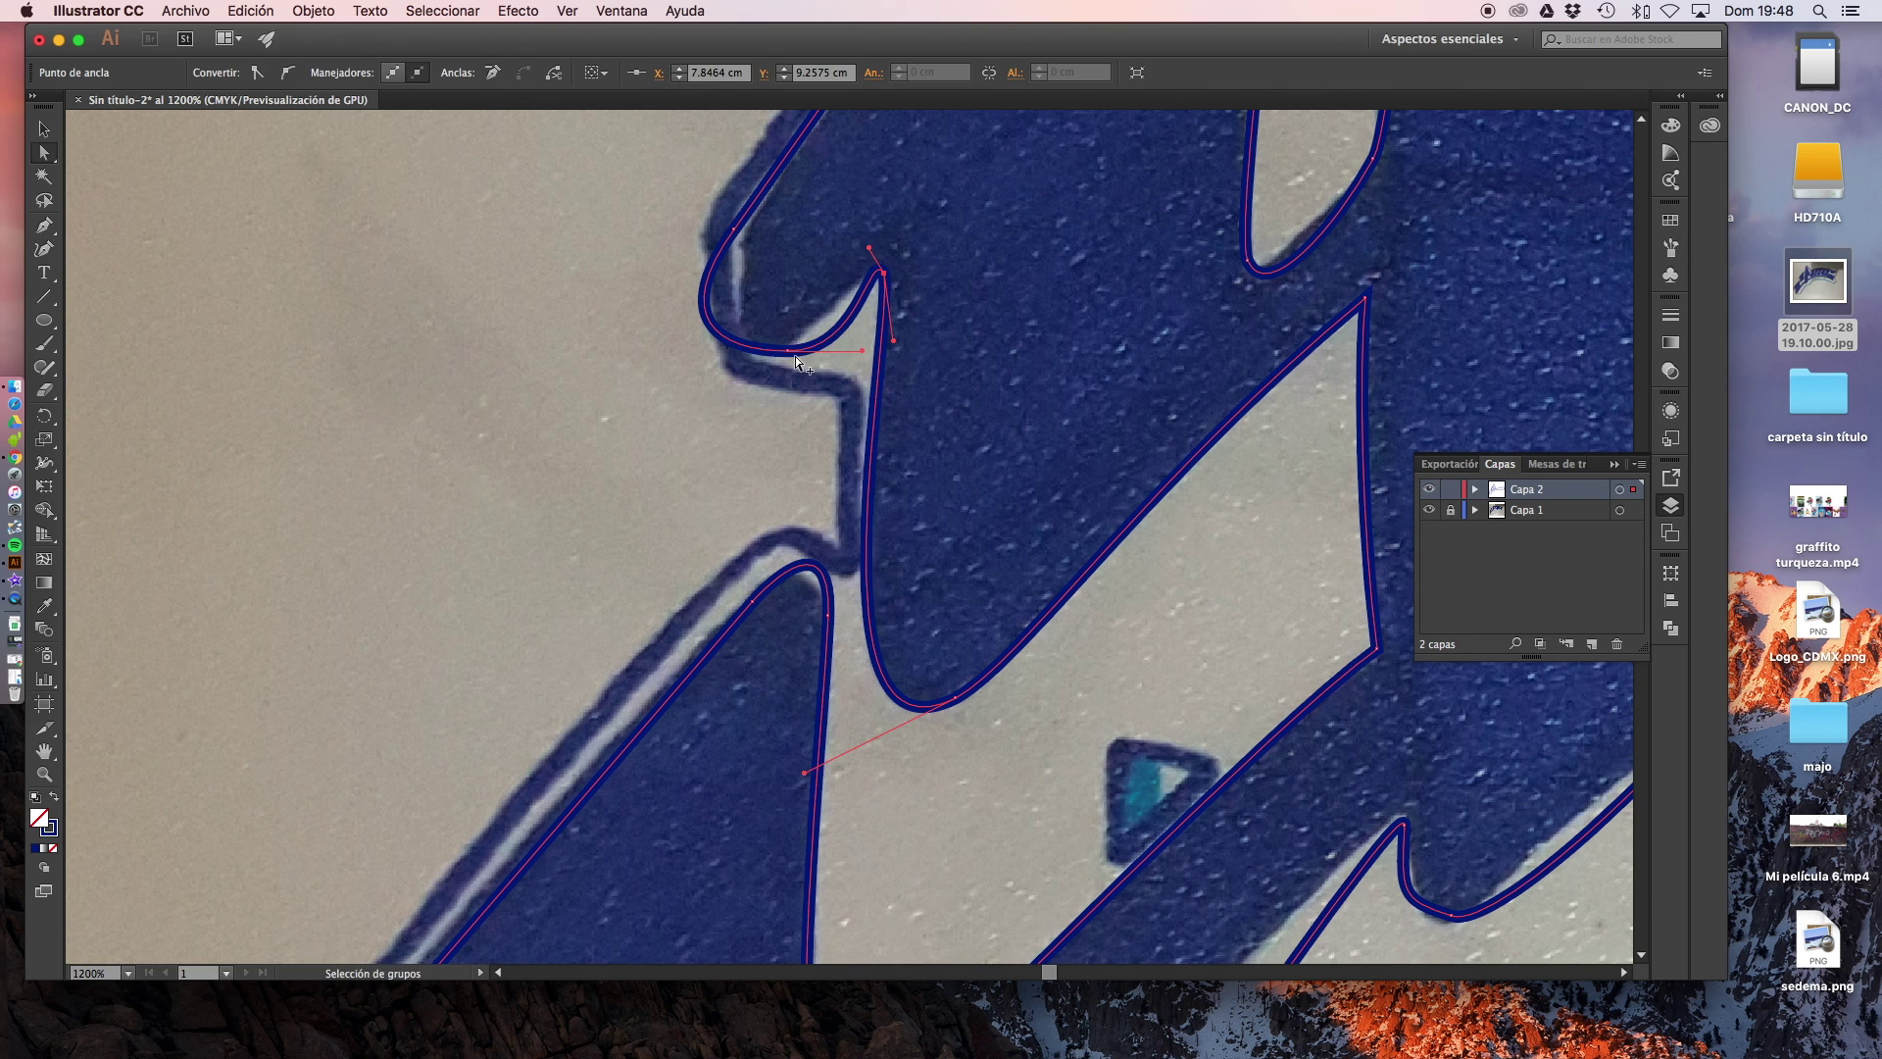
{"action": "mouse_move", "coordinate": [789, 352]}
{"action": "left_mouse_down"}
{"action": "mouse_move", "coordinate": [775, 397]}
{"action": "mouse_move", "coordinate": [765, 369]}
{"action": "mouse_move", "coordinate": [845, 313]}
{"action": "left_mouse_up"}
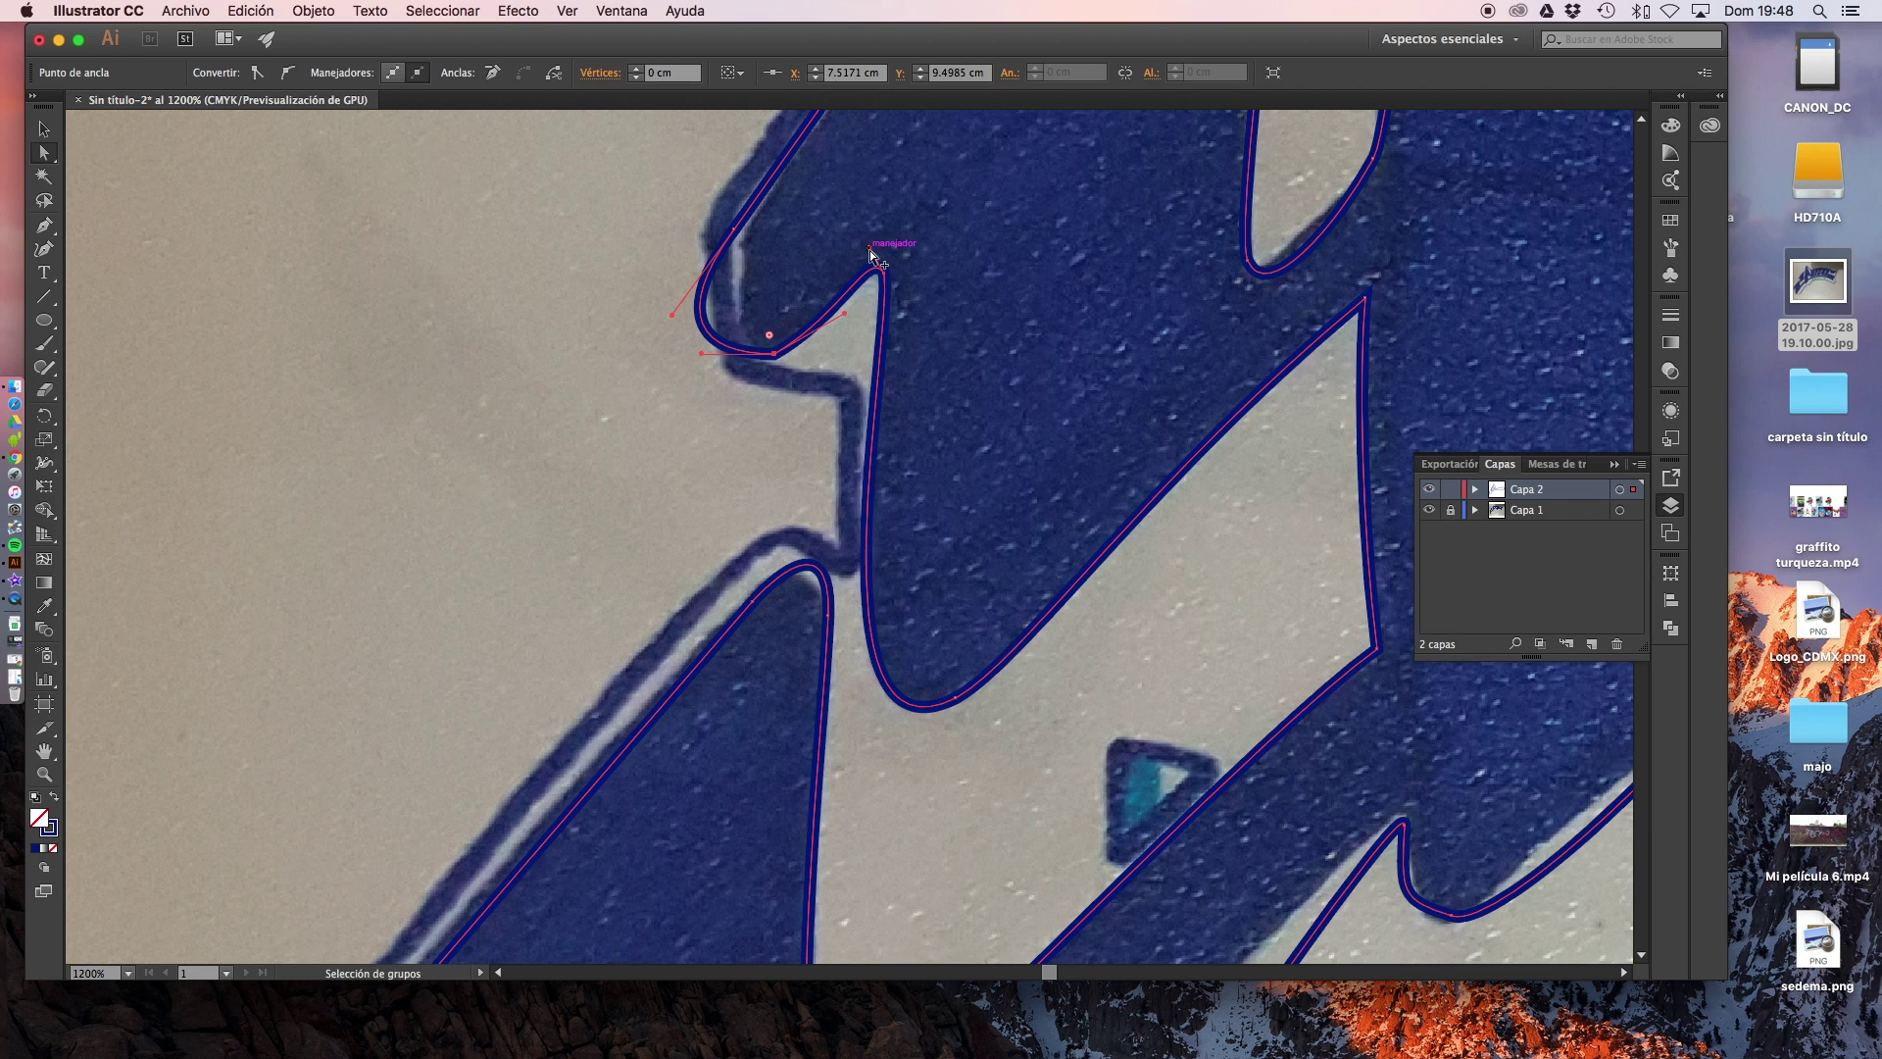
{"action": "left_click_drag", "start_coordinate": [870, 253], "coordinate": [884, 252]}
{"action": "left_click", "coordinate": [875, 286]}
{"action": "left_click_drag", "start_coordinate": [733, 231], "coordinate": [743, 232]}
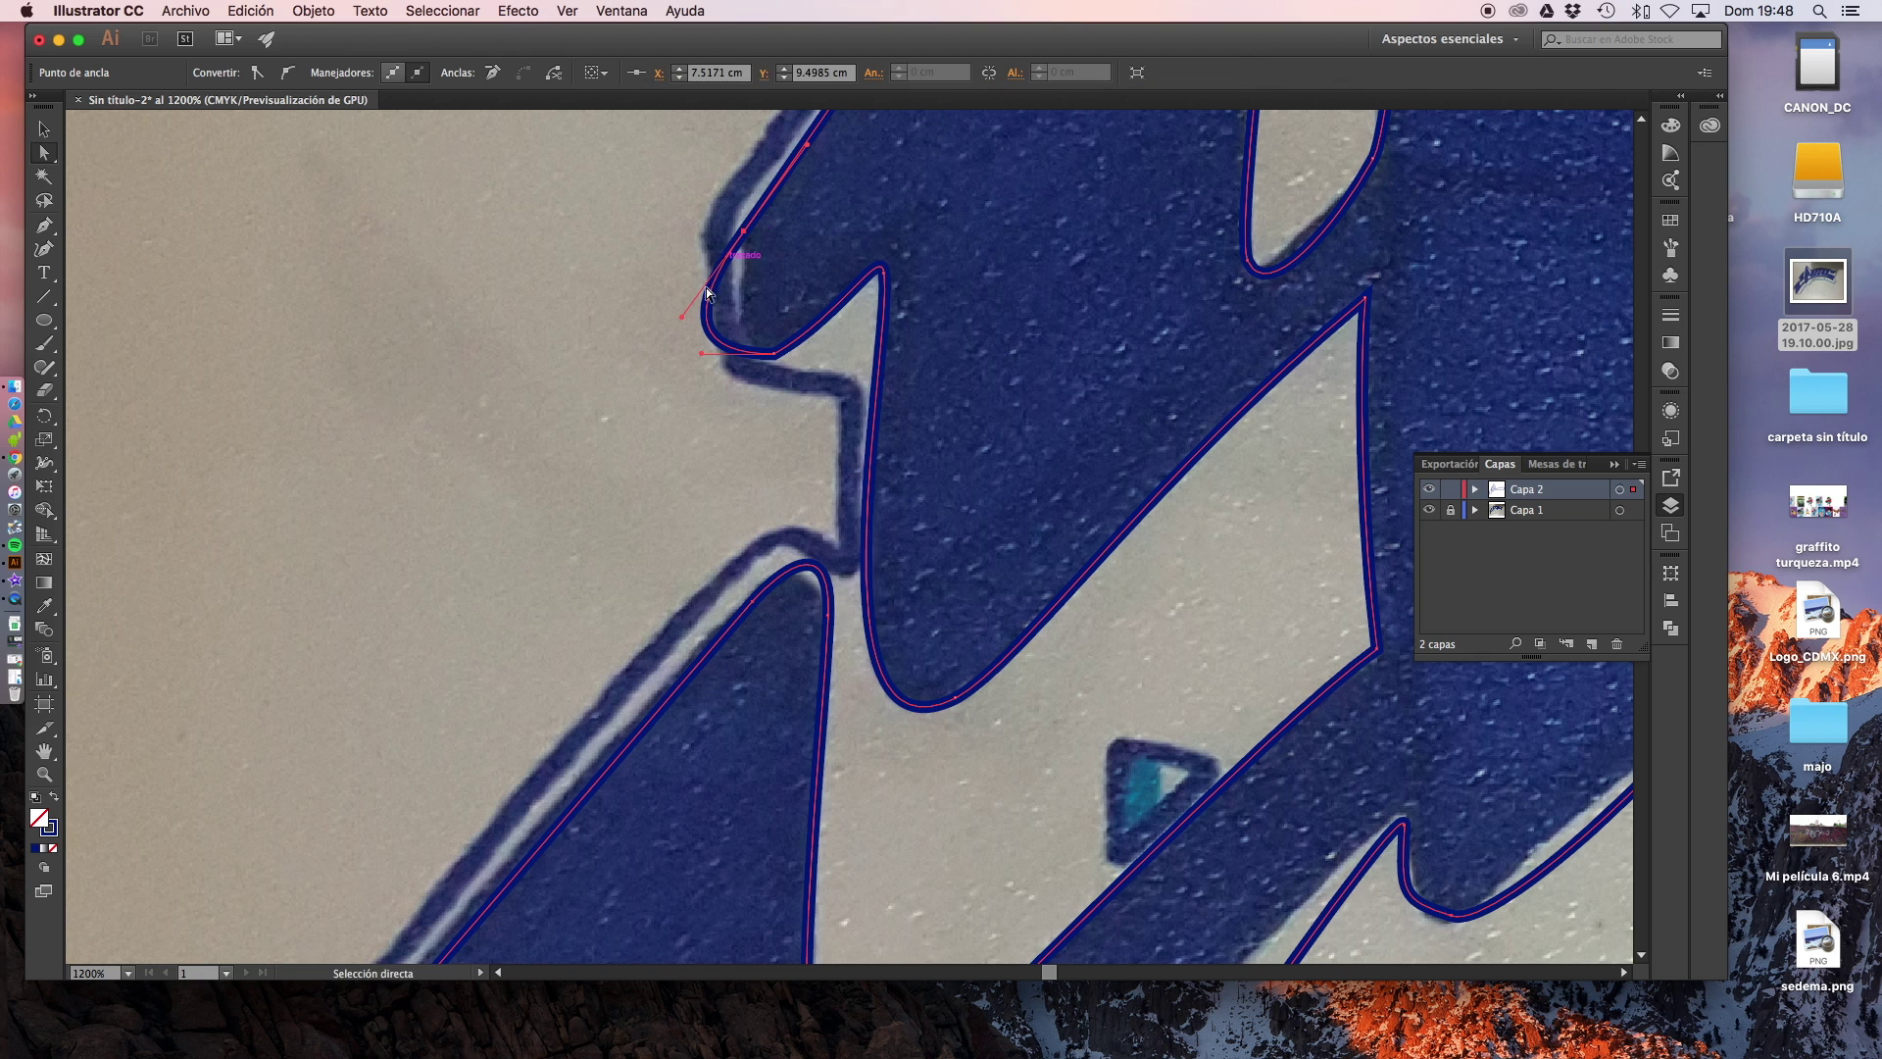
{"action": "left_click_drag", "start_coordinate": [743, 284], "coordinate": [743, 282]}
{"action": "left_click_drag", "start_coordinate": [701, 351], "coordinate": [739, 372]}
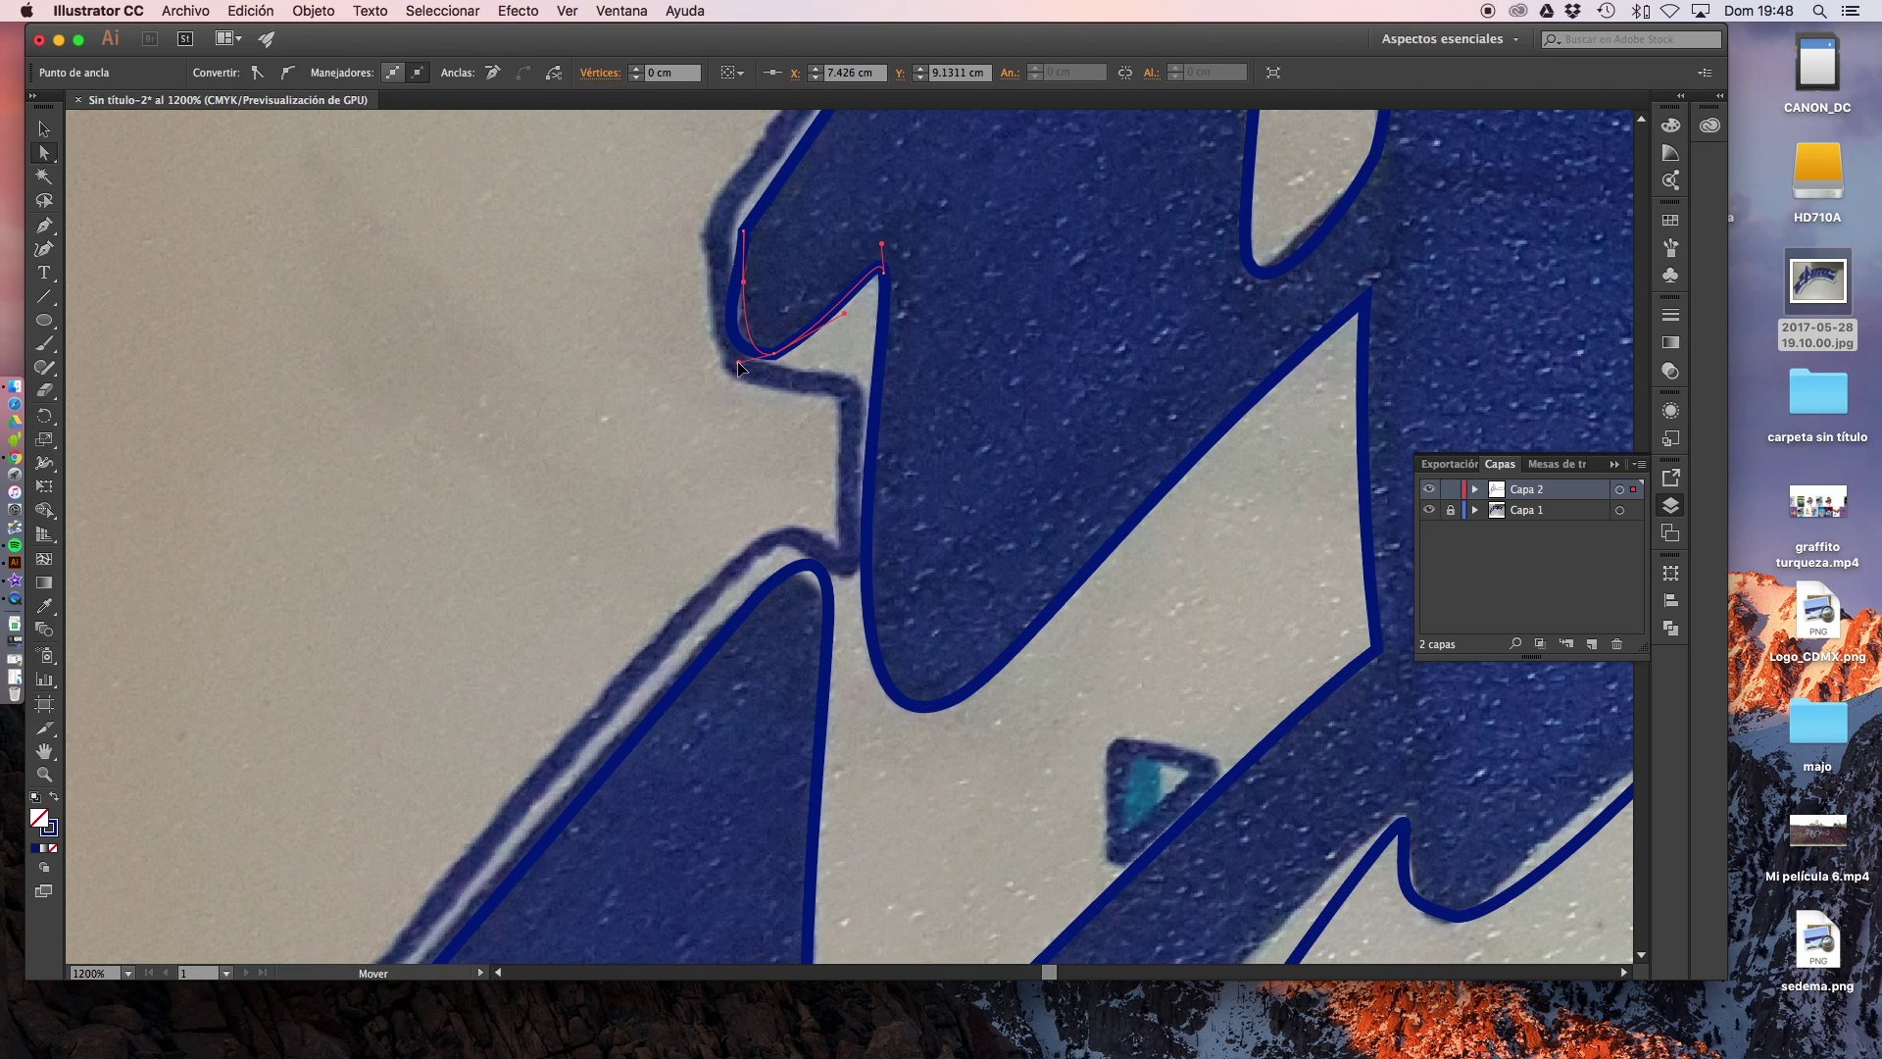
{"action": "key", "text": "super+minus"}
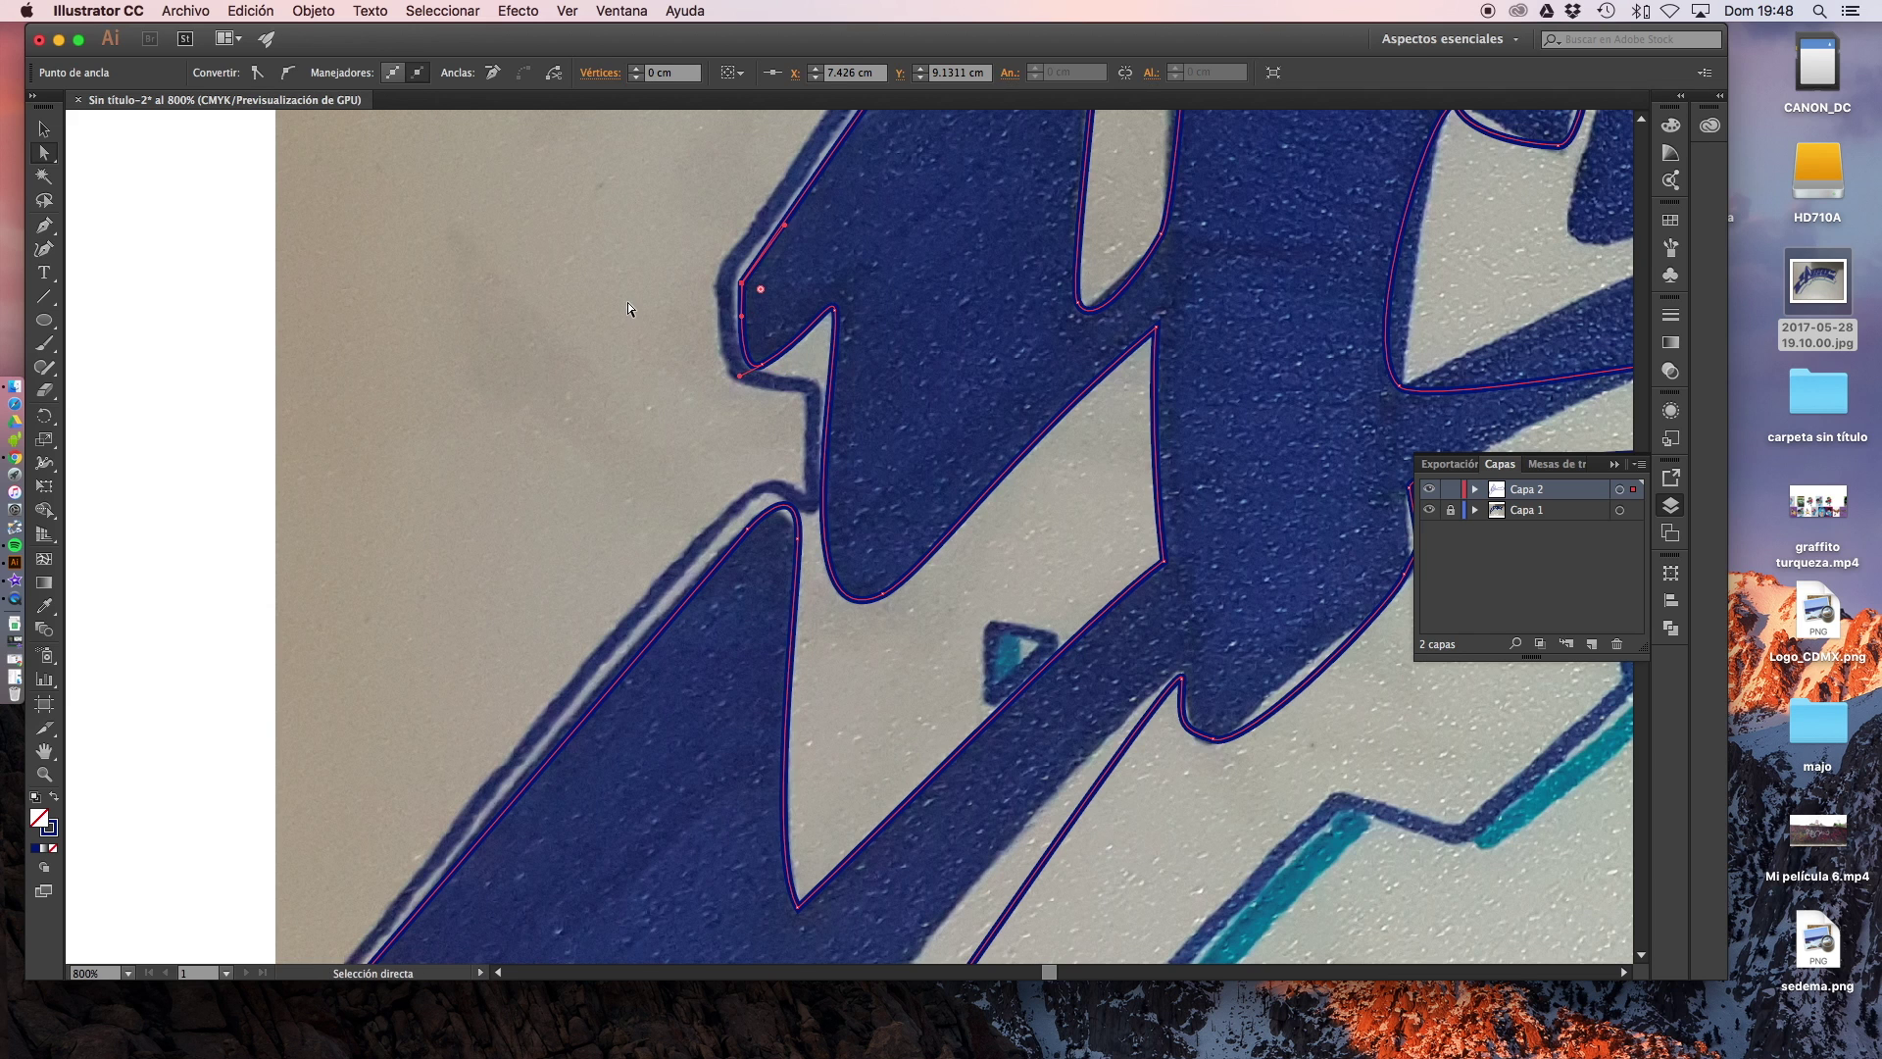
{"action": "left_click", "coordinate": [627, 302]}
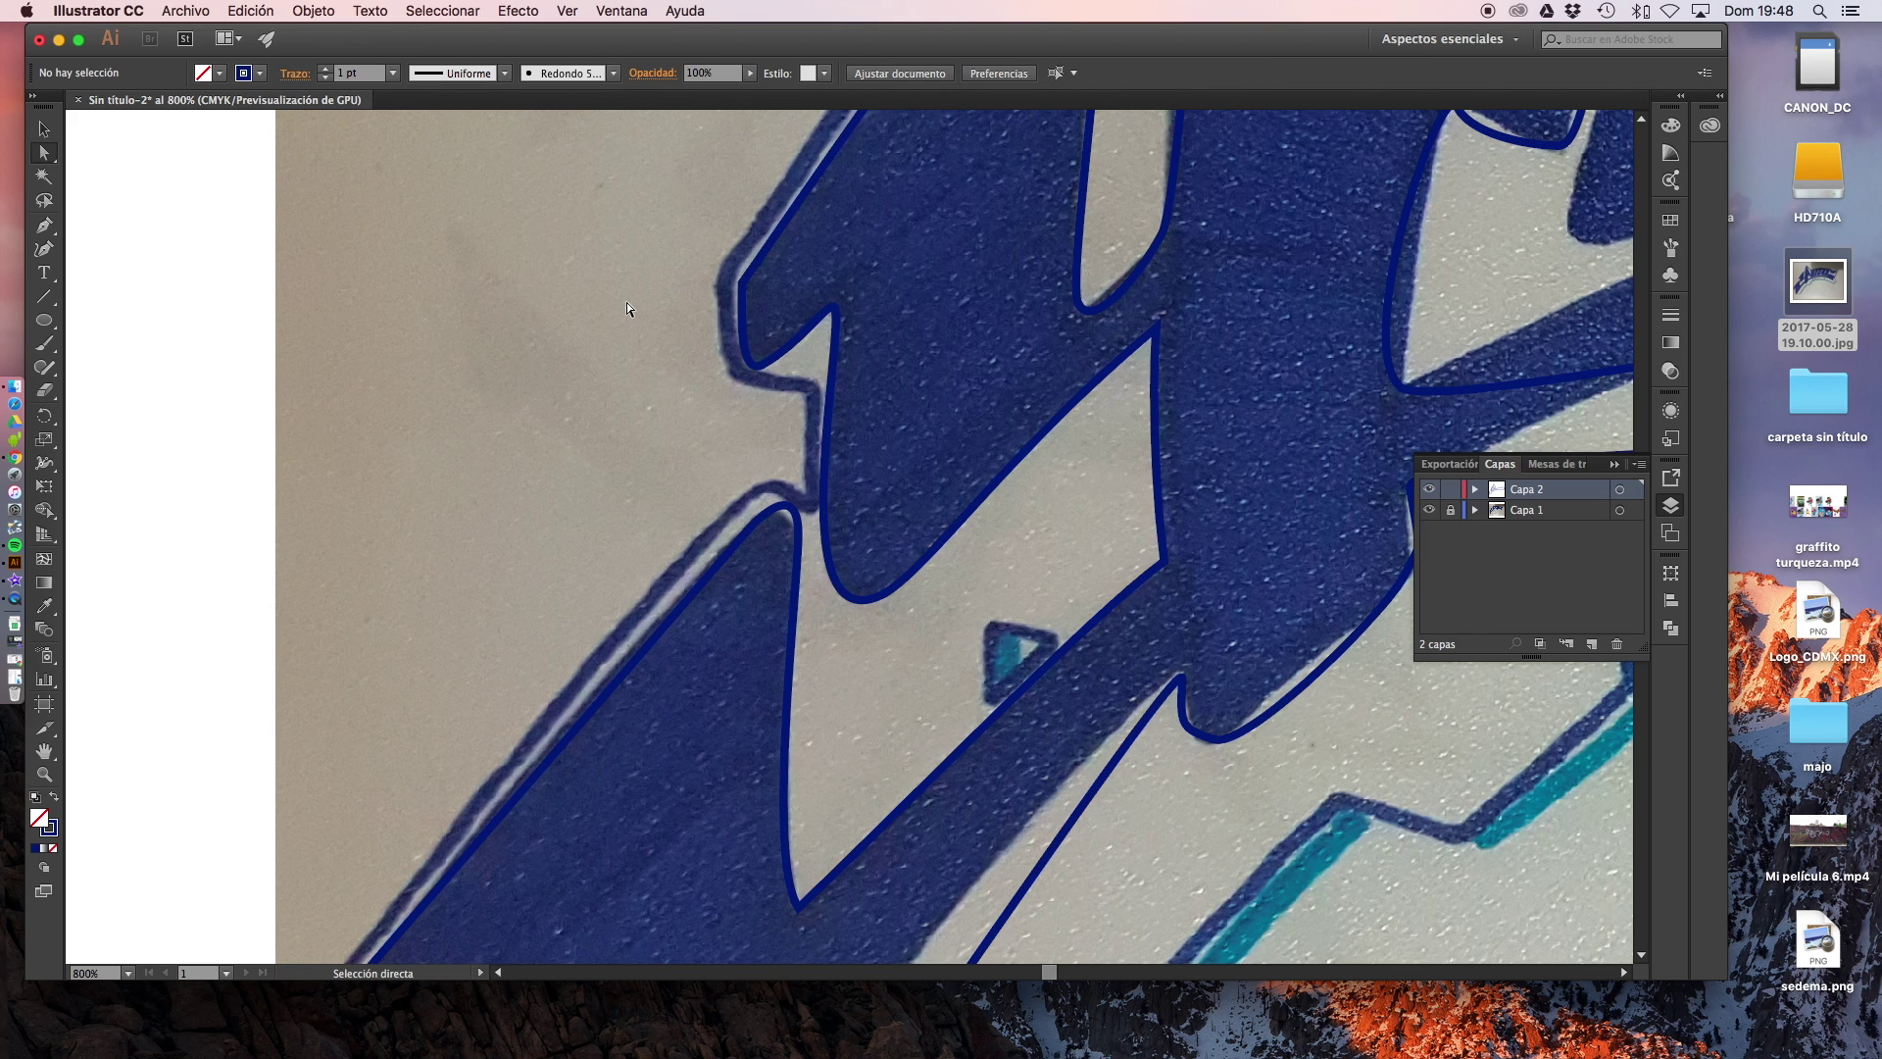
{"action": "scroll", "coordinate": [767, 451], "scroll_direction": "left", "scroll_amount": 5}
{"action": "left_click", "coordinate": [510, 650]}
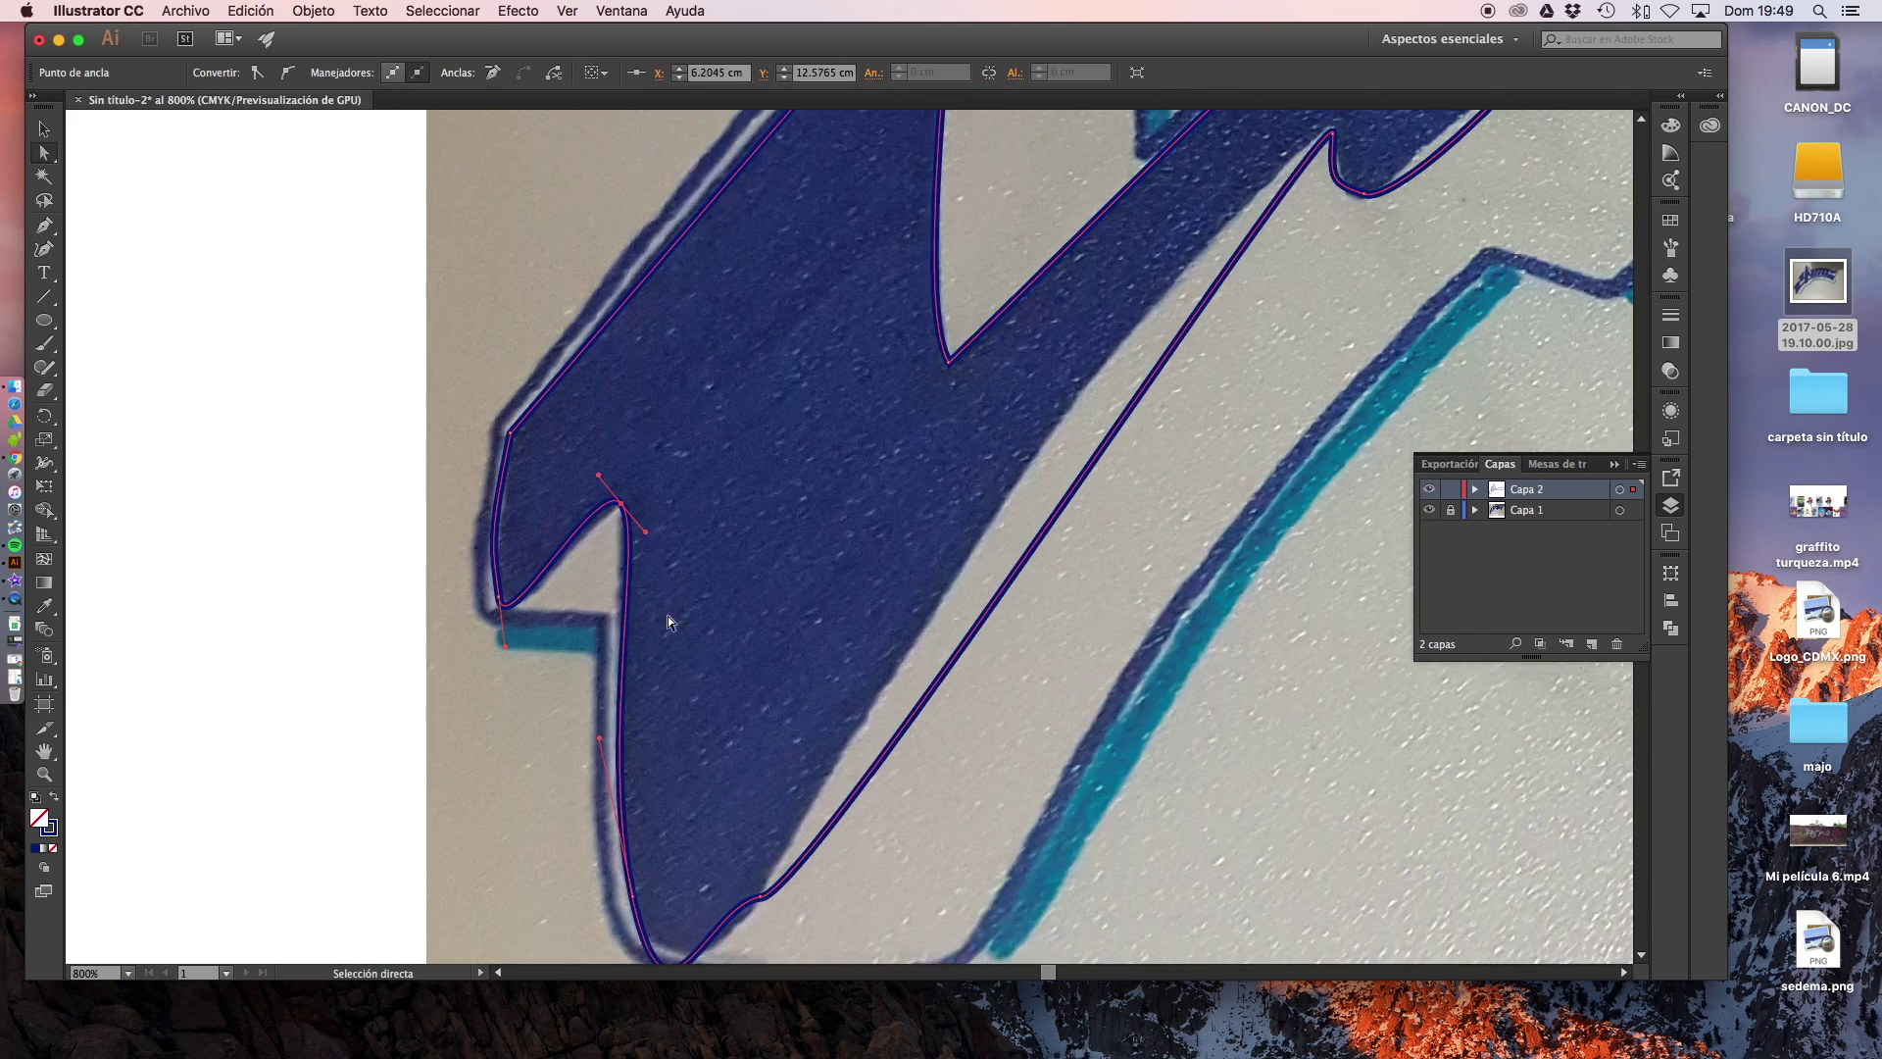
{"action": "scroll", "coordinate": [668, 622], "scroll_direction": "down", "scroll_amount": 2}
{"action": "left_click", "coordinate": [651, 860]}
{"action": "scroll", "coordinate": [748, 820], "scroll_direction": "up", "scroll_amount": 3}
{"action": "scroll", "coordinate": [748, 820], "scroll_direction": "right", "scroll_amount": 2}
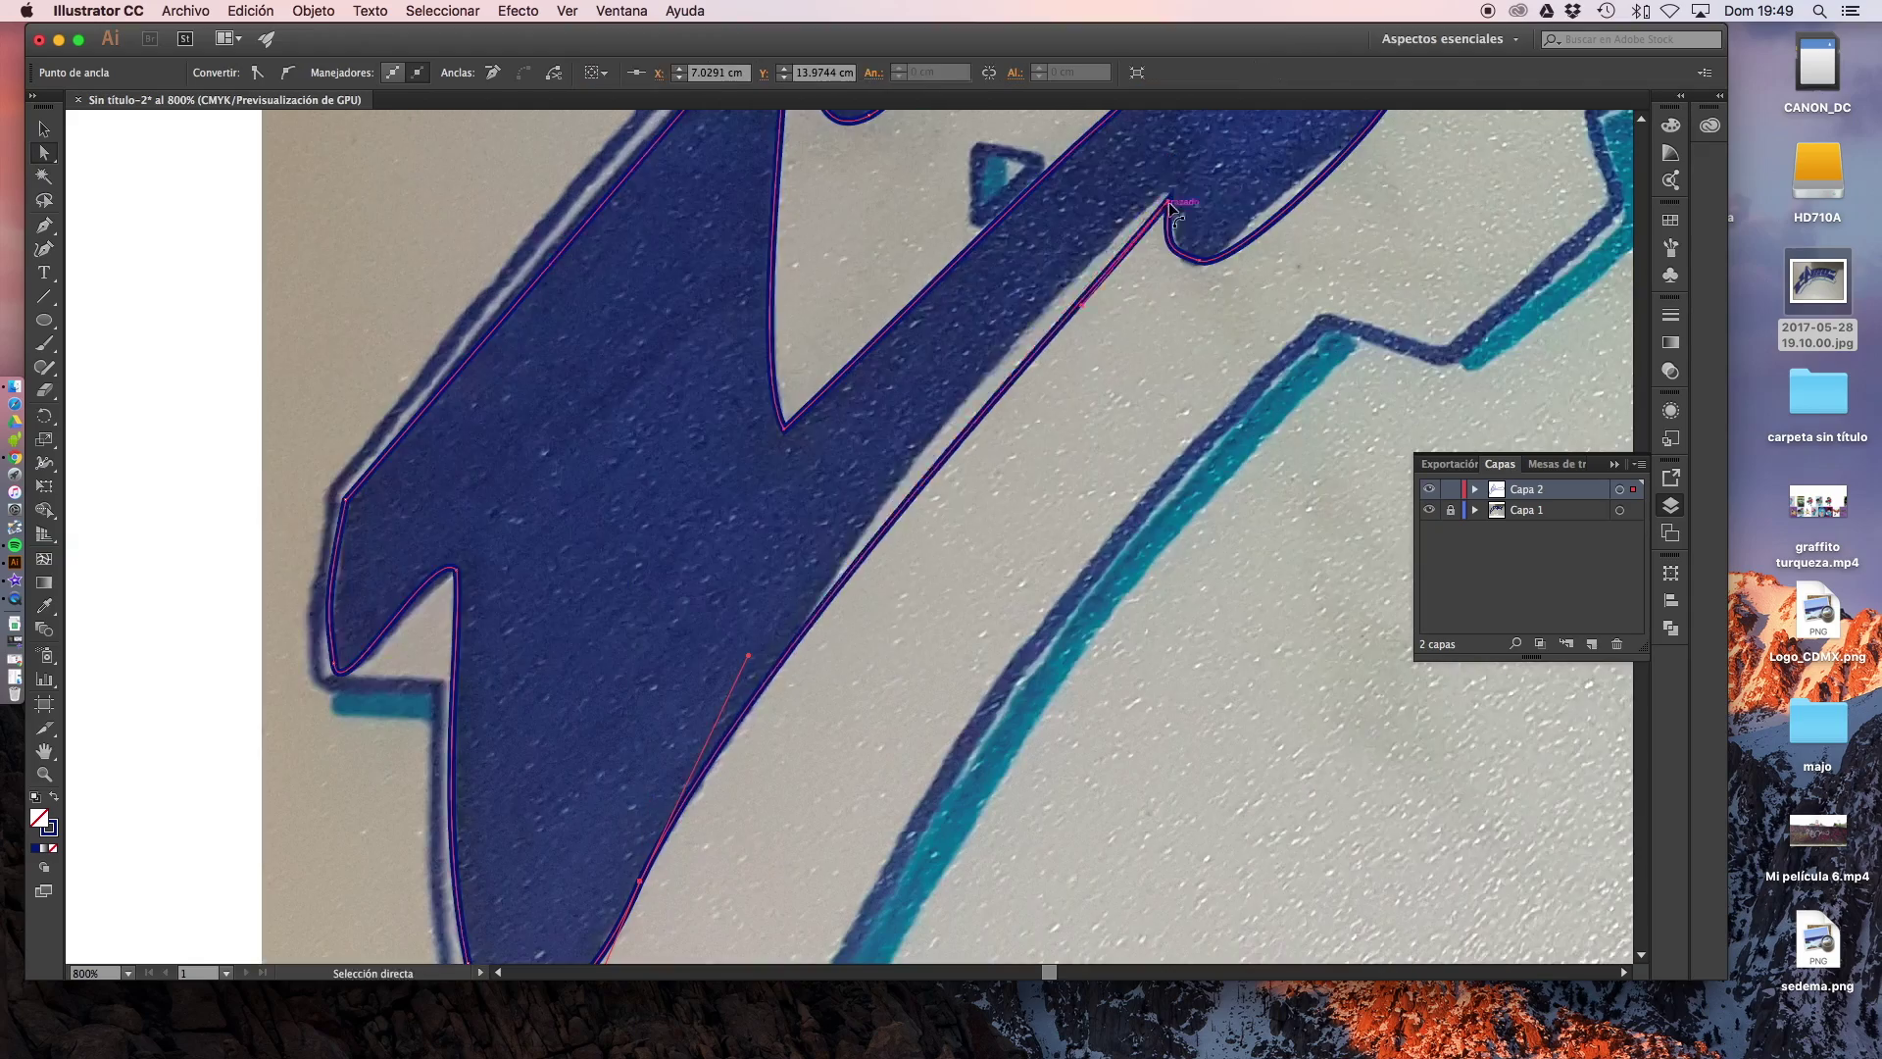
{"action": "left_click", "coordinate": [1172, 208]}
{"action": "scroll", "coordinate": [1000, 645], "scroll_direction": "up", "scroll_amount": 4}
{"action": "scroll", "coordinate": [999, 645], "scroll_direction": "right", "scroll_amount": 2}
{"action": "left_click", "coordinate": [1039, 586]}
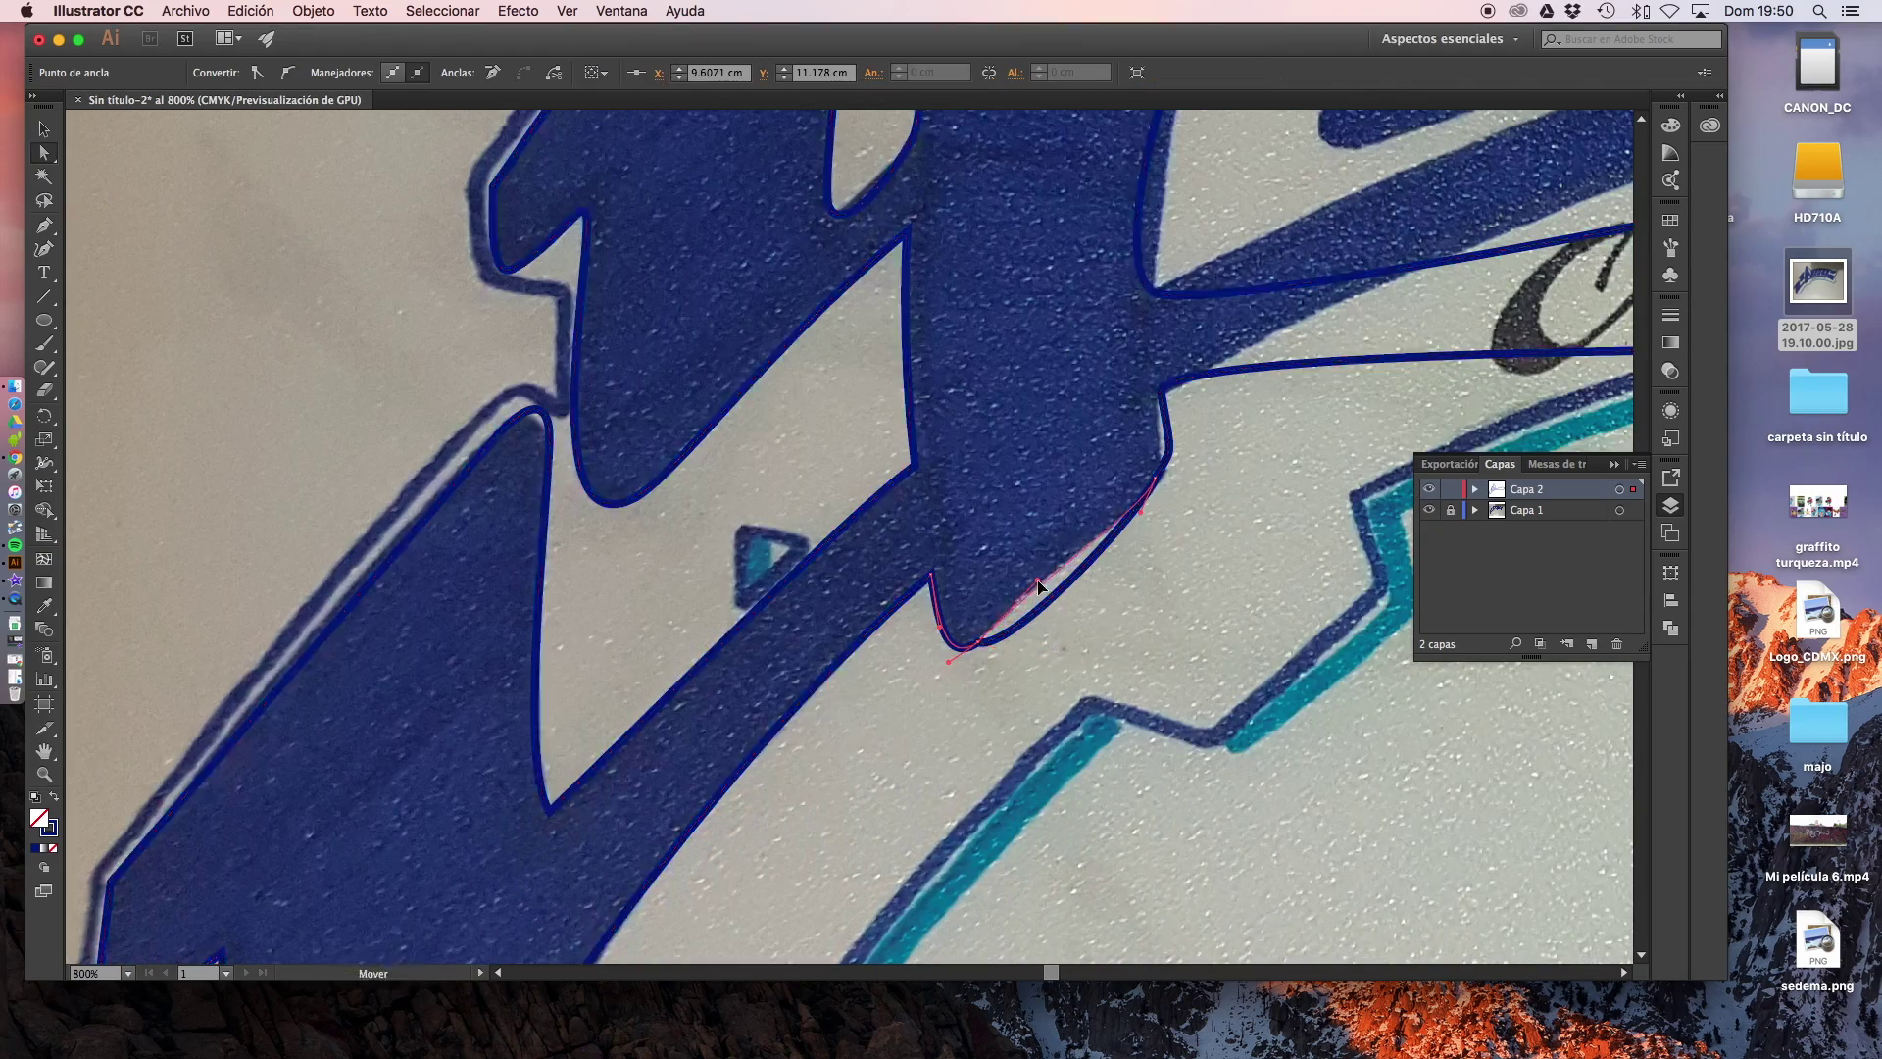
{"action": "scroll", "coordinate": [1079, 588], "scroll_direction": "up", "scroll_amount": 2}
{"action": "scroll", "coordinate": [1078, 491], "scroll_direction": "down", "scroll_amount": 5}
{"action": "scroll", "coordinate": [1062, 392], "scroll_direction": "up", "scroll_amount": 2}
{"action": "left_click", "coordinate": [1062, 380]}
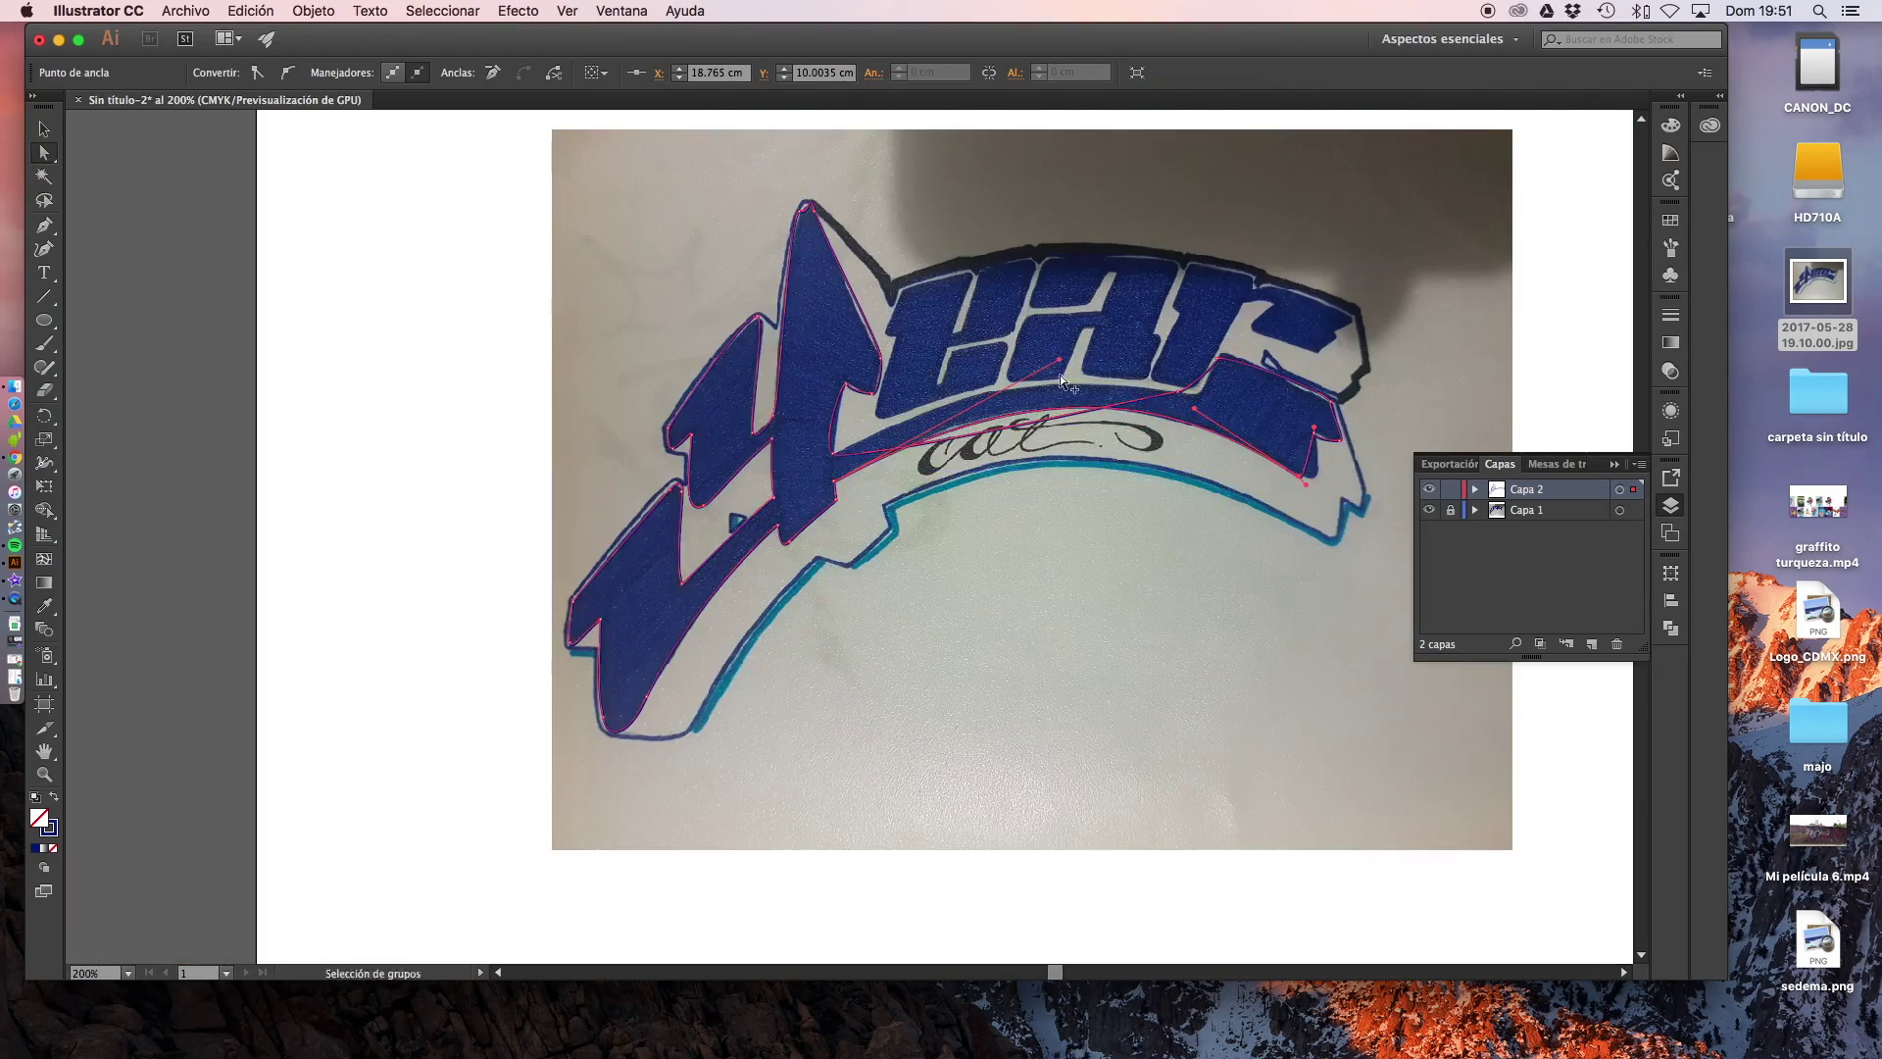
{"action": "scroll", "coordinate": [1061, 392], "scroll_direction": "up", "scroll_amount": 3}
{"action": "scroll", "coordinate": [1032, 692], "scroll_direction": "up", "scroll_amount": 2}
{"action": "scroll", "coordinate": [1157, 608], "scroll_direction": "up", "scroll_amount": 1}
{"action": "left_click", "coordinate": [1225, 441]}
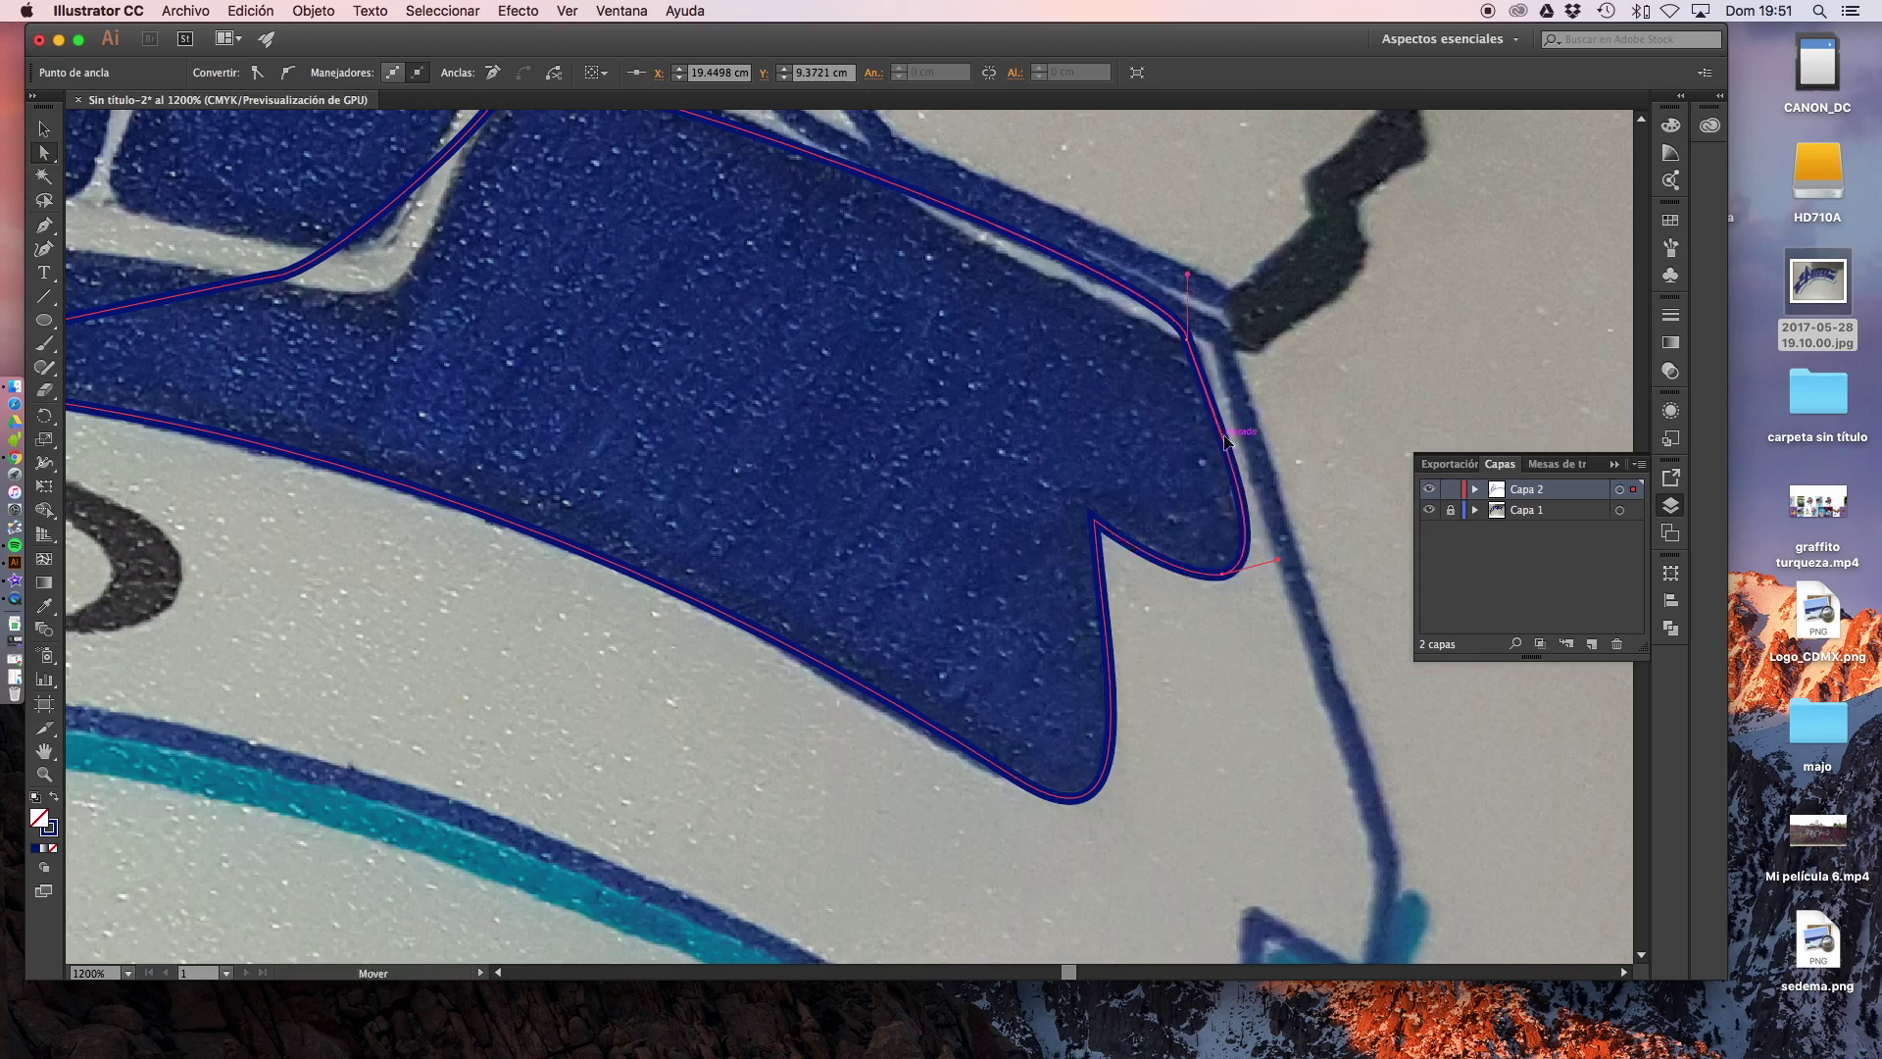
{"action": "scroll", "coordinate": [1226, 441], "scroll_direction": "up", "scroll_amount": 3}
{"action": "scroll", "coordinate": [588, 294], "scroll_direction": "left", "scroll_amount": 2}
{"action": "left_click", "coordinate": [500, 474]}
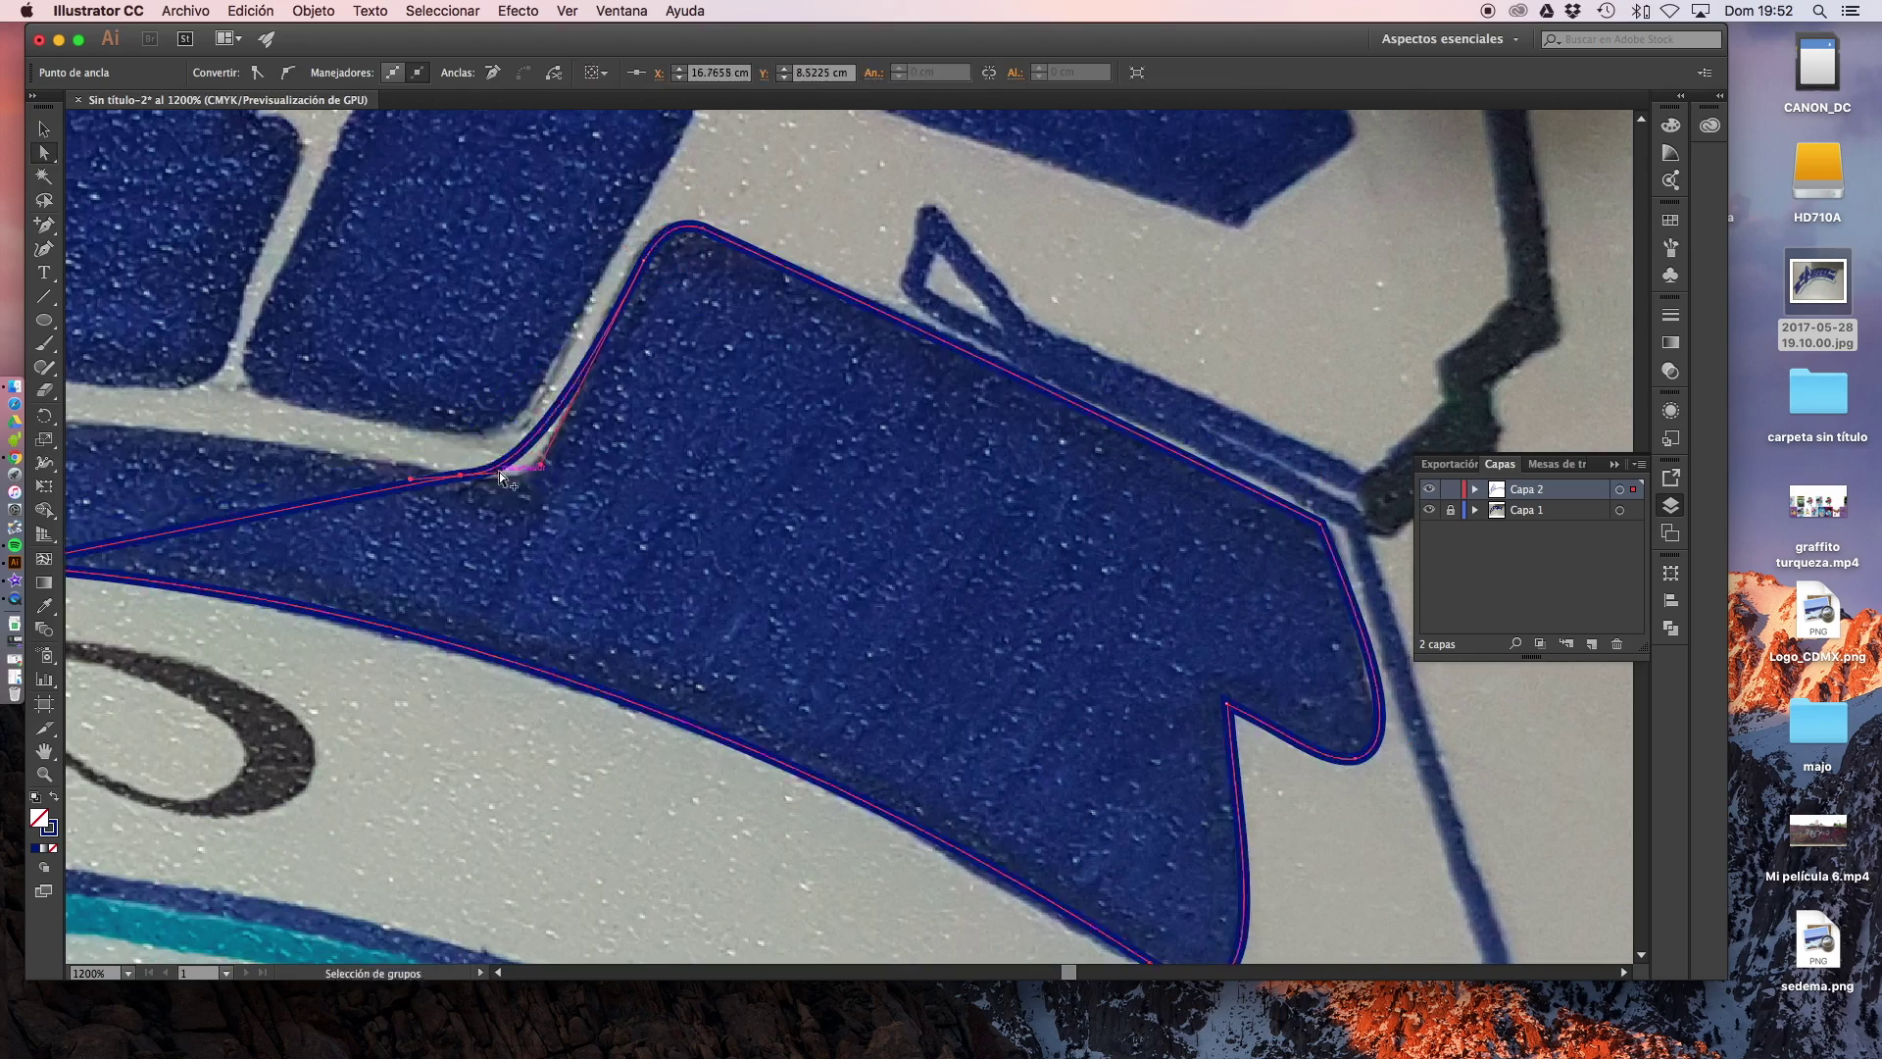
{"action": "scroll", "coordinate": [498, 473], "scroll_direction": "down", "scroll_amount": 3}
{"action": "scroll", "coordinate": [316, 445], "scroll_direction": "up", "scroll_amount": 1}
{"action": "scroll", "coordinate": [338, 526], "scroll_direction": "up", "scroll_amount": 1}
{"action": "scroll", "coordinate": [490, 392], "scroll_direction": "up", "scroll_amount": 1}
{"action": "left_click", "coordinate": [510, 315]}
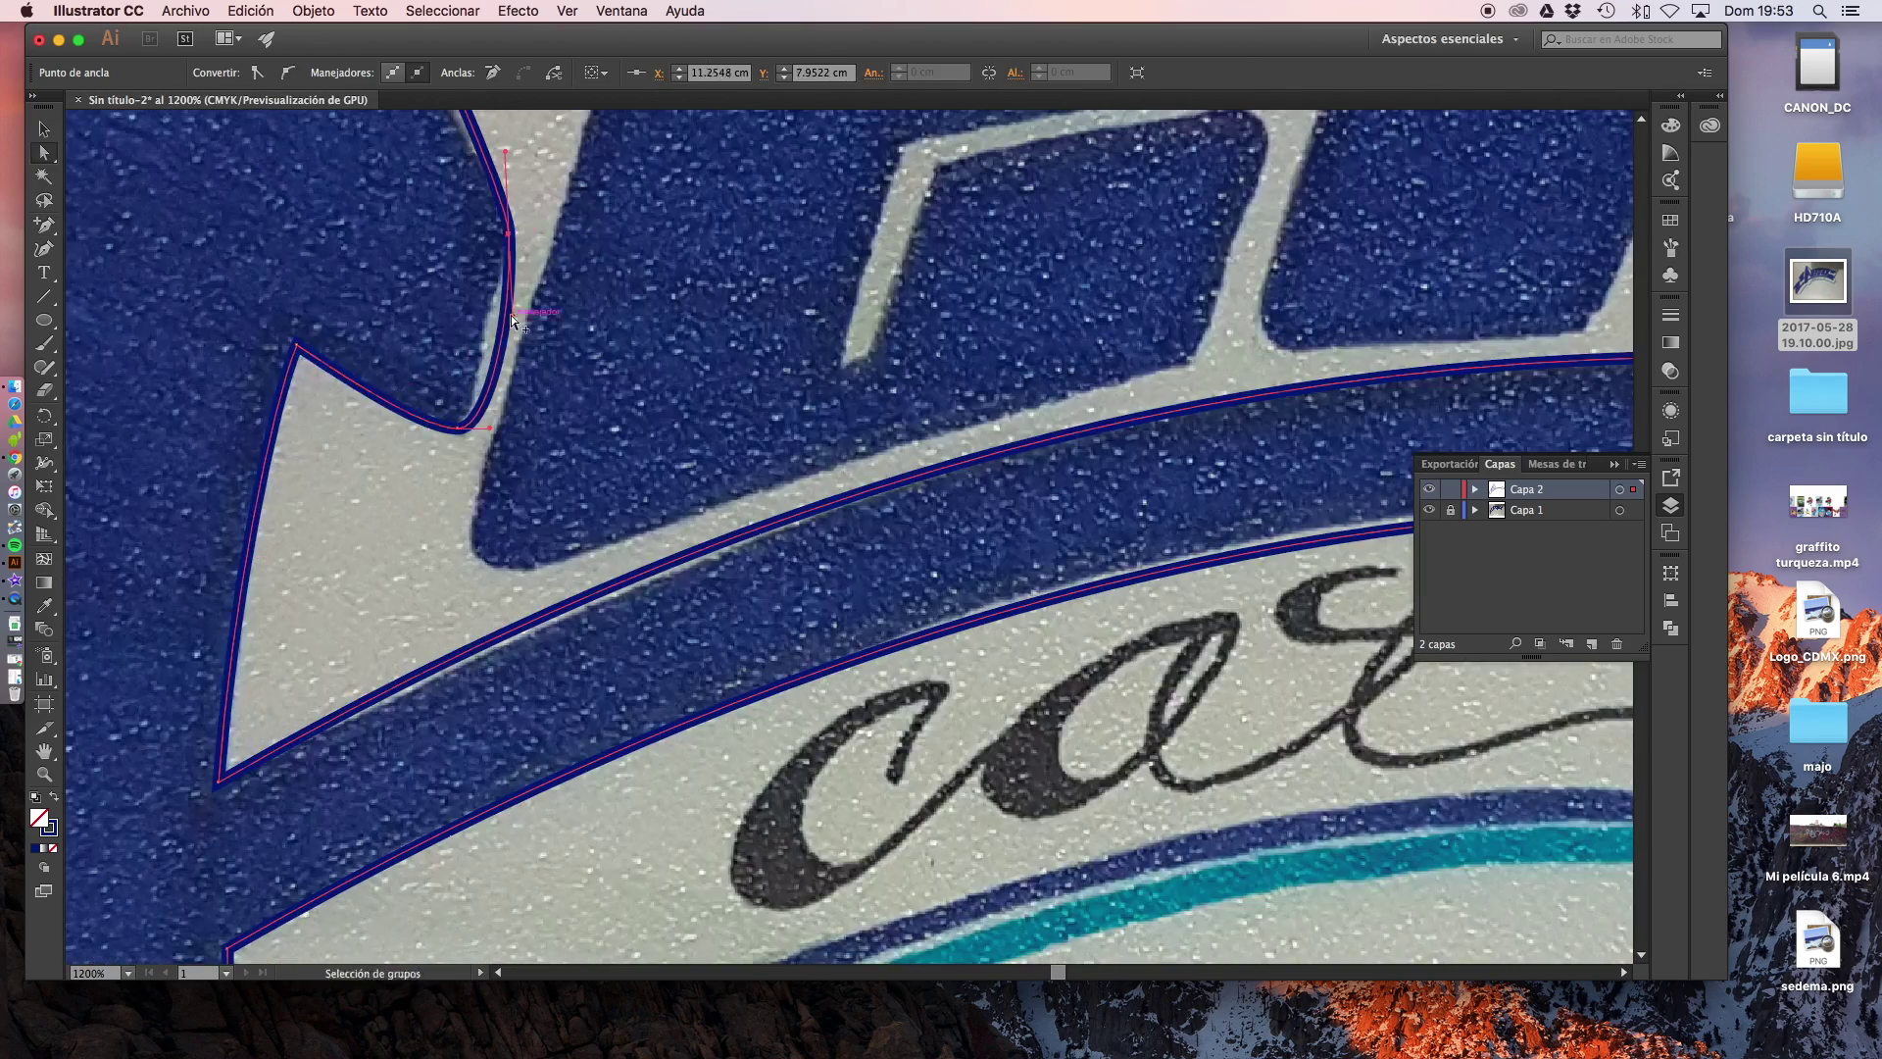
{"action": "scroll", "coordinate": [510, 315], "scroll_direction": "down", "scroll_amount": 3}
{"action": "scroll", "coordinate": [294, 294], "scroll_direction": "up", "scroll_amount": 2}
{"action": "scroll", "coordinate": [294, 294], "scroll_direction": "down", "scroll_amount": 2}
{"action": "scroll", "coordinate": [312, 810], "scroll_direction": "up", "scroll_amount": 2}
{"action": "left_click", "coordinate": [312, 809]}
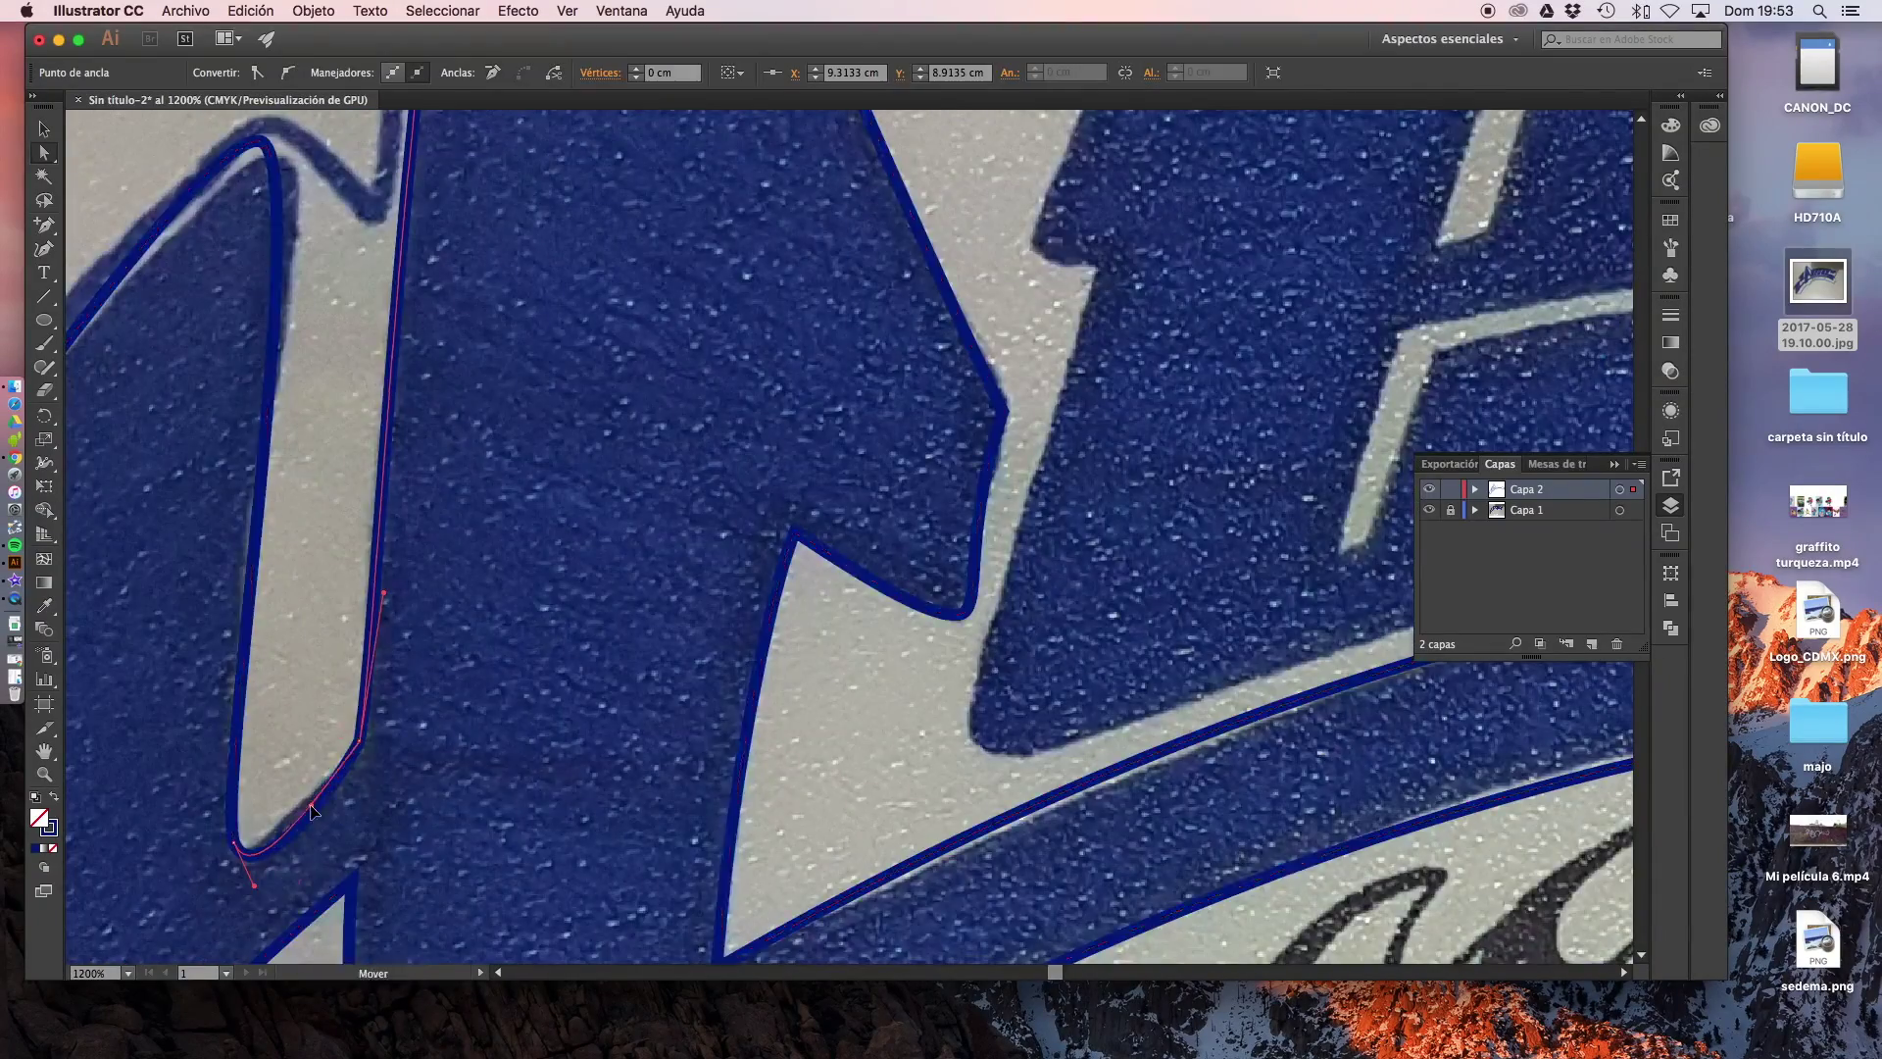
{"action": "scroll", "coordinate": [312, 810], "scroll_direction": "down", "scroll_amount": 2}
{"action": "scroll", "coordinate": [392, 490], "scroll_direction": "down", "scroll_amount": 3}
{"action": "scroll", "coordinate": [392, 490], "scroll_direction": "down", "scroll_amount": 2}
{"action": "scroll", "coordinate": [515, 266], "scroll_direction": "up", "scroll_amount": 6}
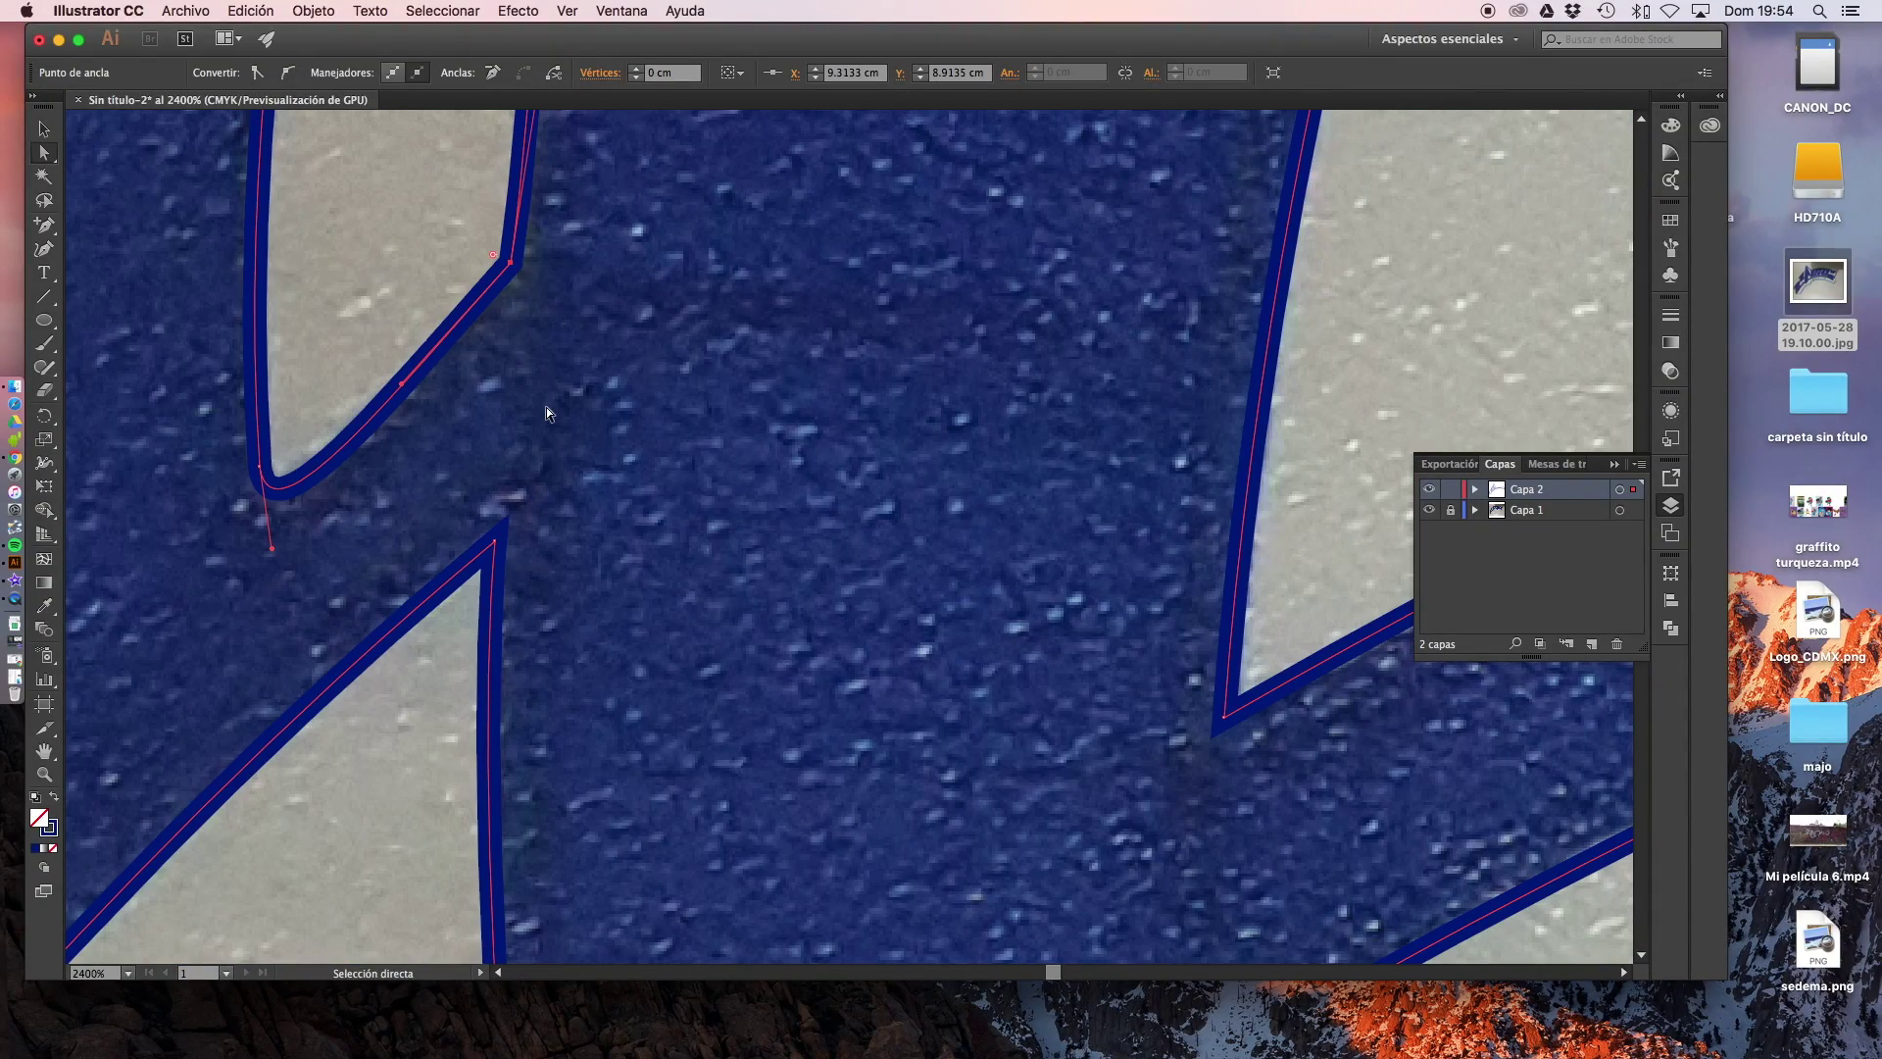
{"action": "scroll", "coordinate": [663, 423], "scroll_direction": "up", "scroll_amount": 2}
{"action": "scroll", "coordinate": [662, 424], "scroll_direction": "down", "scroll_amount": 2}
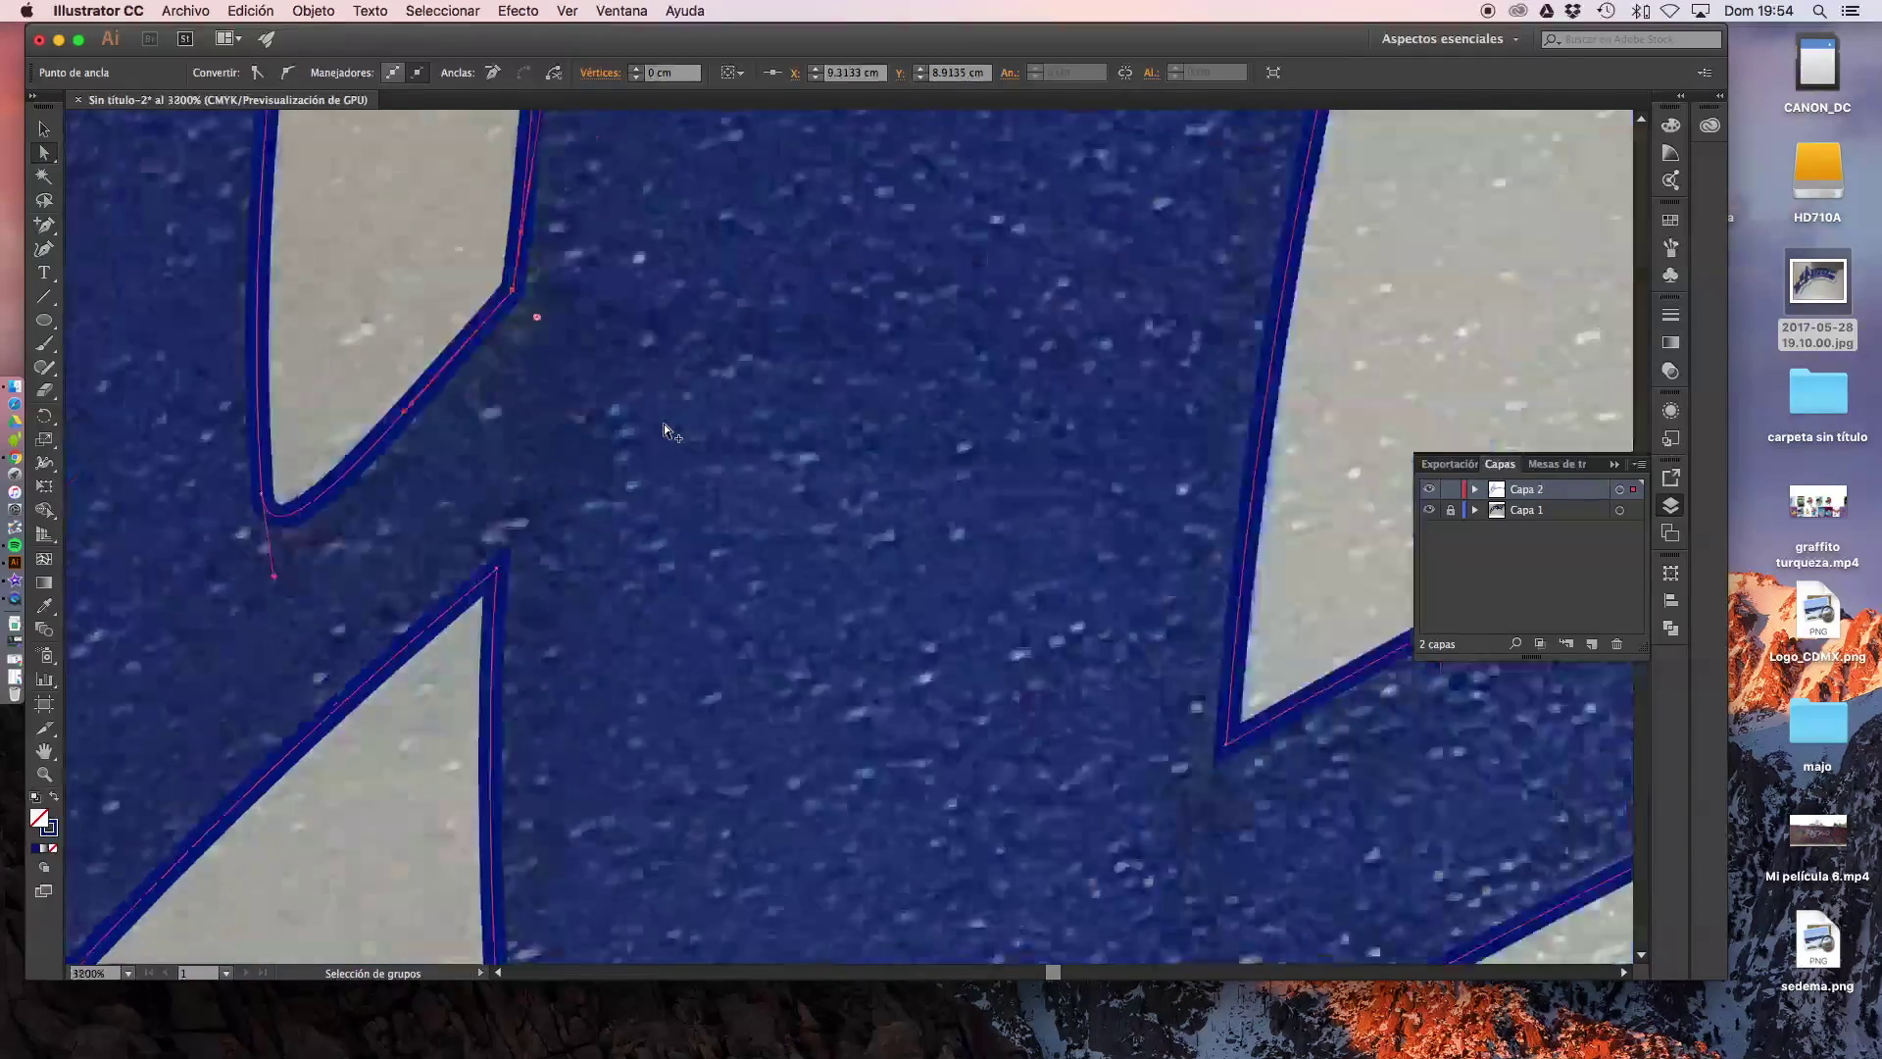
{"action": "scroll", "coordinate": [663, 424], "scroll_direction": "down", "scroll_amount": 2}
{"action": "scroll", "coordinate": [662, 423], "scroll_direction": "down", "scroll_amount": 2}
{"action": "scroll", "coordinate": [662, 423], "scroll_direction": "down", "scroll_amount": 1}
{"action": "scroll", "coordinate": [663, 424], "scroll_direction": "down", "scroll_amount": 1}
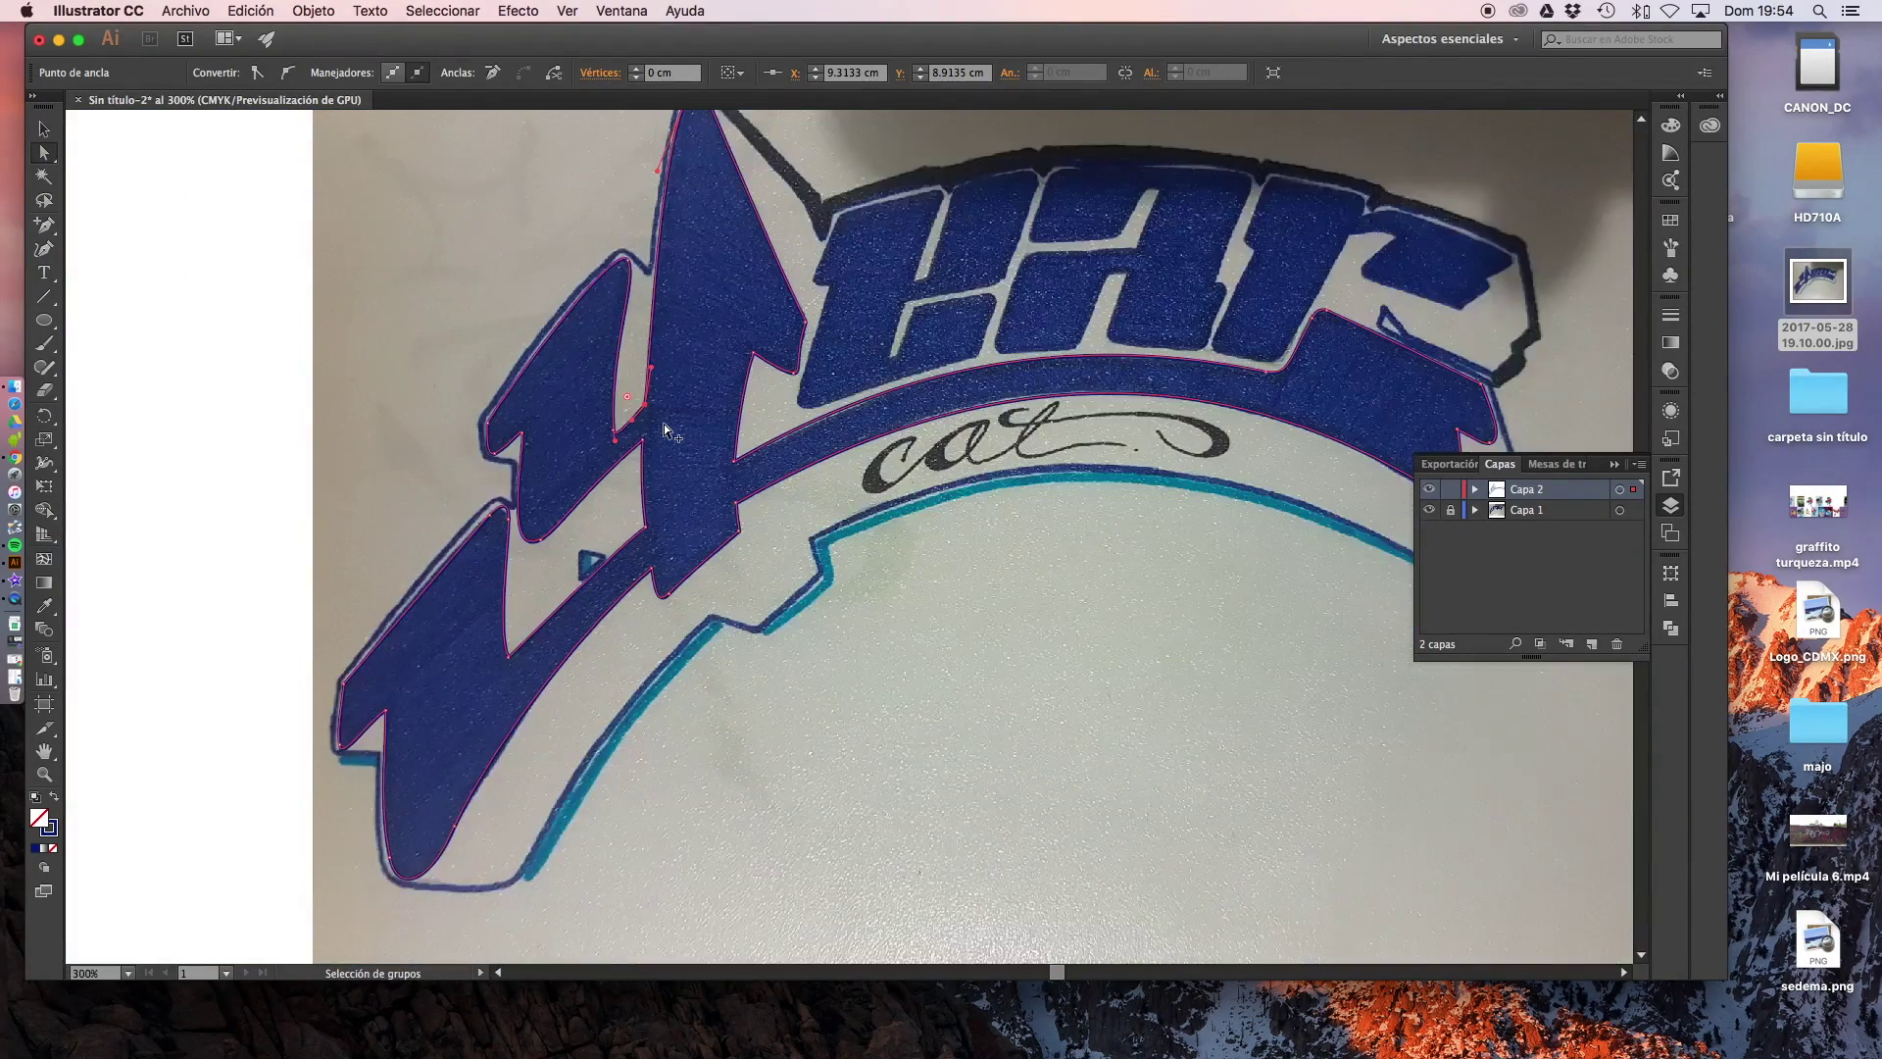
Drag the lower-left diagonal edge anchor's handle so the curve hugs that edge, then deselect
{"action": "scroll", "coordinate": [663, 423], "scroll_direction": "down", "scroll_amount": 1}
{"action": "scroll", "coordinate": [663, 423], "scroll_direction": "right", "scroll_amount": 2}
{"action": "scroll", "coordinate": [662, 423], "scroll_direction": "up", "scroll_amount": 1}
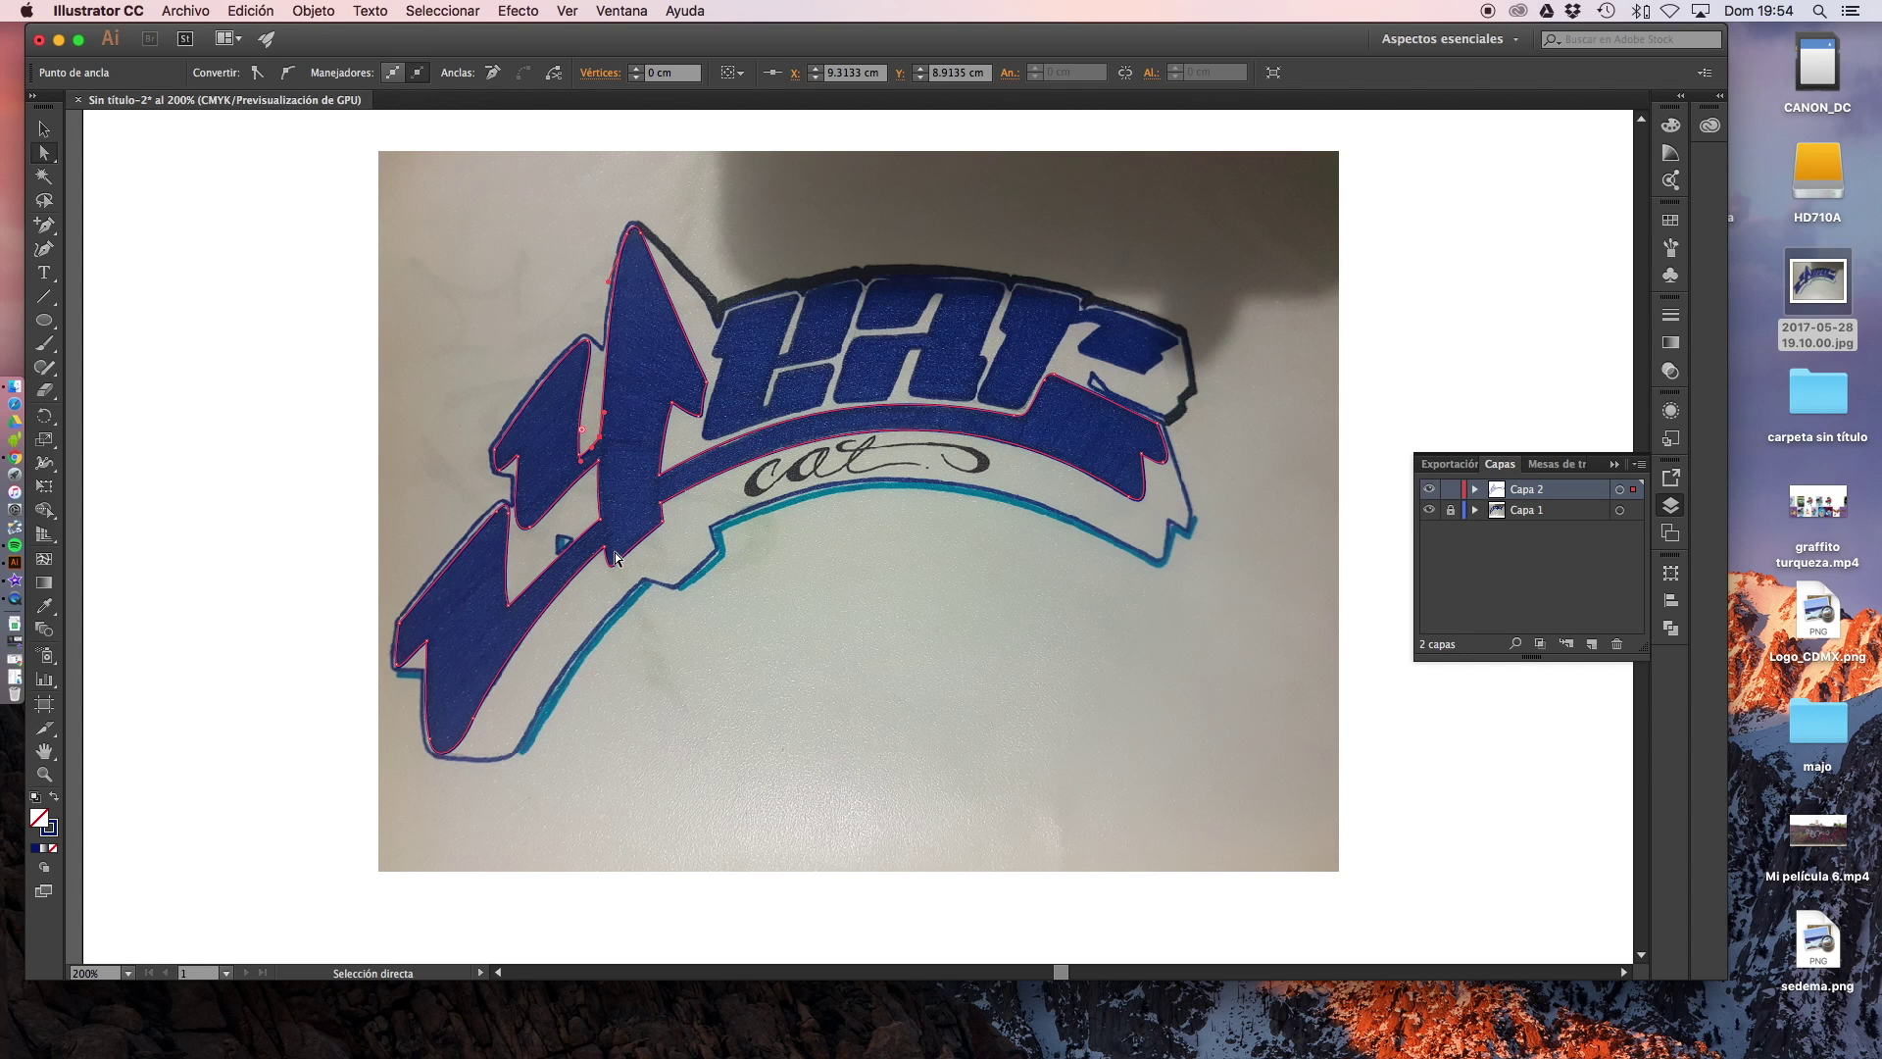
{"action": "scroll", "coordinate": [563, 585], "scroll_direction": "up", "scroll_amount": 3}
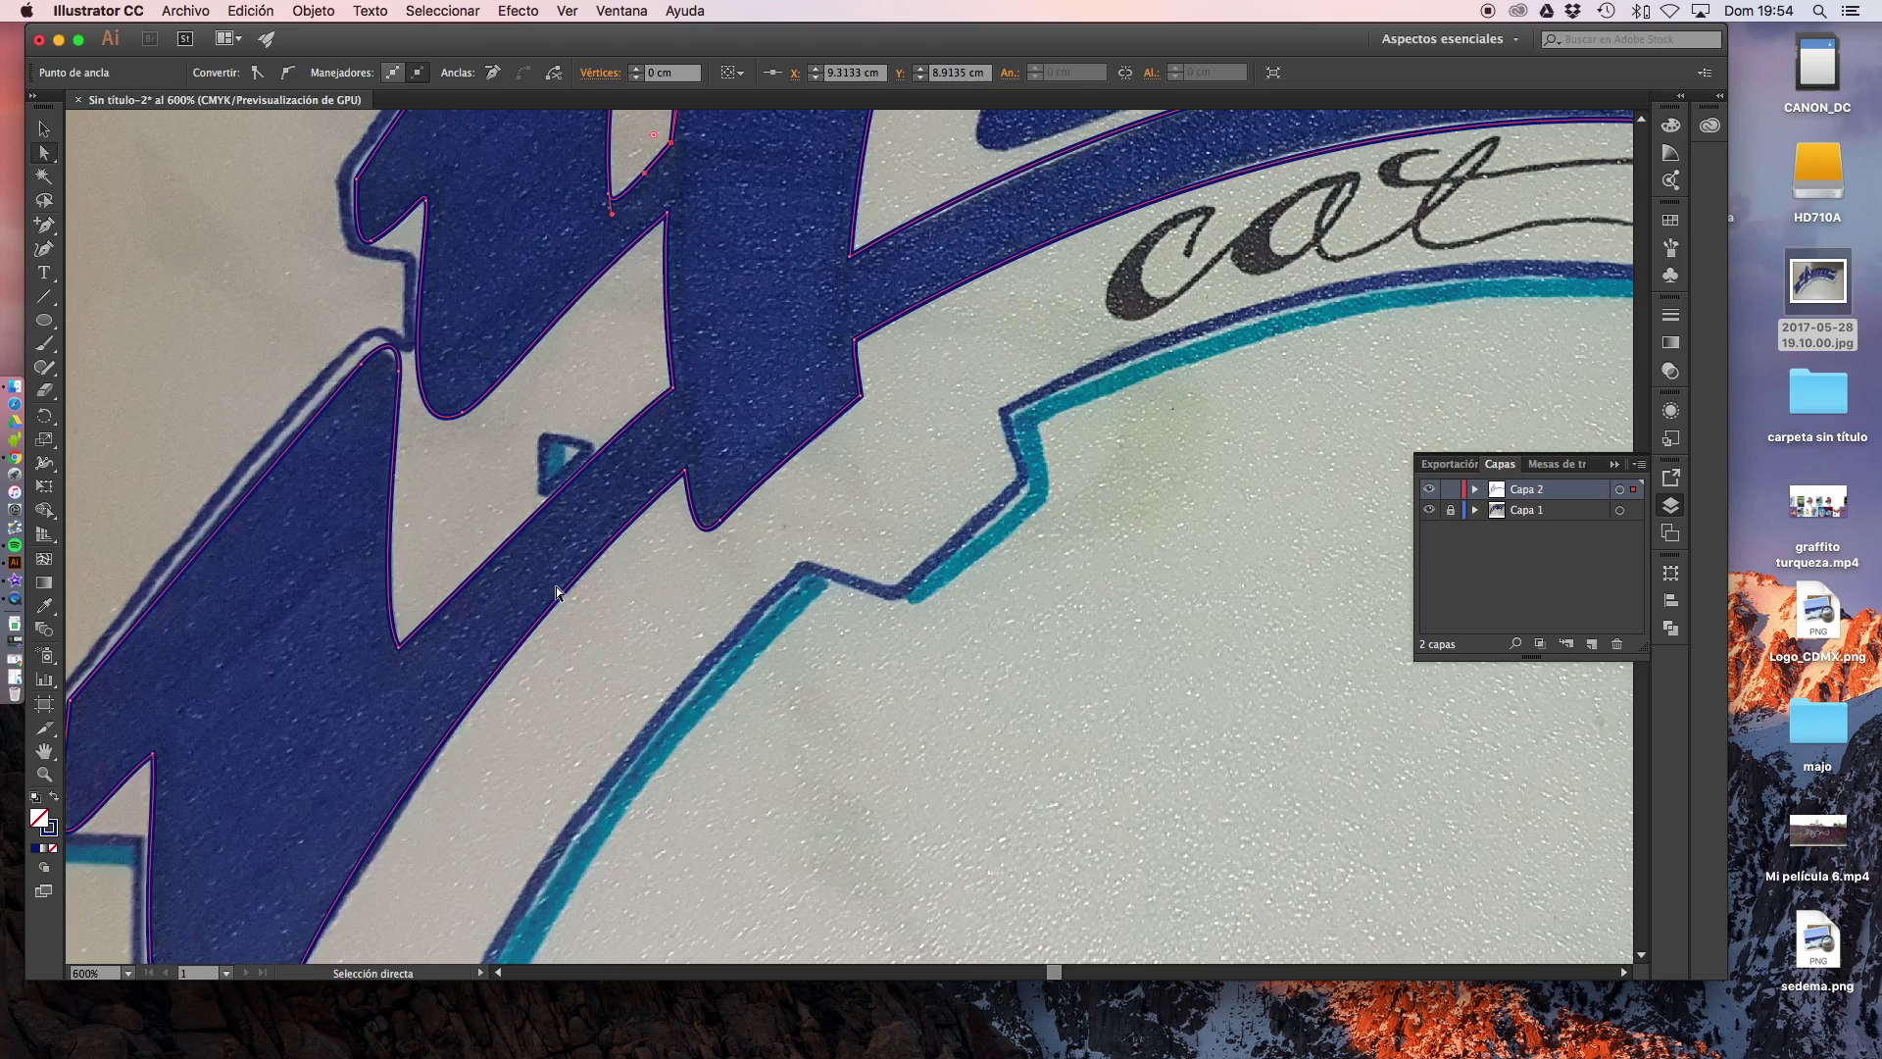
{"action": "scroll", "coordinate": [755, 653], "scroll_direction": "down", "scroll_amount": 2}
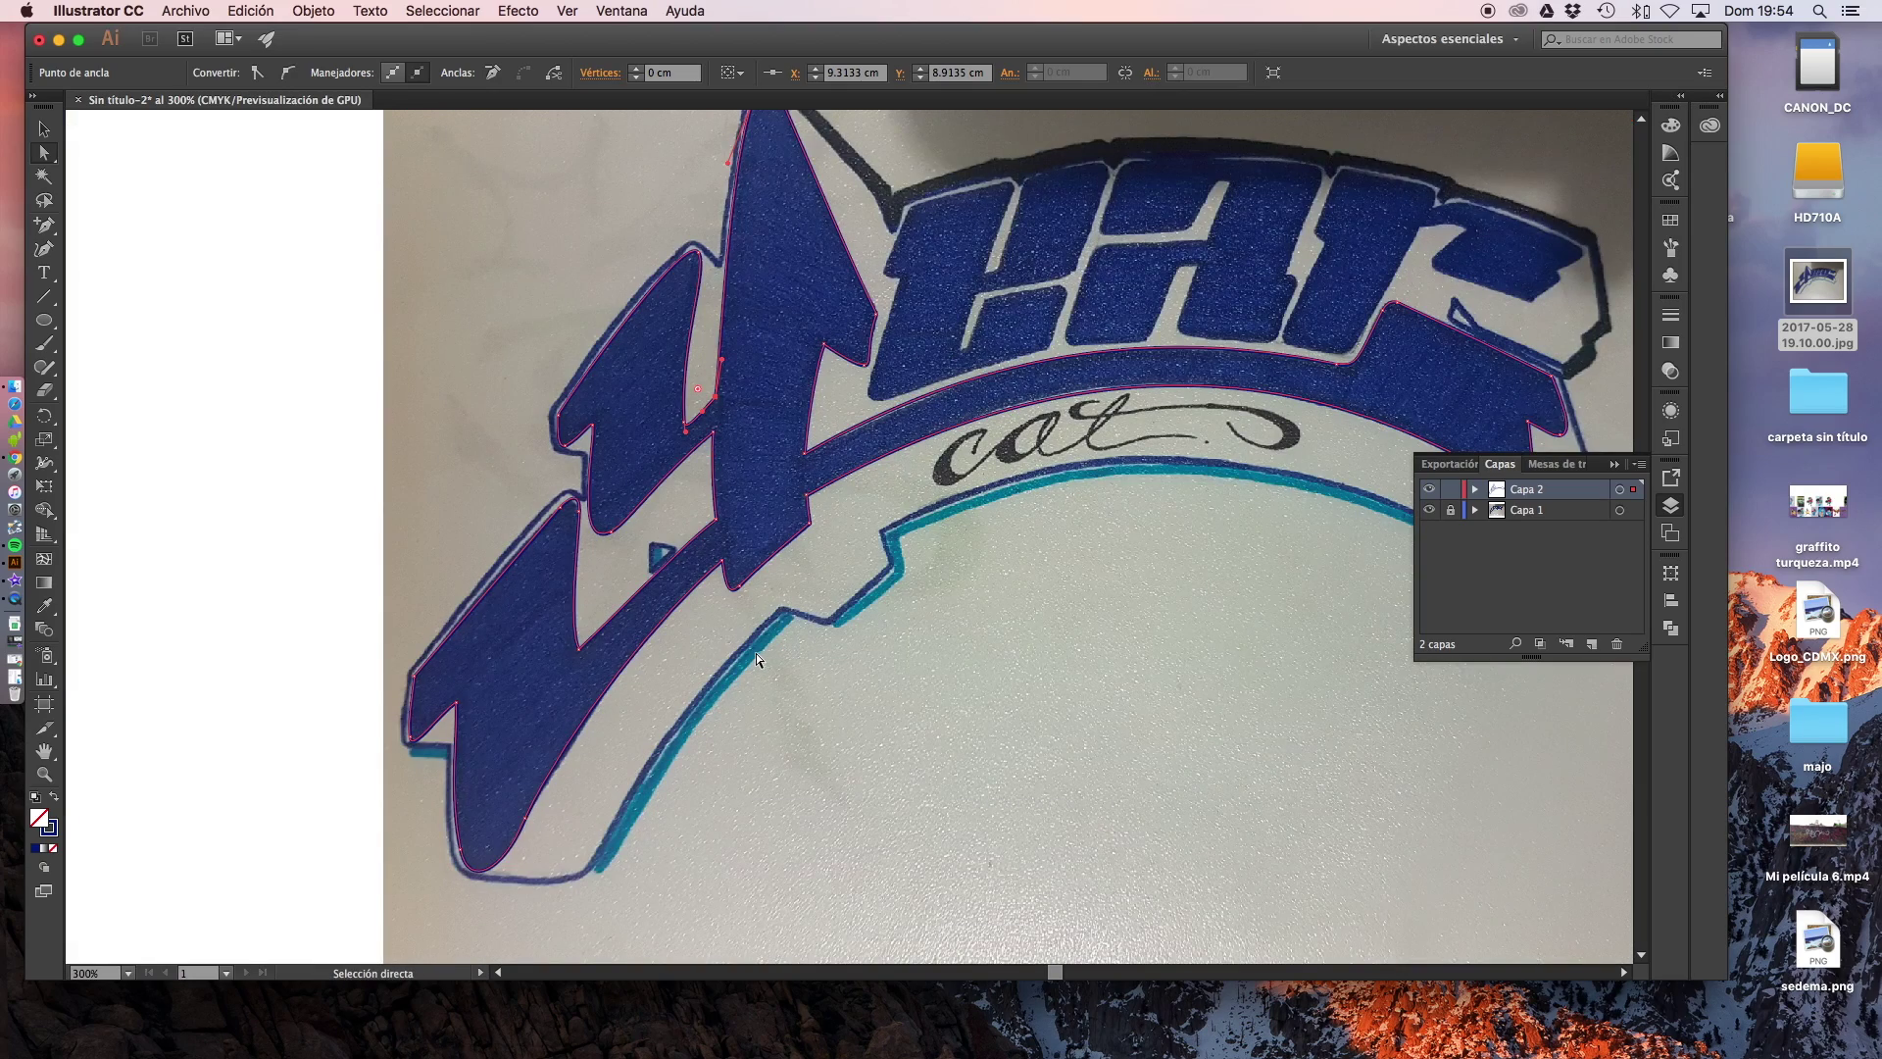
{"action": "scroll", "coordinate": [756, 653], "scroll_direction": "up", "scroll_amount": 1}
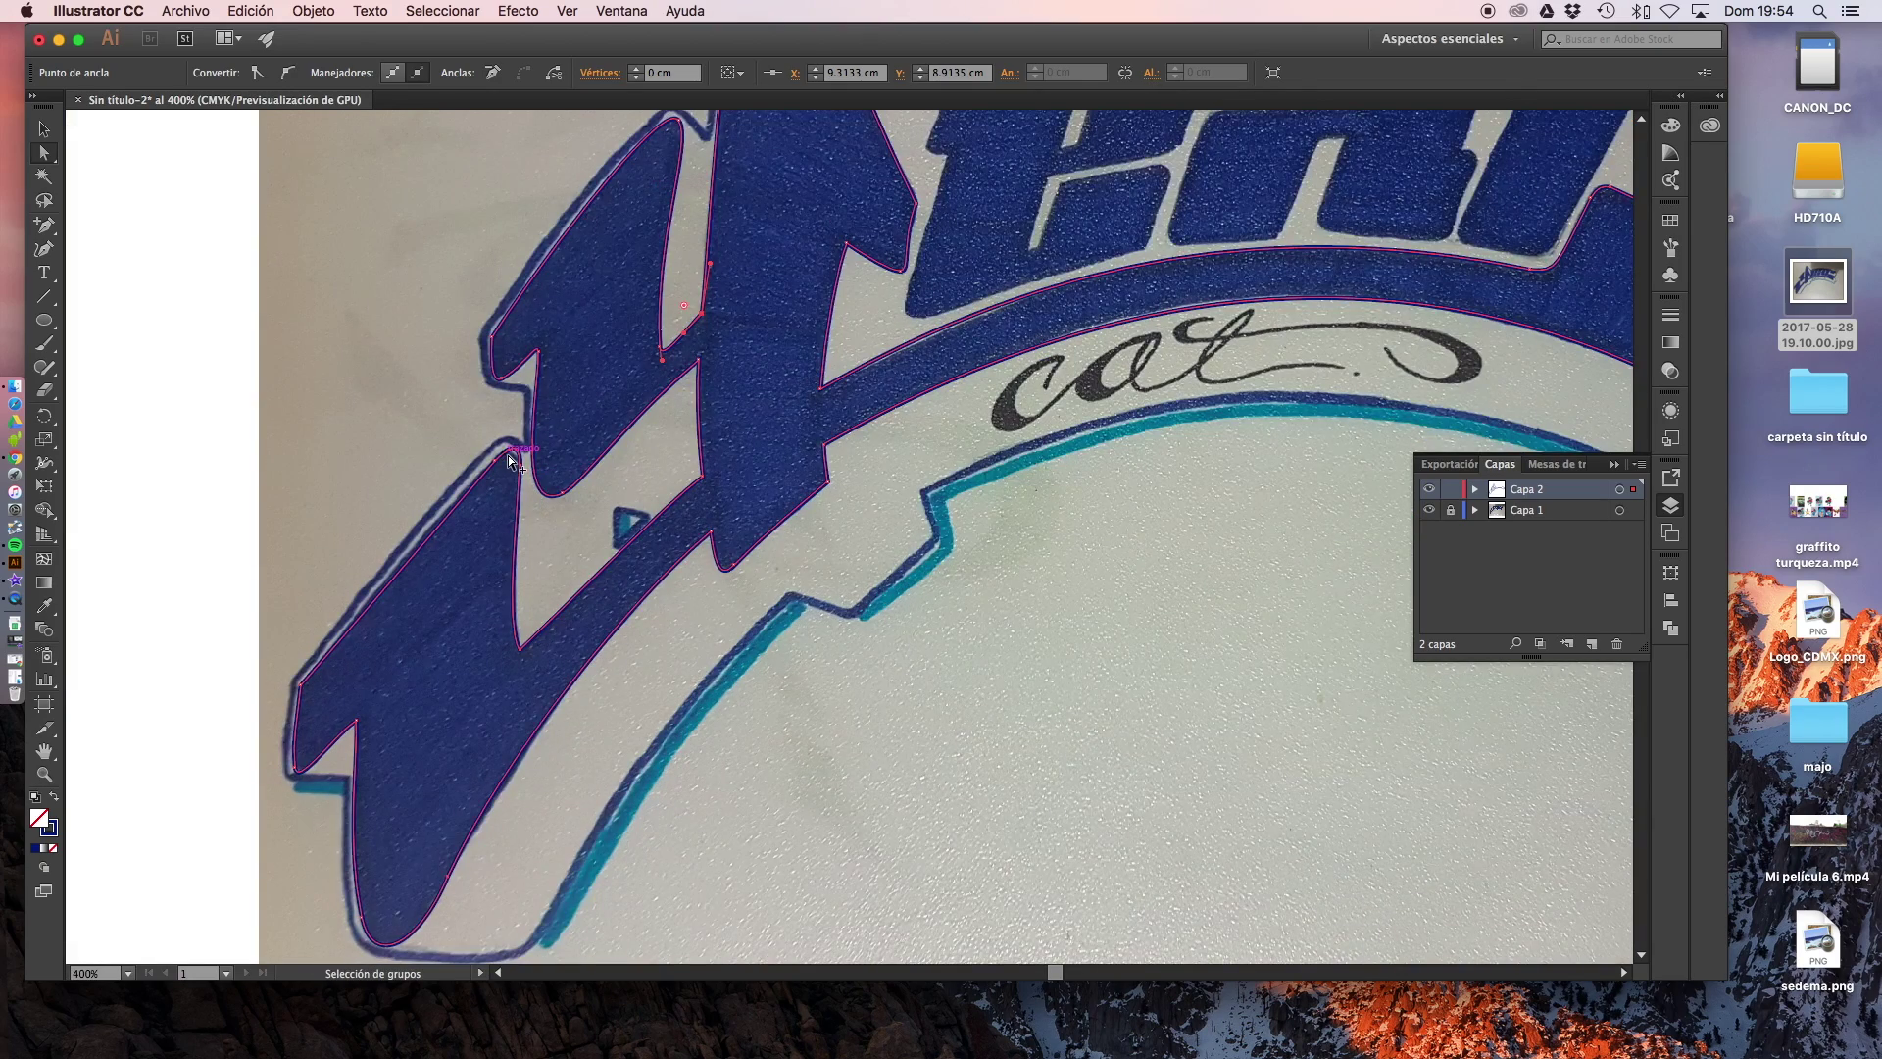
{"action": "scroll", "coordinate": [508, 455], "scroll_direction": "up", "scroll_amount": 2}
{"action": "scroll", "coordinate": [508, 455], "scroll_direction": "up", "scroll_amount": 1}
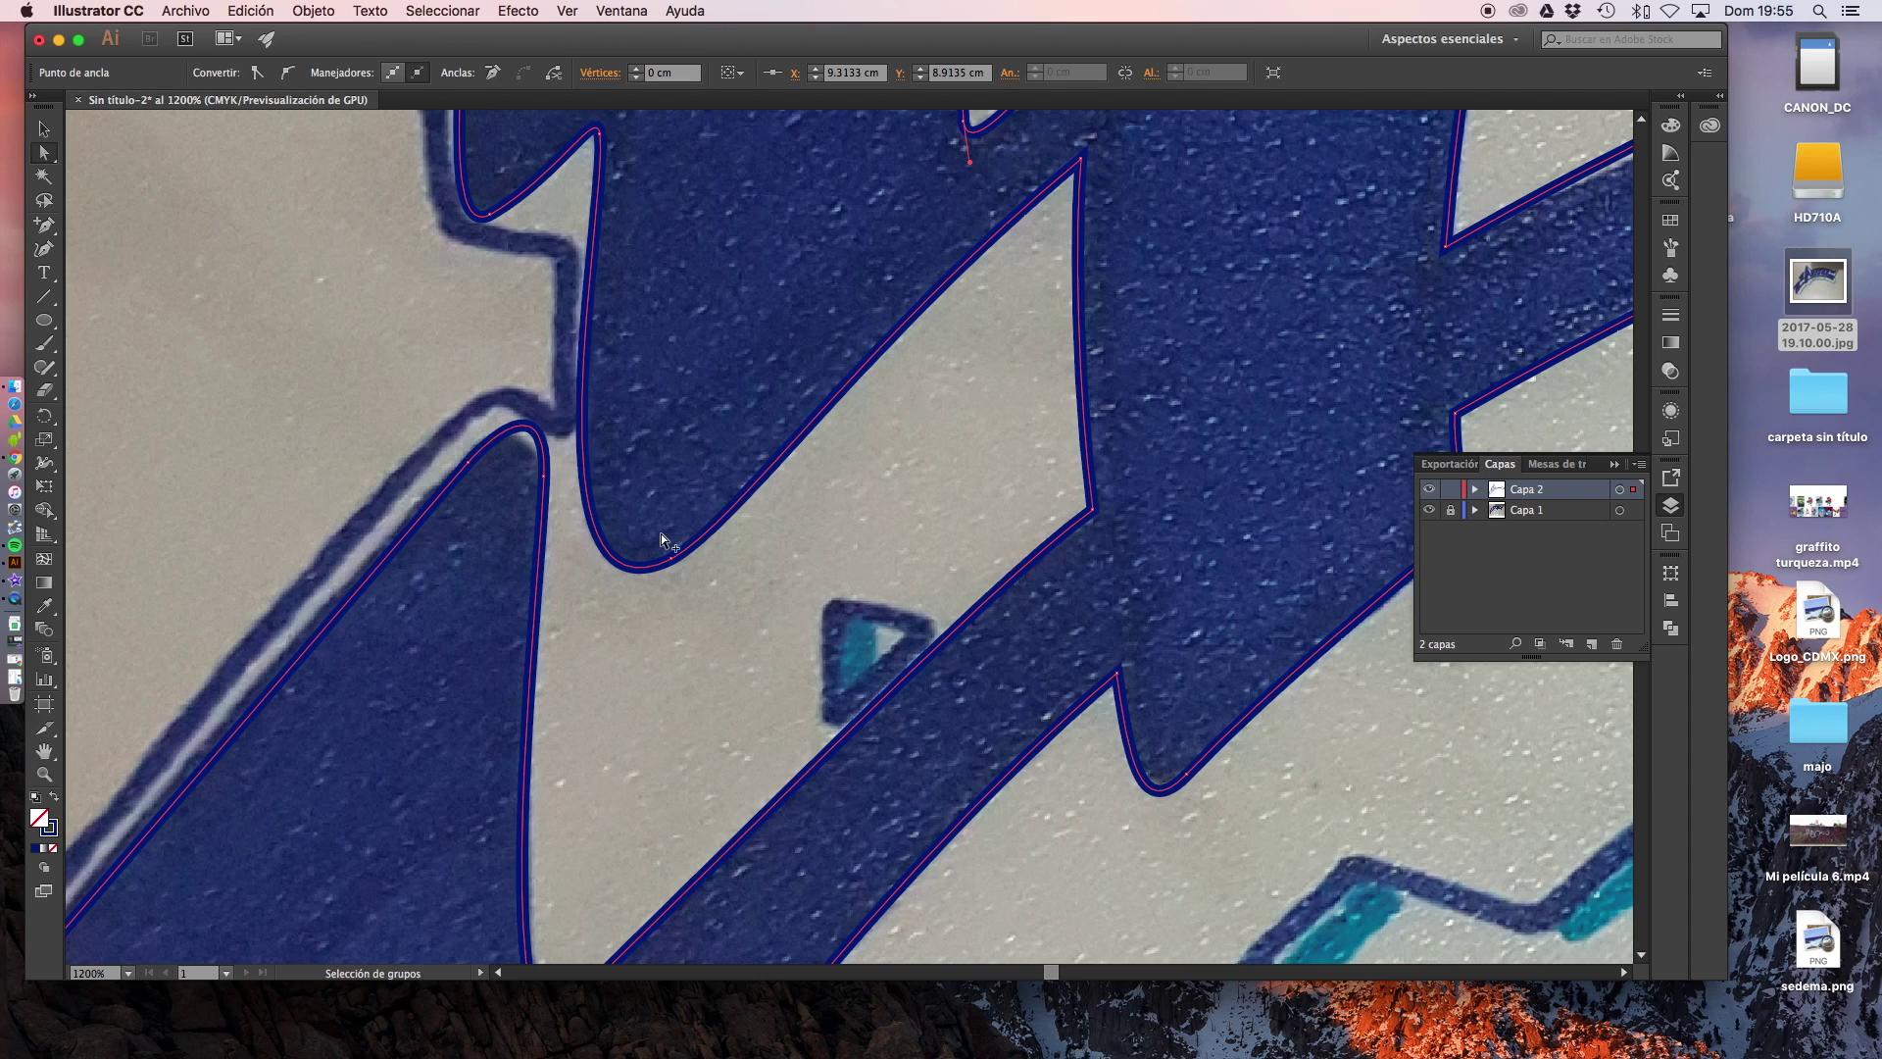
{"action": "scroll", "coordinate": [661, 533], "scroll_direction": "down", "scroll_amount": 1}
{"action": "scroll", "coordinate": [661, 533], "scroll_direction": "down", "scroll_amount": 1}
{"action": "scroll", "coordinate": [661, 534], "scroll_direction": "down", "scroll_amount": 1}
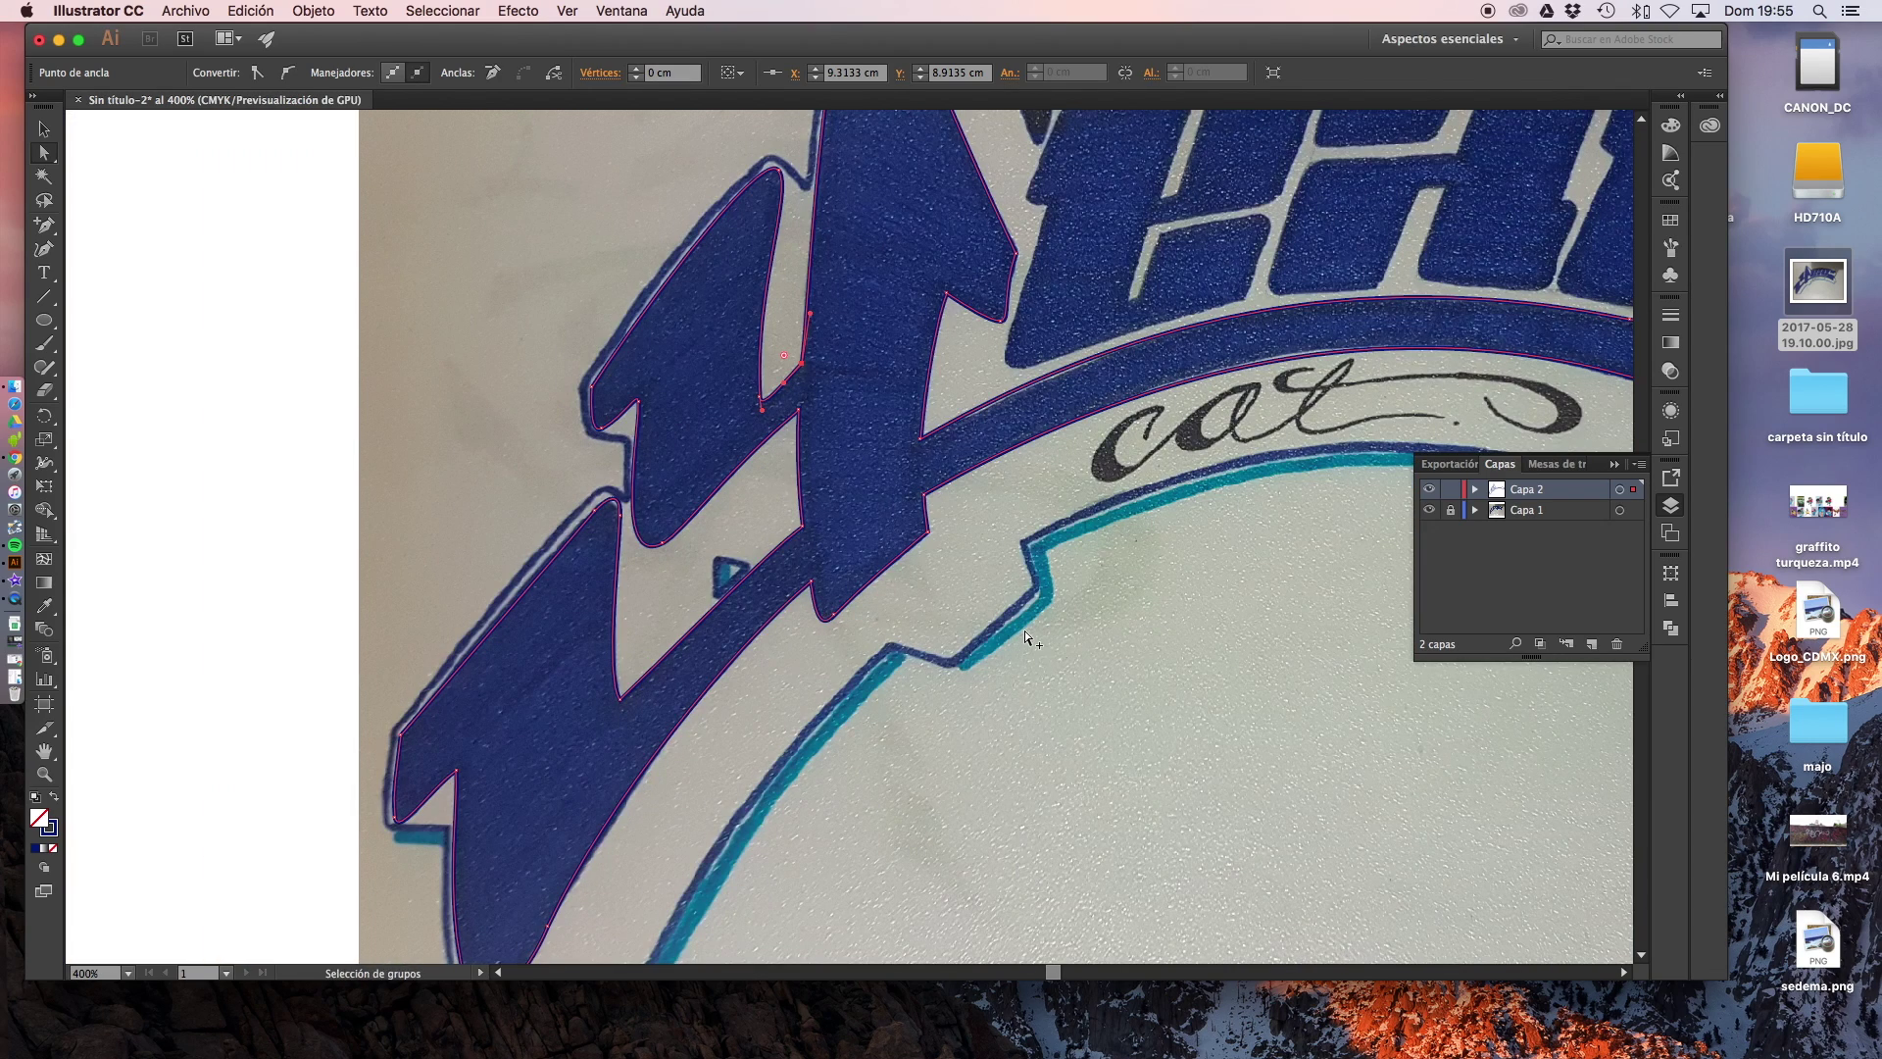
{"action": "scroll", "coordinate": [1025, 631], "scroll_direction": "down", "scroll_amount": 1}
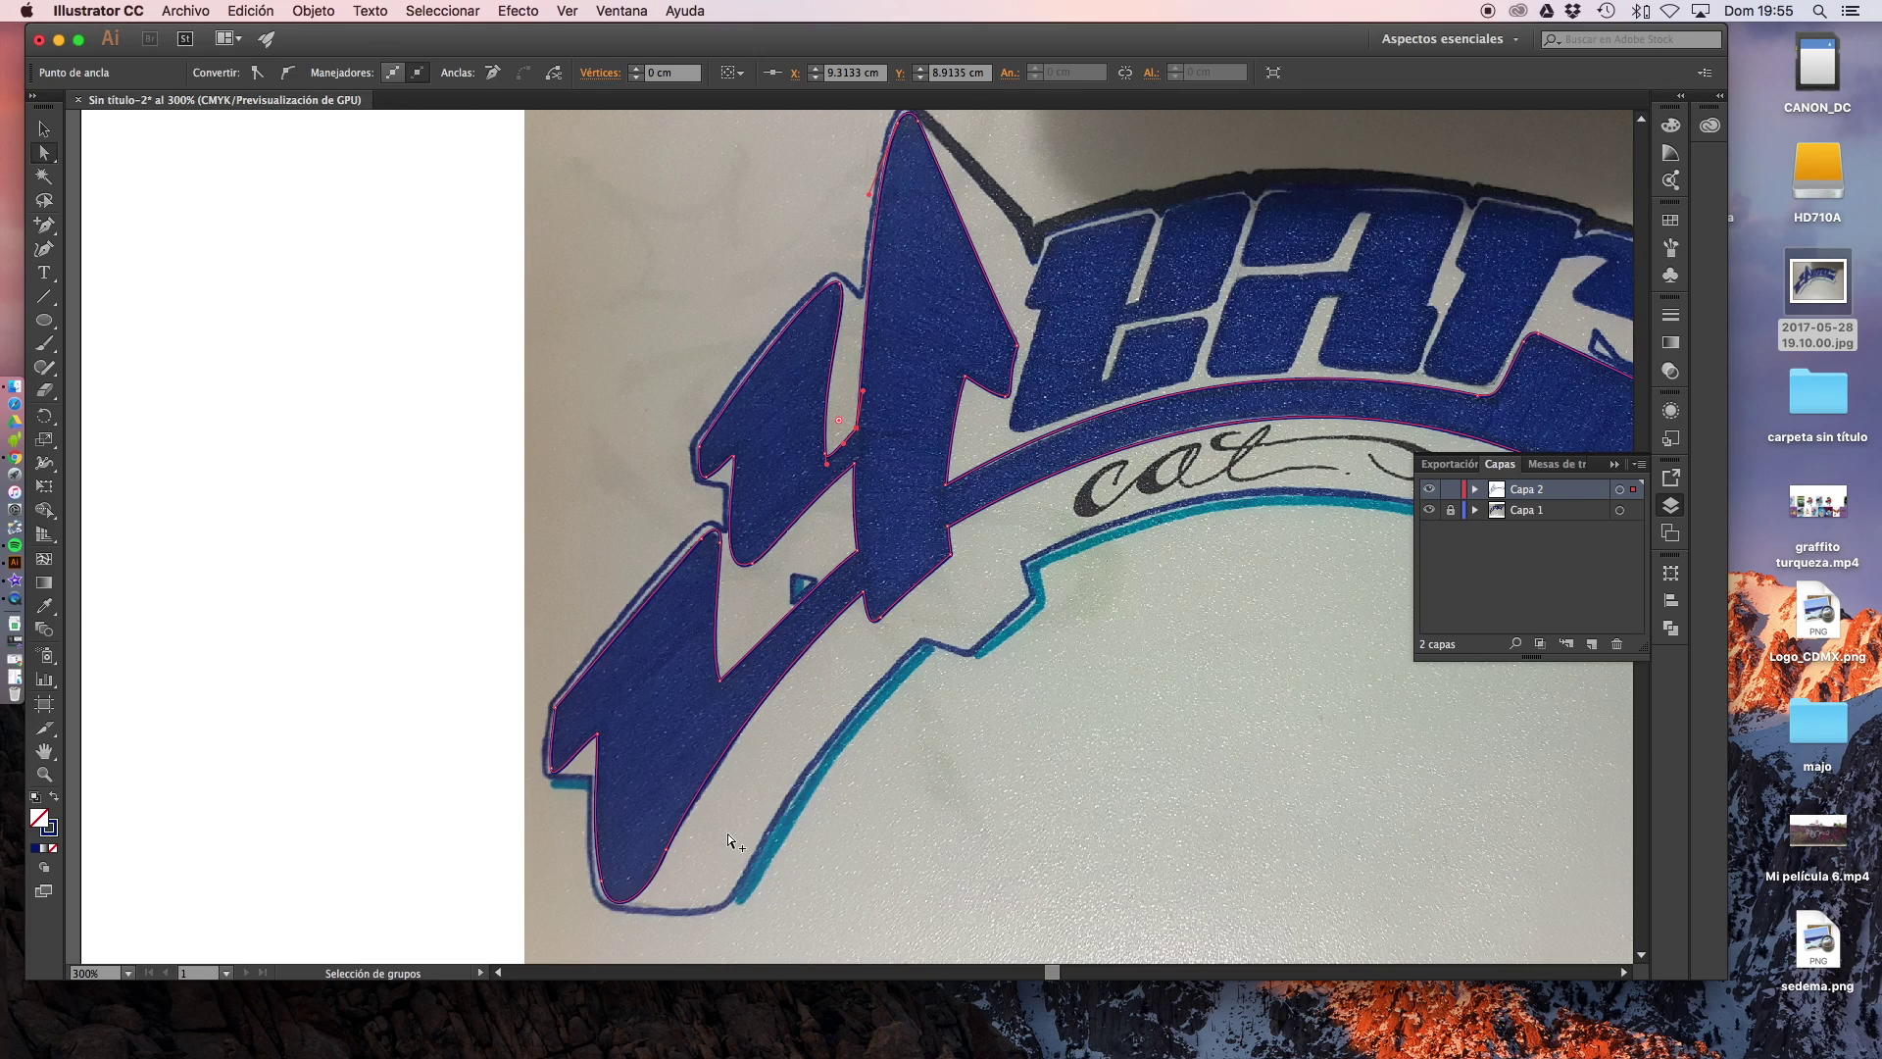
{"action": "scroll", "coordinate": [727, 834], "scroll_direction": "down", "scroll_amount": 4}
{"action": "scroll", "coordinate": [727, 833], "scroll_direction": "up", "scroll_amount": 8}
{"action": "scroll", "coordinate": [715, 829], "scroll_direction": "down", "scroll_amount": 1}
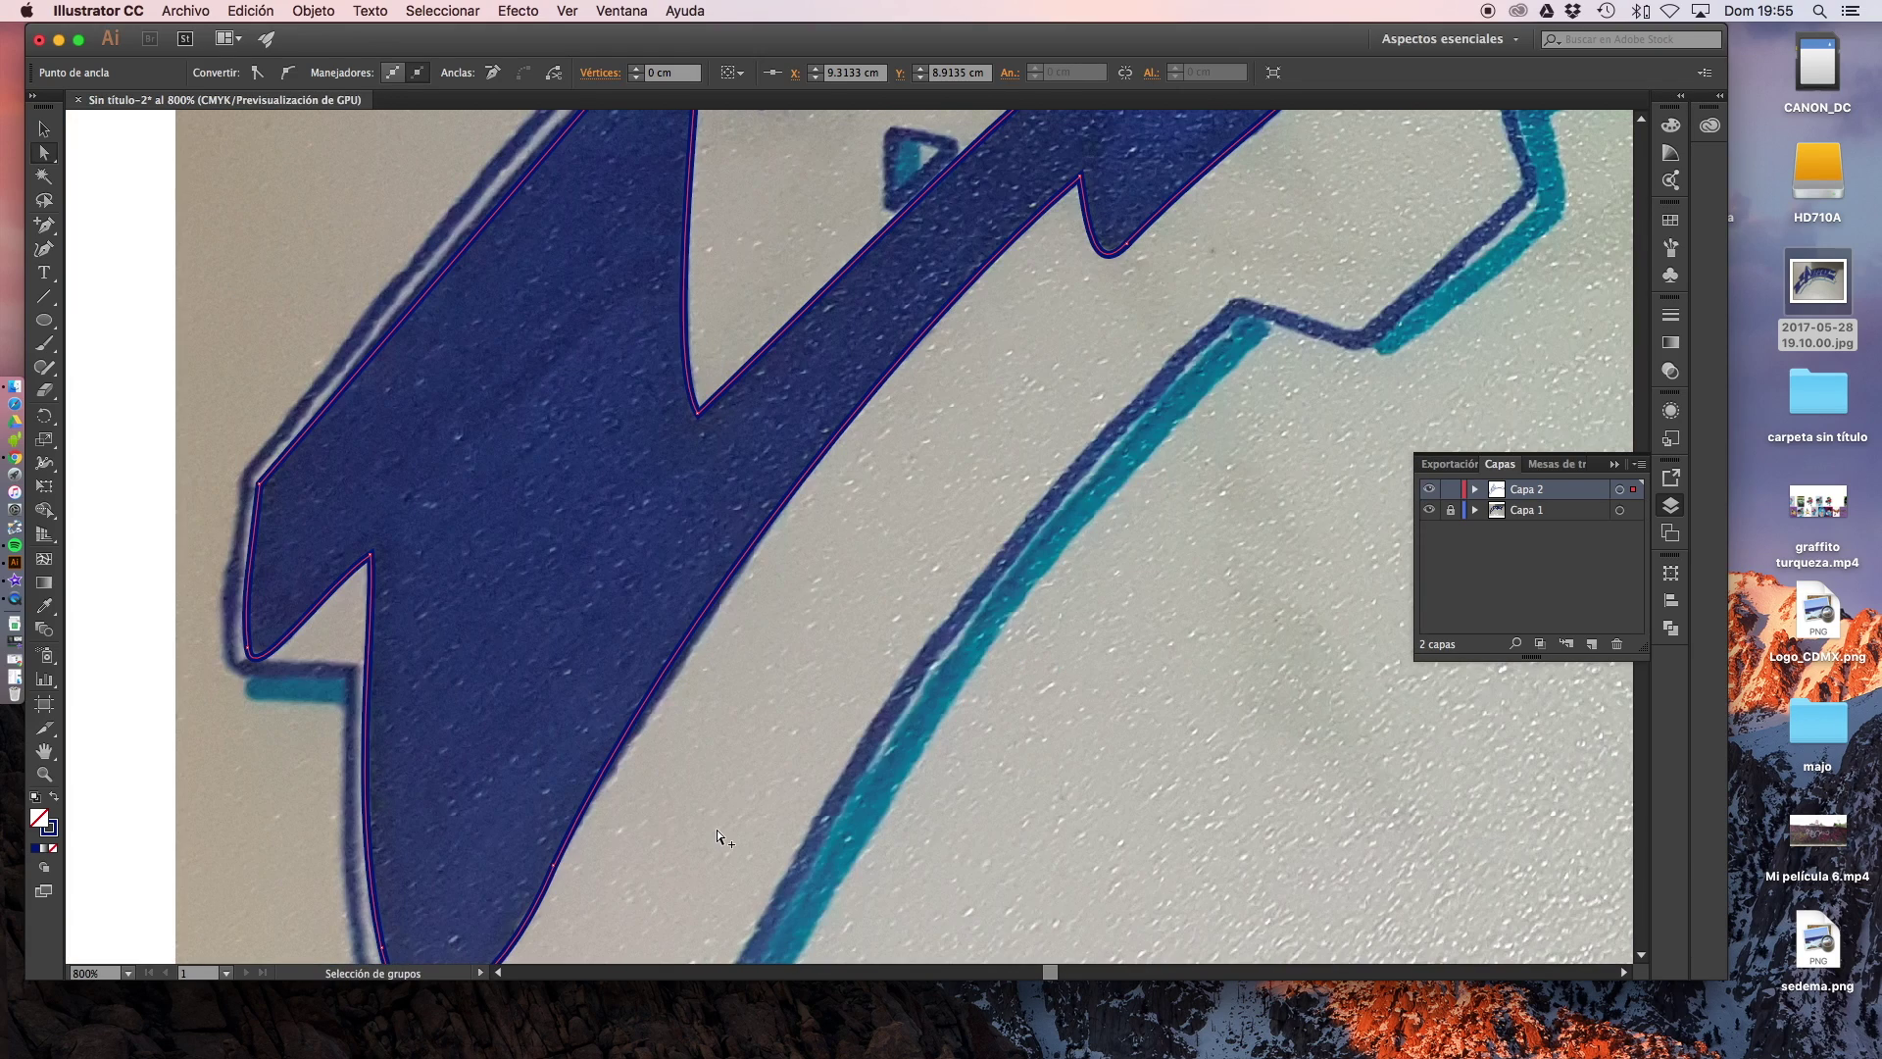
{"action": "scroll", "coordinate": [644, 785], "scroll_direction": "down", "scroll_amount": 1}
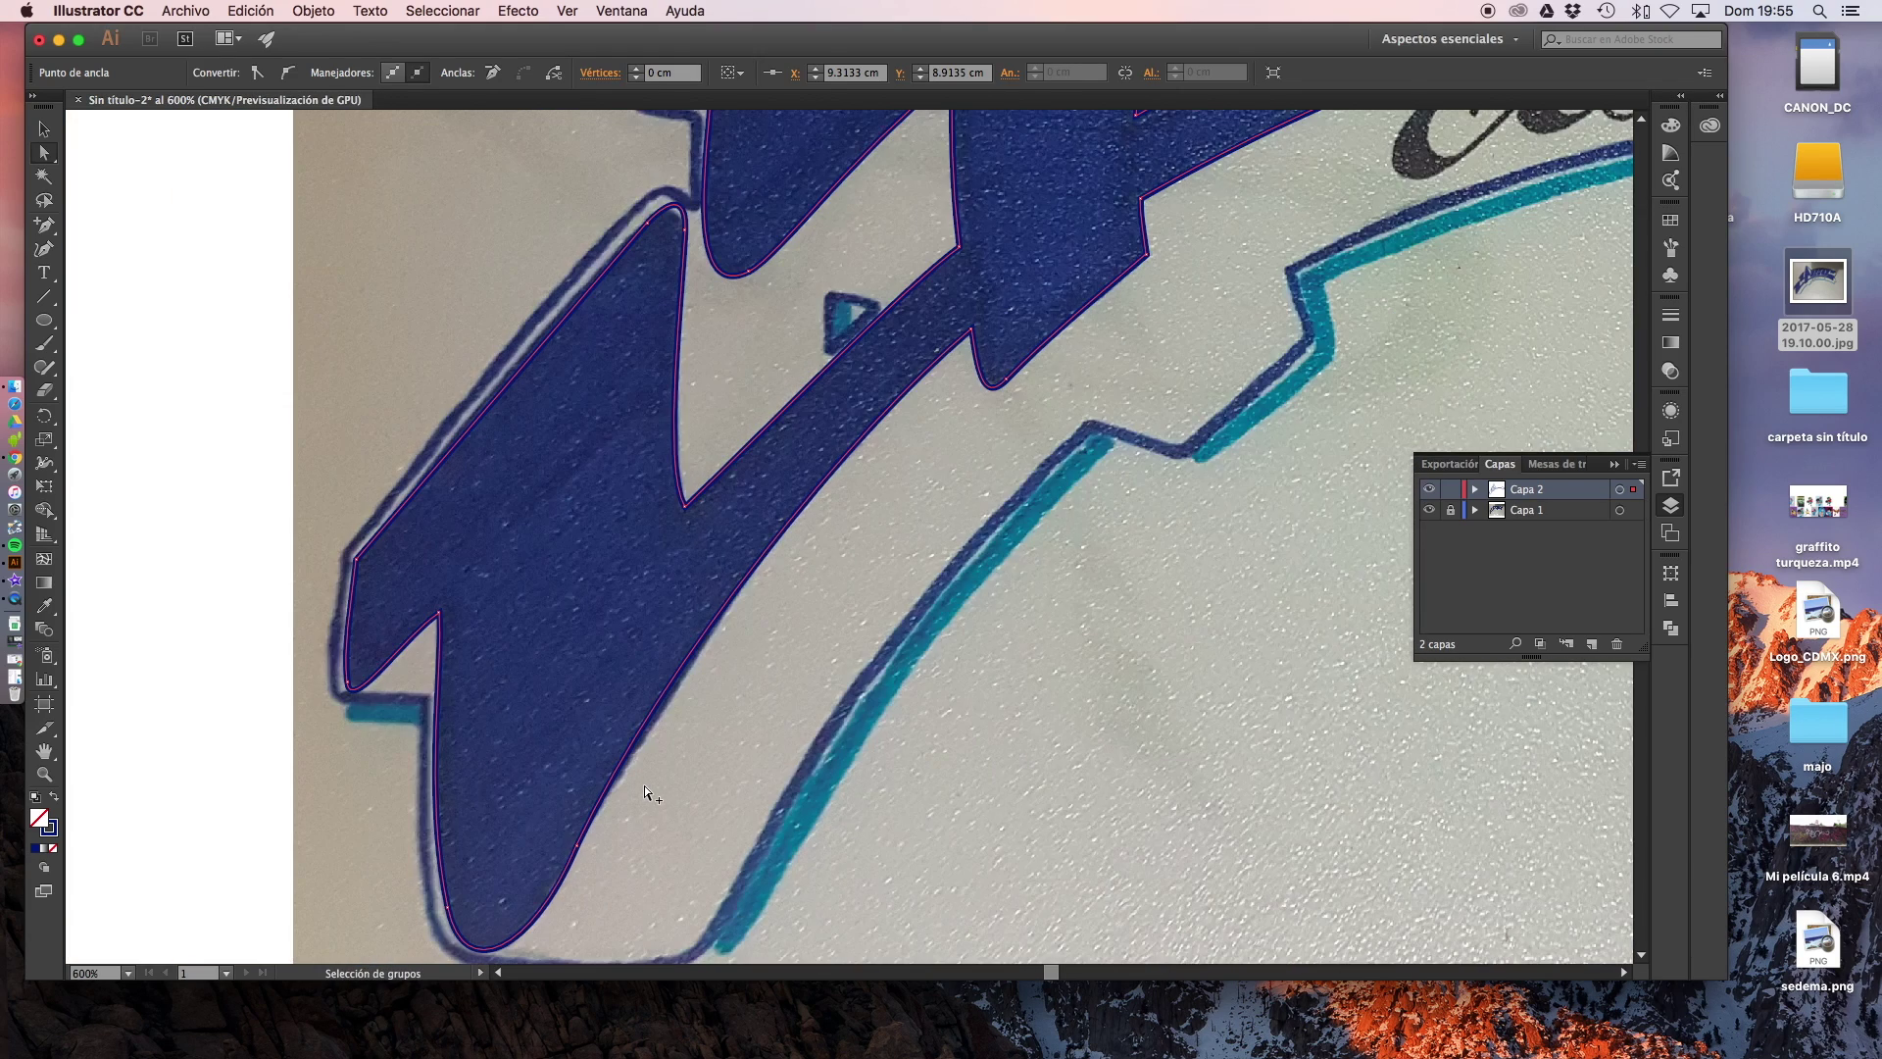
{"action": "left_click", "coordinate": [579, 846]}
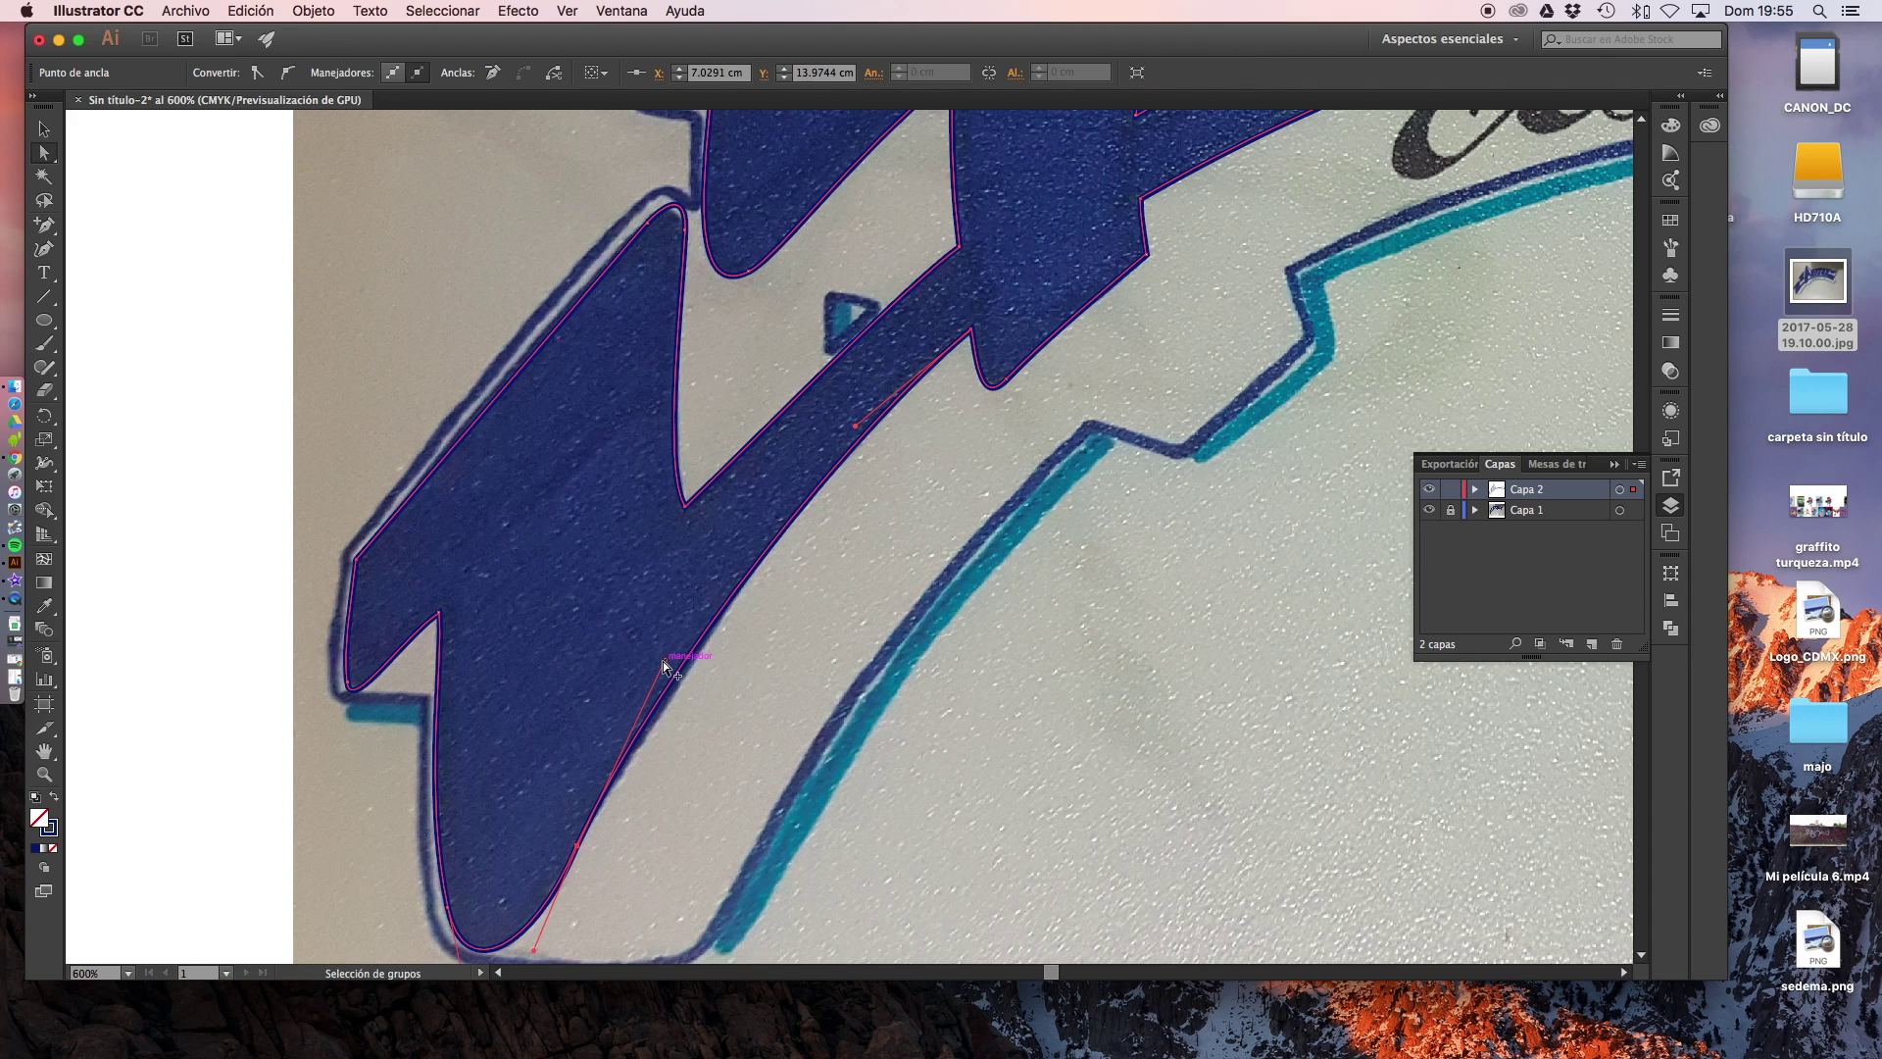
{"action": "left_click_drag", "start_coordinate": [664, 664], "coordinate": [672, 641]}
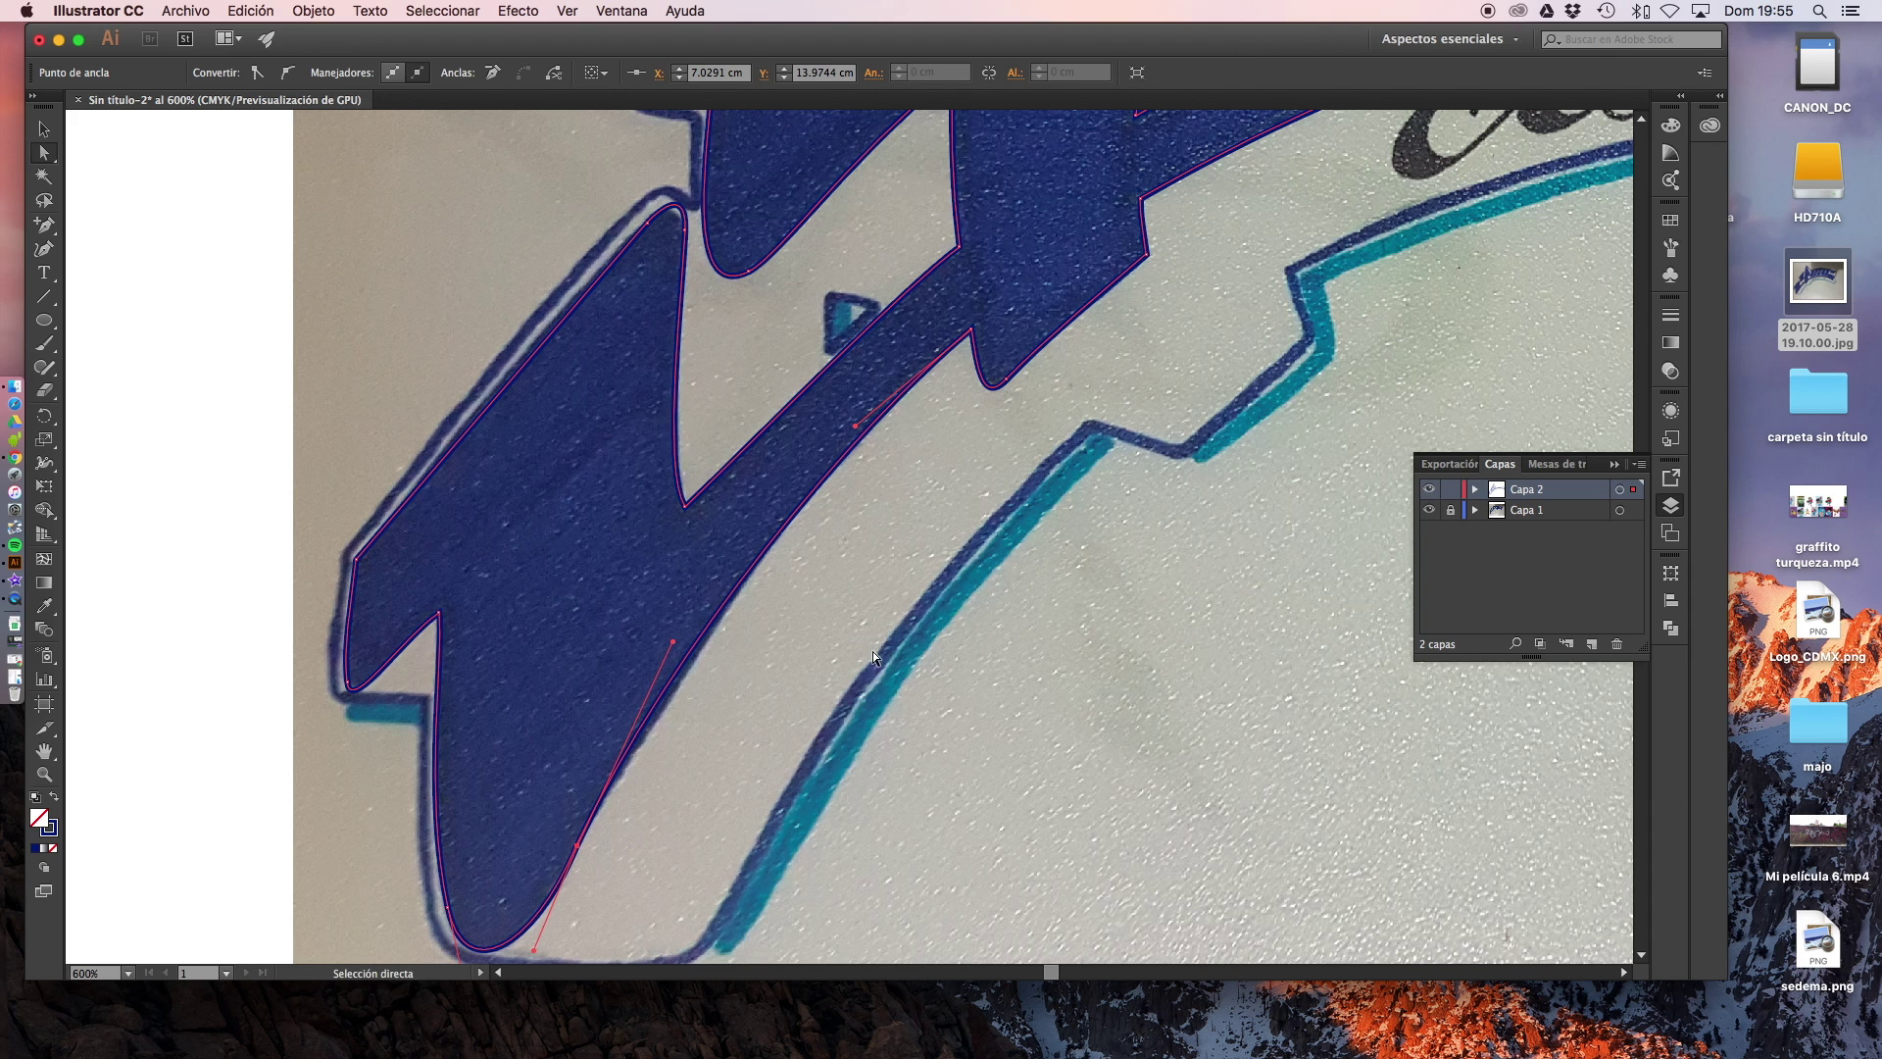
{"action": "left_click", "coordinate": [966, 672]}
{"action": "scroll", "coordinate": [1017, 679], "scroll_direction": "down", "scroll_amount": 1}
{"action": "scroll", "coordinate": [1017, 678], "scroll_direction": "right", "scroll_amount": 2}
{"action": "scroll", "coordinate": [1017, 678], "scroll_direction": "up", "scroll_amount": 2}
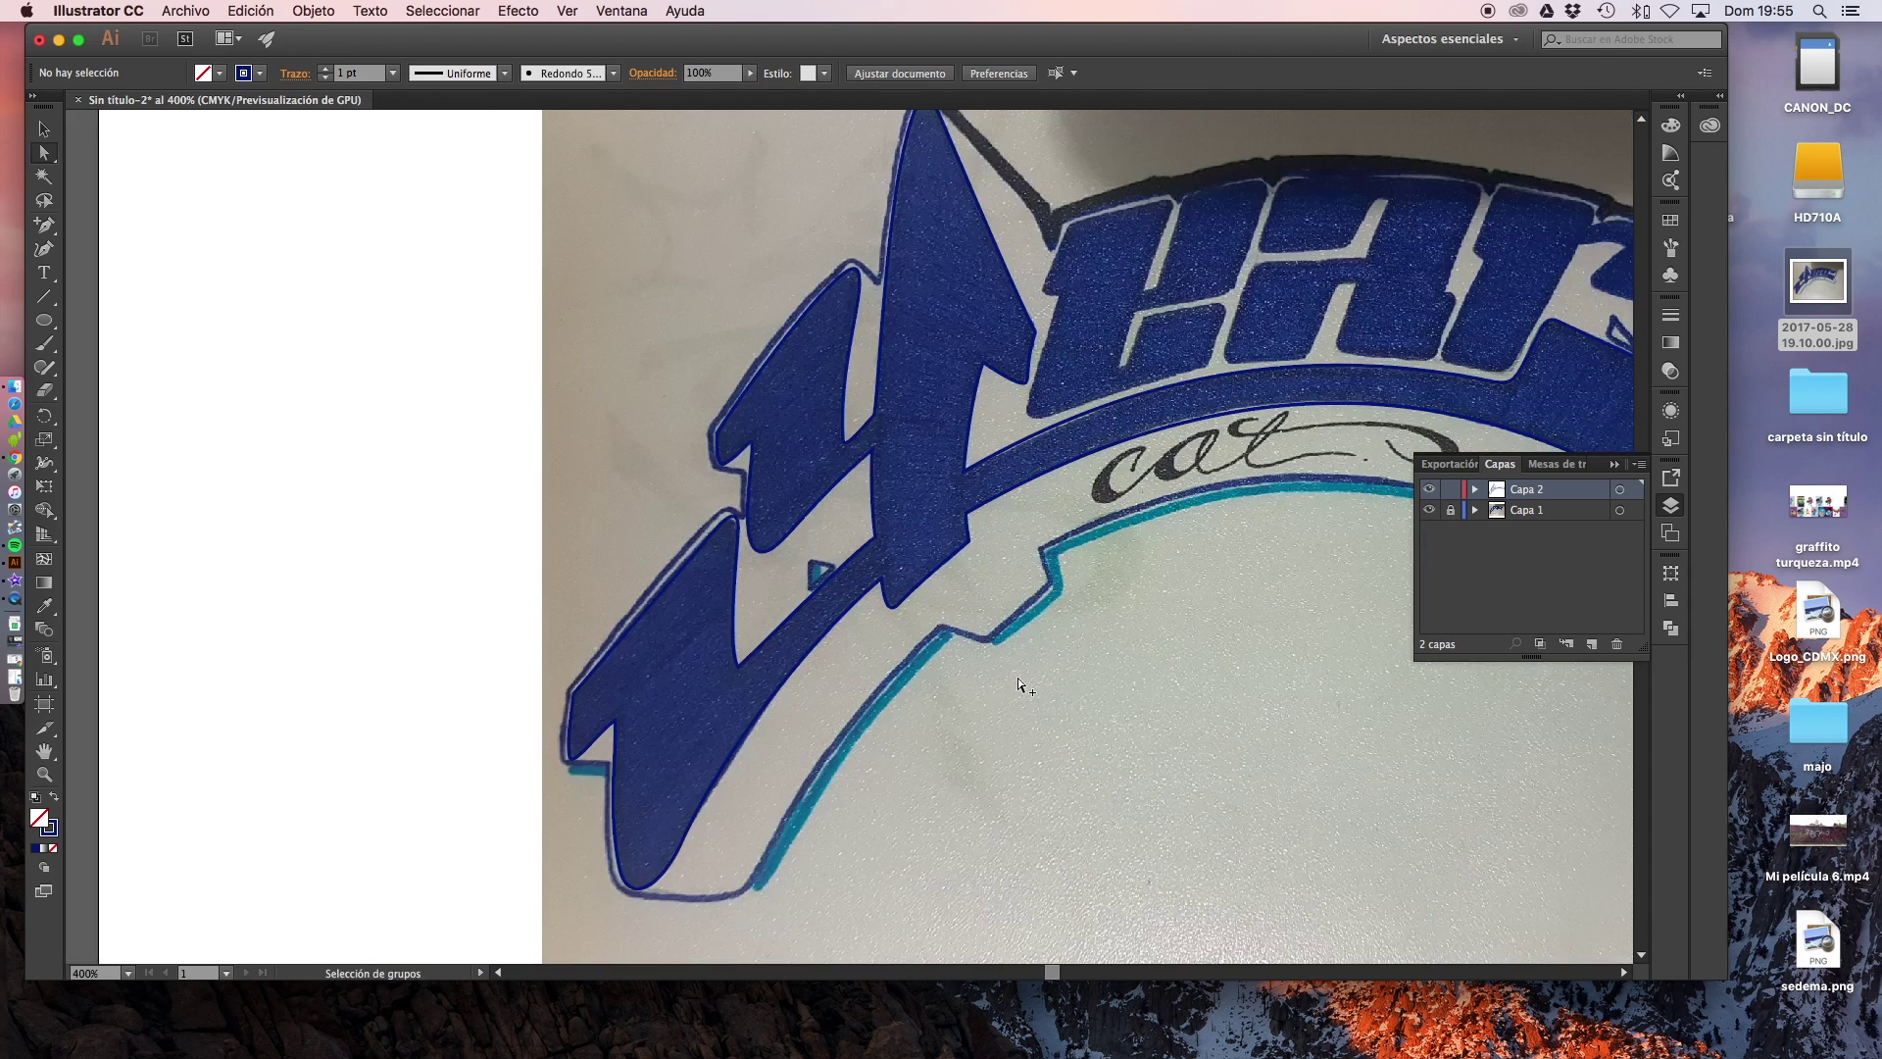
{"action": "scroll", "coordinate": [1018, 678], "scroll_direction": "down", "scroll_amount": 3}
{"action": "scroll", "coordinate": [1017, 678], "scroll_direction": "right", "scroll_amount": 2}
{"action": "scroll", "coordinate": [1017, 679], "scroll_direction": "up", "scroll_amount": 1}
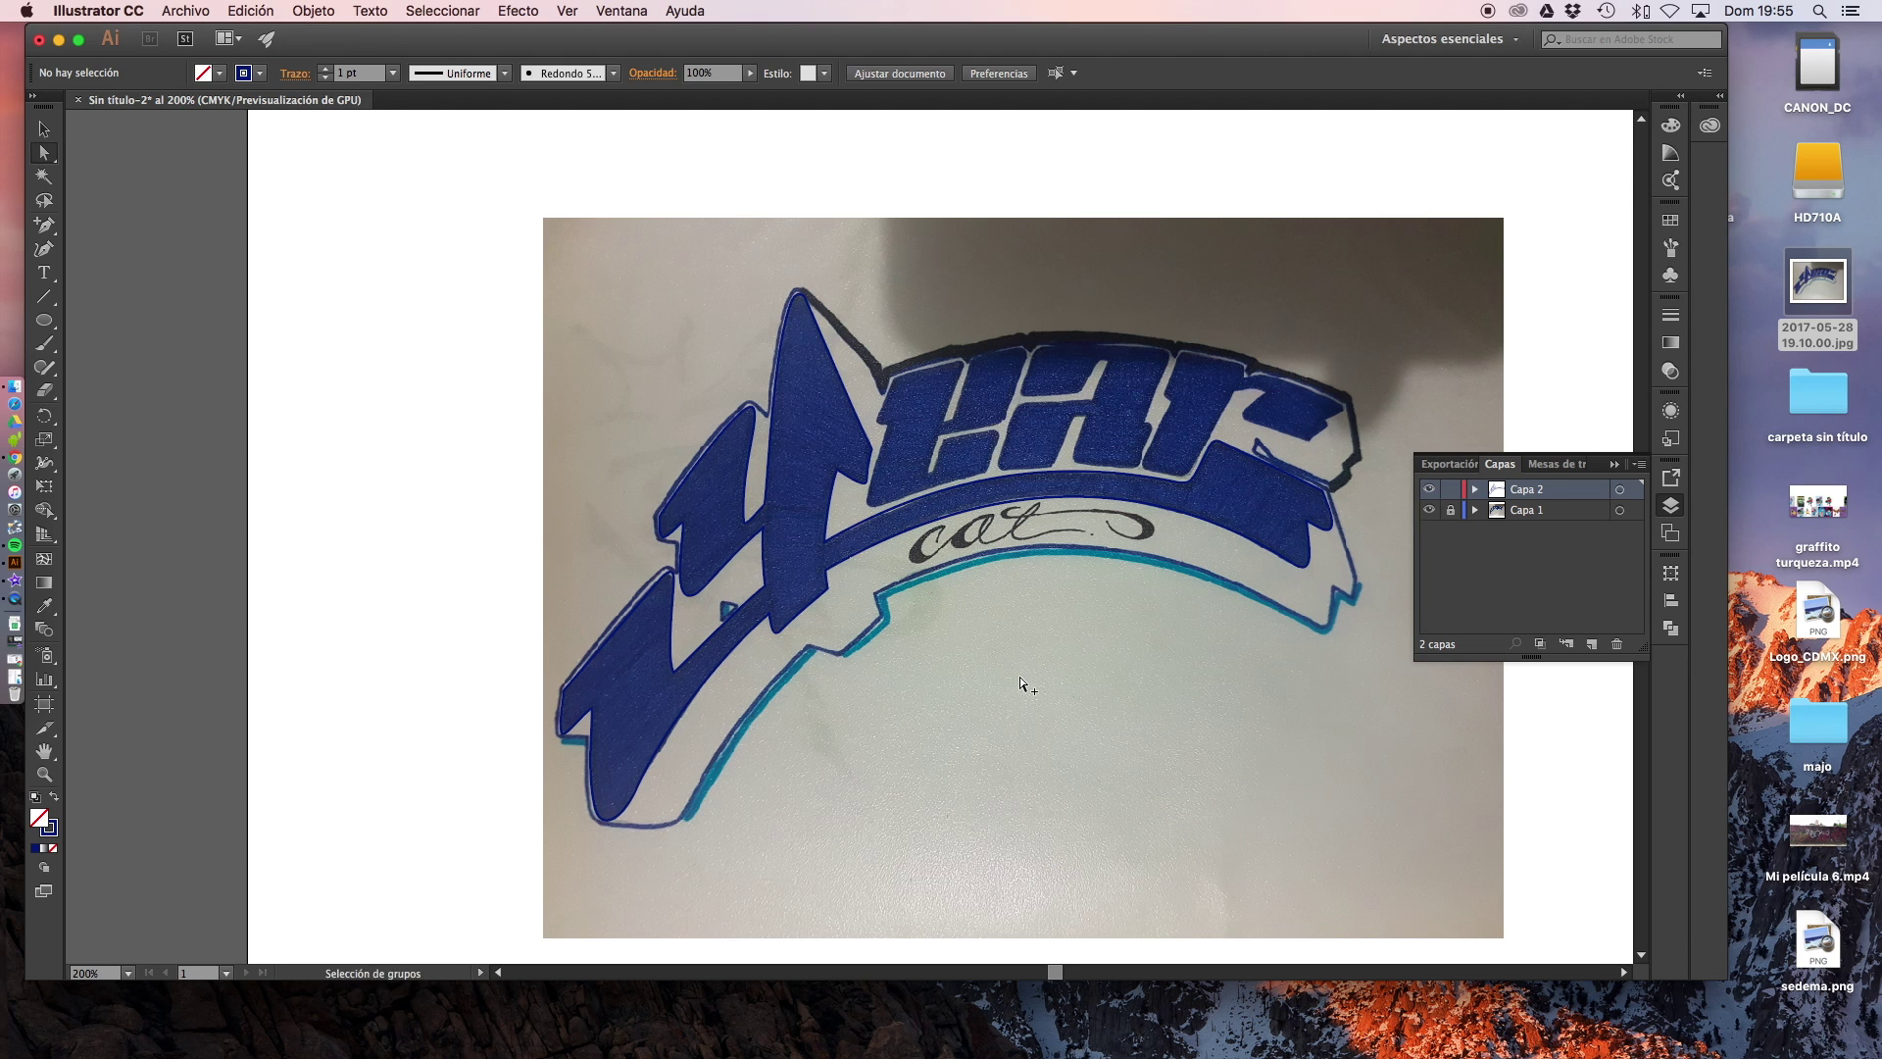
Reselect the traced outline path above the 'cat' script and make its Stroke swatch active
{"action": "left_click", "coordinate": [903, 533]}
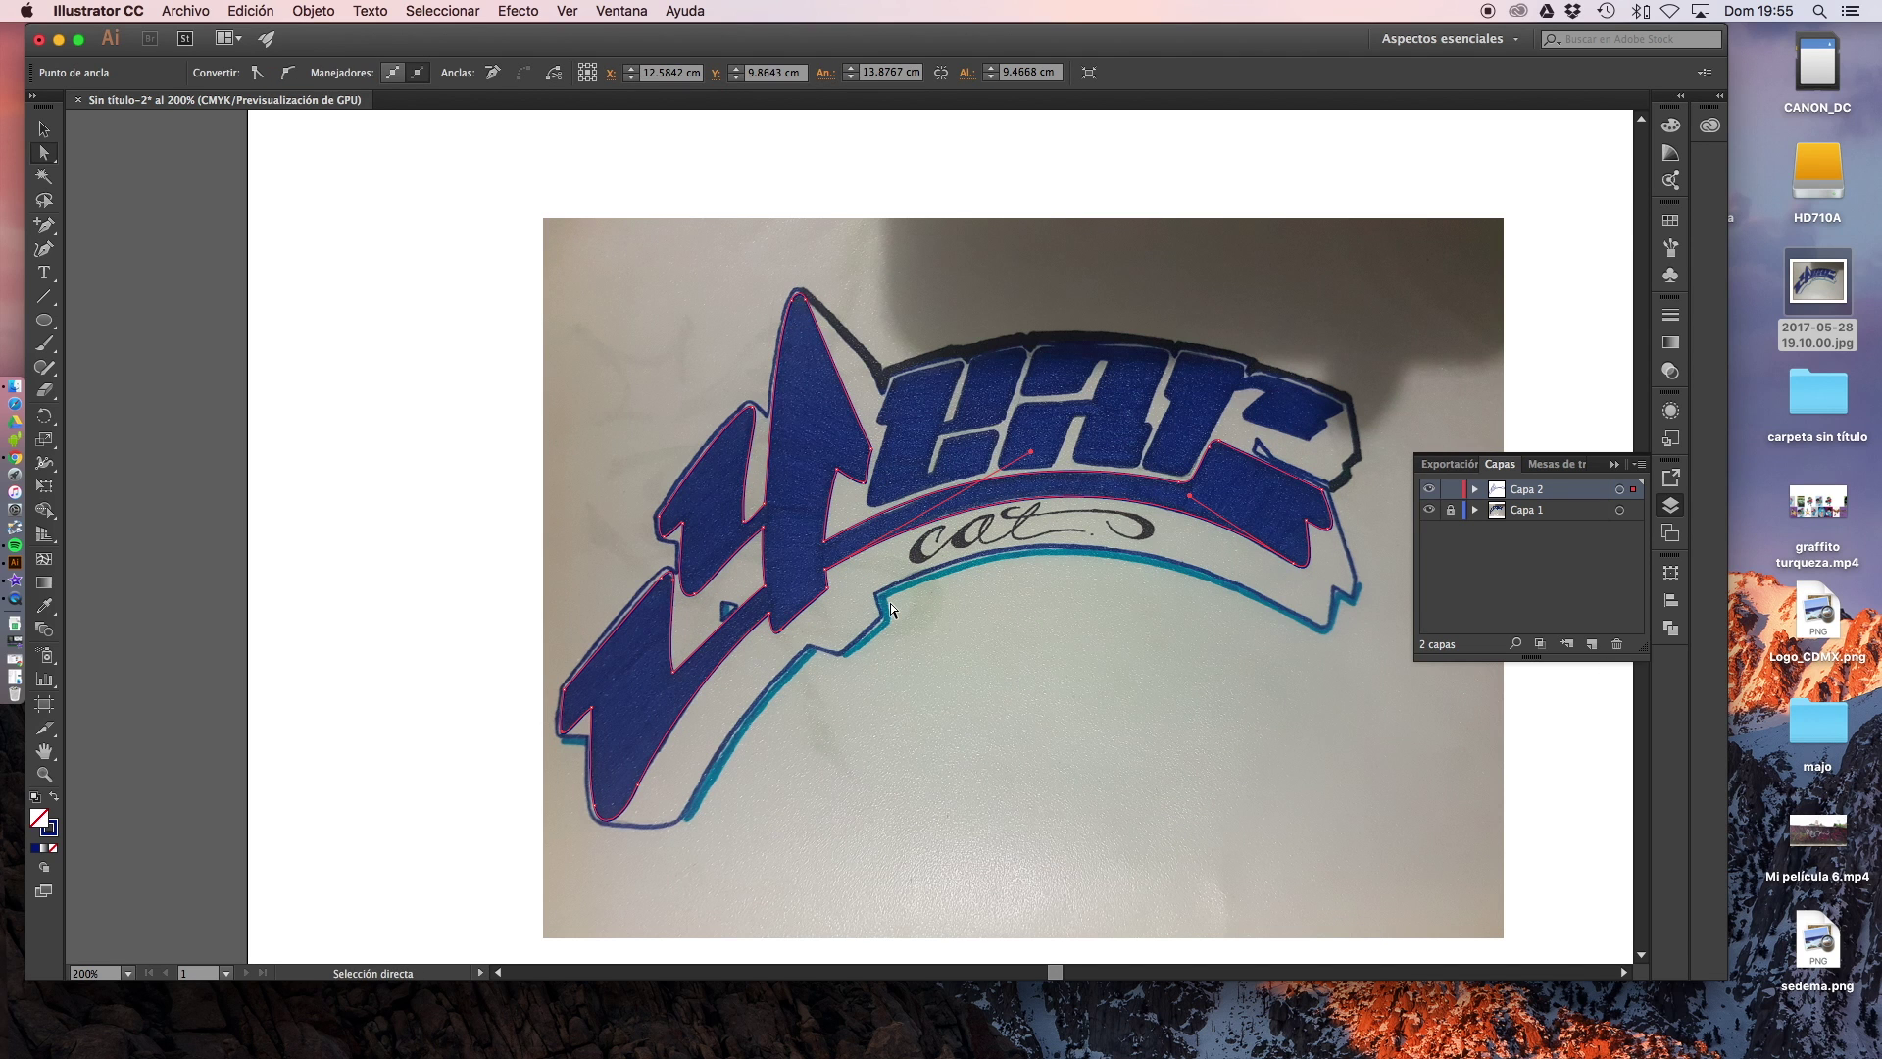
{"action": "scroll", "coordinate": [907, 638], "scroll_direction": "down", "scroll_amount": 1}
{"action": "scroll", "coordinate": [913, 647], "scroll_direction": "up", "scroll_amount": 1}
{"action": "scroll", "coordinate": [913, 647], "scroll_direction": "up", "scroll_amount": 1}
{"action": "scroll", "coordinate": [913, 647], "scroll_direction": "up", "scroll_amount": 1}
{"action": "scroll", "coordinate": [912, 655], "scroll_direction": "down", "scroll_amount": 1}
{"action": "key", "text": "alt"}
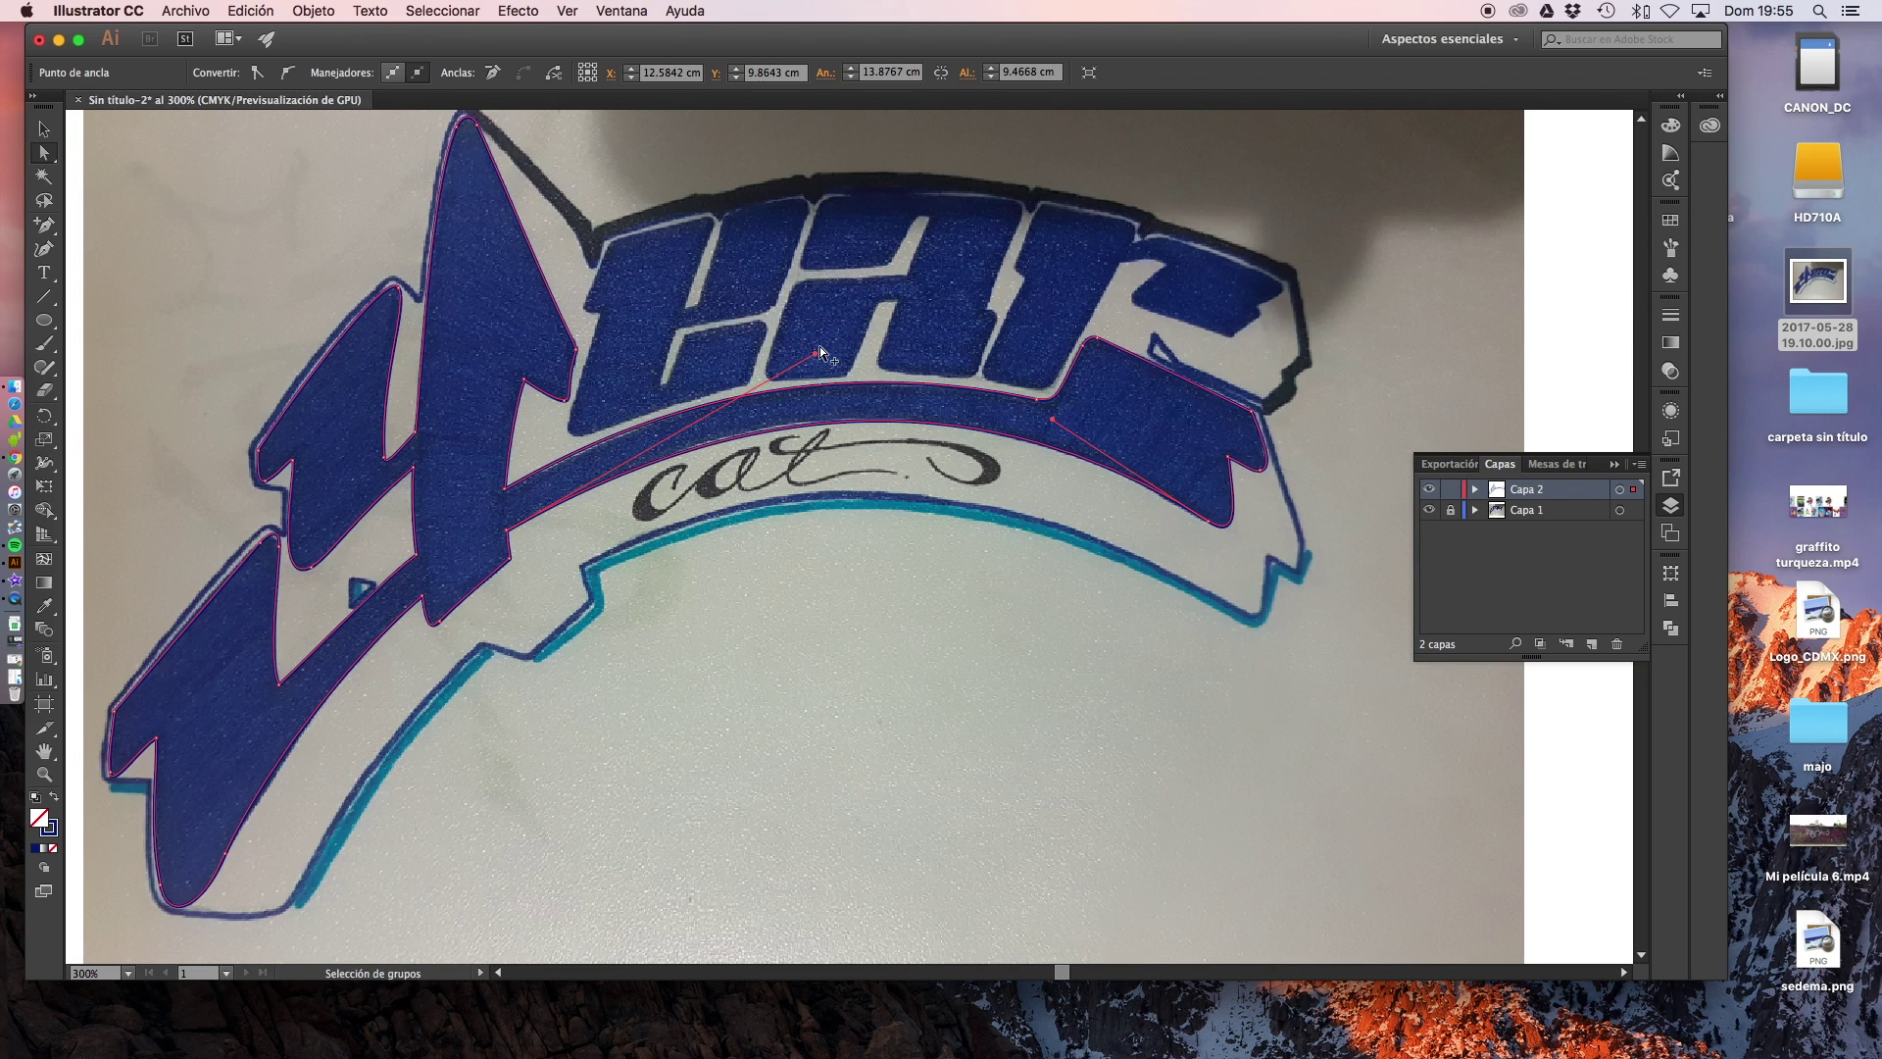
{"action": "scroll", "coordinate": [834, 350], "scroll_direction": "left", "scroll_amount": 2}
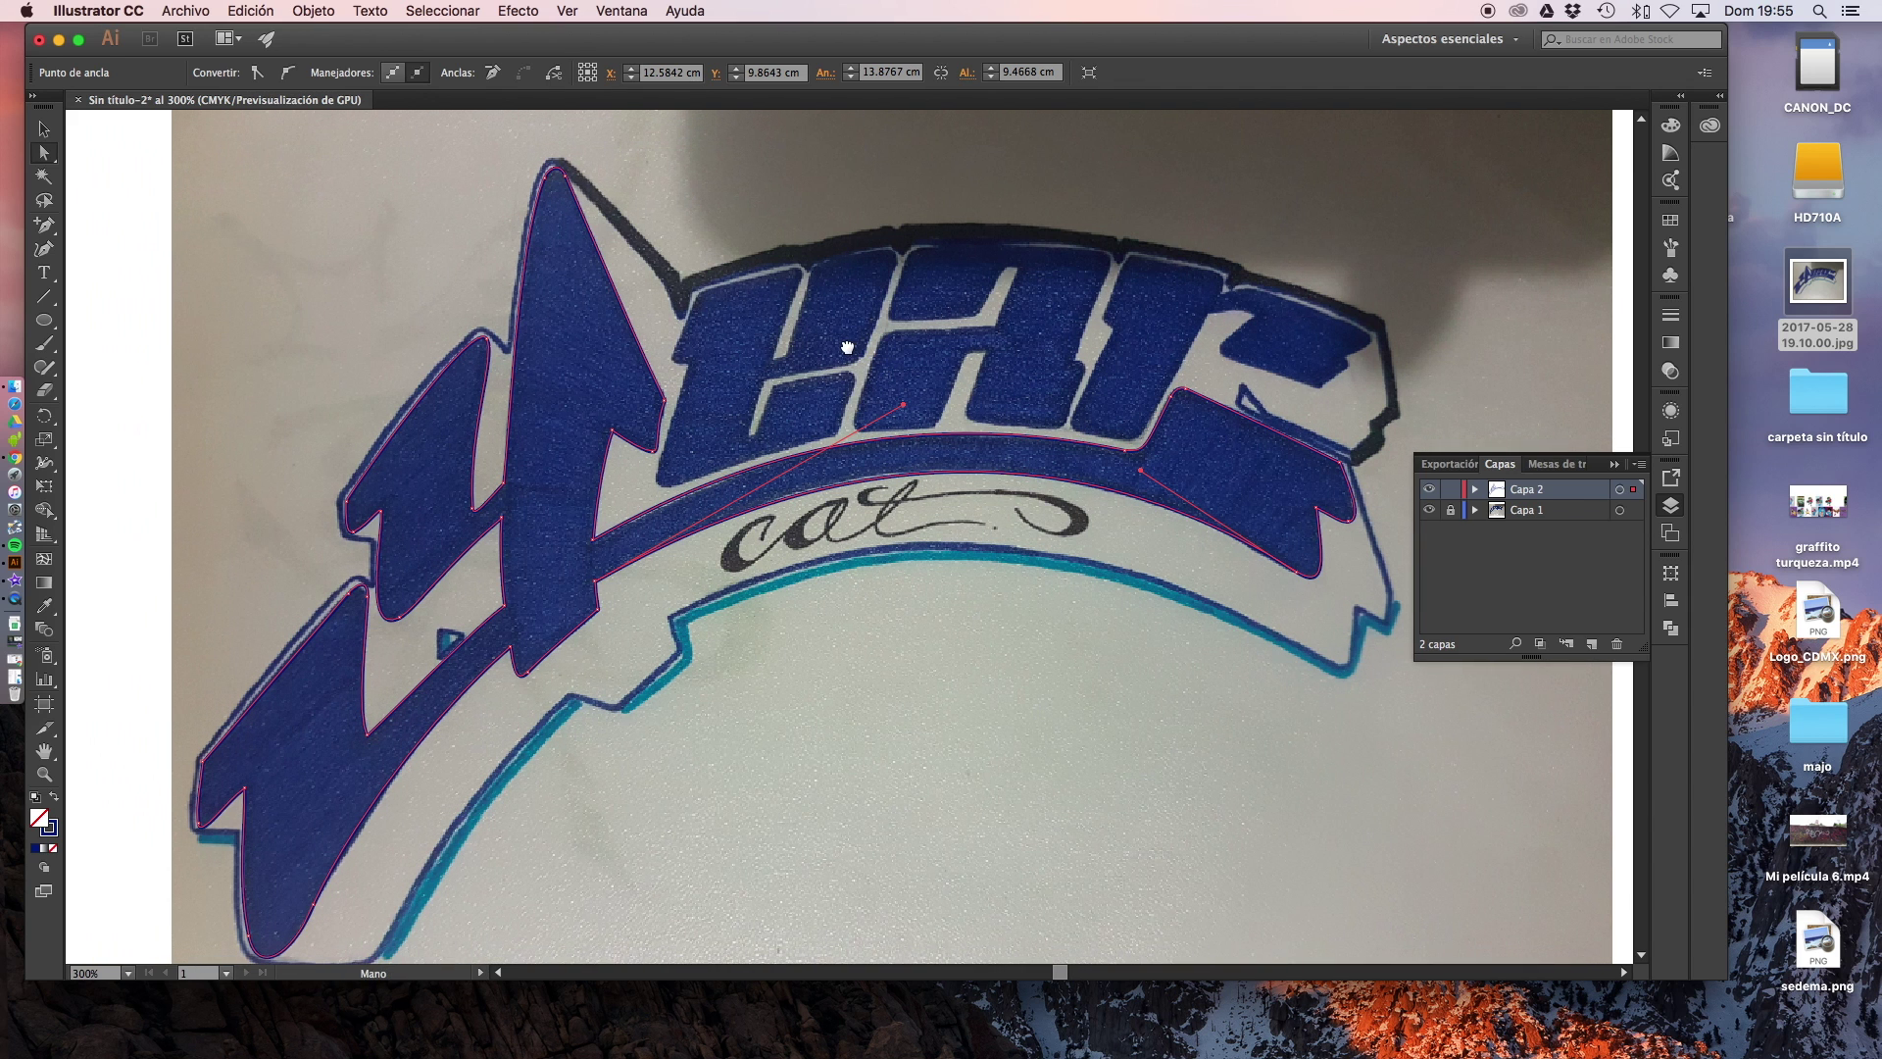
{"action": "scroll", "coordinate": [859, 346], "scroll_direction": "down", "scroll_amount": 2}
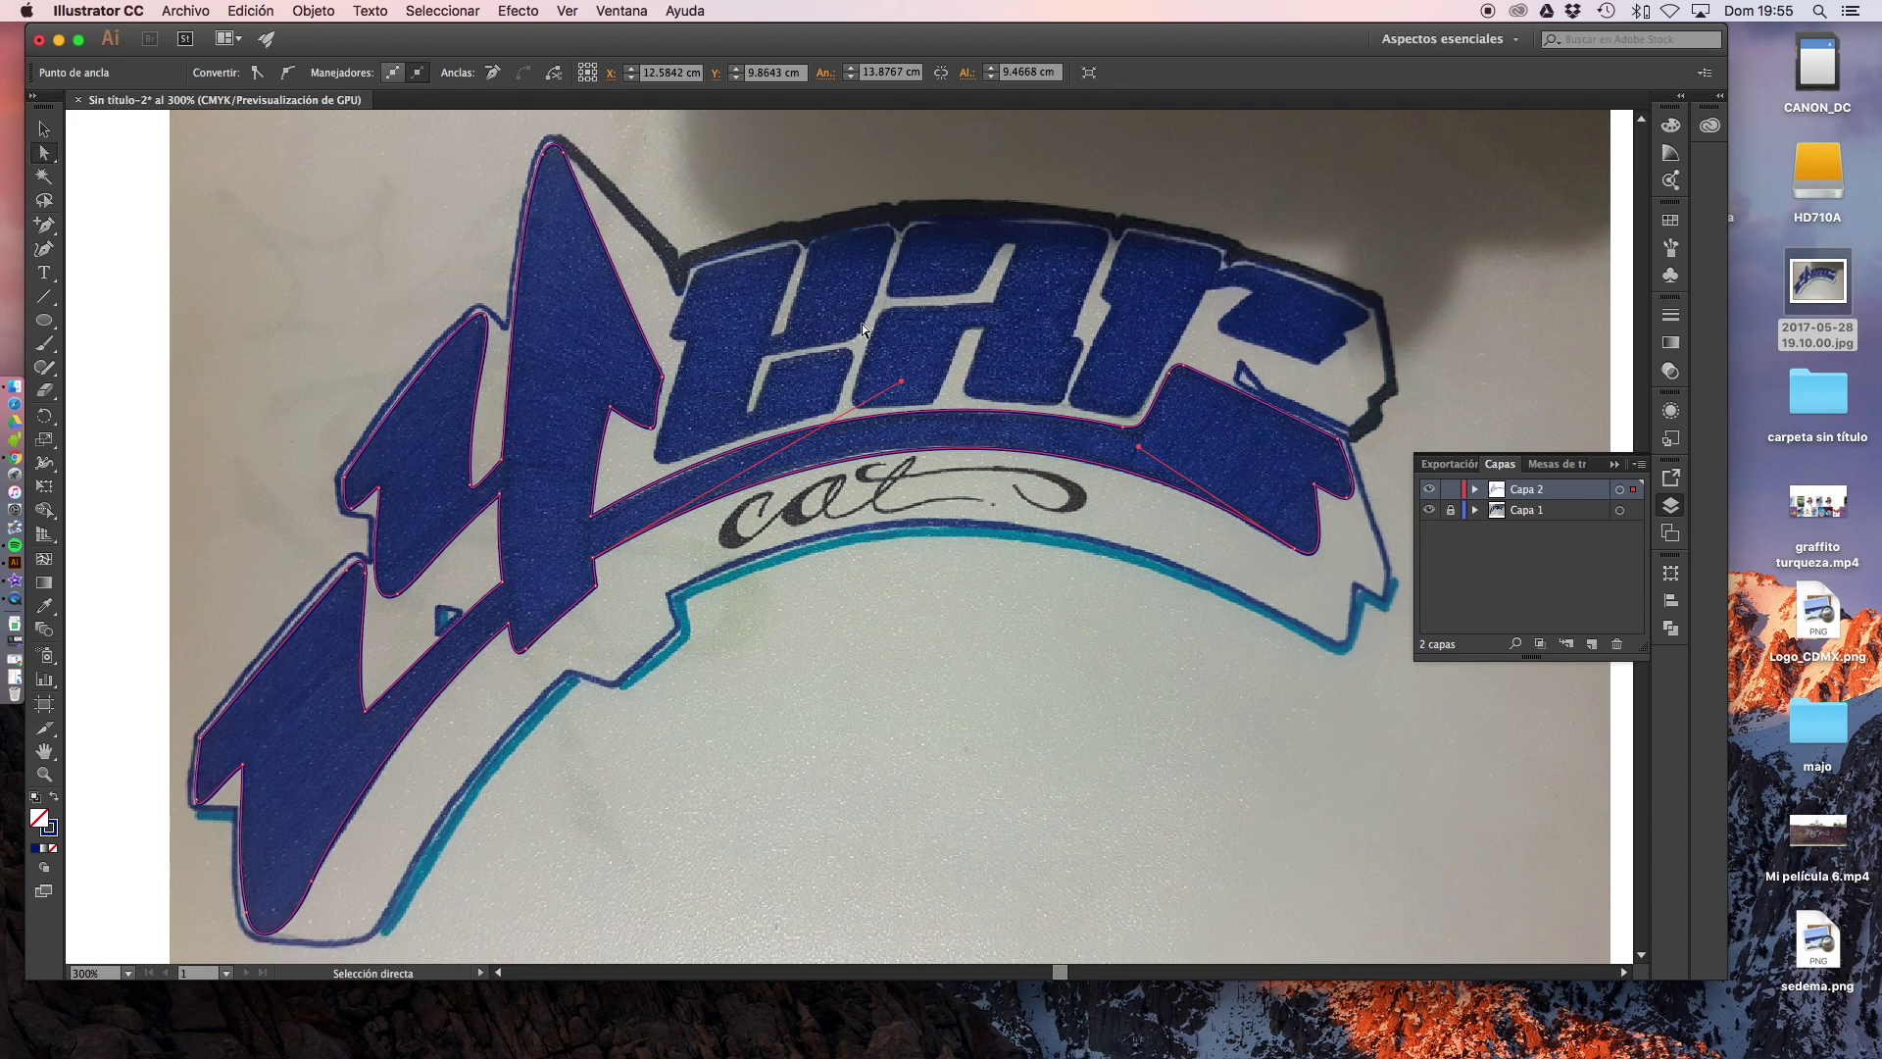
{"action": "left_click", "coordinate": [1068, 175]}
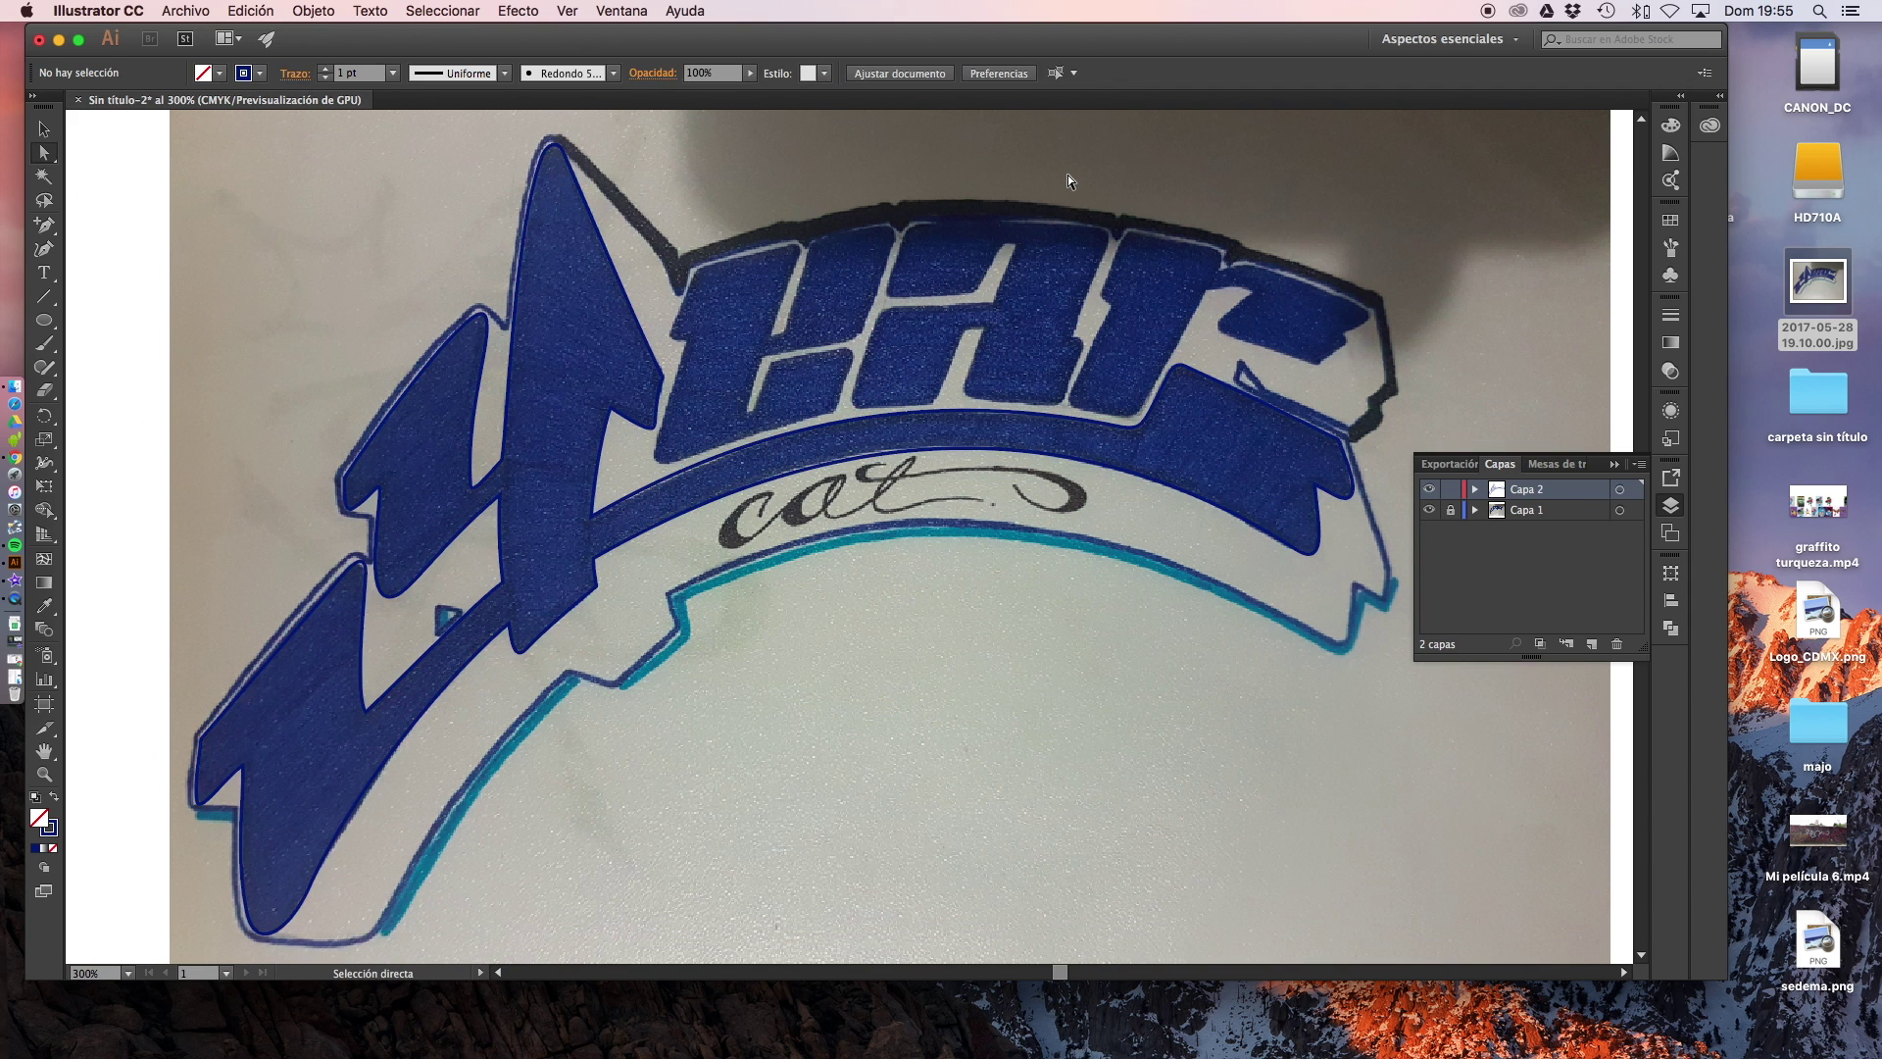
{"action": "scroll", "coordinate": [894, 416], "scroll_direction": "up", "scroll_amount": 5, "text": "alt"}
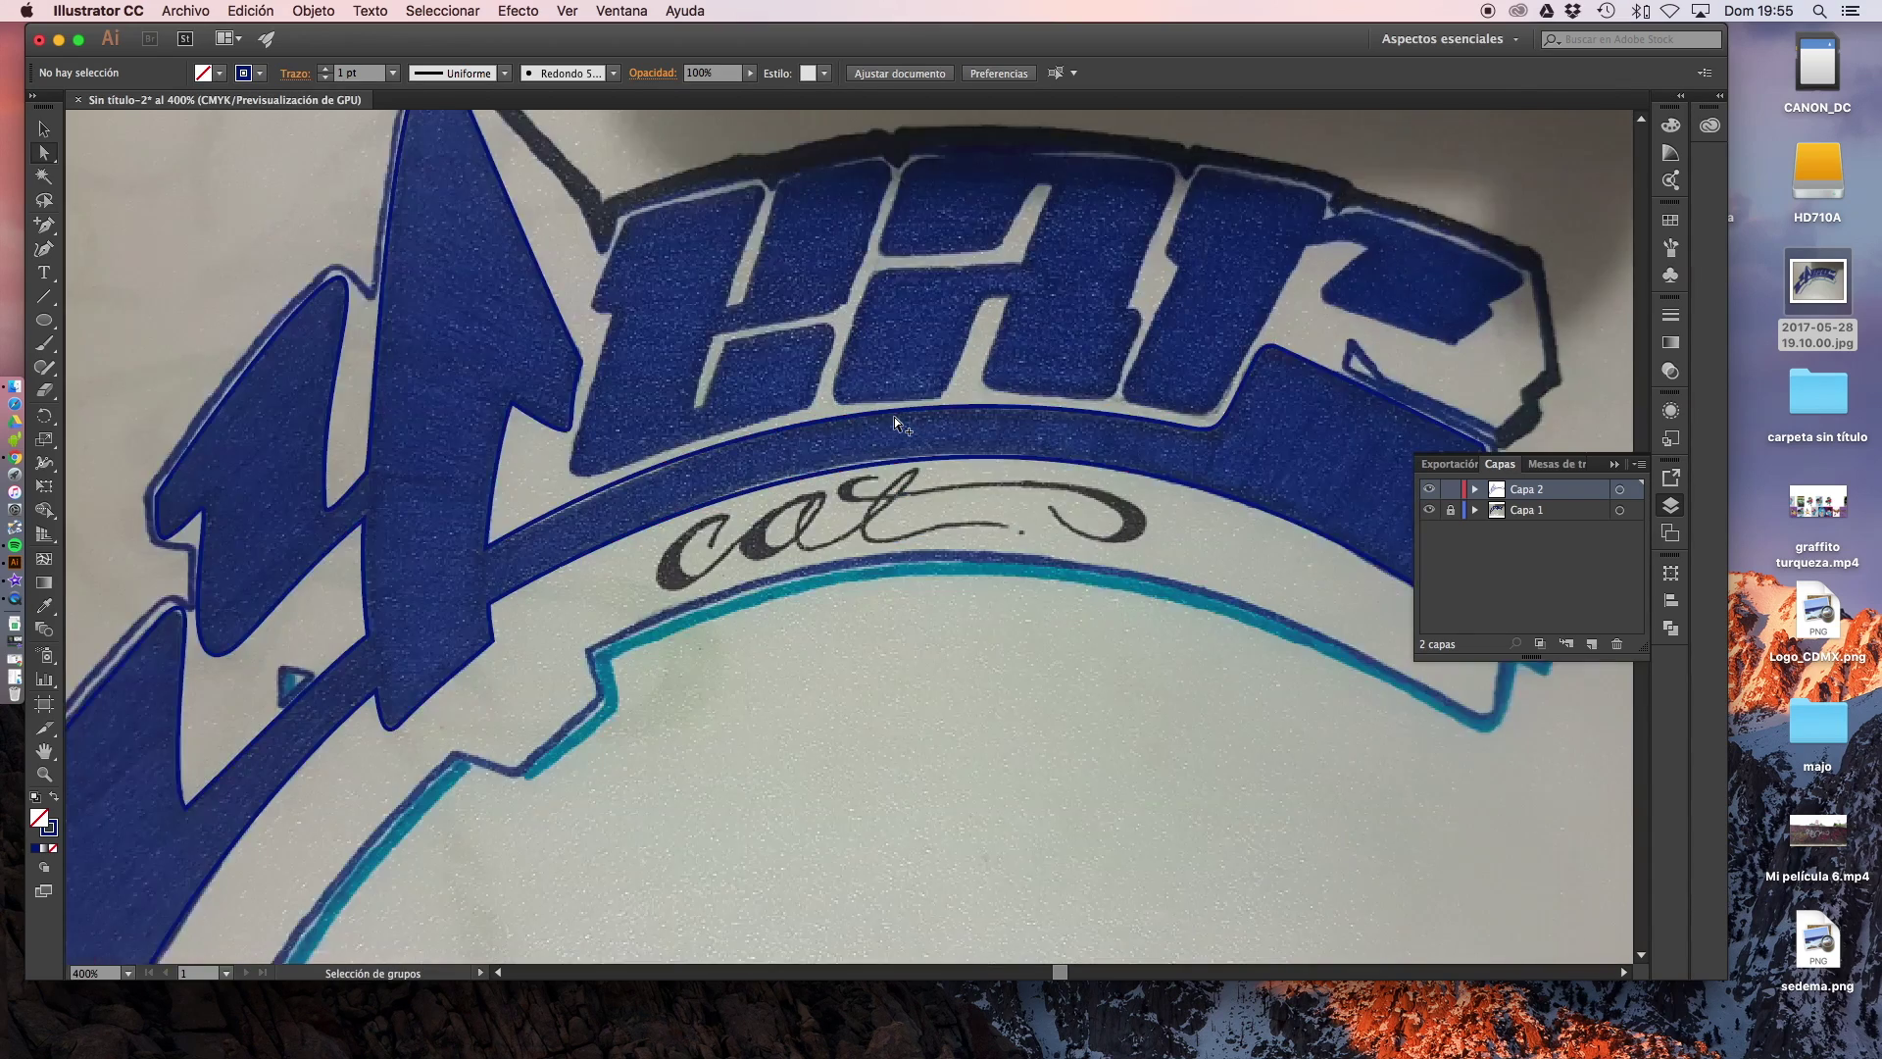
{"action": "left_click", "coordinate": [872, 511]}
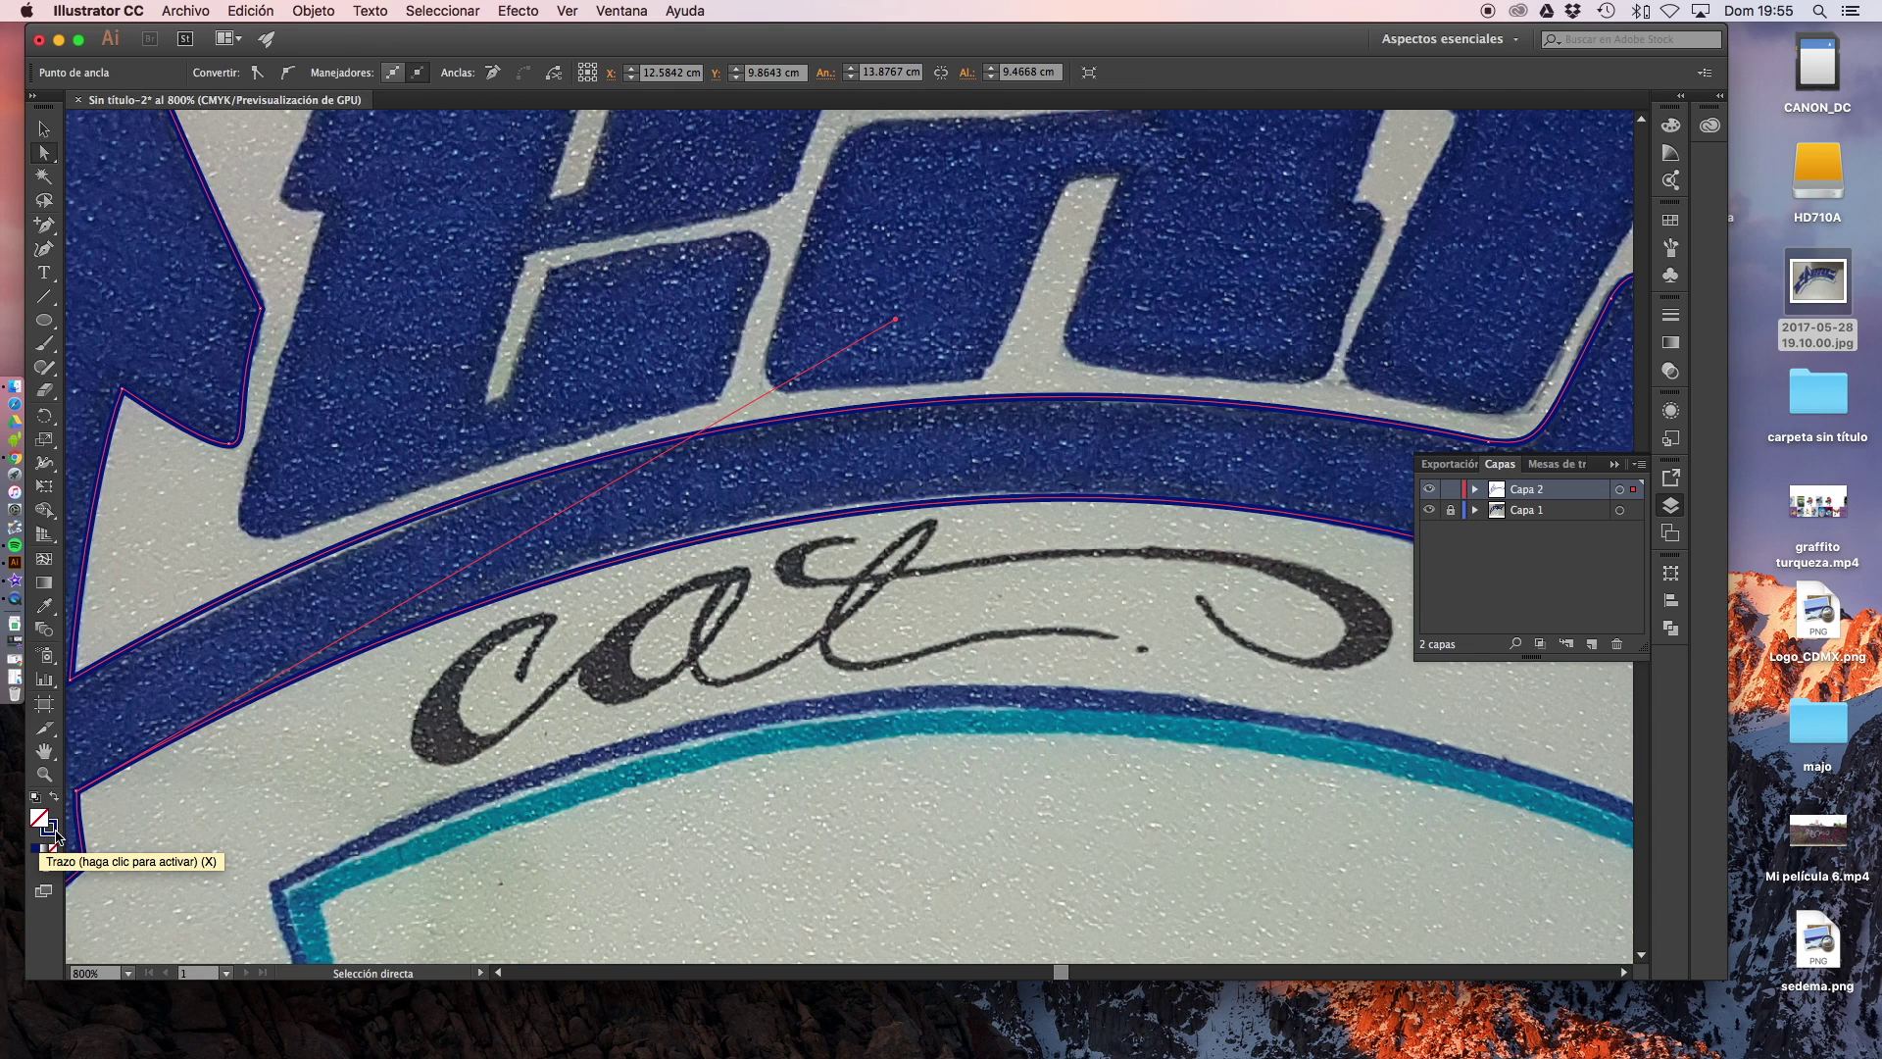
{"action": "left_click", "coordinate": [53, 829]}
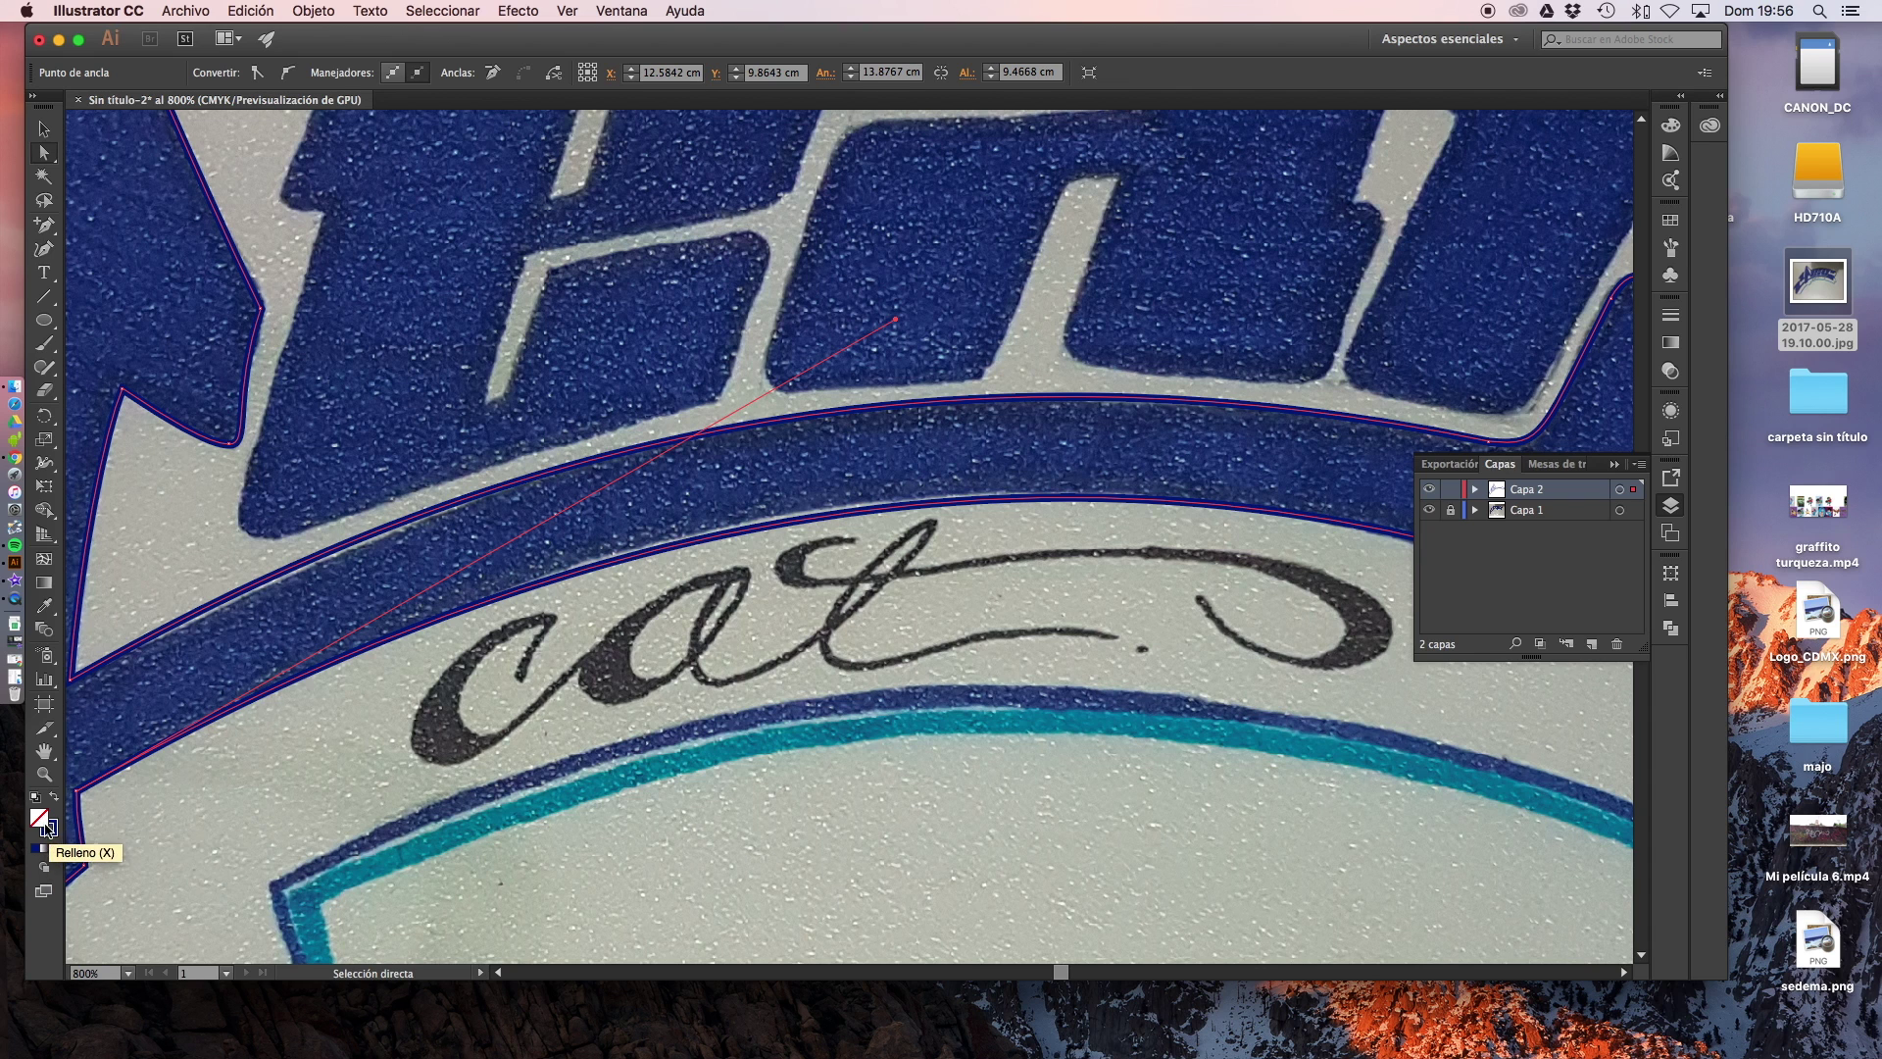
Switch between editing the stroke and fill colours, ending on fill
{"action": "key", "text": "x"}
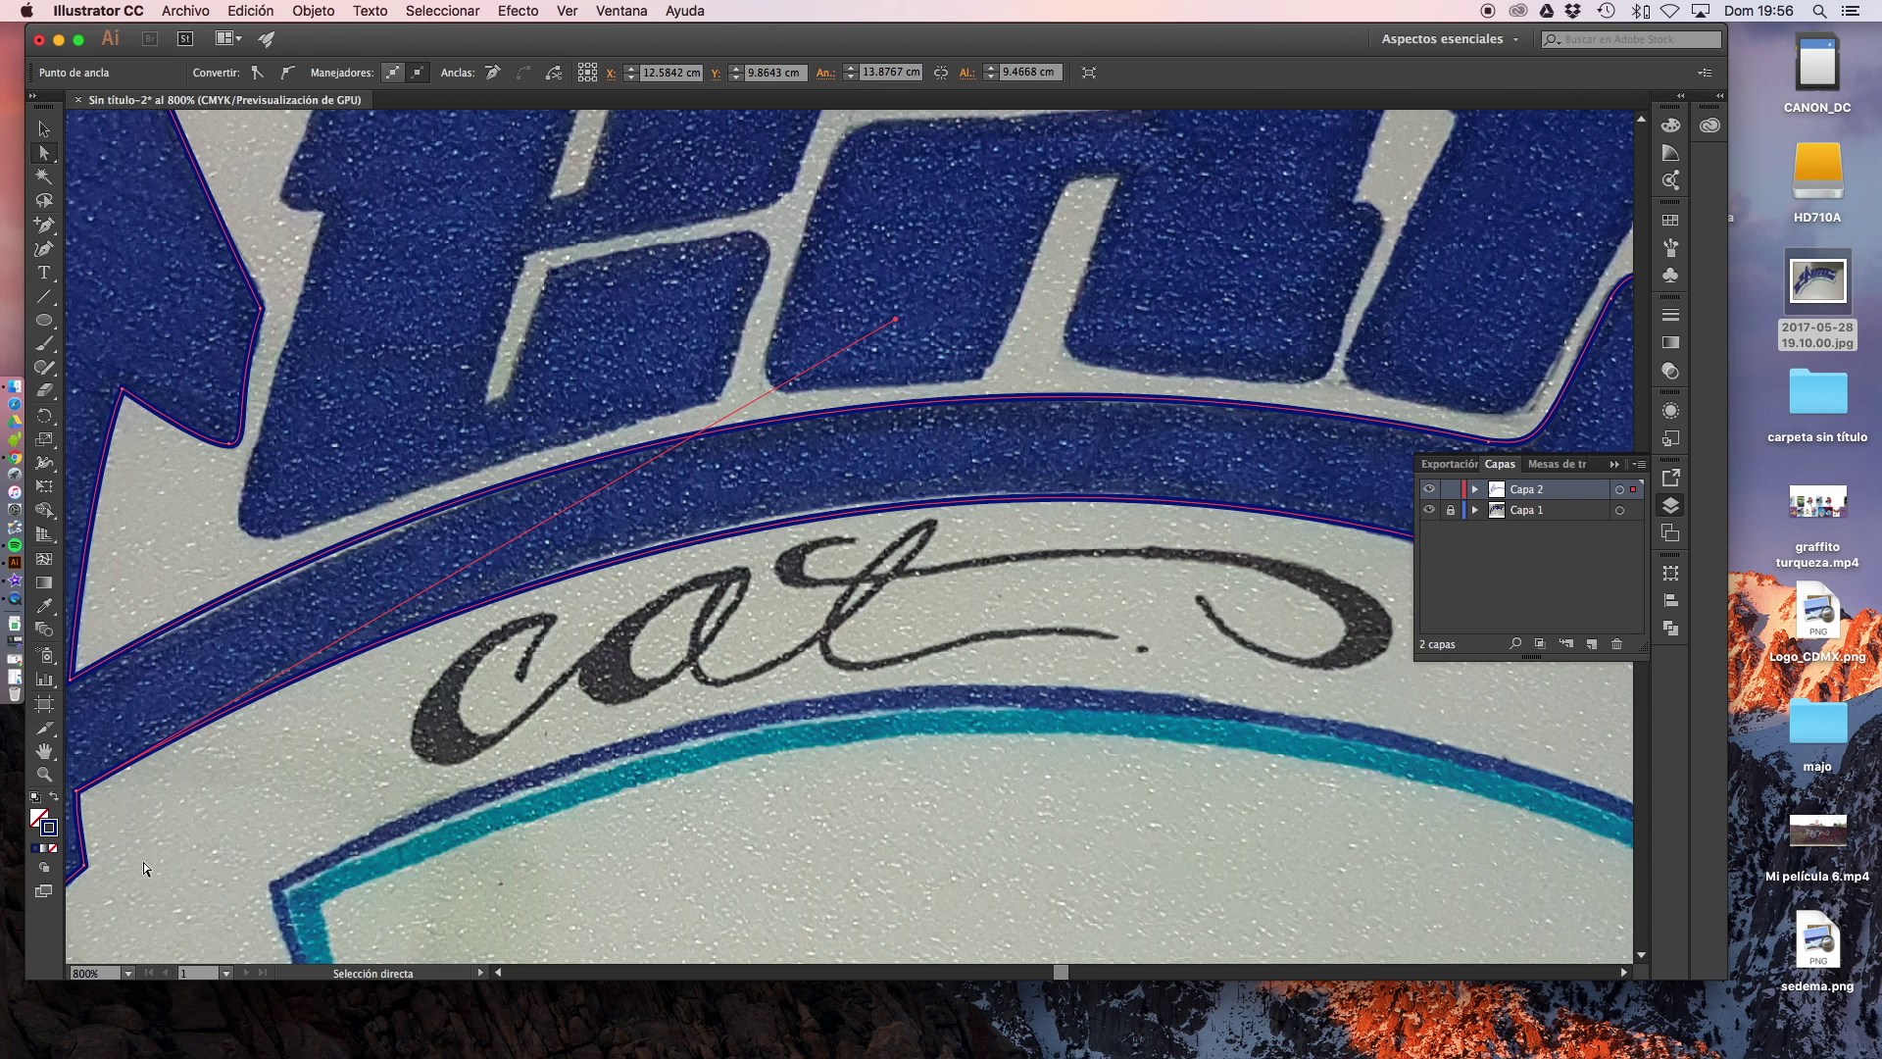
{"action": "key", "text": "x"}
{"action": "left_click", "coordinate": [49, 828]}
{"action": "left_click", "coordinate": [39, 817]}
Show the Swatches (Muestras) panel in place of the Layers list
{"action": "scroll", "coordinate": [485, 567], "scroll_direction": "down", "scroll_amount": 1}
{"action": "scroll", "coordinate": [484, 566], "scroll_direction": "down", "scroll_amount": 2}
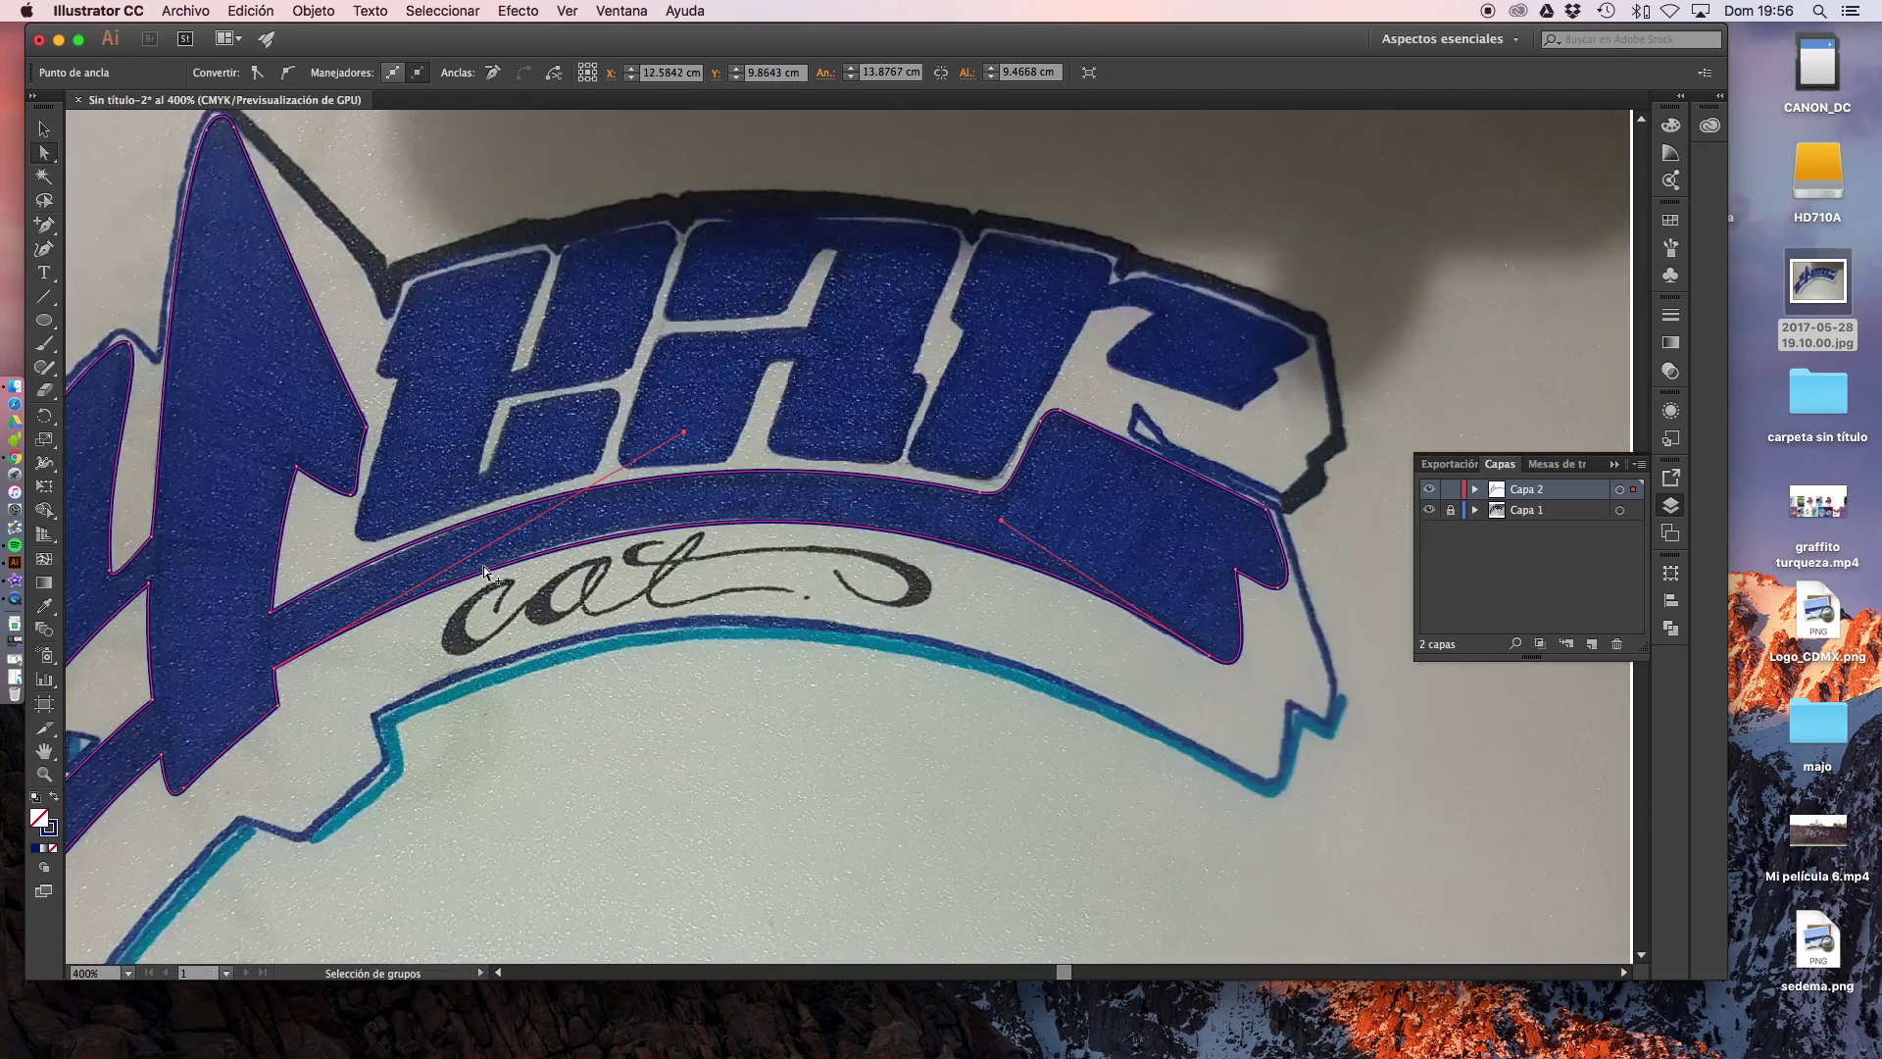
{"action": "scroll", "coordinate": [484, 567], "scroll_direction": "down", "scroll_amount": 1}
{"action": "scroll", "coordinate": [412, 696], "scroll_direction": "up", "scroll_amount": 1}
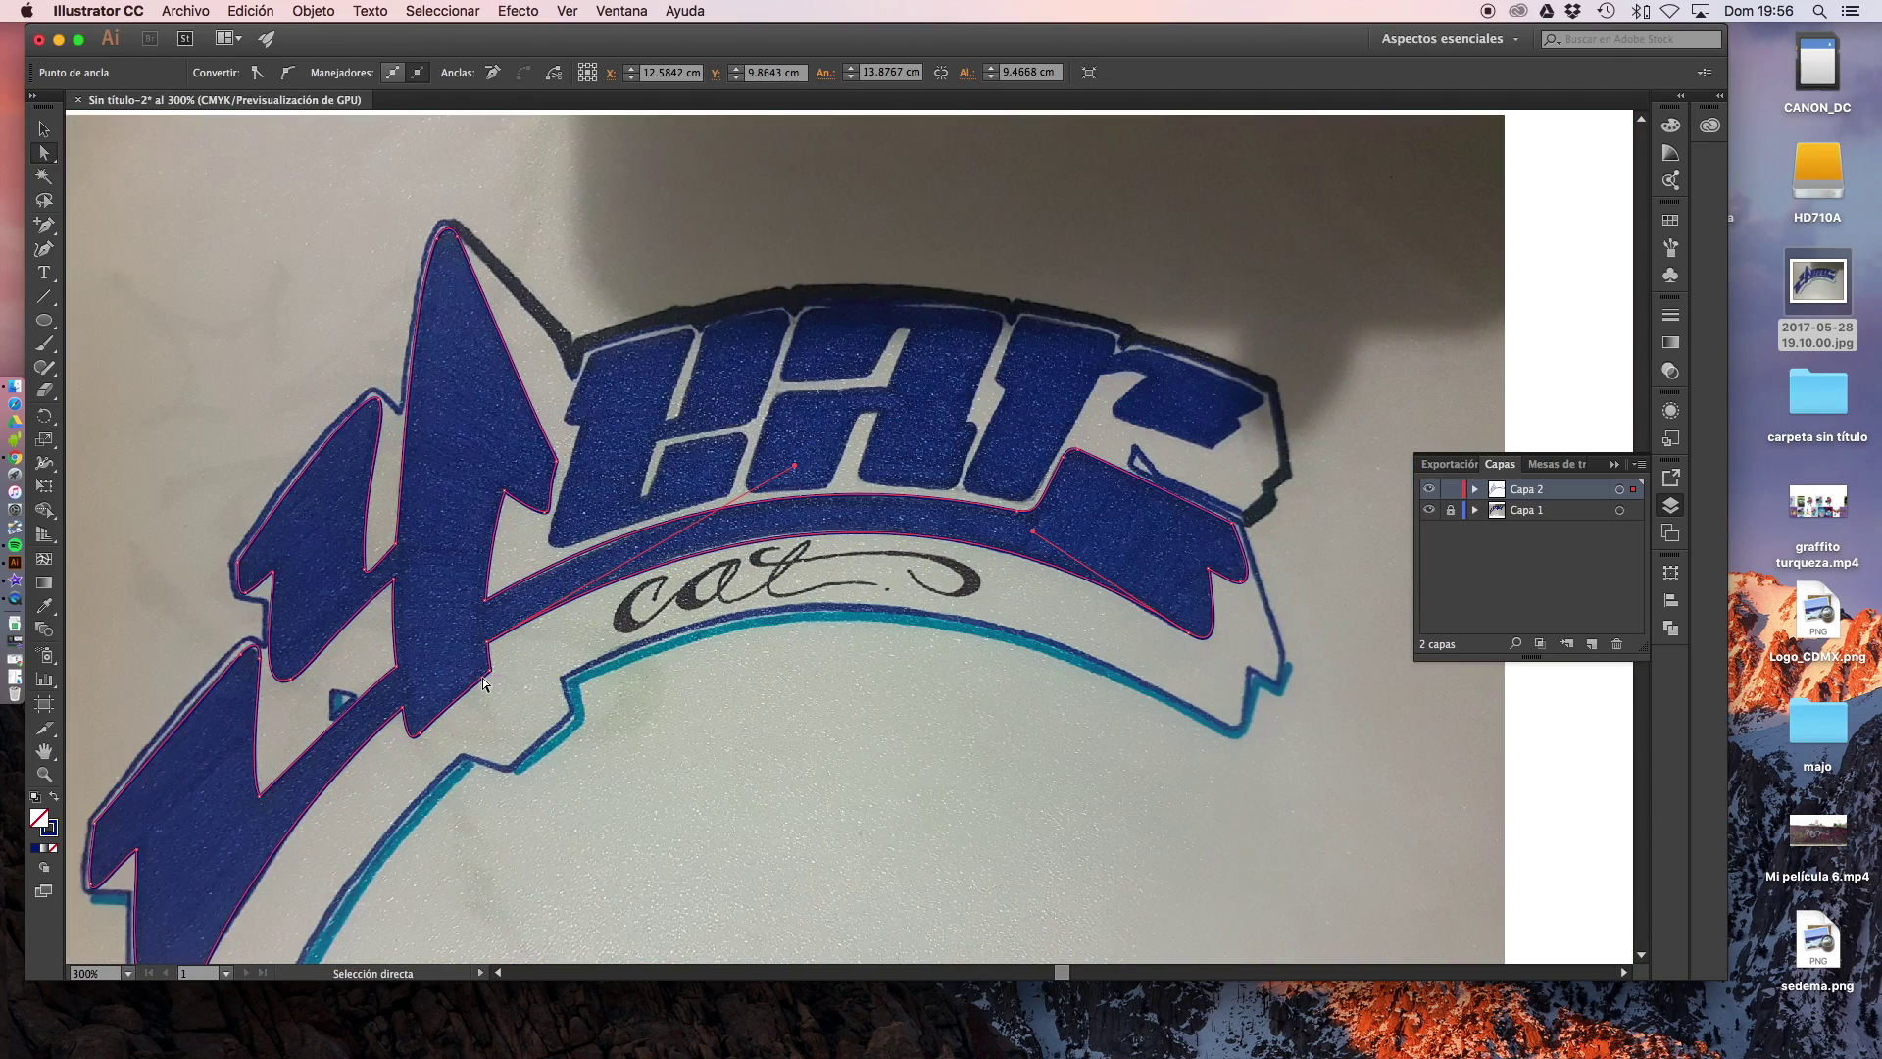
{"action": "scroll", "coordinate": [480, 676], "scroll_direction": "up", "scroll_amount": 1}
{"action": "scroll", "coordinate": [480, 677], "scroll_direction": "up", "scroll_amount": 3}
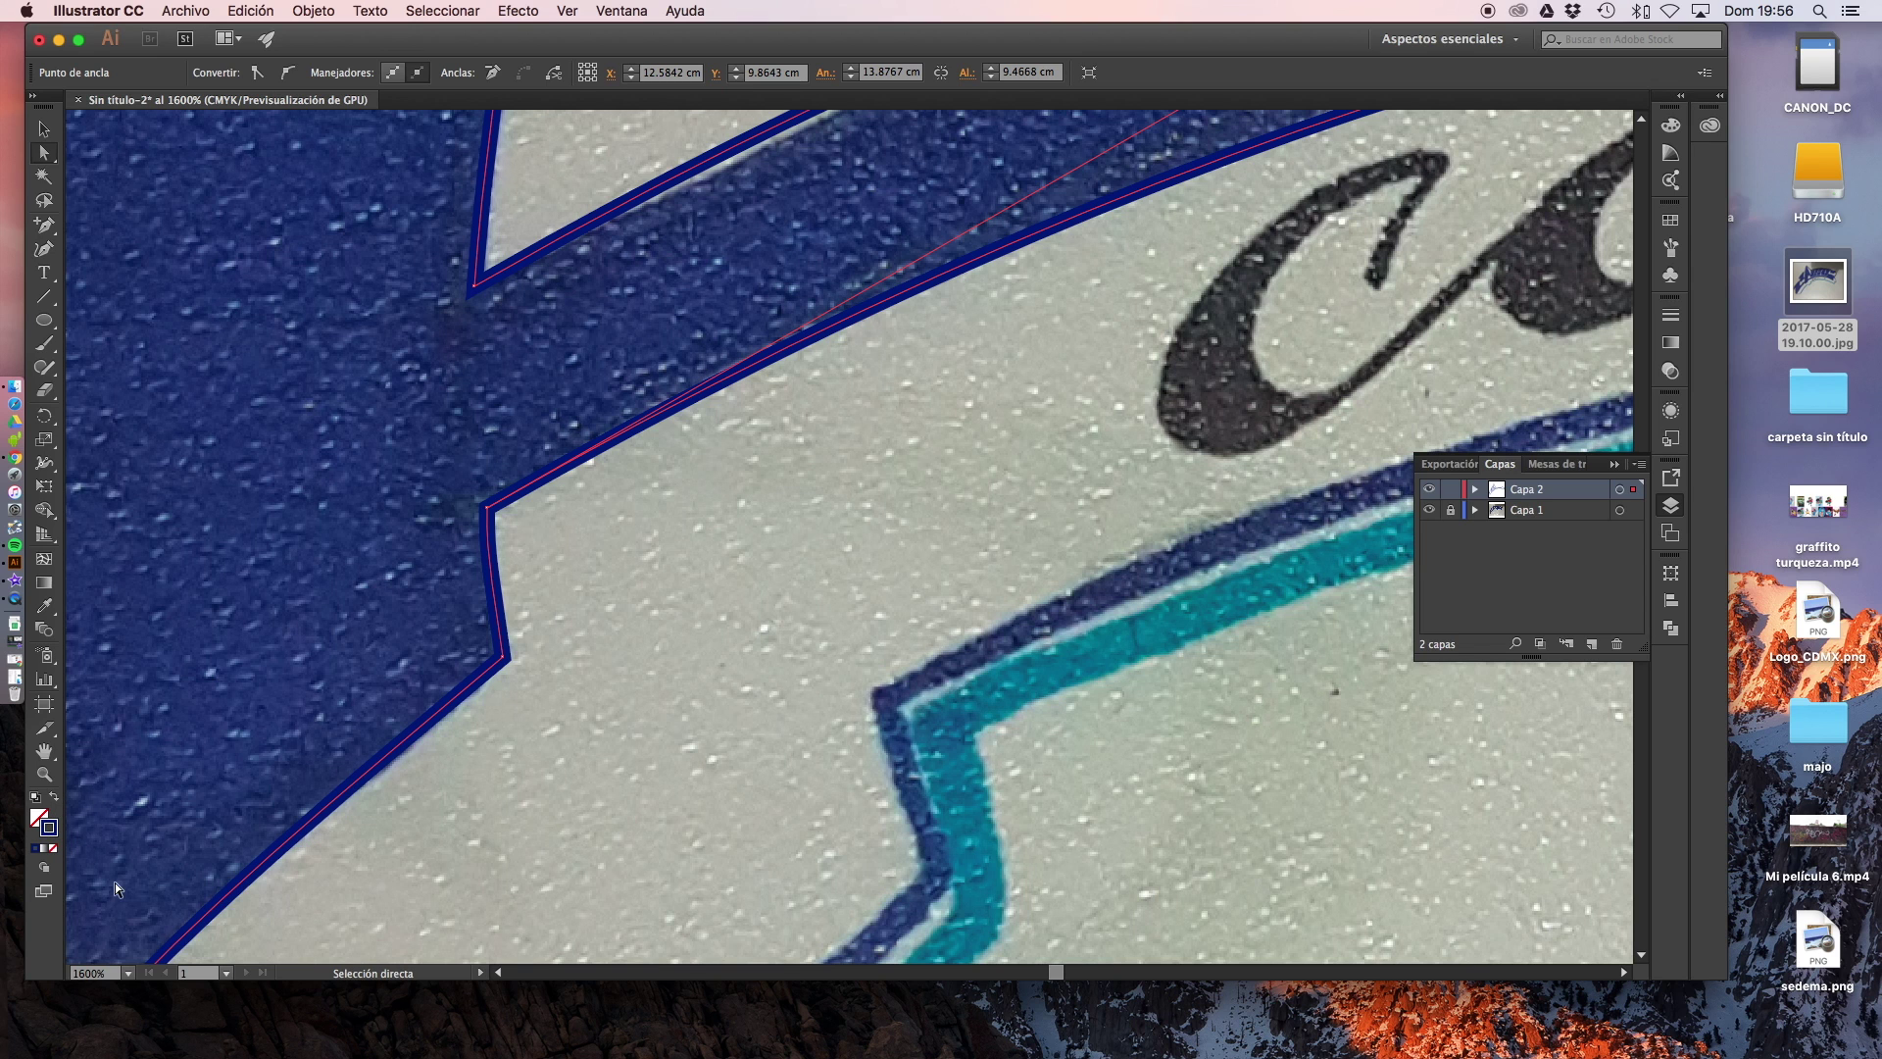
{"action": "left_click", "coordinate": [1671, 219]}
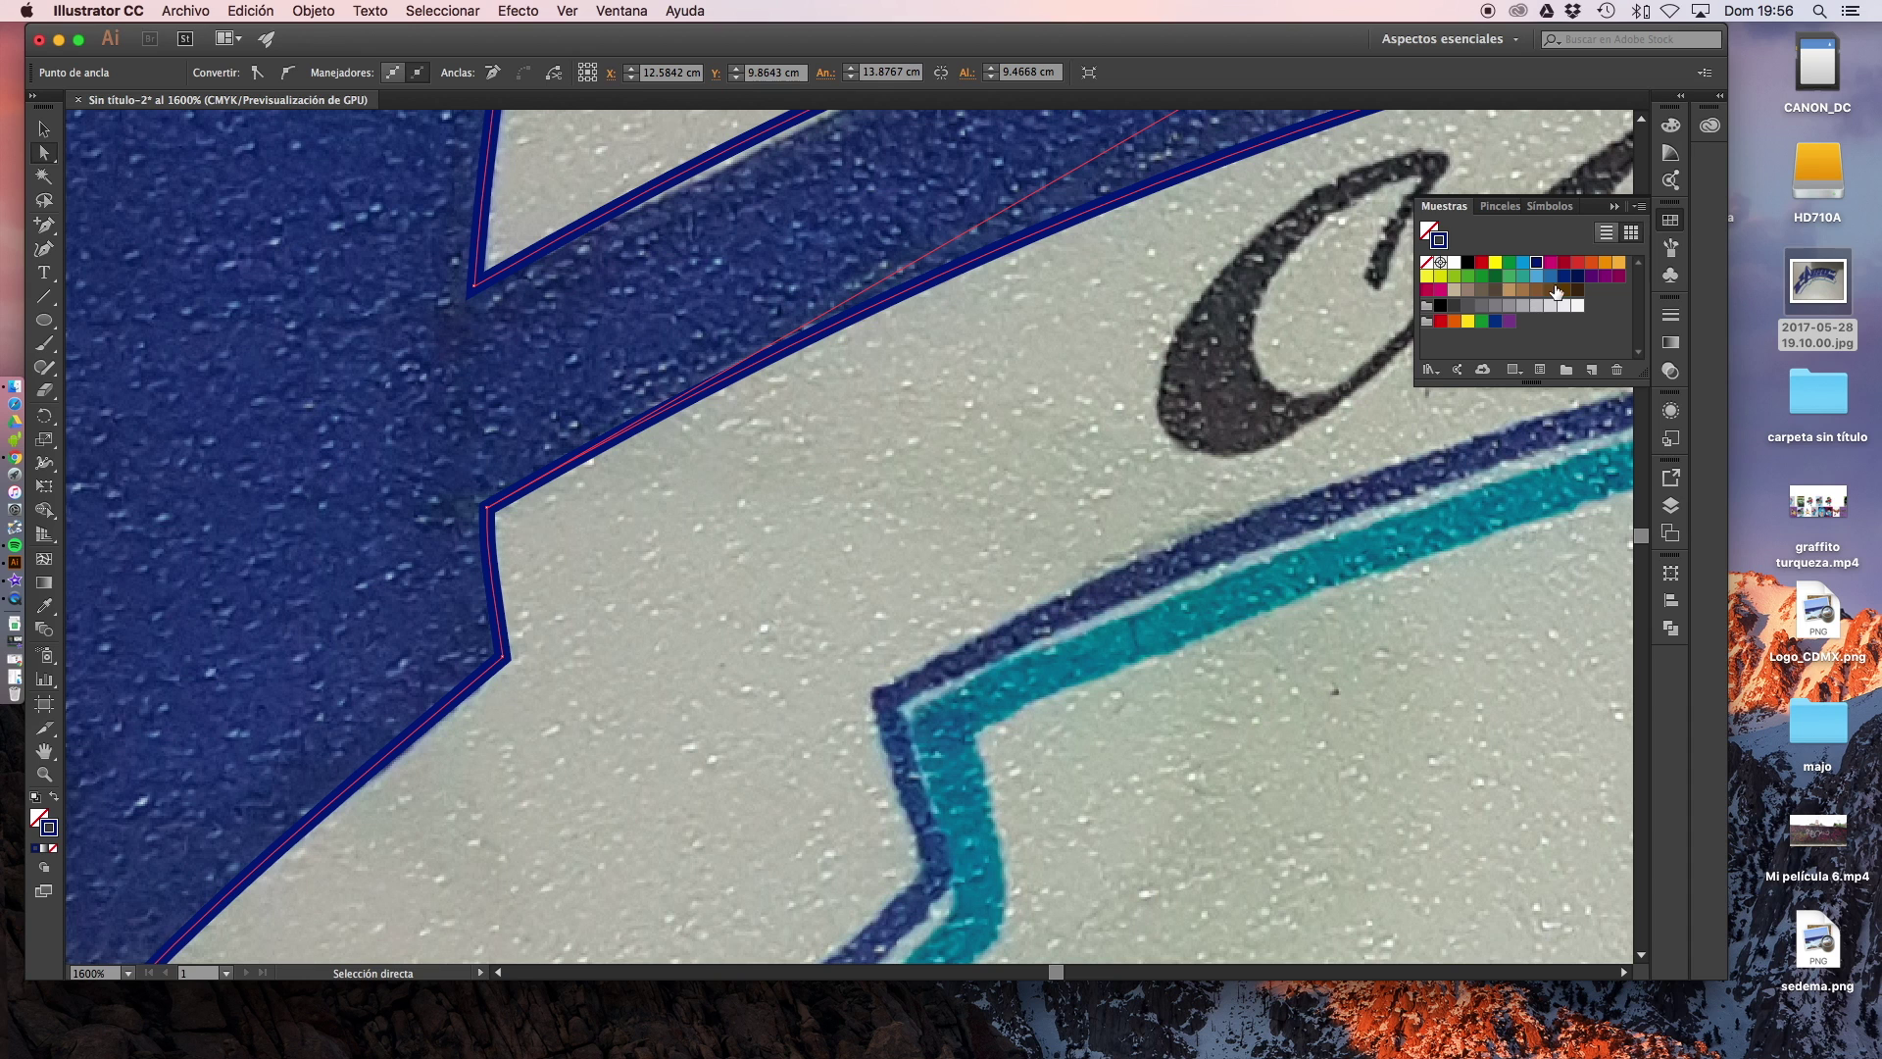
Try orange, magenta, green and black strokes on the traced path, settling on yellow
{"action": "left_click", "coordinate": [1618, 265]}
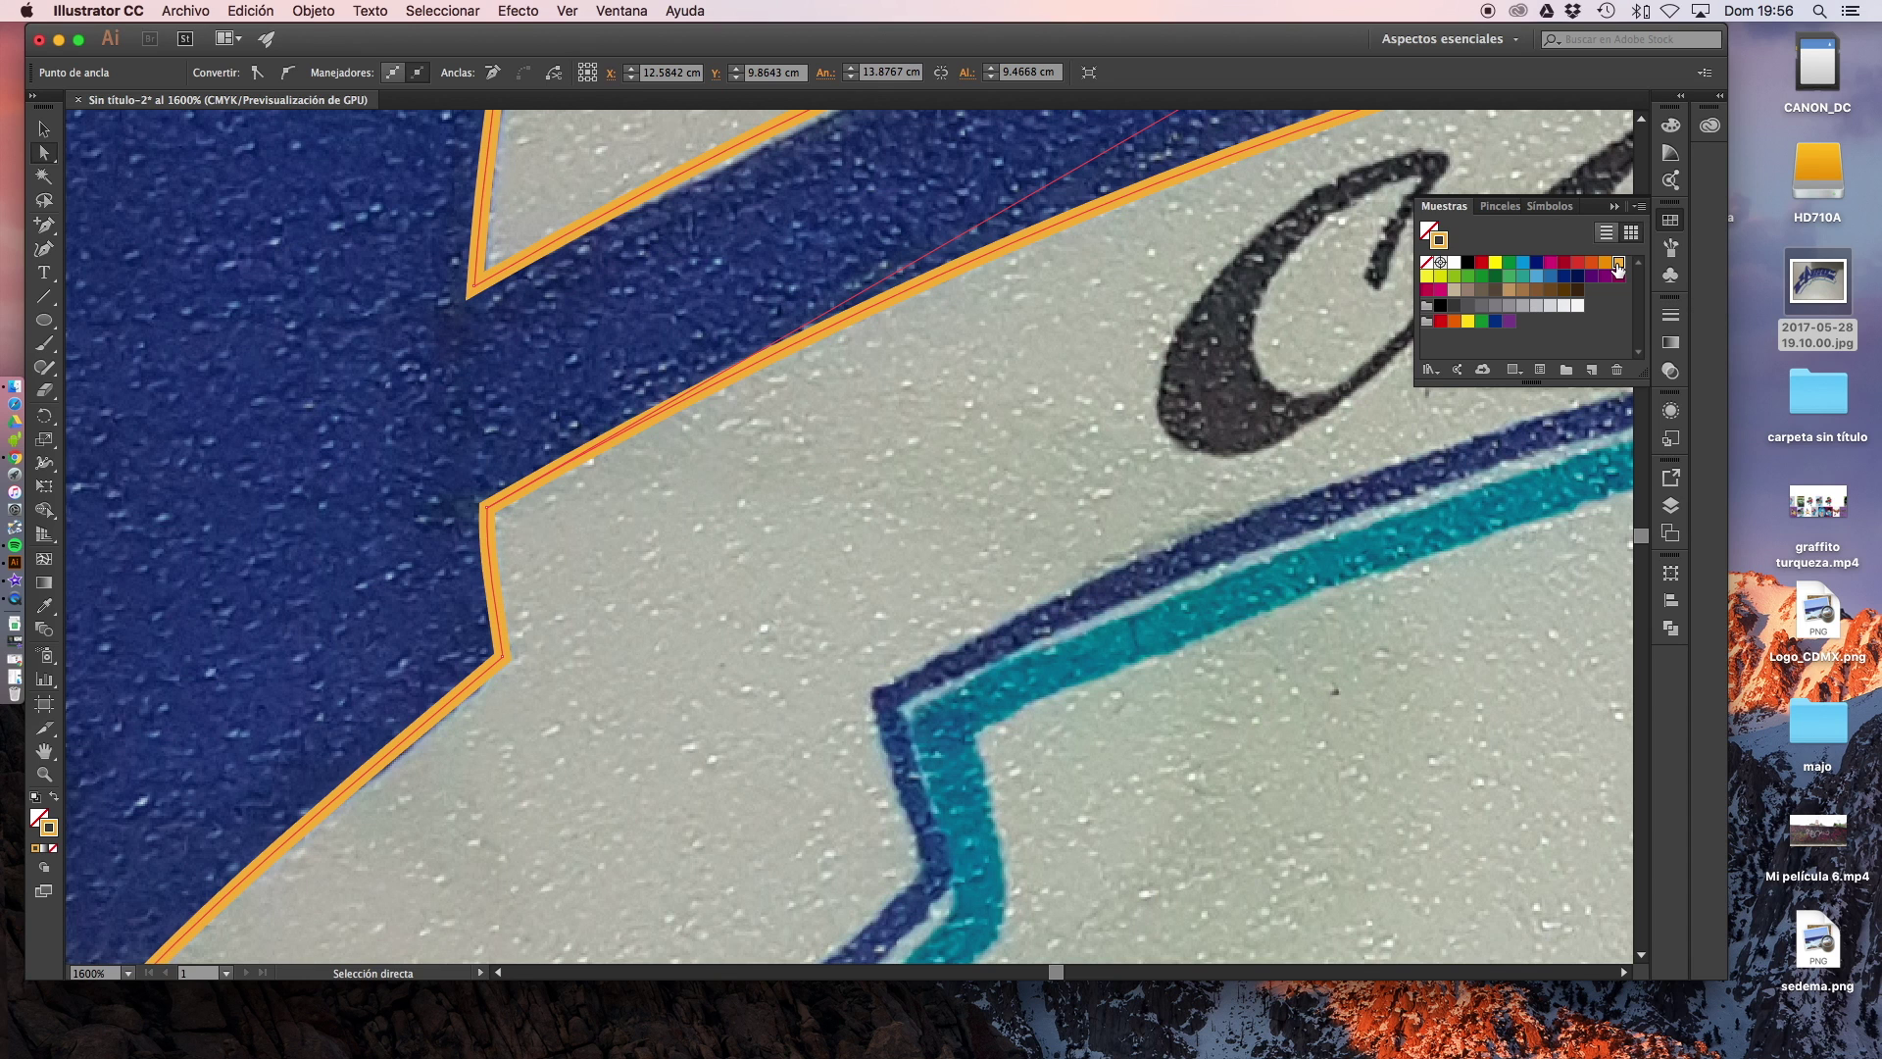
{"action": "left_click", "coordinate": [1550, 264]}
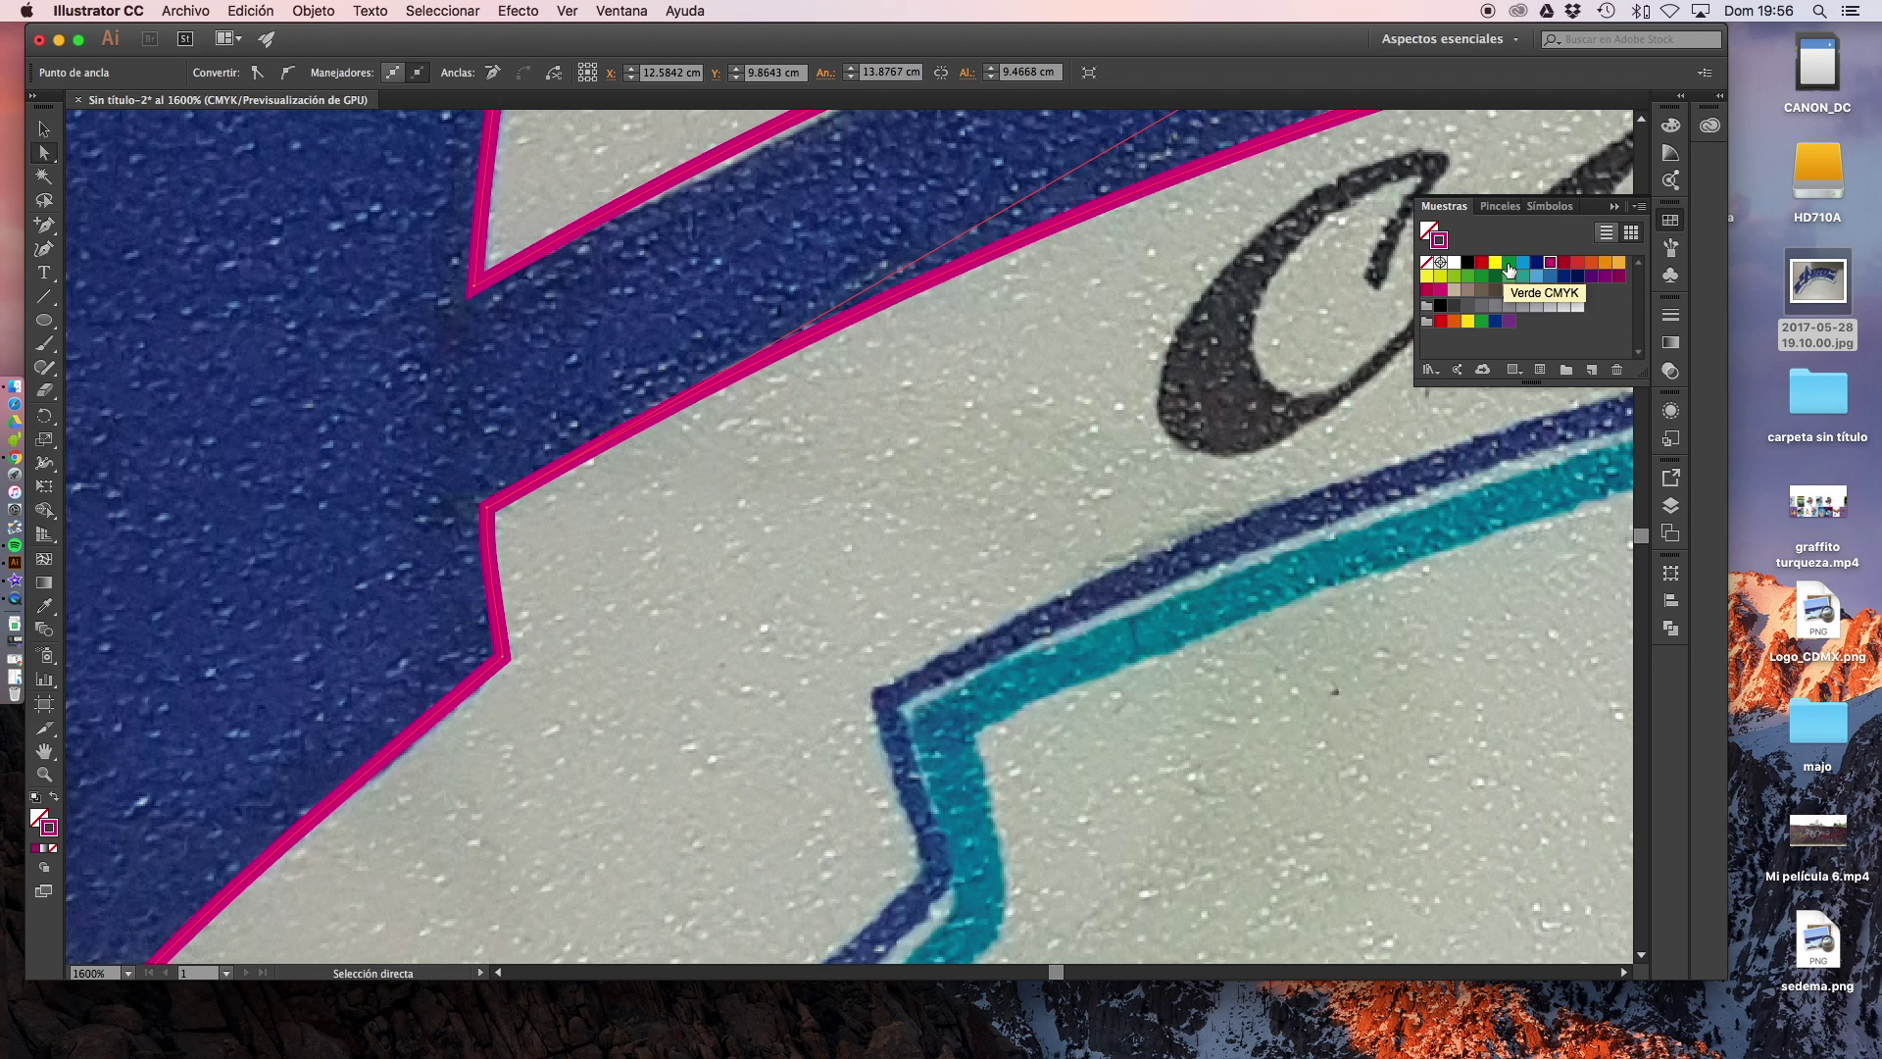
{"action": "left_click", "coordinate": [1509, 264]}
{"action": "left_click", "coordinate": [1469, 264]}
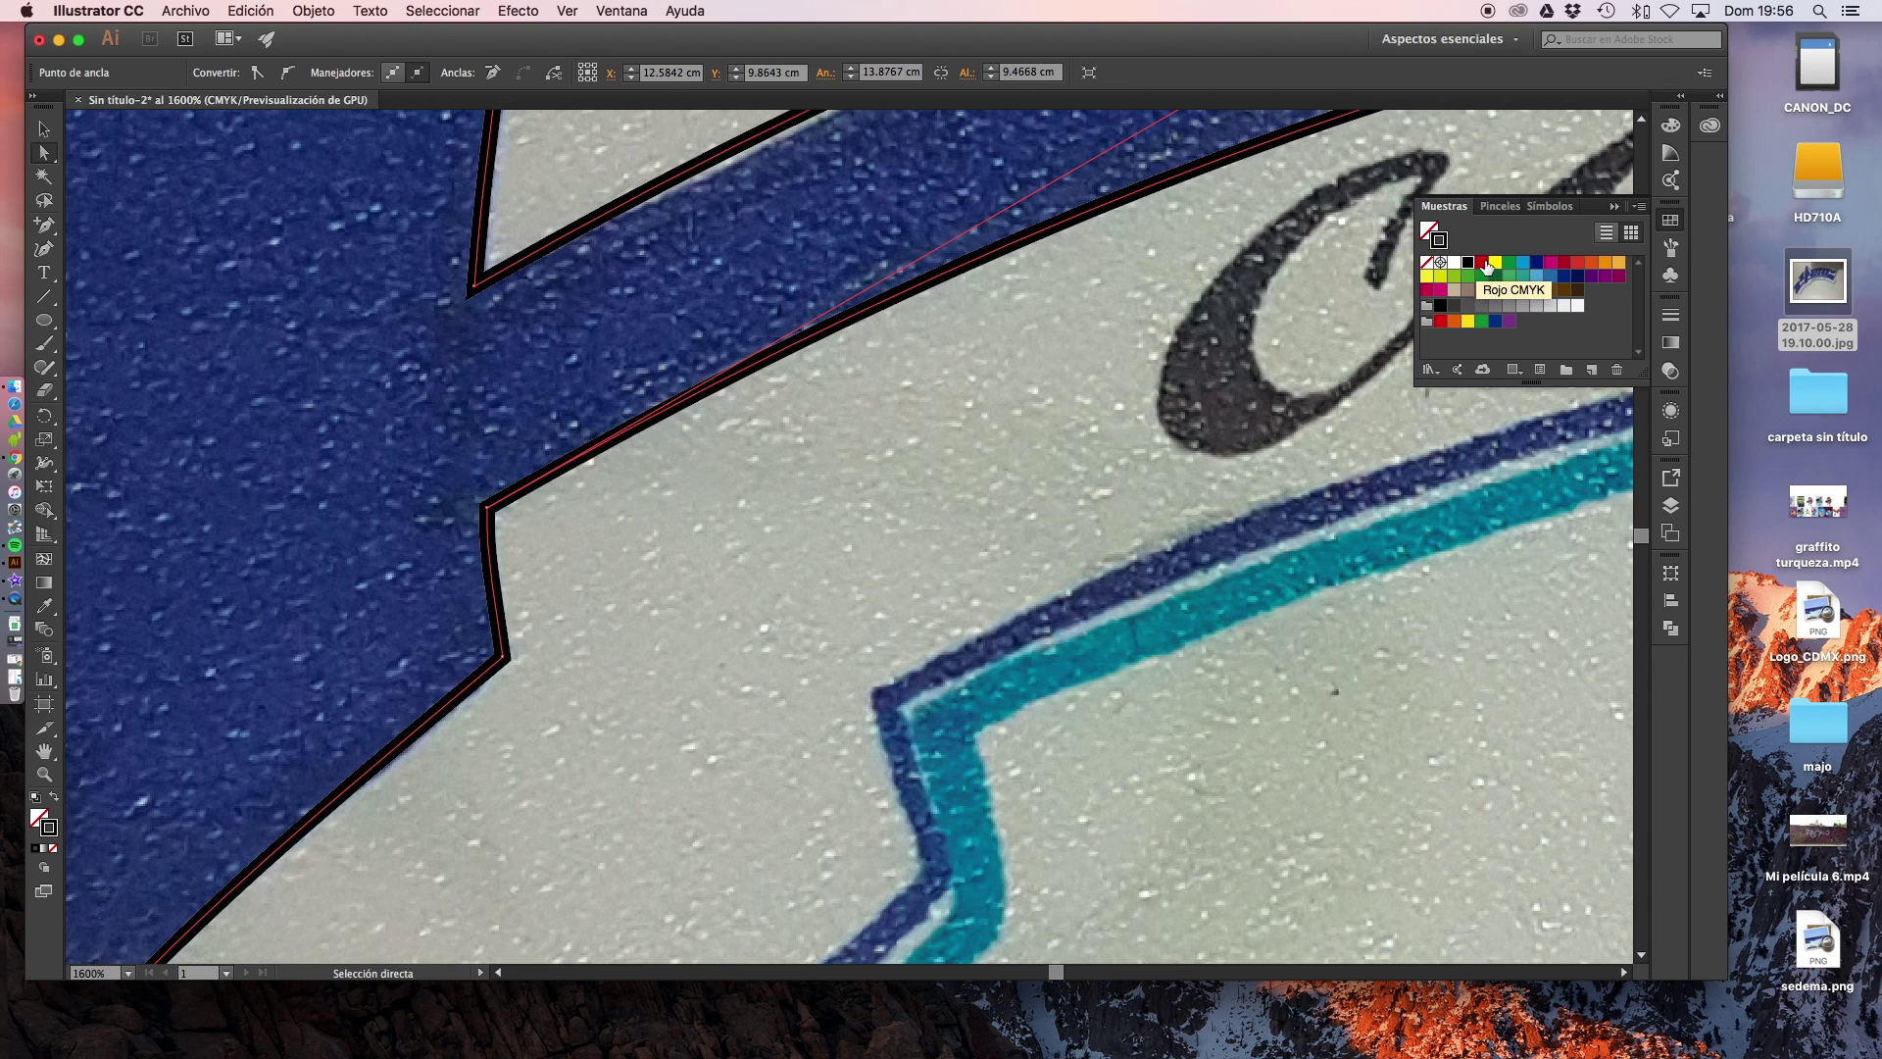
{"action": "left_click", "coordinate": [1498, 265]}
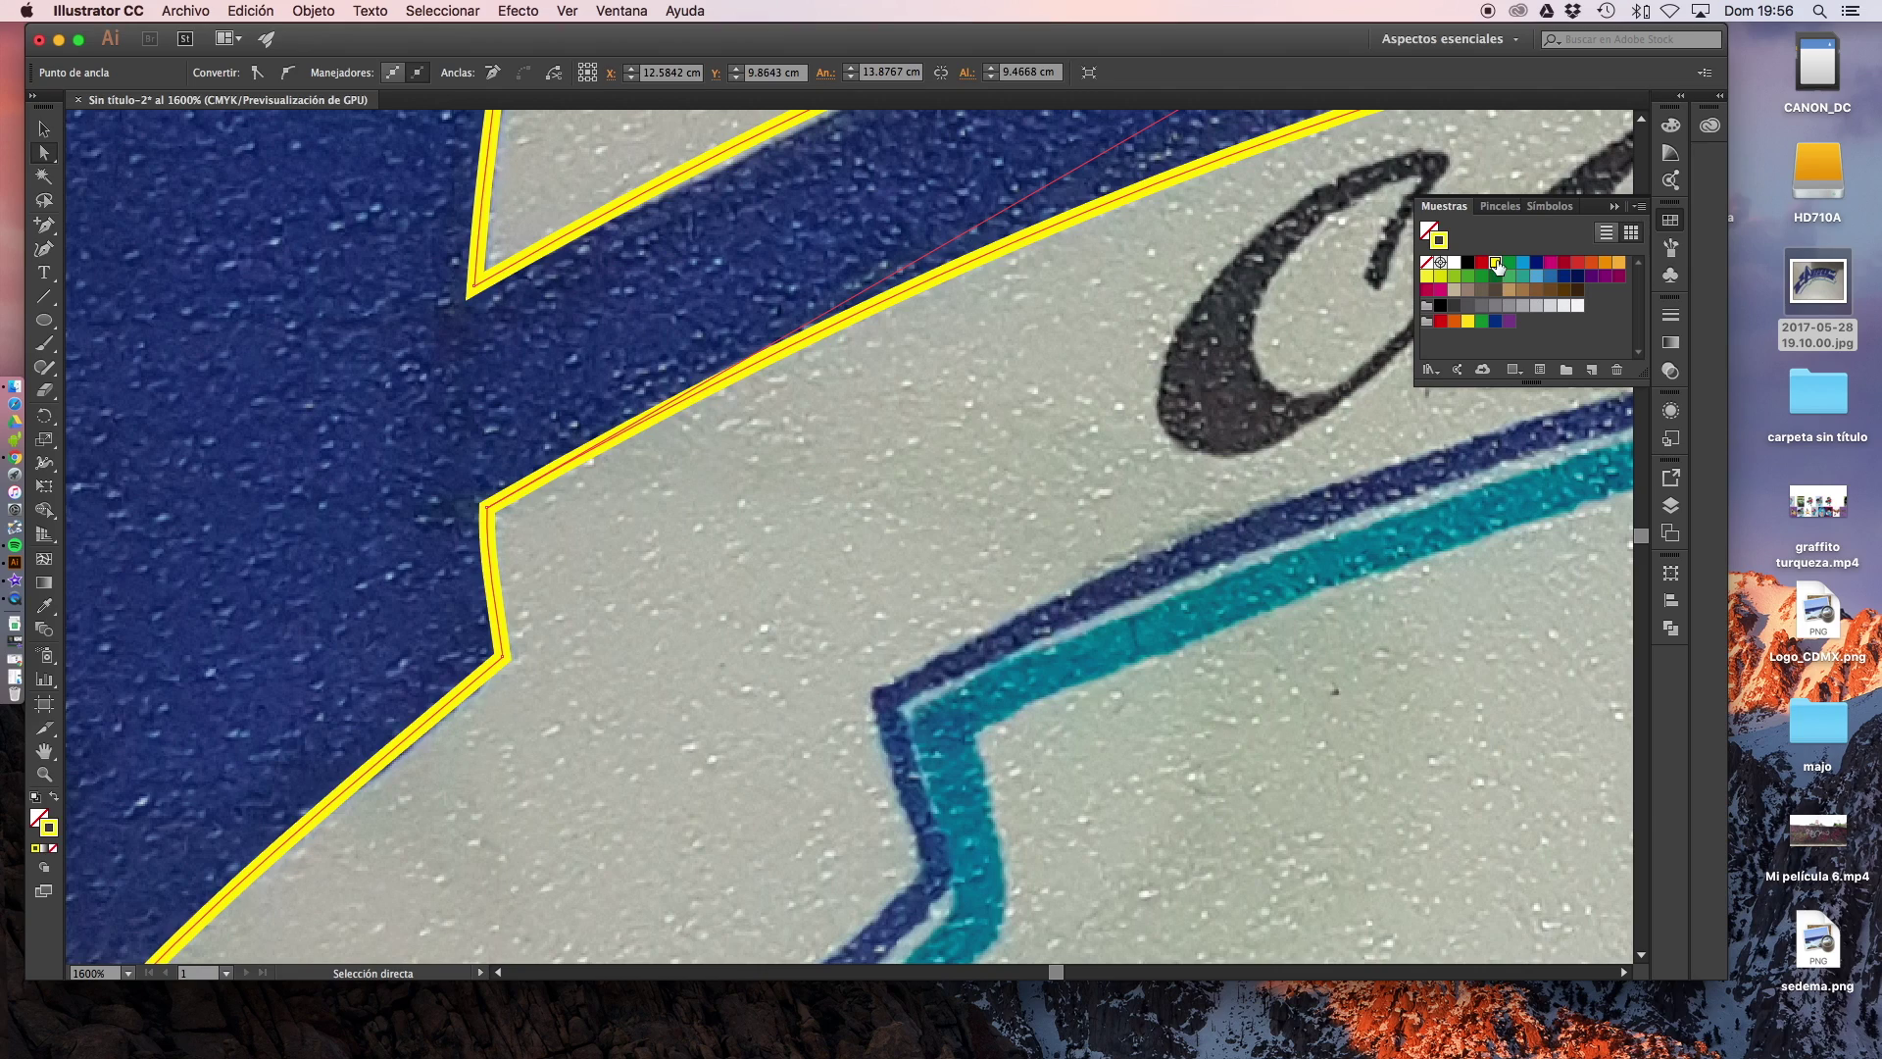
{"action": "scroll", "coordinate": [510, 455], "scroll_direction": "up", "scroll_amount": 3}
{"action": "scroll", "coordinate": [510, 455], "scroll_direction": "down", "scroll_amount": 4}
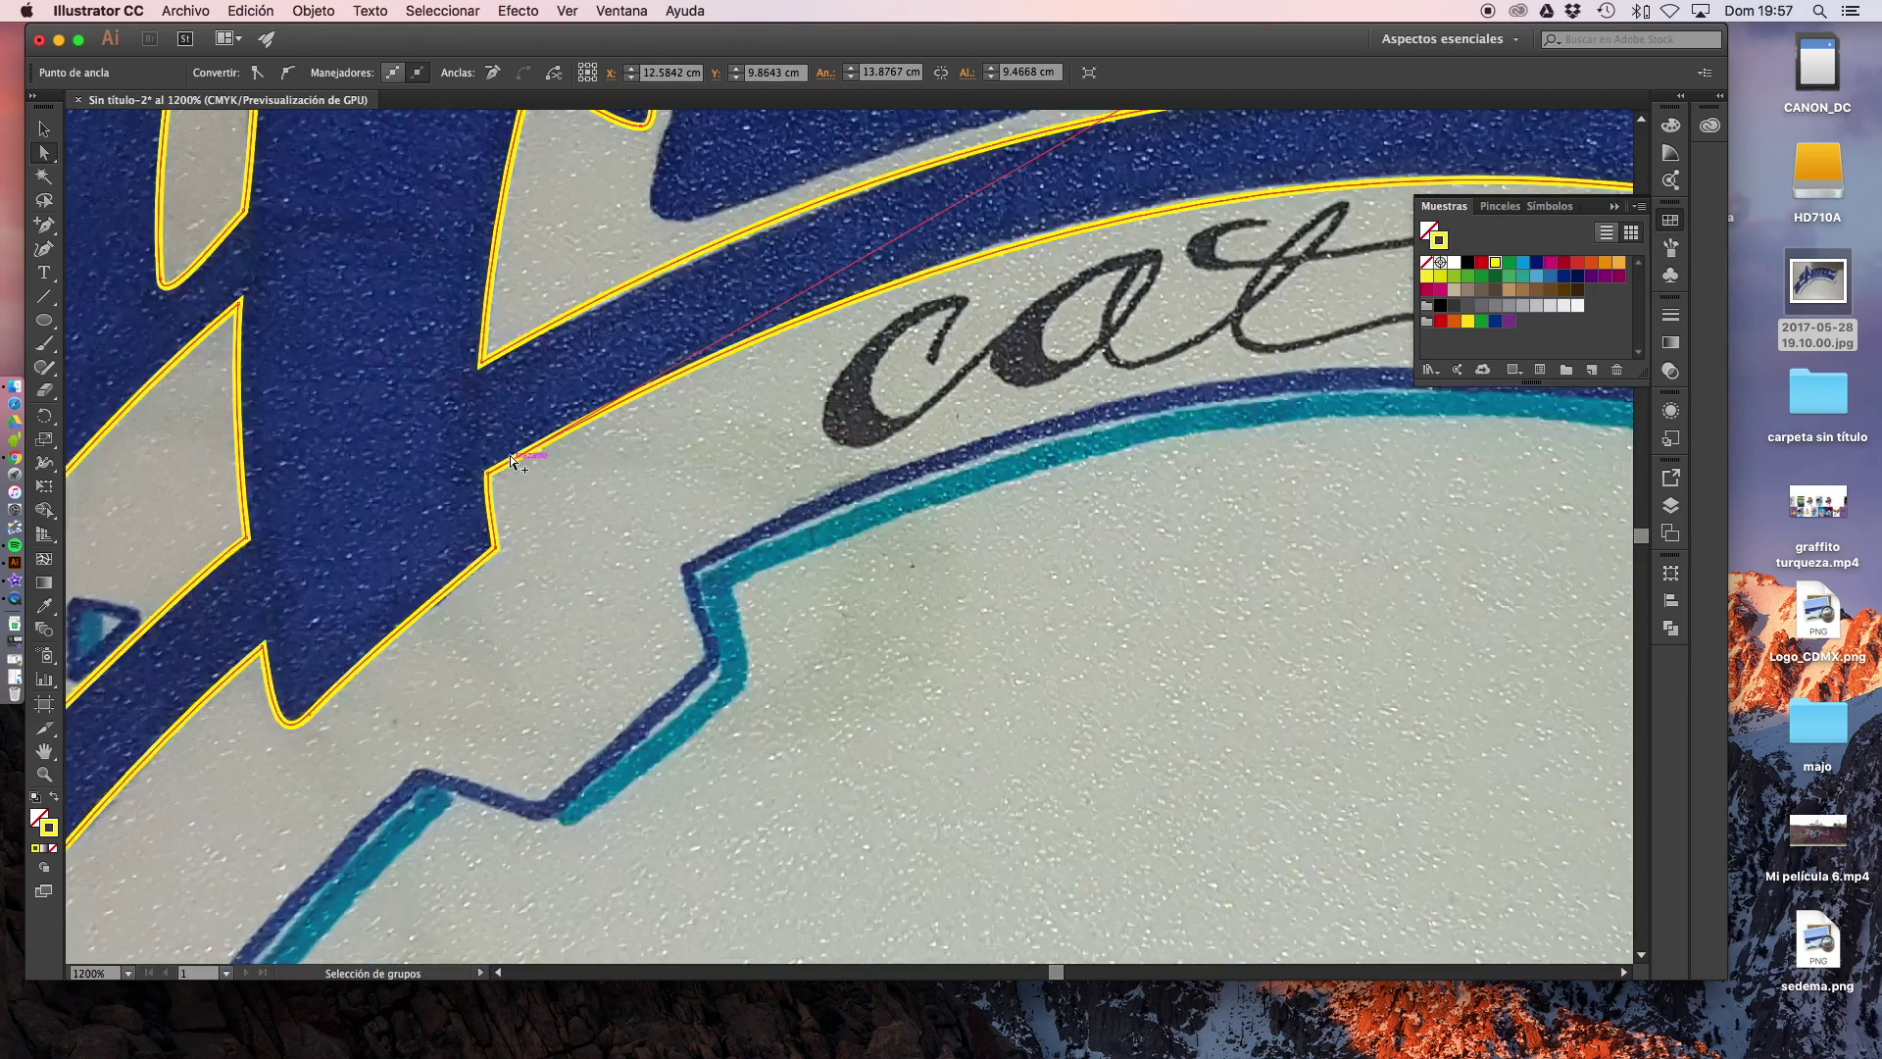
{"action": "scroll", "coordinate": [509, 455], "scroll_direction": "down", "scroll_amount": 4}
{"action": "scroll", "coordinate": [642, 423], "scroll_direction": "up", "scroll_amount": 2}
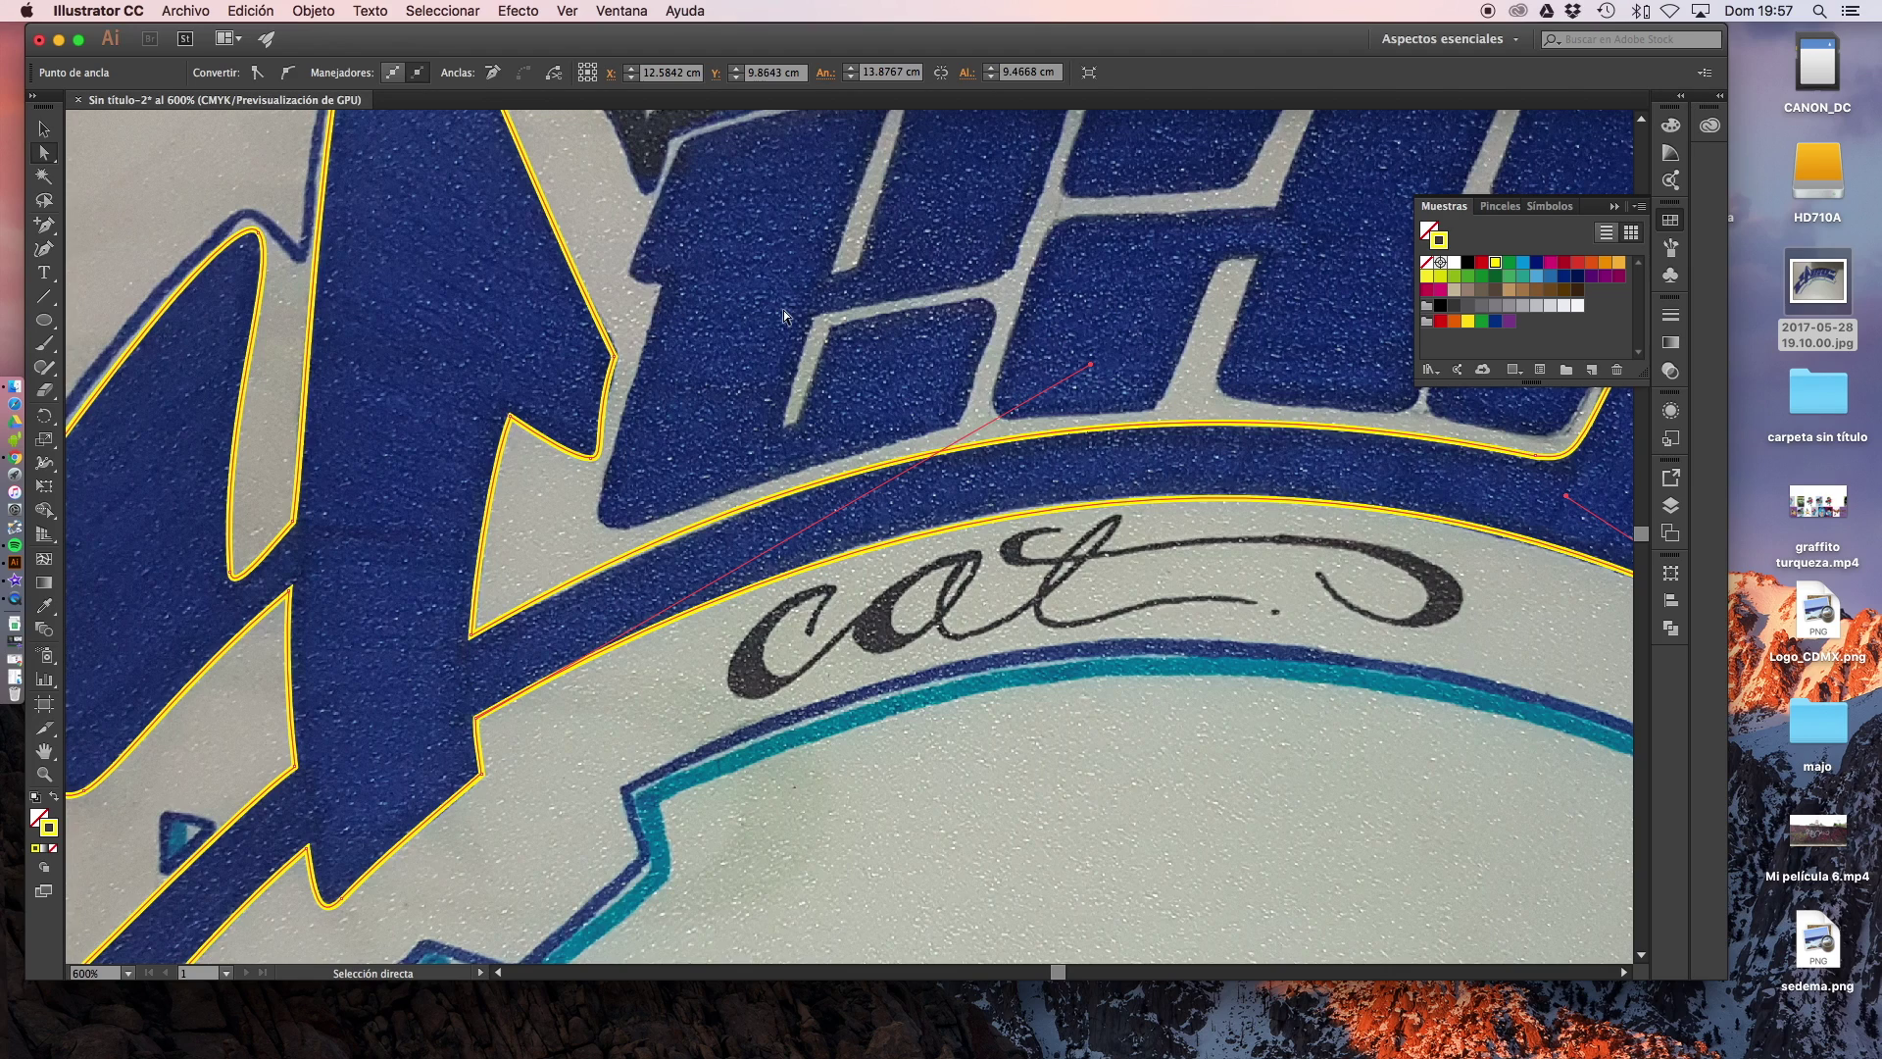
{"action": "scroll", "coordinate": [603, 414], "scroll_direction": "down", "scroll_amount": 2}
{"action": "scroll", "coordinate": [603, 414], "scroll_direction": "down", "scroll_amount": 1}
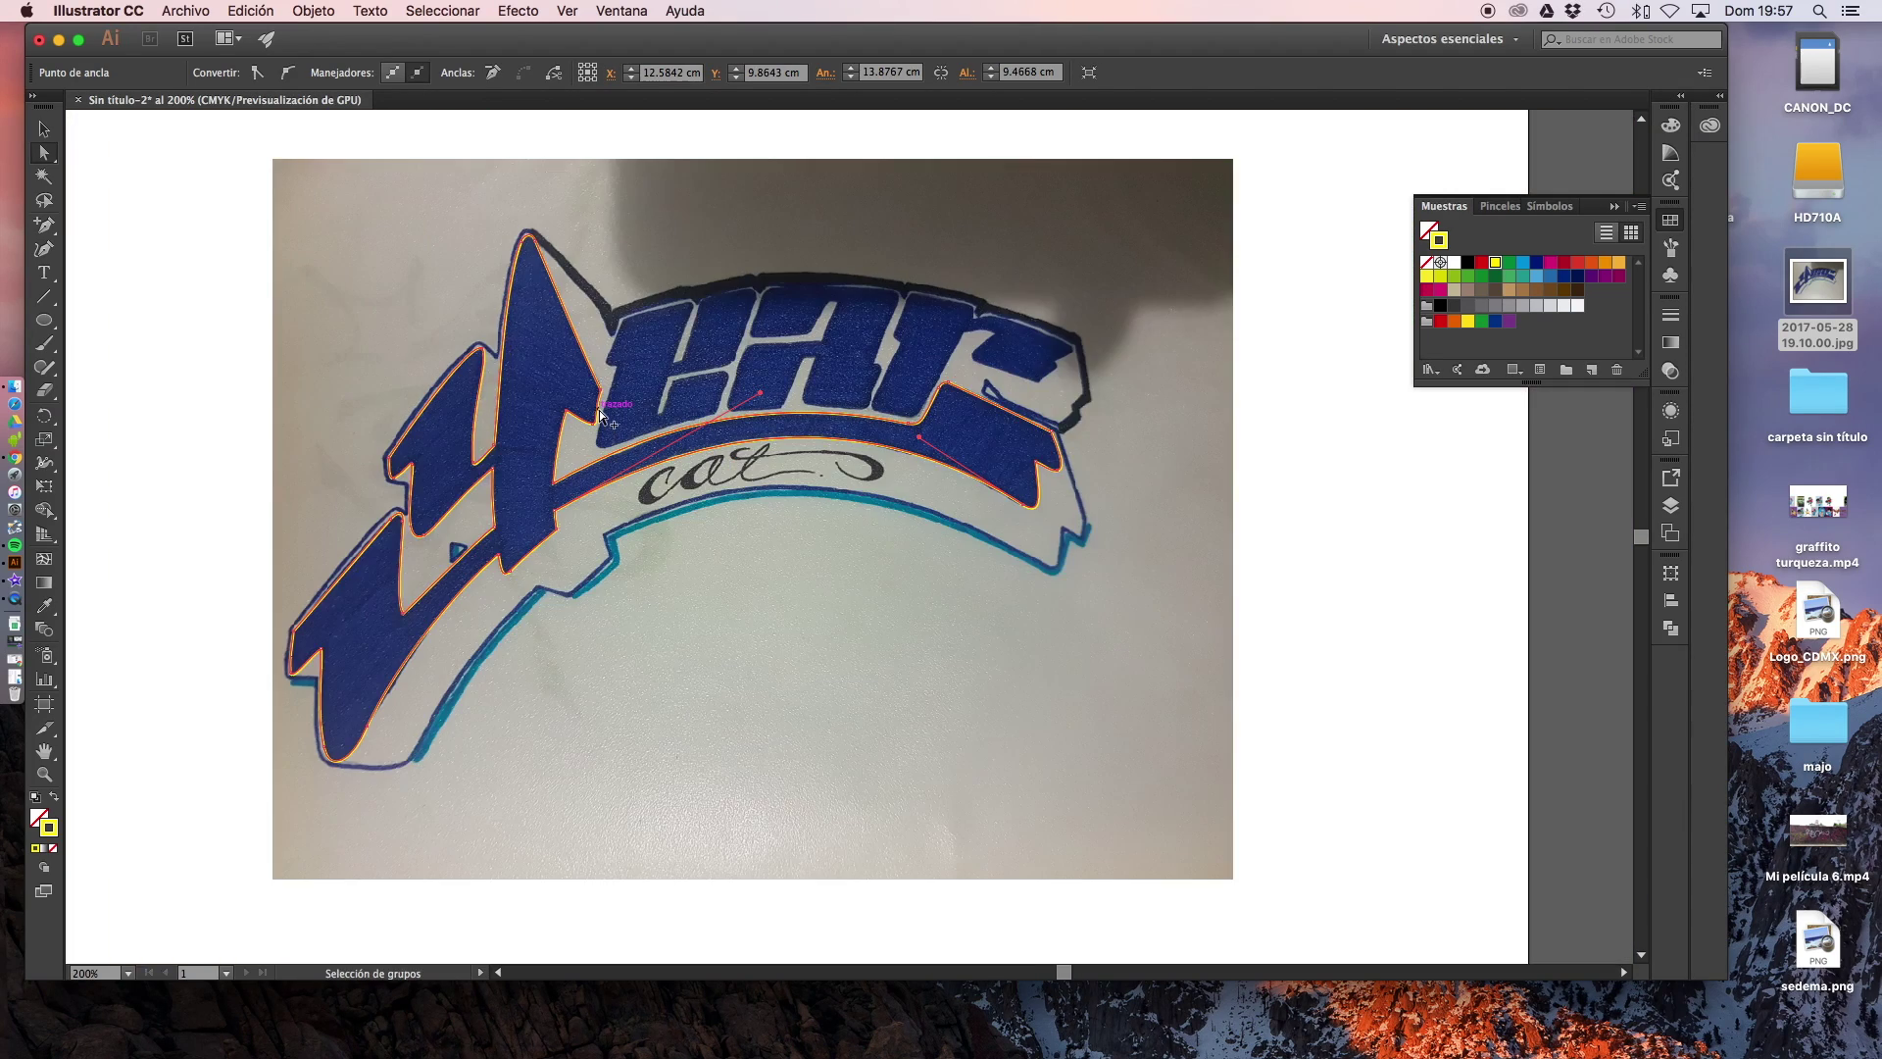
Try yellow and dark navy strokes on the path, then set the stroke to None
{"action": "scroll", "coordinate": [600, 414], "scroll_direction": "up", "scroll_amount": 2}
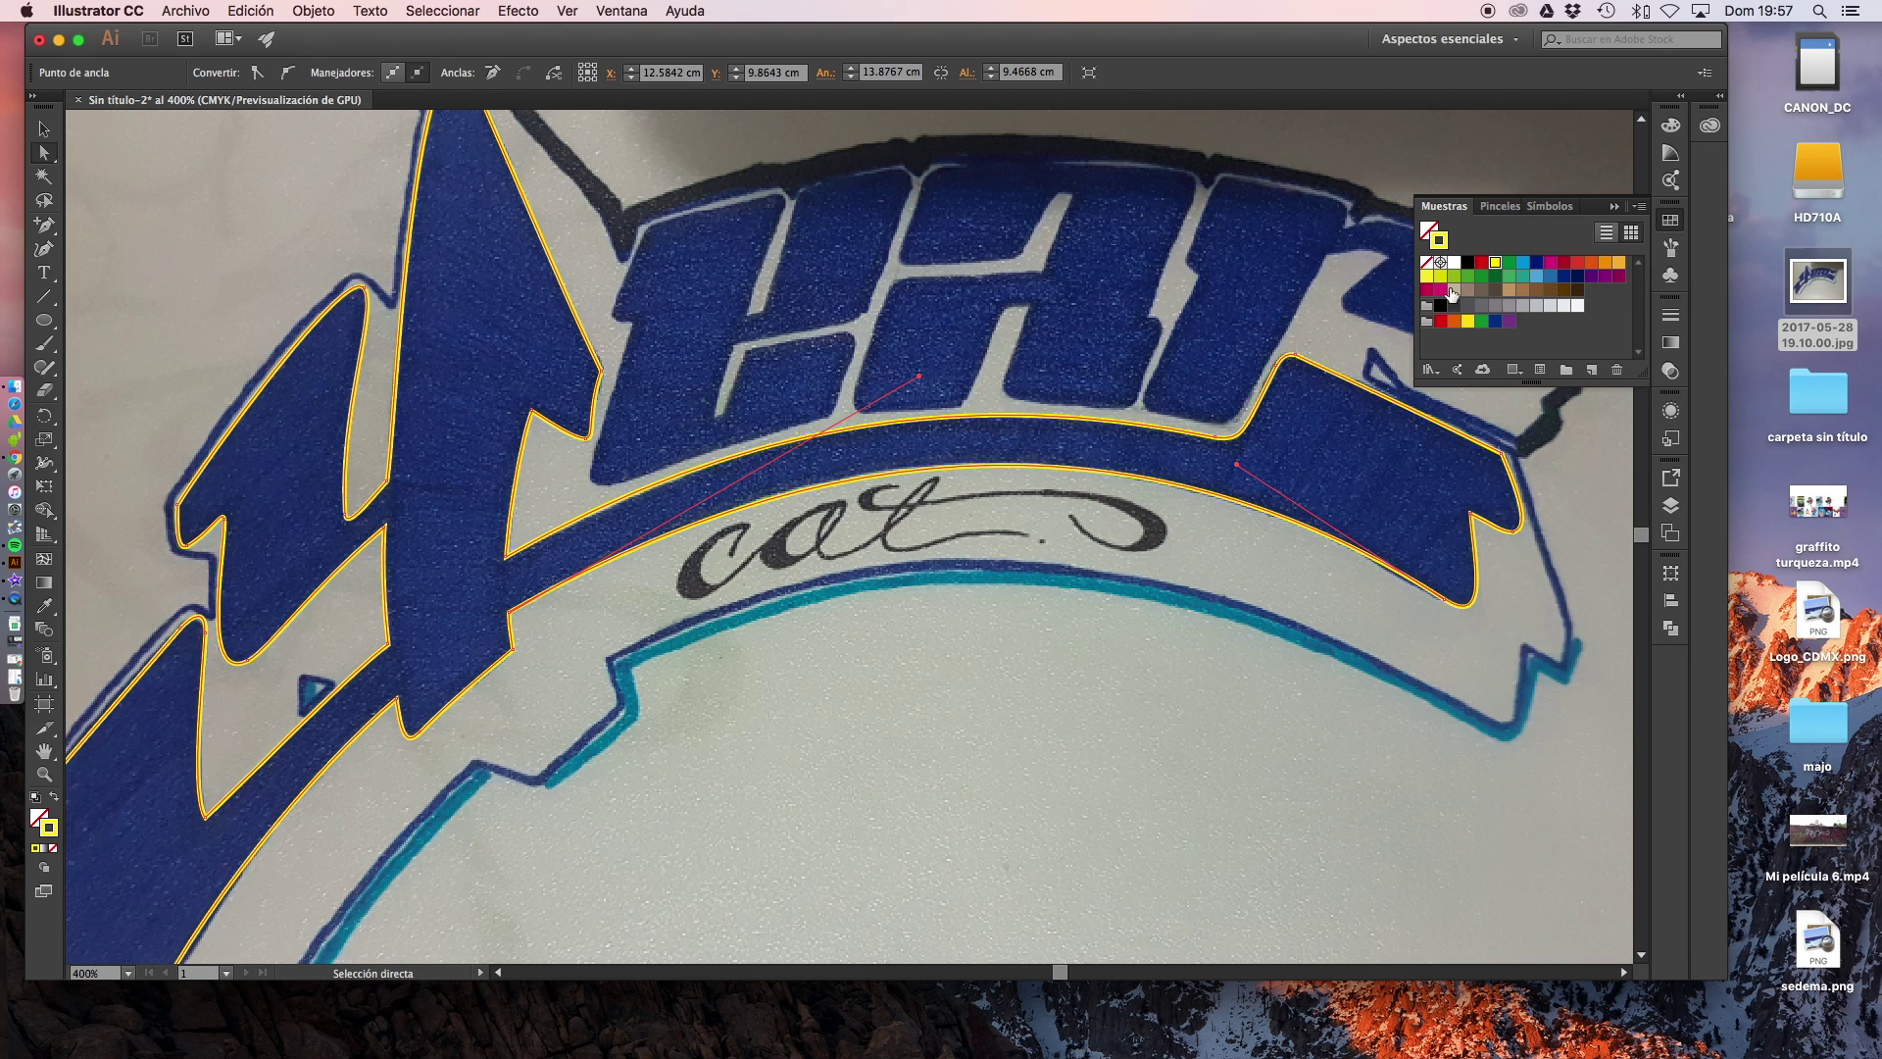
{"action": "left_click", "coordinate": [1454, 304]}
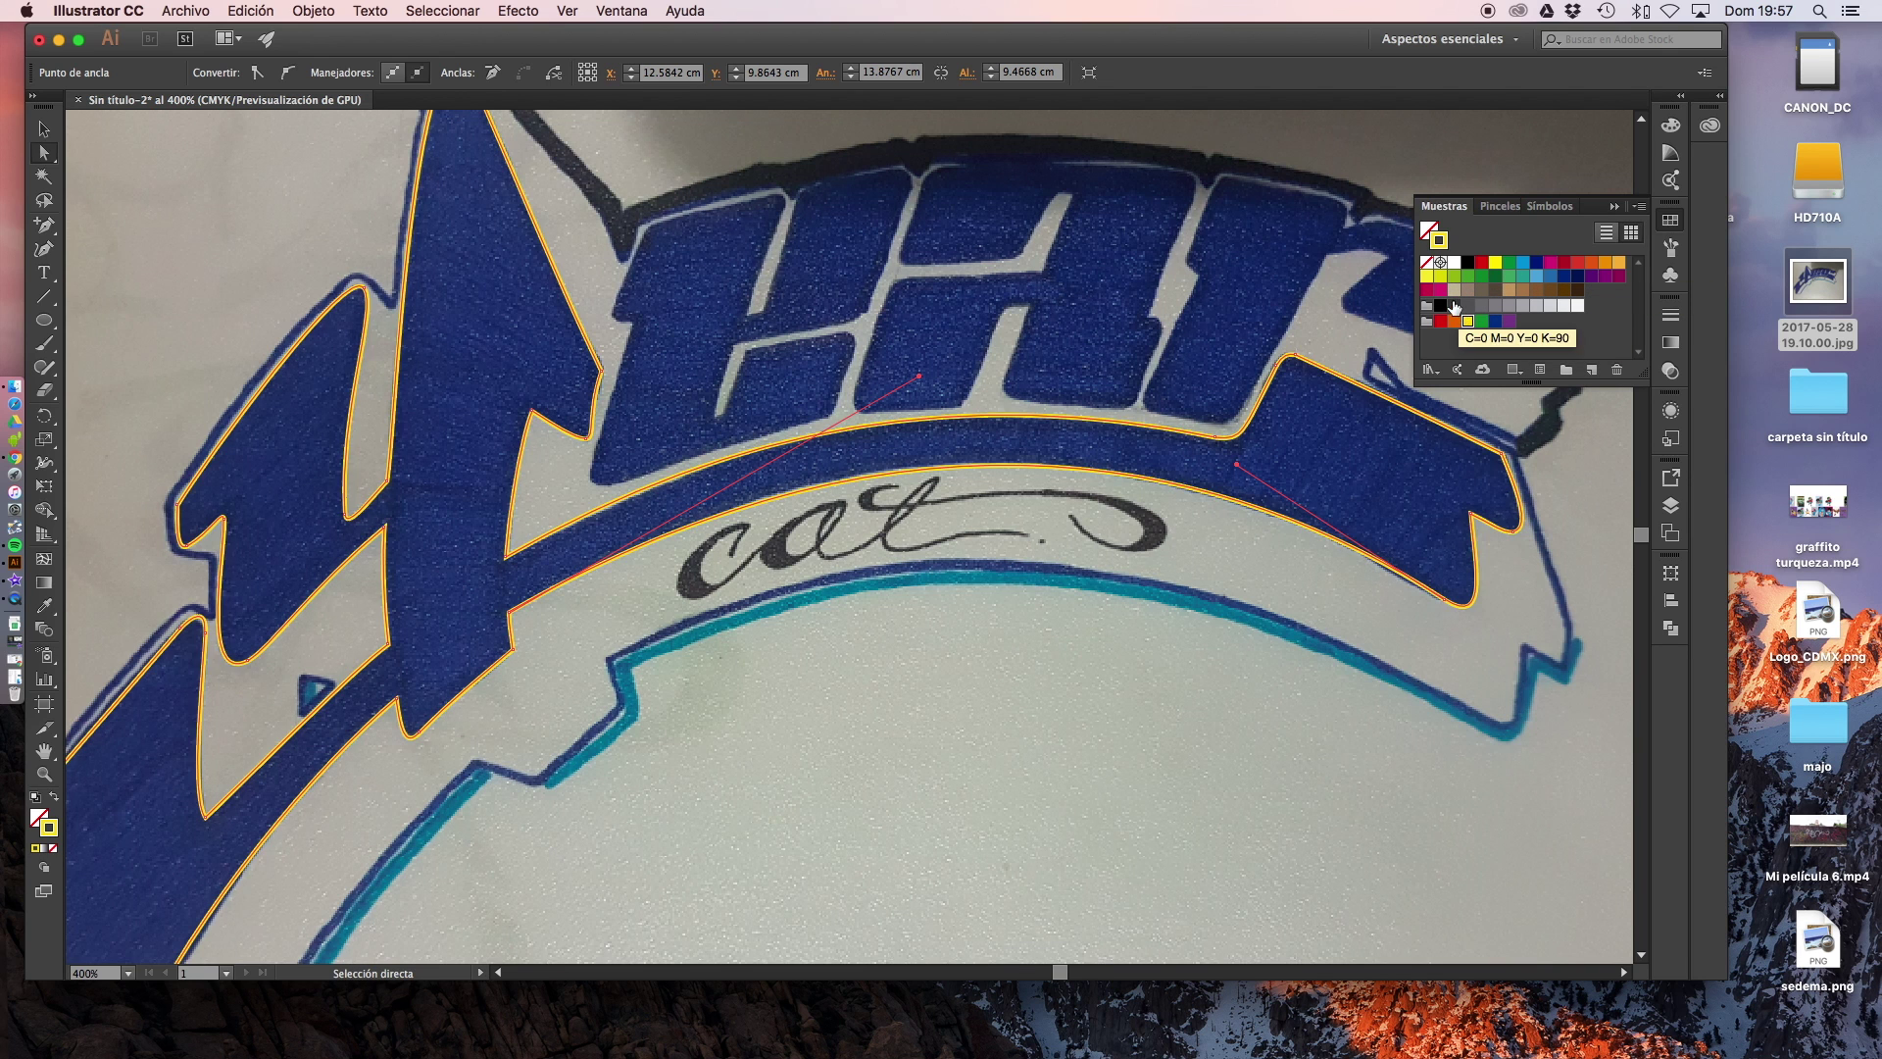
{"action": "left_click", "coordinate": [1524, 276]}
{"action": "left_click", "coordinate": [1577, 276]}
{"action": "left_click", "coordinate": [1496, 265]}
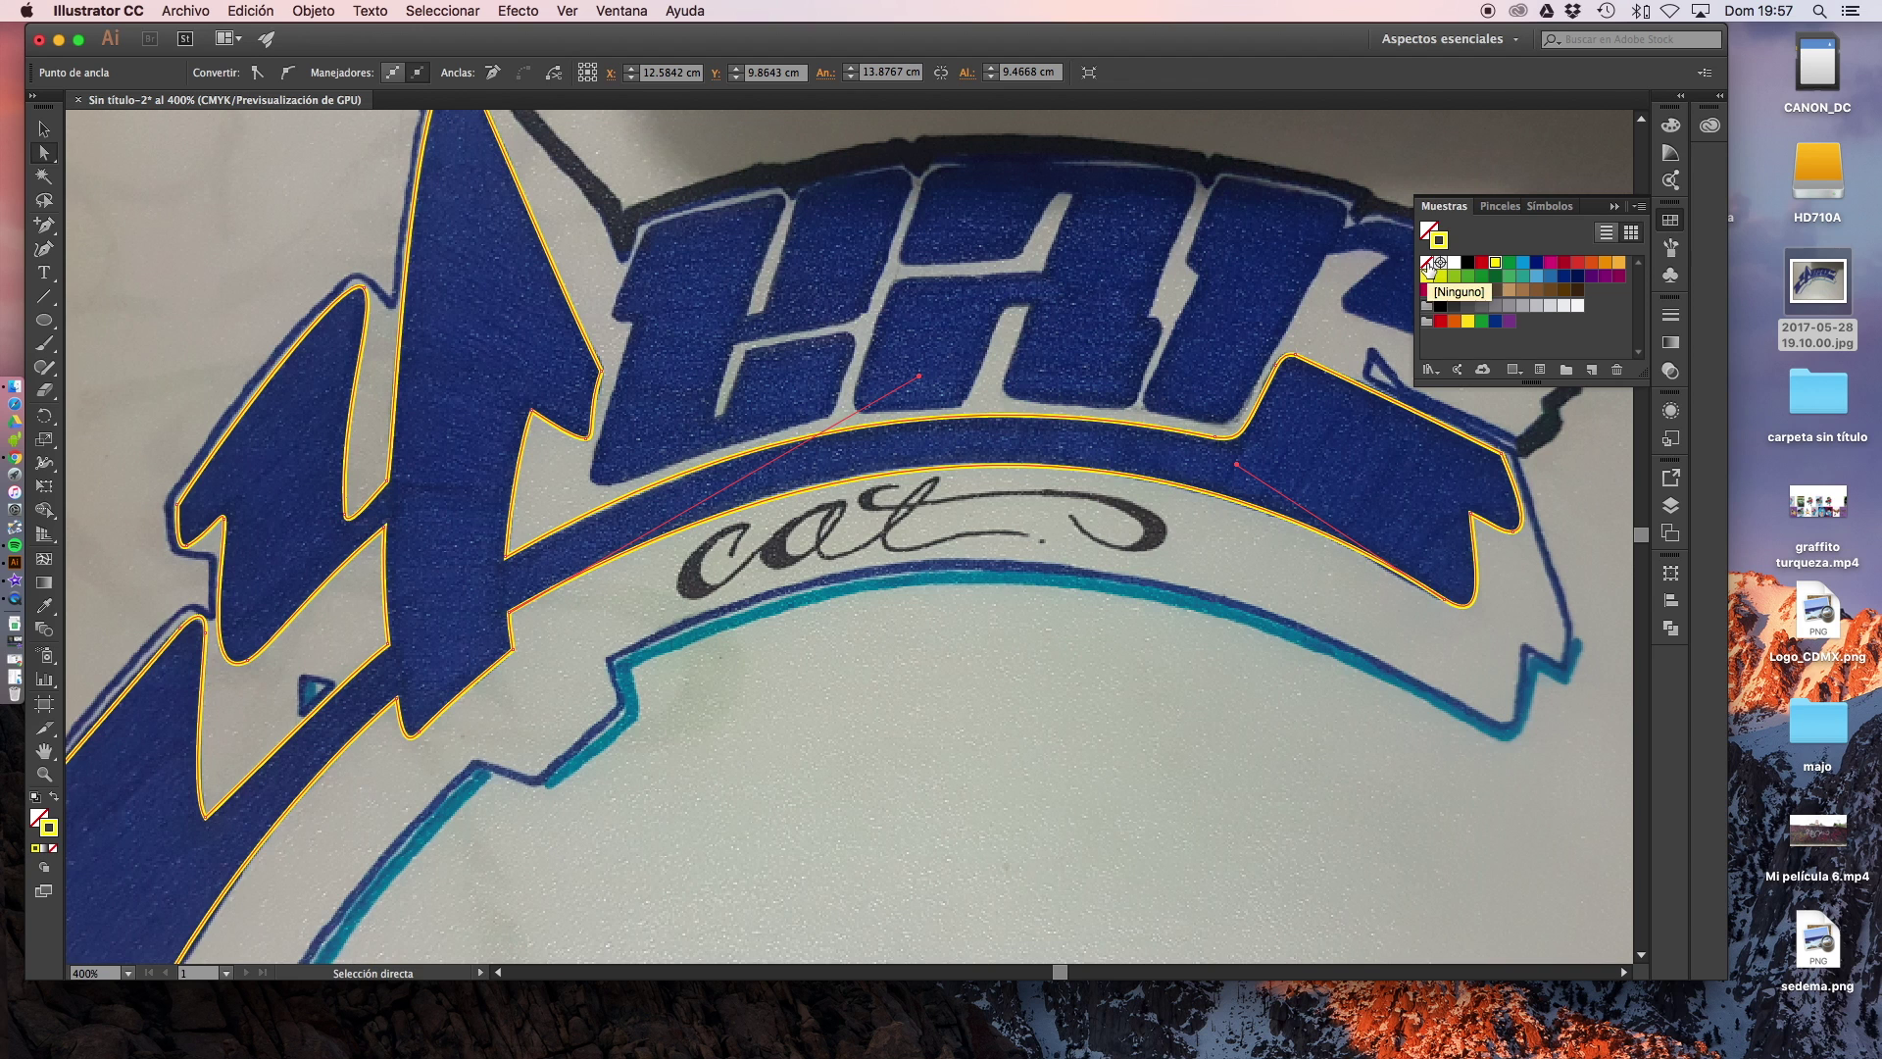
{"action": "left_click", "coordinate": [1429, 265]}
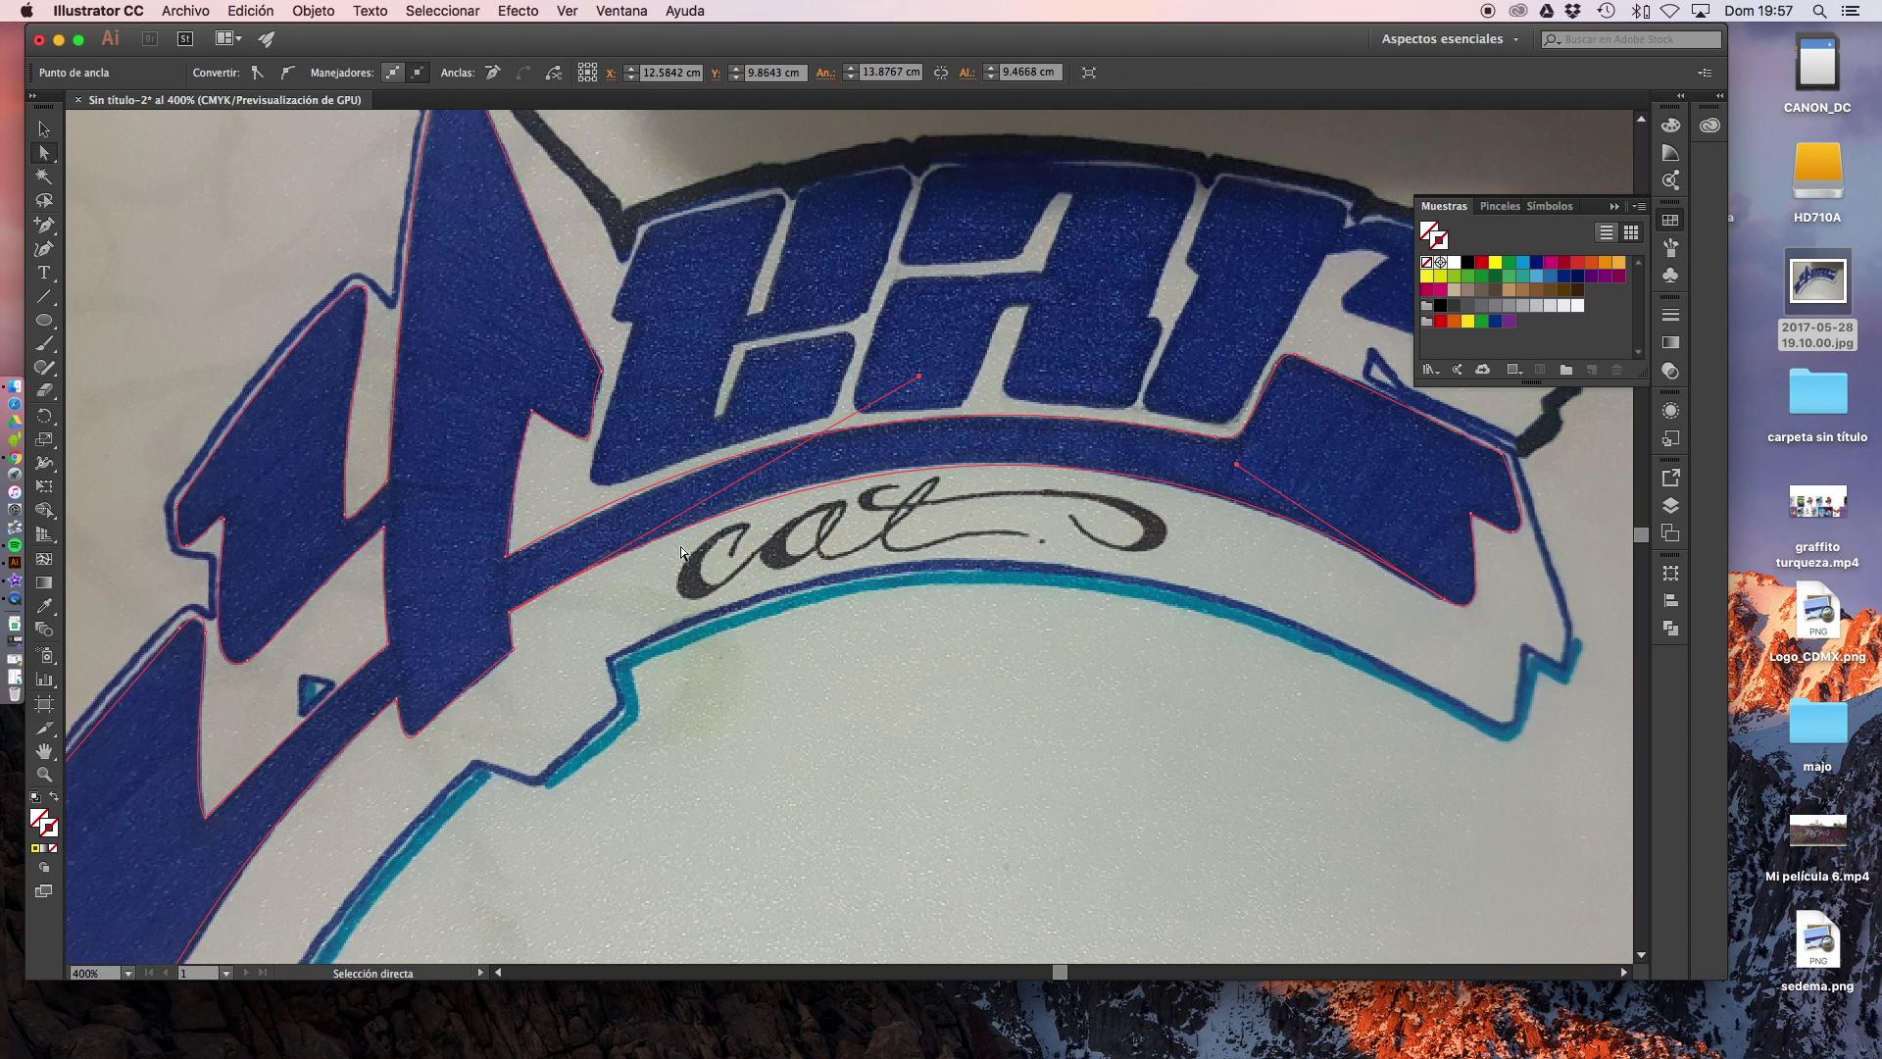
Pan and zoom around the canvas to inspect the stroke-less traced path
{"action": "scroll", "coordinate": [680, 544], "scroll_direction": "right", "scroll_amount": 1}
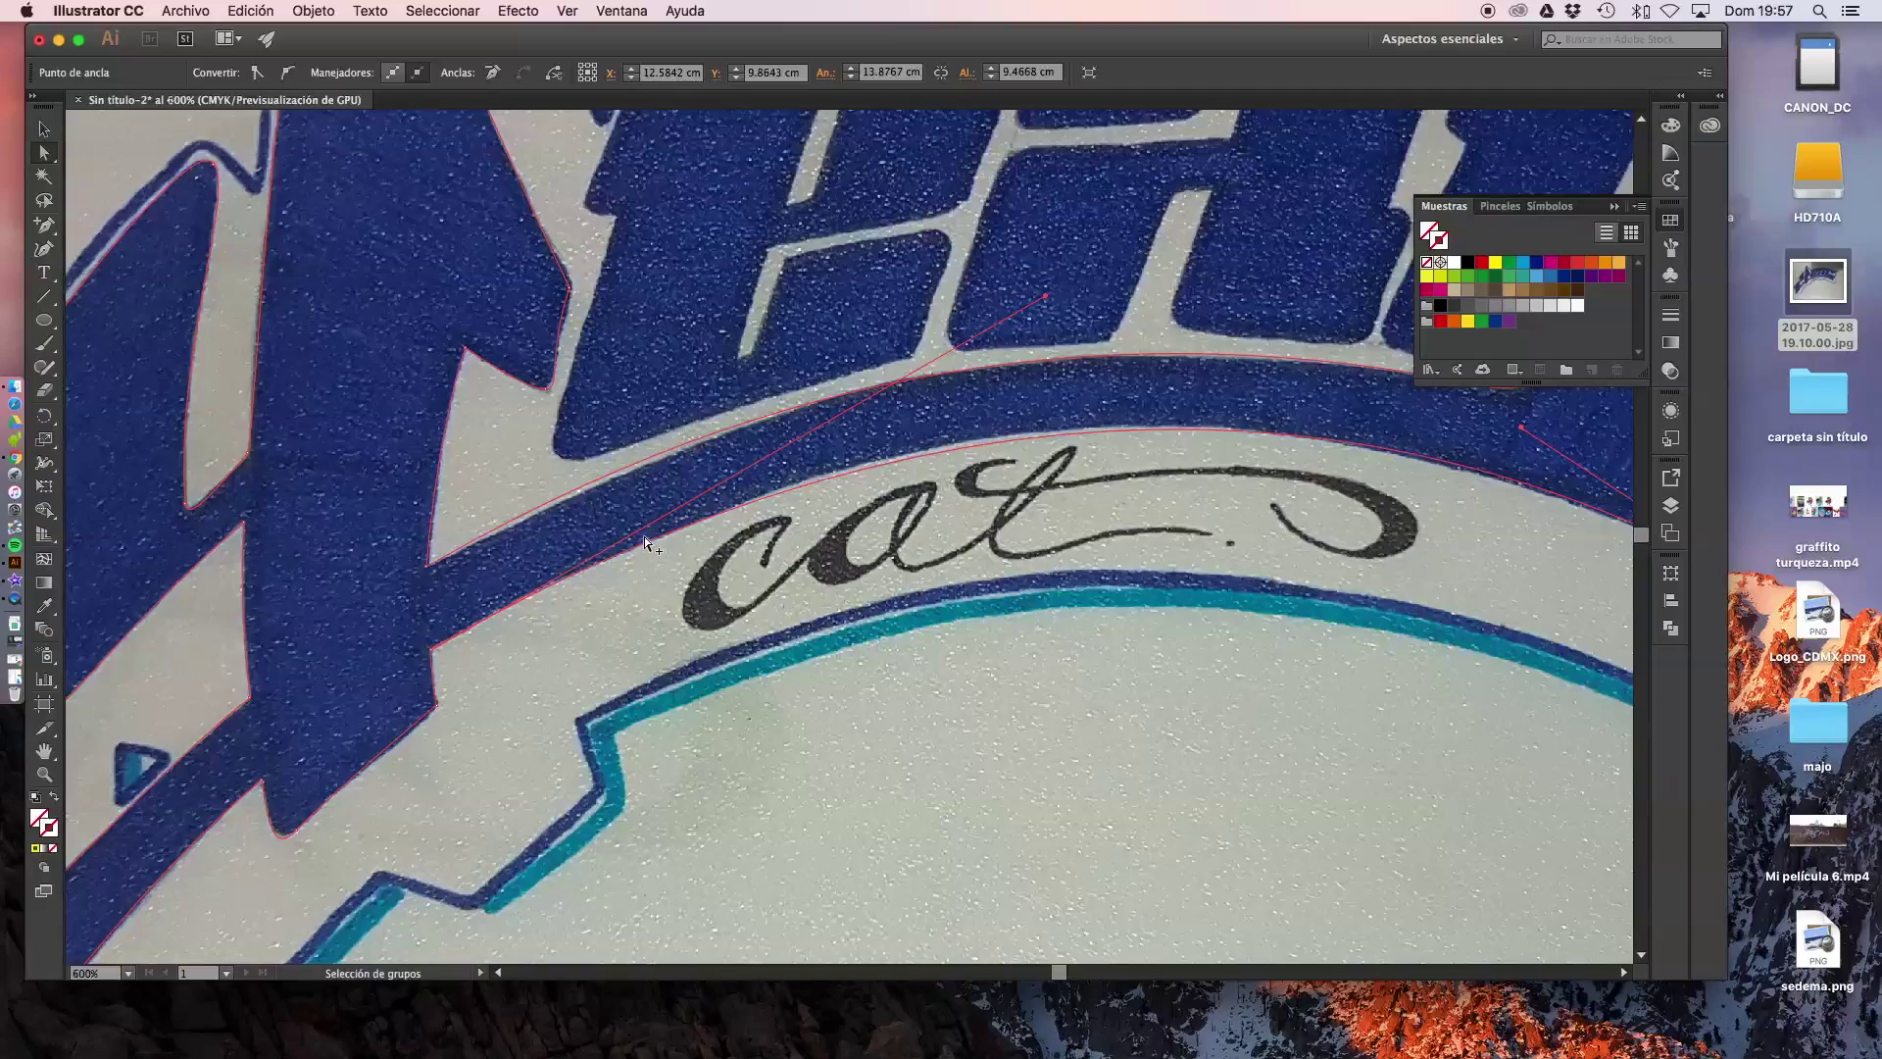
{"action": "scroll", "coordinate": [644, 538], "scroll_direction": "up", "scroll_amount": 5}
{"action": "scroll", "coordinate": [644, 537], "scroll_direction": "down", "scroll_amount": 2}
{"action": "scroll", "coordinate": [644, 537], "scroll_direction": "down", "scroll_amount": 2}
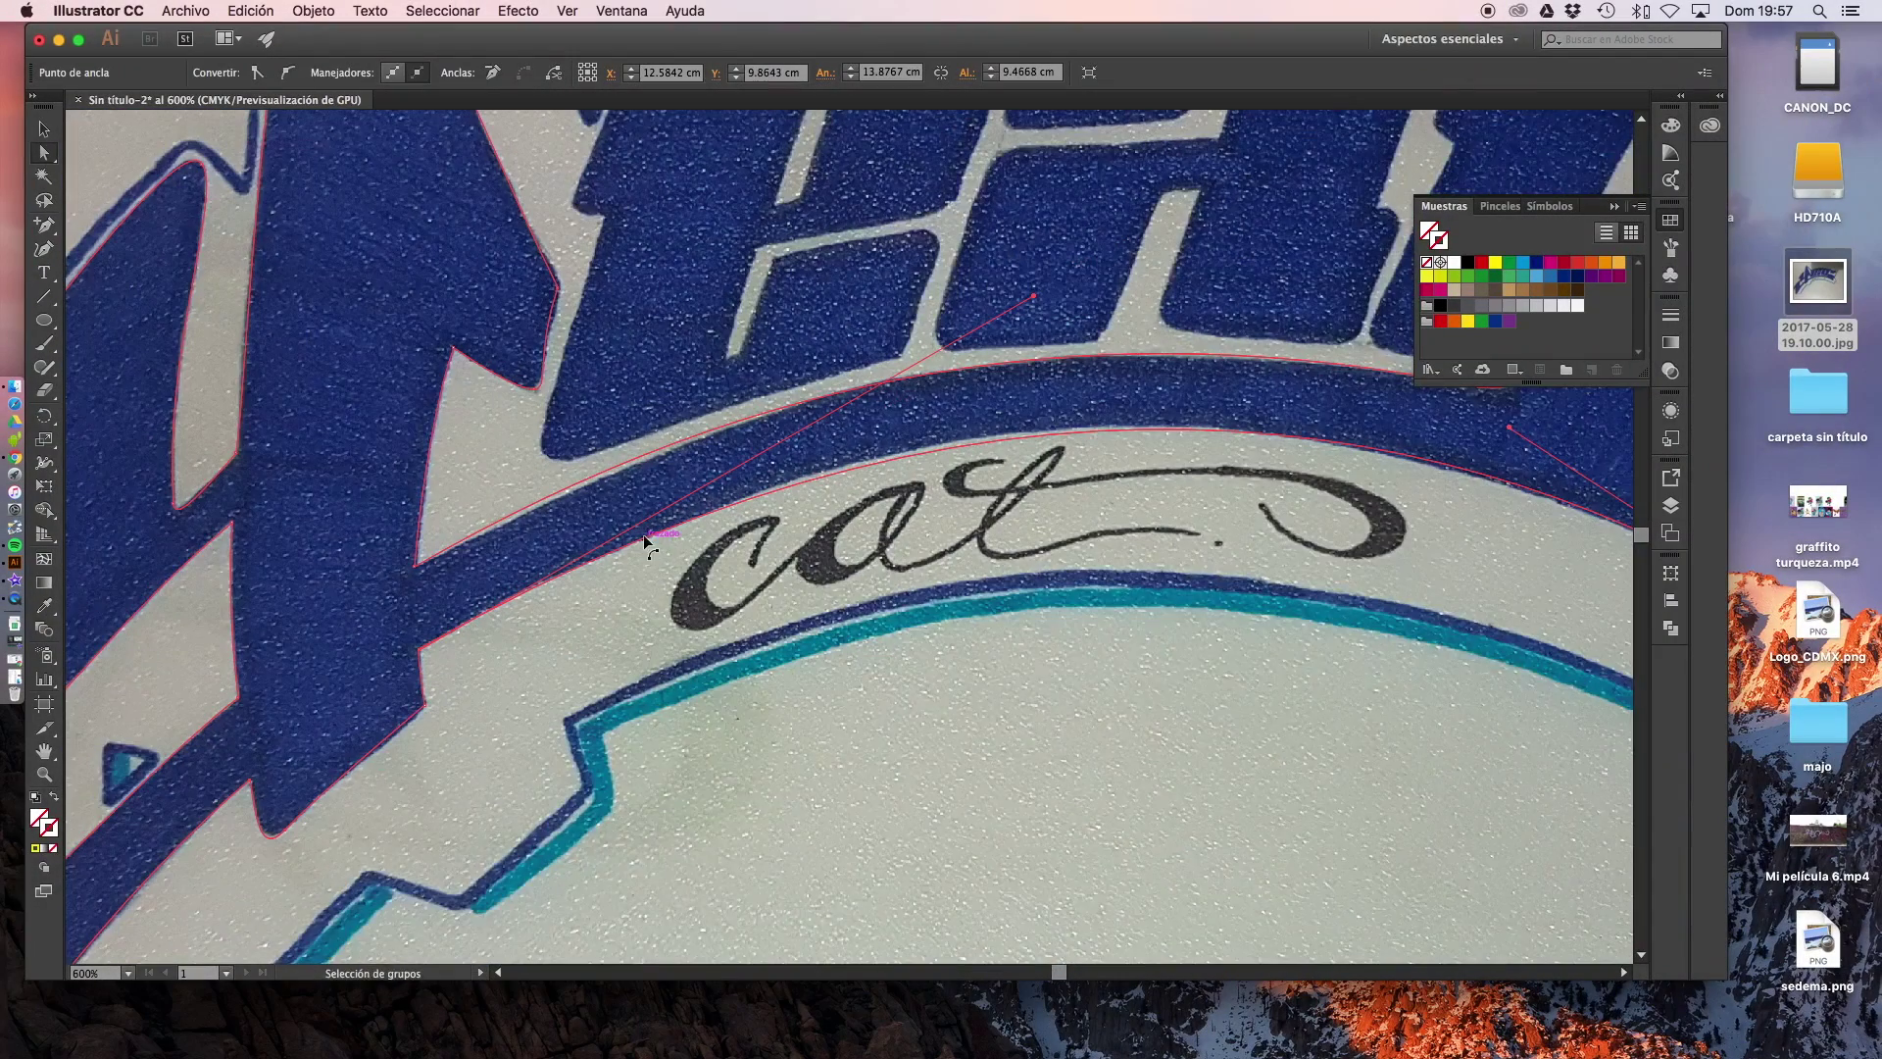
{"action": "scroll", "coordinate": [408, 409], "scroll_direction": "left", "scroll_amount": 3}
{"action": "scroll", "coordinate": [437, 409], "scroll_direction": "left", "scroll_amount": 3}
{"action": "scroll", "coordinate": [439, 409], "scroll_direction": "up", "scroll_amount": 4}
{"action": "scroll", "coordinate": [439, 409], "scroll_direction": "left", "scroll_amount": 3}
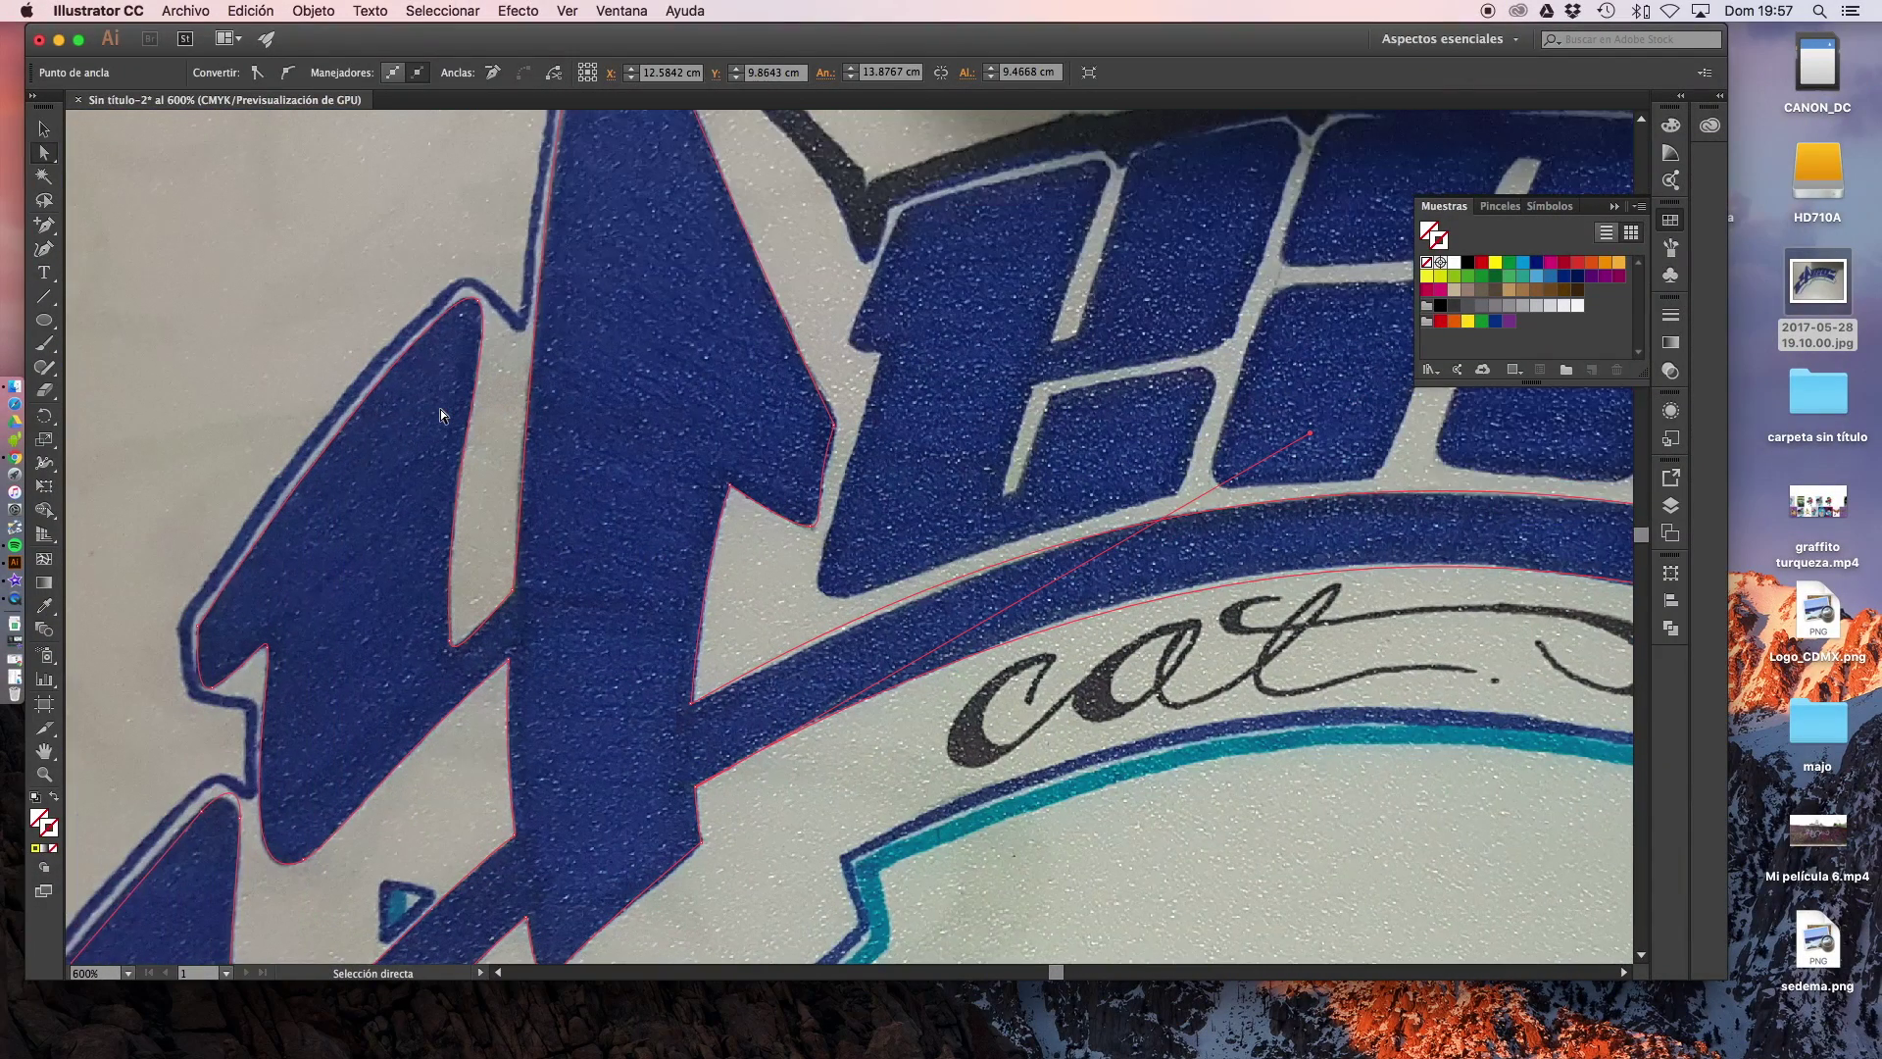
{"action": "scroll", "coordinate": [439, 409], "scroll_direction": "up", "scroll_amount": 1}
{"action": "scroll", "coordinate": [439, 409], "scroll_direction": "up", "scroll_amount": 2}
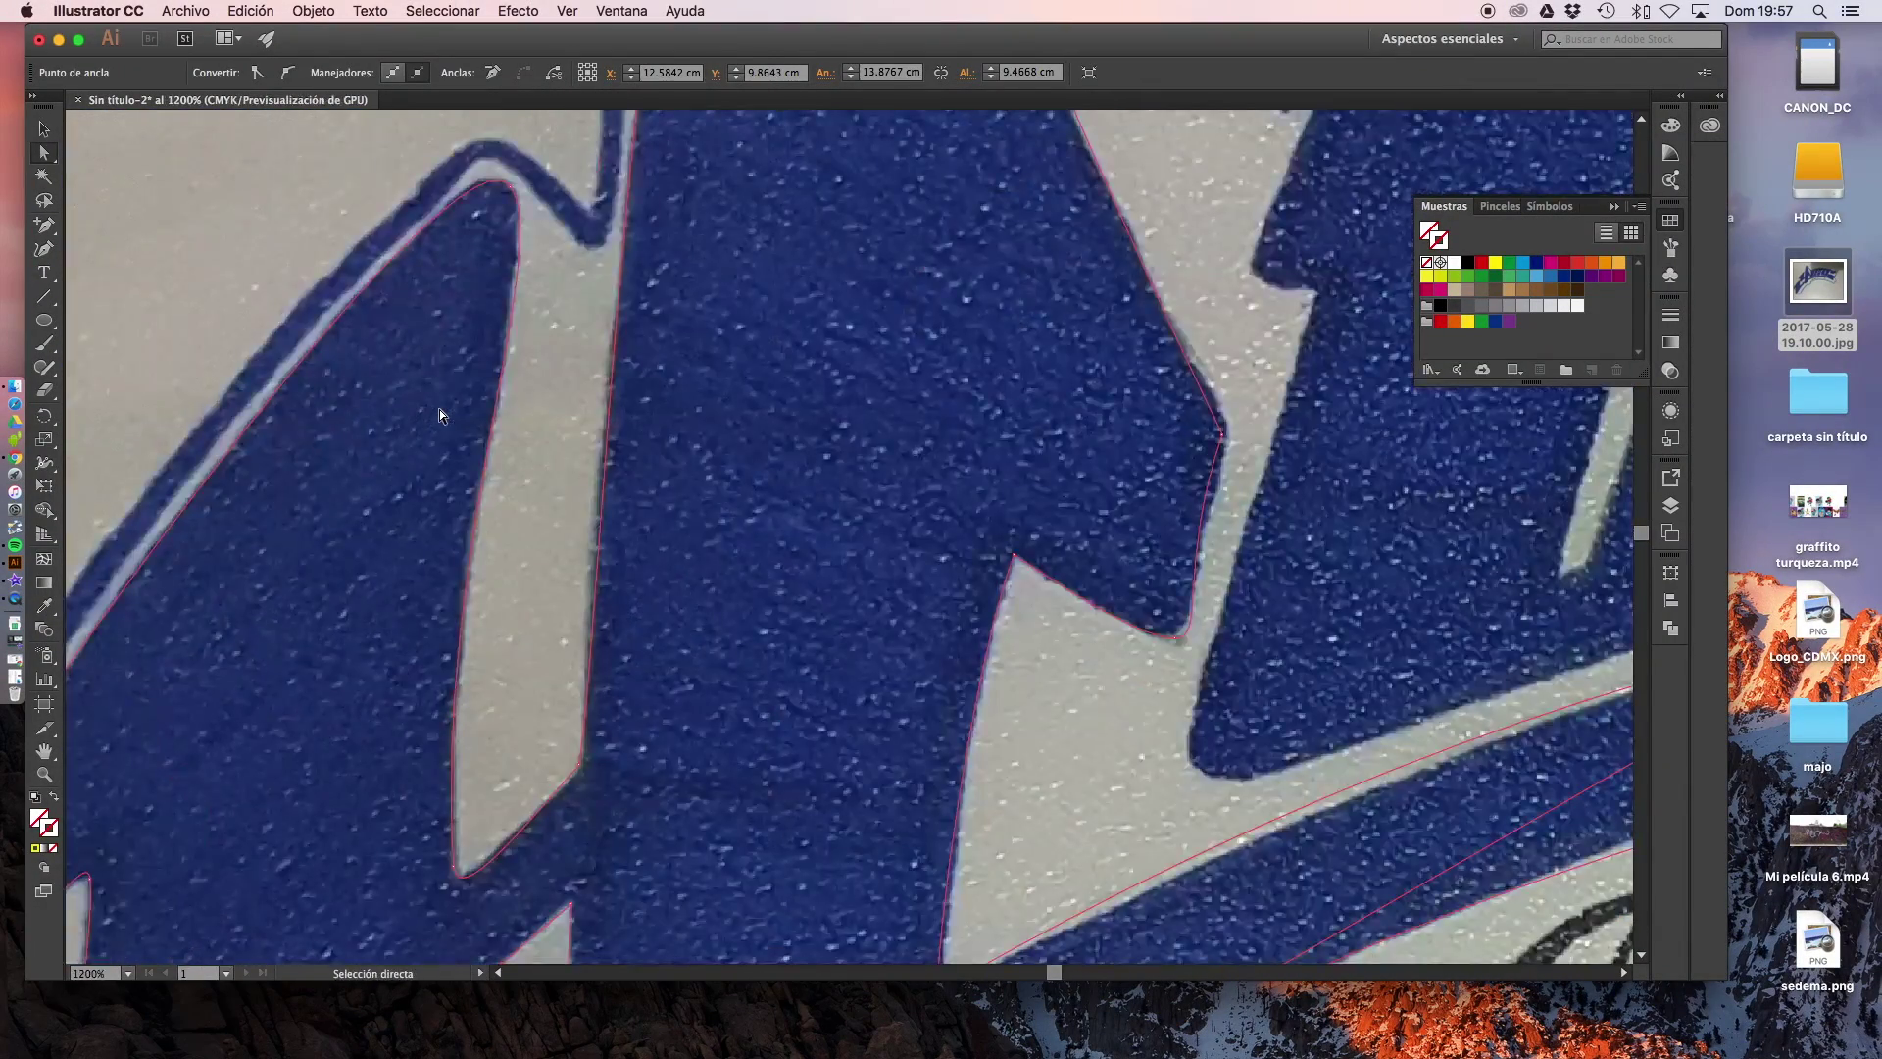
{"action": "scroll", "coordinate": [514, 413], "scroll_direction": "down", "scroll_amount": 4}
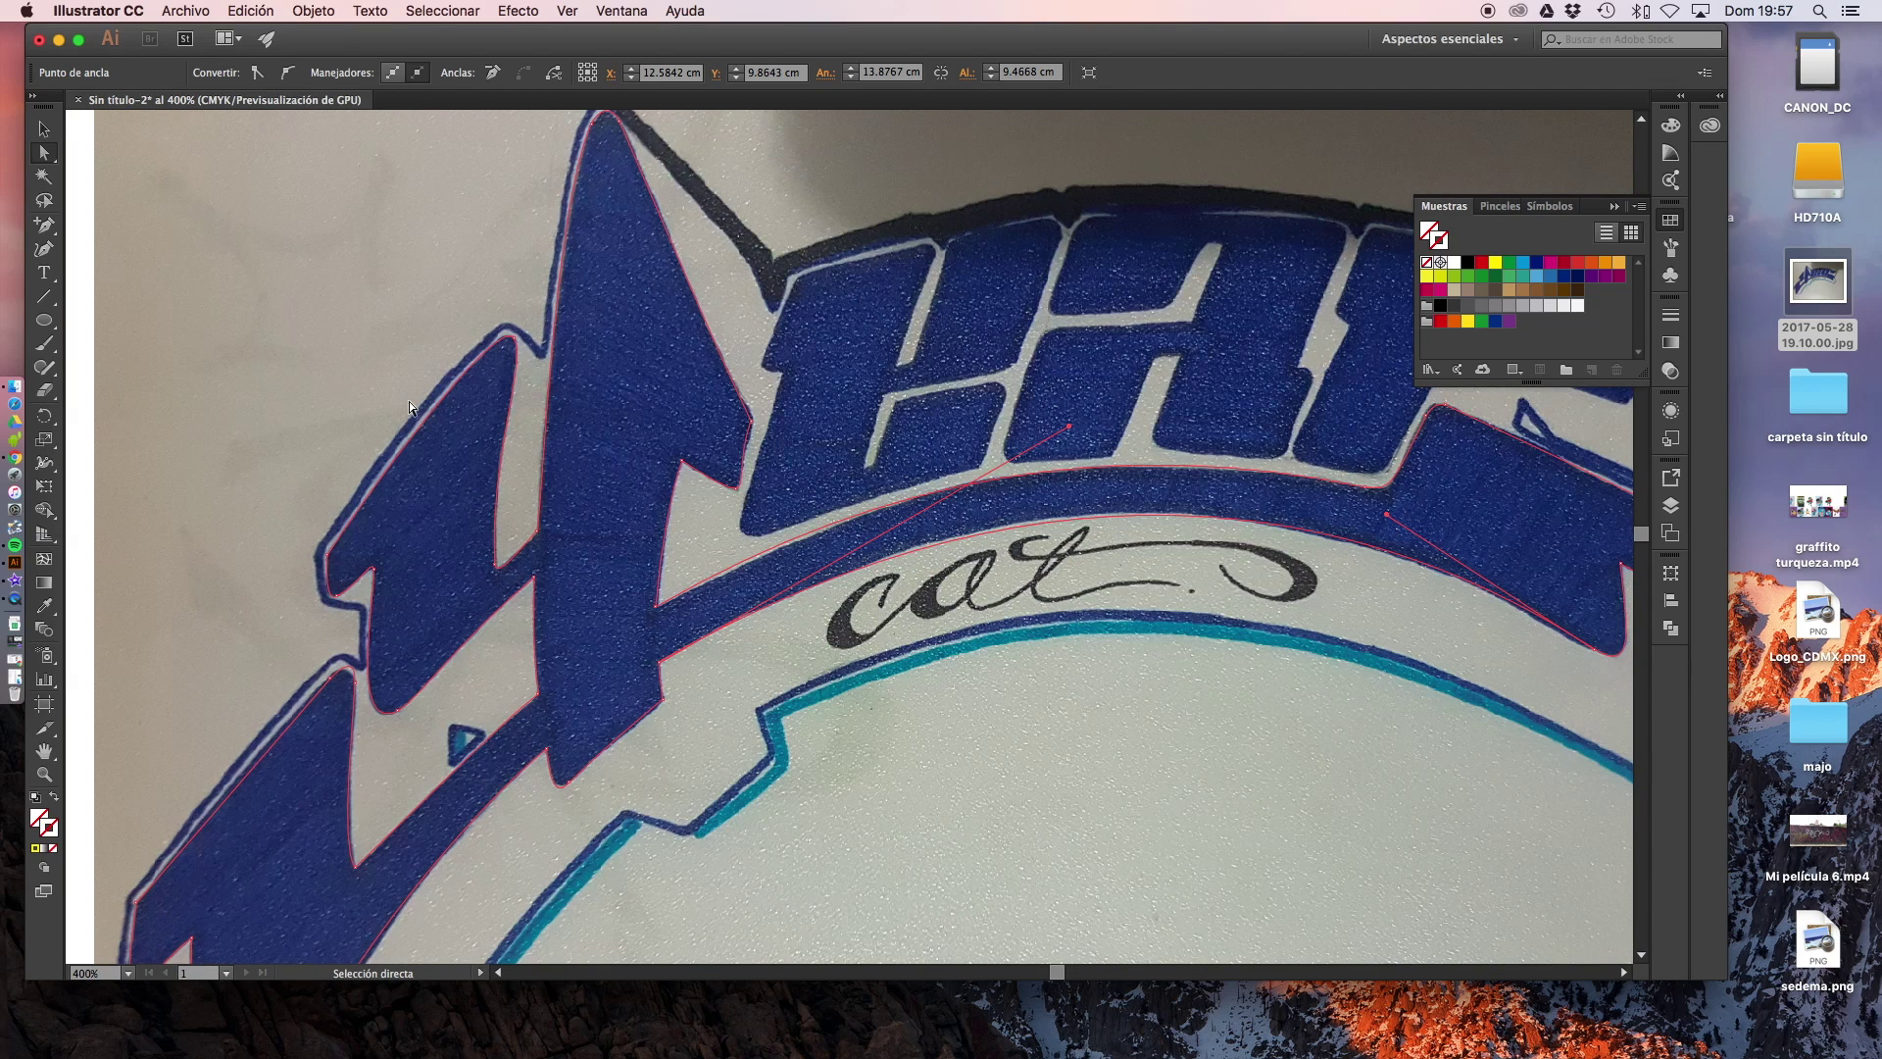
{"action": "left_click", "coordinate": [284, 390]}
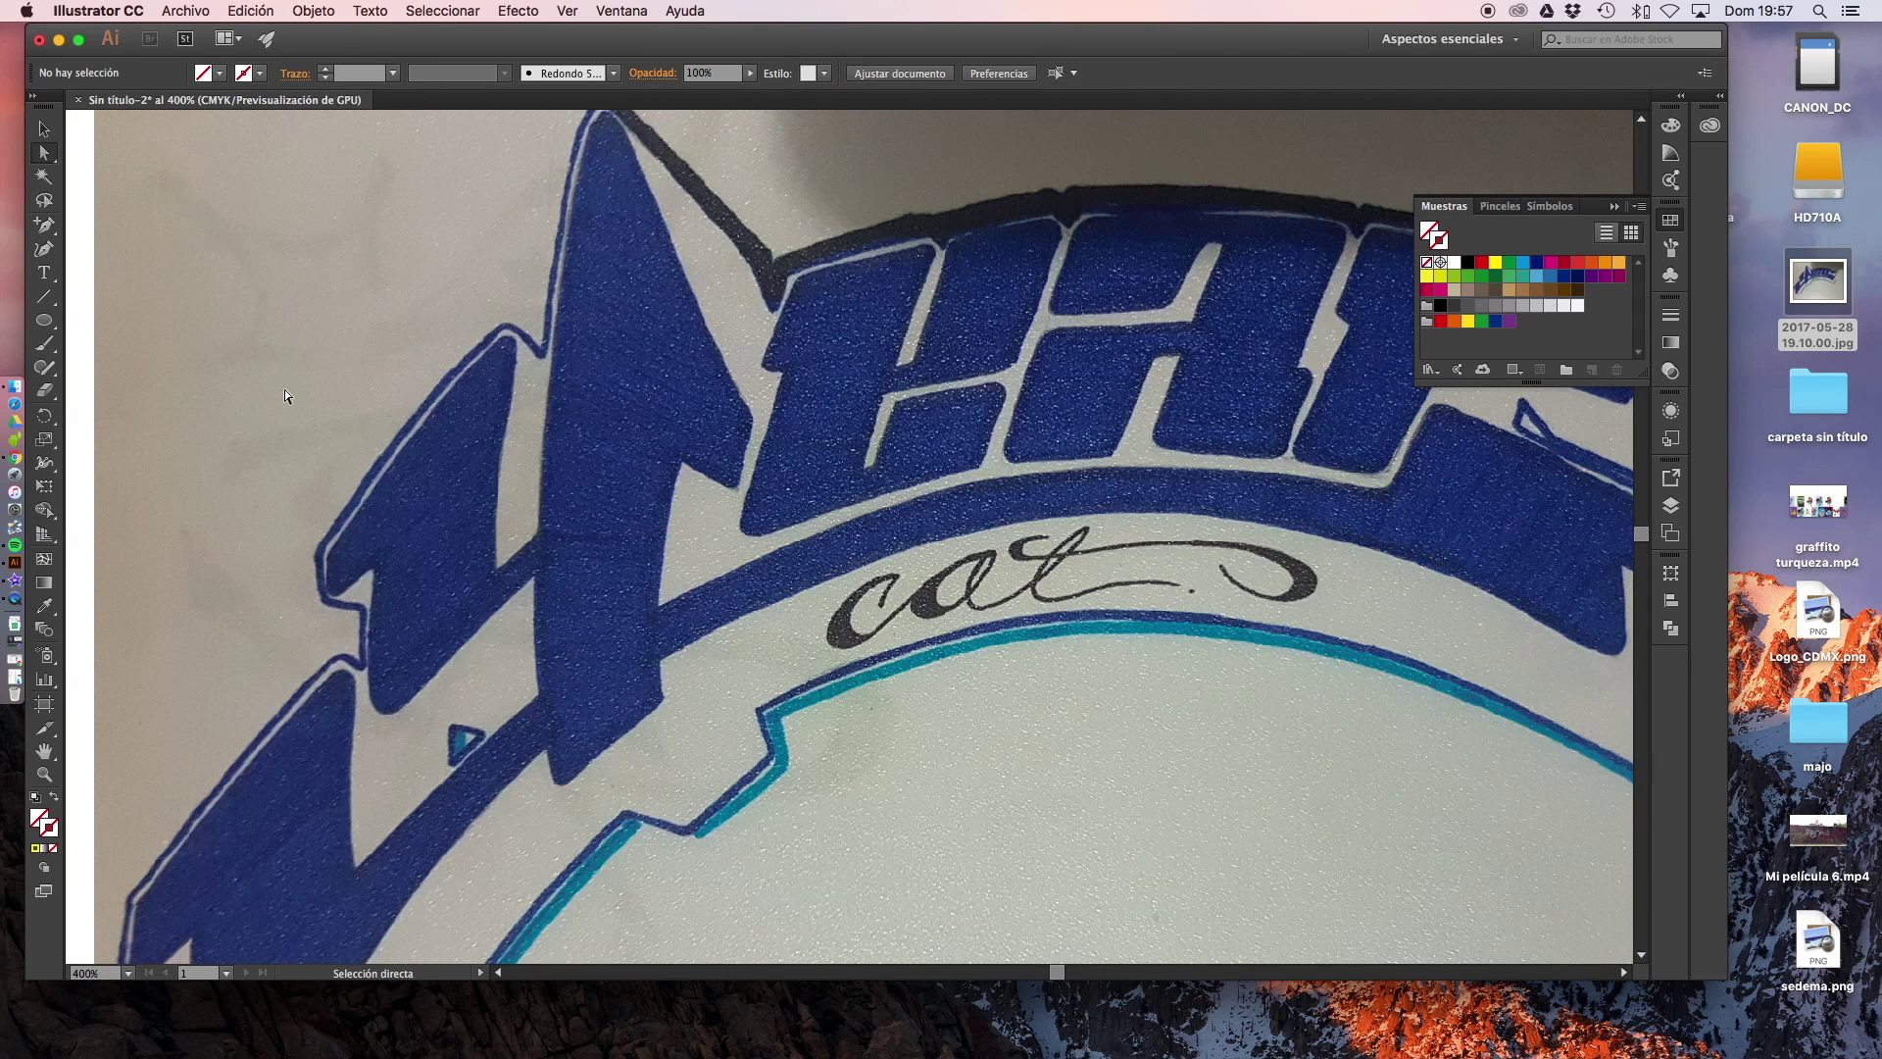
{"action": "scroll", "coordinate": [1209, 869], "scroll_direction": "down", "scroll_amount": 2}
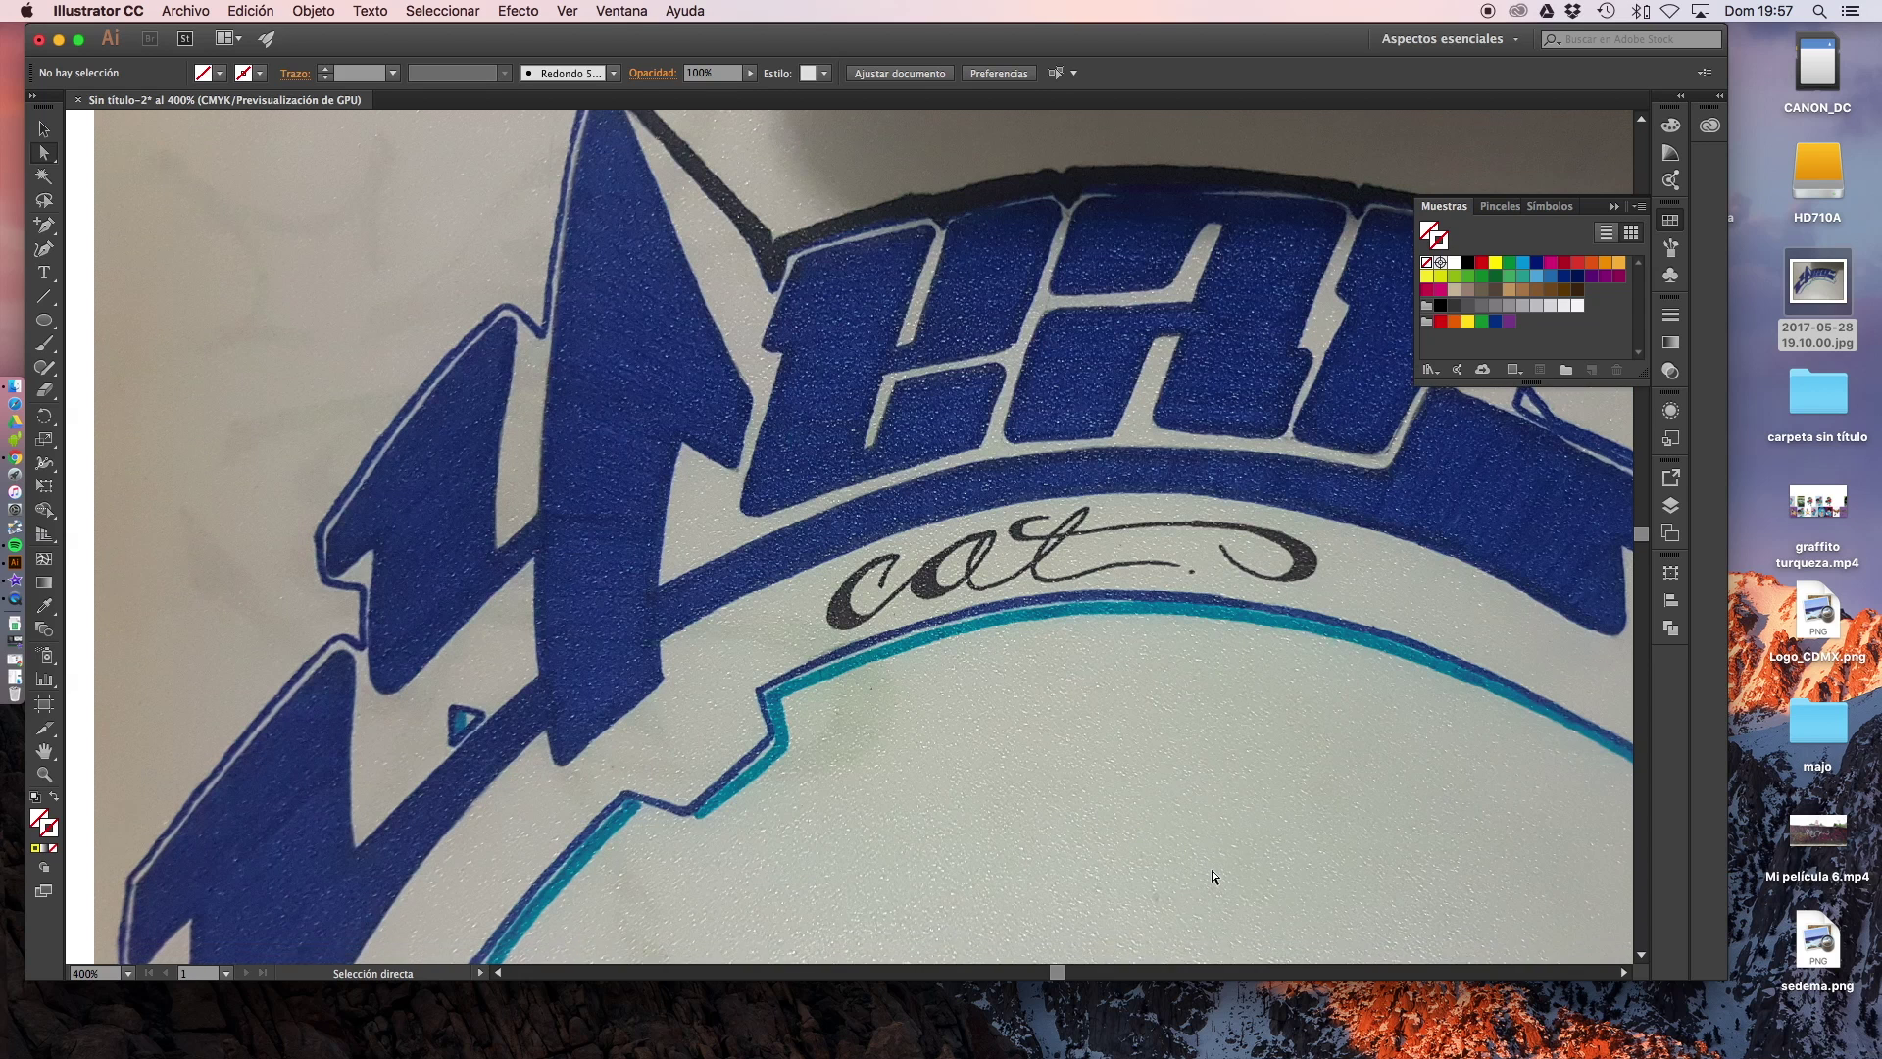
{"action": "scroll", "coordinate": [1210, 868], "scroll_direction": "down", "scroll_amount": 3}
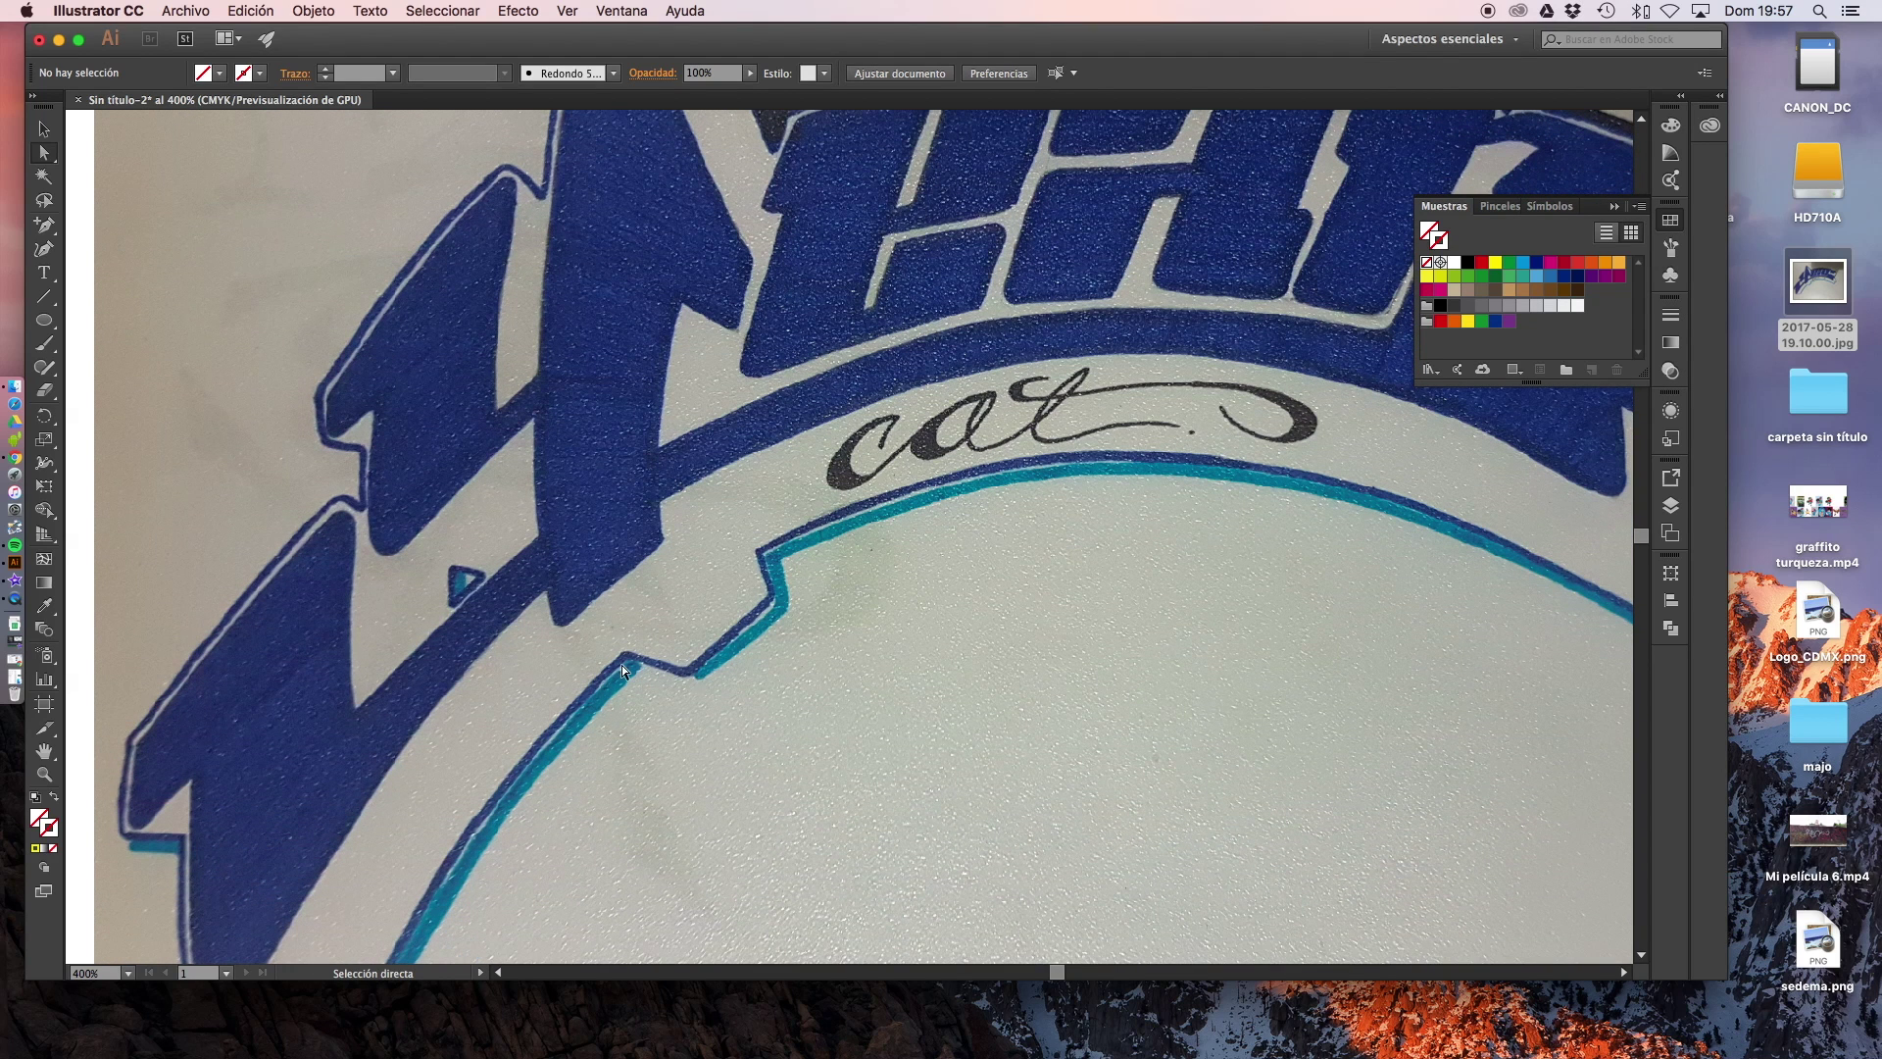
{"action": "left_click", "coordinate": [514, 626]}
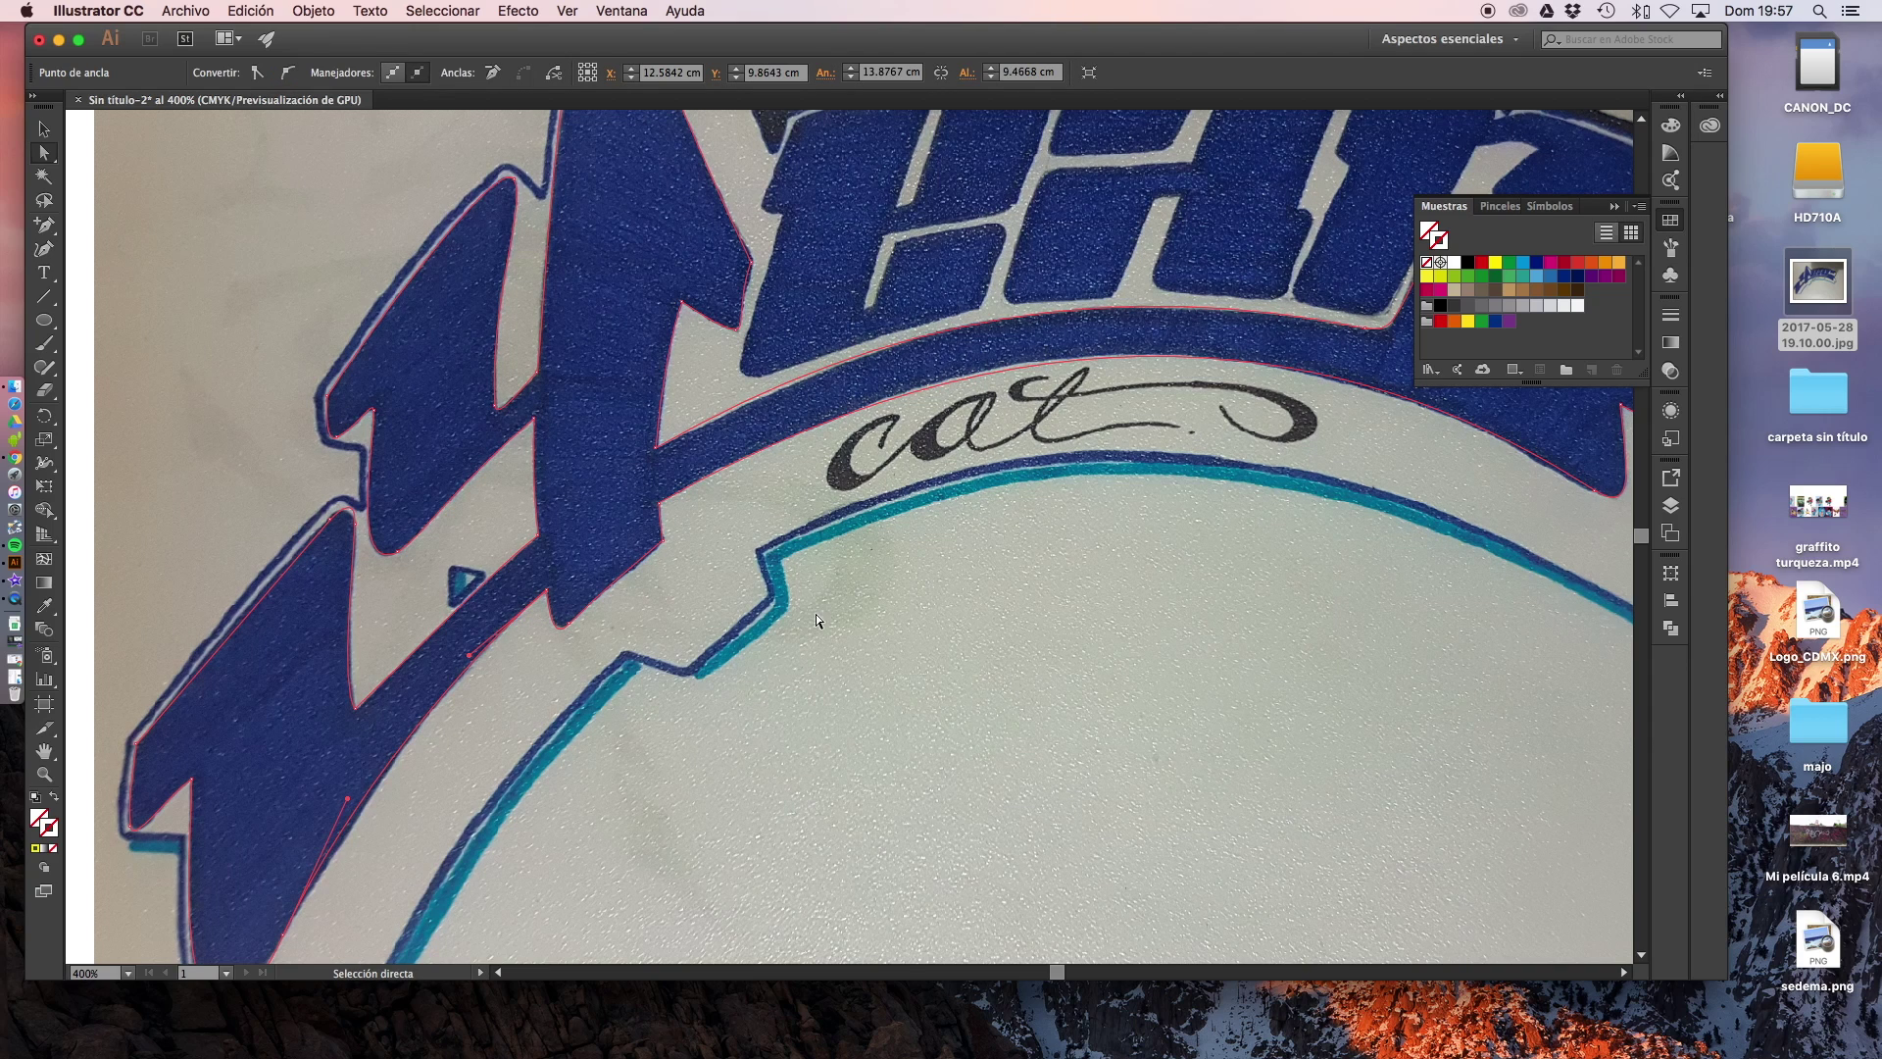
{"action": "scroll", "coordinate": [802, 610], "scroll_direction": "up", "scroll_amount": 5}
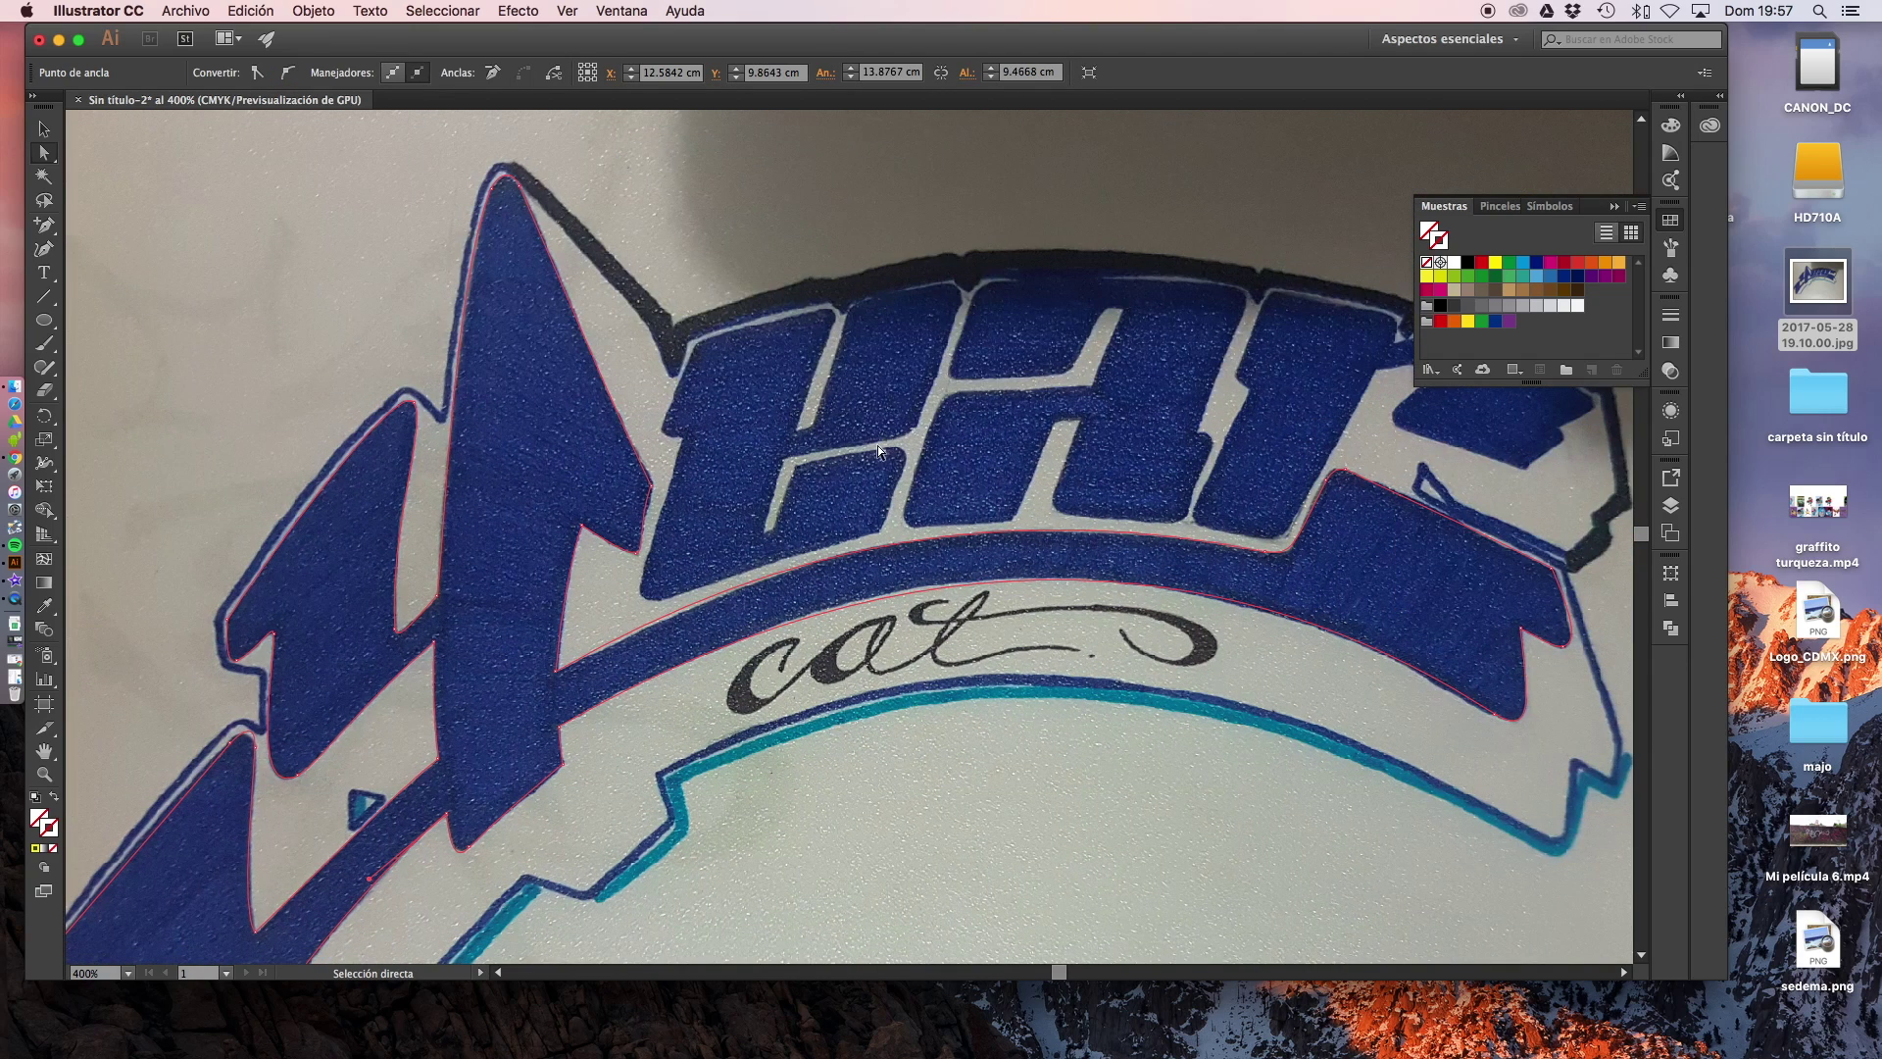
{"action": "left_click", "coordinate": [877, 445]}
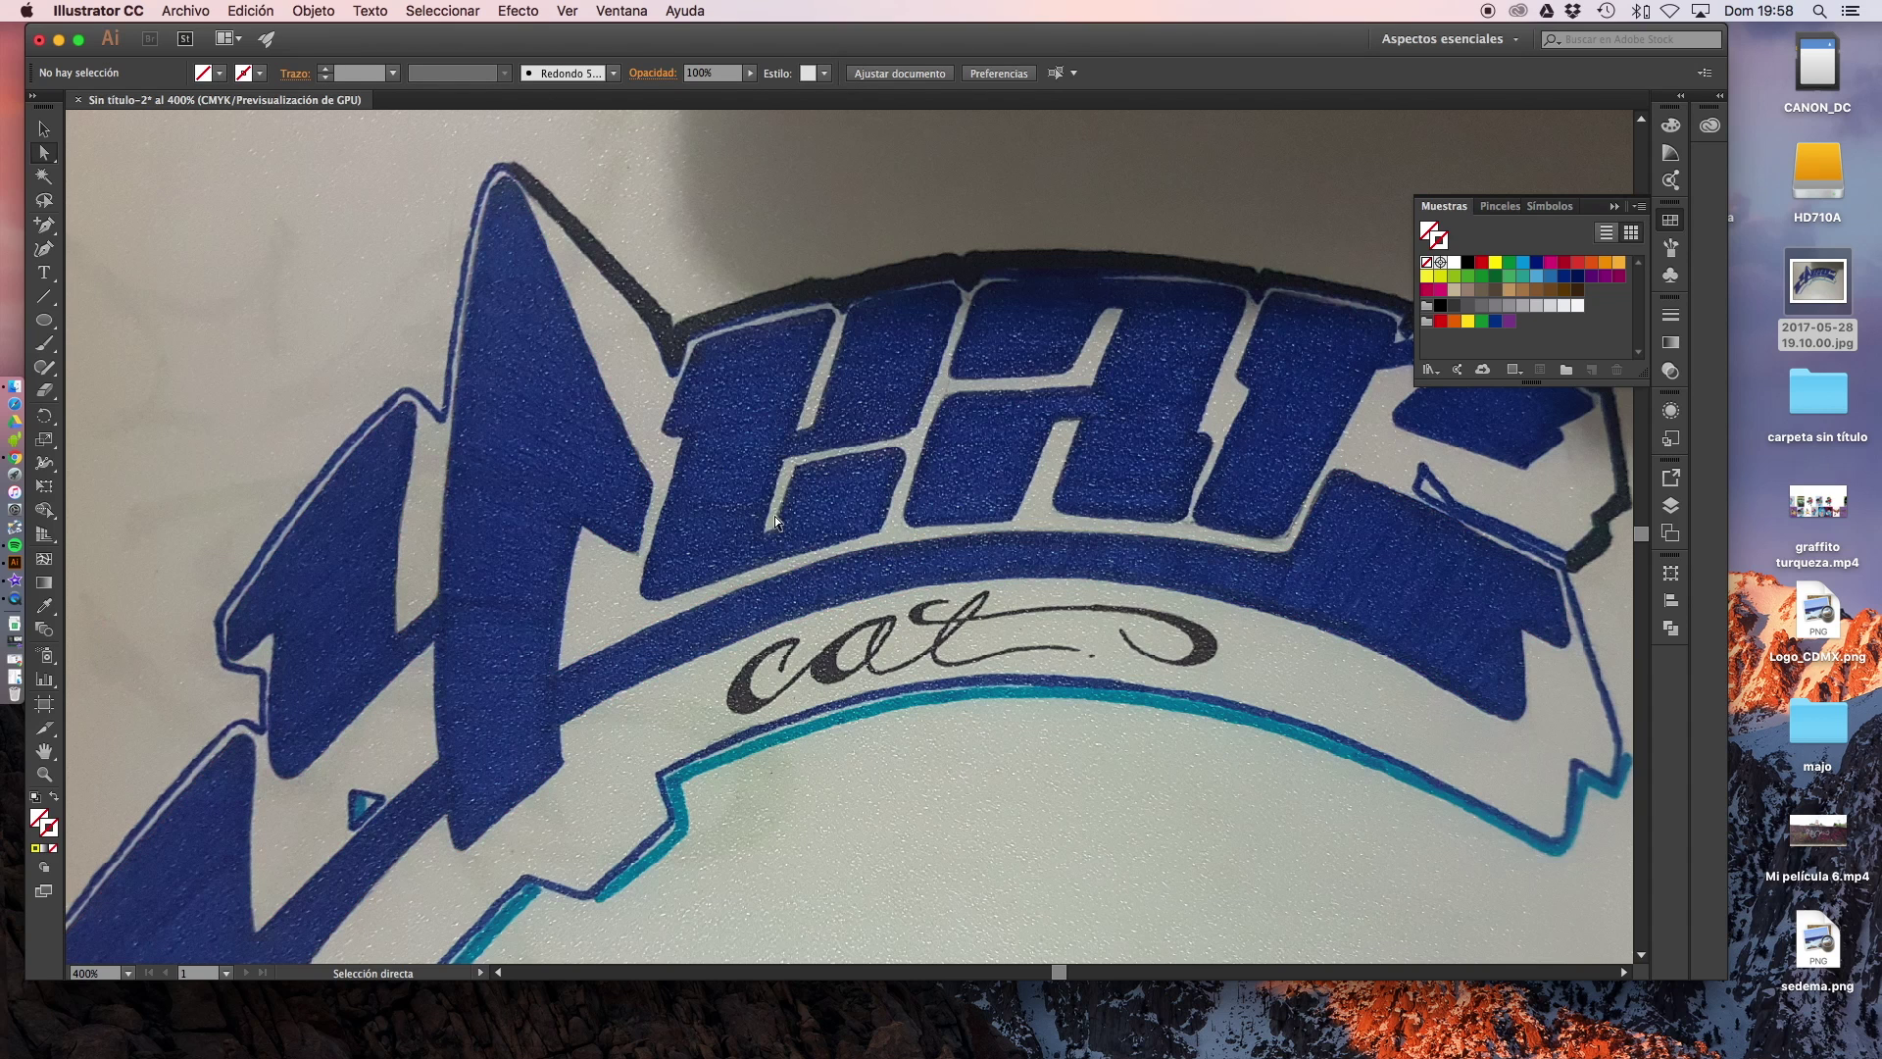
{"action": "left_click", "coordinate": [605, 391]}
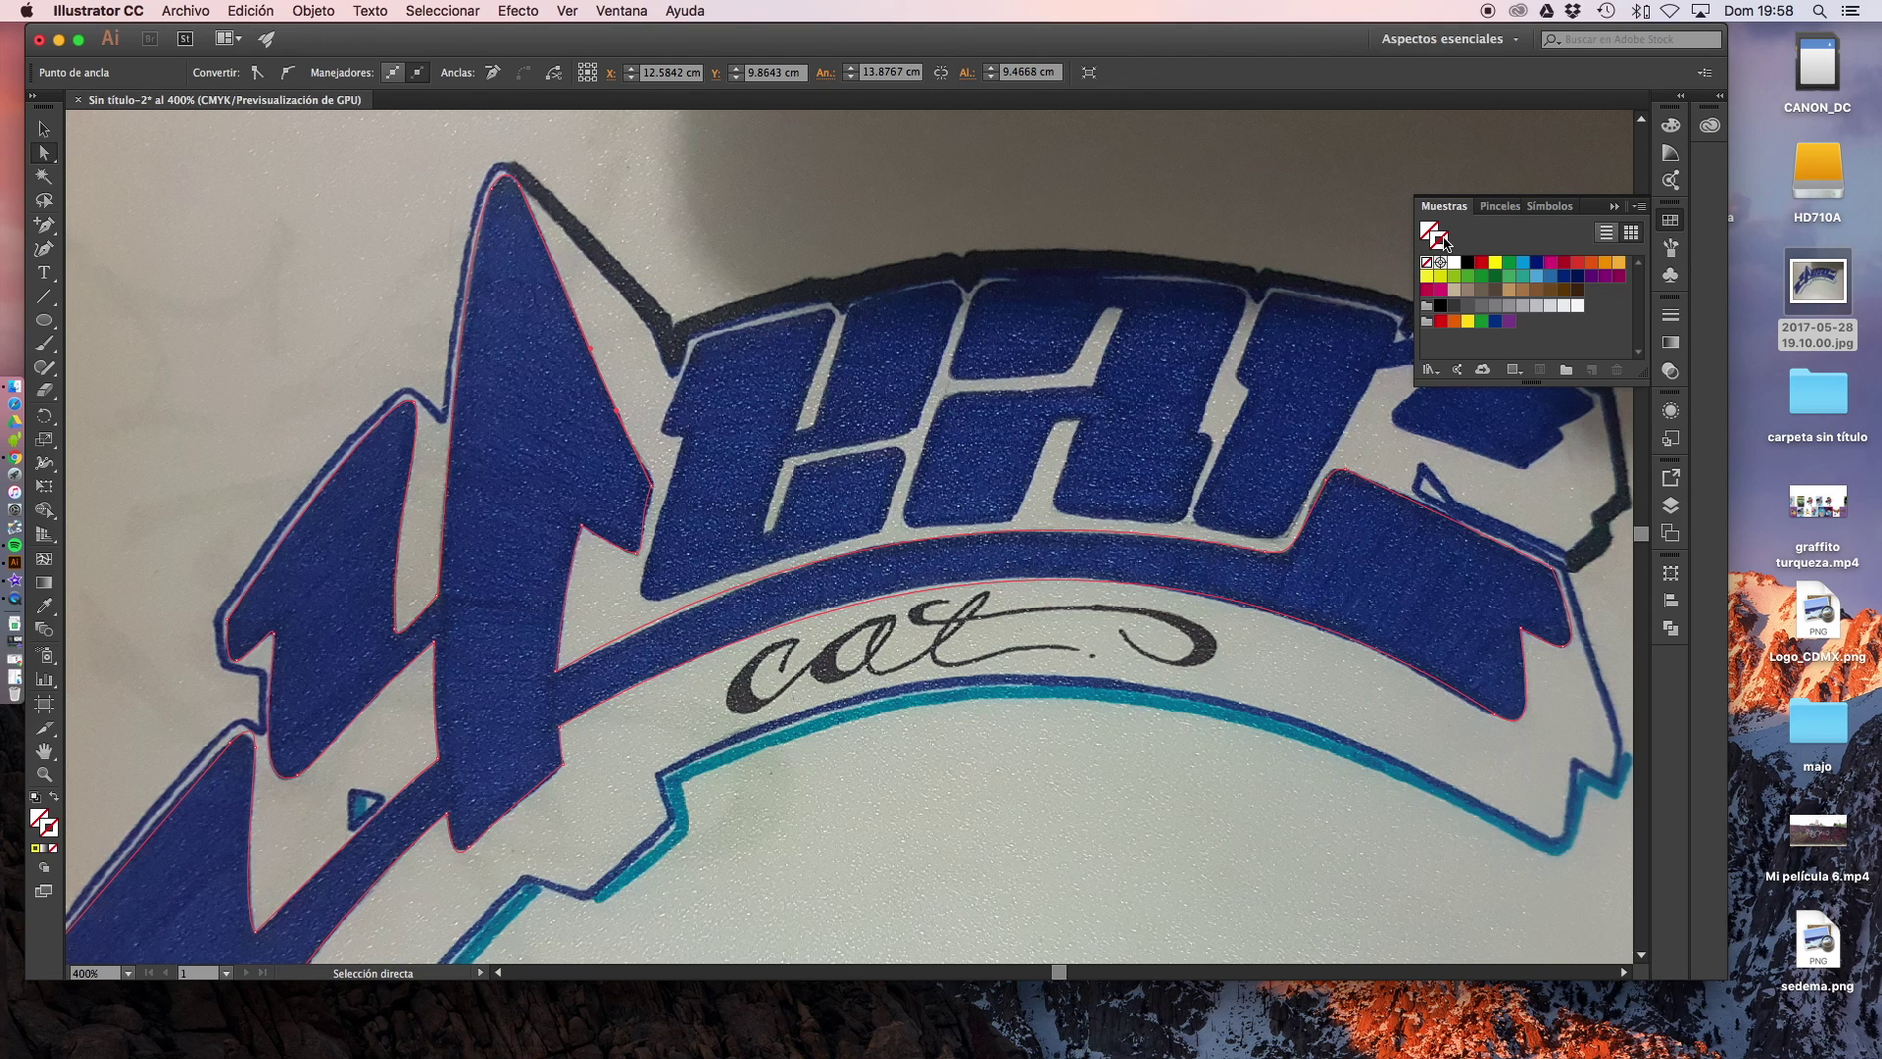
Stroke the traced path yellow, then try dark blue and green as fill colours
{"action": "left_click", "coordinate": [1495, 264]}
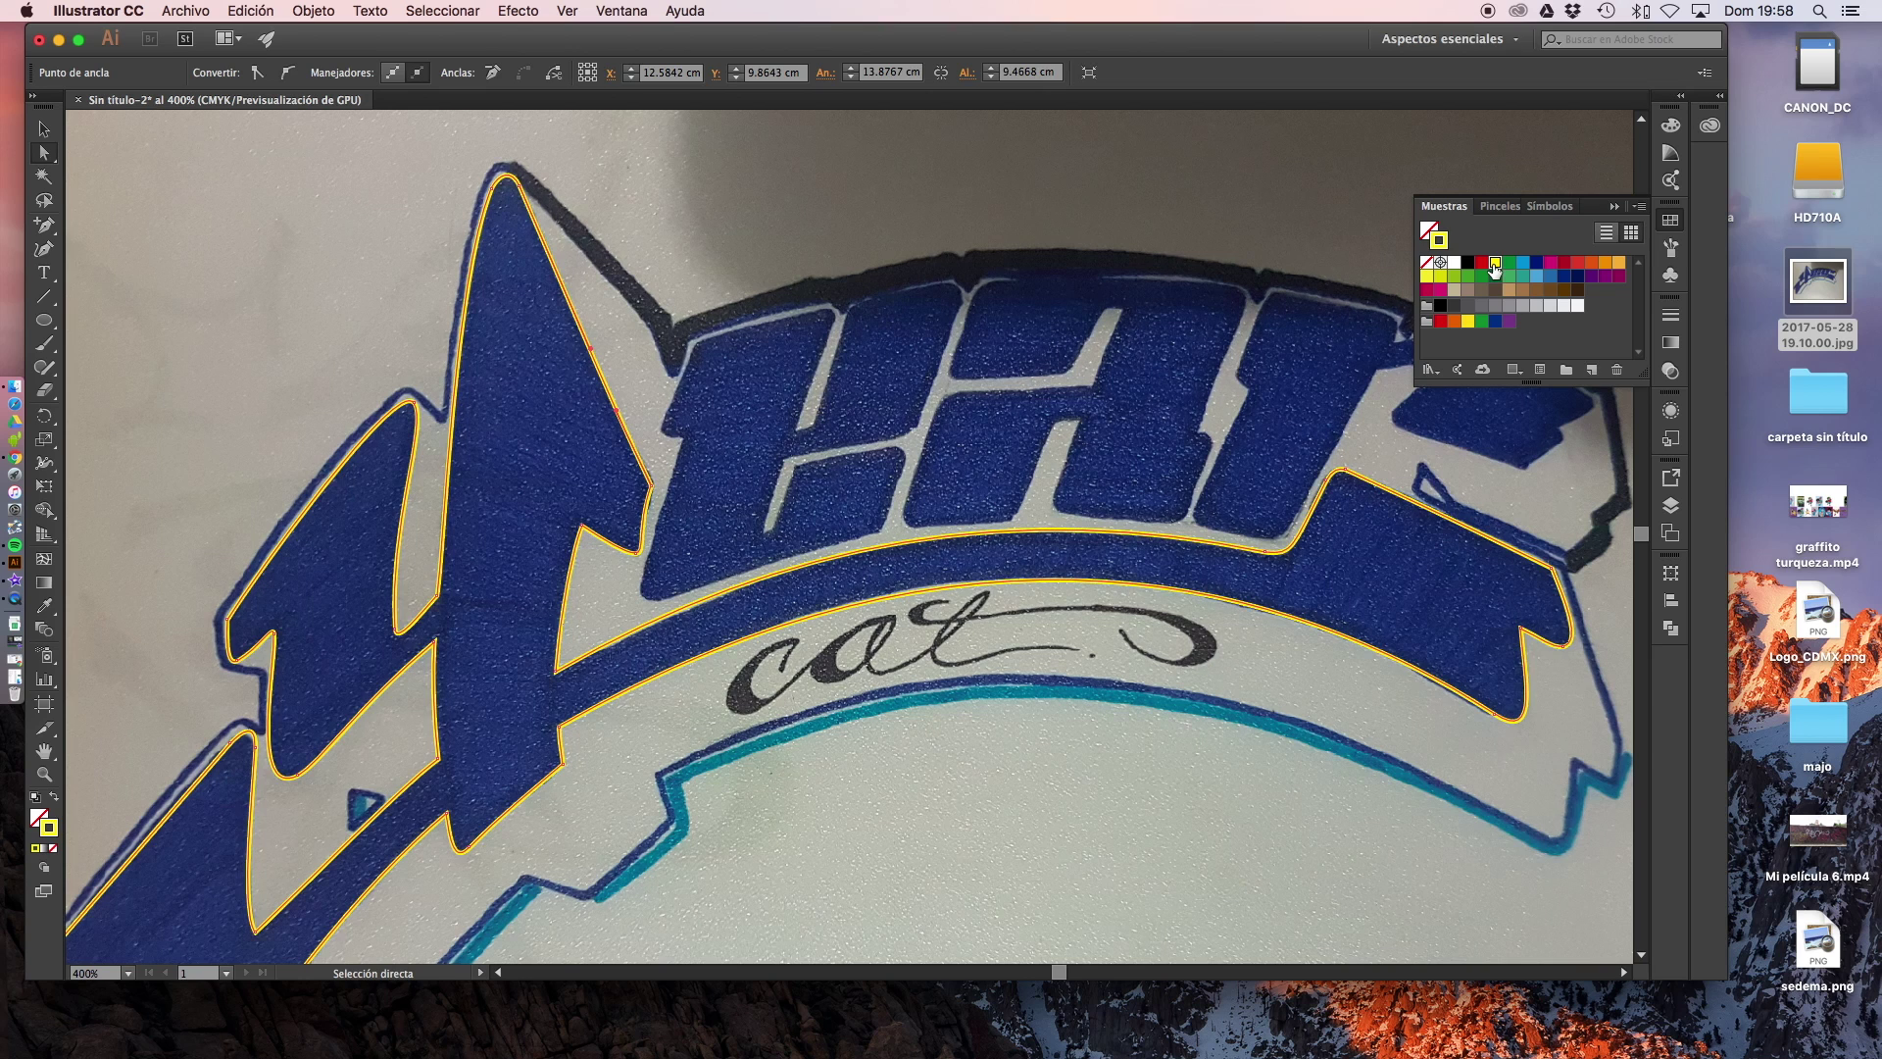
{"action": "left_click", "coordinate": [1068, 224]}
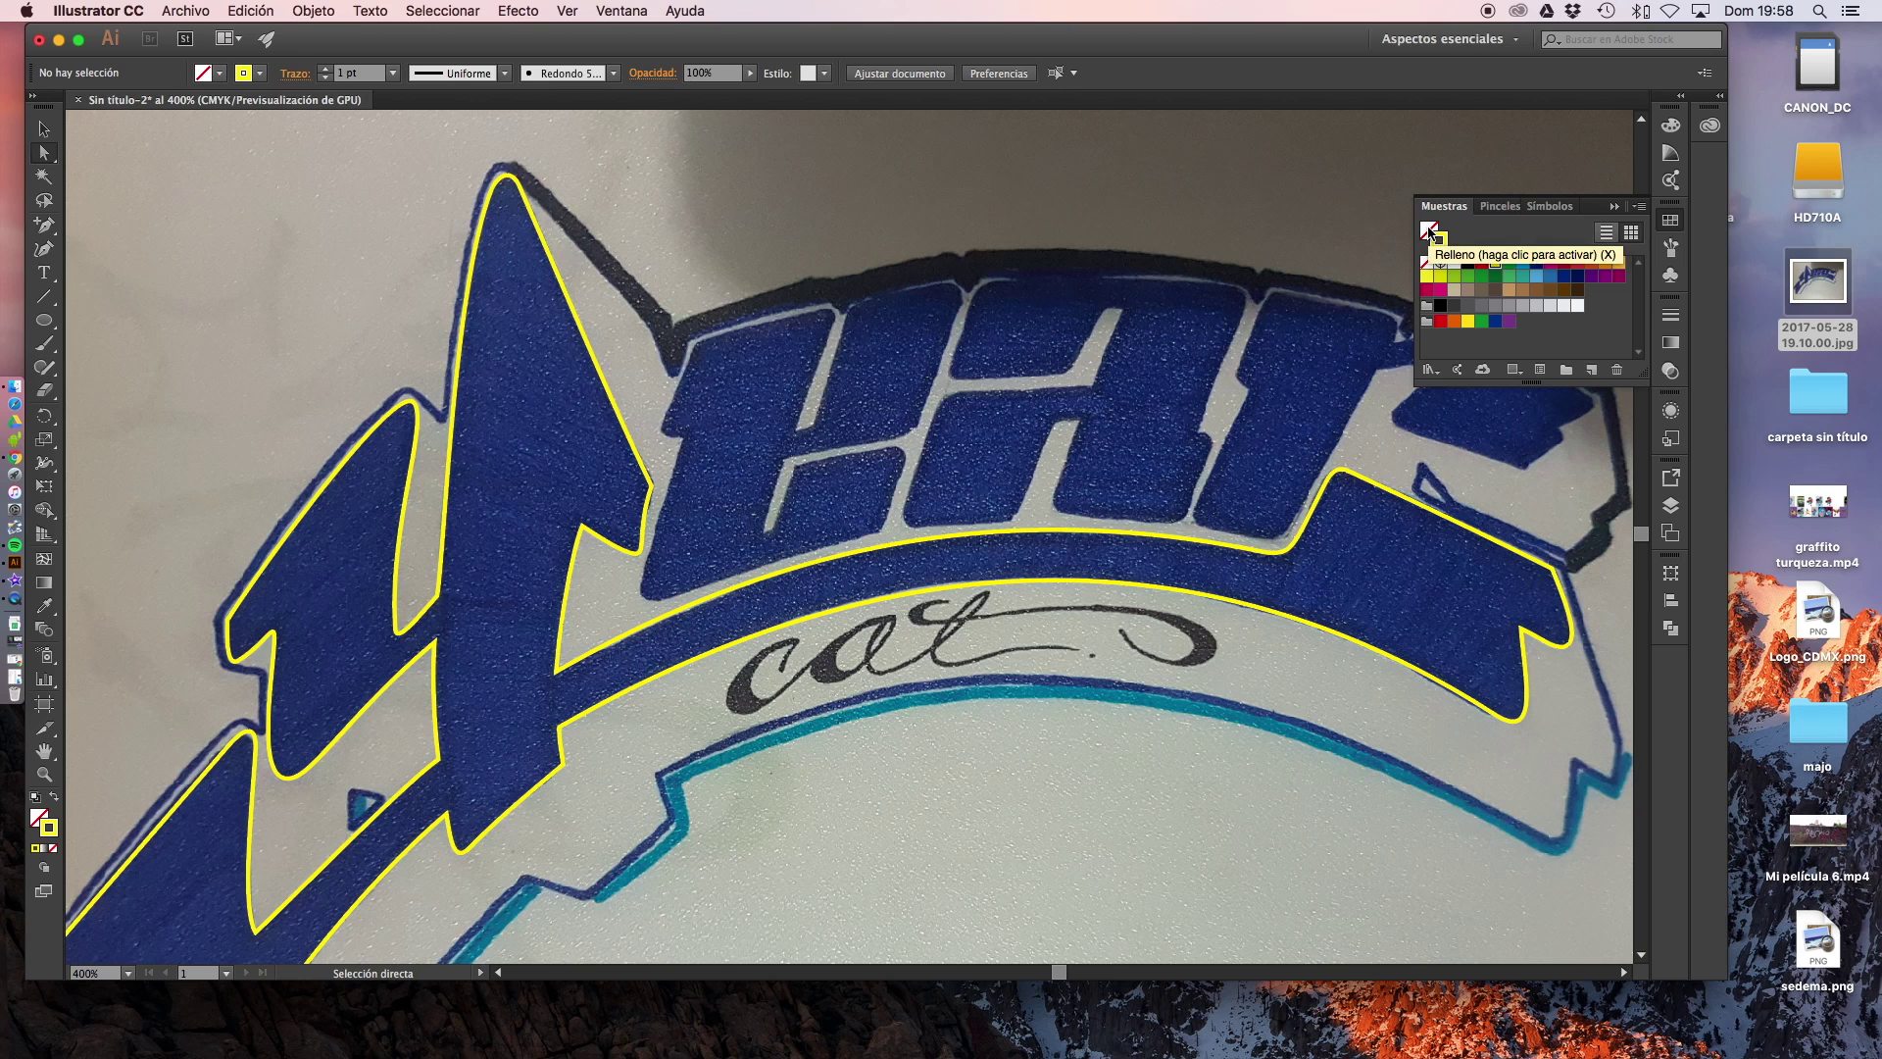
{"action": "left_click", "coordinate": [1430, 228]}
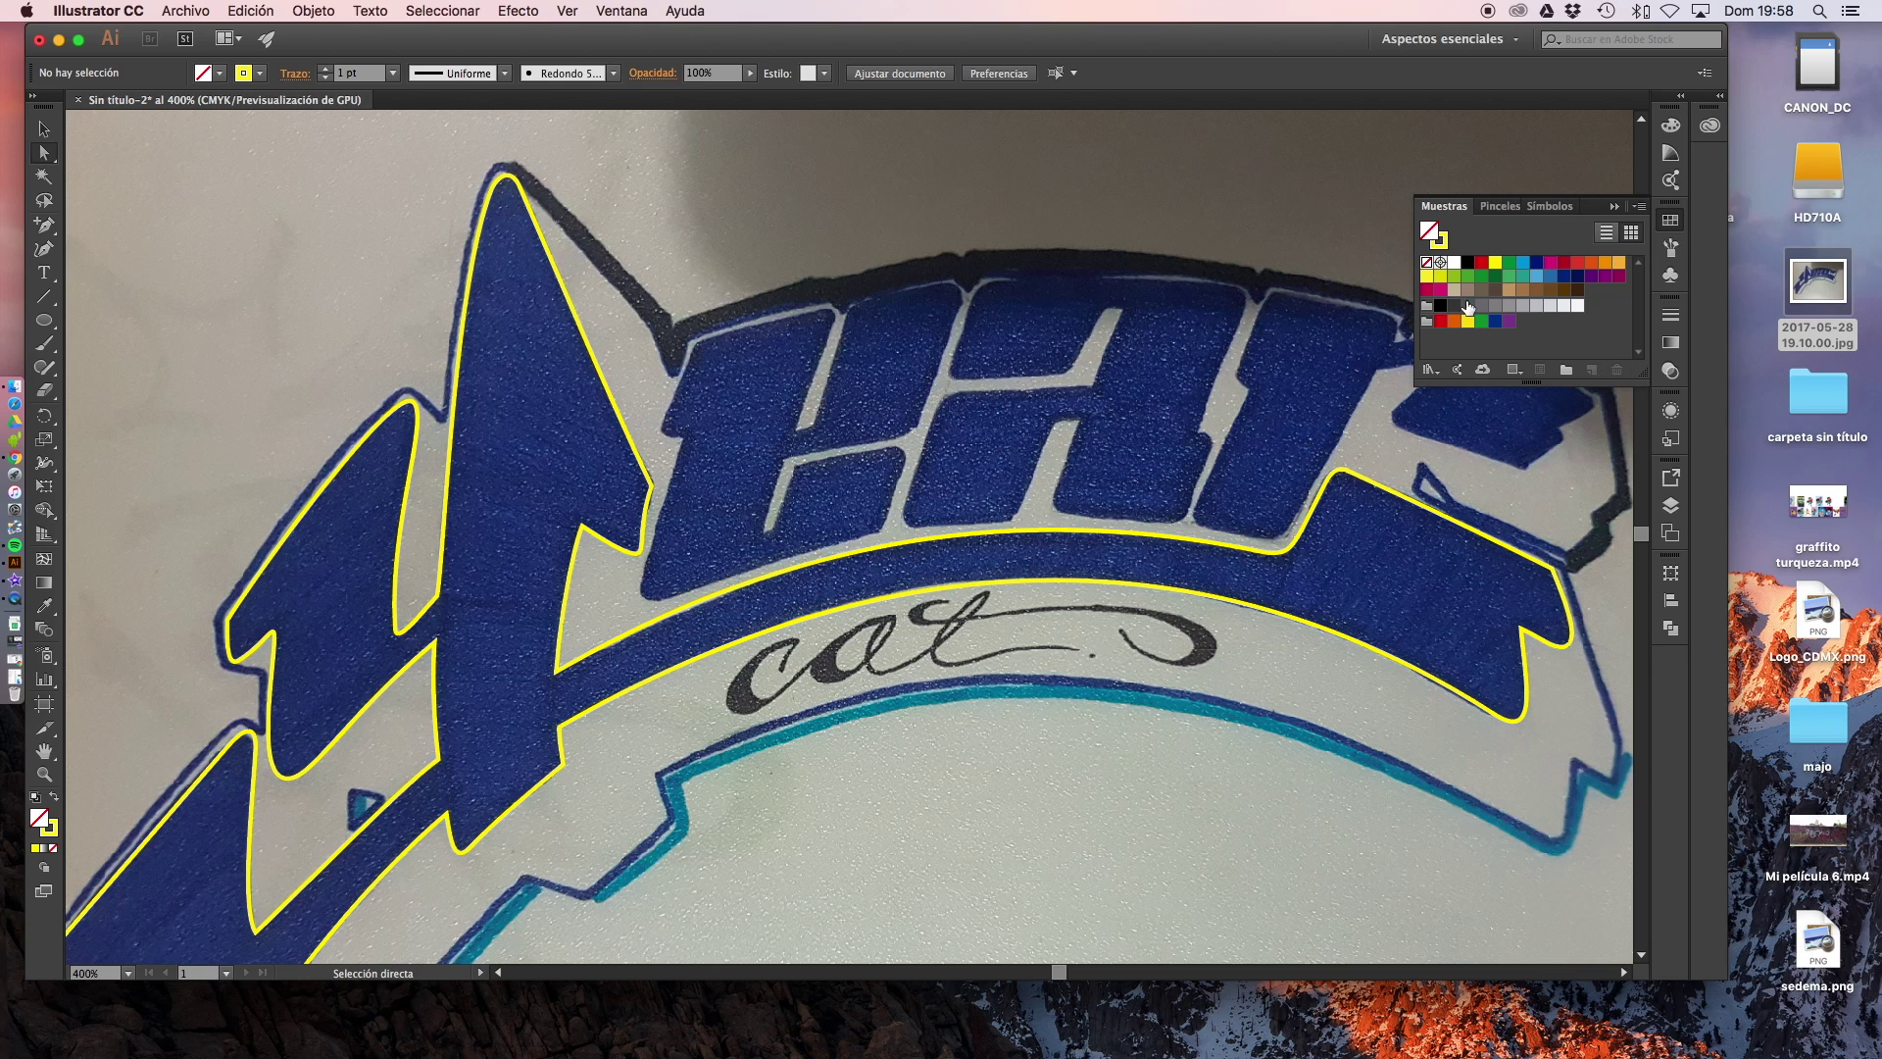
{"action": "left_click", "coordinate": [1566, 278]}
{"action": "left_click", "coordinate": [630, 421]}
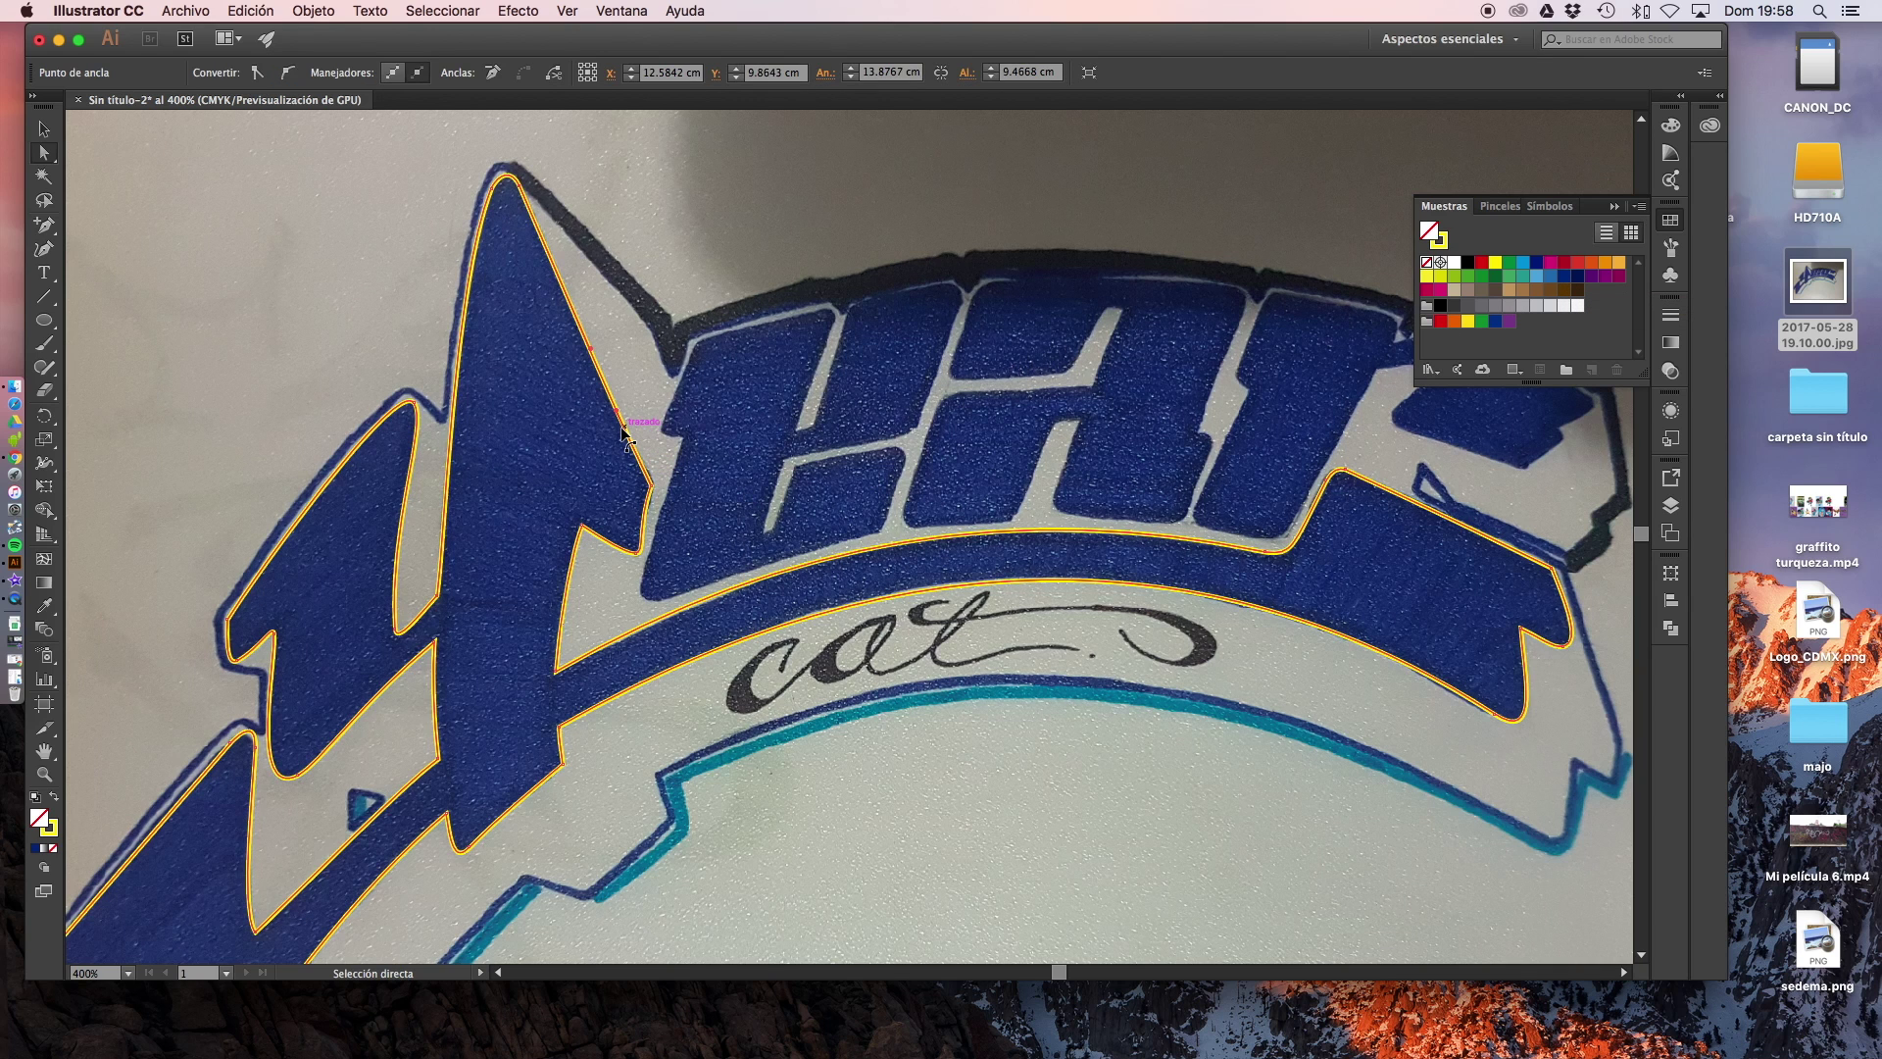
{"action": "left_click", "coordinate": [745, 392]}
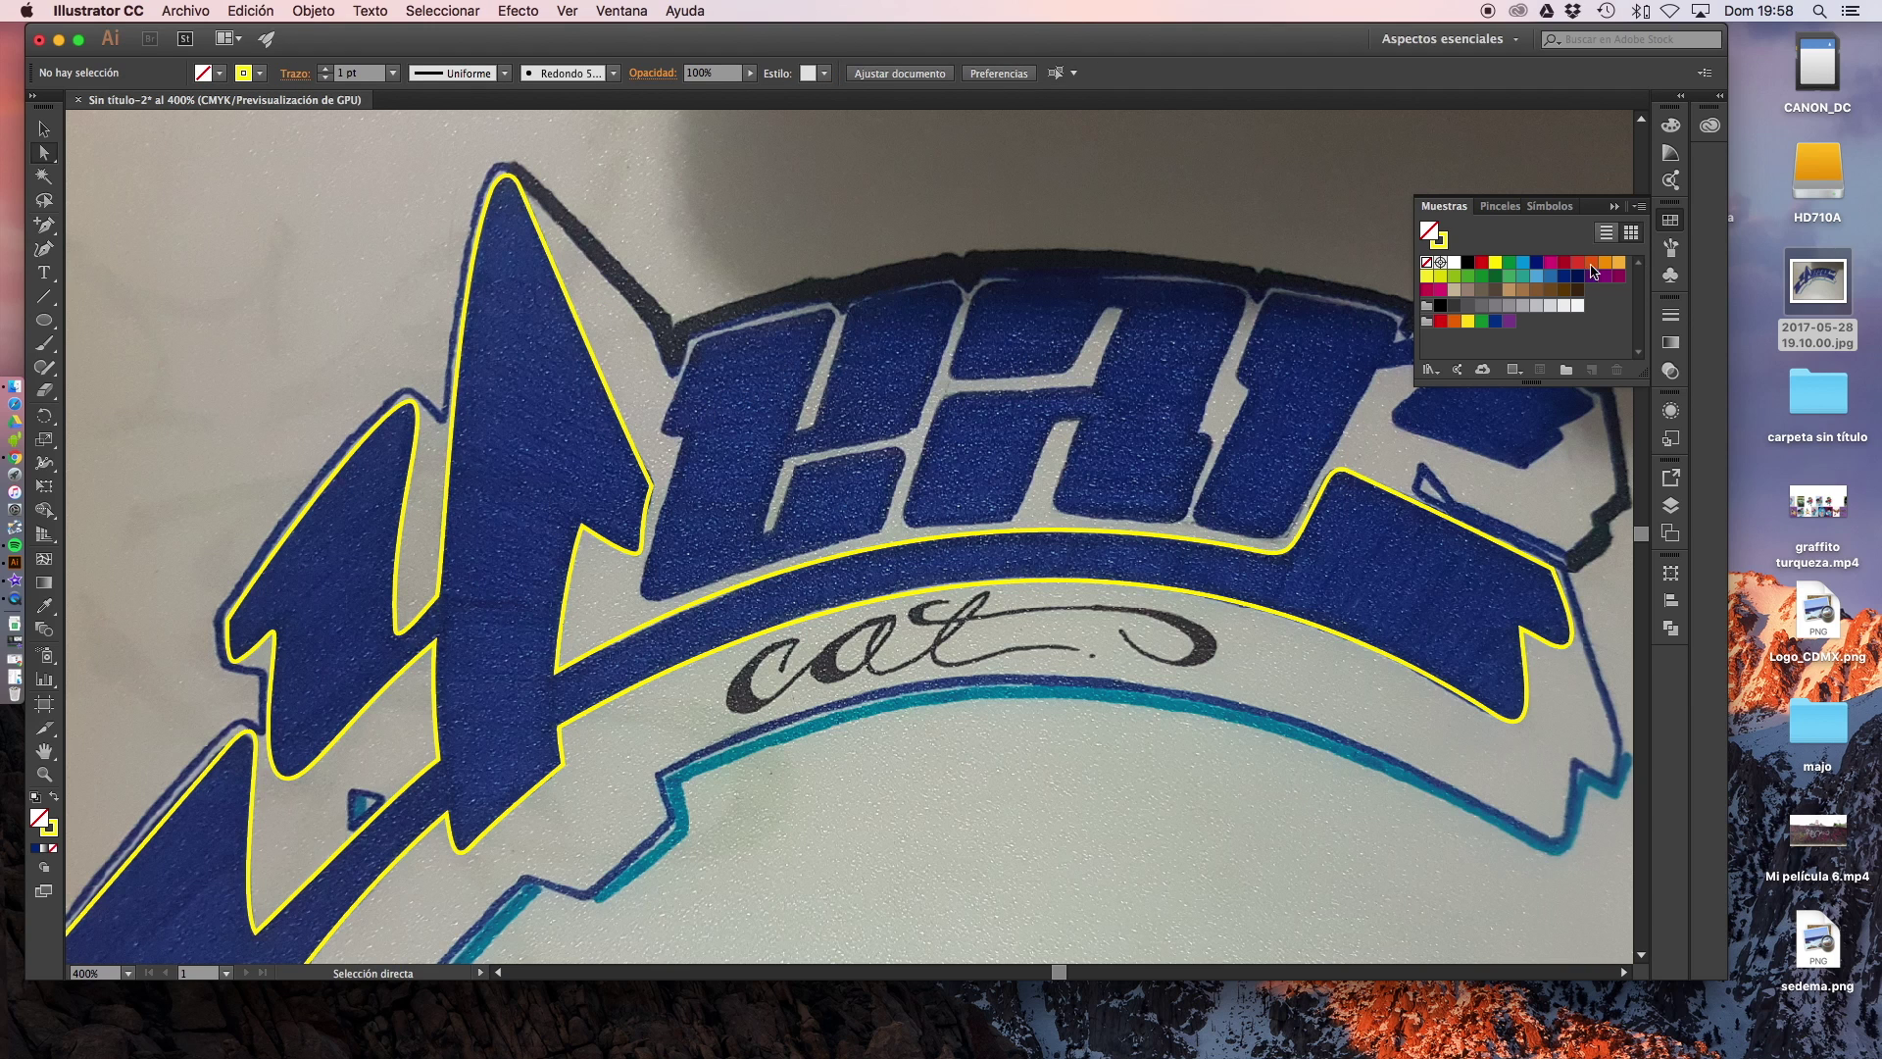
{"action": "left_click", "coordinate": [1482, 278]}
Try grey, light blue, green and brown fills, viewing the C=55 M=60 Y=65 K=40 swatch options unchanged
{"action": "left_click", "coordinate": [1454, 305]}
{"action": "left_click", "coordinate": [1536, 275]}
{"action": "left_click", "coordinate": [1484, 307]}
{"action": "left_click", "coordinate": [1492, 277]}
{"action": "left_click", "coordinate": [1480, 291]}
{"action": "left_click", "coordinate": [1495, 290]}
{"action": "double_click", "coordinate": [1495, 290]}
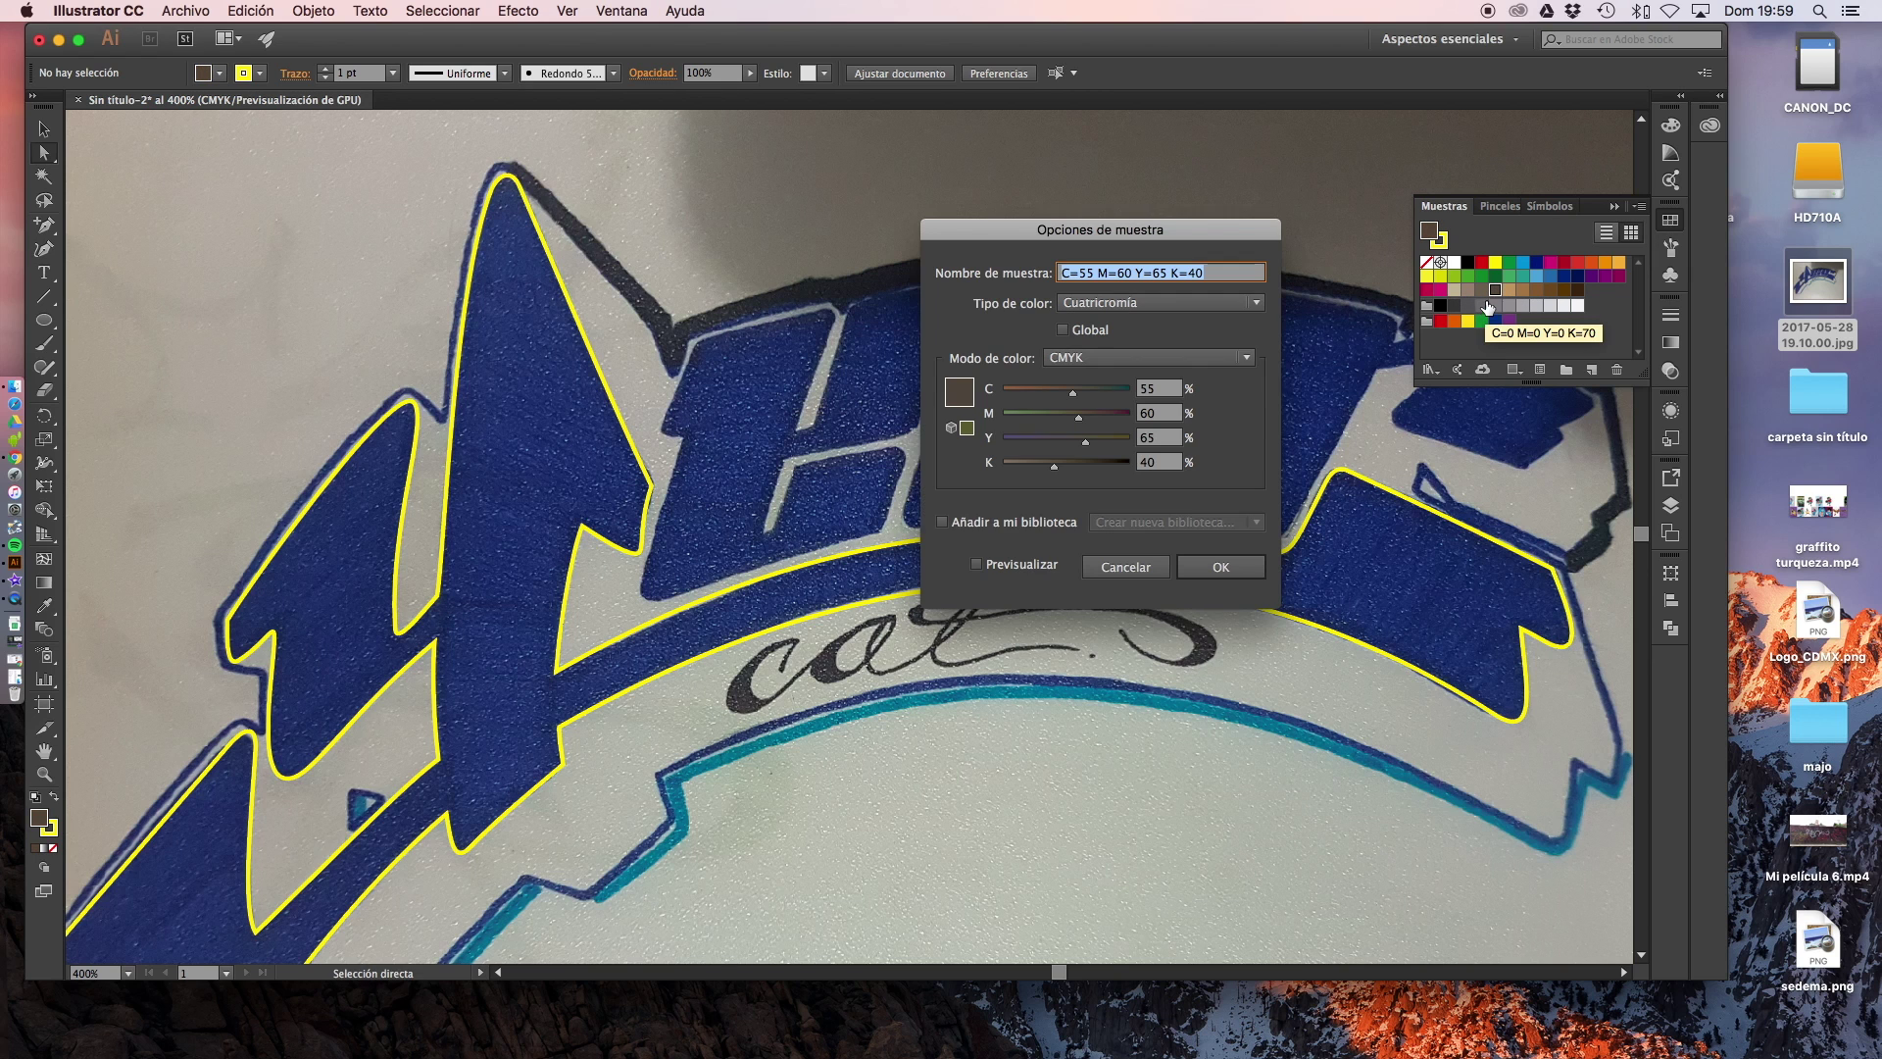
{"action": "left_click", "coordinate": [1165, 575]}
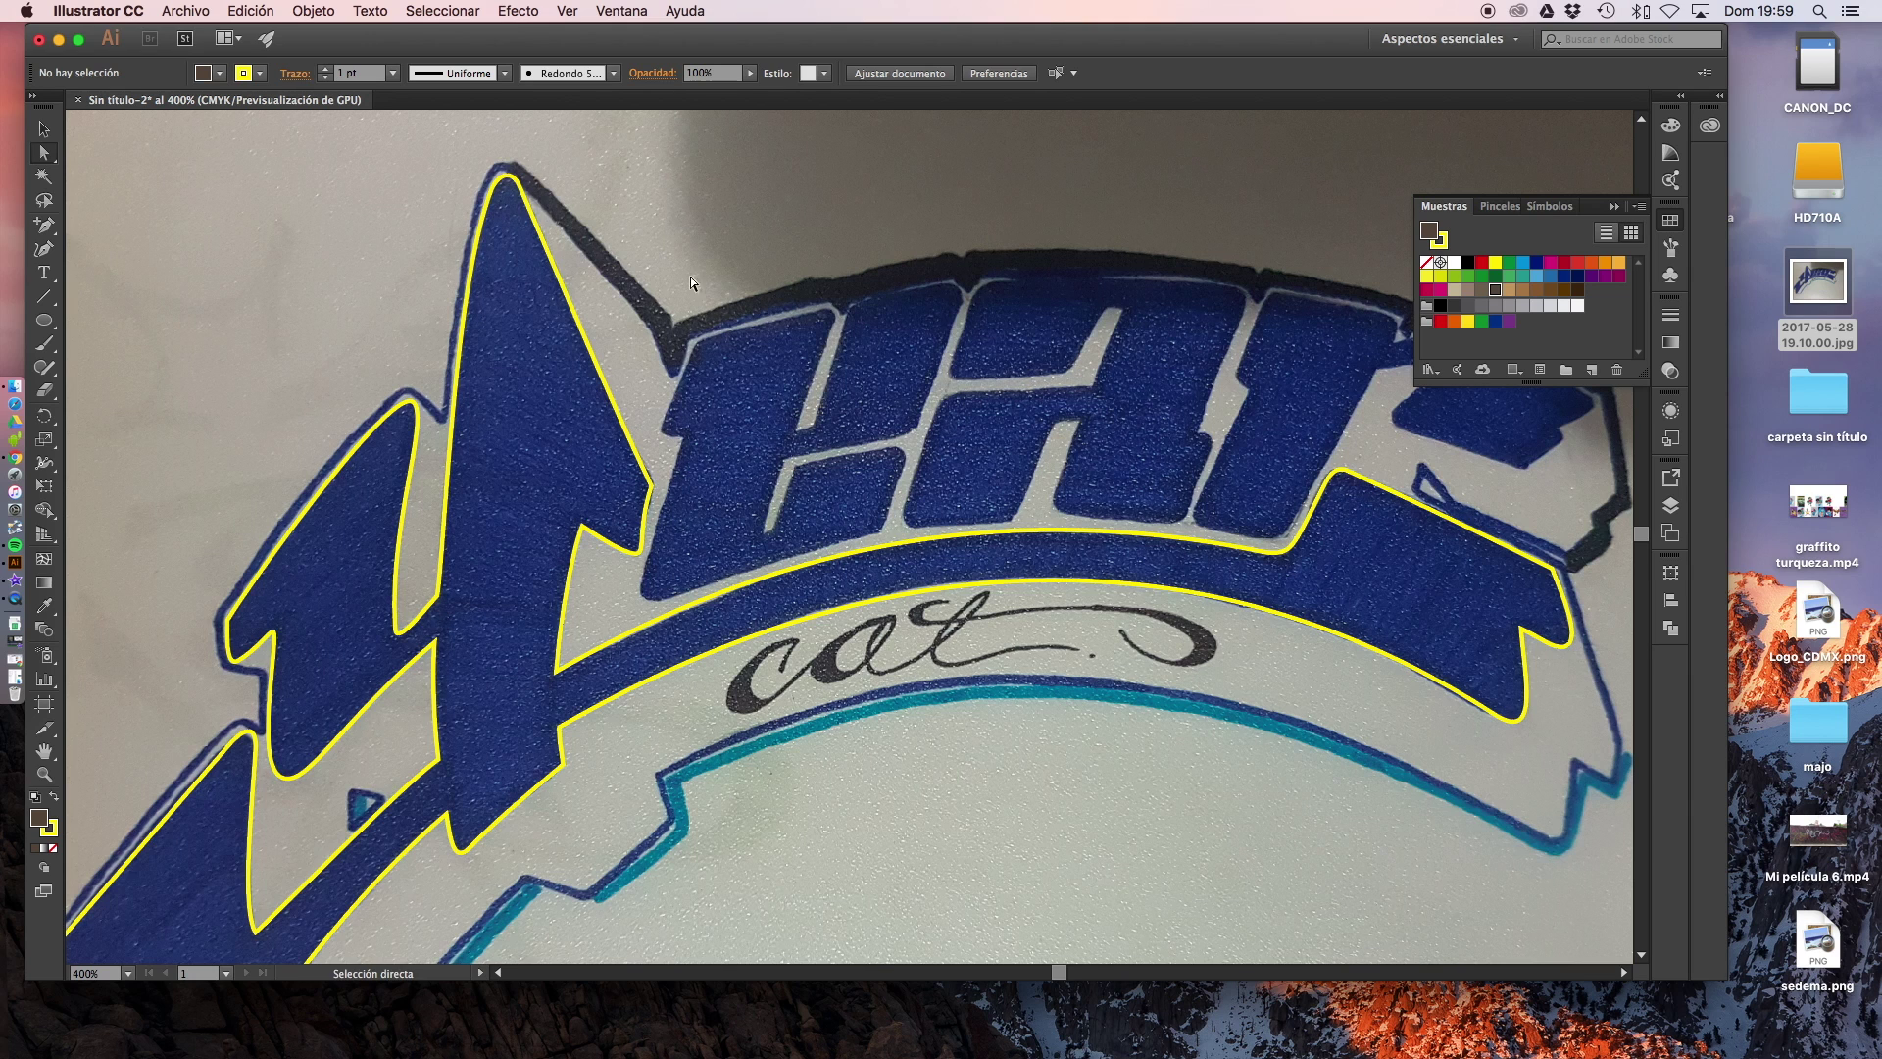
Fill the traced graffiti shape with dark blue, keeping its yellow edge
{"action": "left_click", "coordinate": [555, 272]}
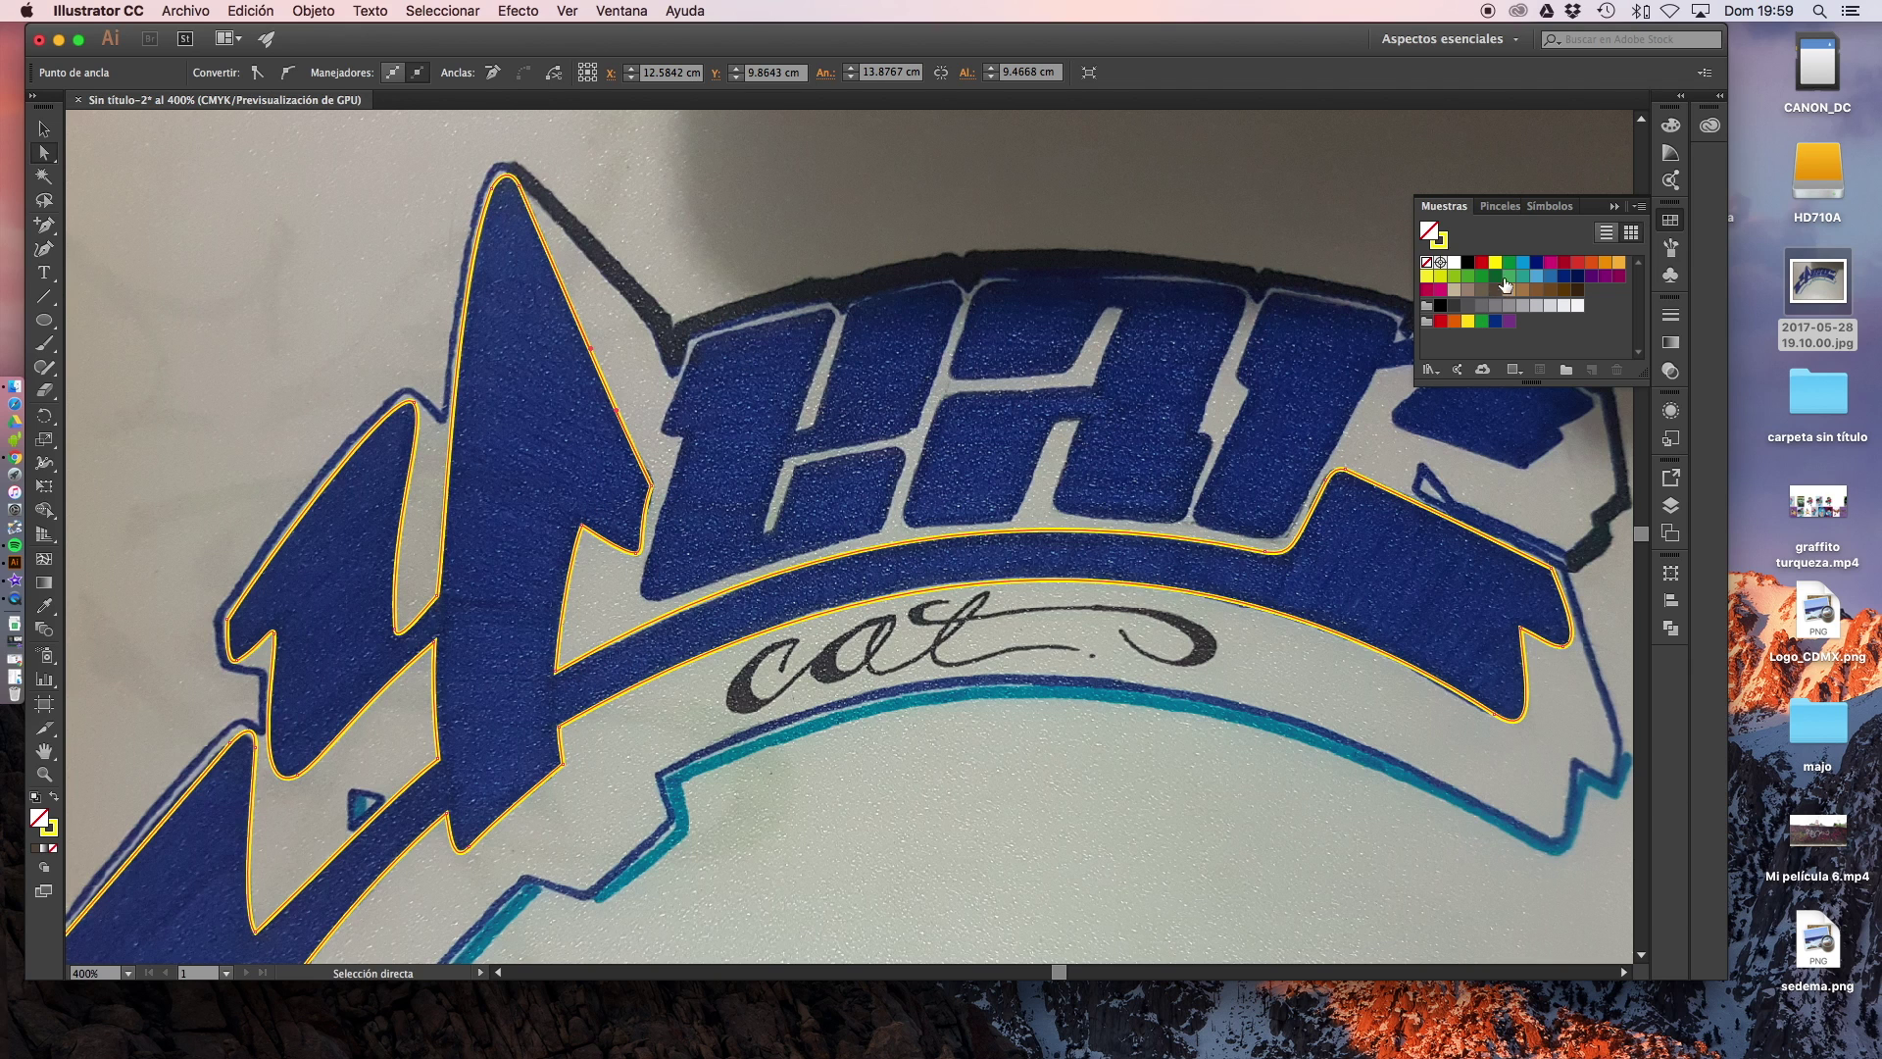
{"action": "left_click", "coordinate": [1538, 265]}
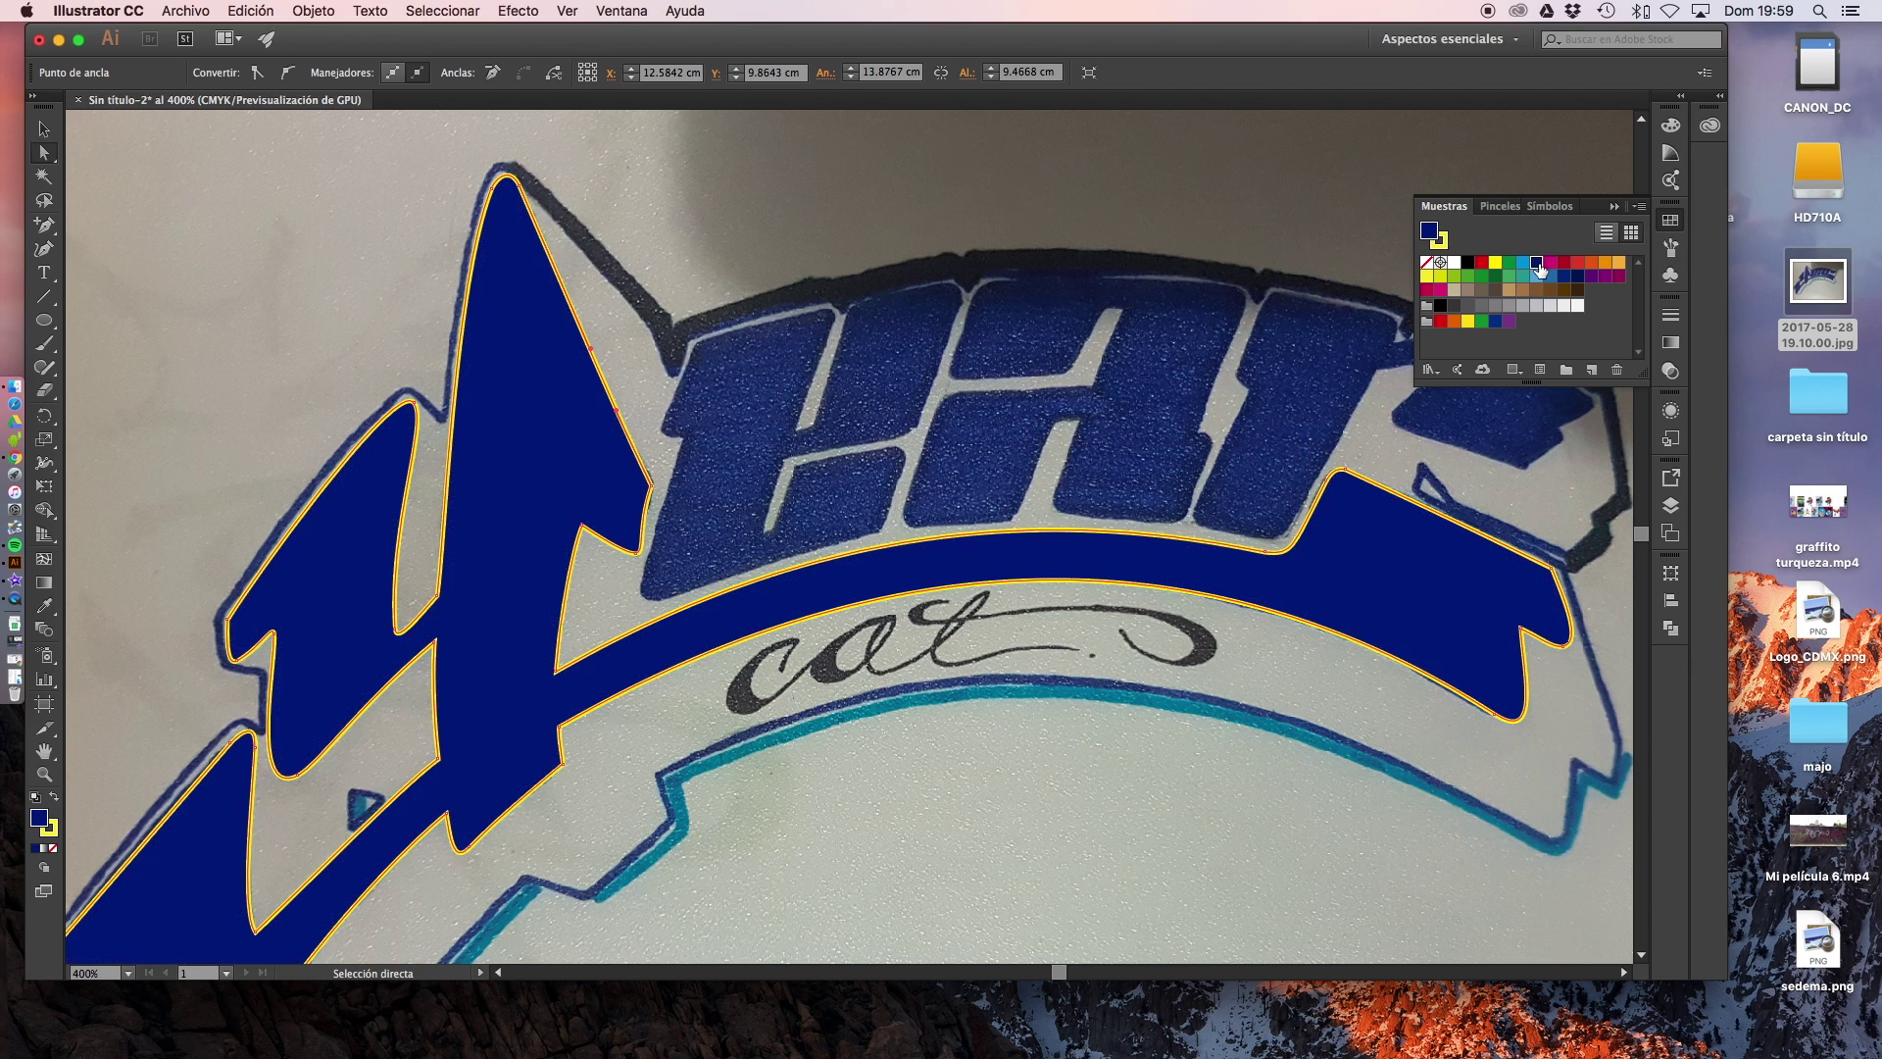
{"action": "left_click", "coordinate": [898, 321]}
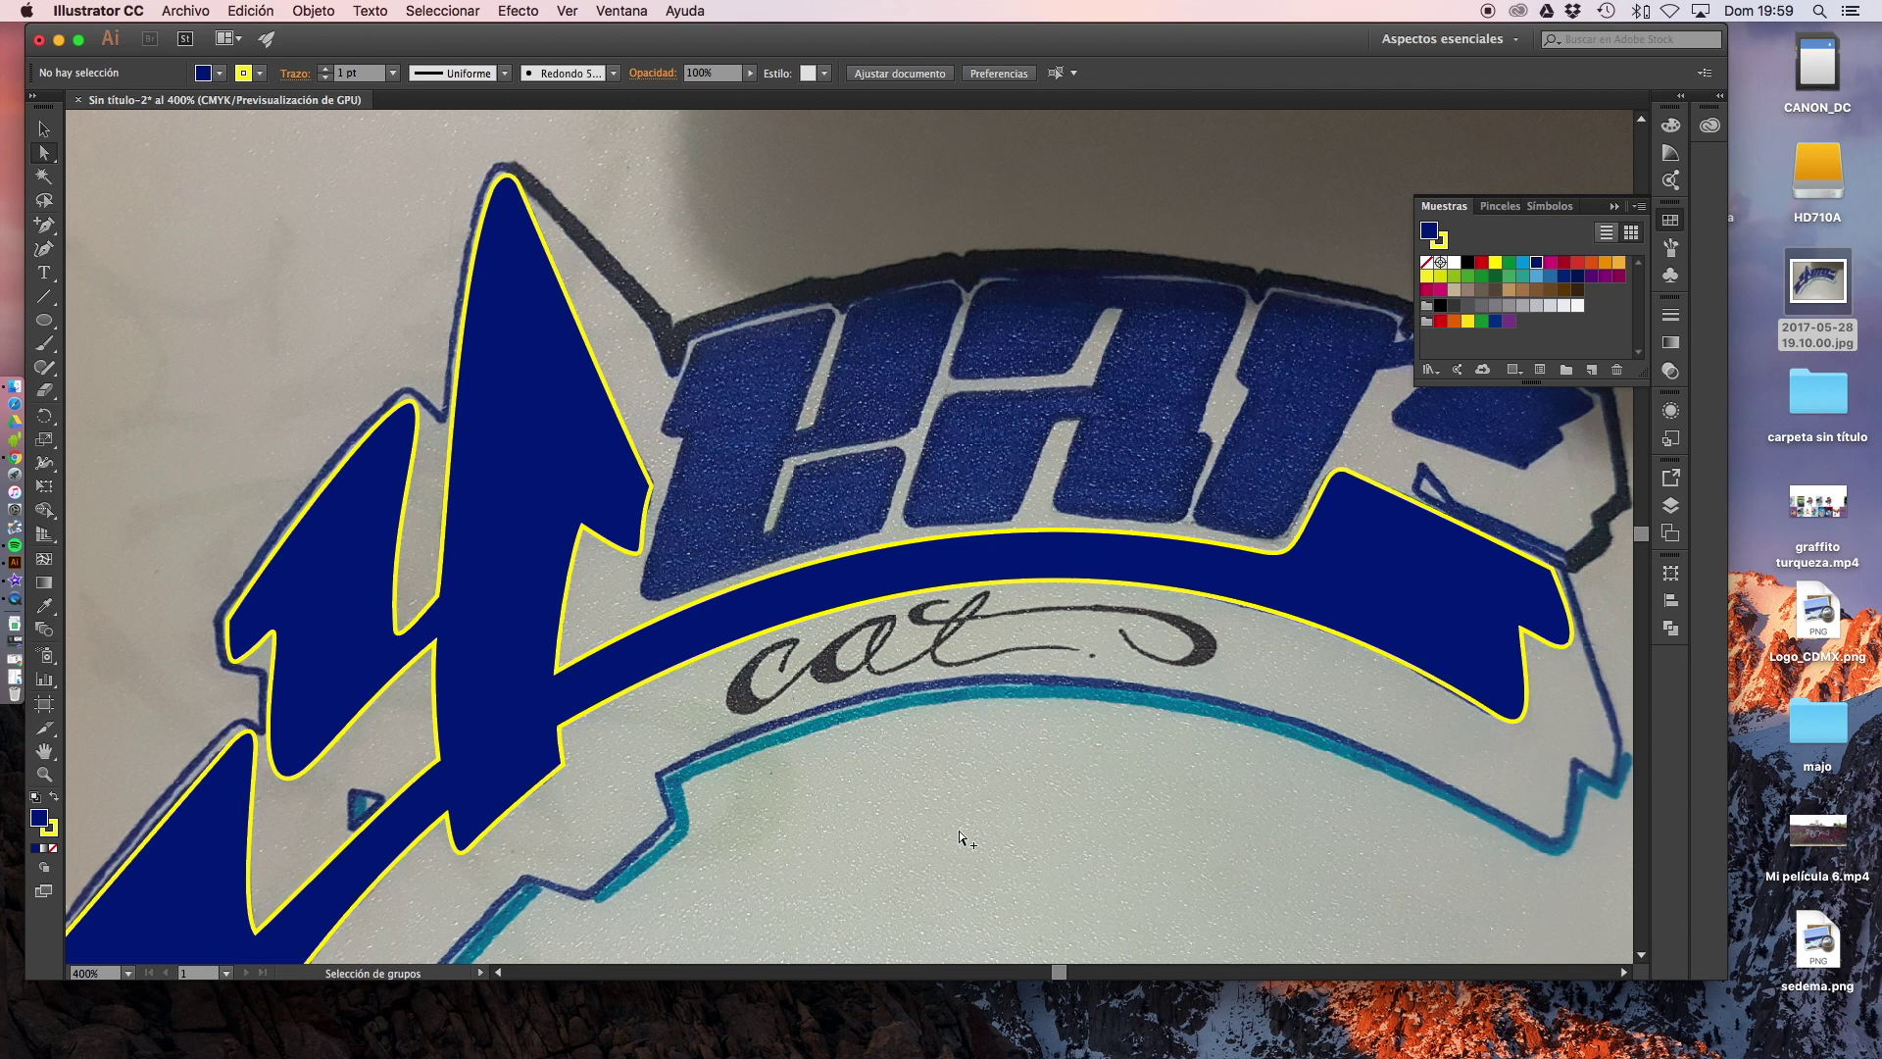
{"action": "scroll", "coordinate": [958, 832], "scroll_direction": "down", "scroll_amount": 3}
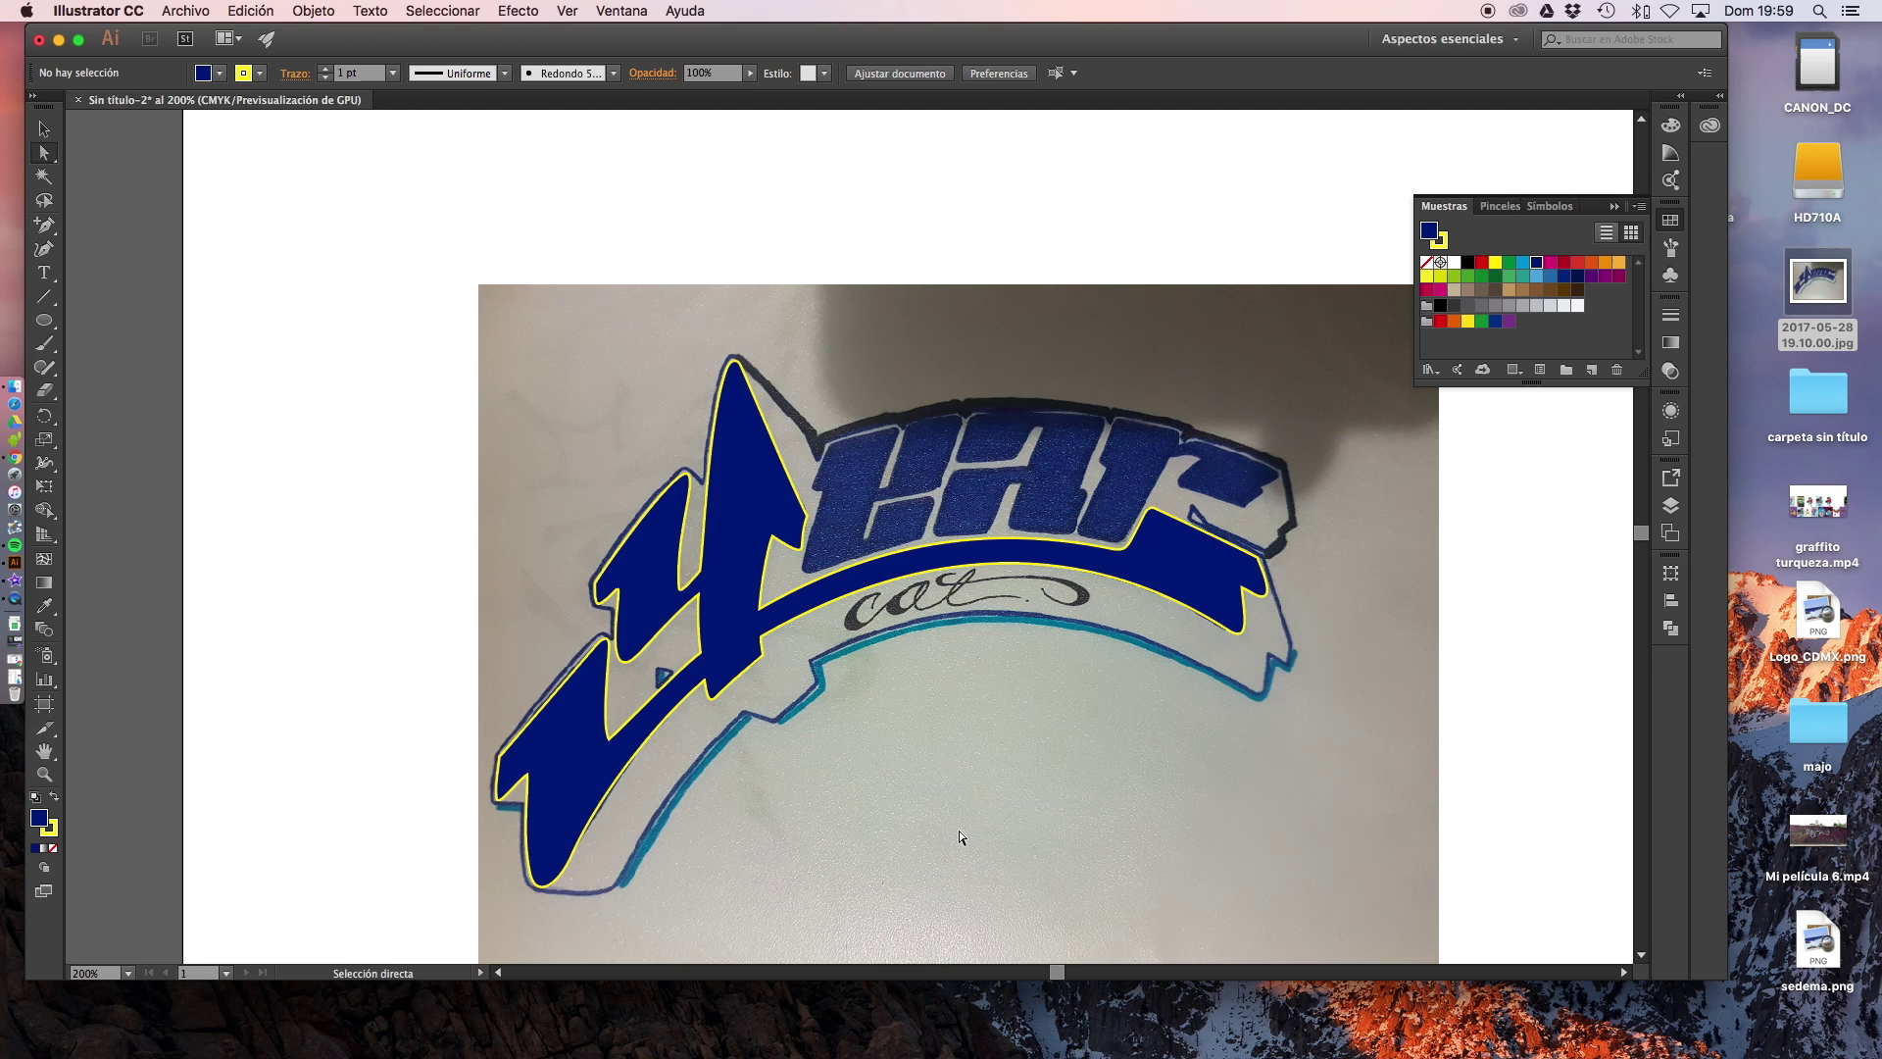
{"action": "key", "text": "alt"}
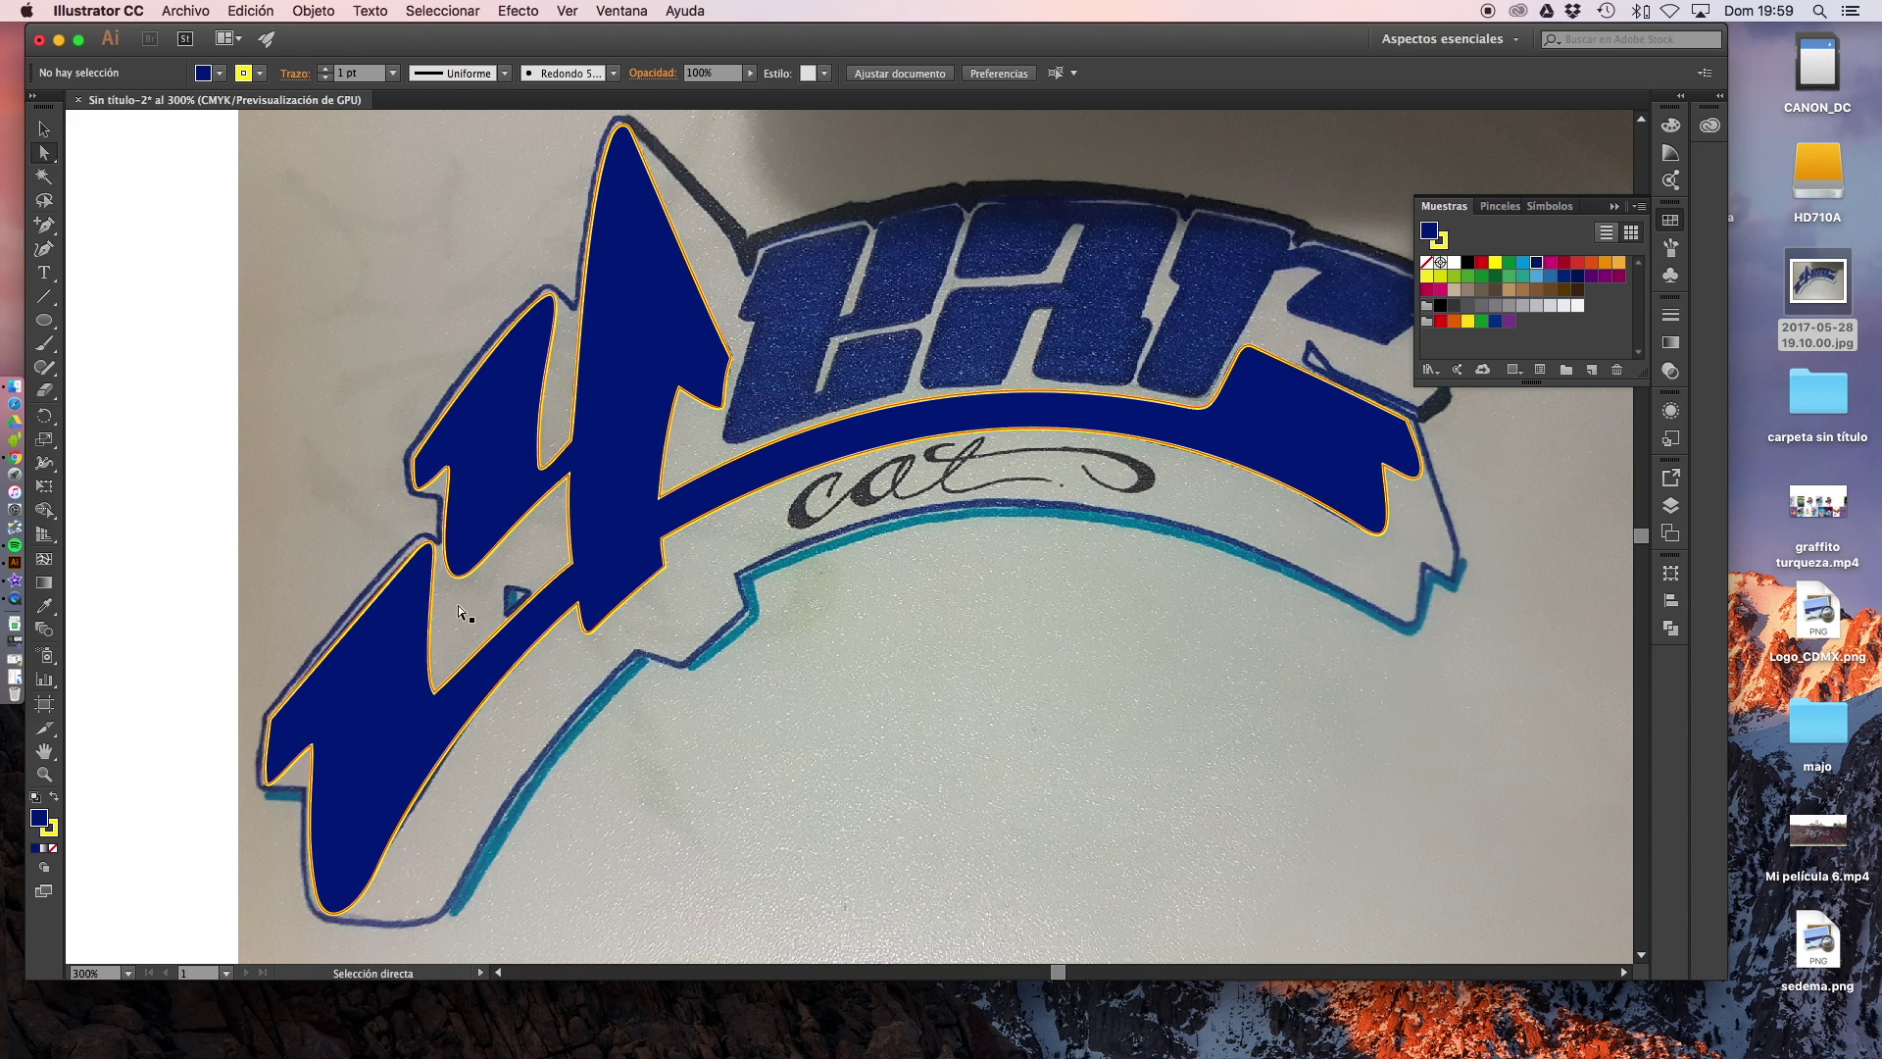
Remove the yellow stroke from the dark blue shape, undoing an accidental fill removal
{"action": "left_click", "coordinate": [668, 308]}
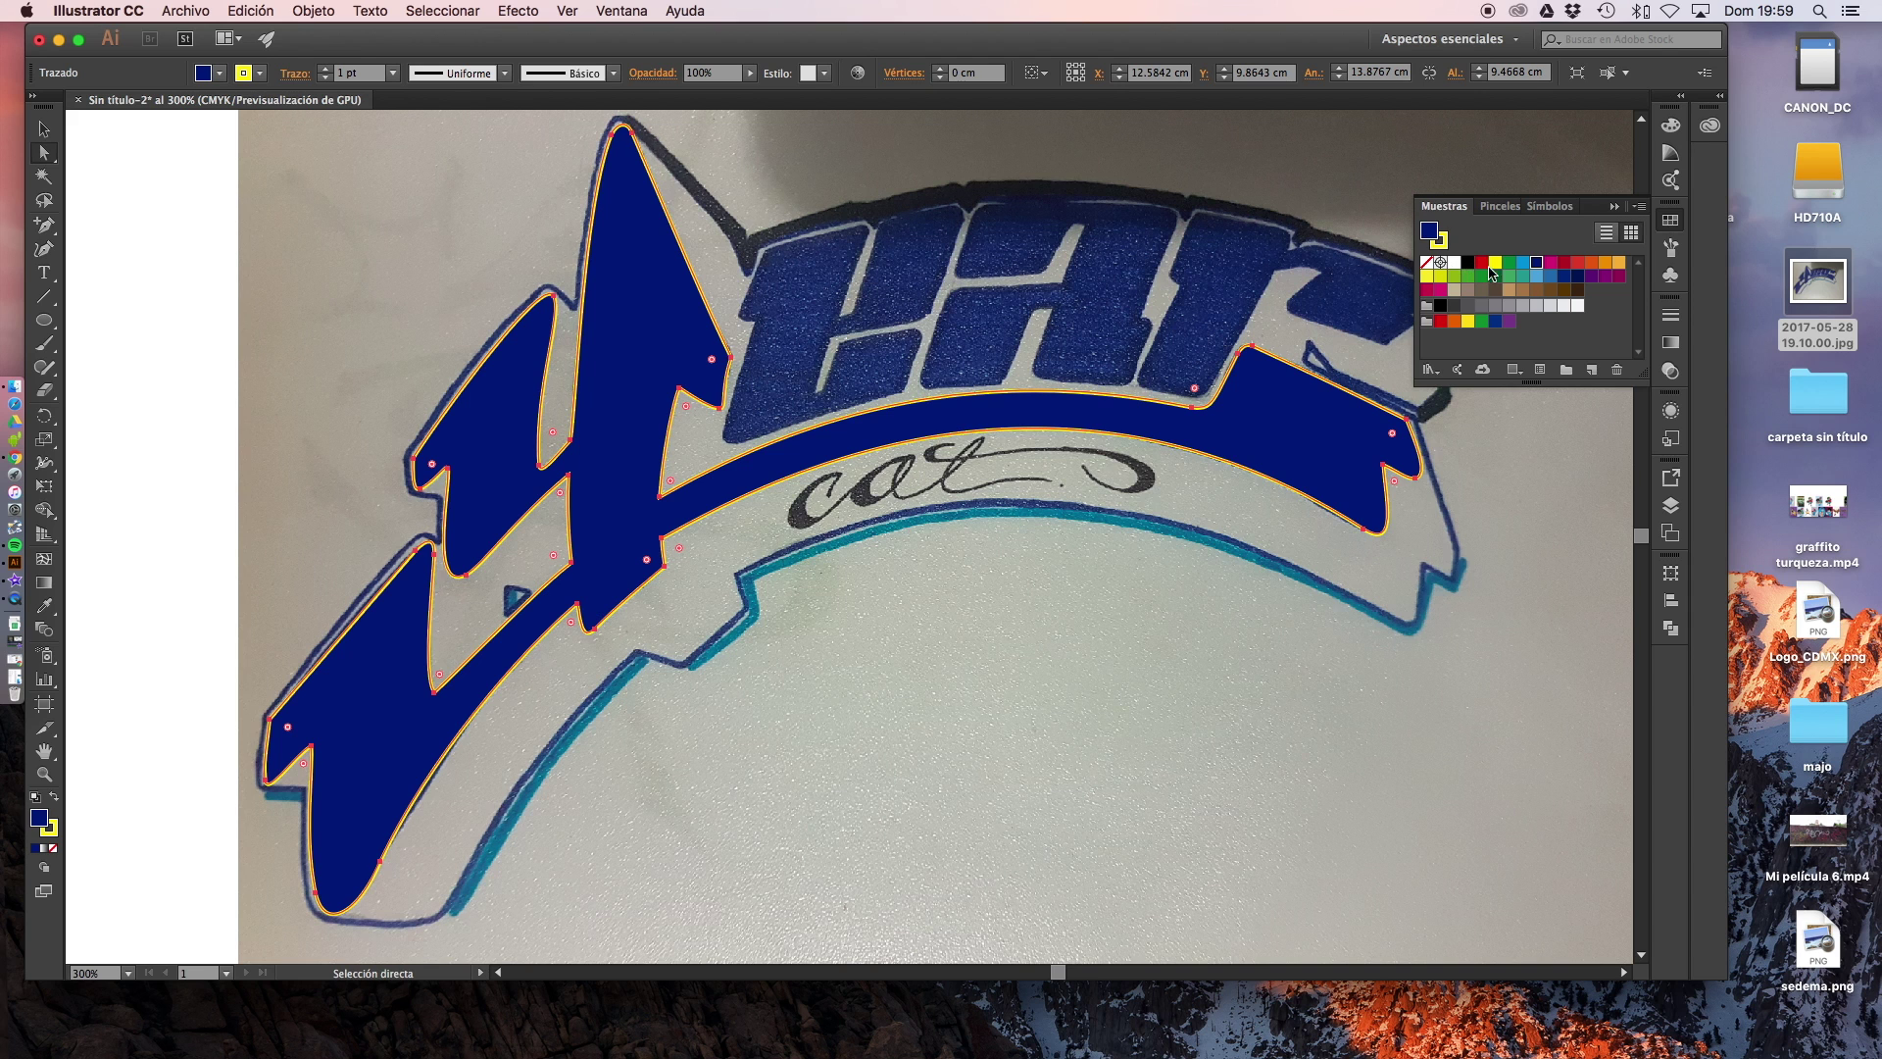
{"action": "left_click", "coordinate": [1427, 265]}
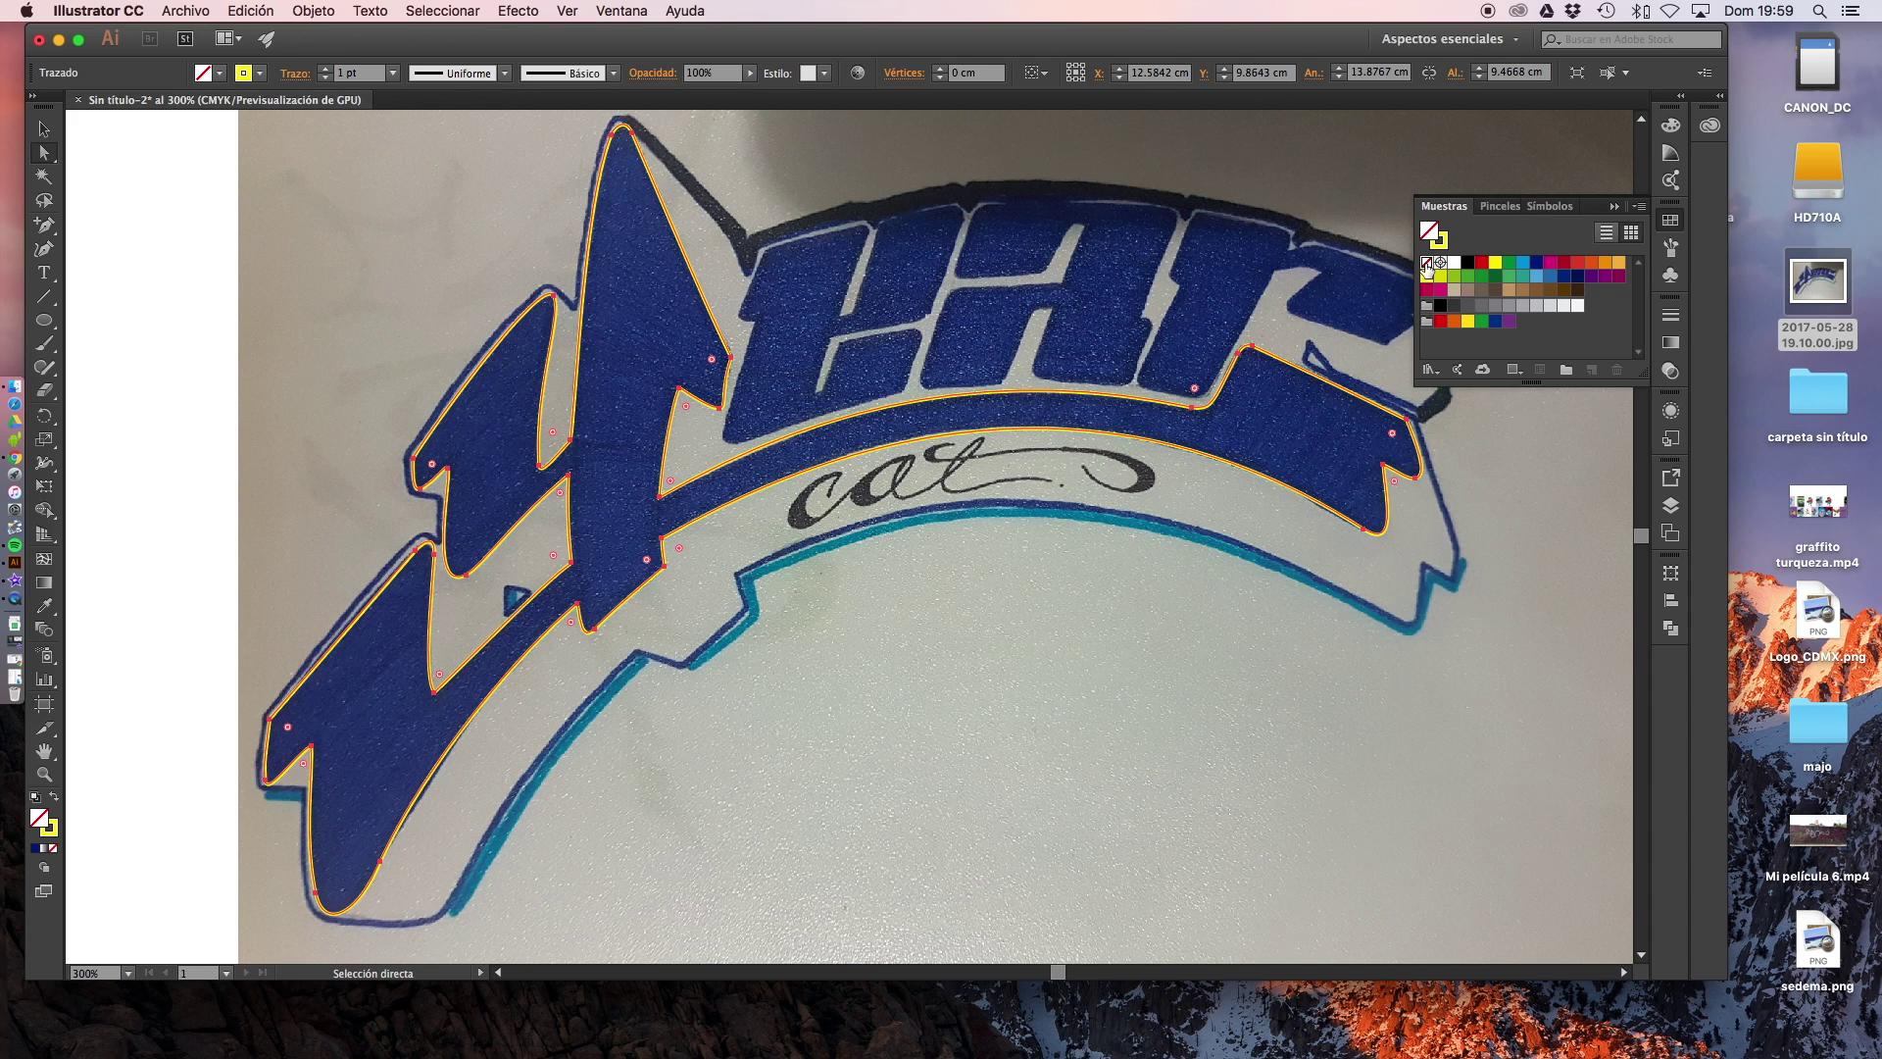
{"action": "key", "text": "super+z"}
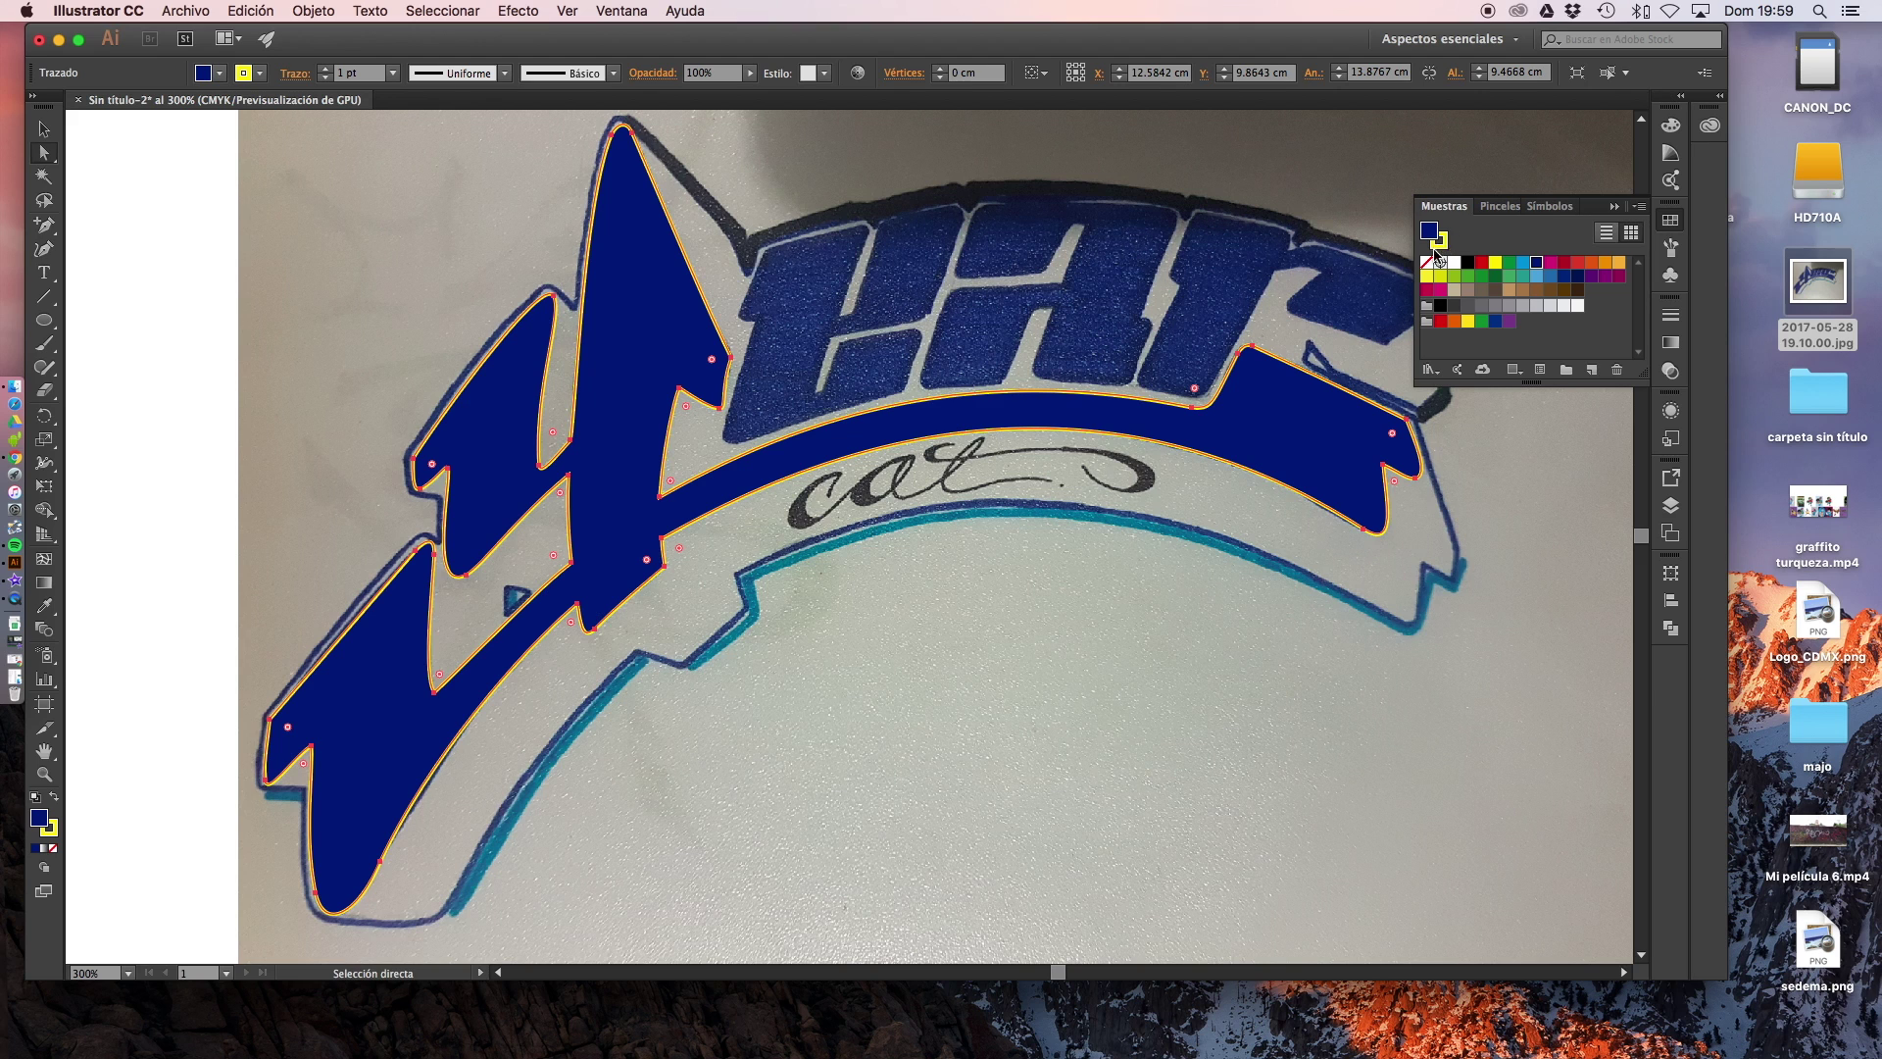
{"action": "left_click", "coordinate": [1445, 241]}
{"action": "left_click", "coordinate": [1427, 262]}
{"action": "left_click", "coordinate": [981, 637]}
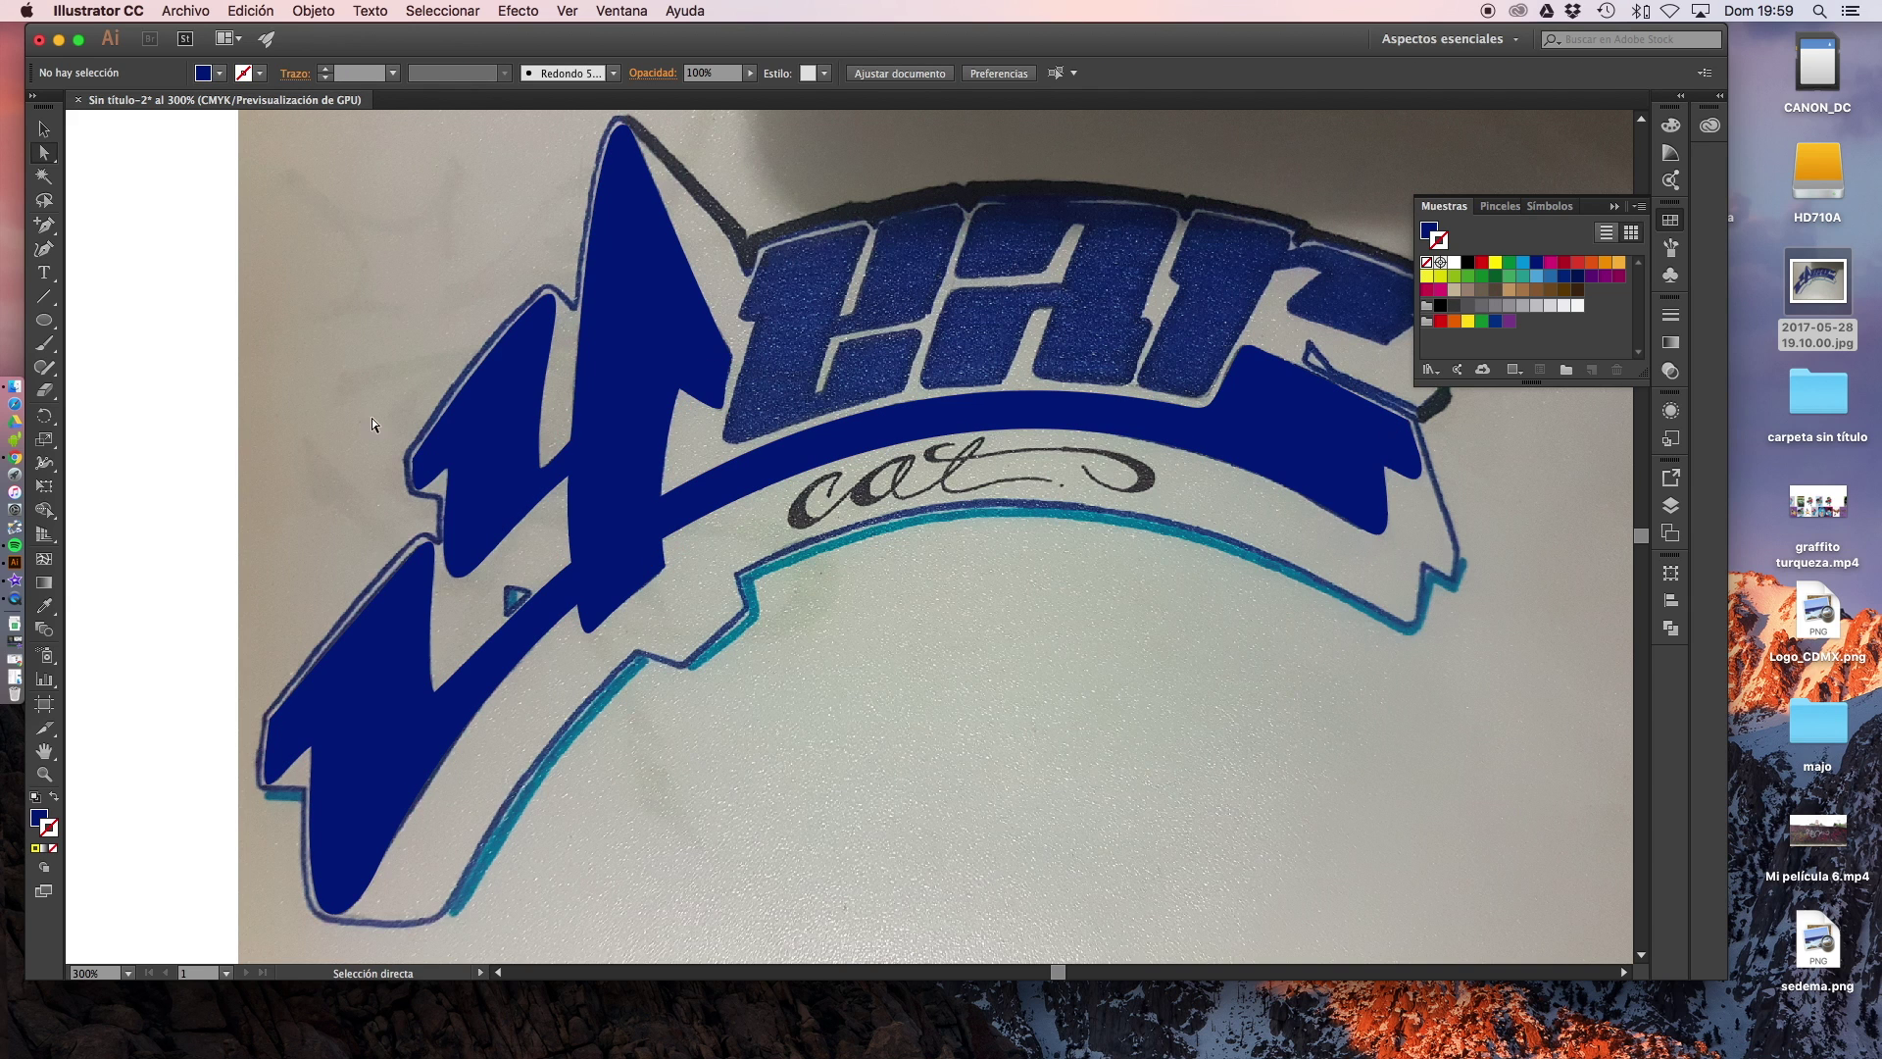
{"action": "scroll", "coordinate": [1031, 621], "scroll_direction": "right", "scroll_amount": 5}
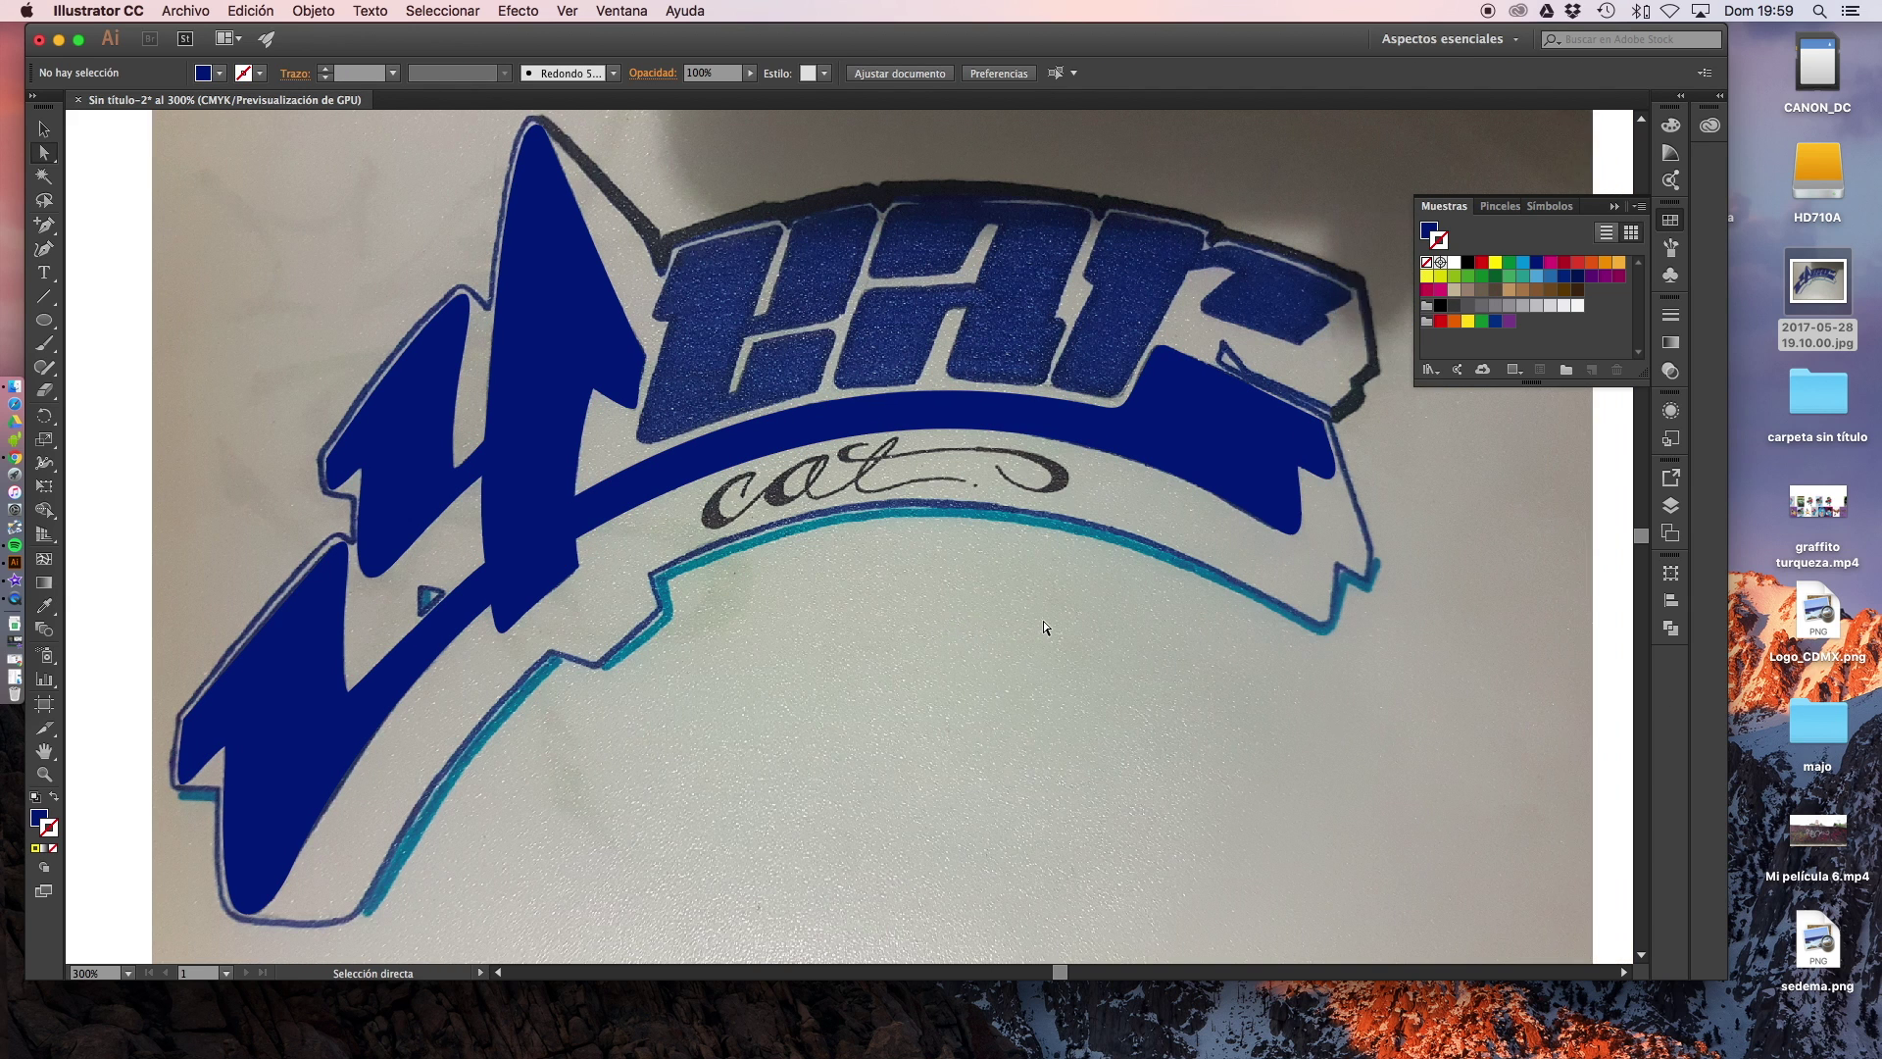
{"action": "scroll", "coordinate": [1043, 620], "scroll_direction": "up", "scroll_amount": 5}
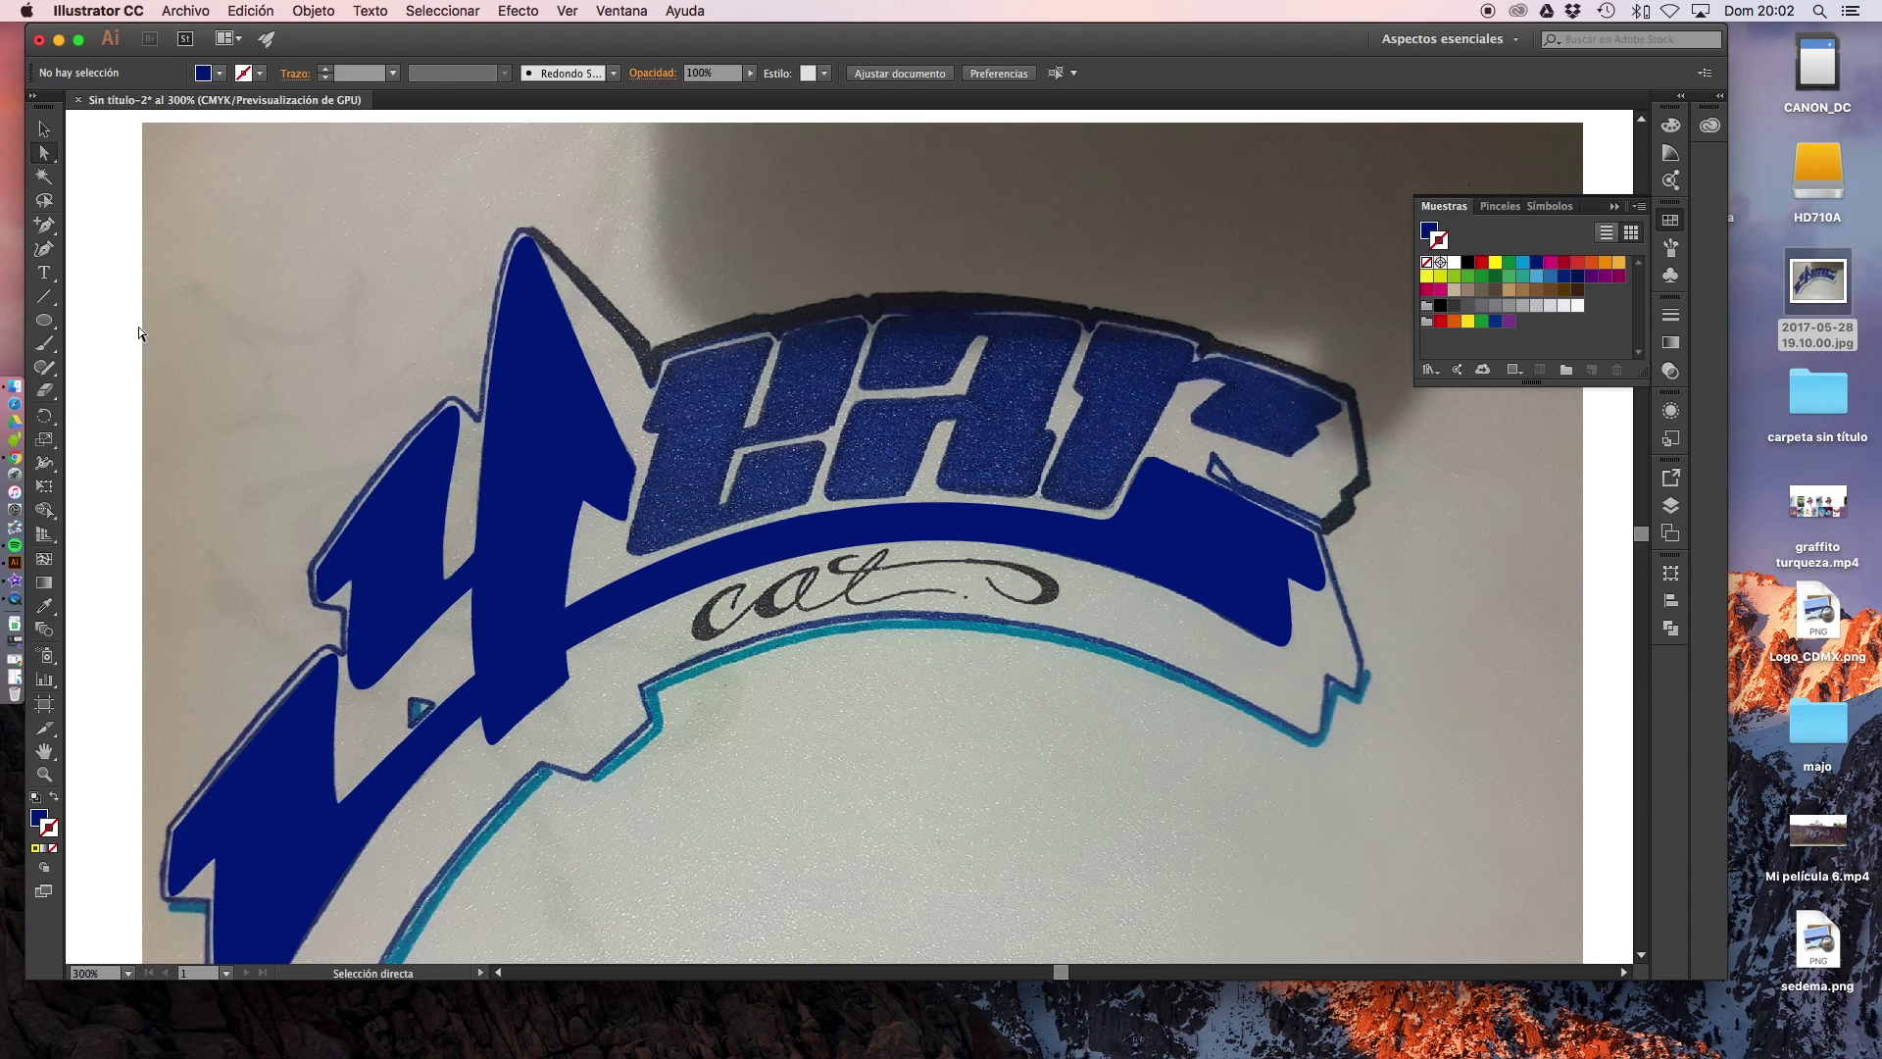
{"action": "mouse_move", "coordinate": [969, 714]}
{"action": "left_mouse_down"}
{"action": "mouse_move", "coordinate": [1020, 548]}
{"action": "mouse_move", "coordinate": [1030, 765]}
{"action": "mouse_move", "coordinate": [1138, 630]}
{"action": "mouse_move", "coordinate": [1062, 609]}
{"action": "mouse_move", "coordinate": [1038, 670]}
{"action": "left_mouse_up"}
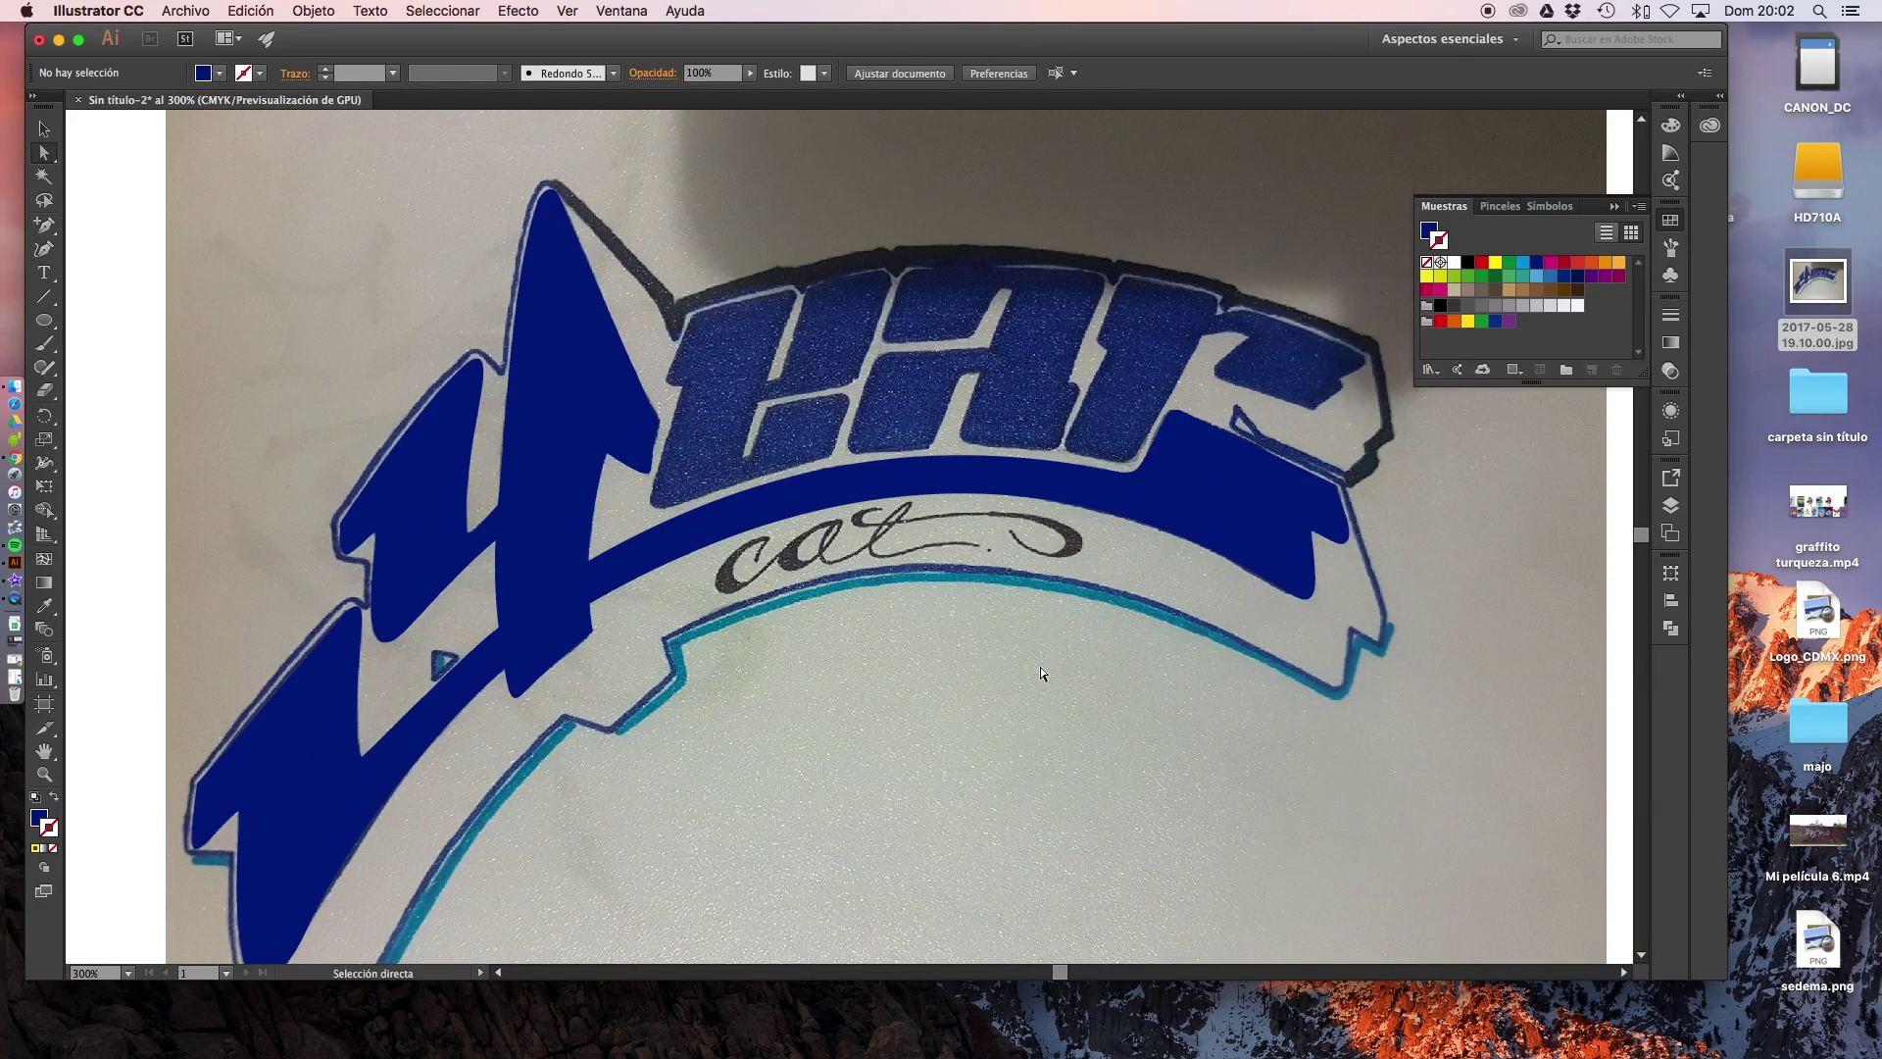
{"action": "mouse_move", "coordinate": [1233, 724]}
{"action": "left_mouse_down"}
{"action": "mouse_move", "coordinate": [1096, 694]}
{"action": "mouse_move", "coordinate": [1238, 672]}
{"action": "left_mouse_up"}
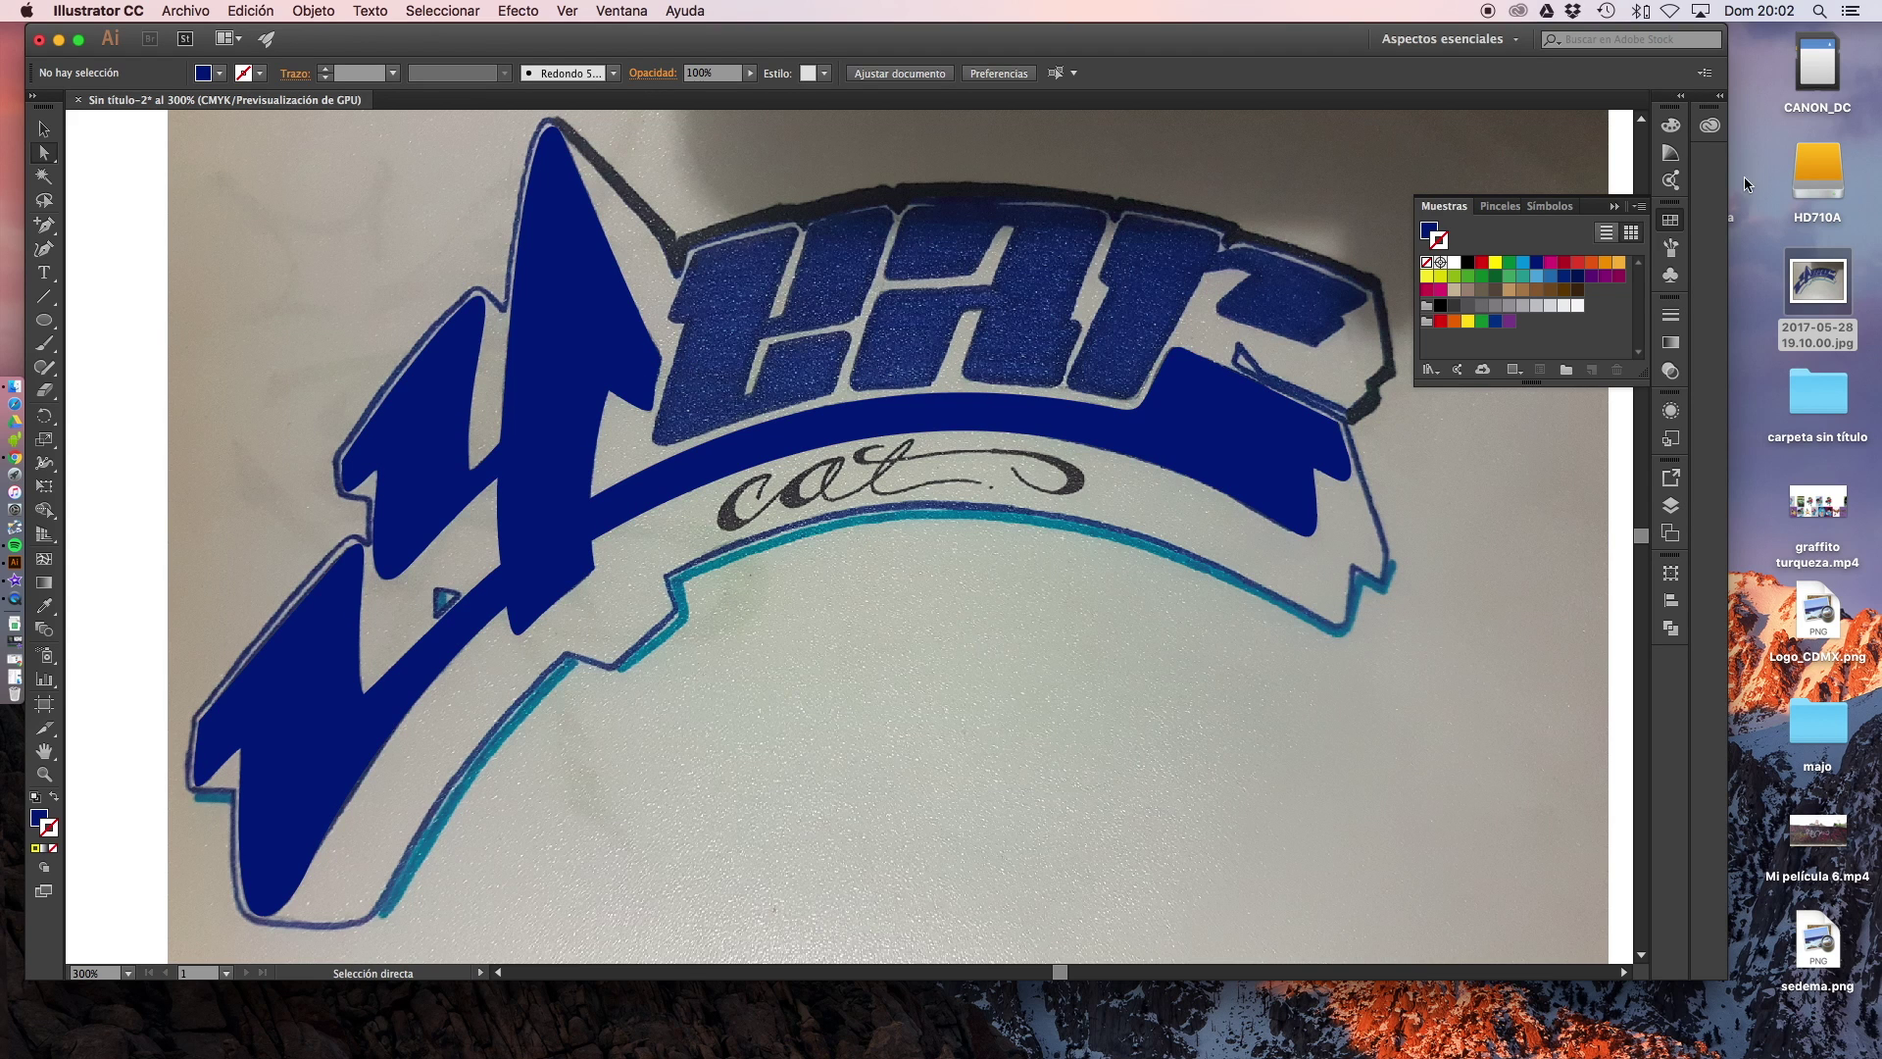
{"action": "left_click", "coordinate": [1825, 177]}
Navigate in Finder to the HD710A drive's diseño > Diseño ackste folder
{"action": "double_click", "coordinate": [1826, 177]}
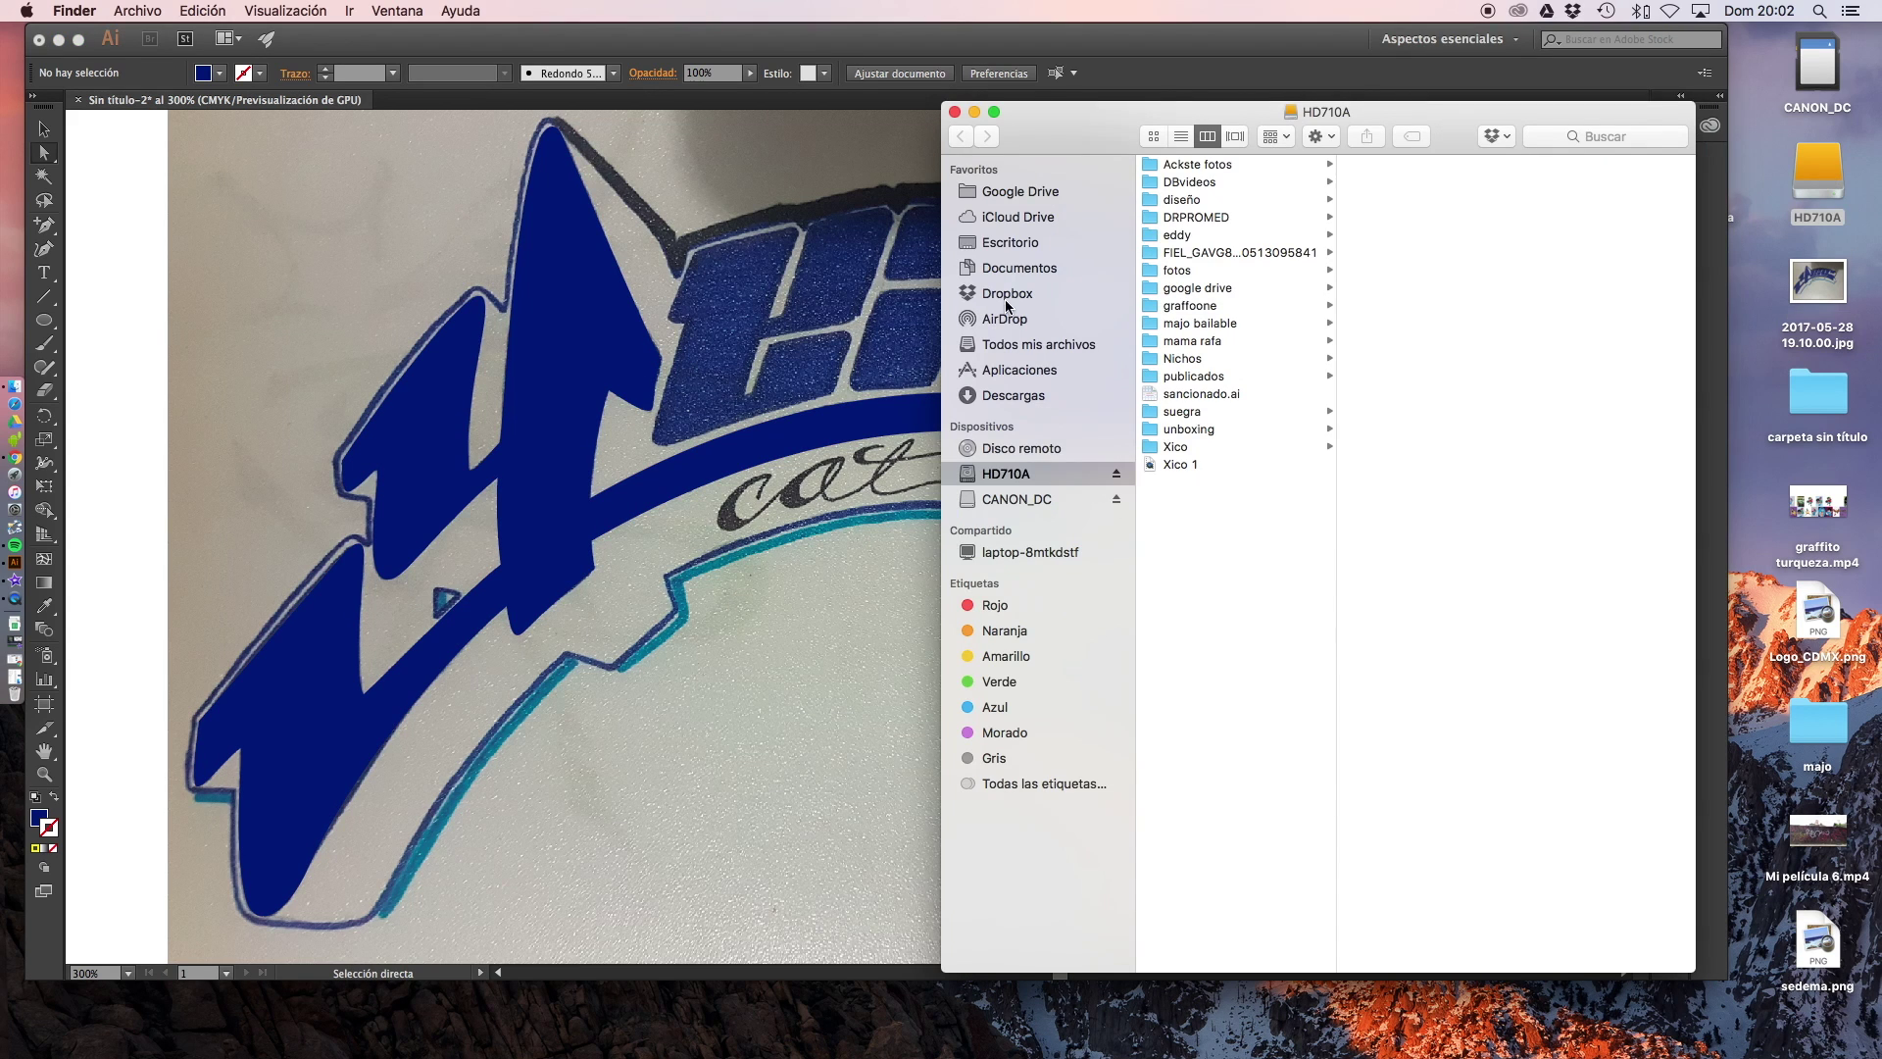
{"action": "left_click", "coordinate": [1194, 200]}
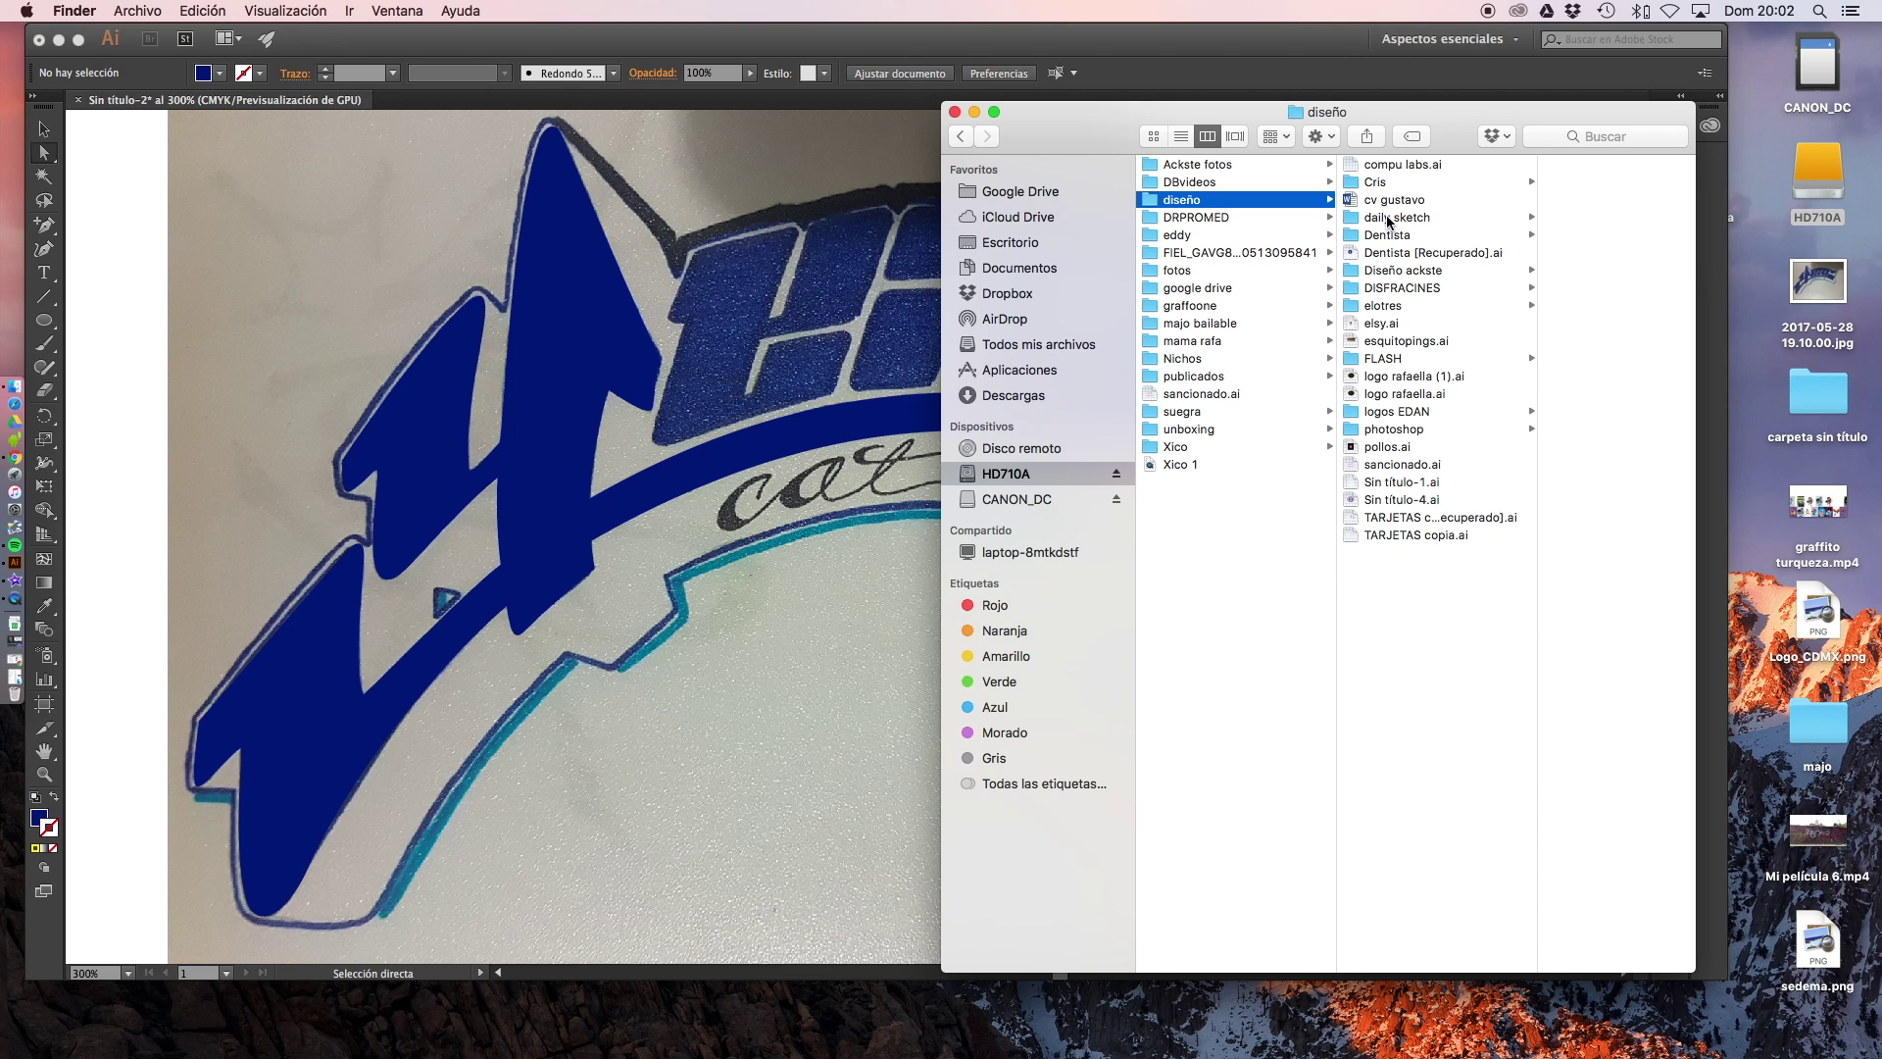
{"action": "left_click", "coordinate": [1401, 271]}
{"action": "key", "text": "Right"}
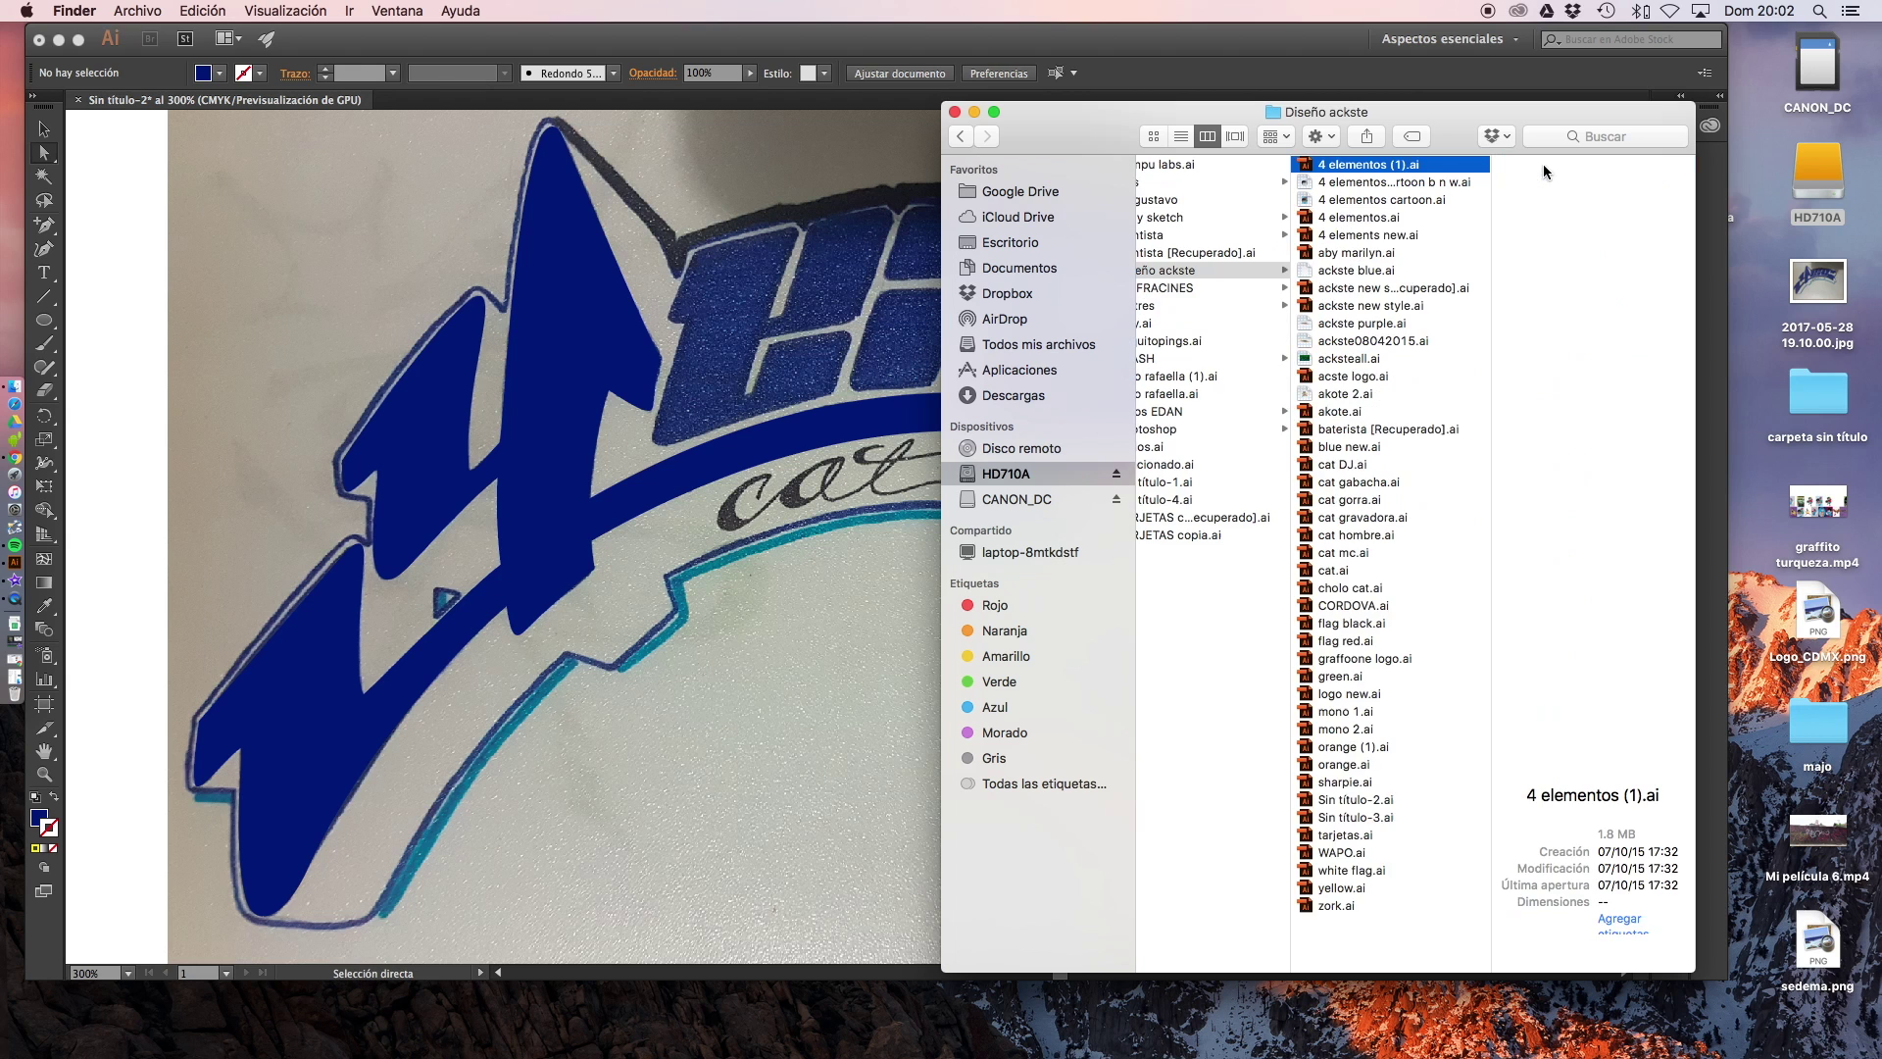
{"action": "left_click_drag", "start_coordinate": [1089, 125], "coordinate": [933, 128]}
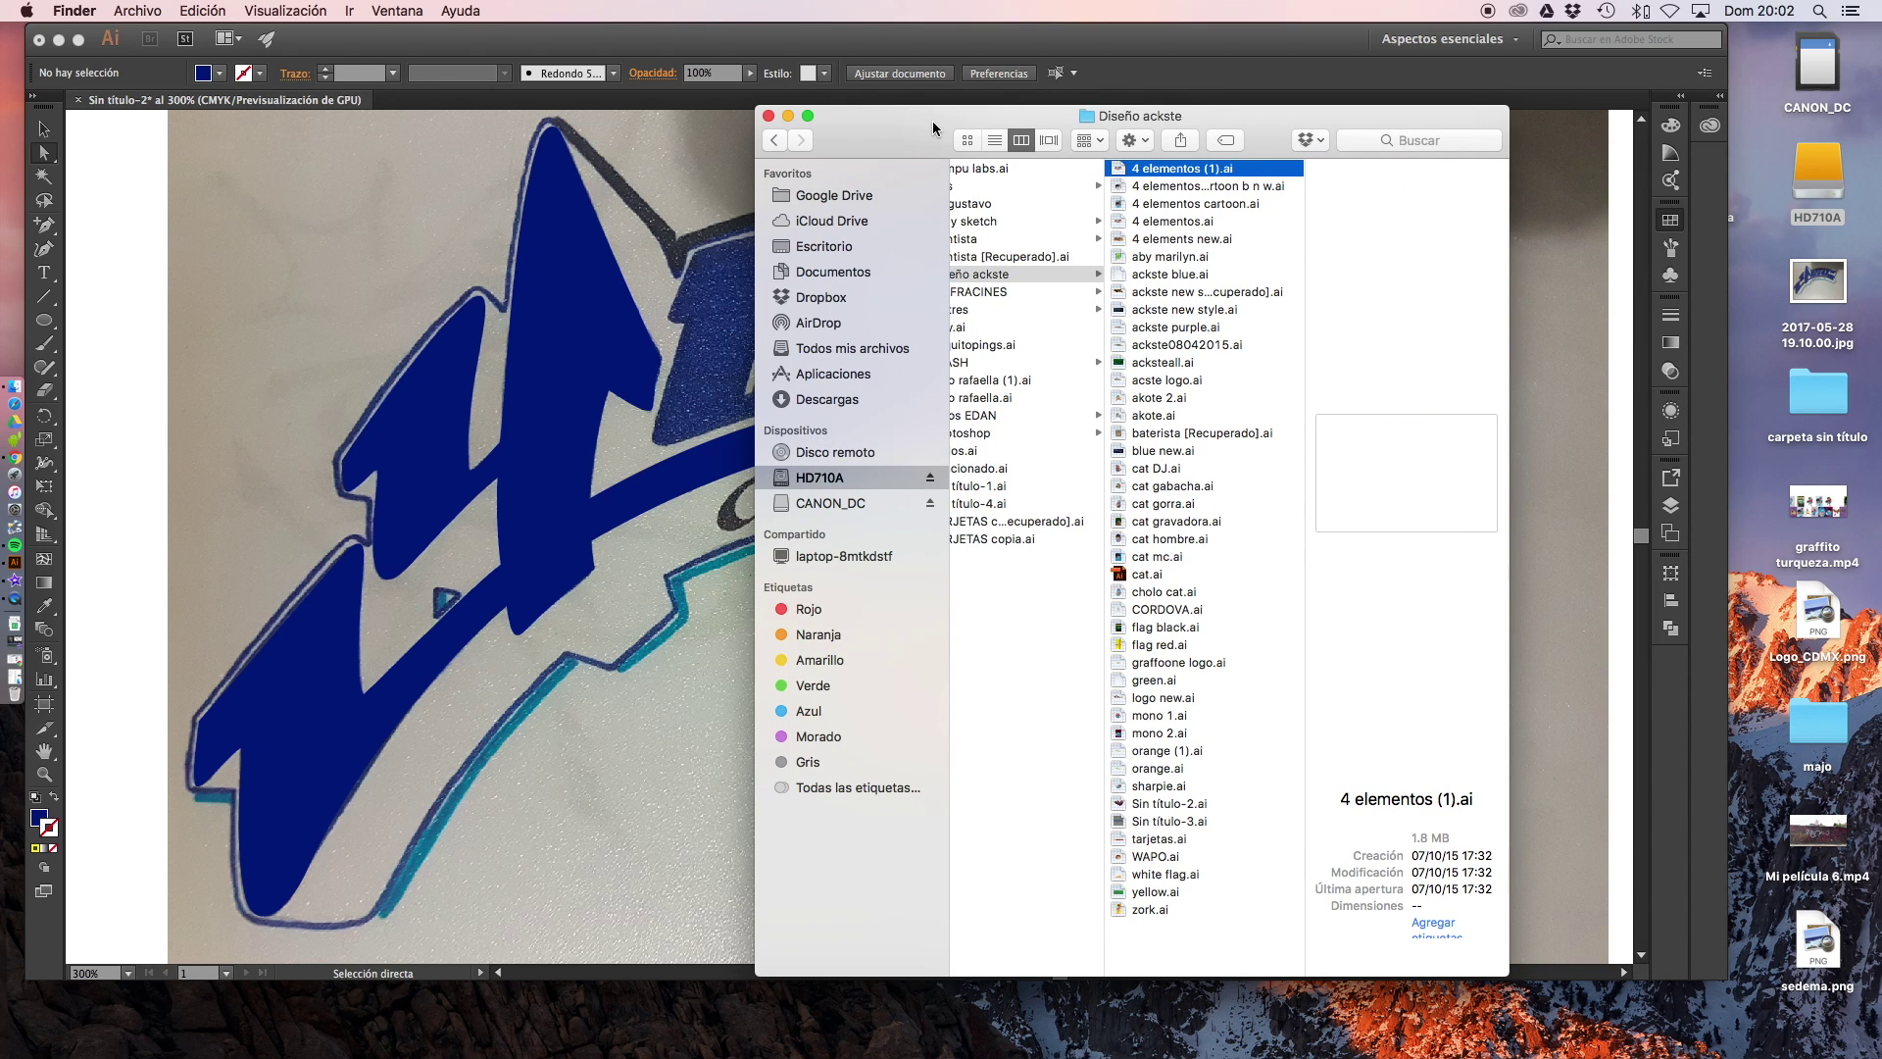
Preview the folder's drawings one by one, including the cat drawings
{"action": "key", "text": "Down"}
{"action": "key", "text": "Down"}
{"action": "key", "text": "Down"}
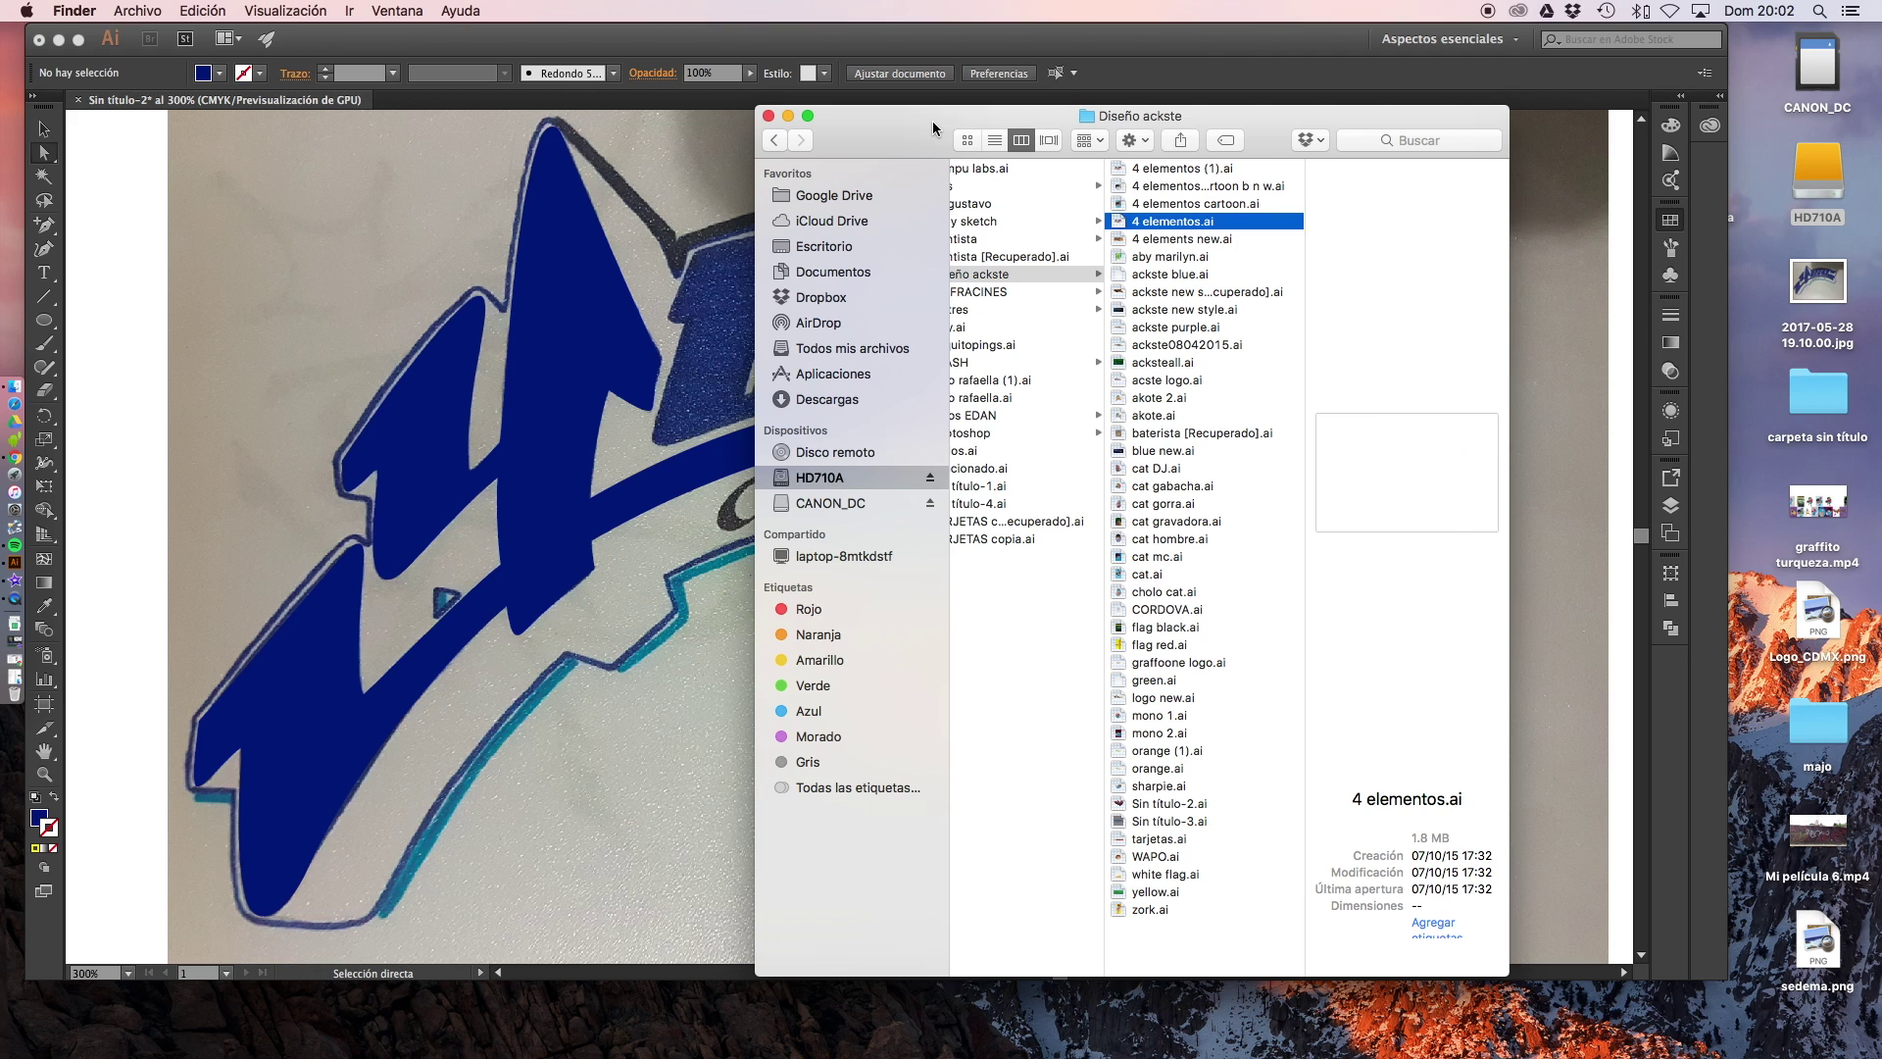
{"action": "key", "text": "Down"}
{"action": "key", "text": "Down"}
{"action": "key", "text": "Down"}
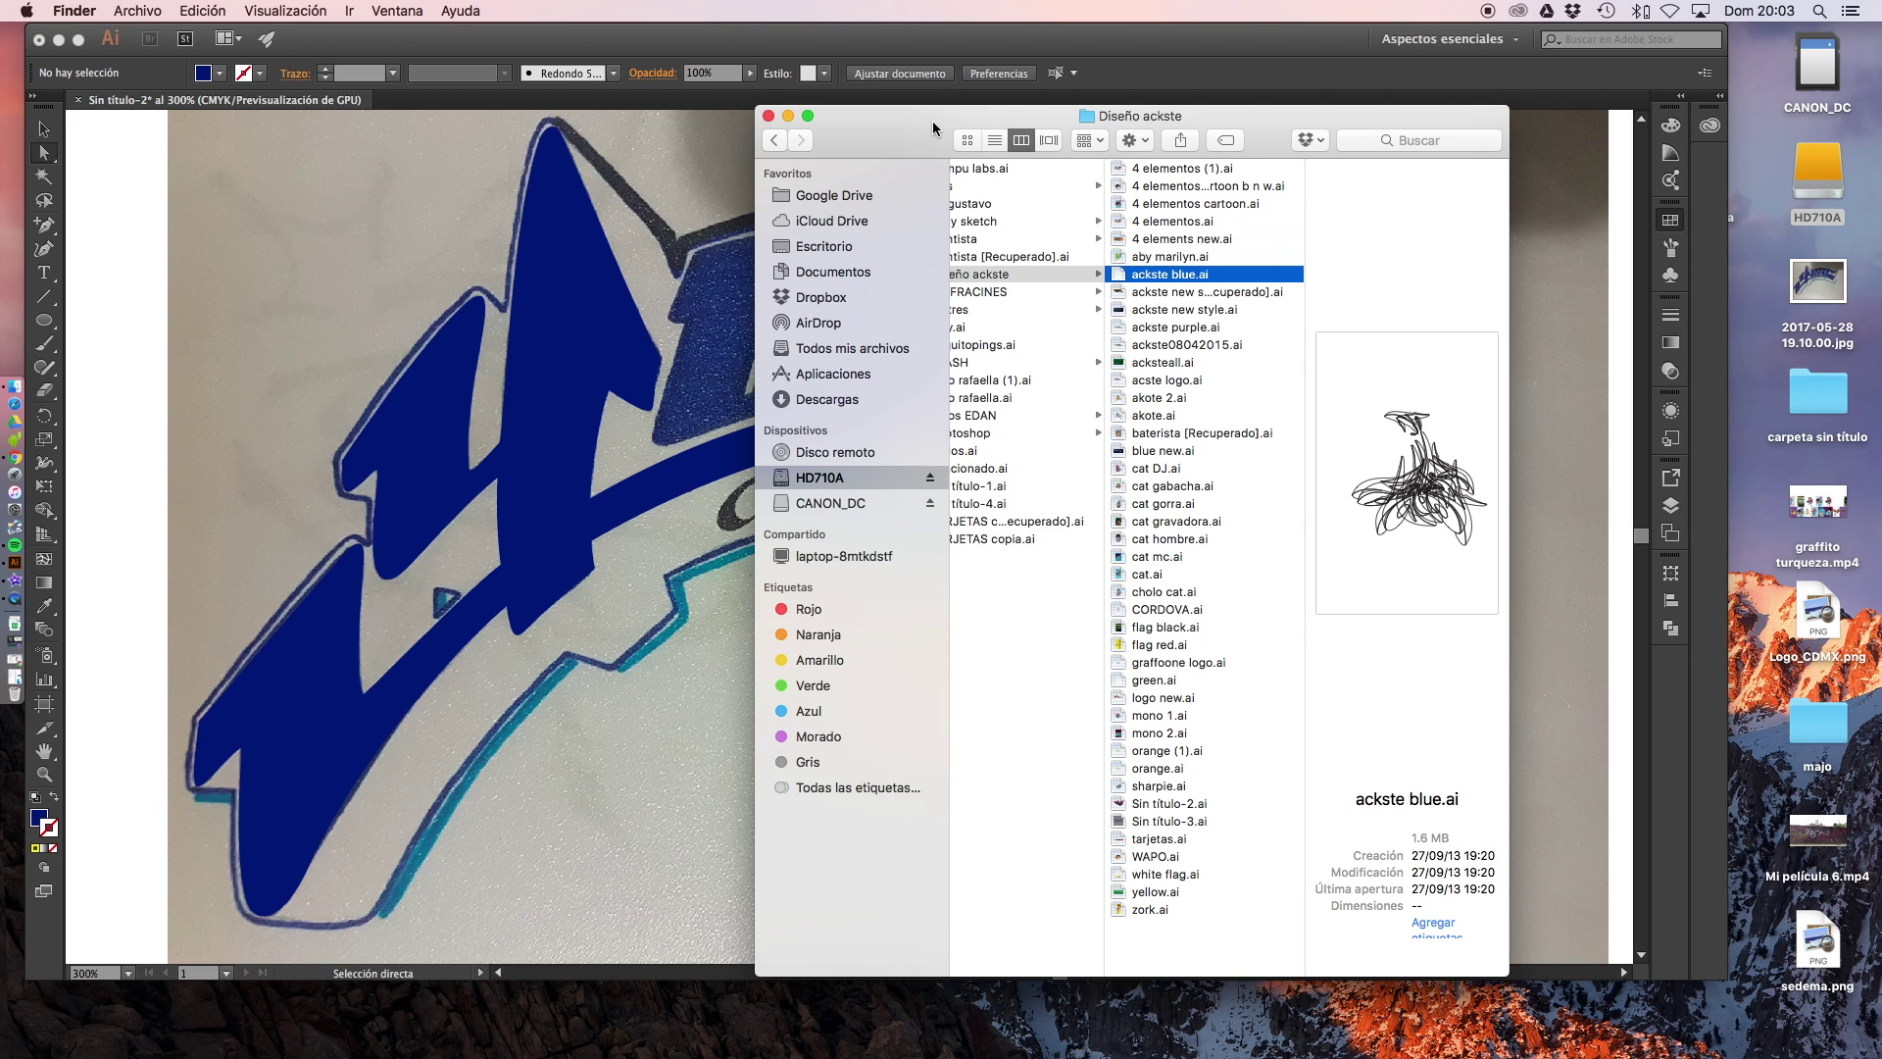
{"action": "key", "text": "Down"}
{"action": "key", "text": "Down"}
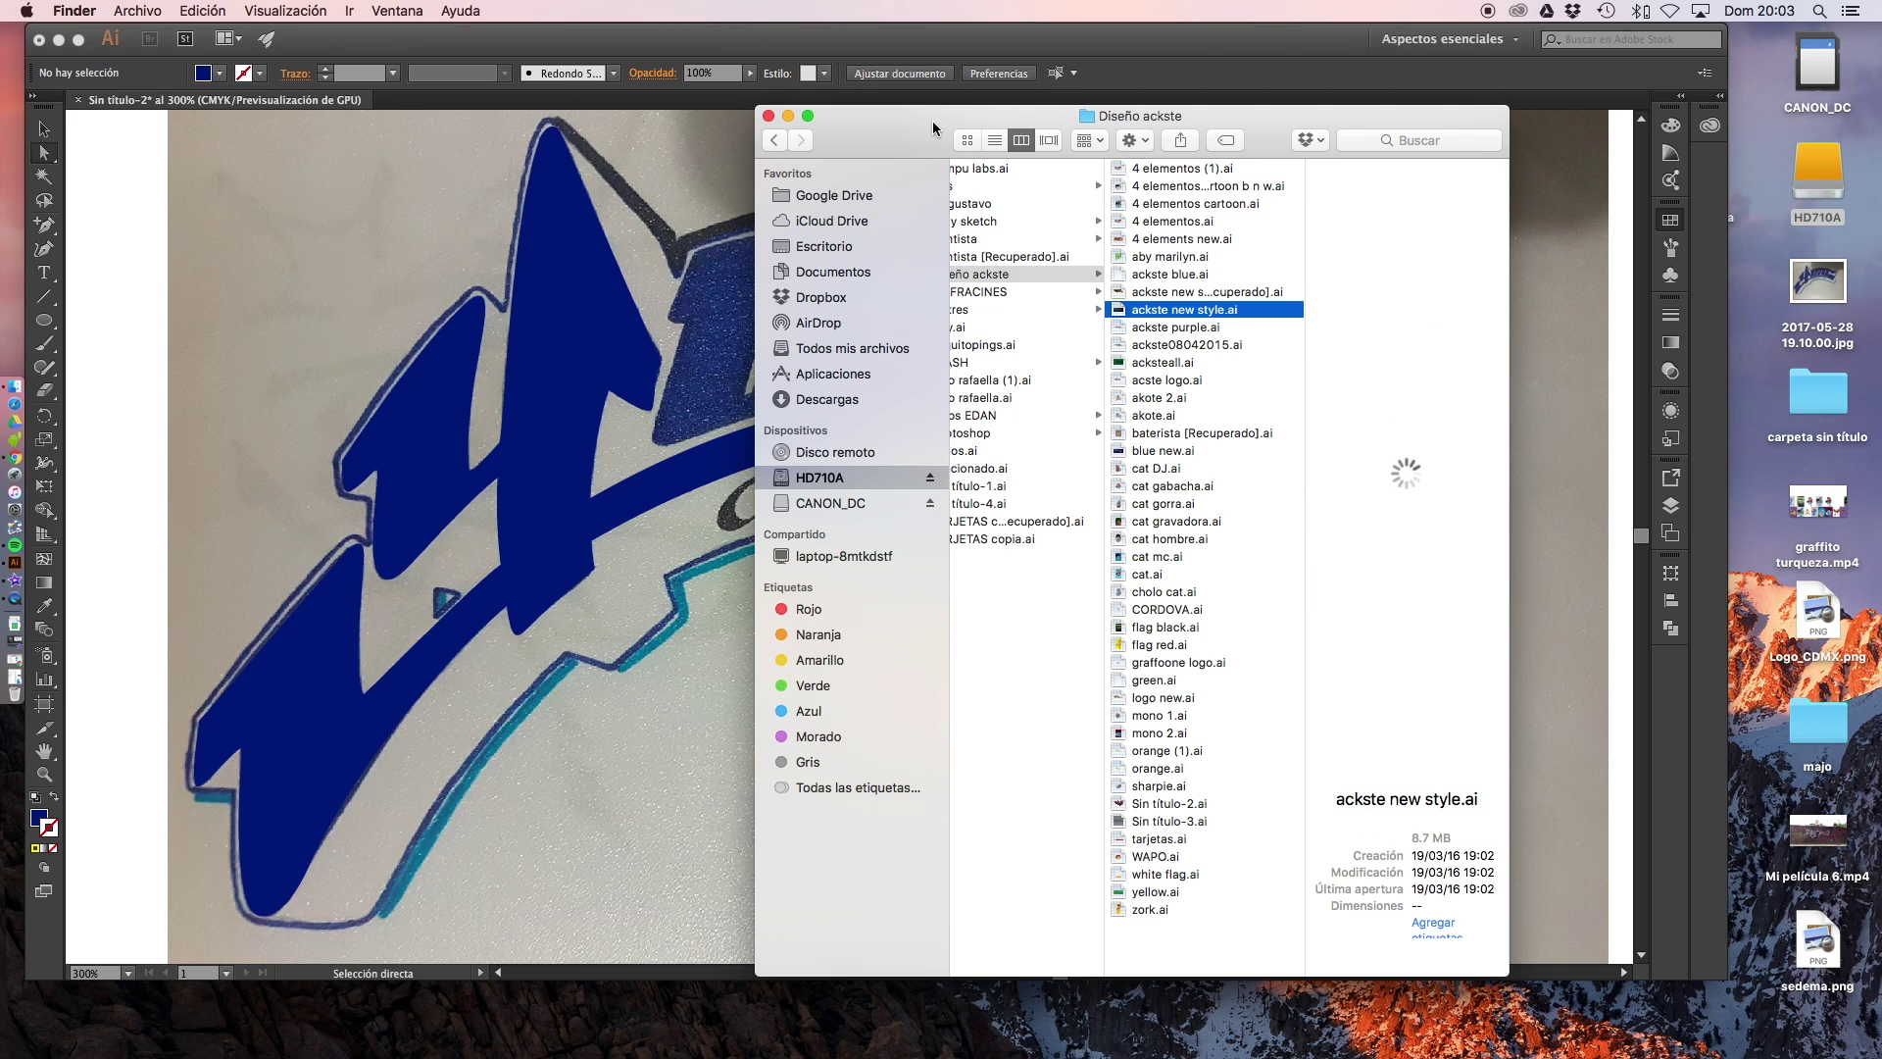
{"action": "key", "text": "Down"}
{"action": "key", "text": "Down"}
{"action": "key", "text": "Down"}
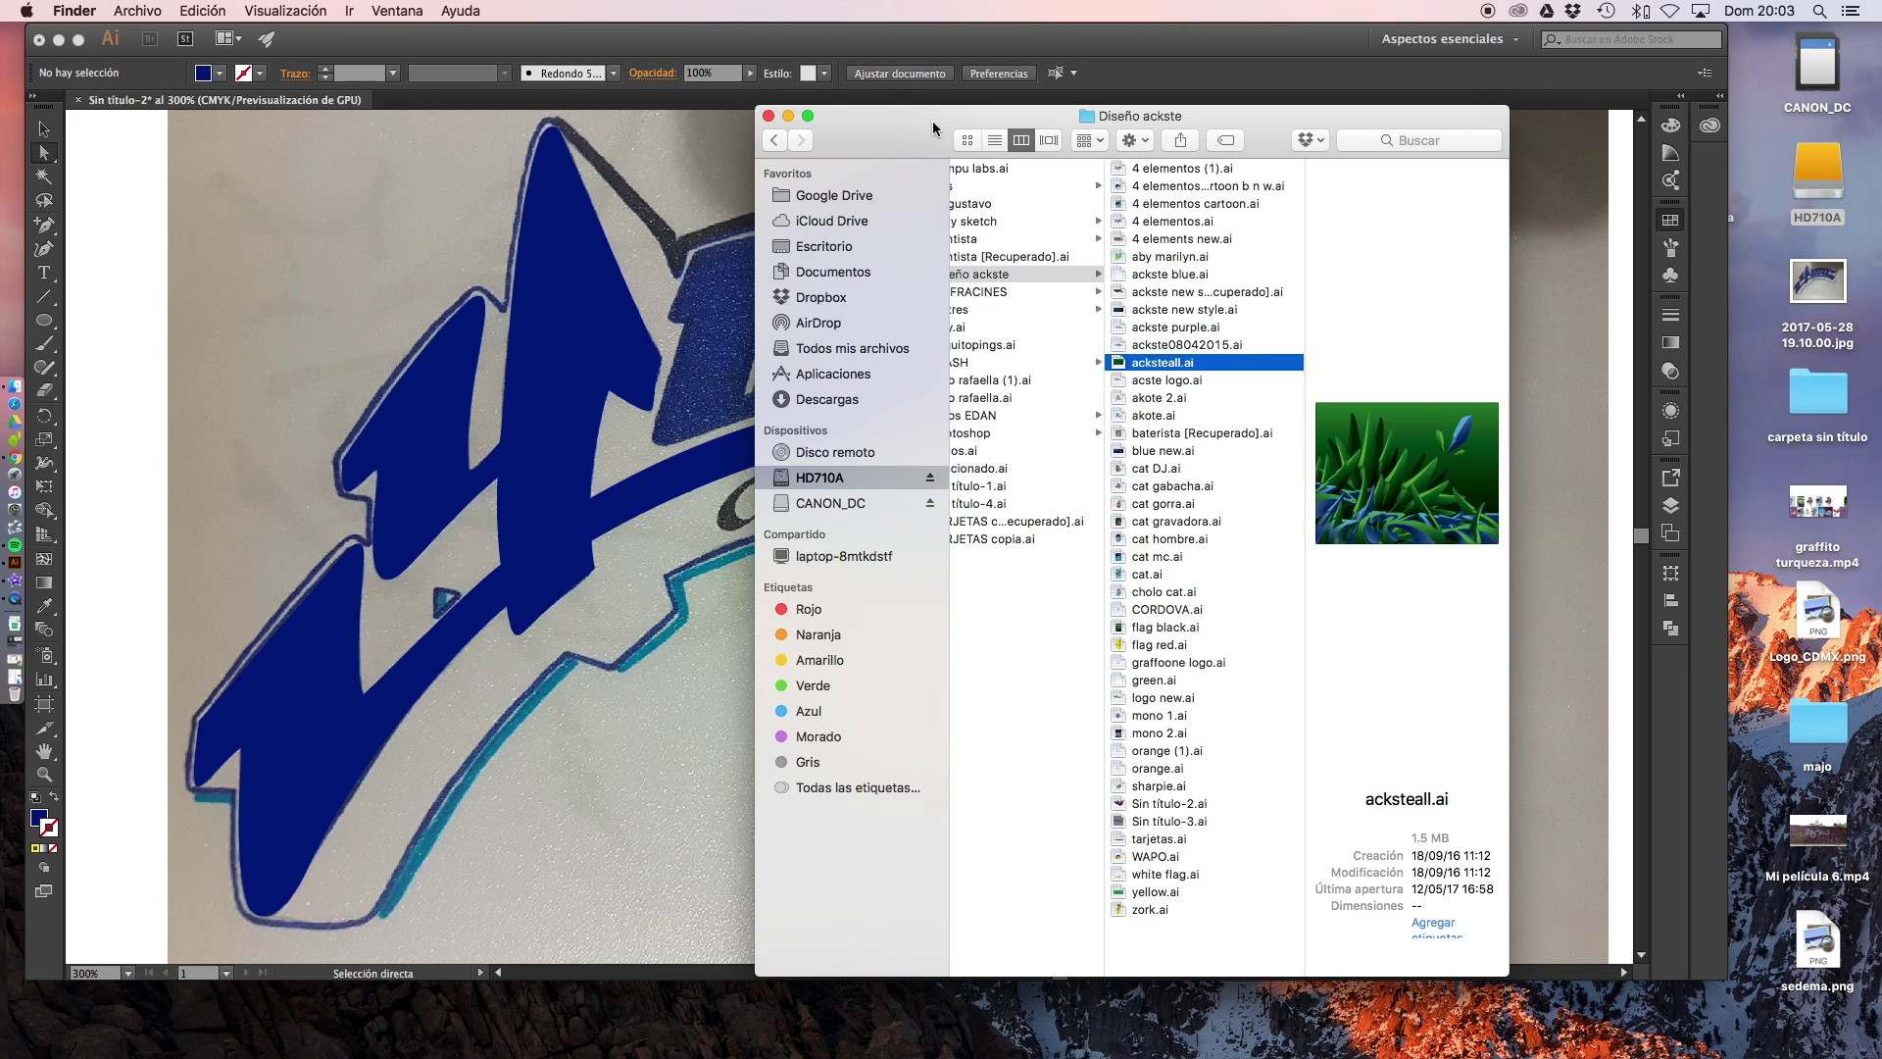
{"action": "key", "text": "Down"}
{"action": "key", "text": "Down"}
{"action": "key", "text": "Down"}
{"action": "key", "text": "Down"}
{"action": "key", "text": "Down"}
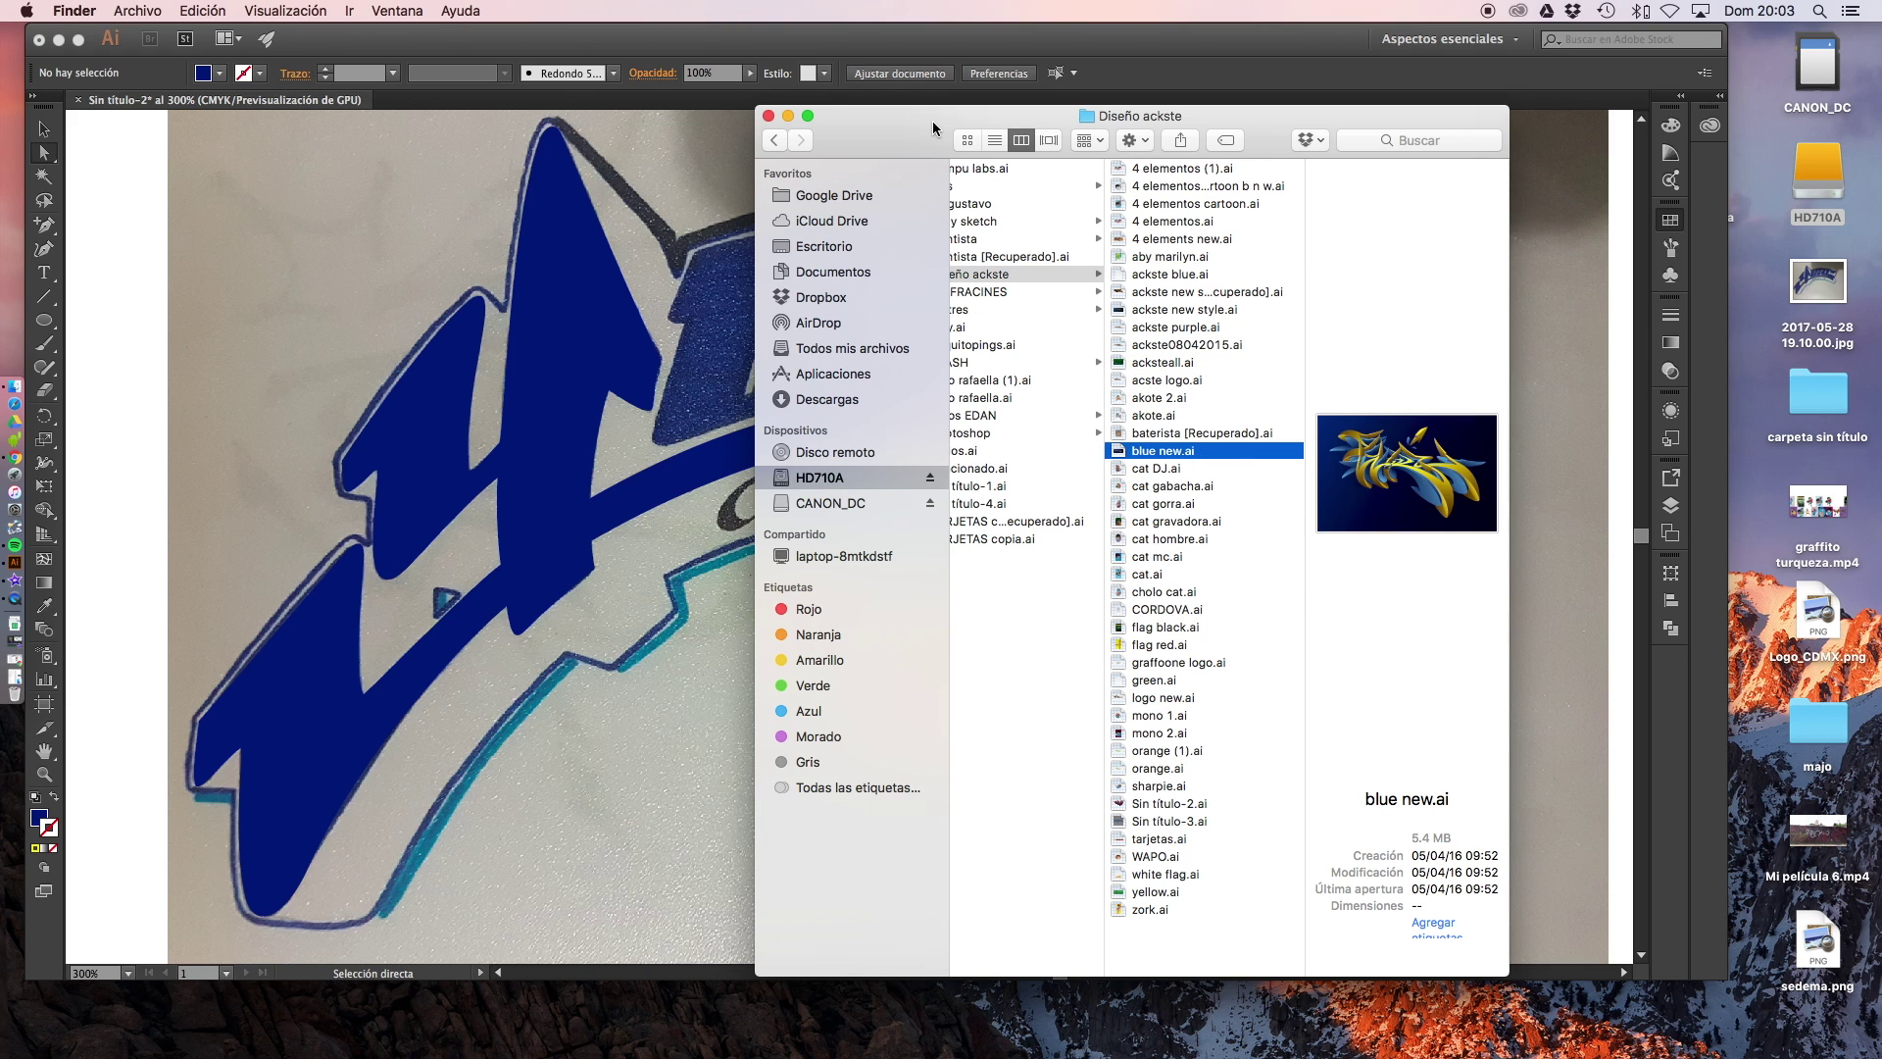
{"action": "key", "text": "Down"}
{"action": "key", "text": "Down"}
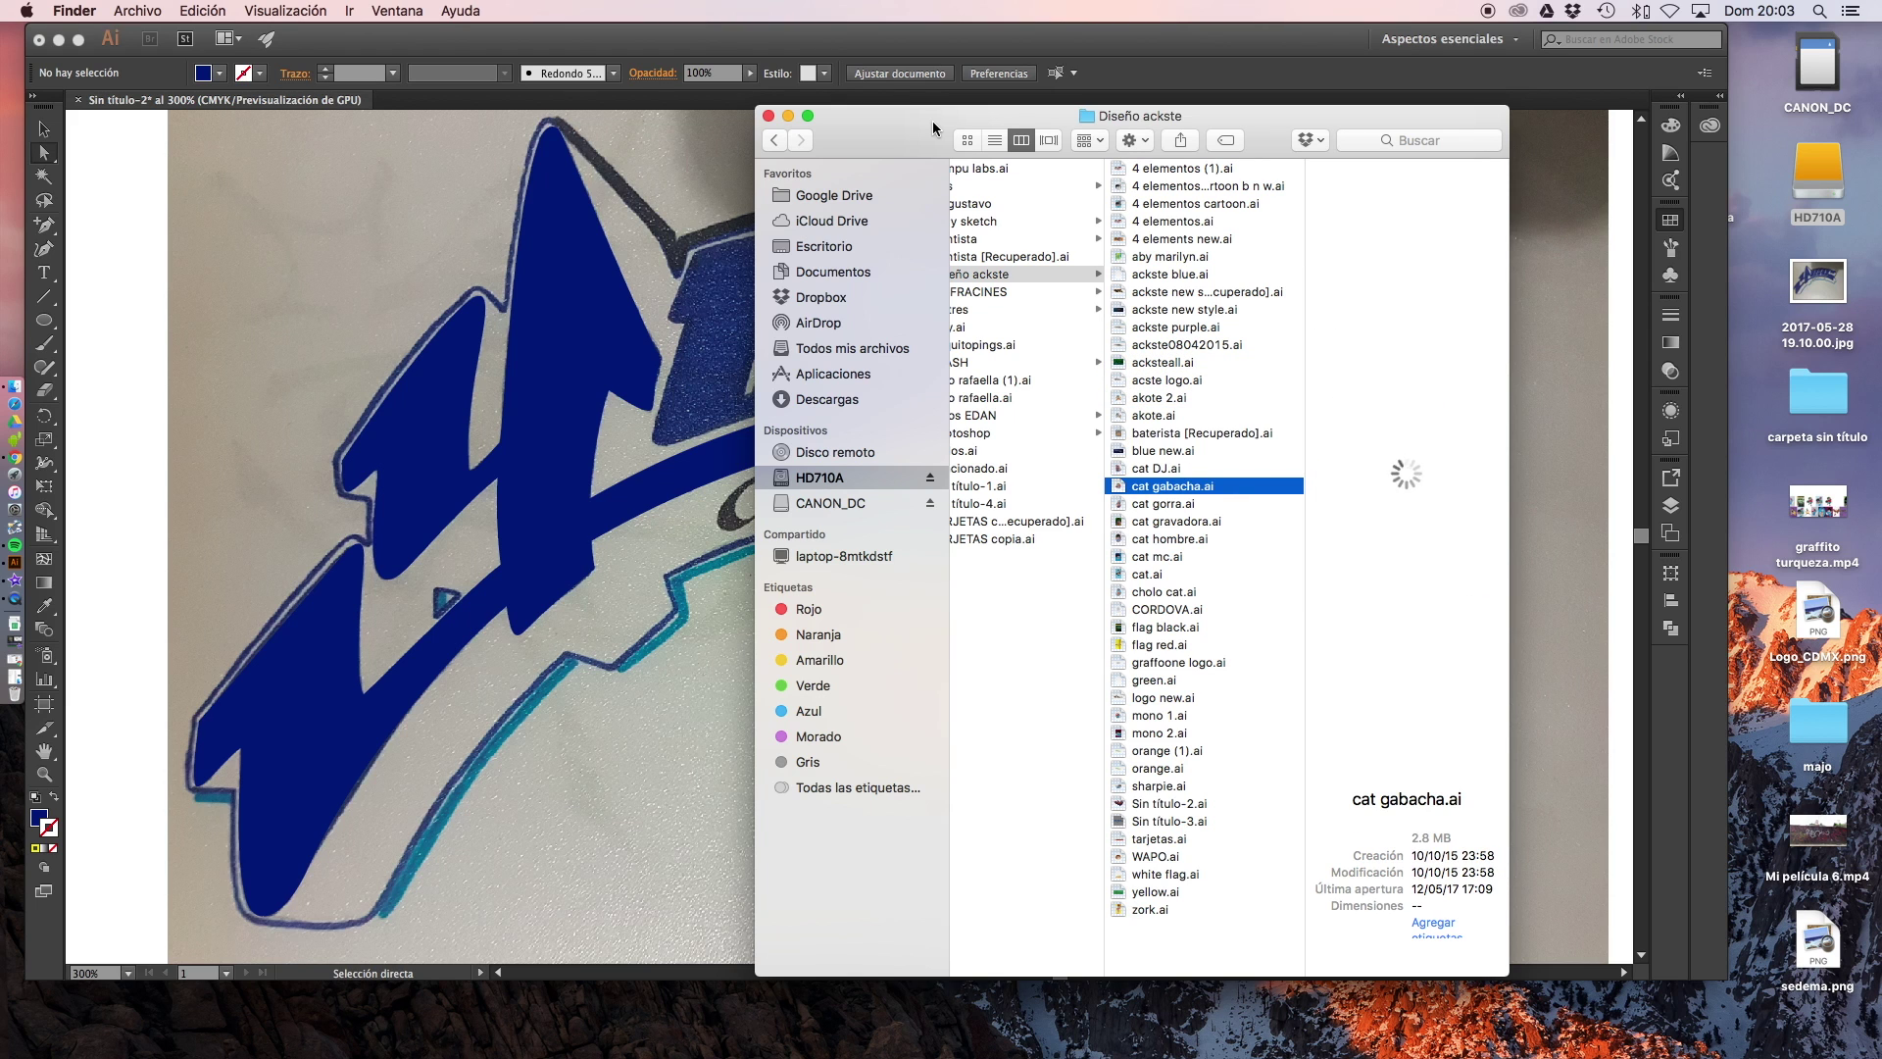
{"action": "key", "text": "Down"}
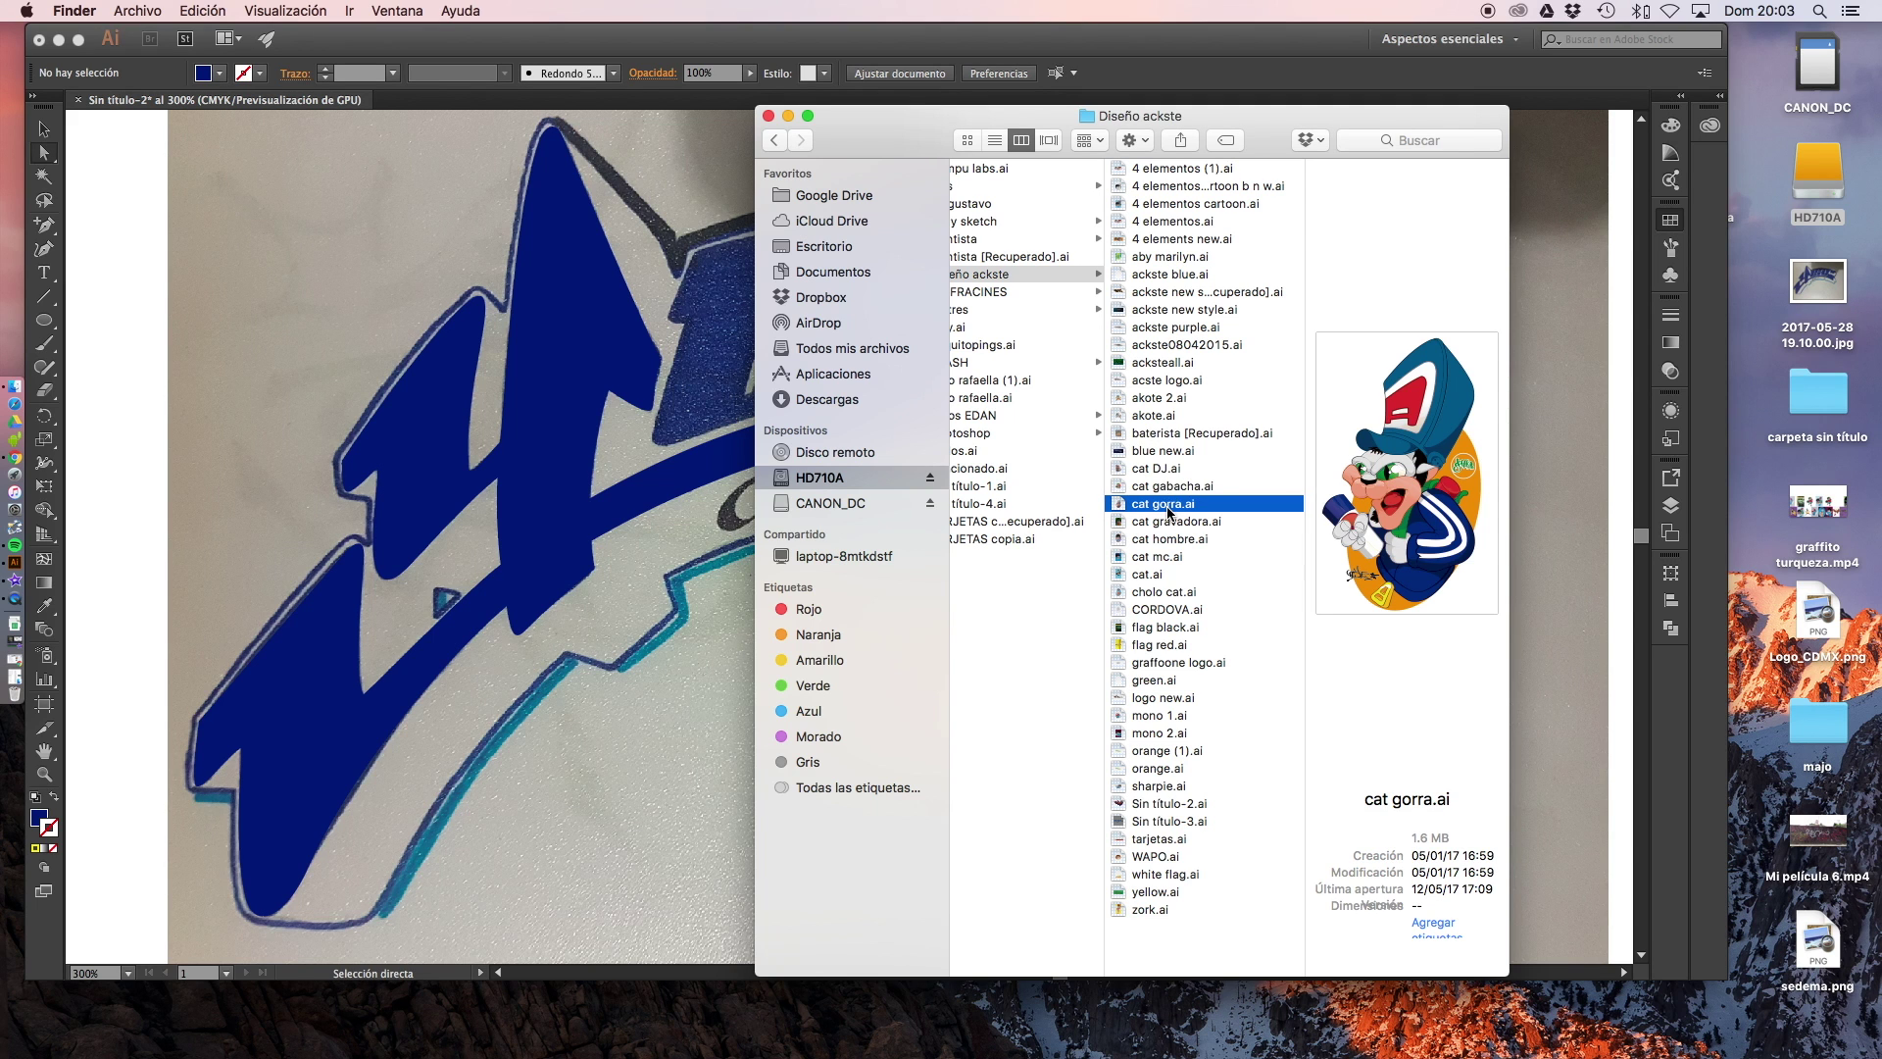
{"action": "key", "text": "Down"}
{"action": "key", "text": "Down"}
{"action": "key", "text": "Down"}
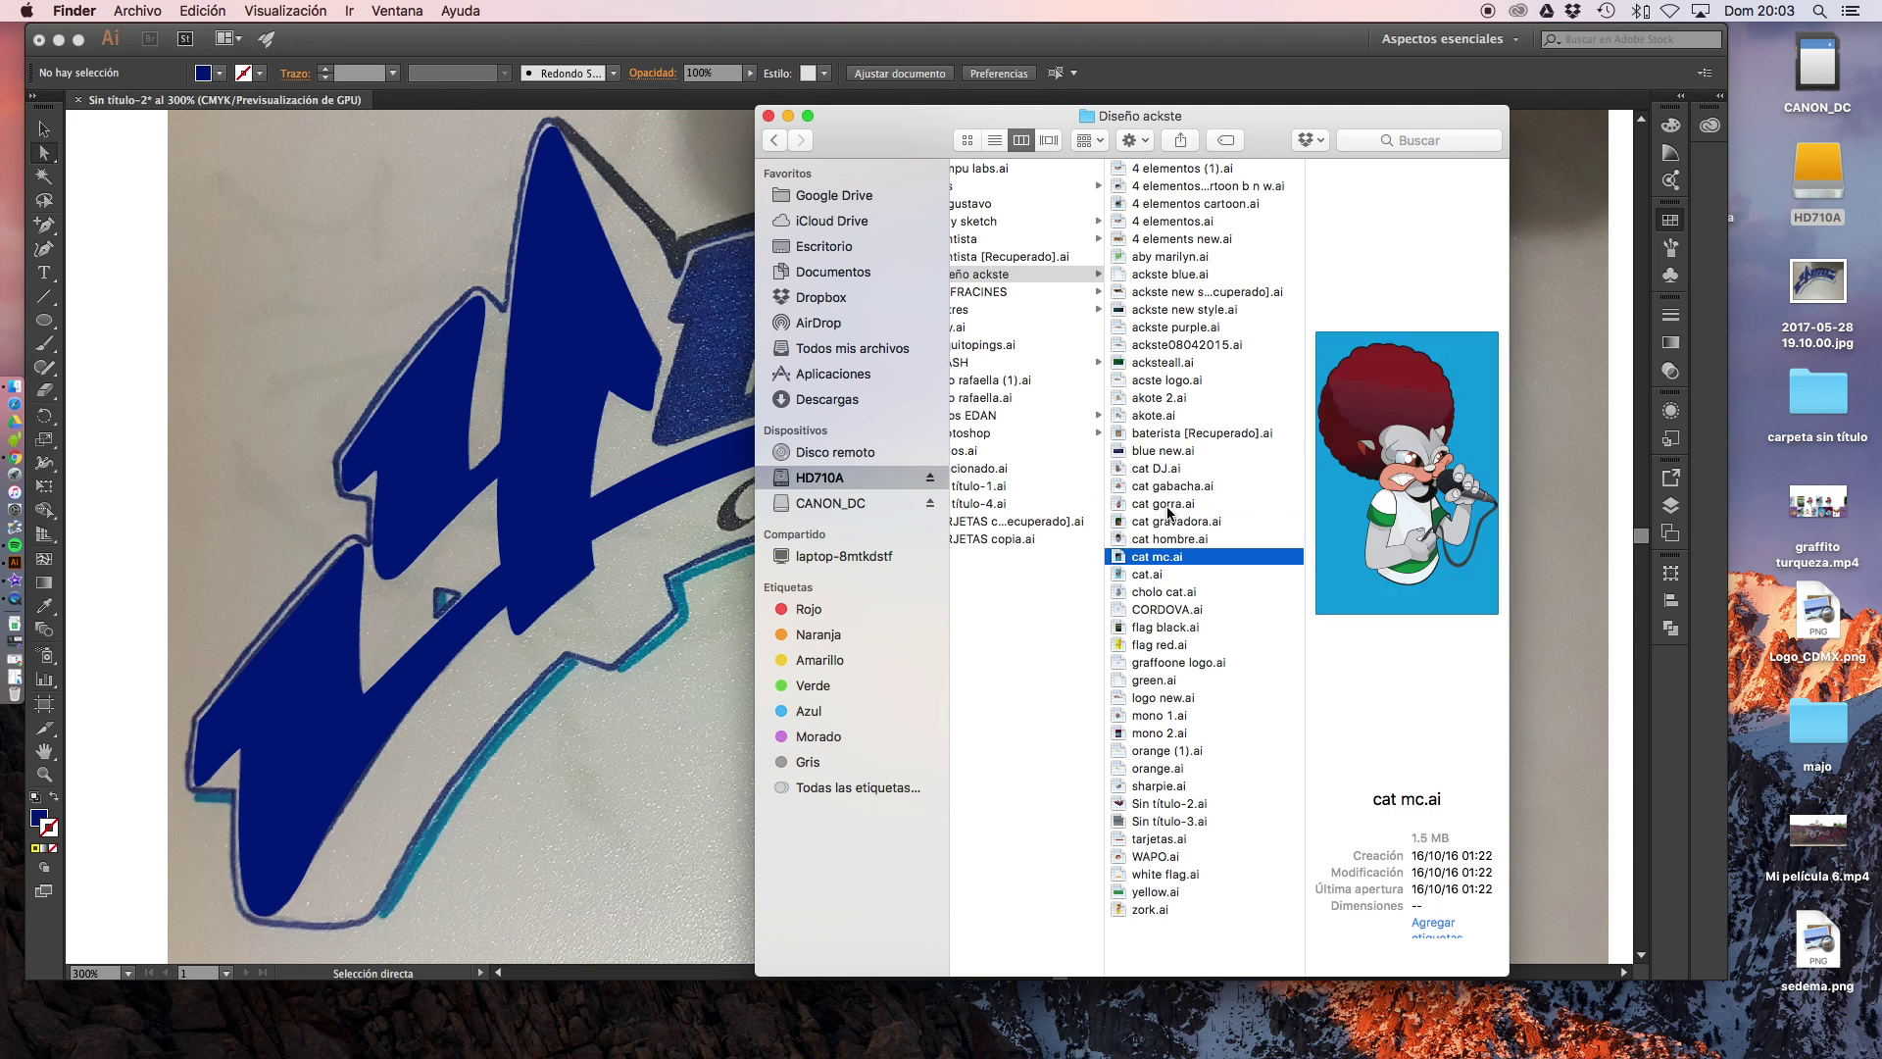
{"action": "key", "text": "Down"}
Preview the cholo cat, flag red and sharpie drawings, then open zork.ai in Illustrator
{"action": "key", "text": "Down"}
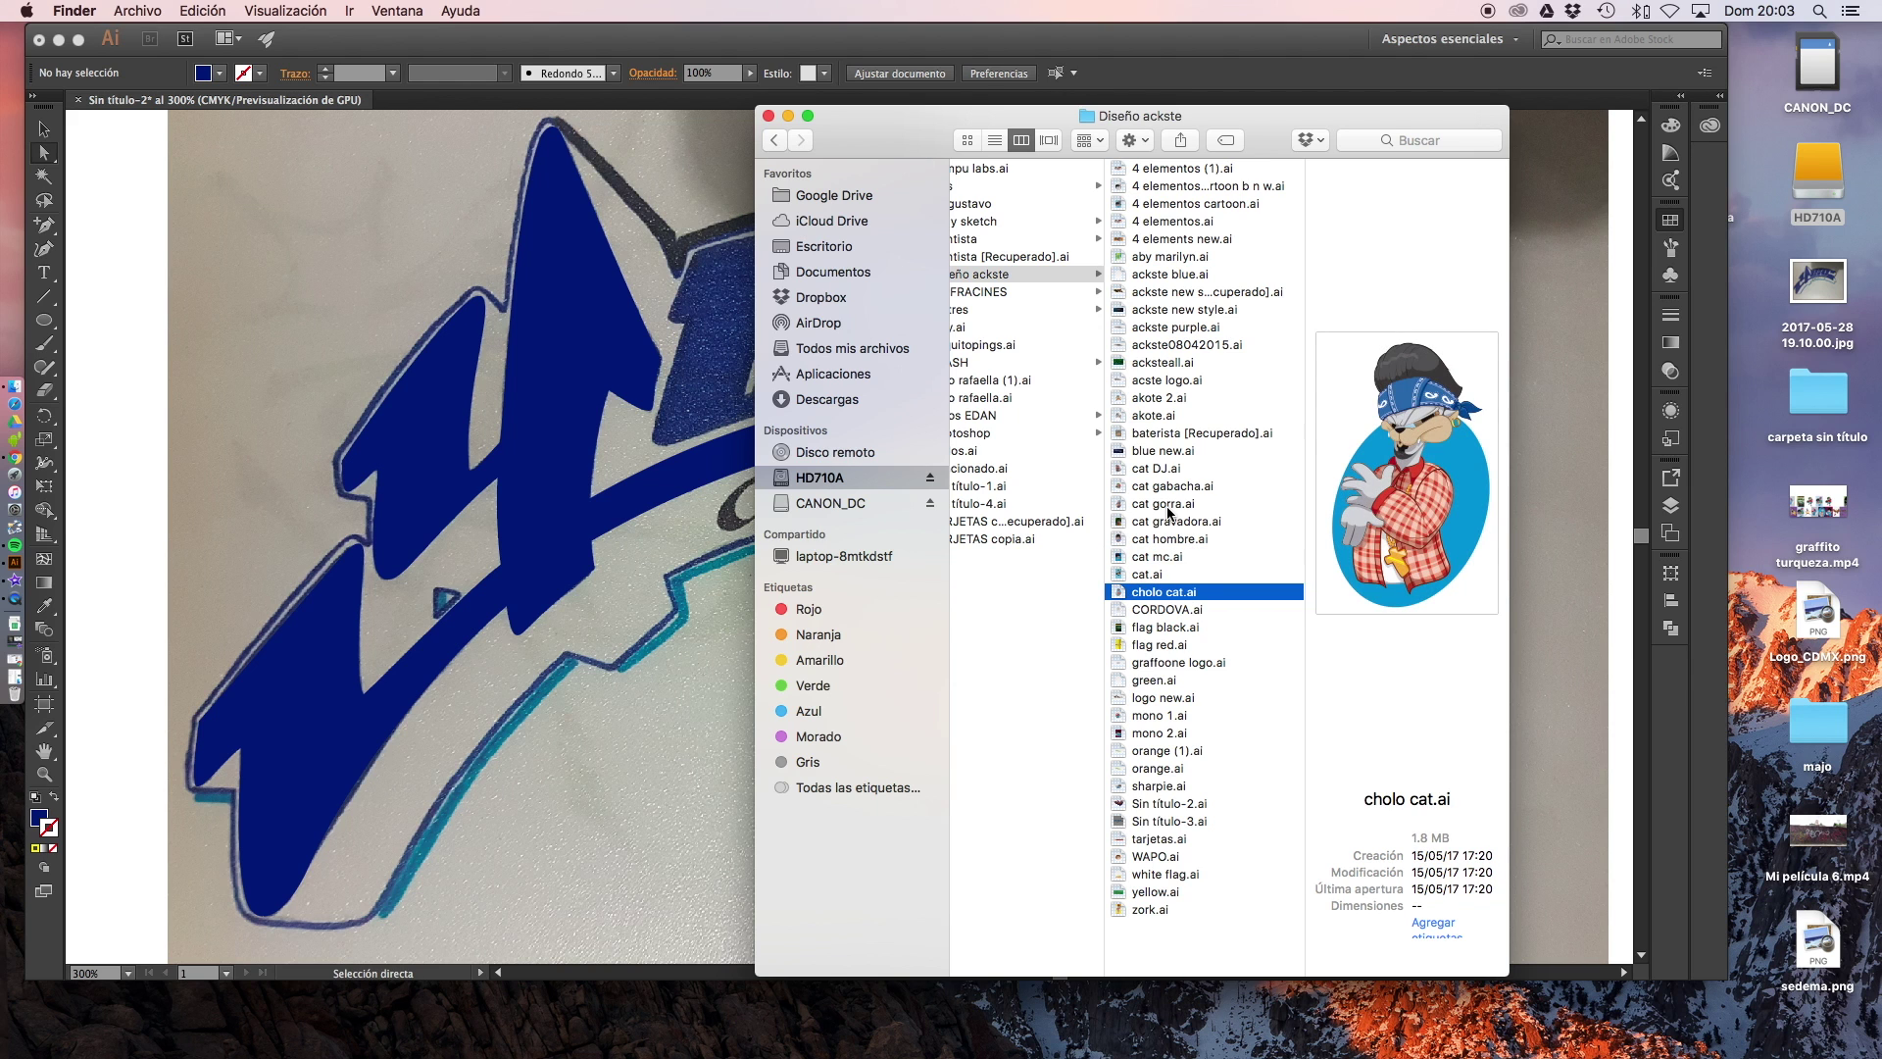
{"action": "key", "text": "Down"}
{"action": "key", "text": "Down"}
{"action": "key", "text": "Down"}
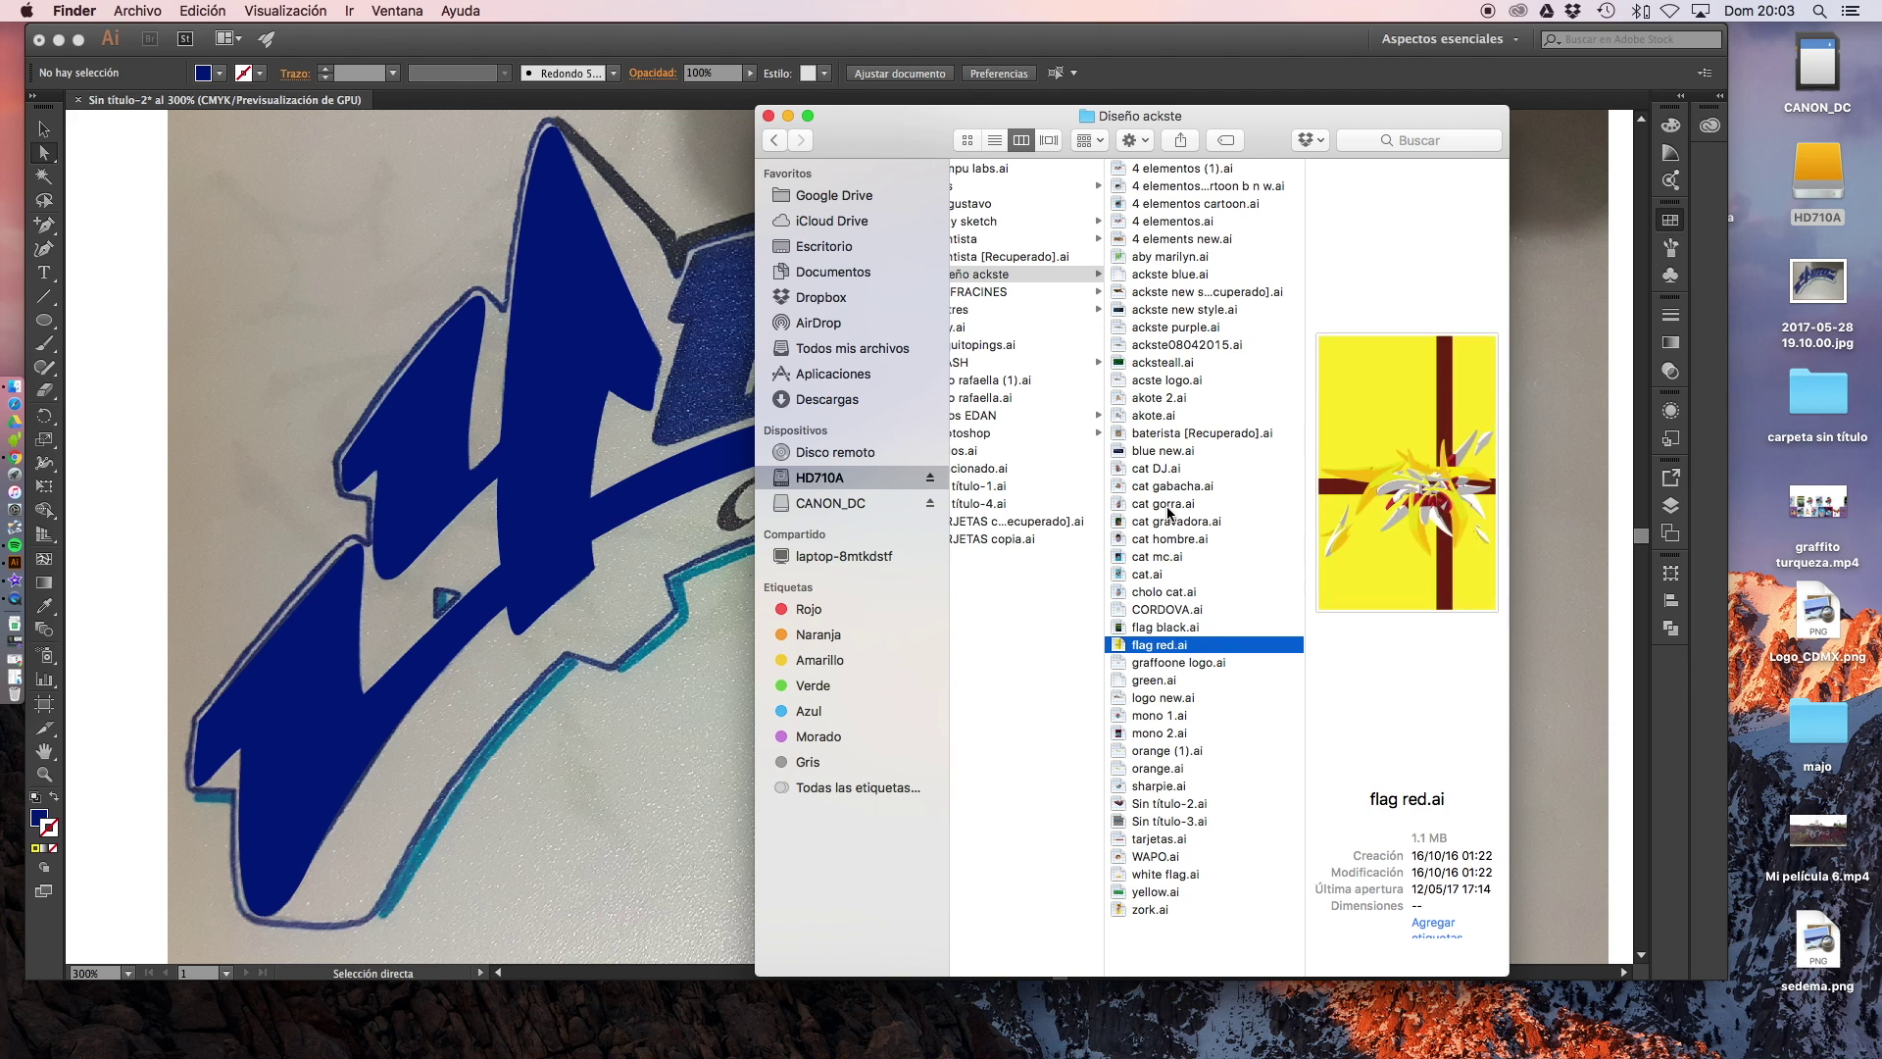
{"action": "key", "text": "Down"}
{"action": "key", "text": "Down"}
{"action": "key", "text": "Down"}
{"action": "key", "text": "Down"}
{"action": "key", "text": "Down"}
{"action": "key", "text": "Down"}
{"action": "key", "text": "Down"}
{"action": "key", "text": "Down"}
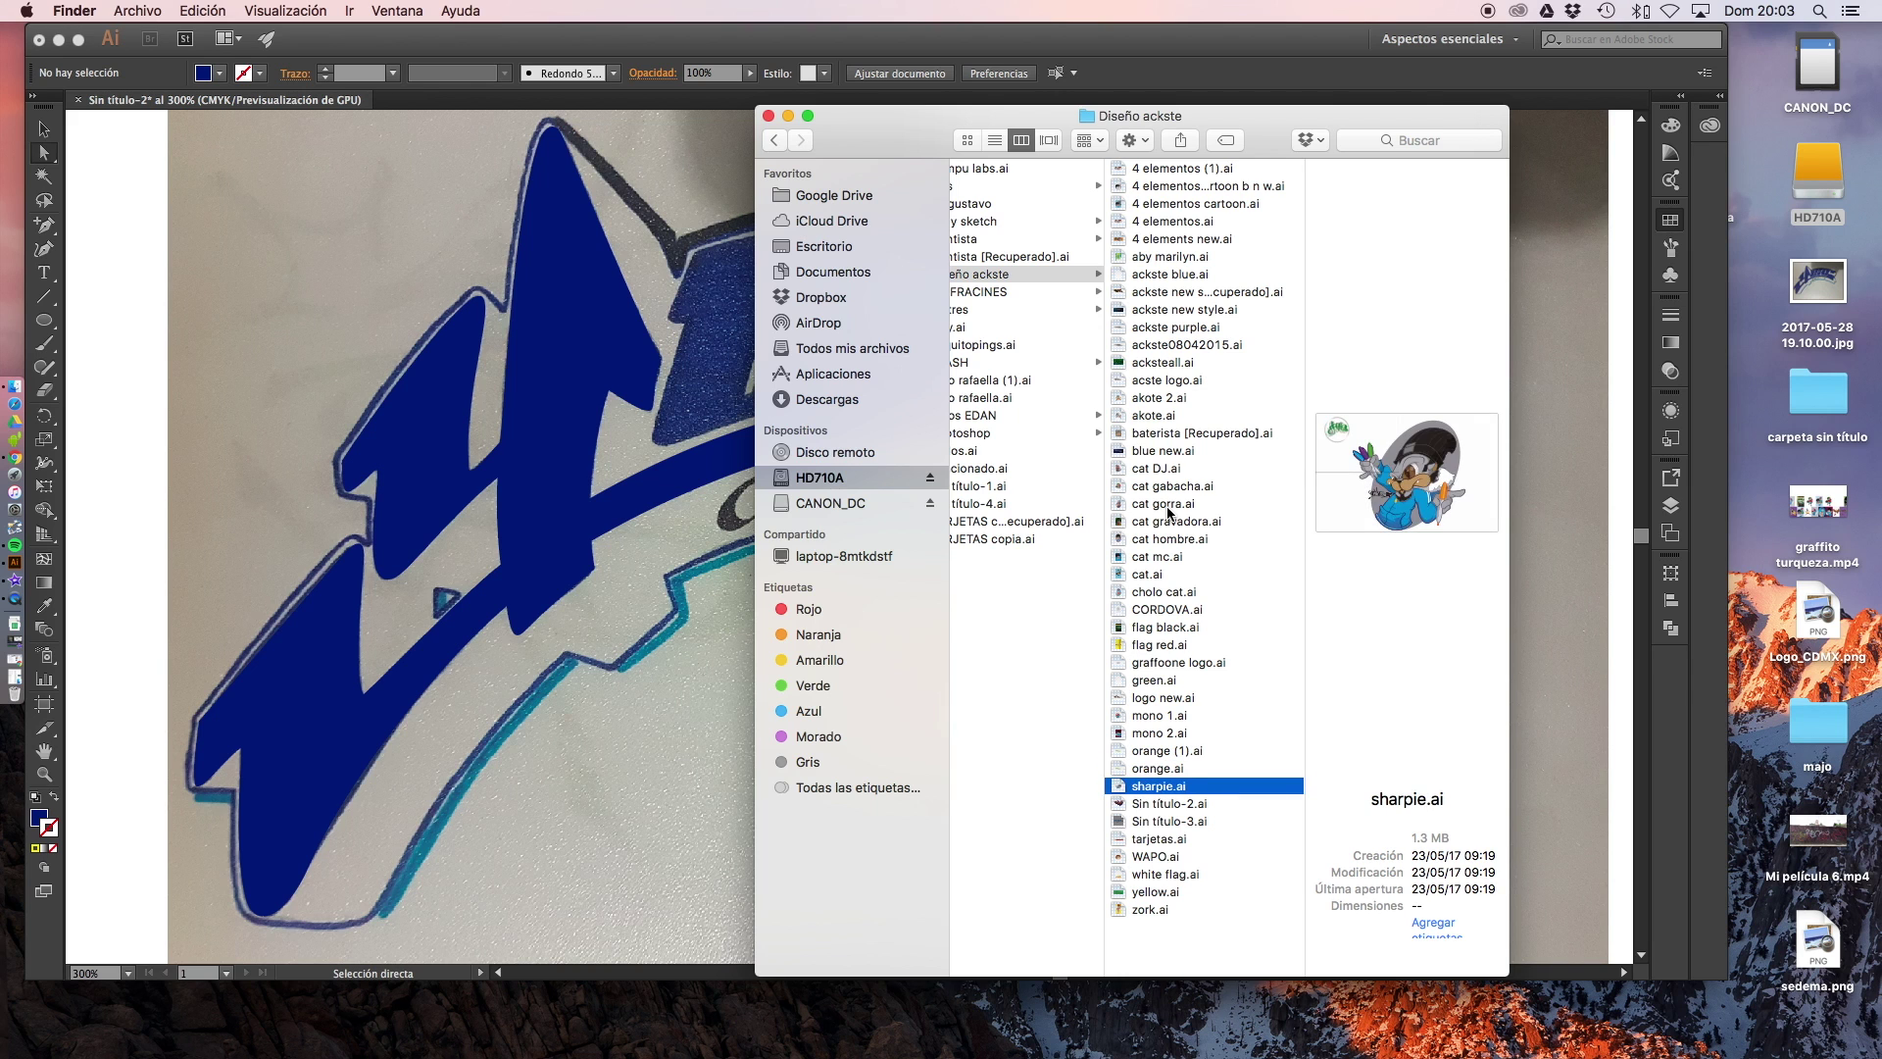
{"action": "key", "text": "Down"}
{"action": "key", "text": "Down"}
{"action": "key", "text": "Down"}
{"action": "key", "text": "Down"}
{"action": "key", "text": "Down"}
{"action": "key", "text": "Down"}
{"action": "key", "text": "Down"}
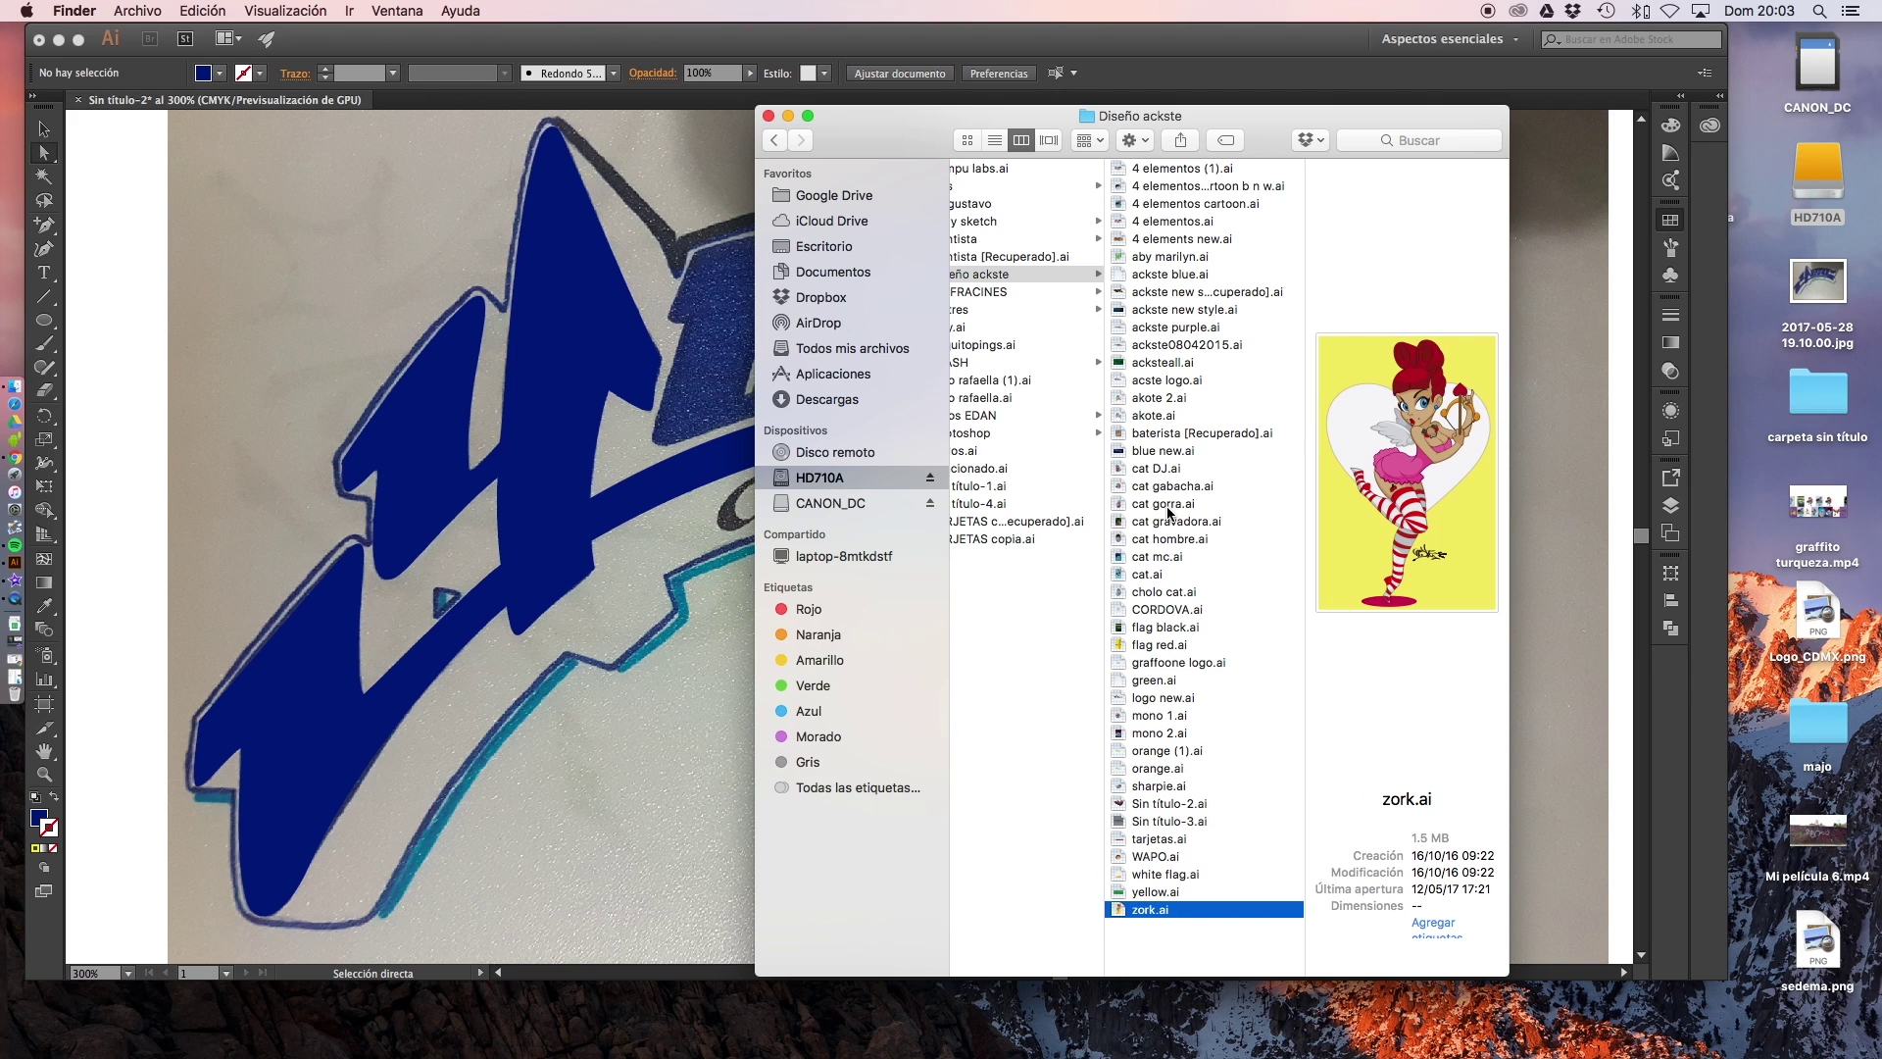
{"action": "key", "text": "Up"}
{"action": "key", "text": "Up"}
{"action": "key", "text": "Up"}
{"action": "key", "text": "Up"}
{"action": "key", "text": "Up"}
{"action": "key", "text": "Down"}
{"action": "key", "text": "Down"}
{"action": "key", "text": "Down"}
{"action": "key", "text": "Down"}
{"action": "key", "text": "Down"}
{"action": "double_click", "coordinate": [1154, 909]}
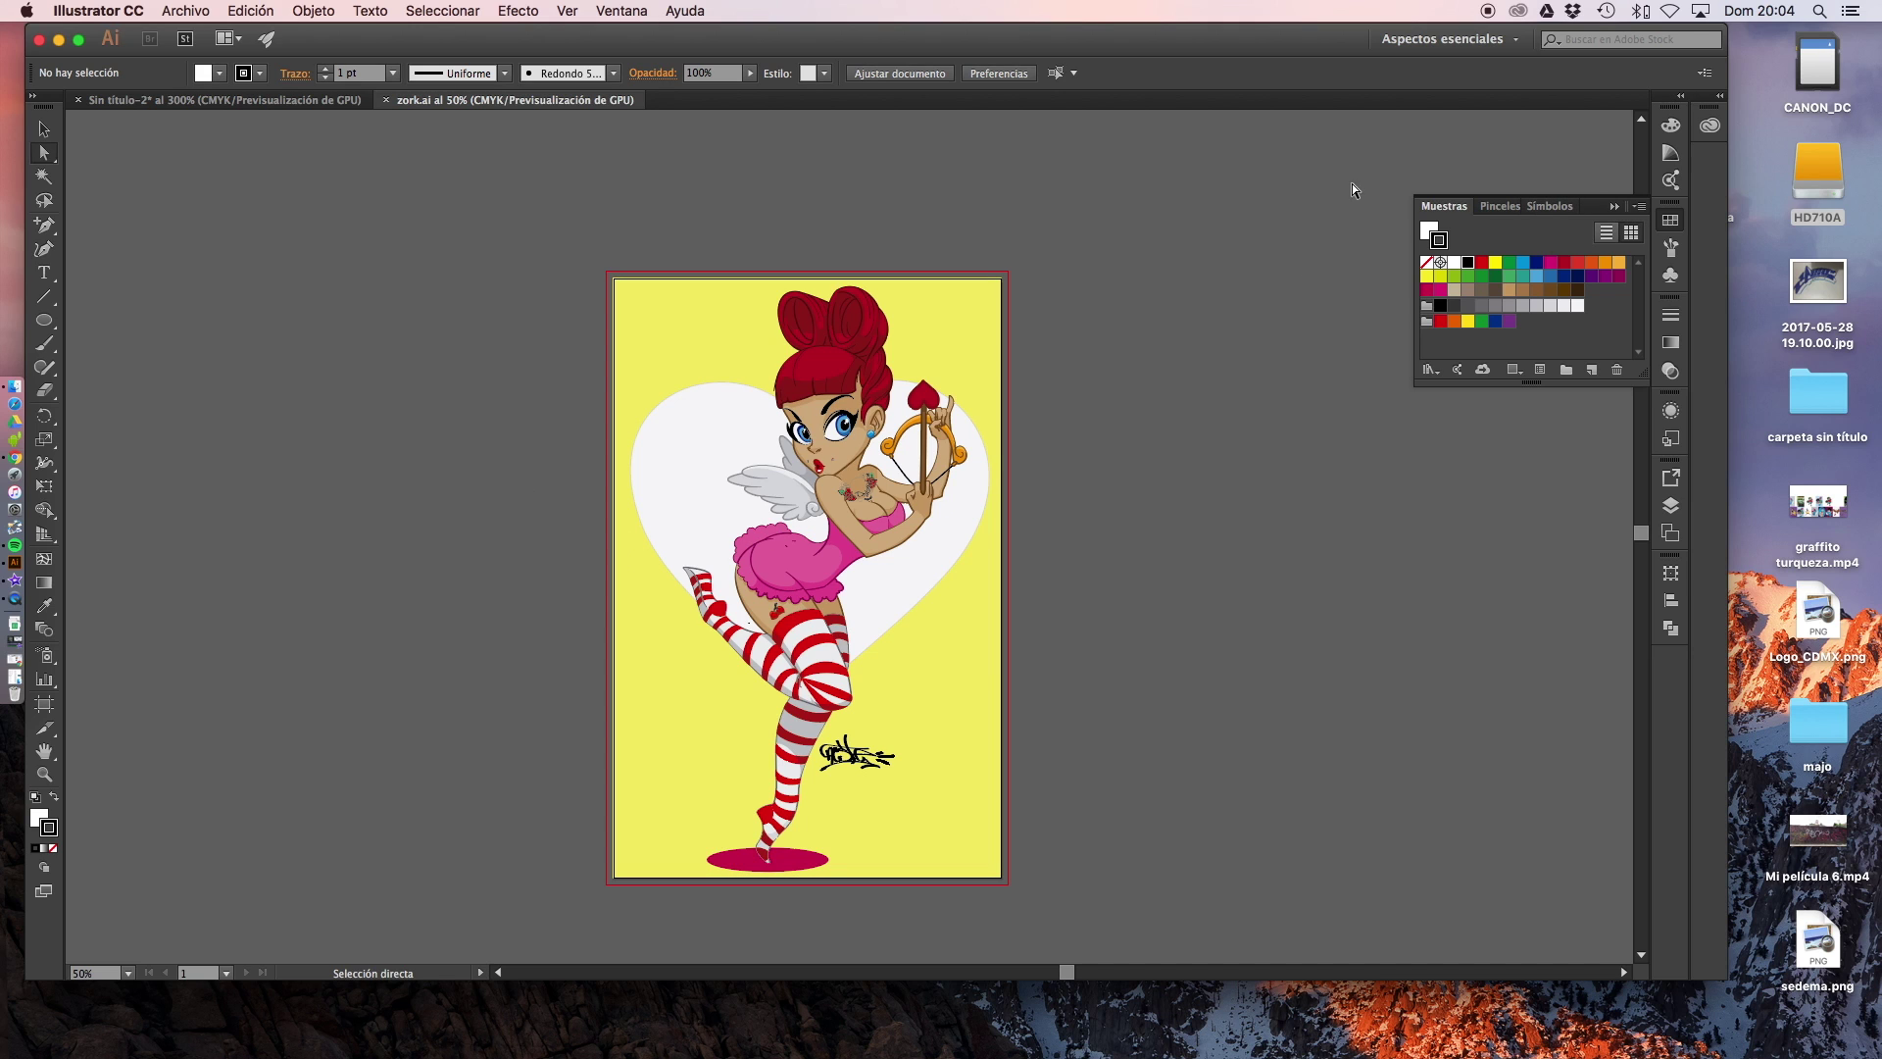
Close the floating Muestras panel, maximize the zork.ai window and show its layers
{"action": "left_click", "coordinate": [1670, 219]}
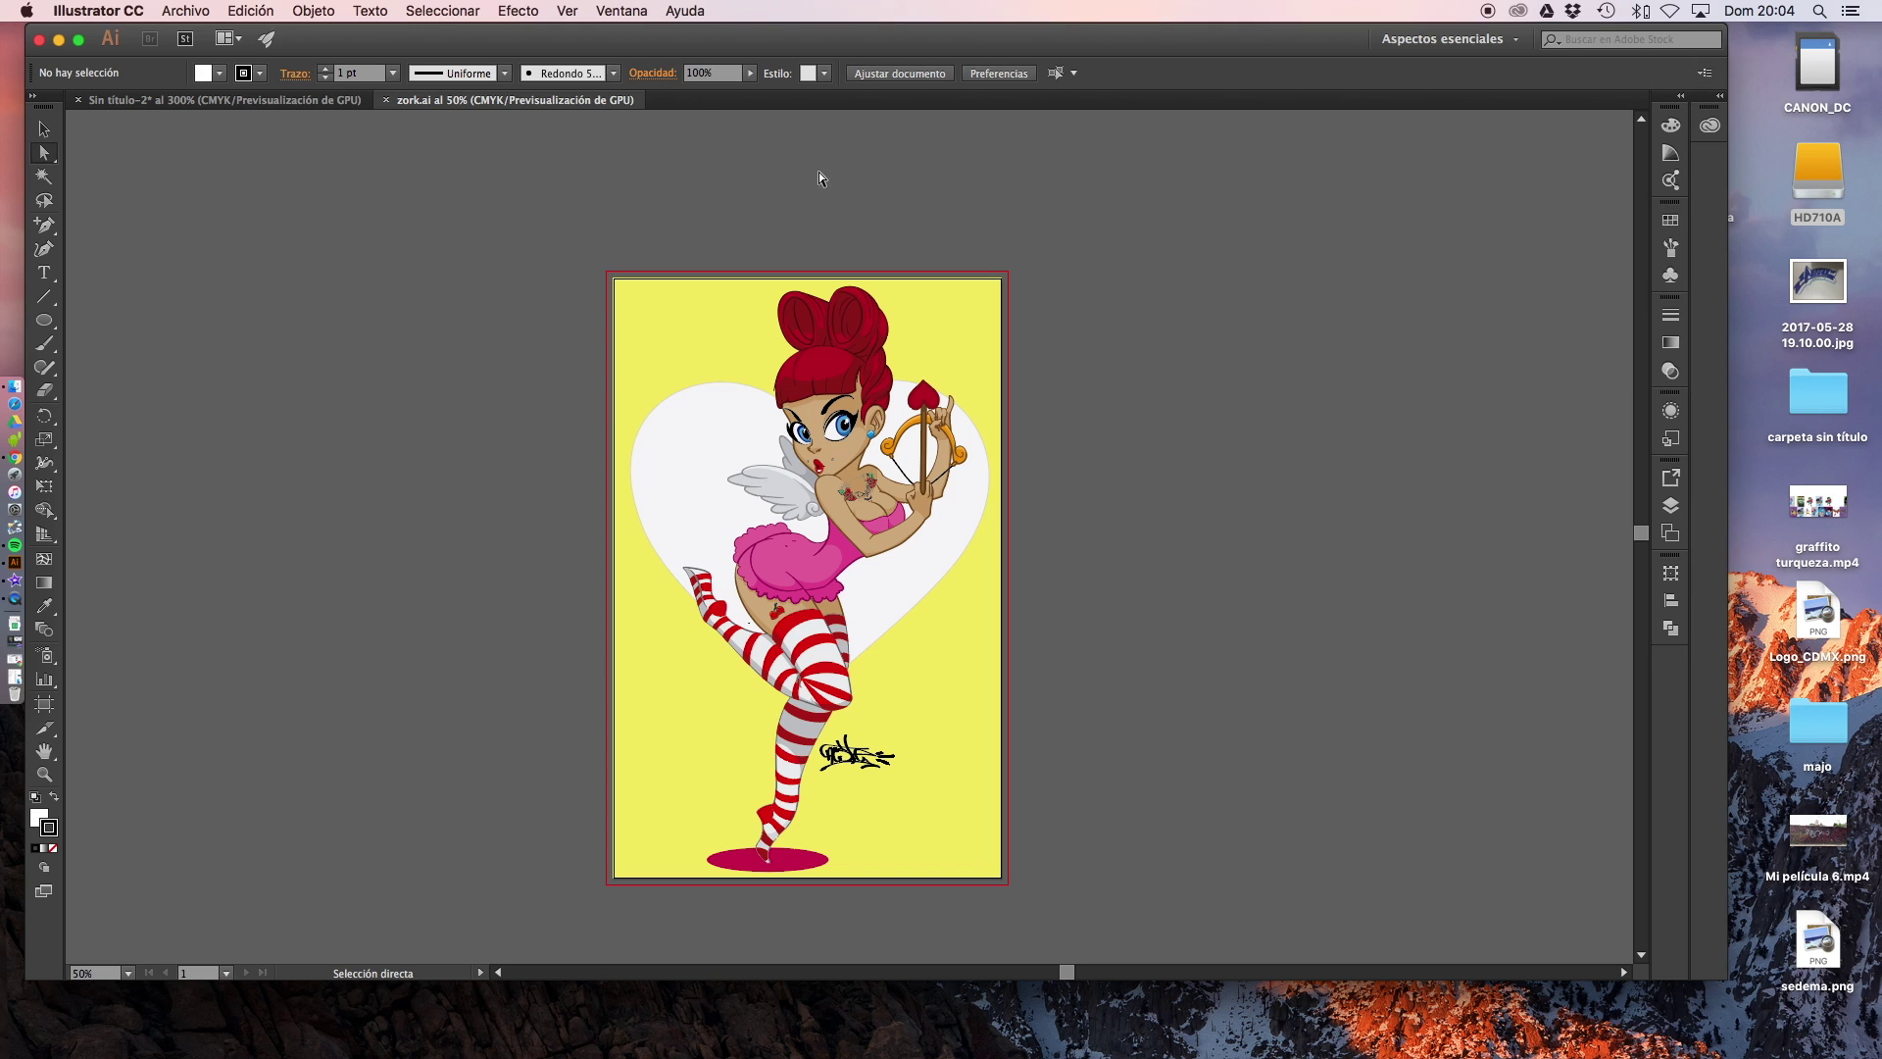
{"action": "left_click", "coordinate": [83, 46]}
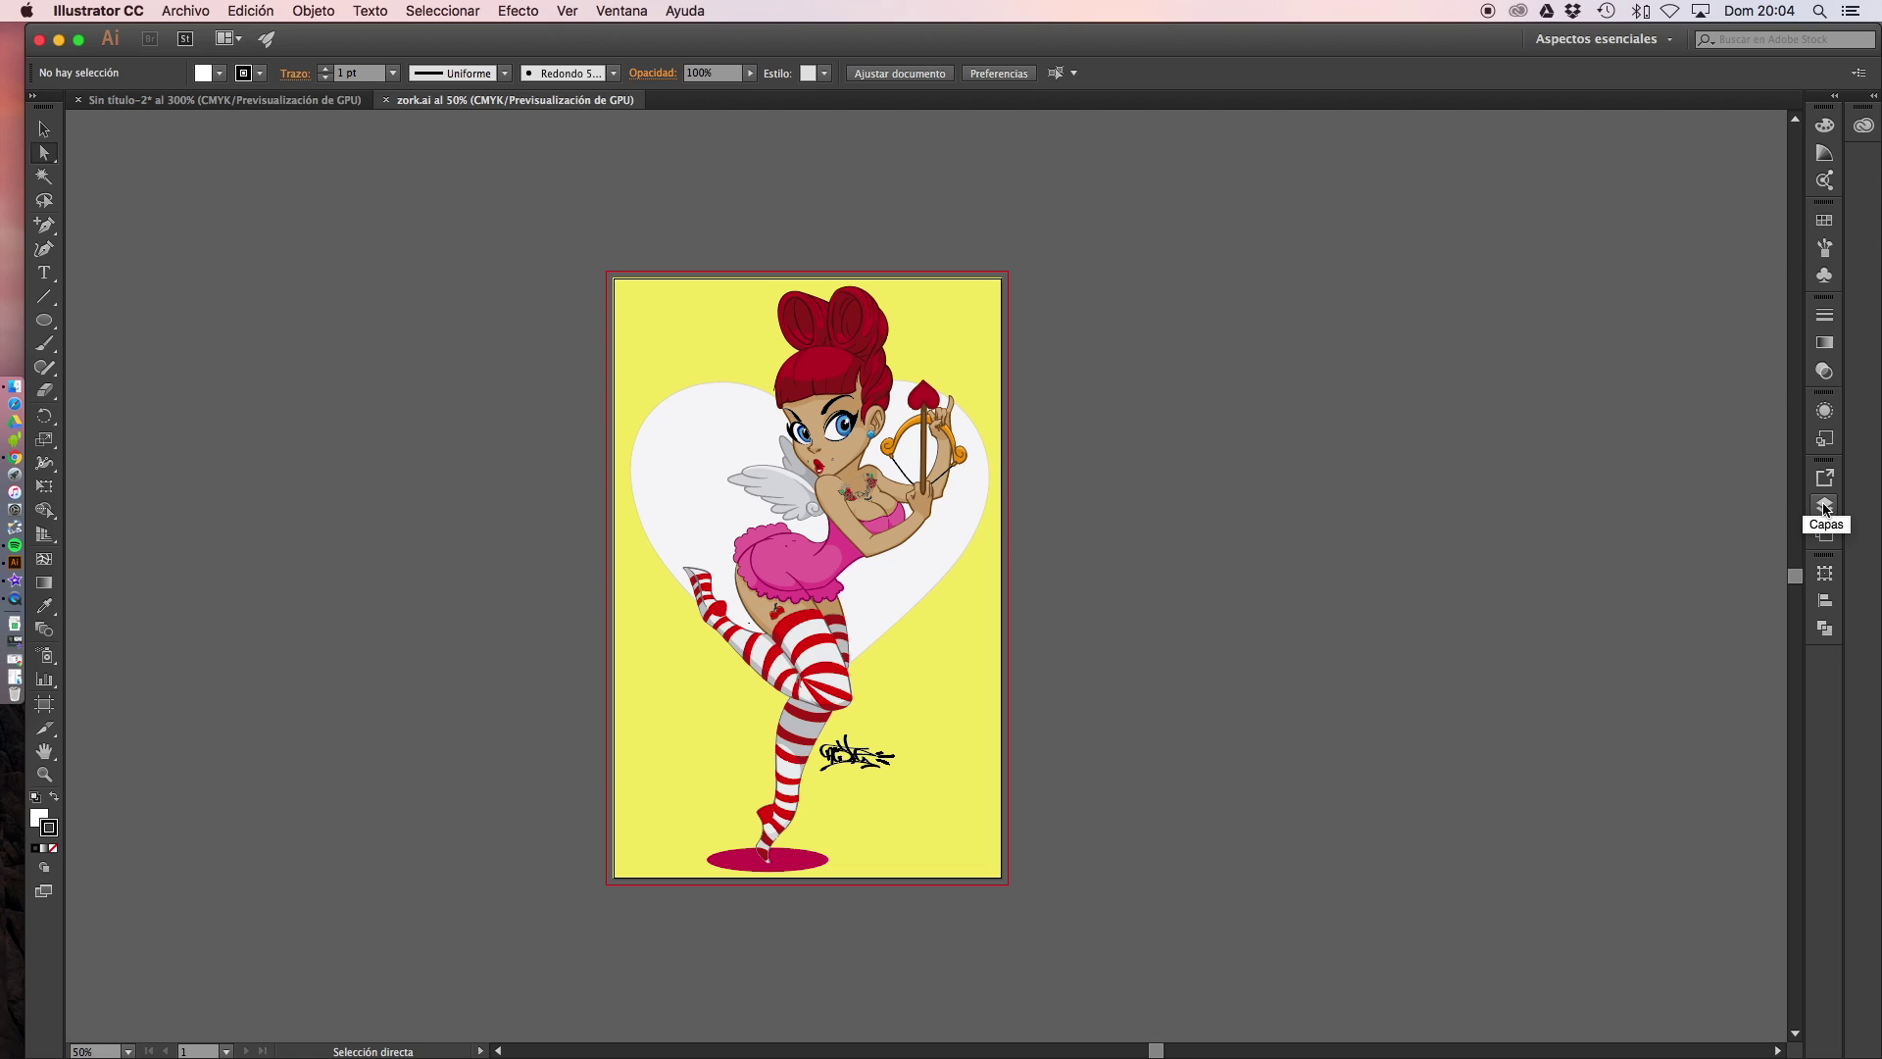
{"action": "left_click", "coordinate": [1825, 506]}
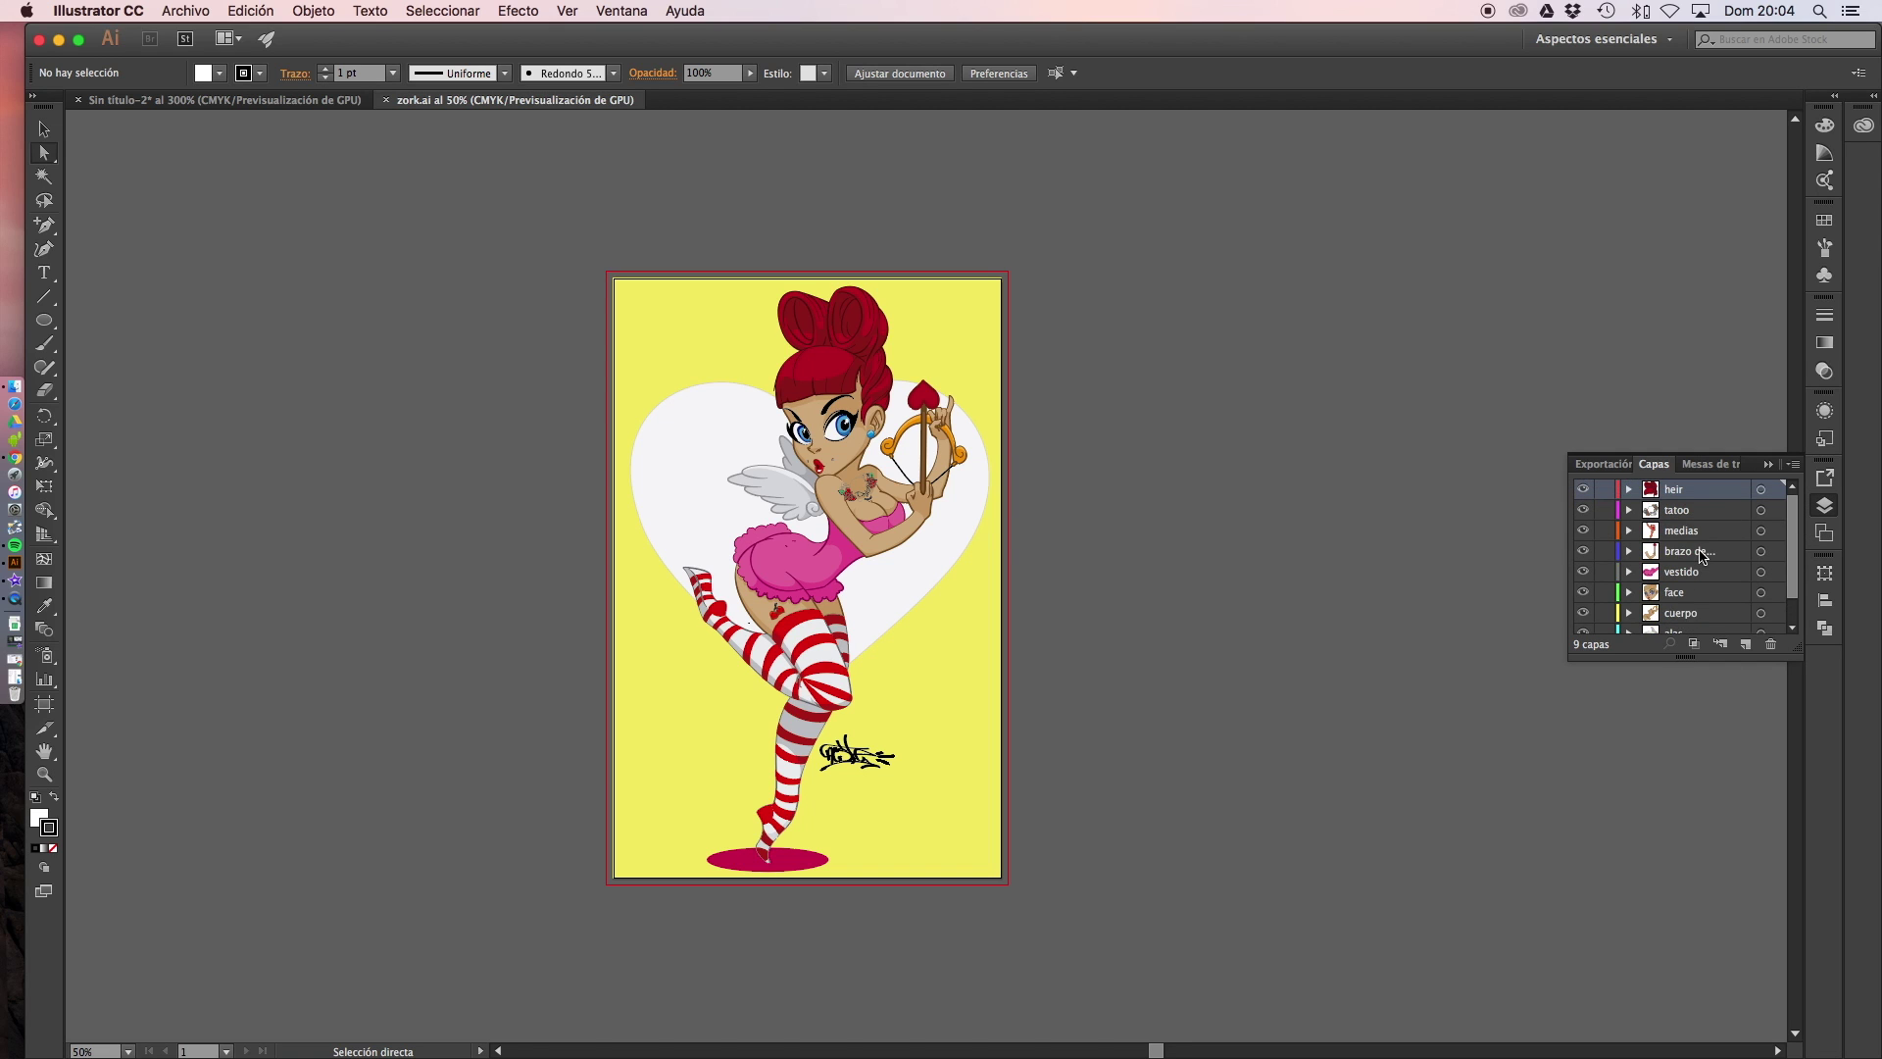
Toggle the face and vestido layers' visibility and select the body shading and background shapes
{"action": "left_click", "coordinate": [1584, 593]}
{"action": "left_click", "coordinate": [1584, 572]}
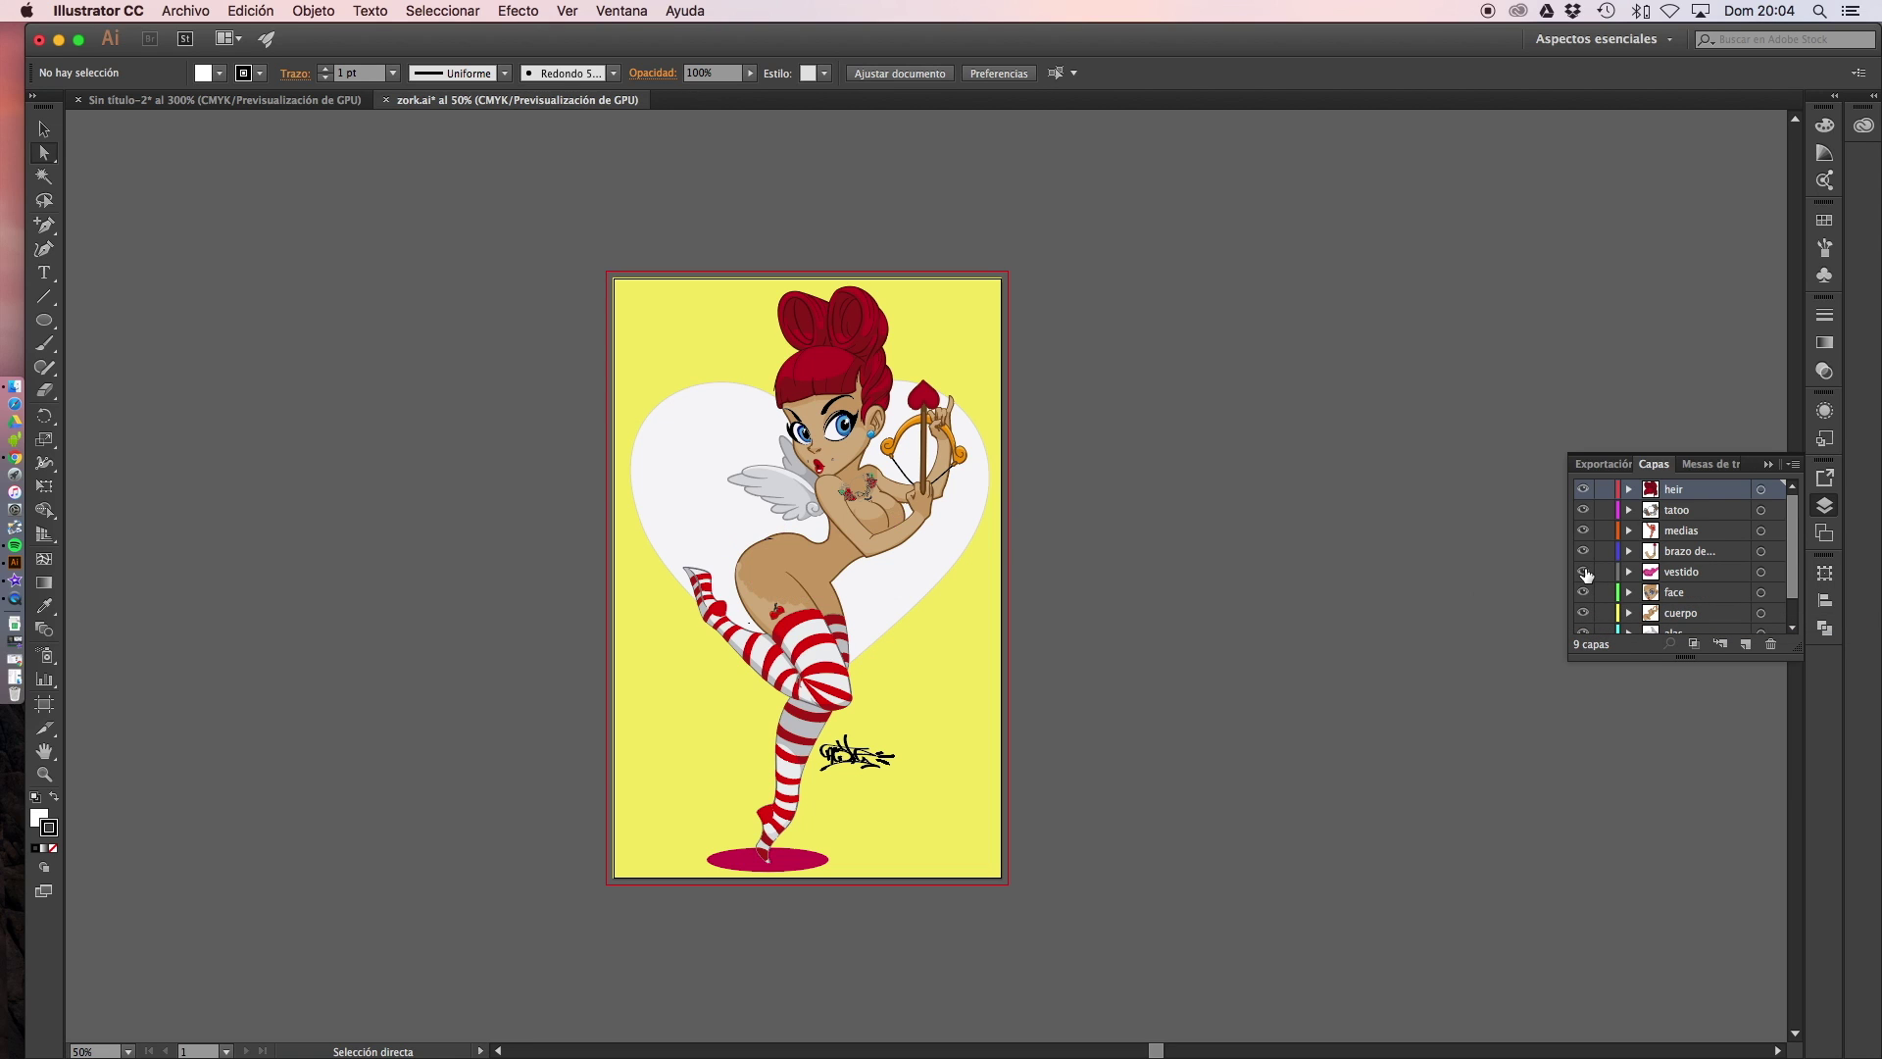
{"action": "left_click", "coordinate": [1584, 572]}
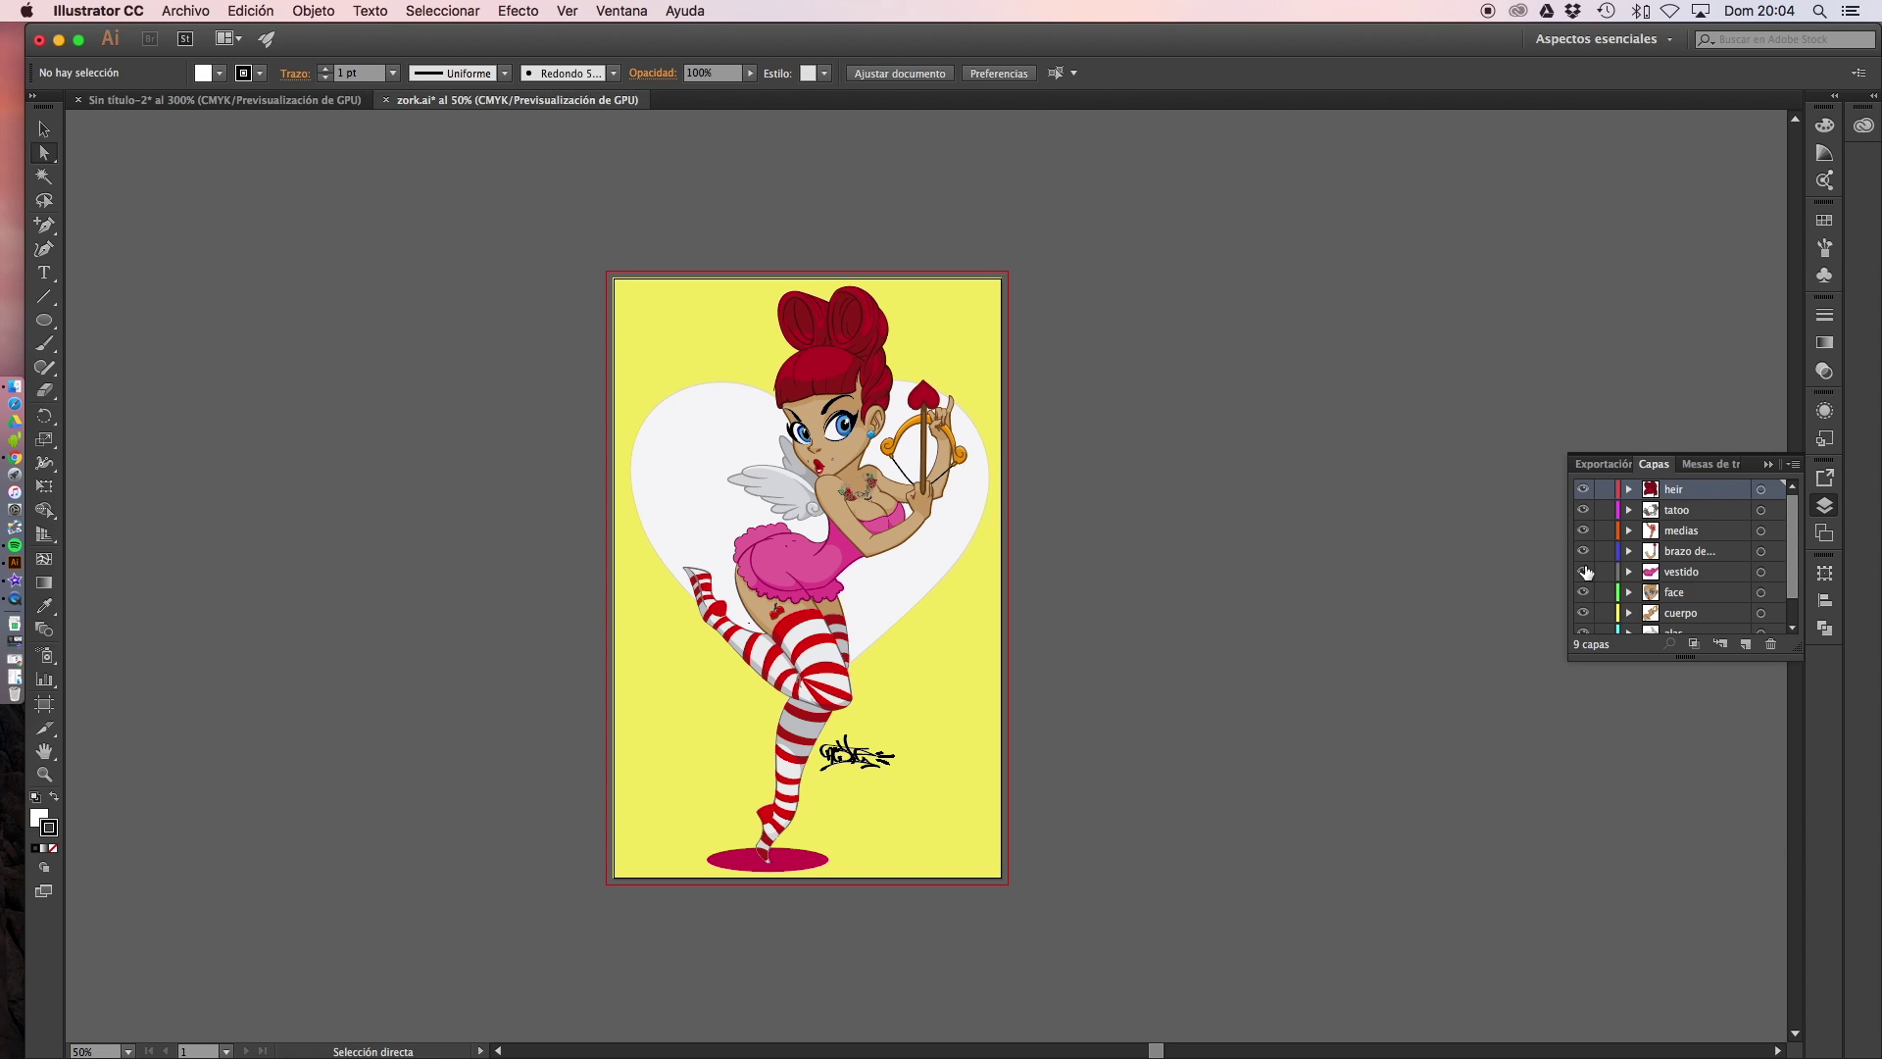
{"action": "left_click", "coordinate": [1584, 572]}
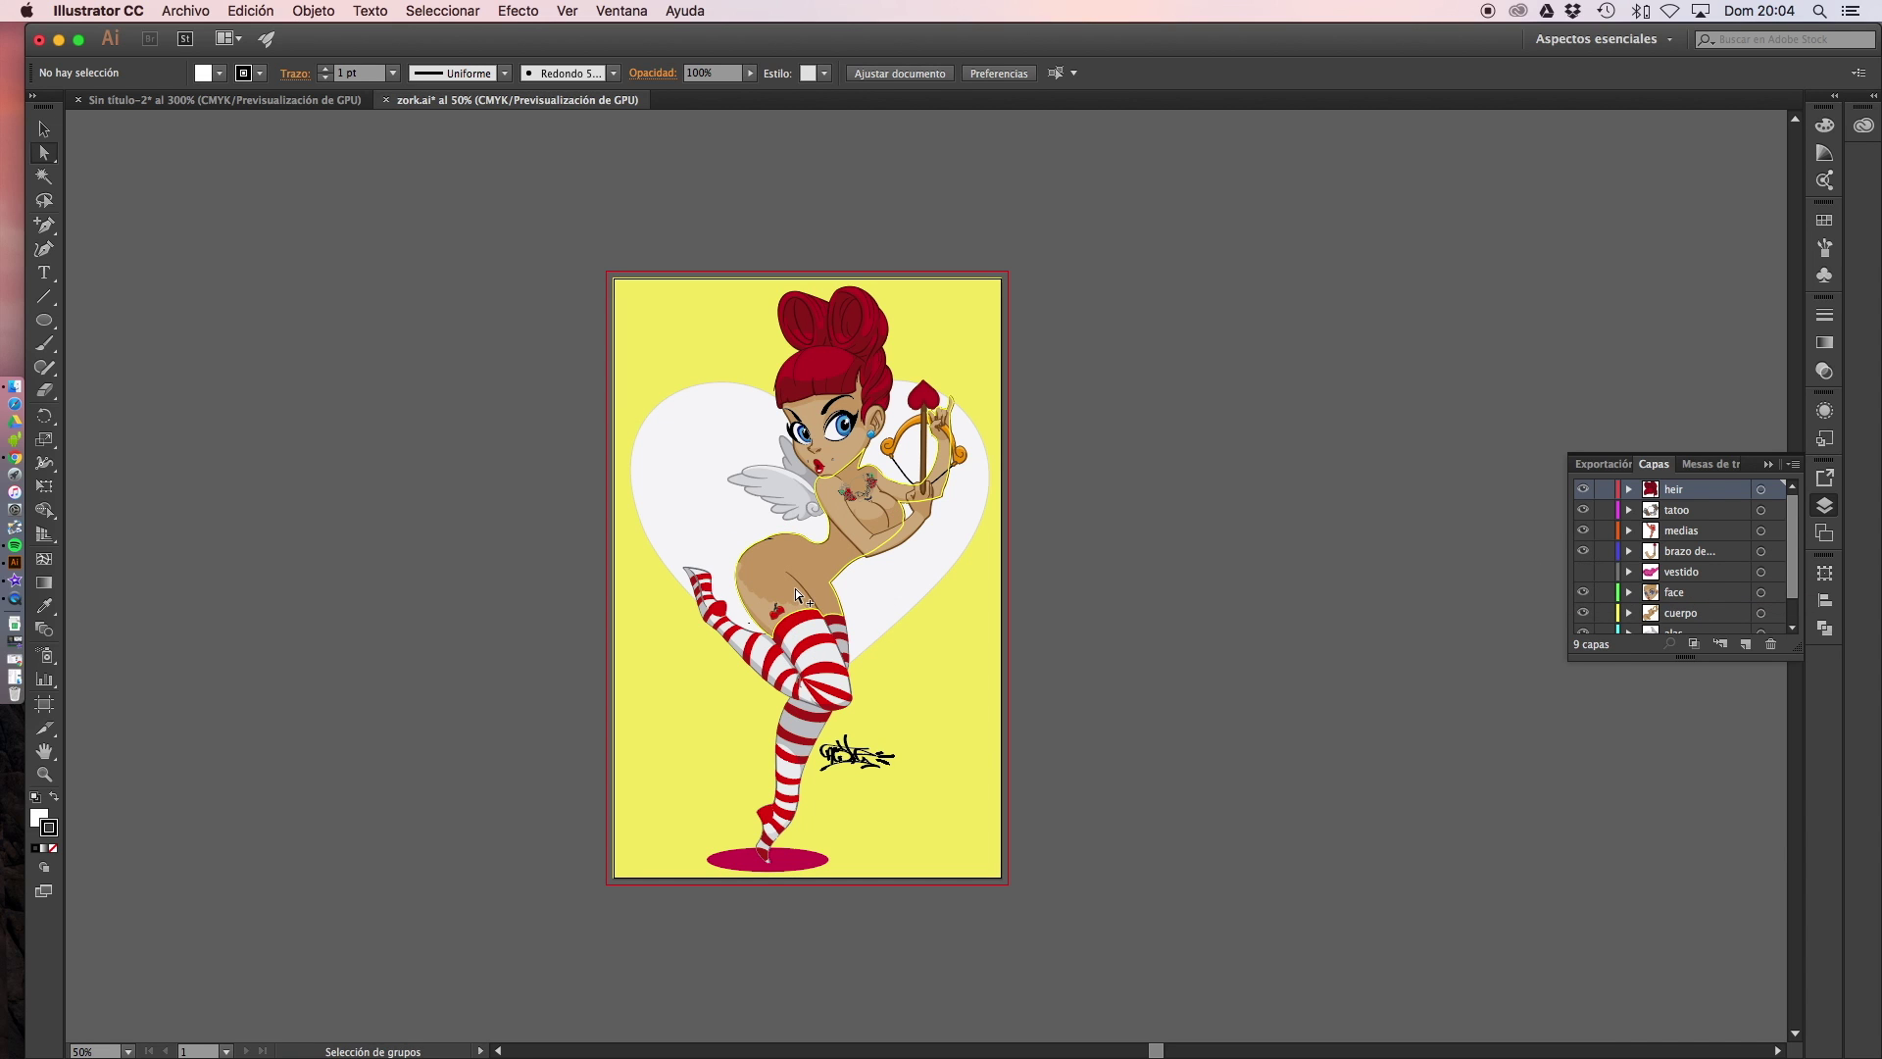
{"action": "scroll", "coordinate": [796, 588], "scroll_direction": "up", "scroll_amount": 3}
{"action": "left_click", "coordinate": [584, 581]}
{"action": "left_click", "coordinate": [596, 595]}
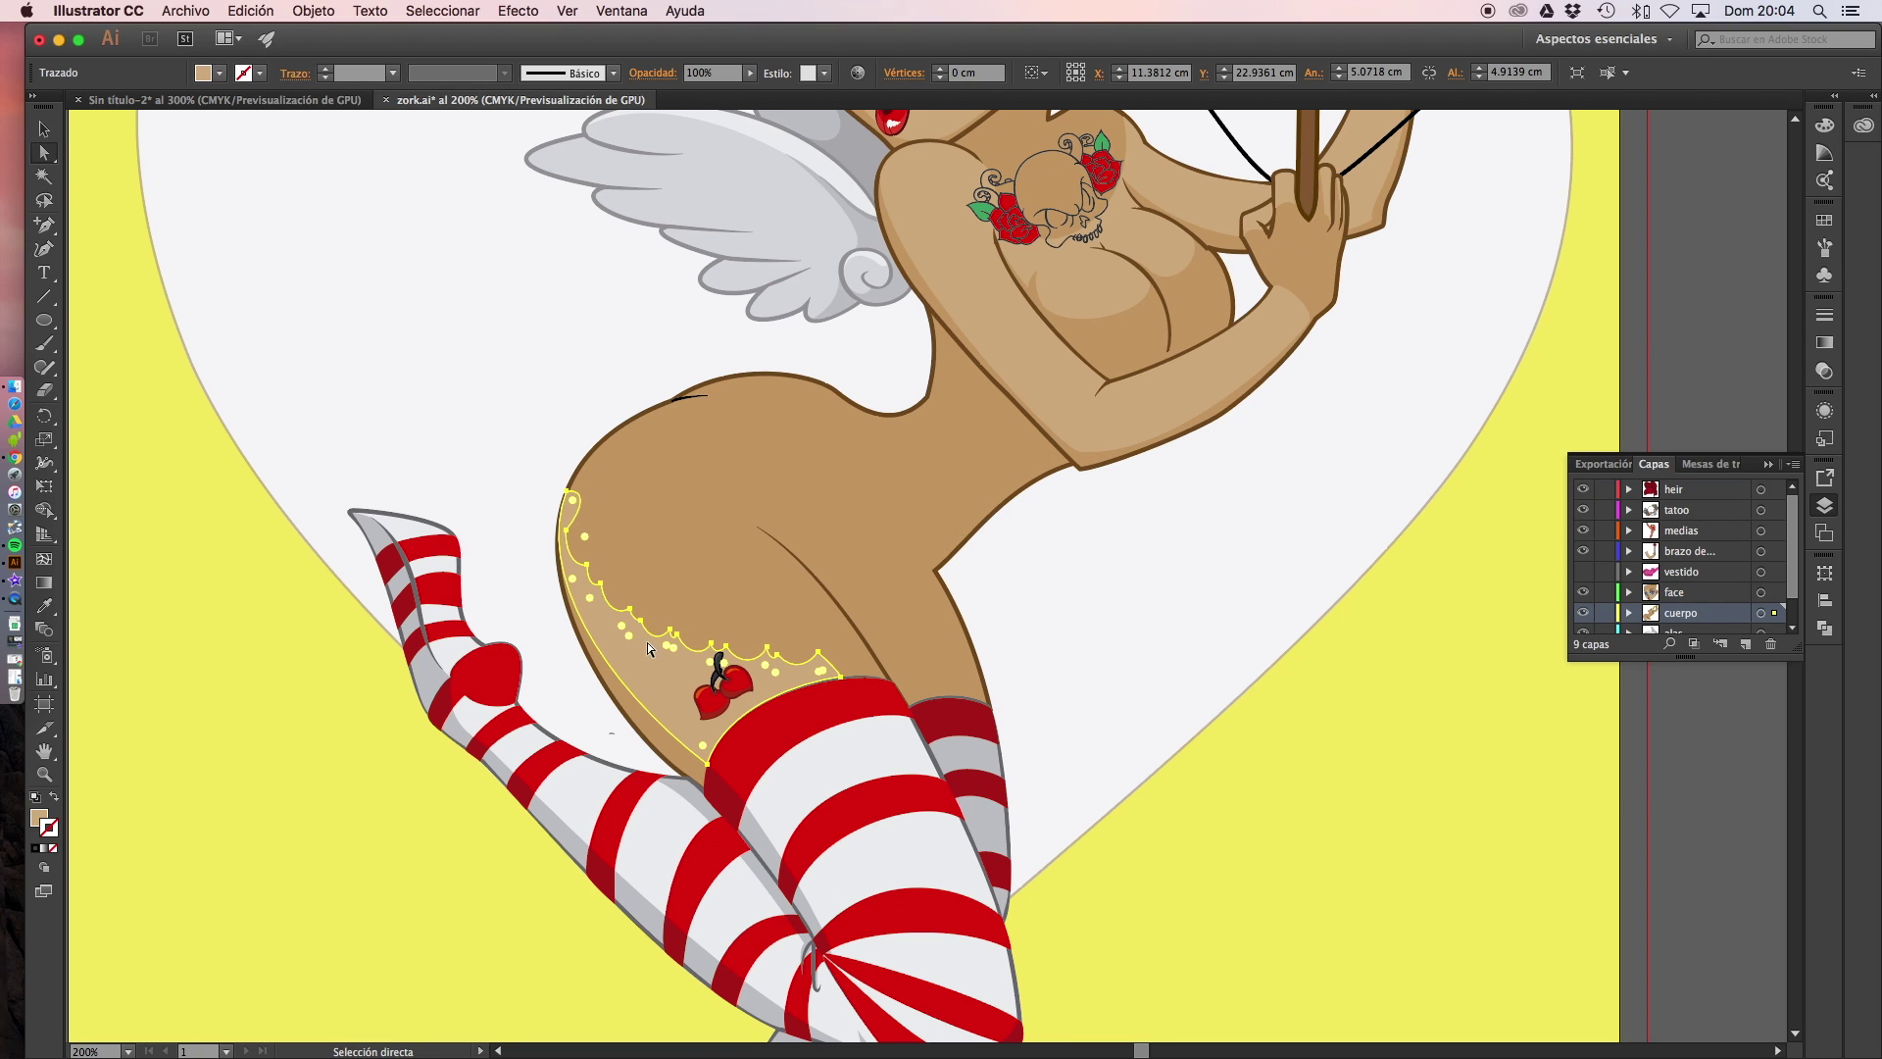
{"action": "left_click", "coordinate": [1374, 692]}
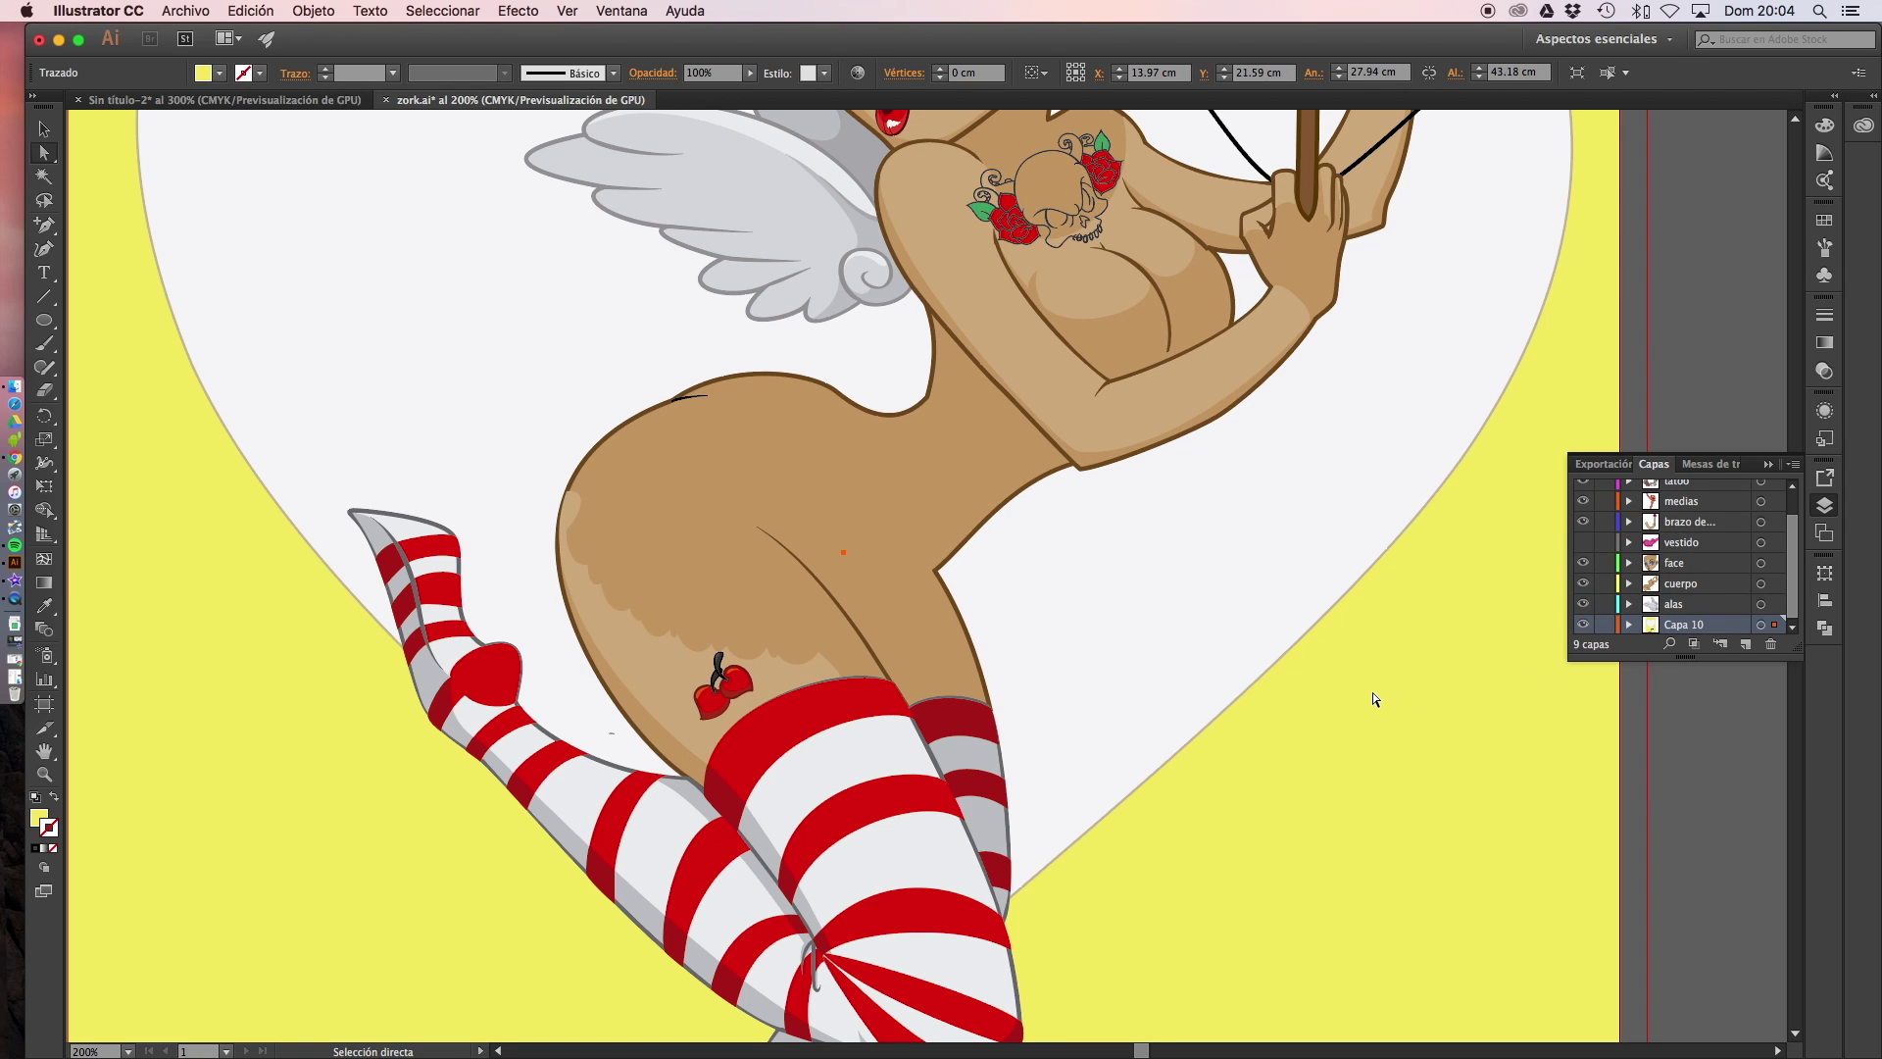
Reshow the pink dress, then hide and reshow the wings and medias layers
{"action": "left_click", "coordinate": [1585, 544]}
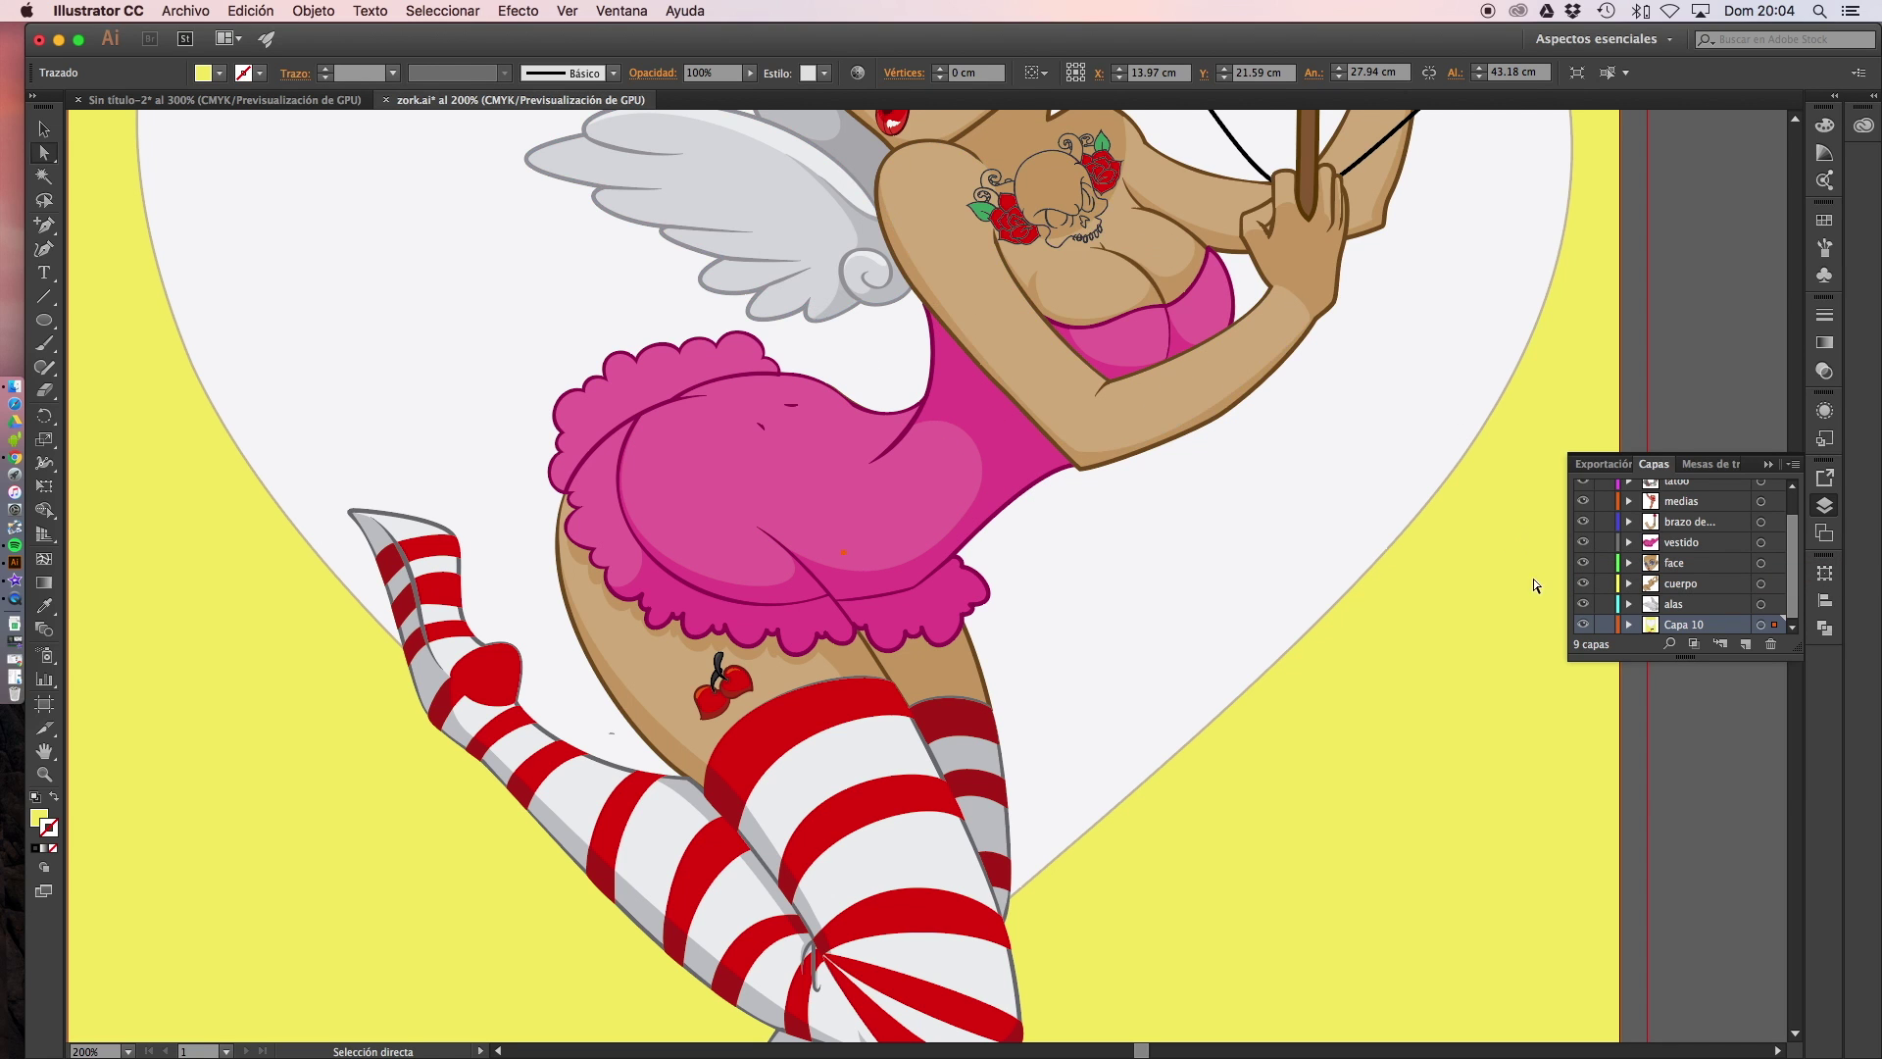
{"action": "left_click", "coordinate": [1585, 604]}
{"action": "left_click", "coordinate": [1585, 502]}
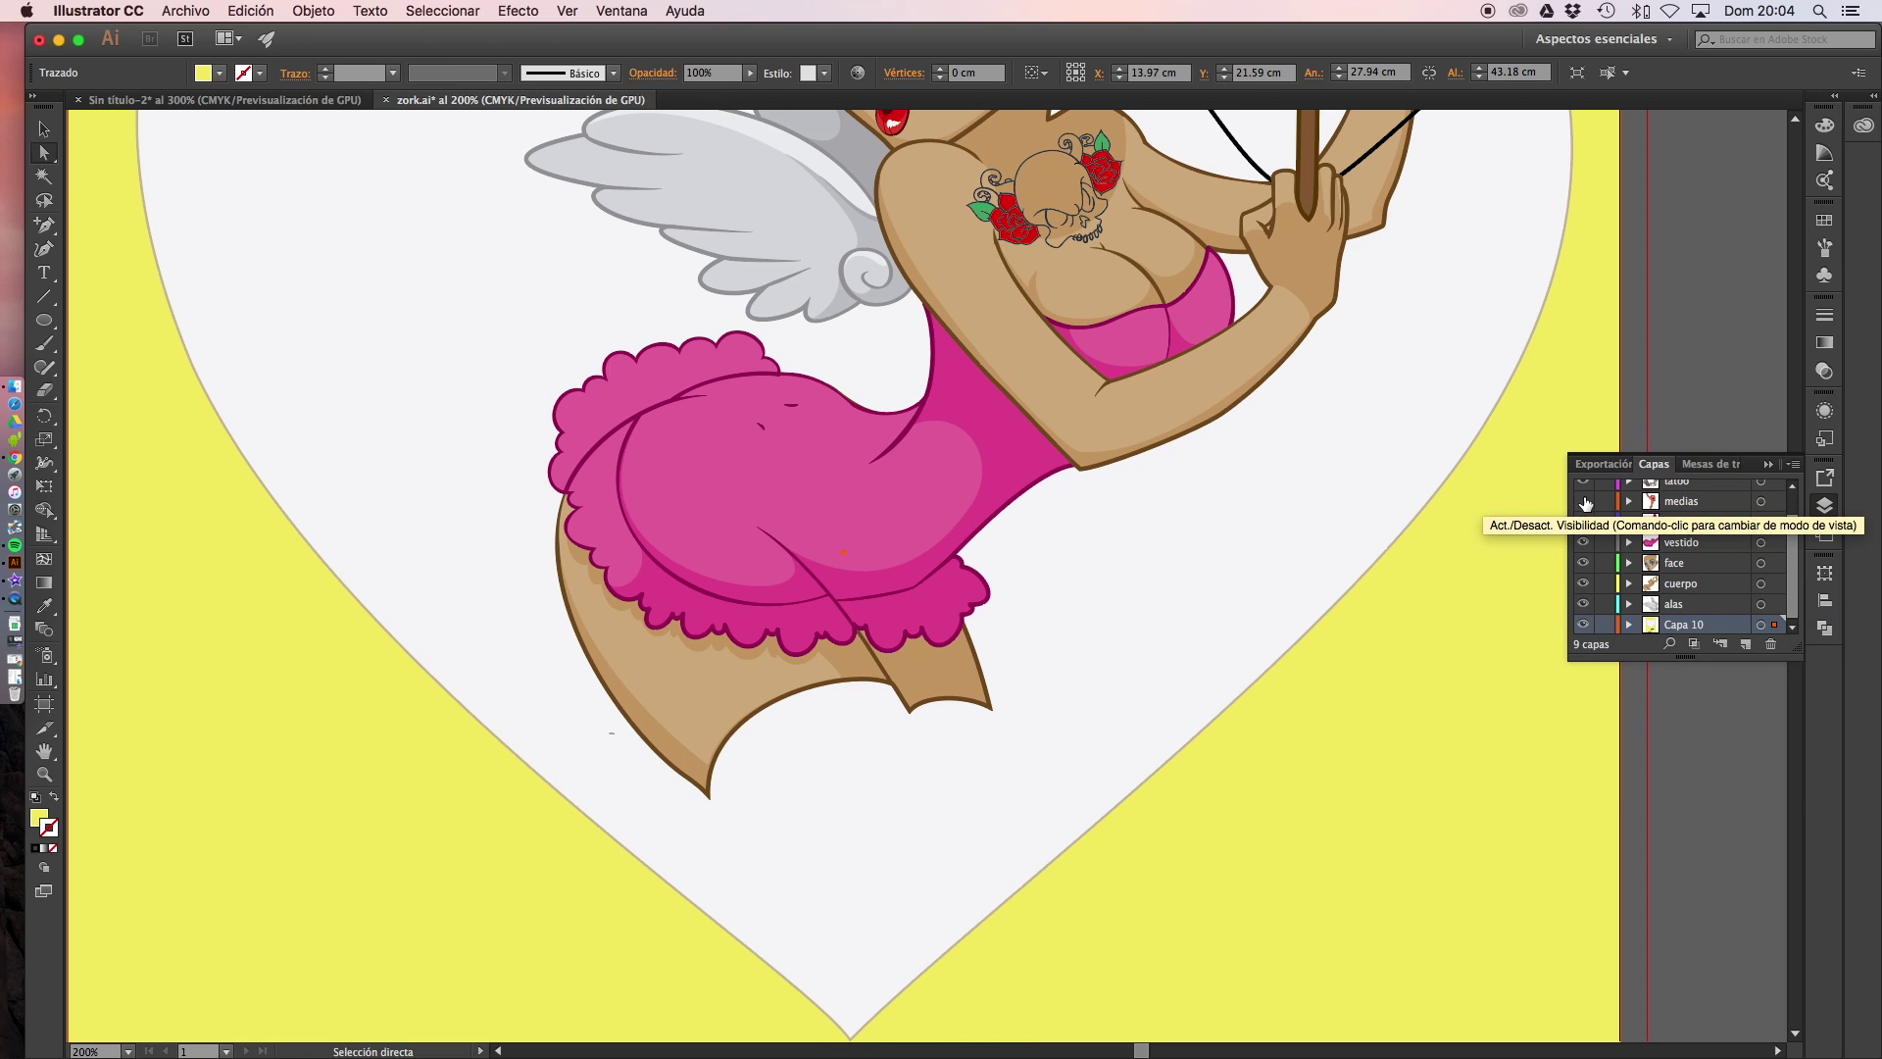
{"action": "left_click", "coordinate": [1585, 502]}
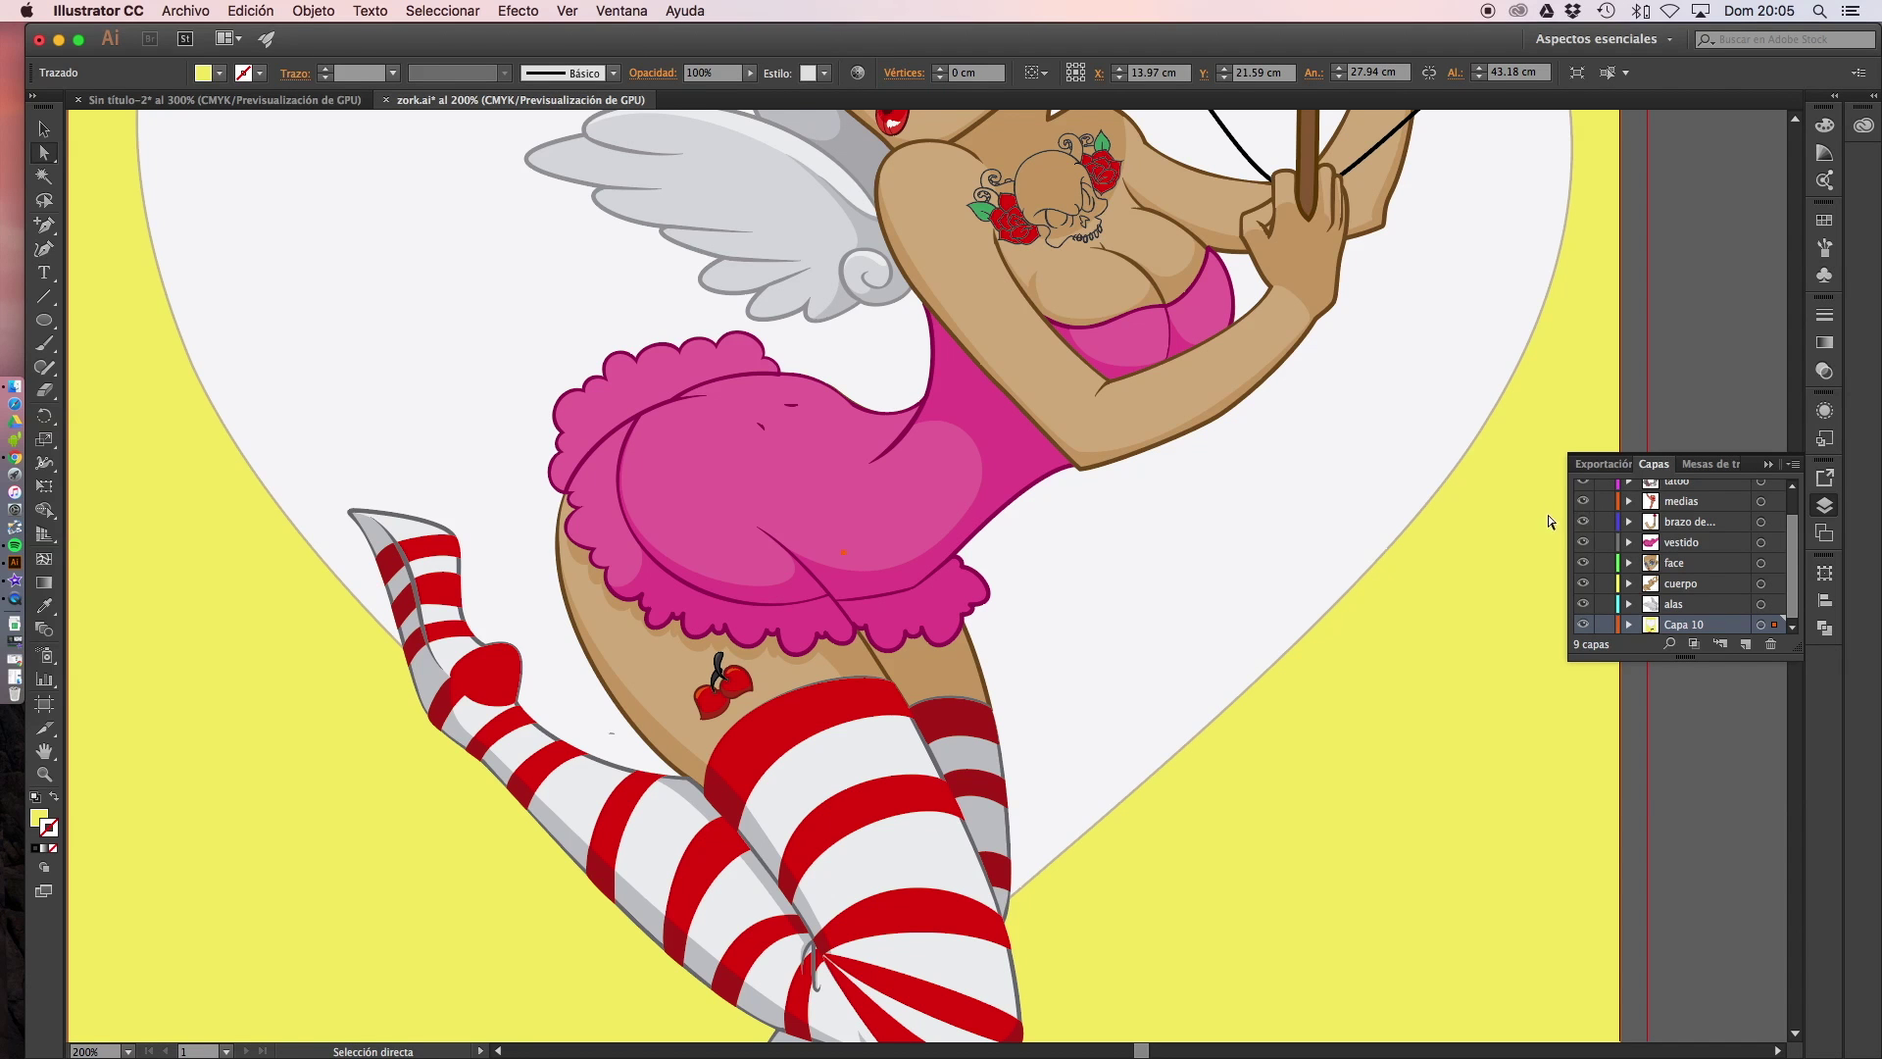
{"action": "scroll", "coordinate": [1379, 572], "scroll_direction": "up", "scroll_amount": 2}
Marquee-select the whole cupid artwork so every path shows outlined in its layer colour
{"action": "scroll", "coordinate": [1379, 573], "scroll_direction": "up", "scroll_amount": 1}
{"action": "scroll", "coordinate": [1379, 572], "scroll_direction": "down", "scroll_amount": 3}
{"action": "scroll", "coordinate": [1379, 572], "scroll_direction": "down", "scroll_amount": 2}
{"action": "scroll", "coordinate": [1379, 572], "scroll_direction": "down", "scroll_amount": 2}
{"action": "scroll", "coordinate": [953, 419], "scroll_direction": "down", "scroll_amount": 1}
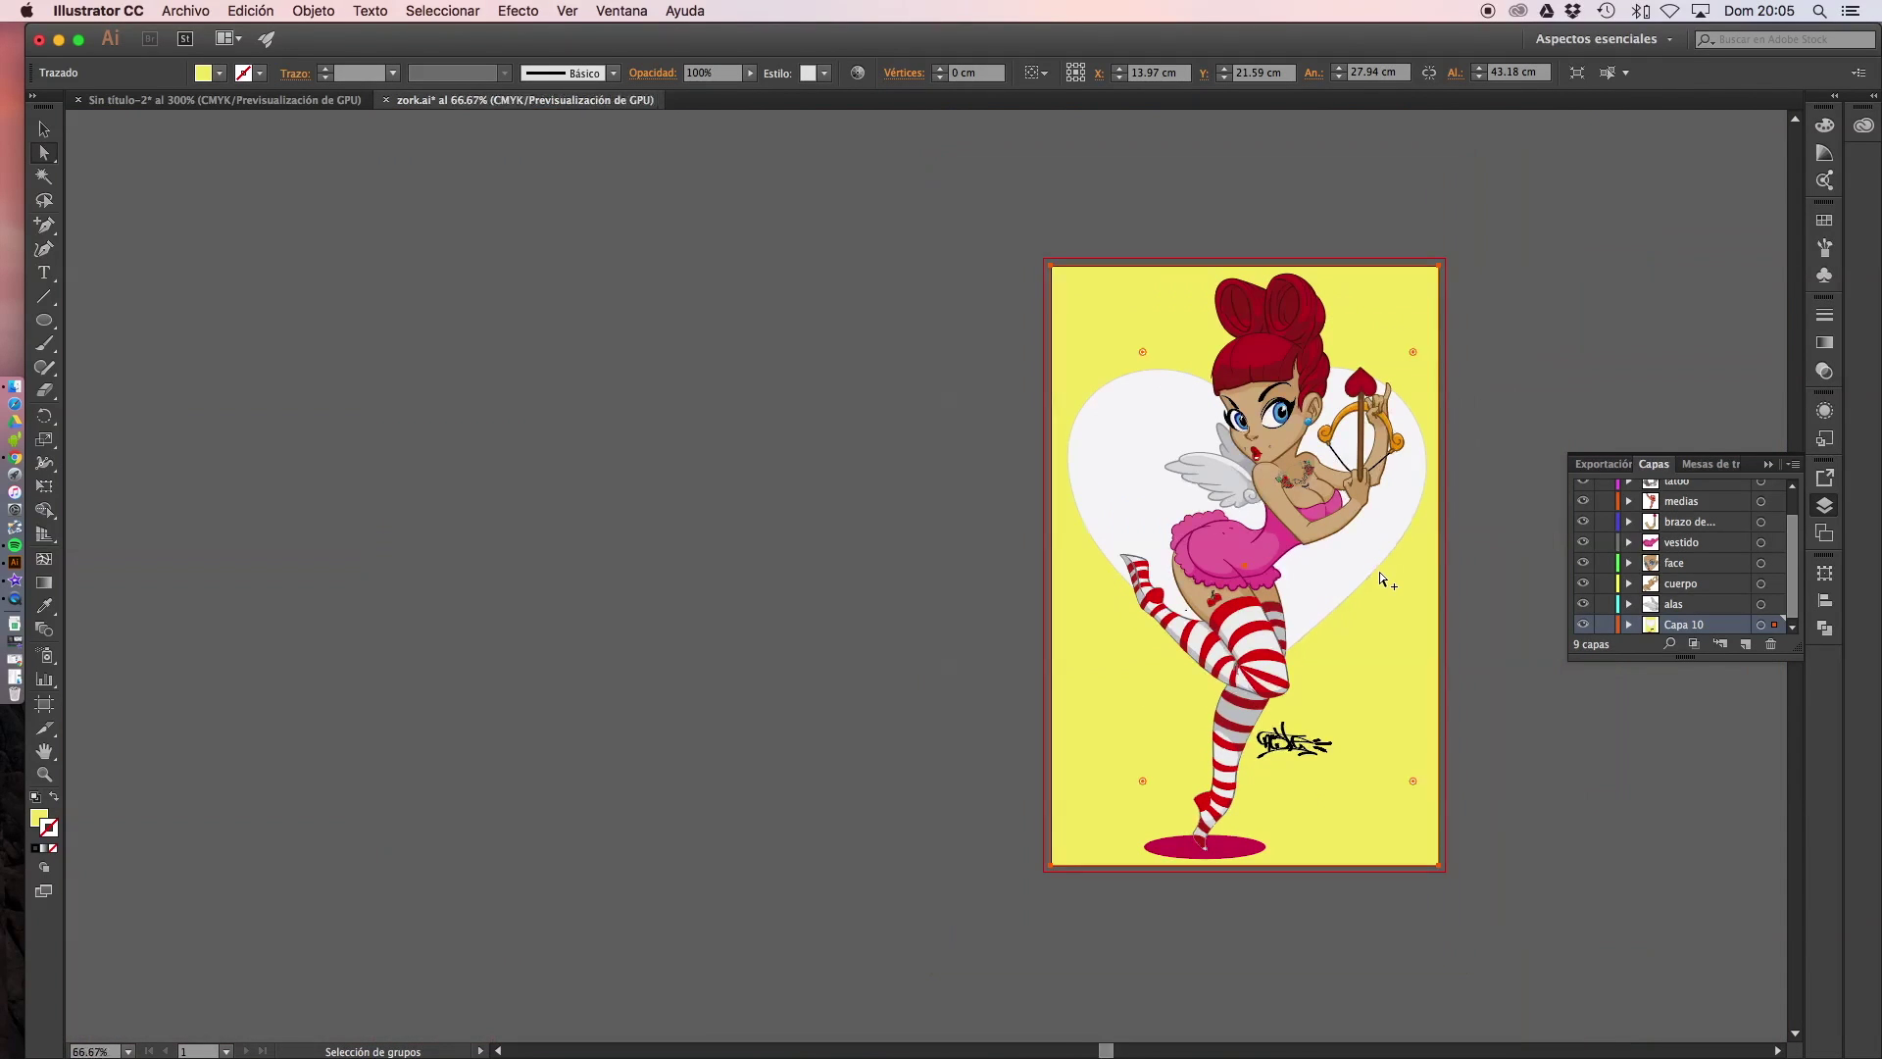
{"action": "scroll", "coordinate": [938, 415], "scroll_direction": "right", "scroll_amount": 2}
{"action": "left_click_drag", "start_coordinate": [708, 243], "coordinate": [1381, 933]}
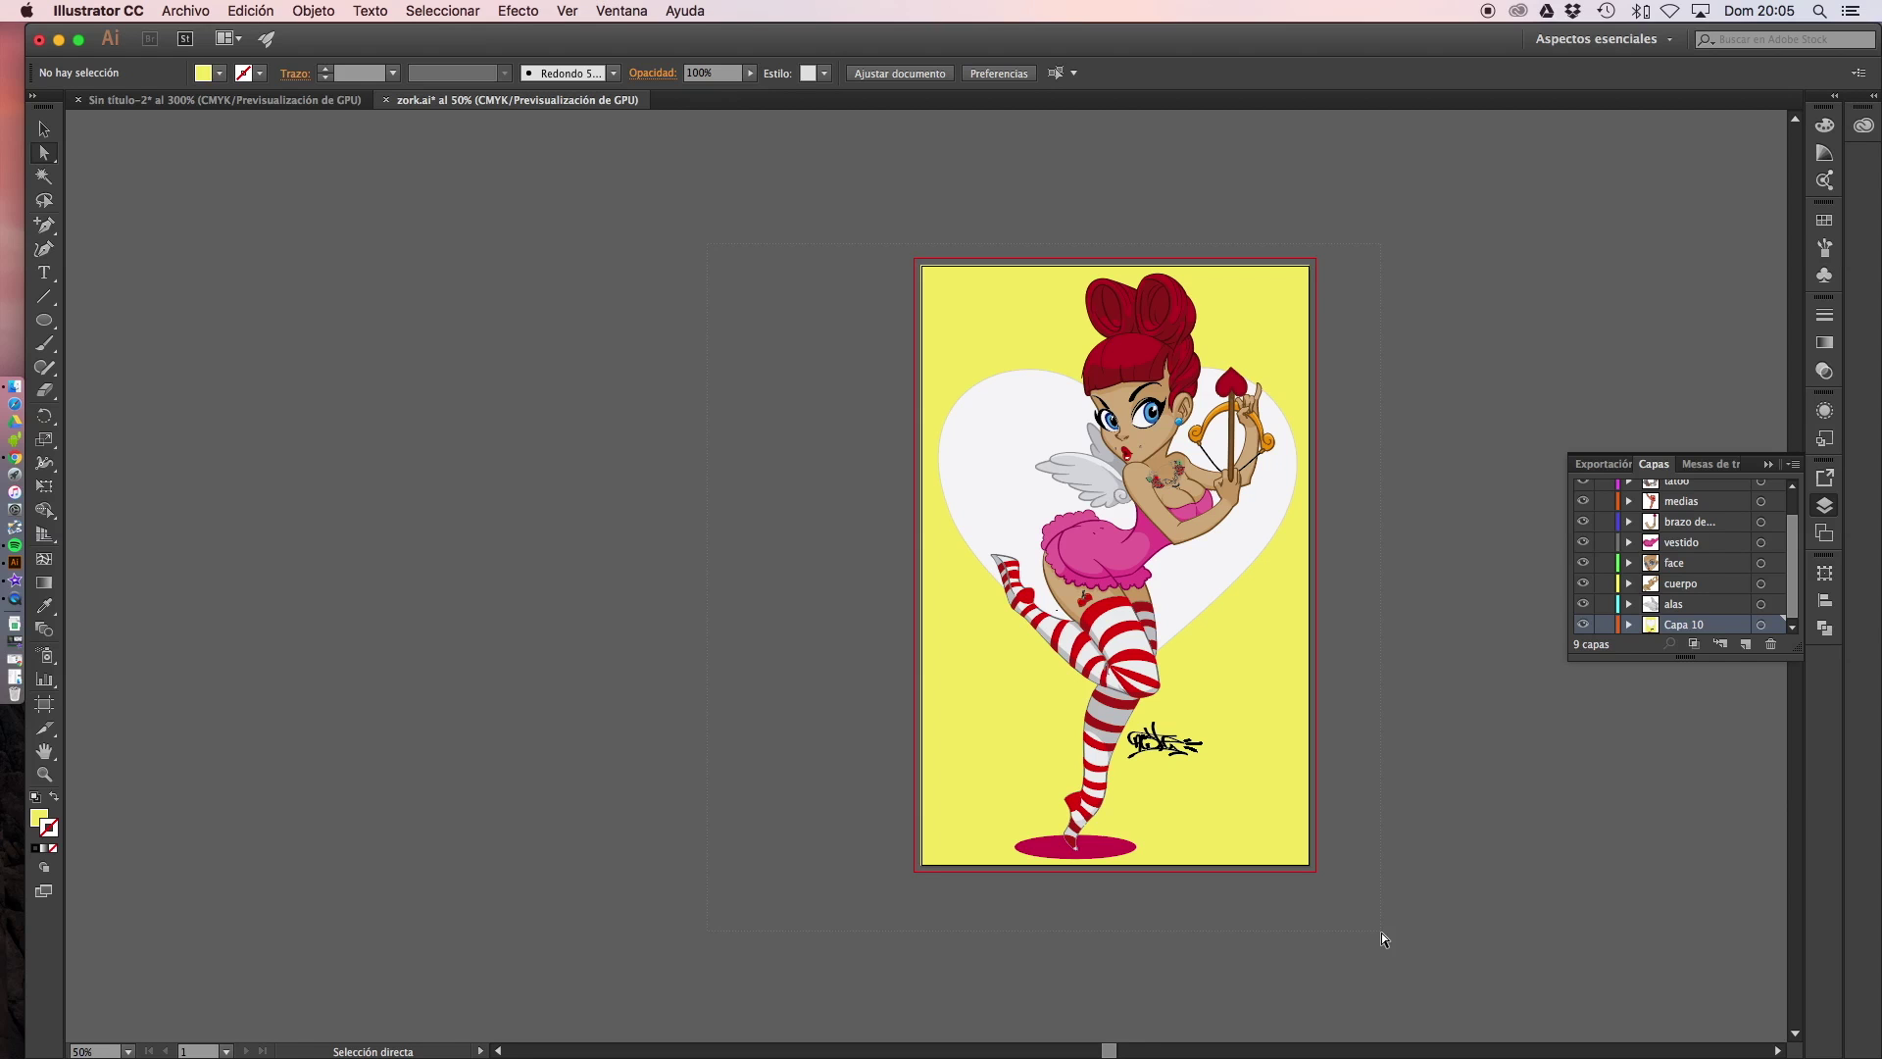
{"action": "left_click_drag", "start_coordinate": [1380, 933], "coordinate": [1380, 932]}
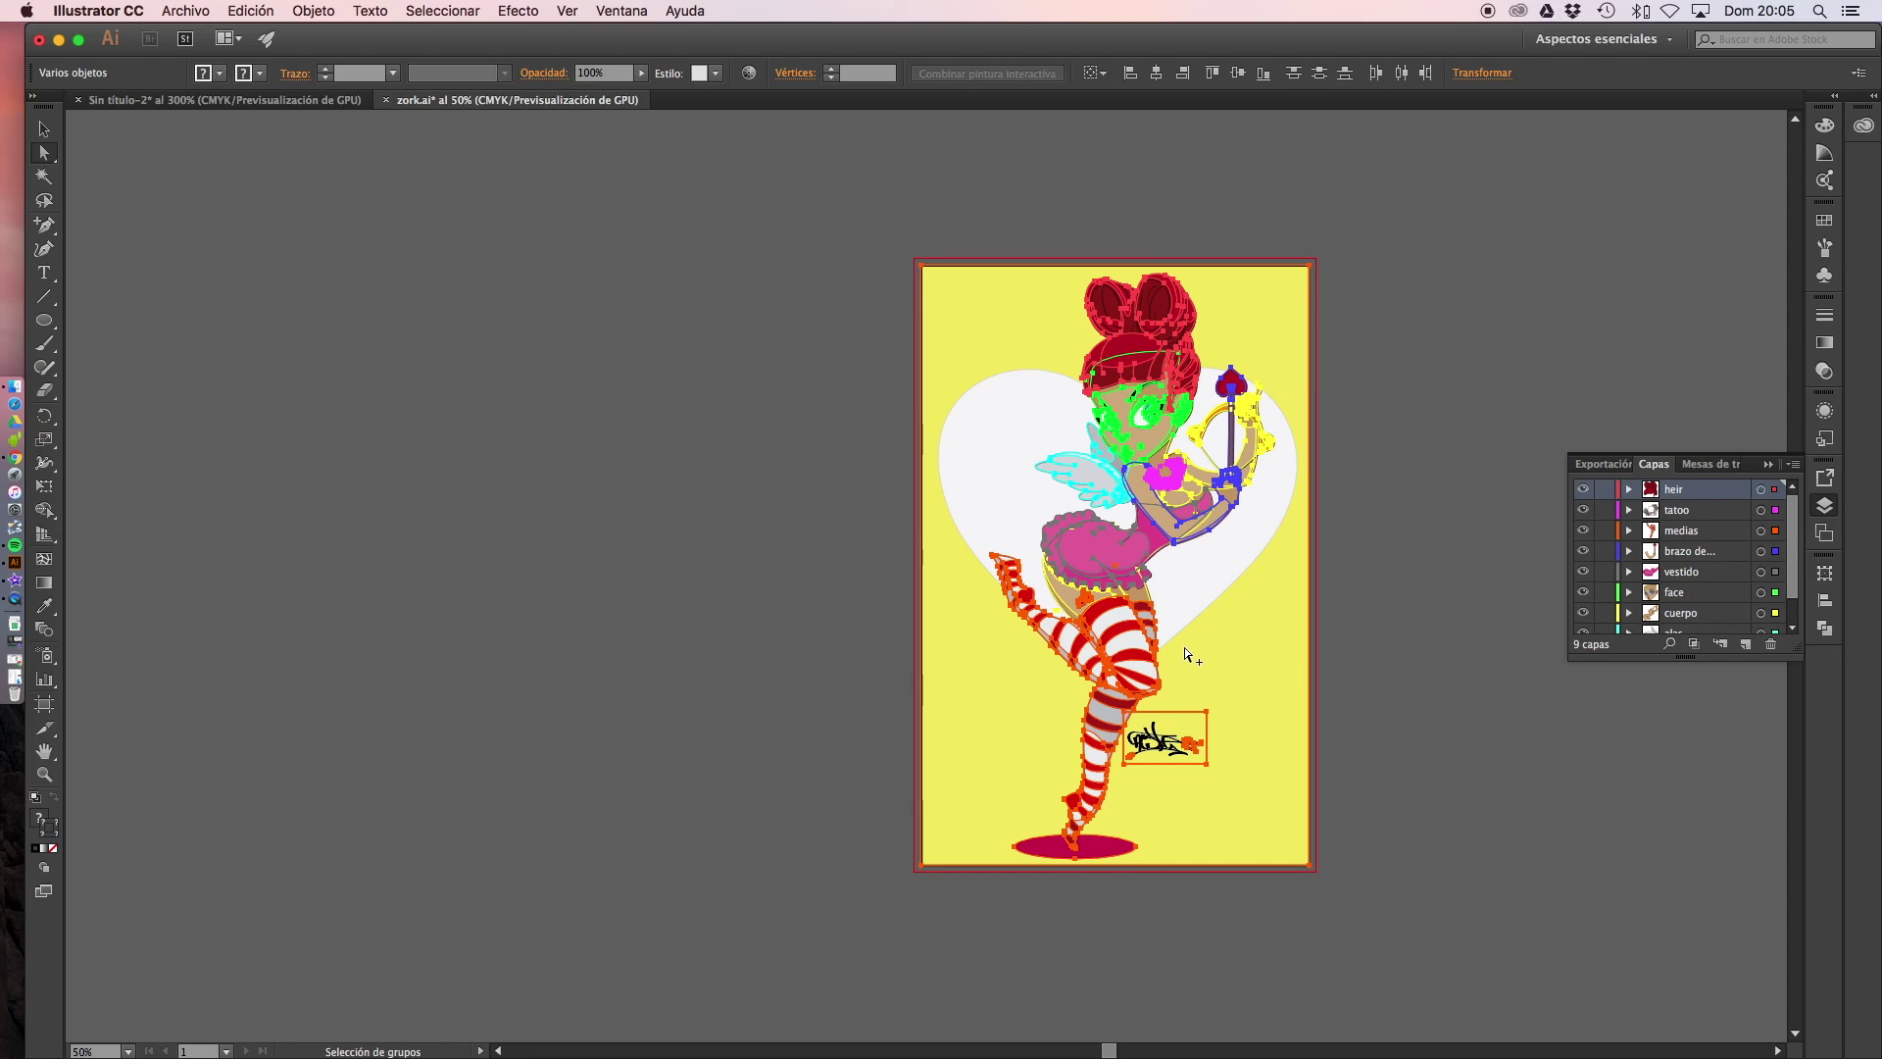
Scroll around the selected cupid paths to inspect them up close, then deselect everything
{"action": "scroll", "coordinate": [1184, 647], "scroll_direction": "up", "scroll_amount": 2}
{"action": "scroll", "coordinate": [1184, 647], "scroll_direction": "up", "scroll_amount": 1}
{"action": "scroll", "coordinate": [1184, 647], "scroll_direction": "right", "scroll_amount": 1}
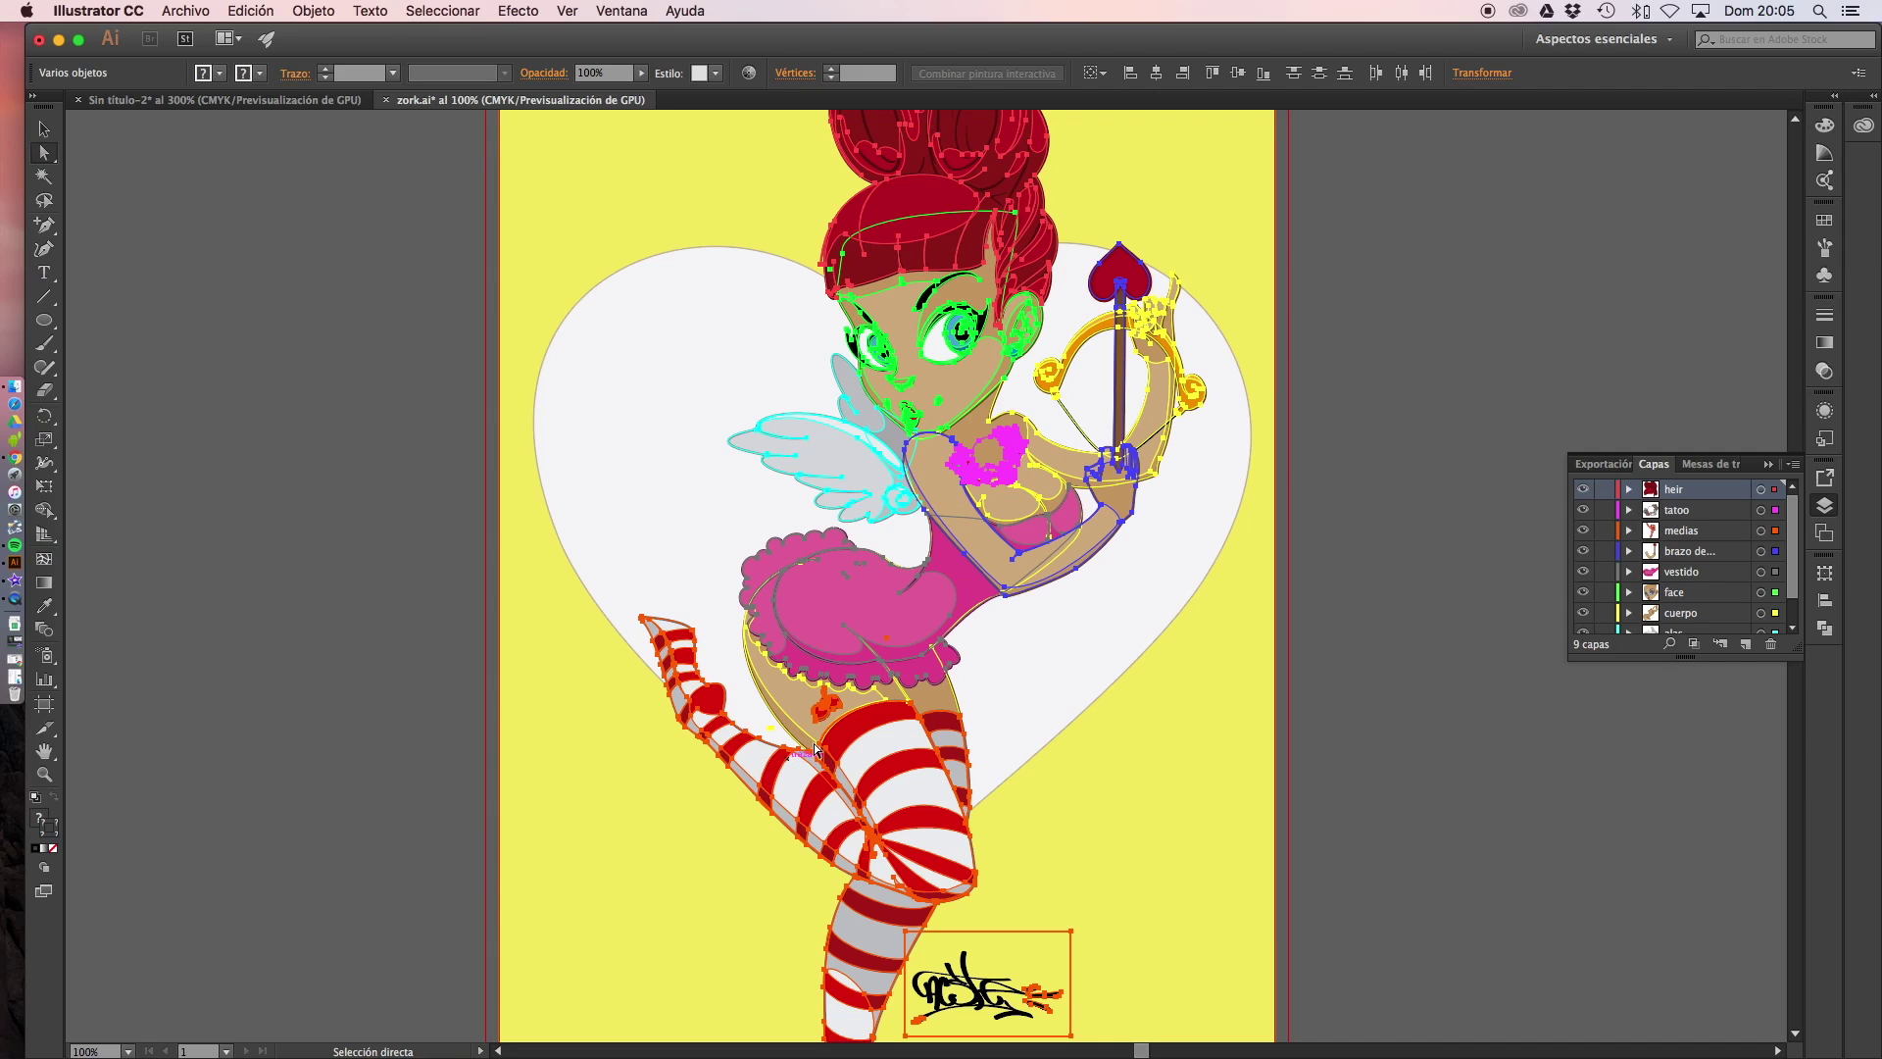
{"action": "scroll", "coordinate": [1308, 878], "scroll_direction": "down", "scroll_amount": 2}
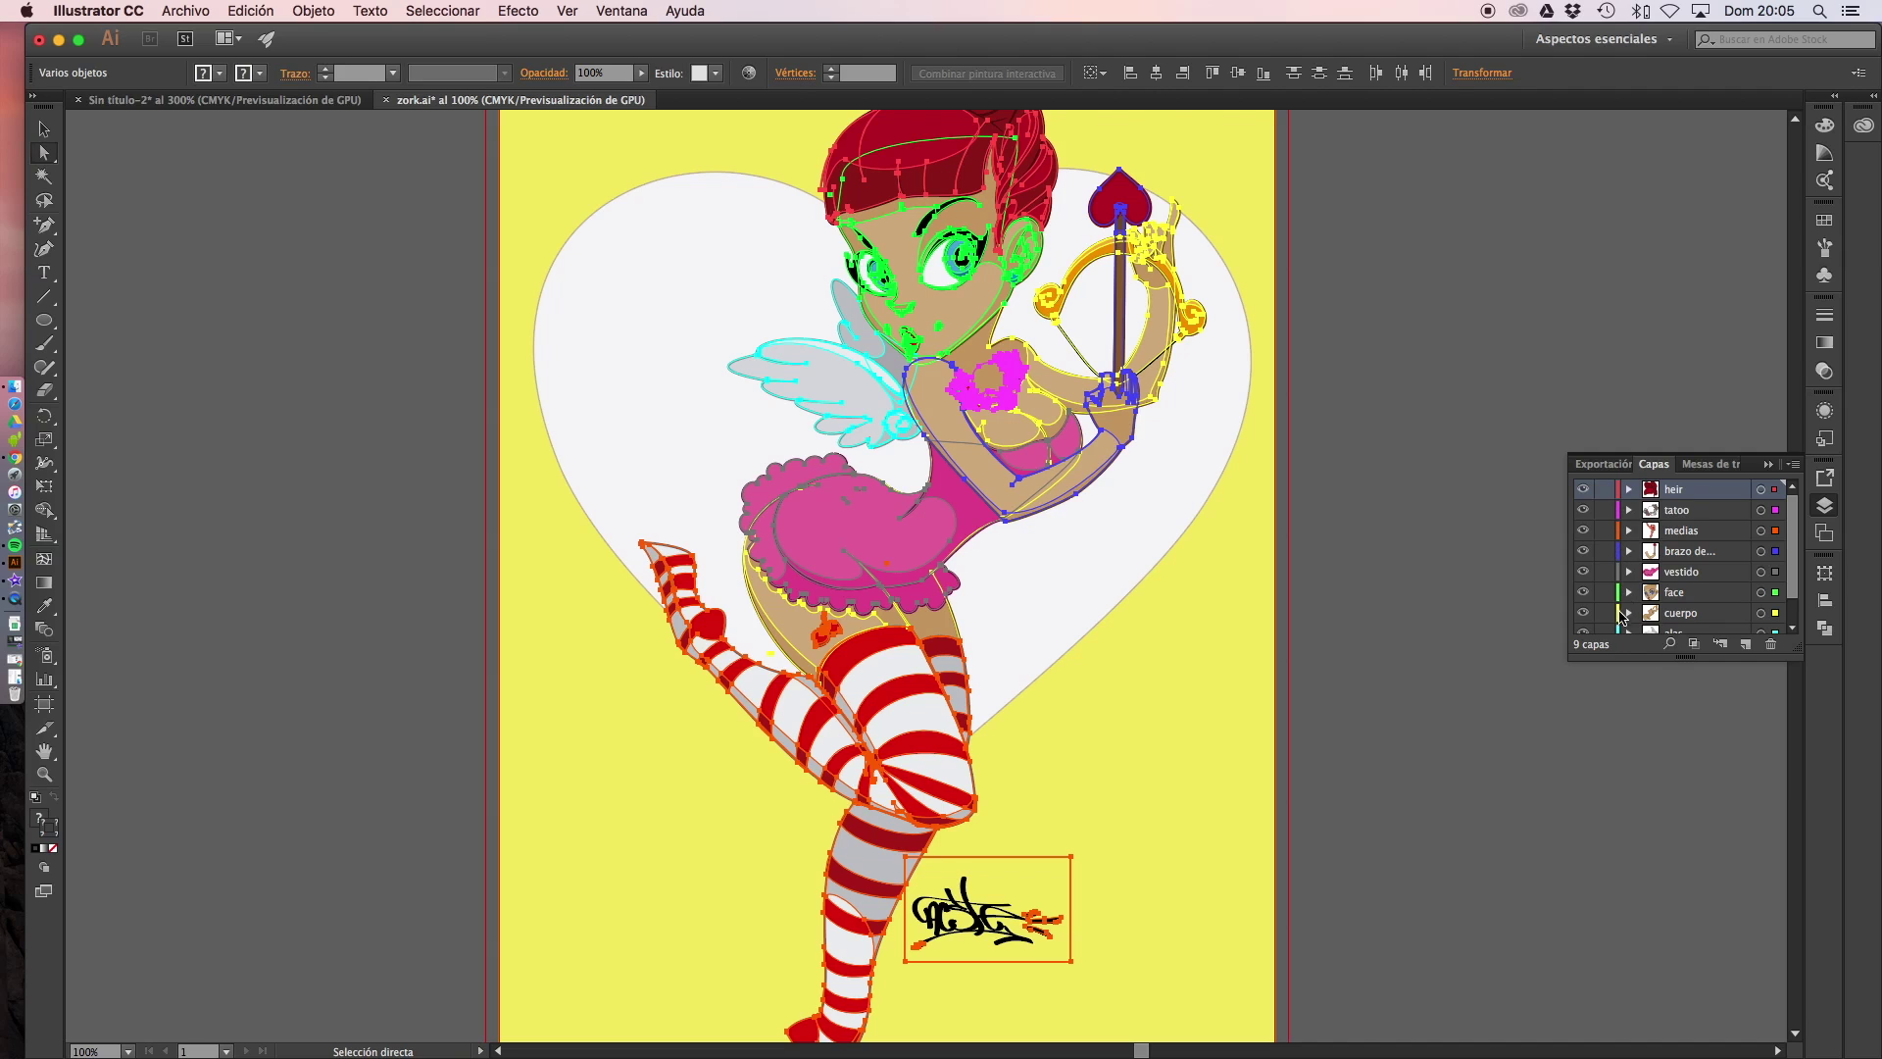
{"action": "scroll", "coordinate": [1590, 567], "scroll_direction": "down", "scroll_amount": 2}
{"action": "scroll", "coordinate": [1589, 567], "scroll_direction": "up", "scroll_amount": 2}
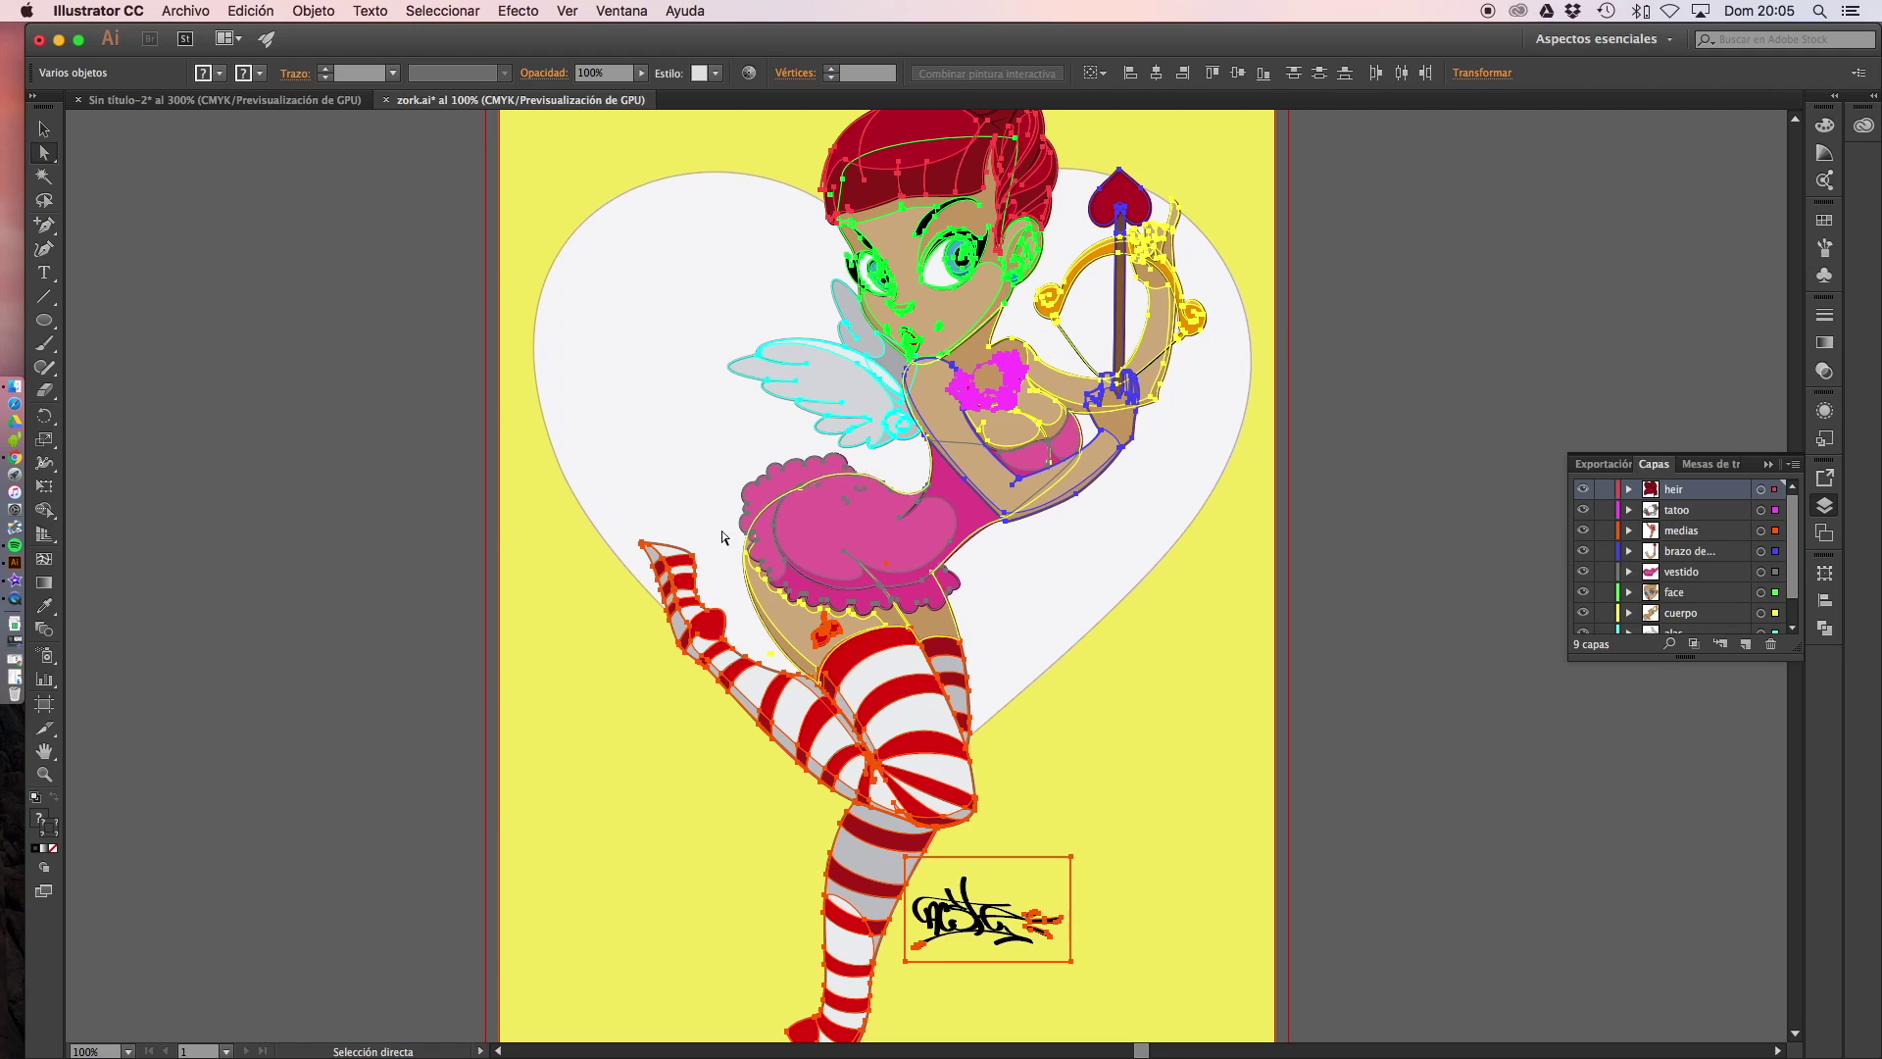
{"action": "scroll", "coordinate": [849, 567], "scroll_direction": "down", "scroll_amount": 5}
{"action": "scroll", "coordinate": [853, 568], "scroll_direction": "up", "scroll_amount": 6}
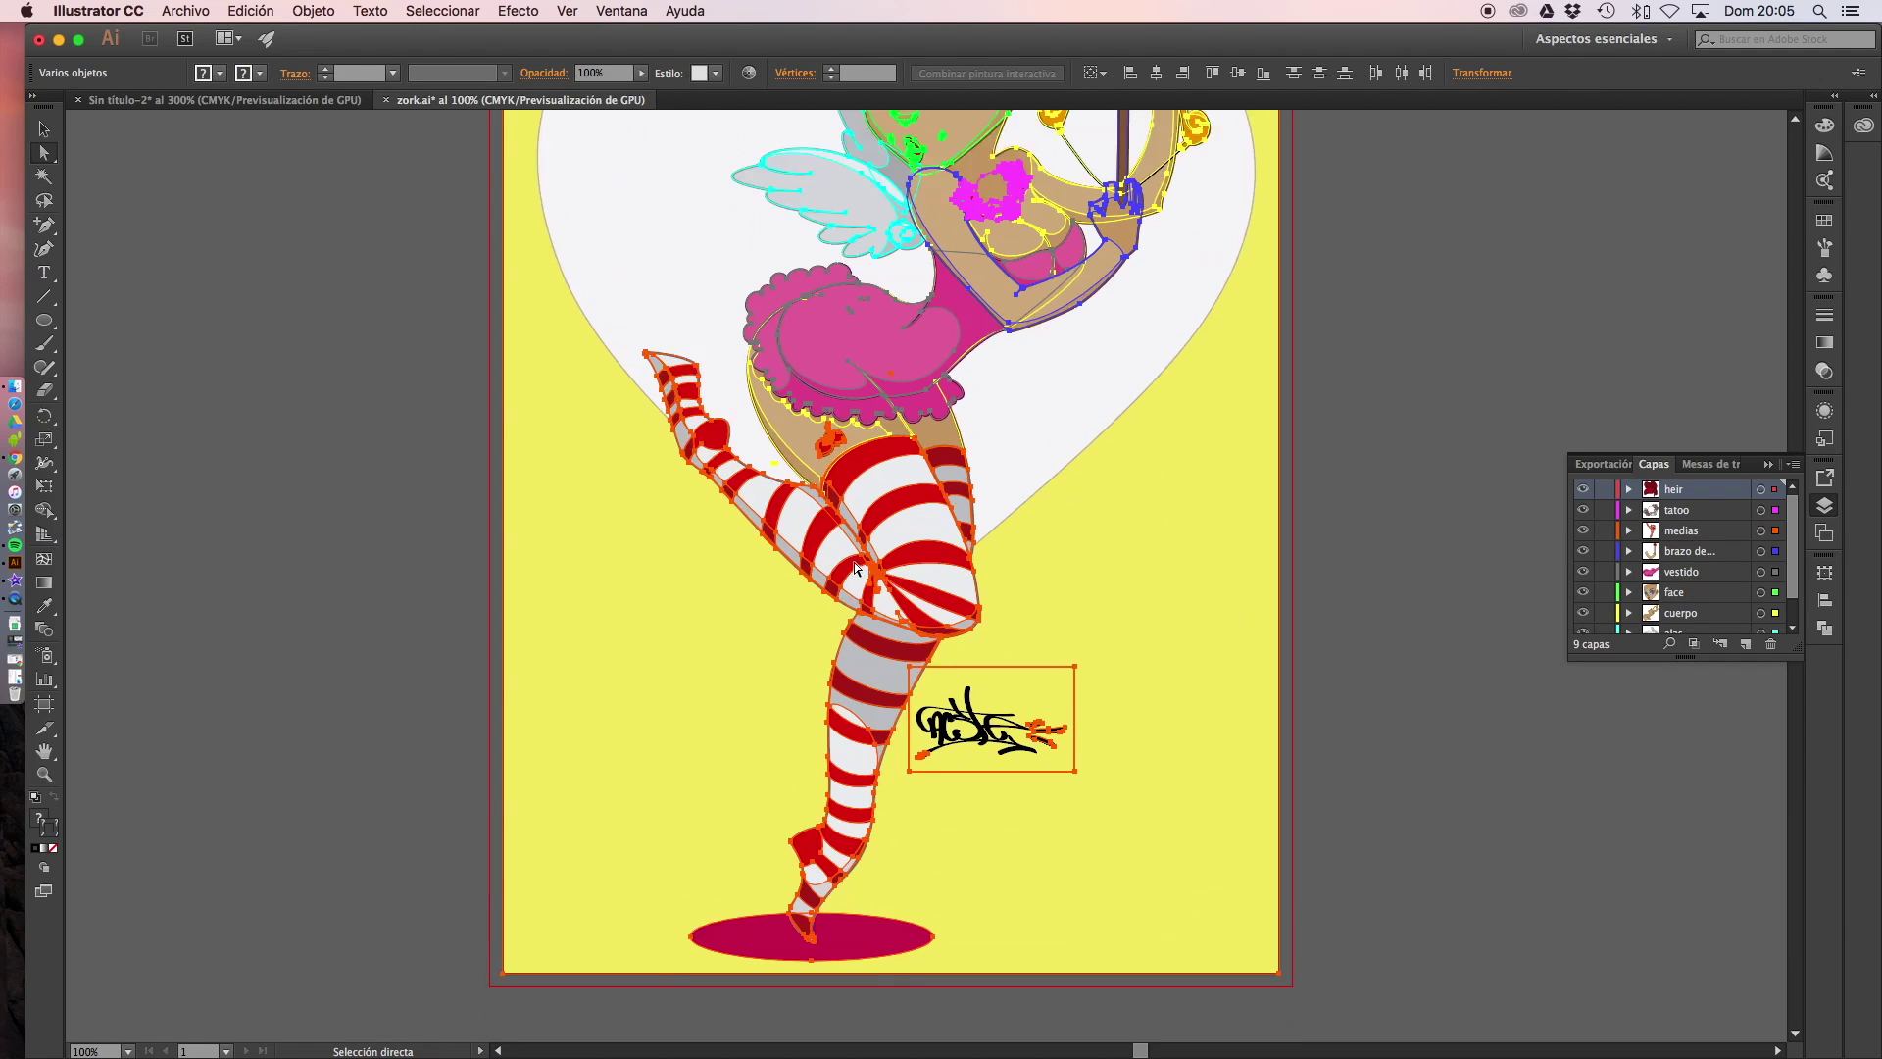
{"action": "scroll", "coordinate": [855, 562], "scroll_direction": "up", "scroll_amount": 2}
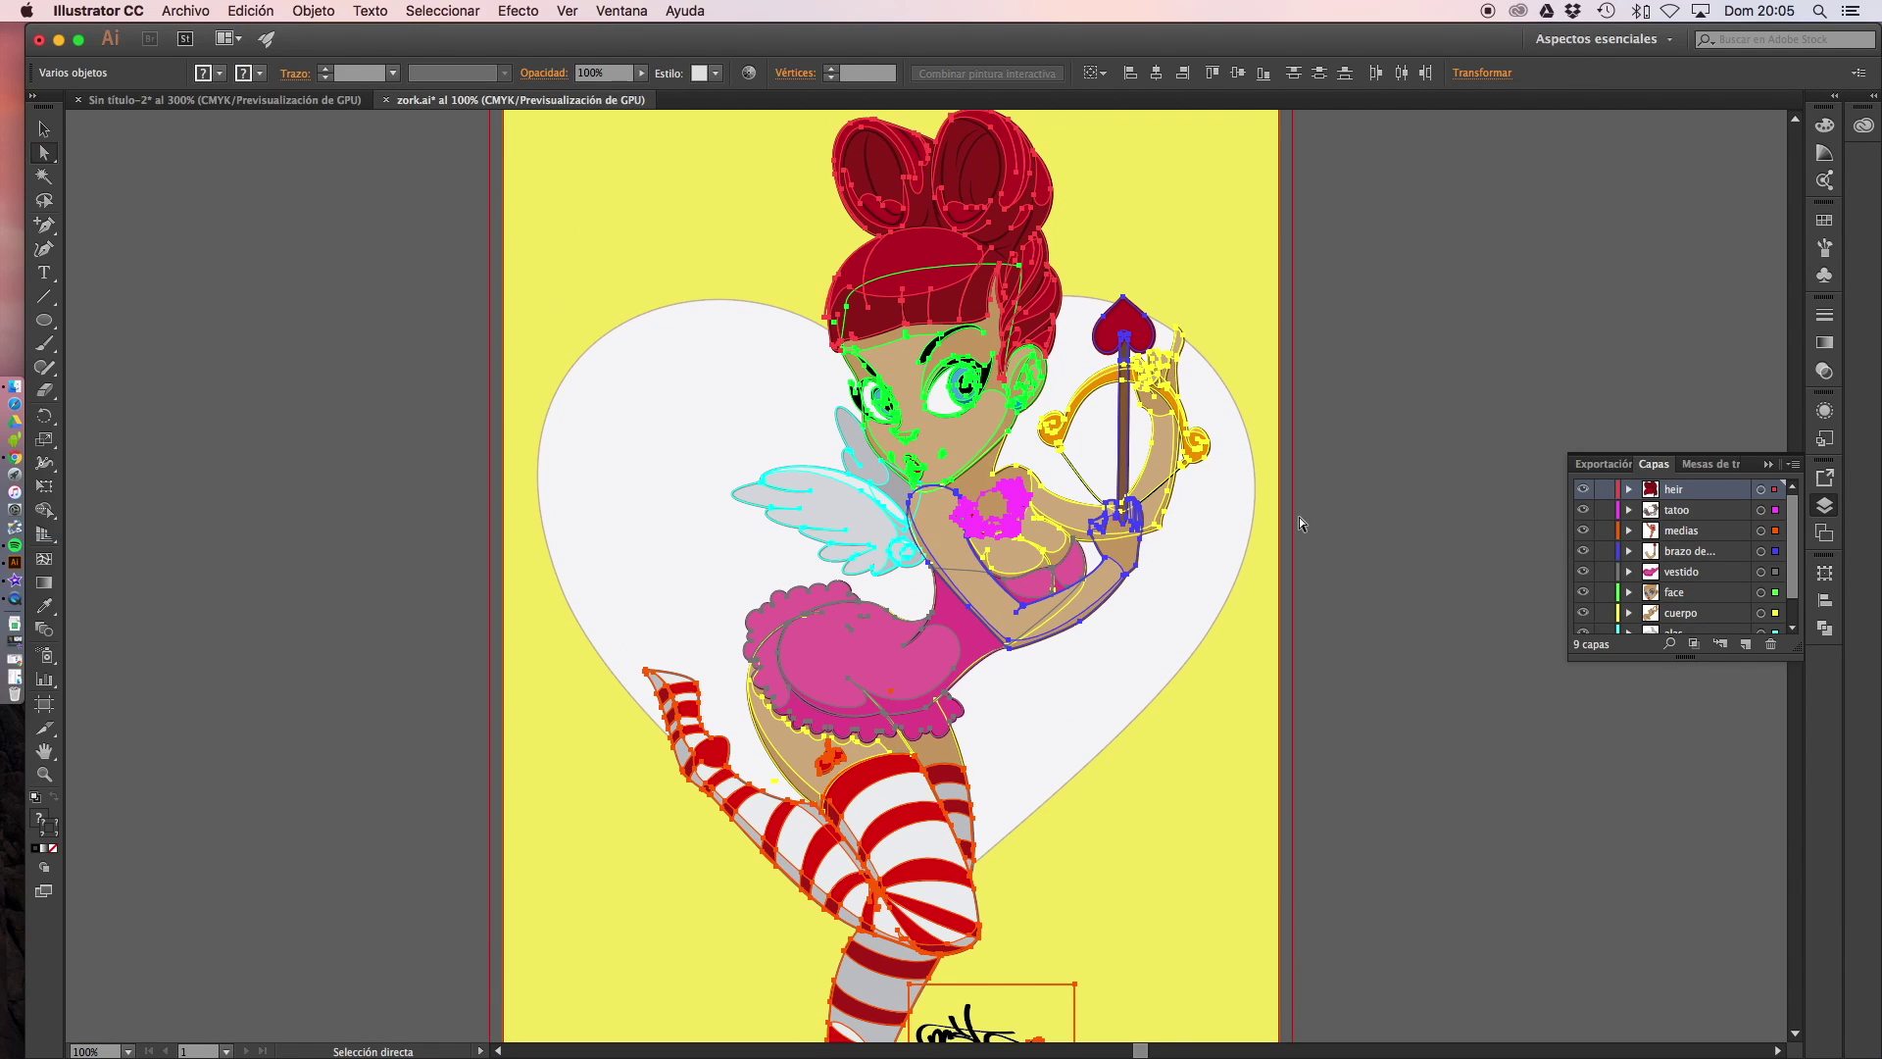
{"action": "scroll", "coordinate": [1079, 593], "scroll_direction": "down", "scroll_amount": 3}
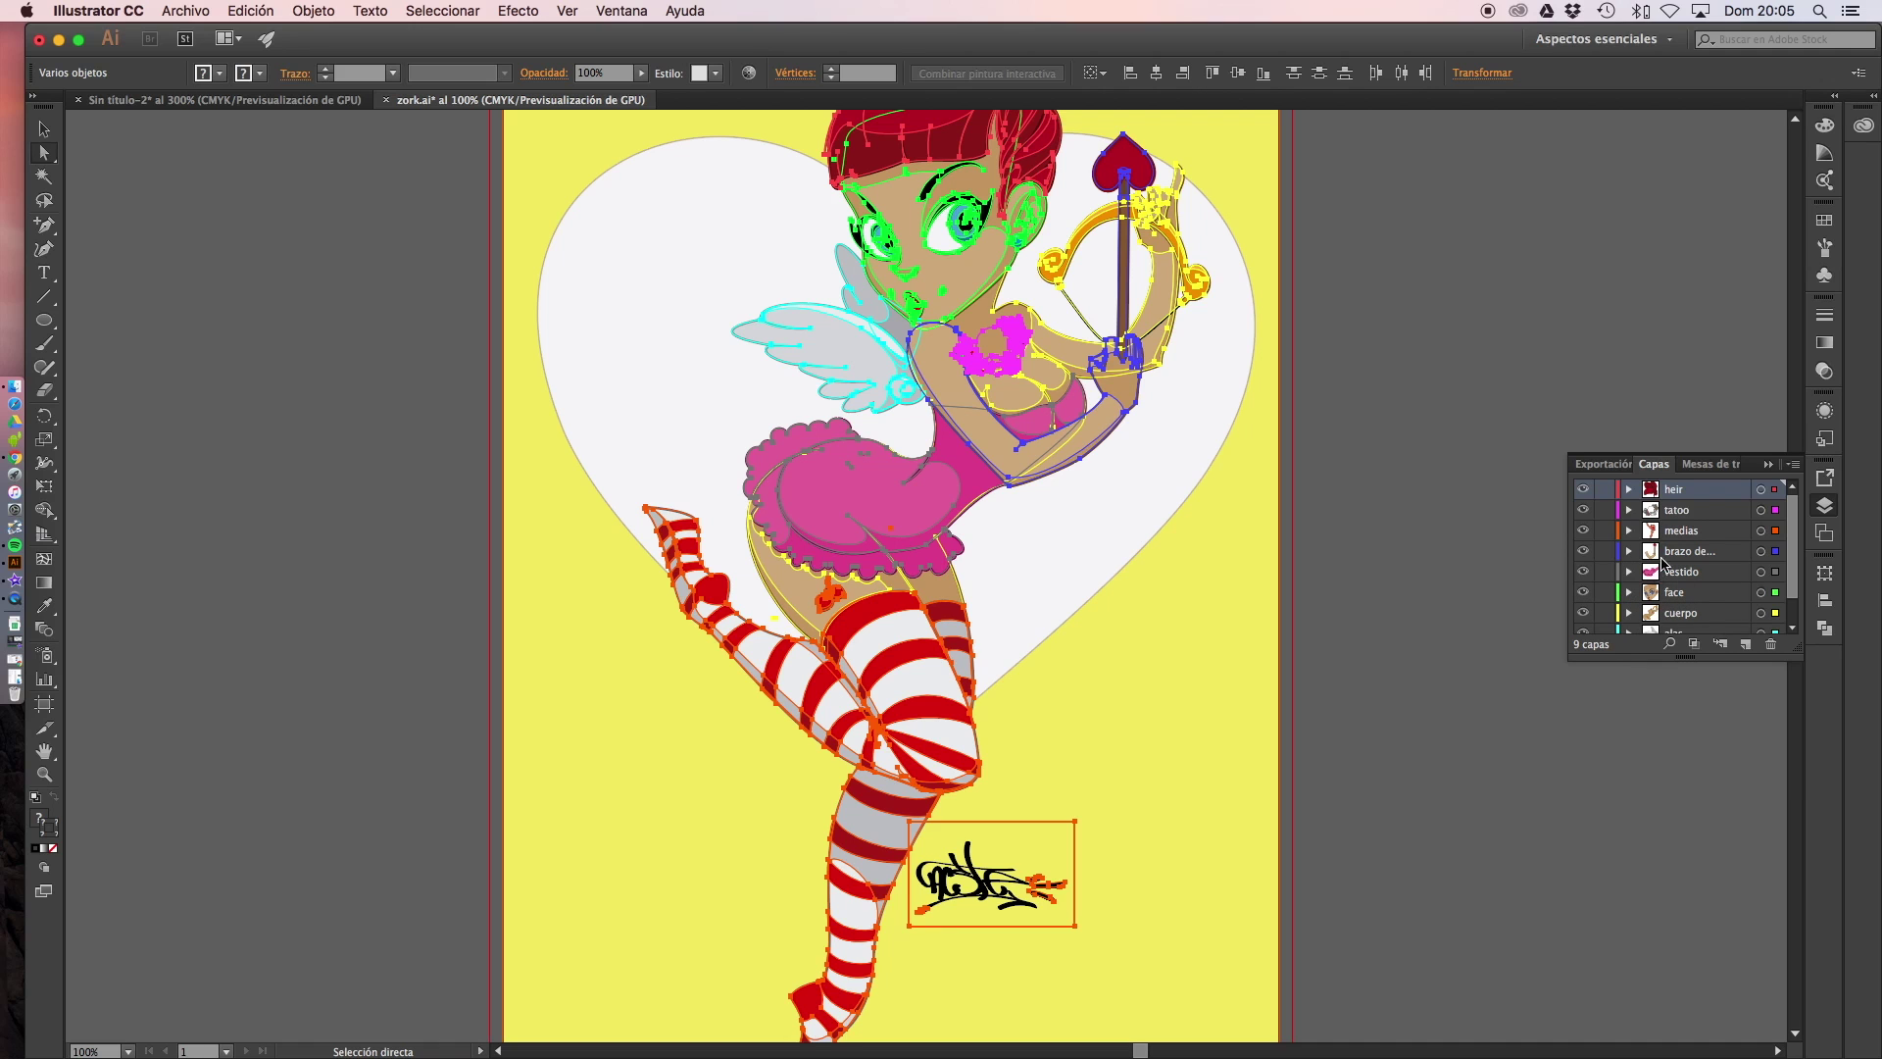
{"action": "left_click", "coordinate": [1426, 516]}
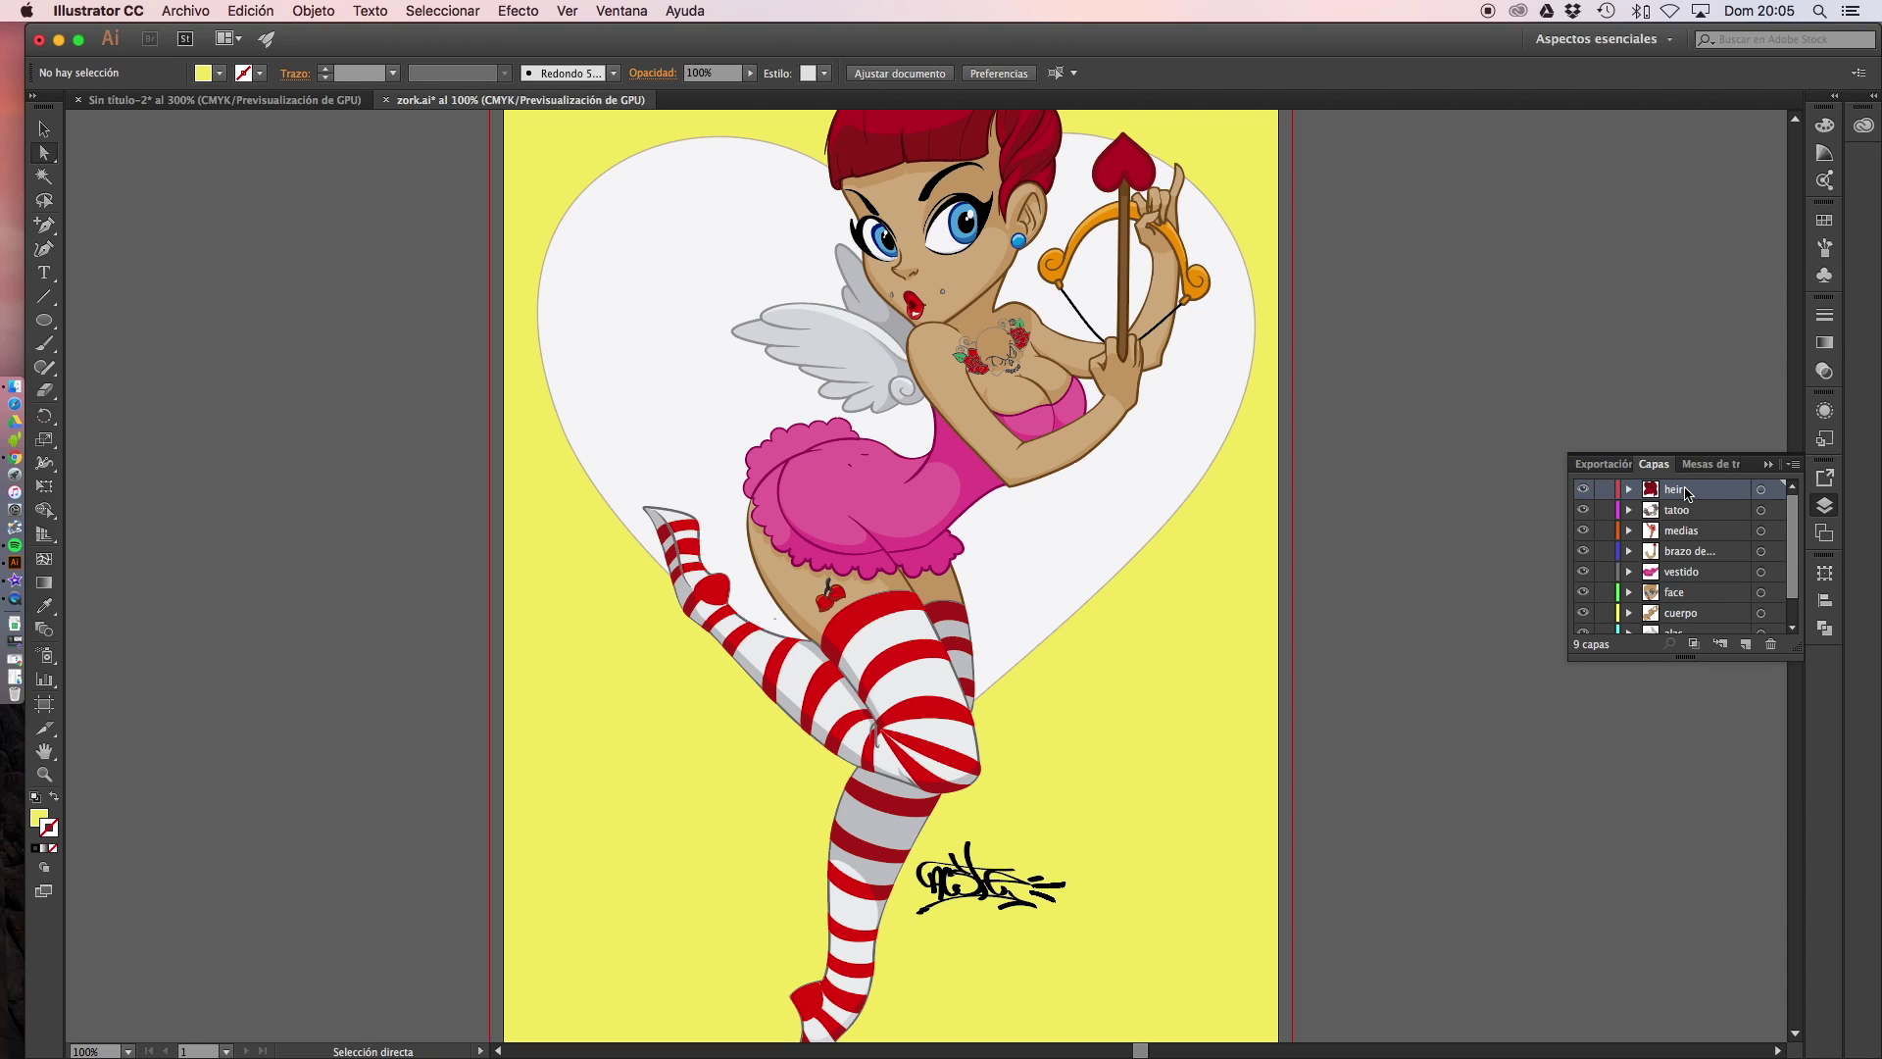
Move the face layer up beneath the heir layer in the Layers panel
{"action": "scroll", "coordinate": [1514, 523], "scroll_direction": "up", "scroll_amount": 2}
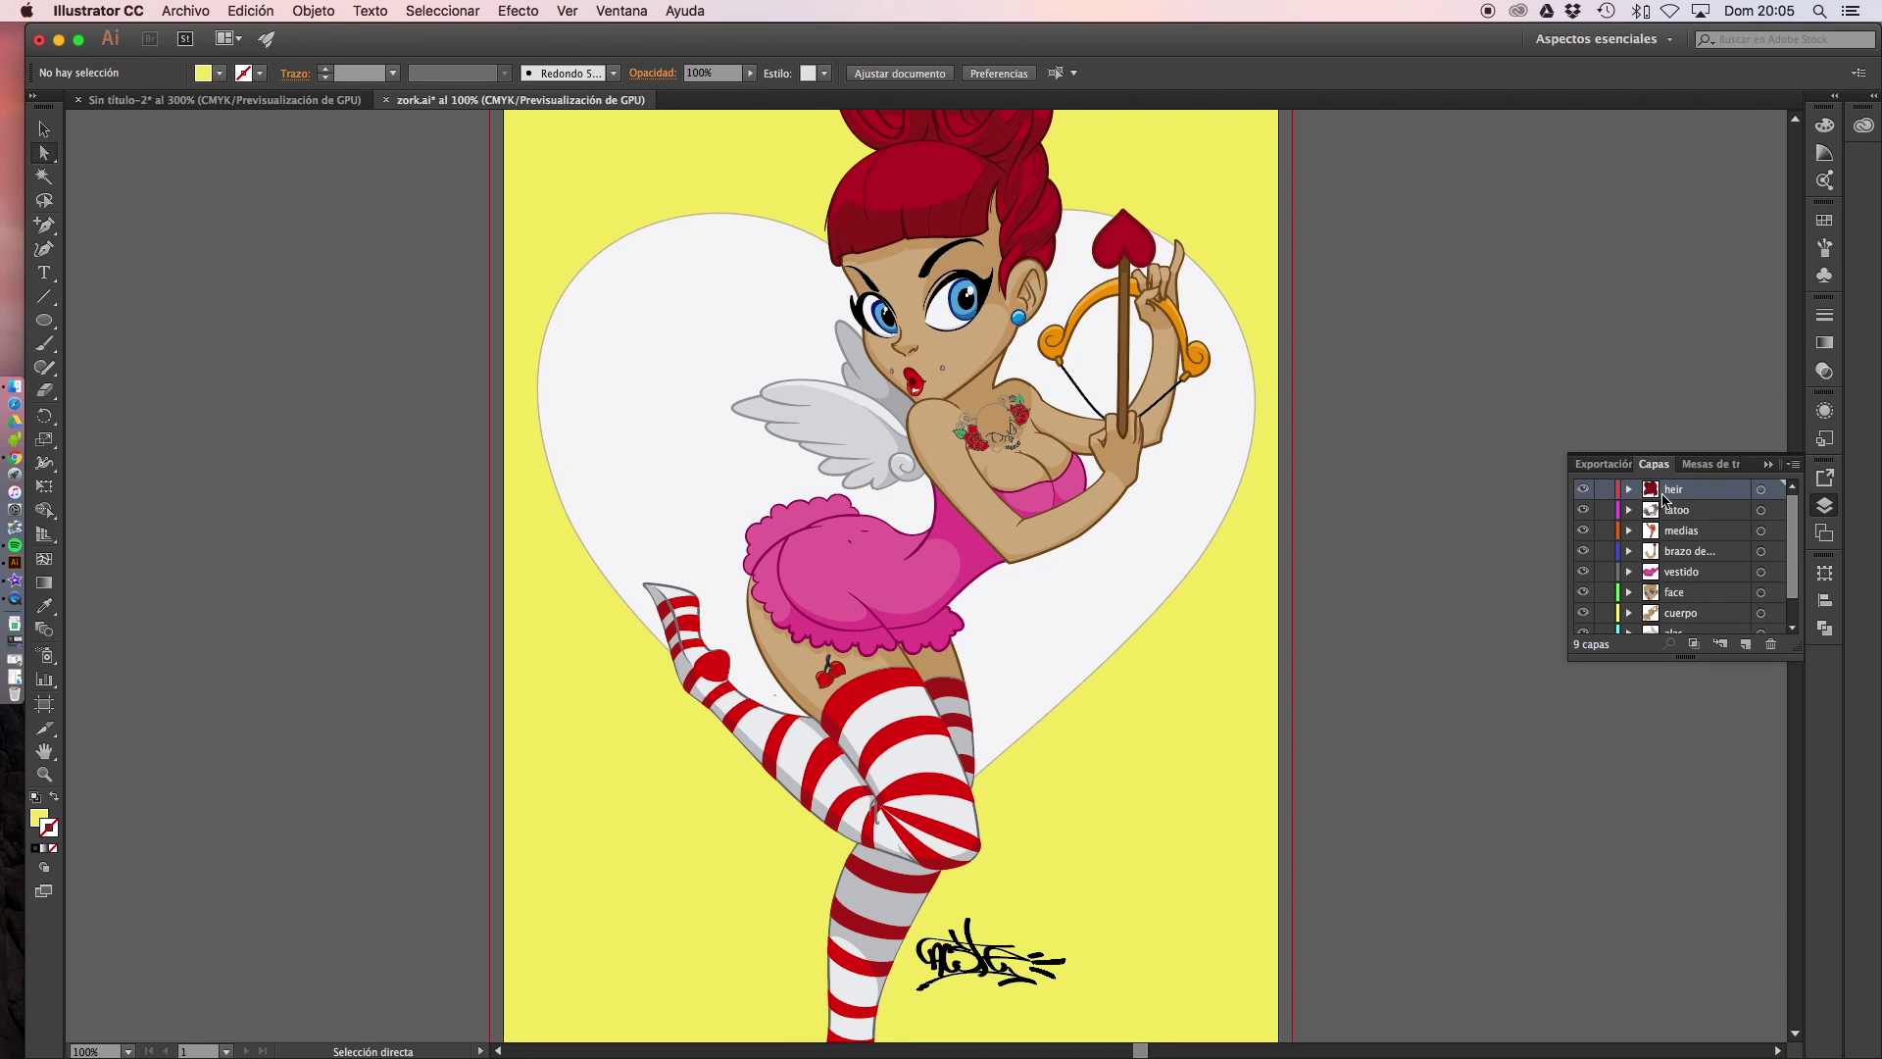
{"action": "left_click", "coordinate": [1682, 598]}
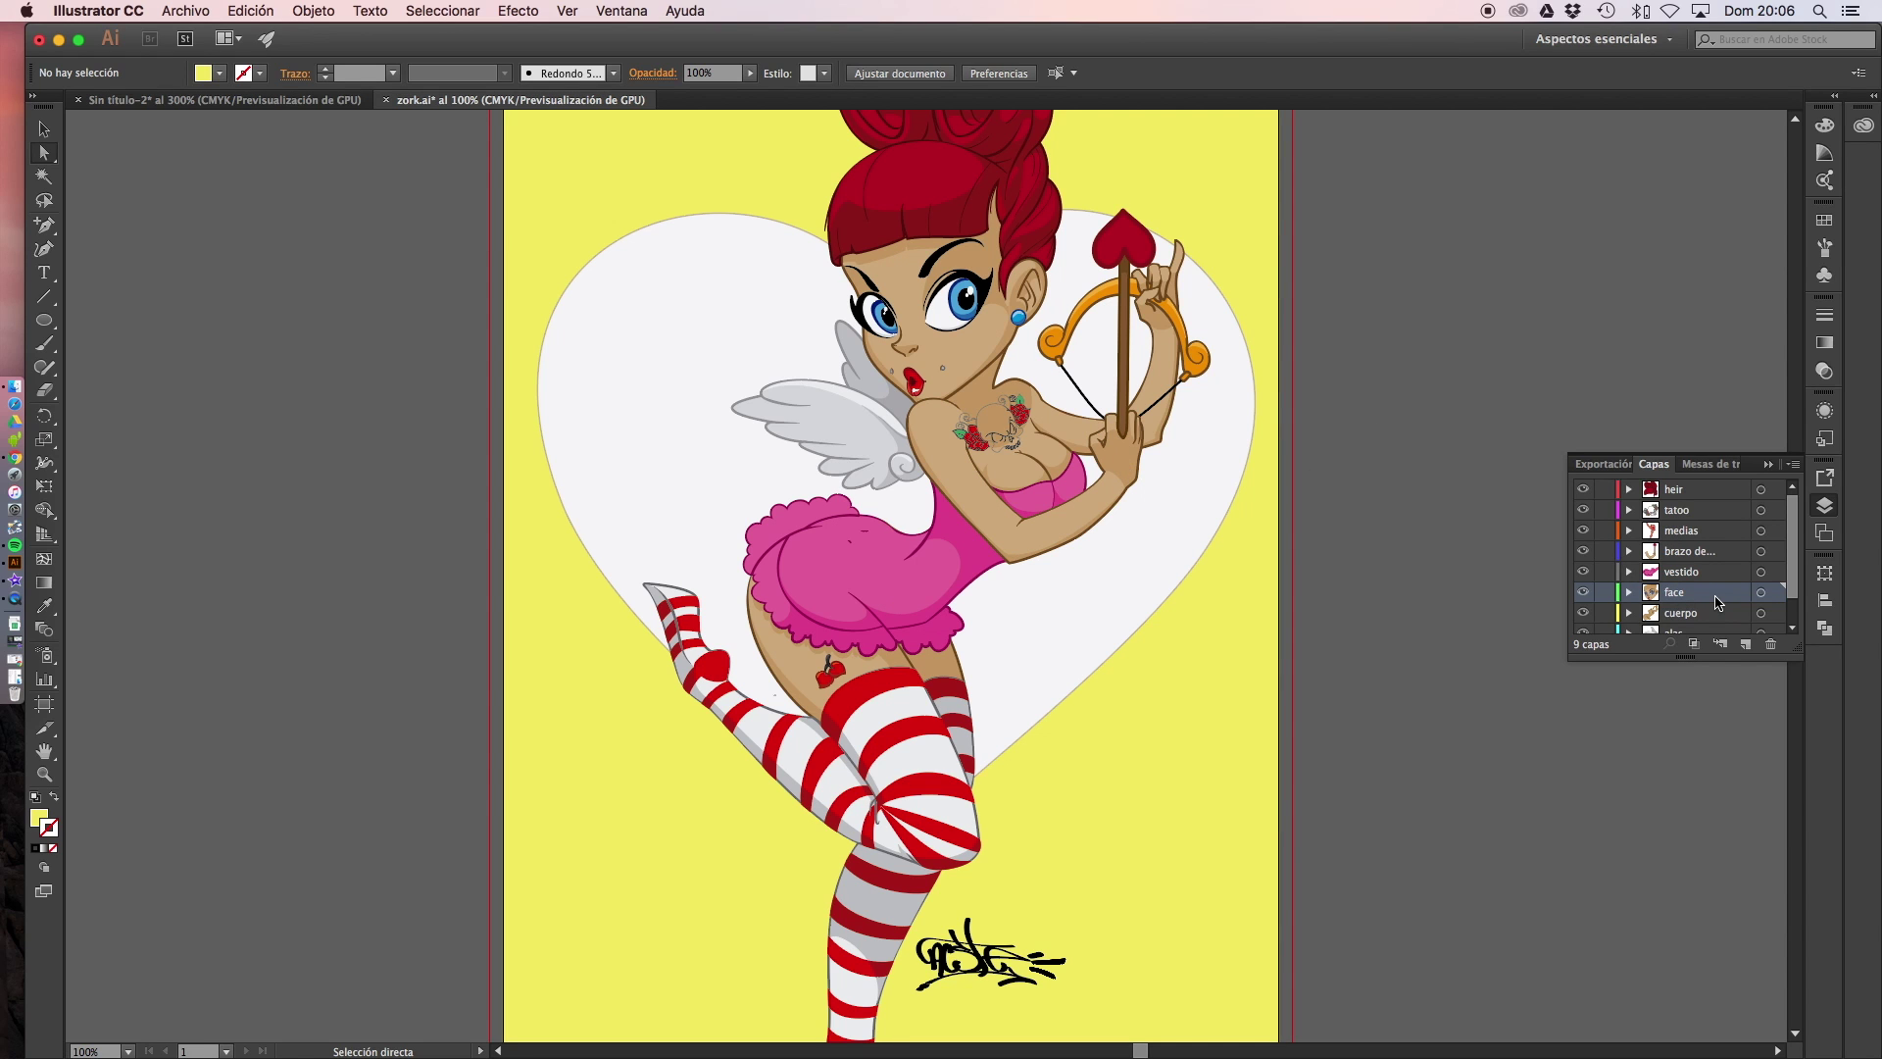
{"action": "left_click_drag", "start_coordinate": [1707, 600], "coordinate": [1697, 503]}
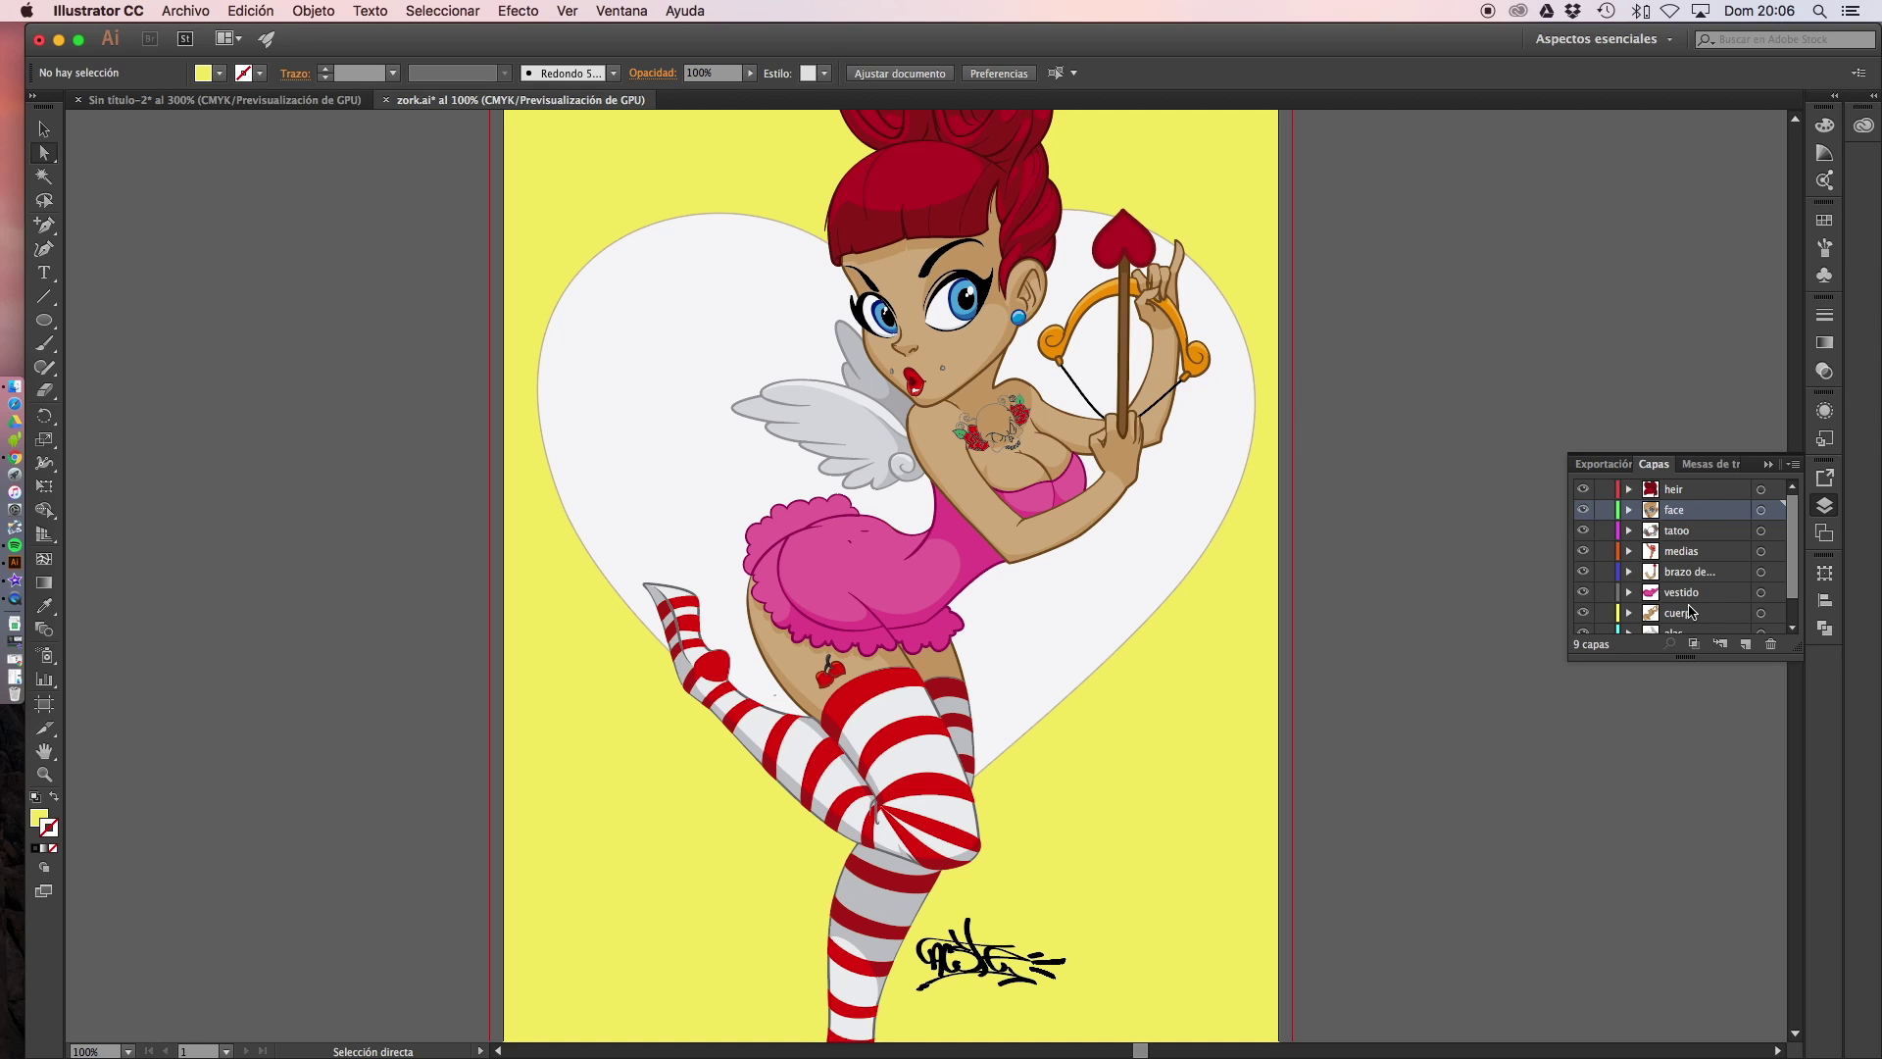
Select the medias layer and toggle the striped stockings' visibility off and back on
{"action": "scroll", "coordinate": [1684, 614], "scroll_direction": "down", "scroll_amount": 2}
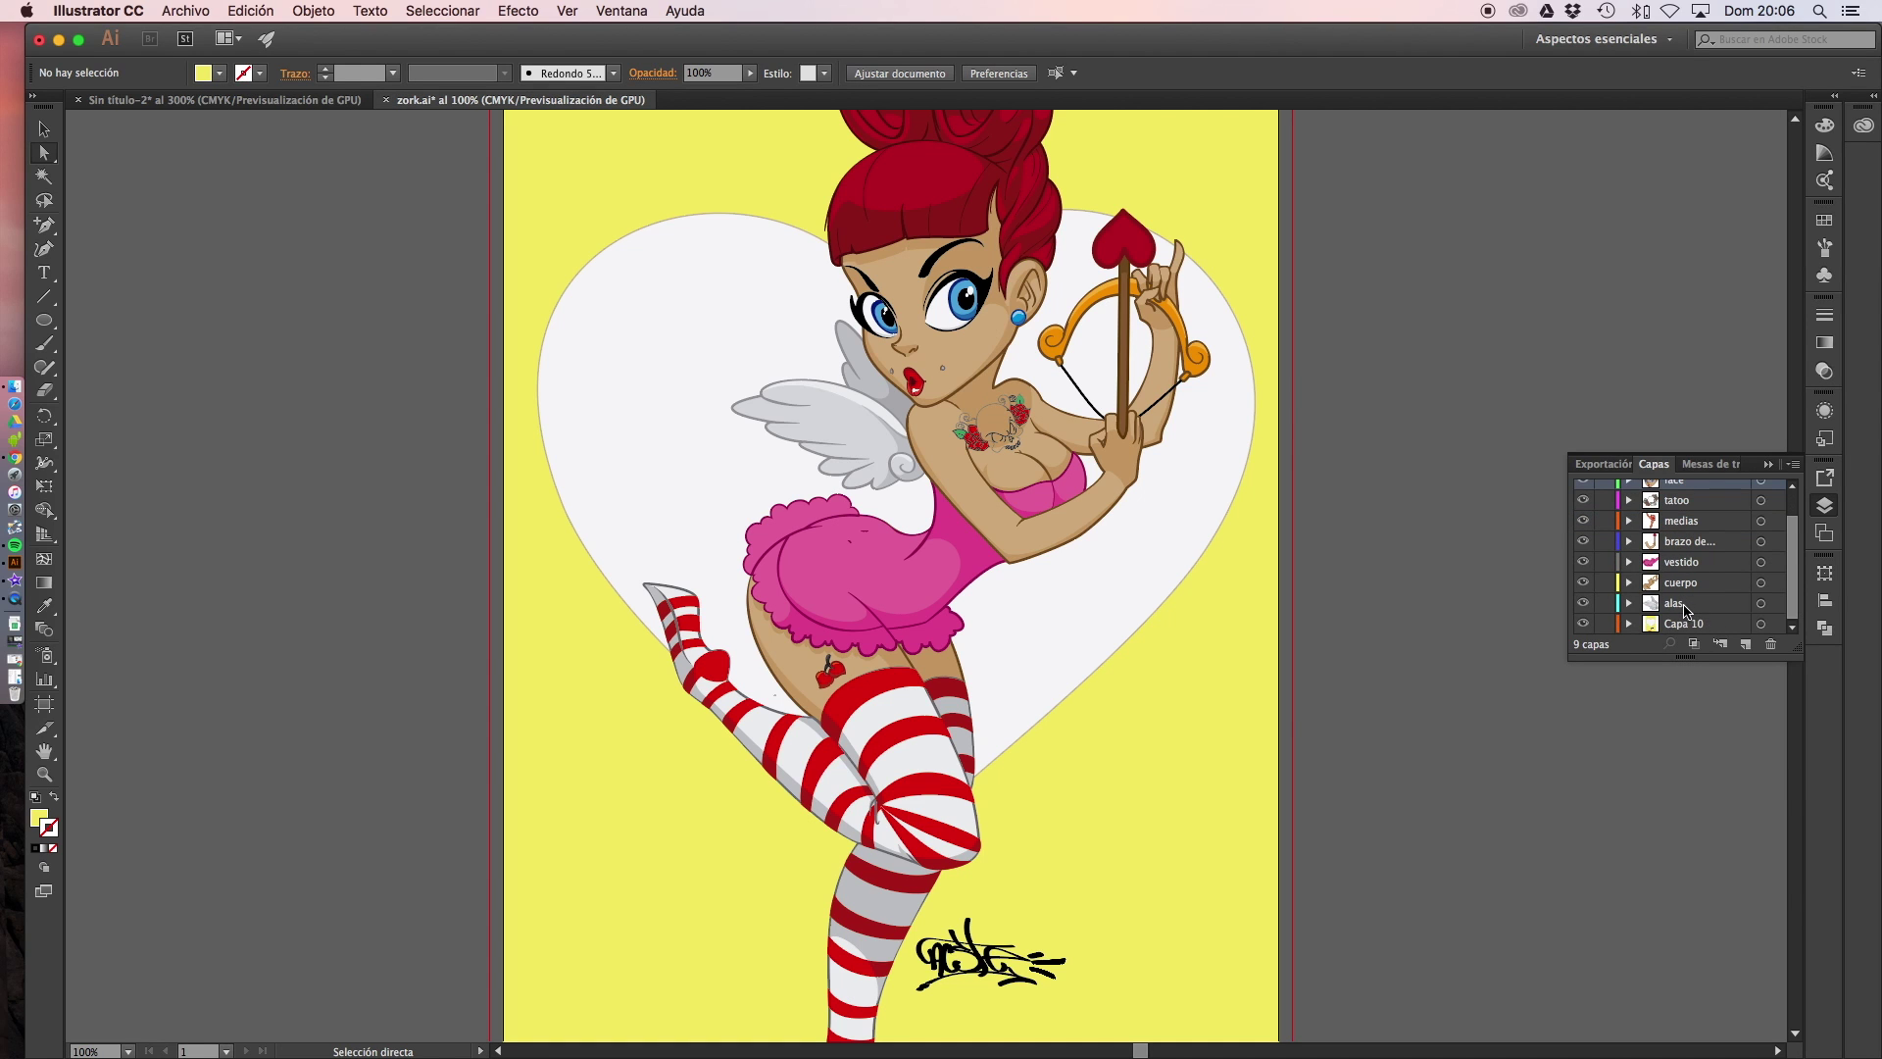
{"action": "scroll", "coordinate": [1684, 609], "scroll_direction": "up", "scroll_amount": 2}
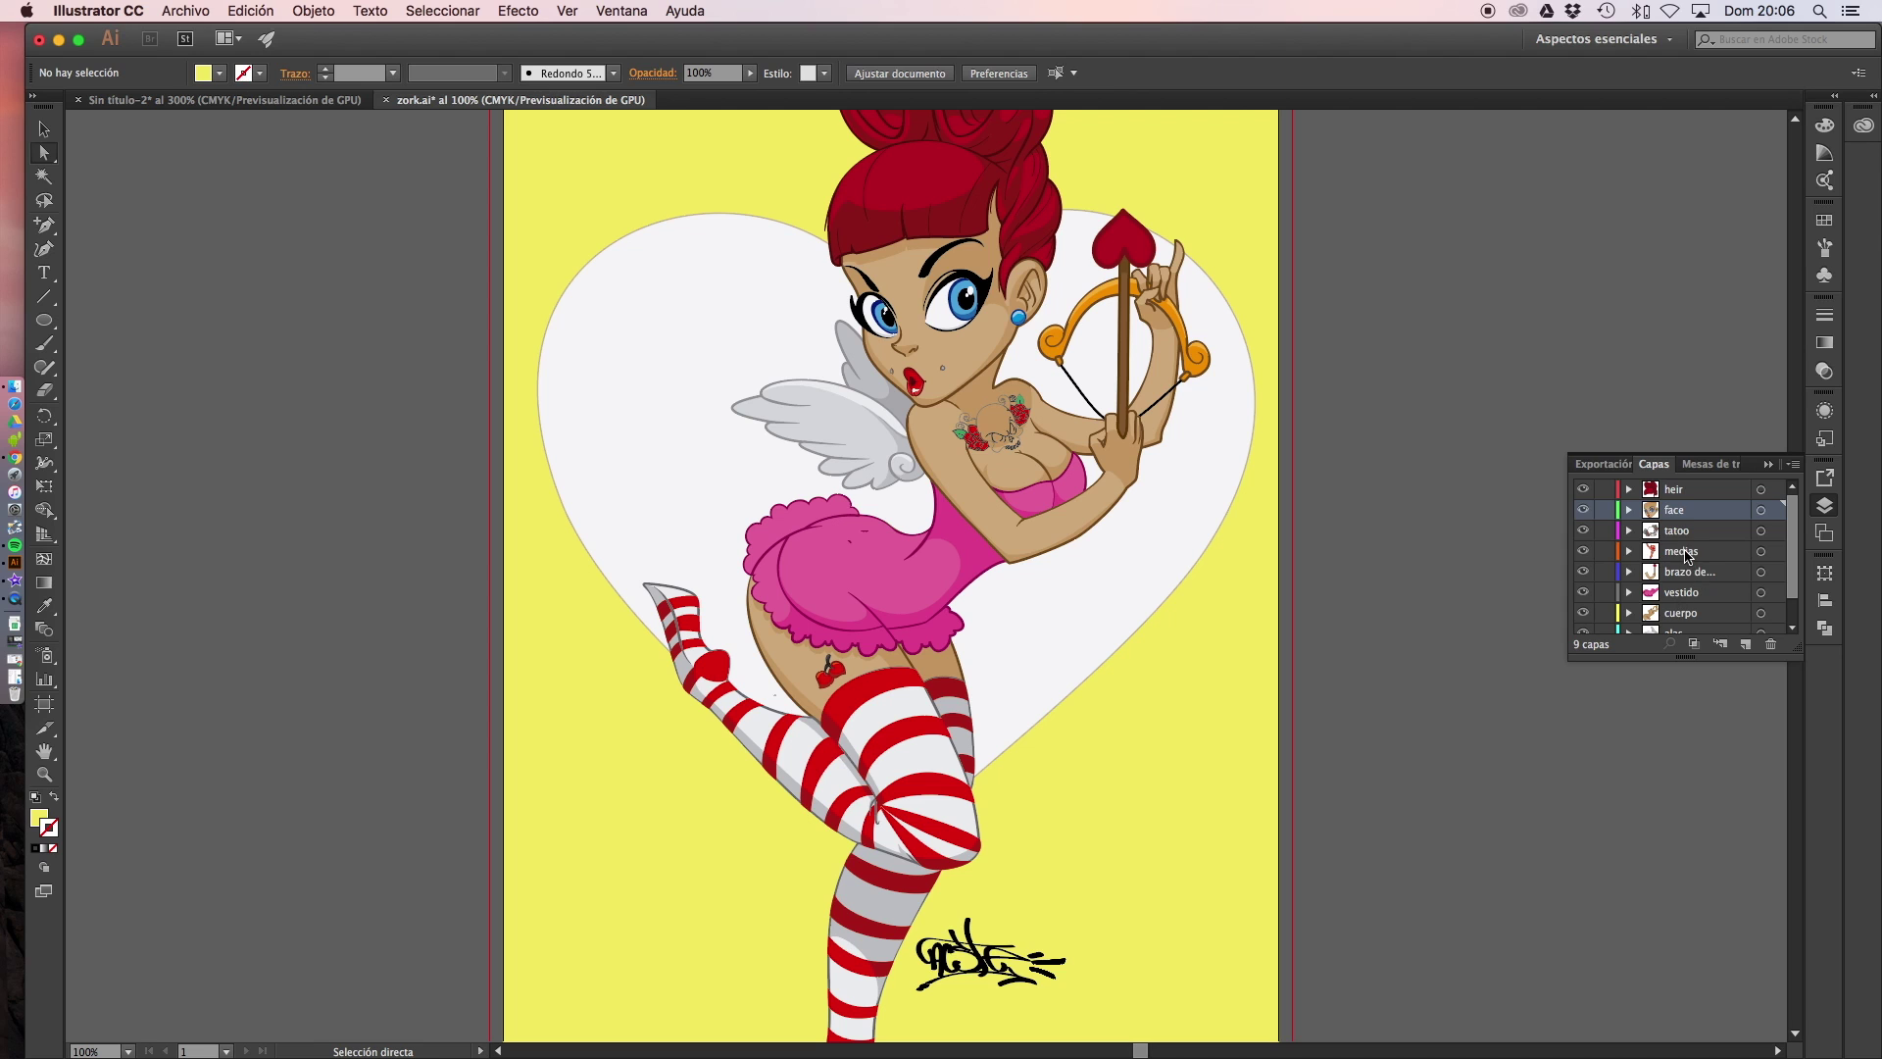
{"action": "left_click", "coordinate": [1684, 552]}
{"action": "left_click", "coordinate": [1583, 551]}
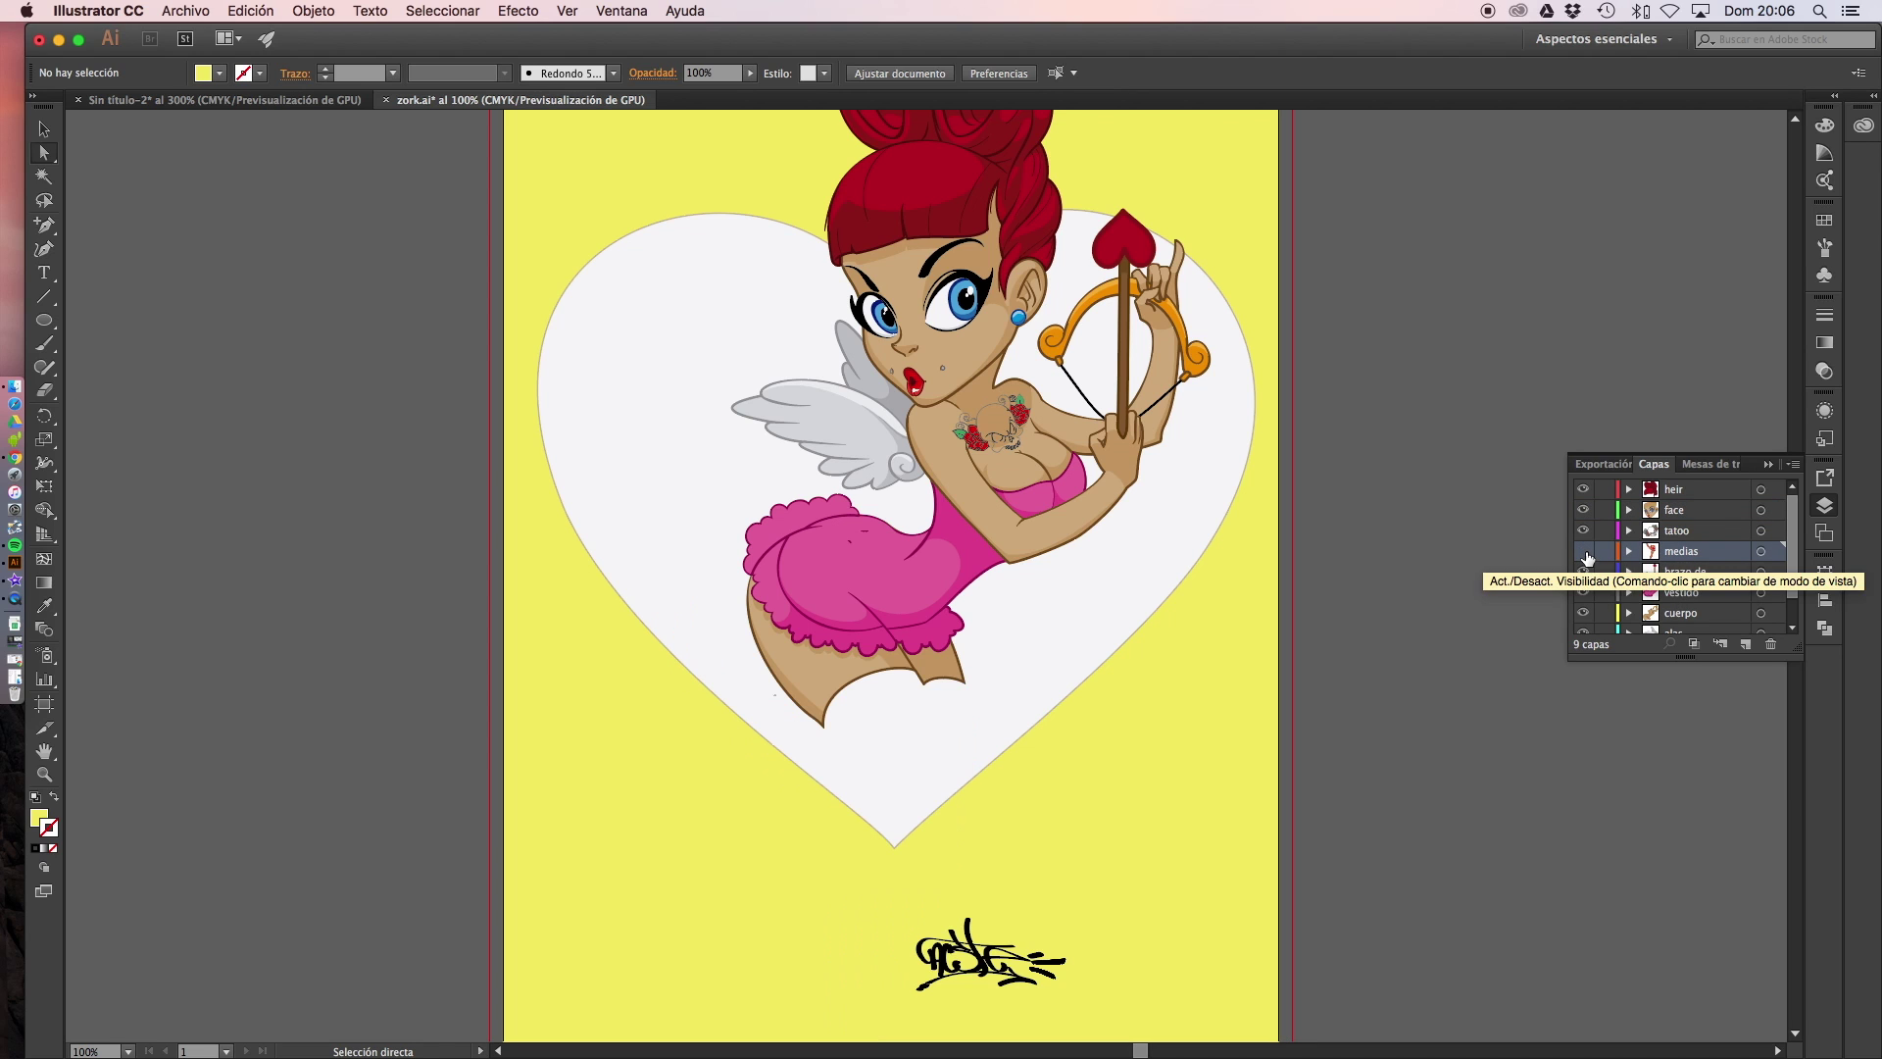
{"action": "left_click", "coordinate": [1585, 553]}
{"action": "left_click", "coordinate": [1585, 552]}
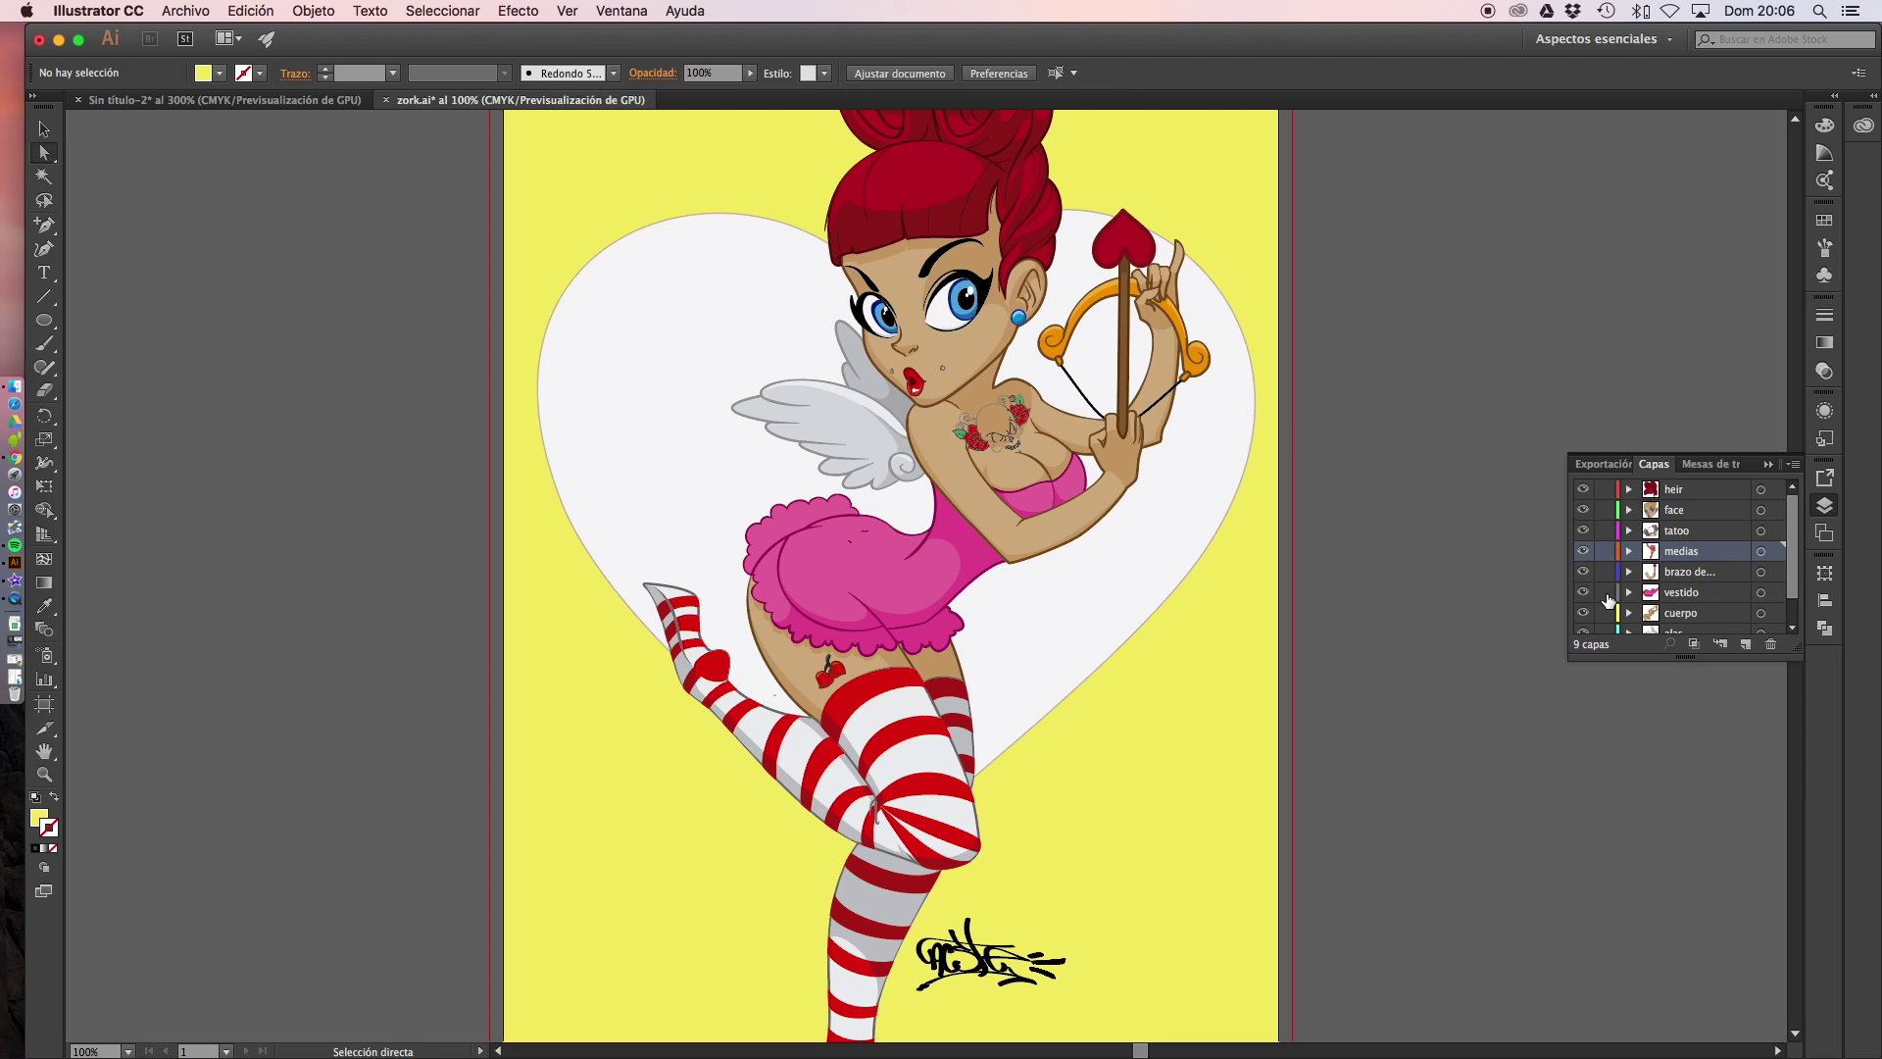
Toggle the pink dress visibility, move the vestido layer higher, then undo that move
{"action": "left_click", "coordinate": [1584, 594]}
{"action": "left_click", "coordinate": [1585, 593]}
{"action": "left_click", "coordinate": [1585, 593]}
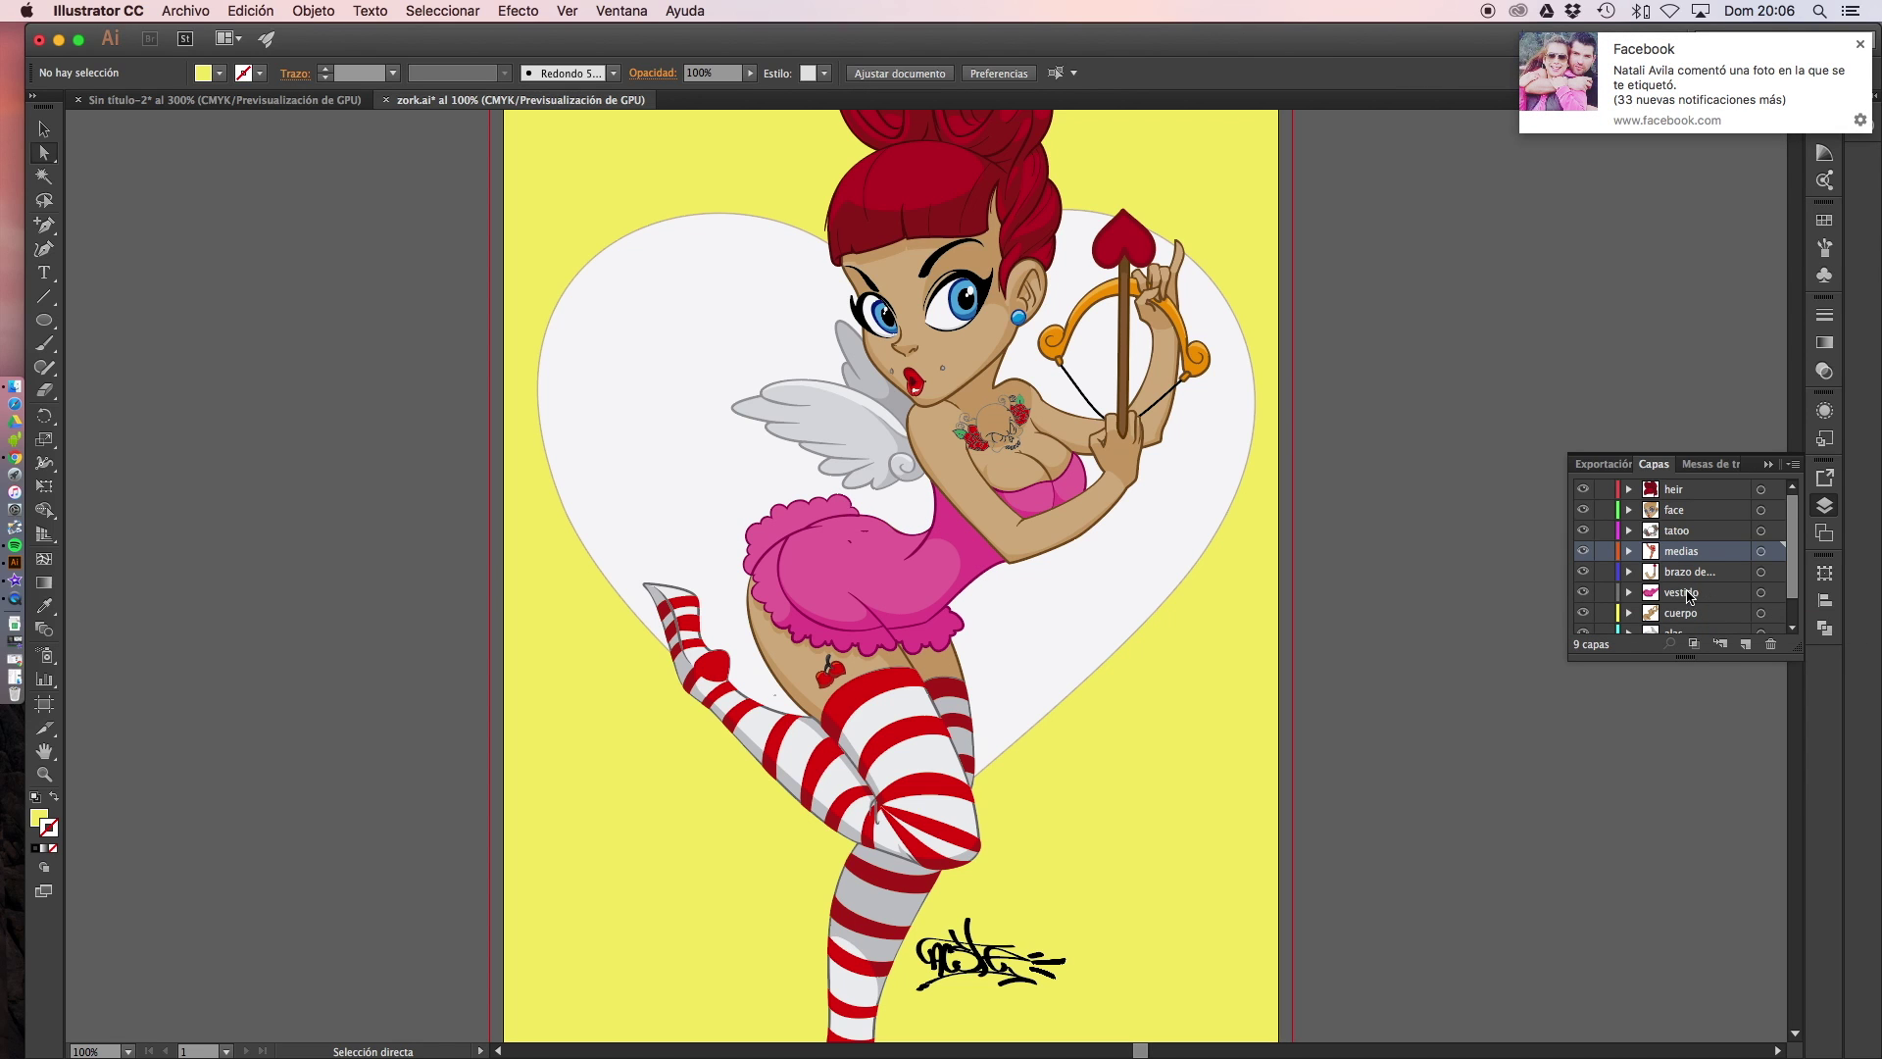
{"action": "left_click_drag", "start_coordinate": [1696, 593], "coordinate": [1686, 529]}
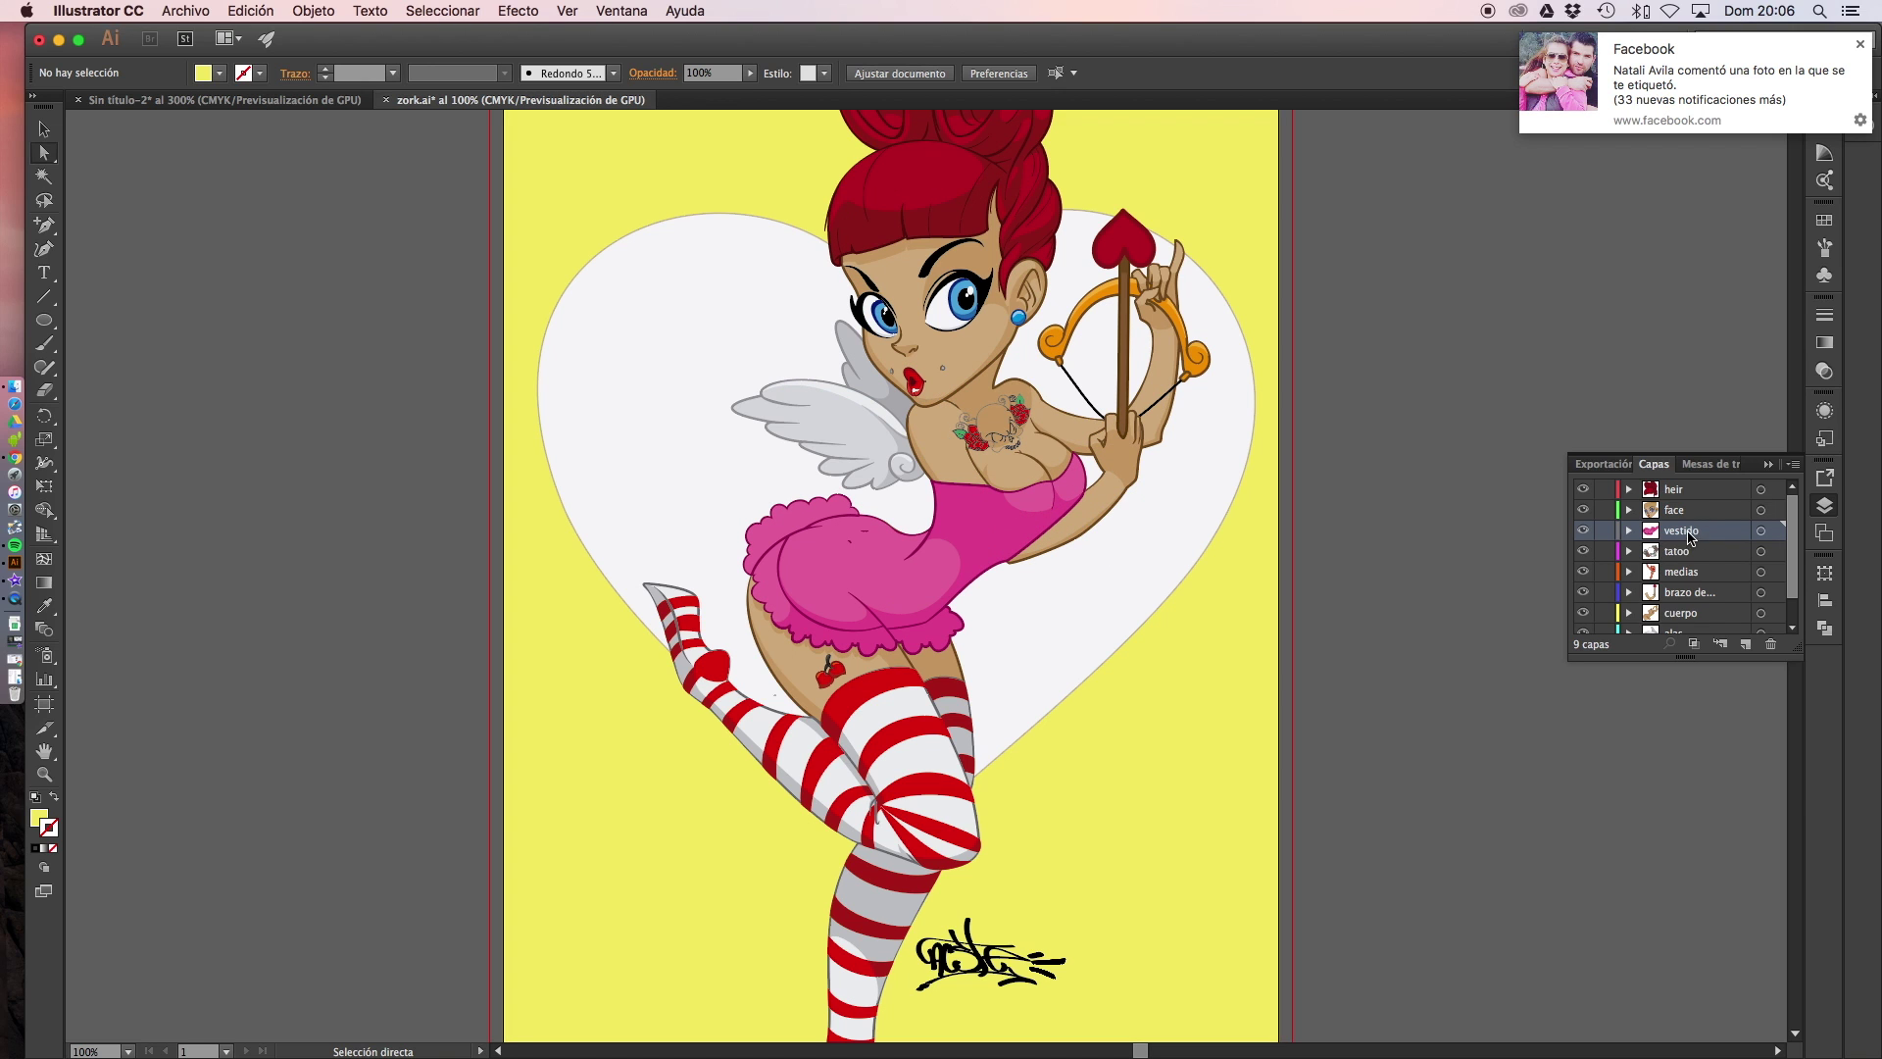
{"action": "key", "text": "ctrl+z"}
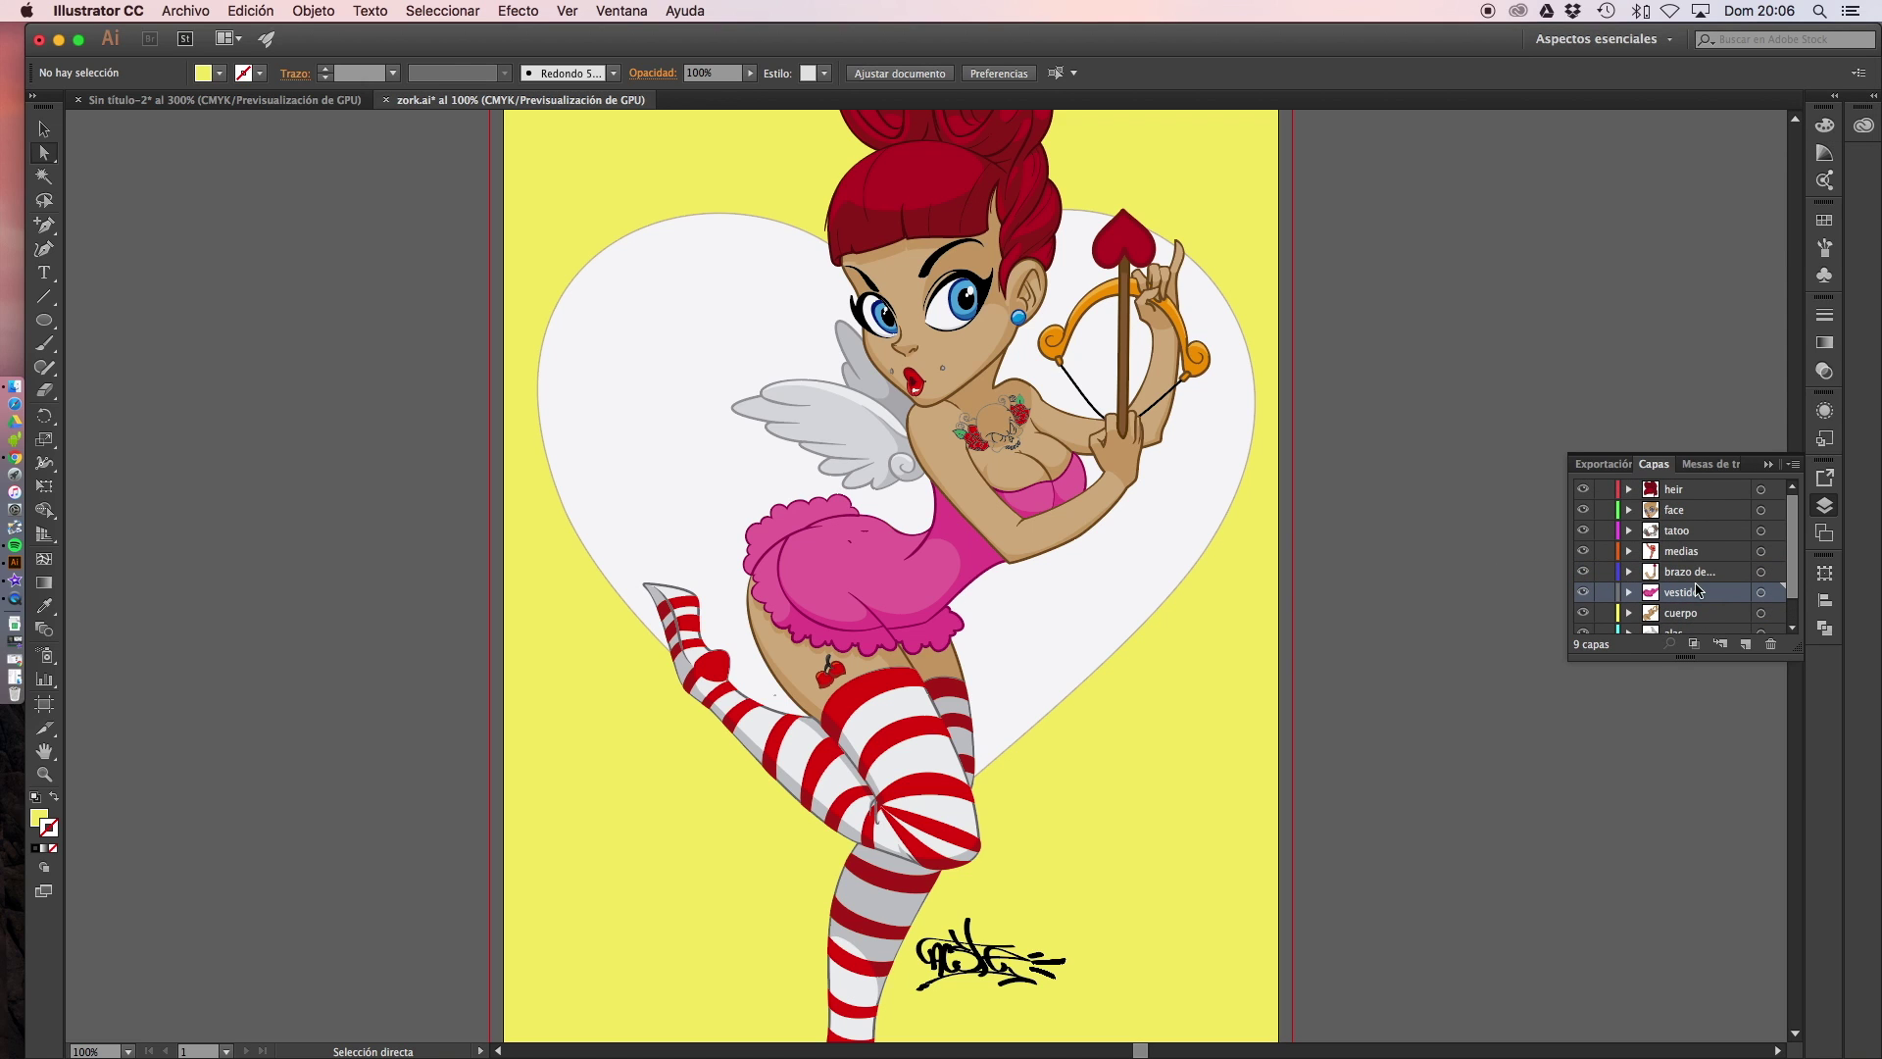
Close zork.ai without saving its changes (No guardar)
{"action": "scroll", "coordinate": [1666, 588], "scroll_direction": "down", "scroll_amount": 2}
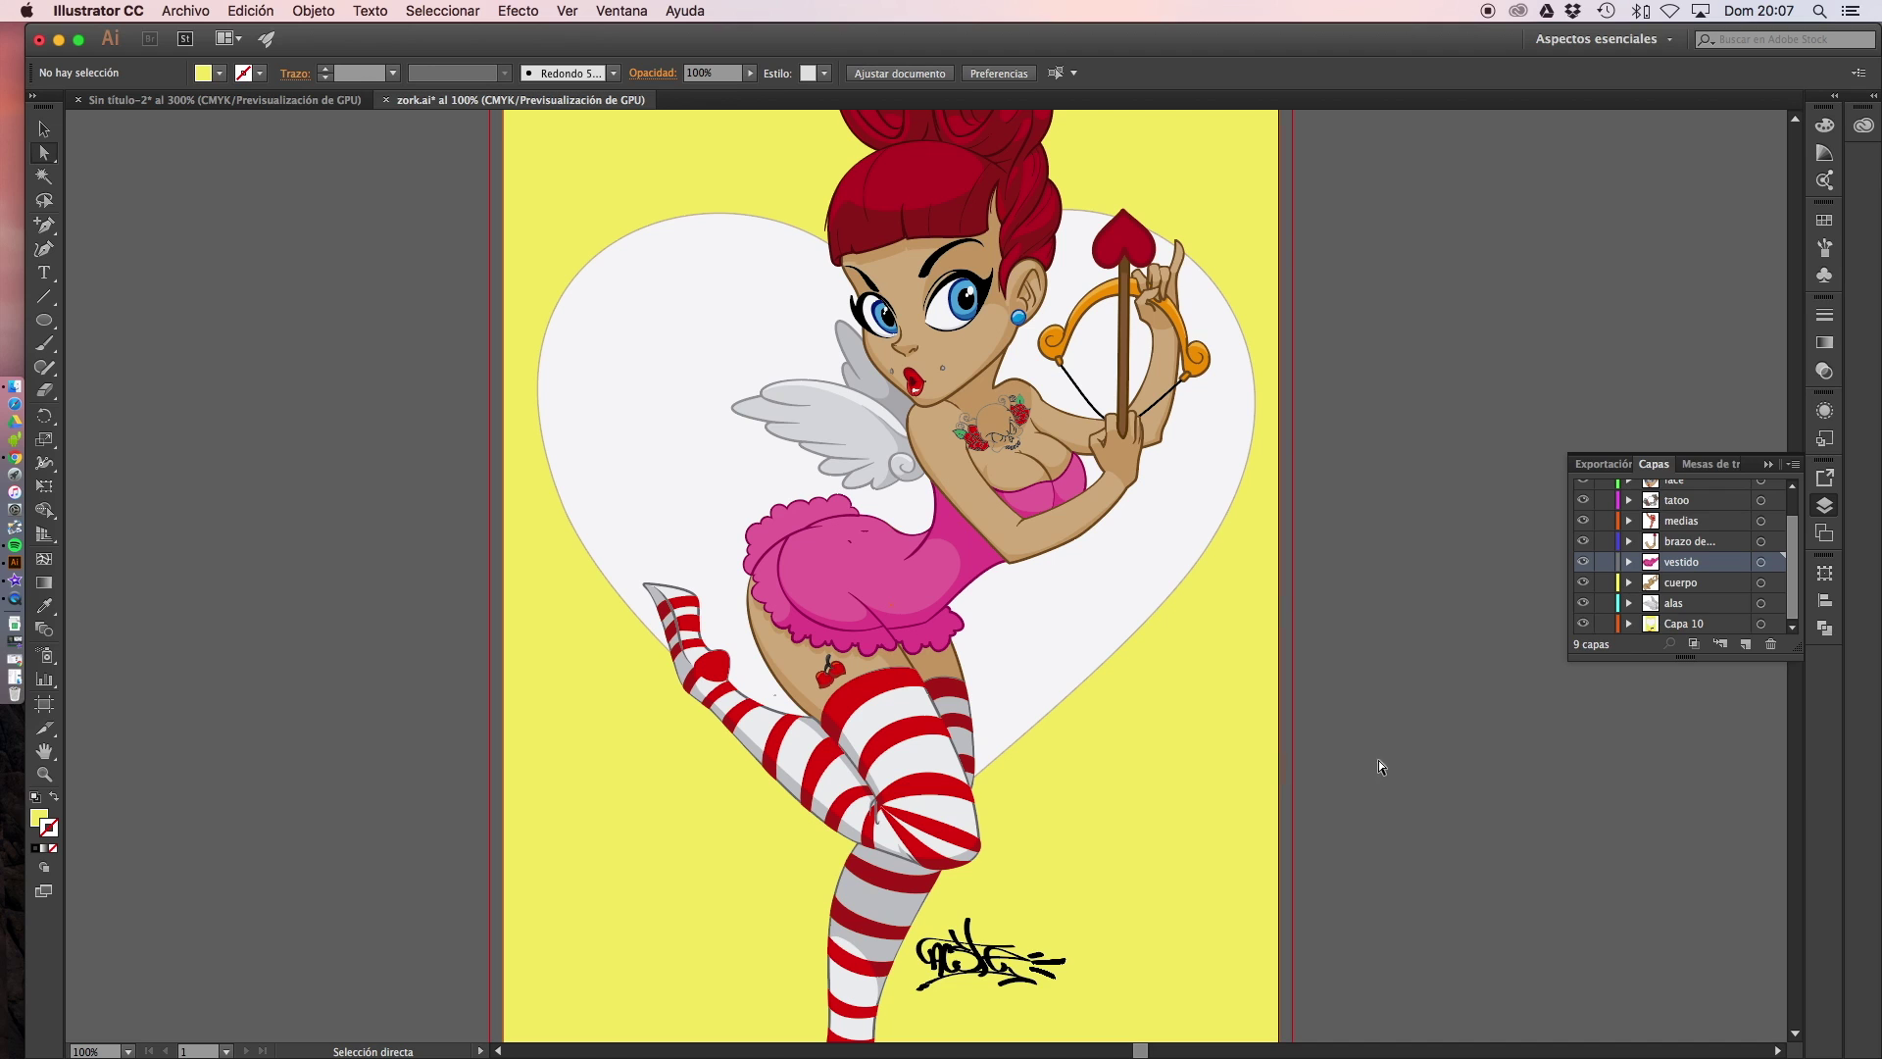
{"action": "left_click", "coordinate": [387, 101]}
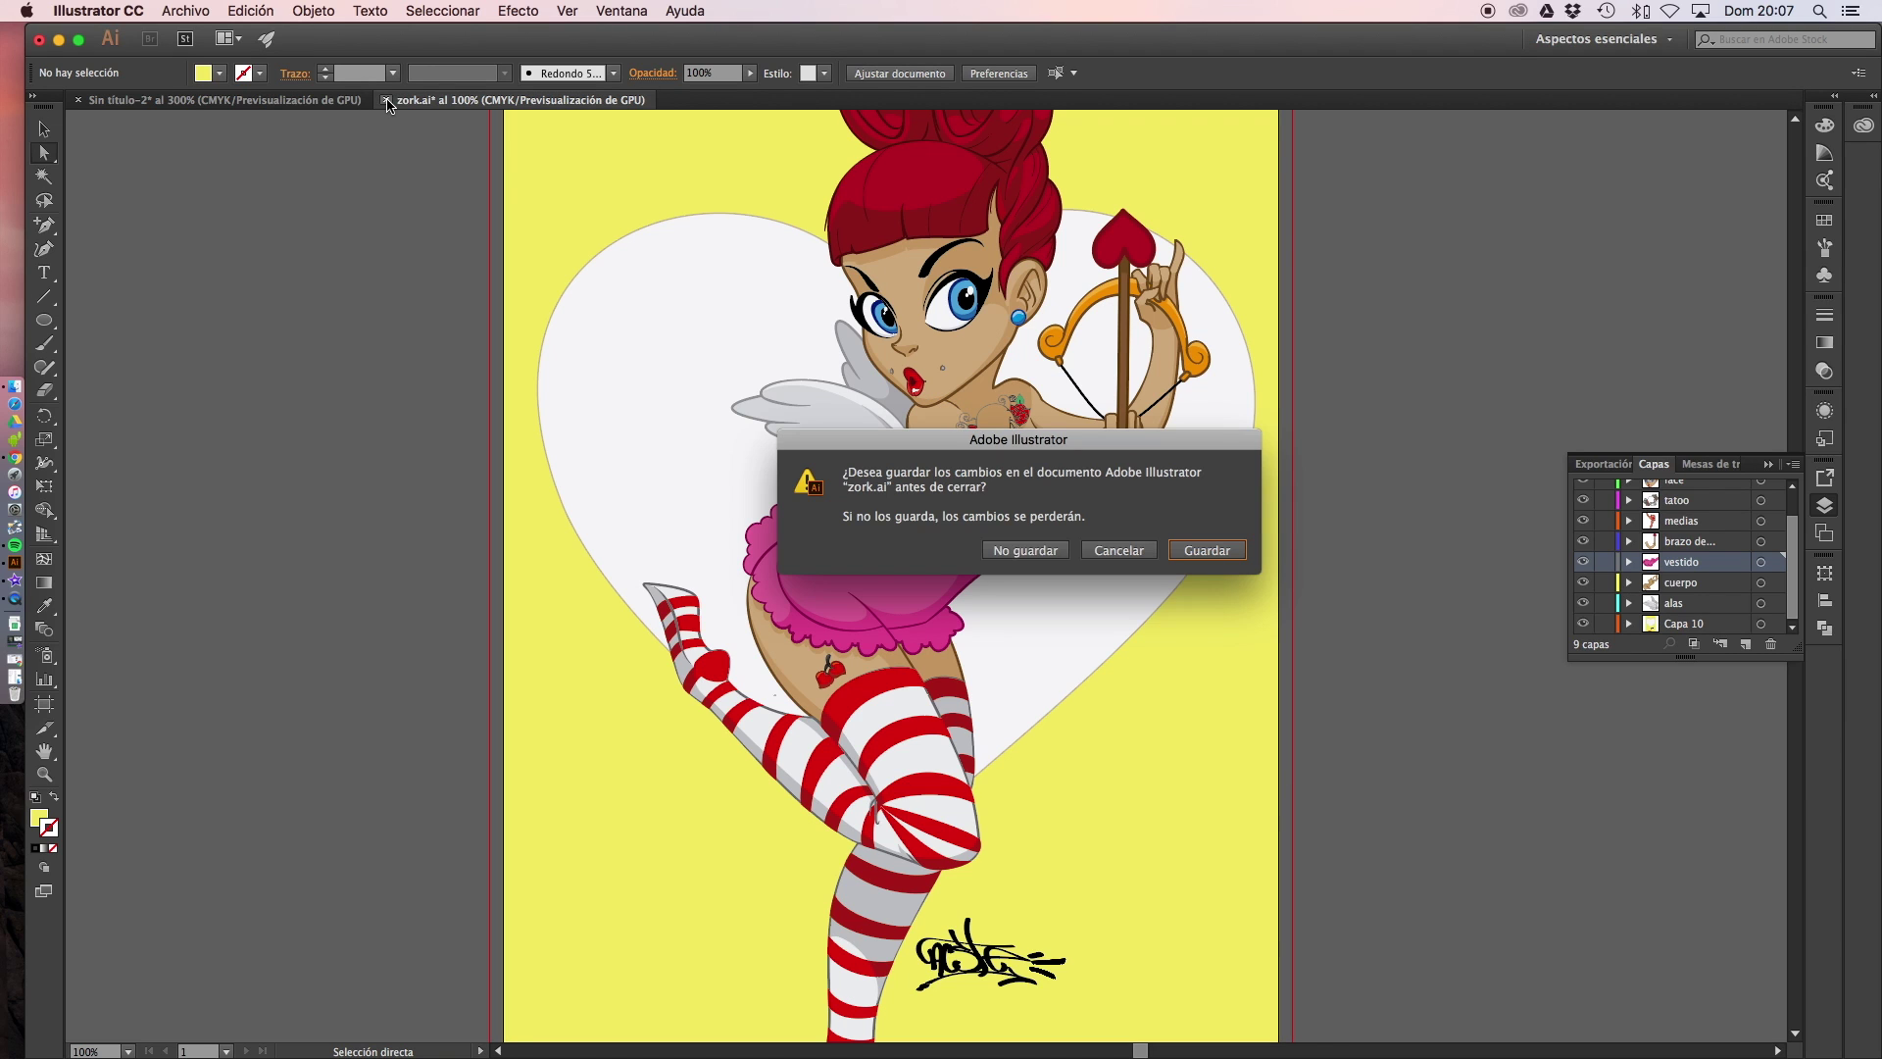
{"action": "left_click", "coordinate": [1025, 550]}
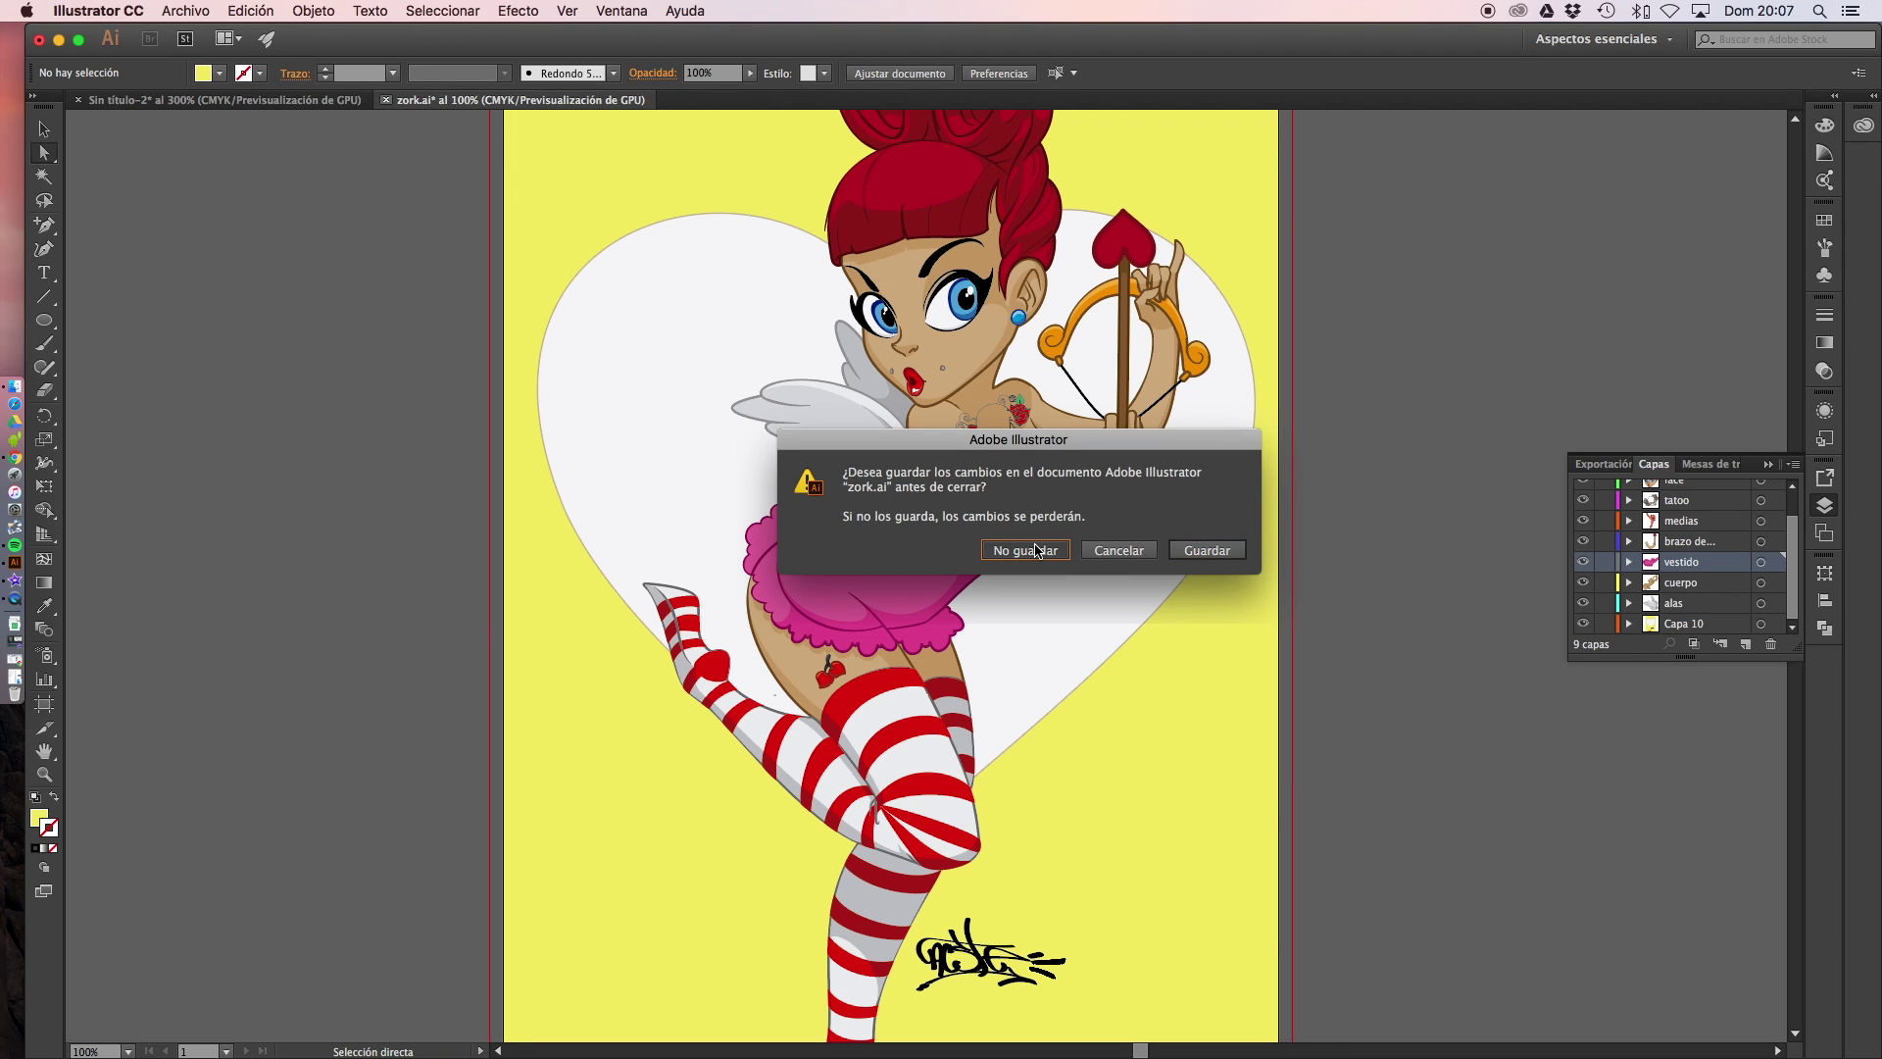
{"action": "scroll", "coordinate": [851, 397], "scroll_direction": "up", "scroll_amount": 3}
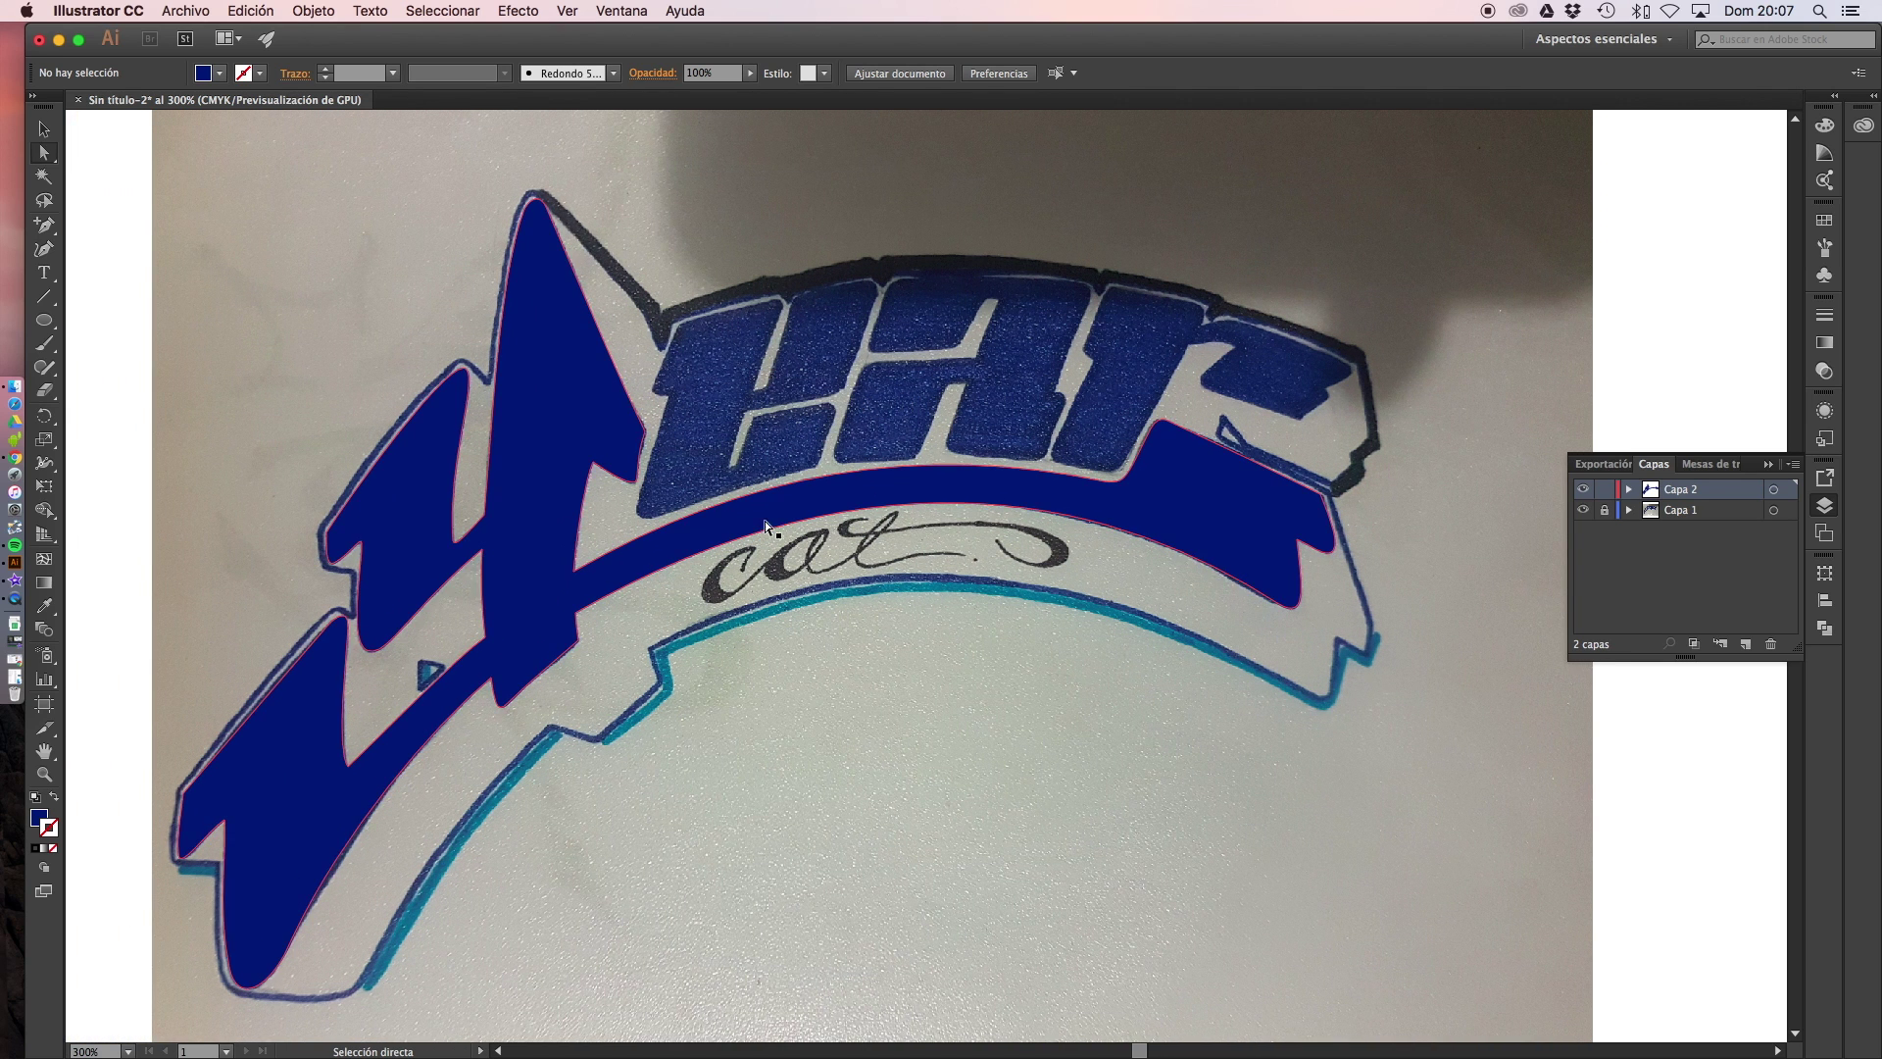
{"action": "left_click", "coordinate": [604, 410]}
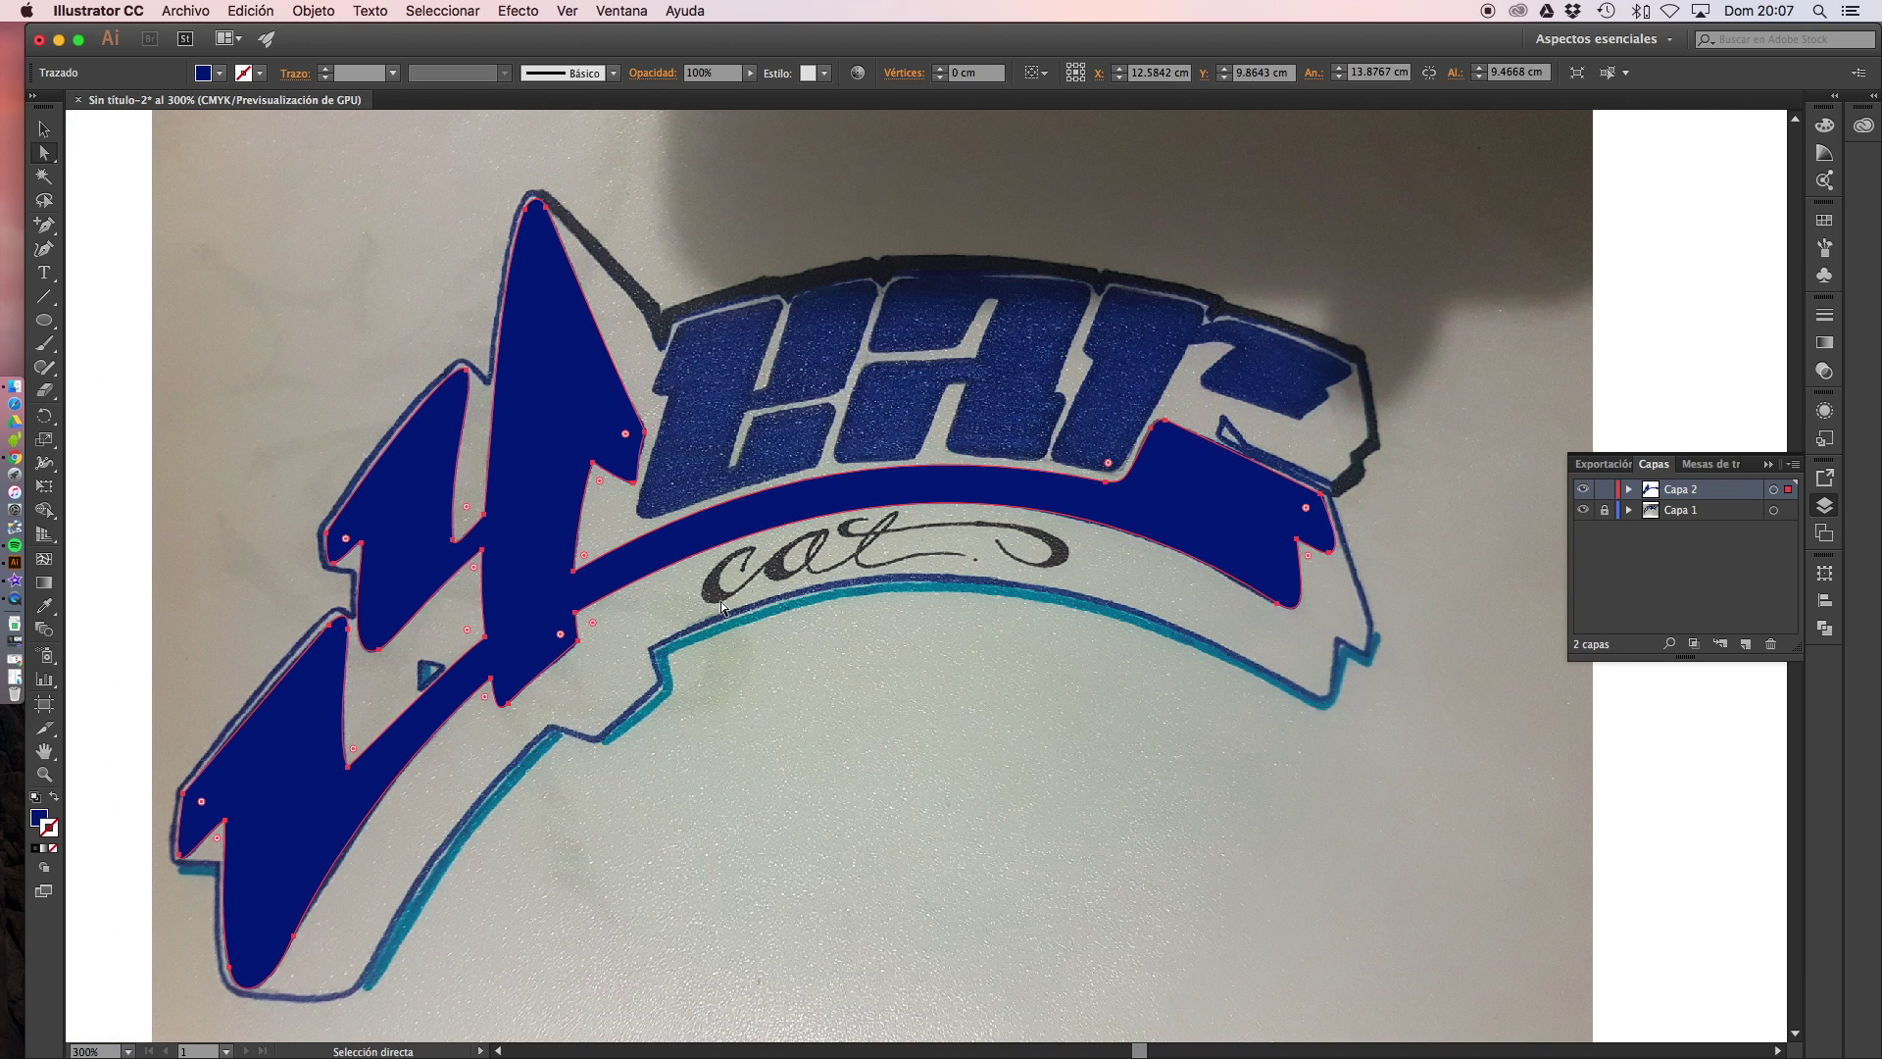
{"action": "left_click", "coordinate": [692, 631]}
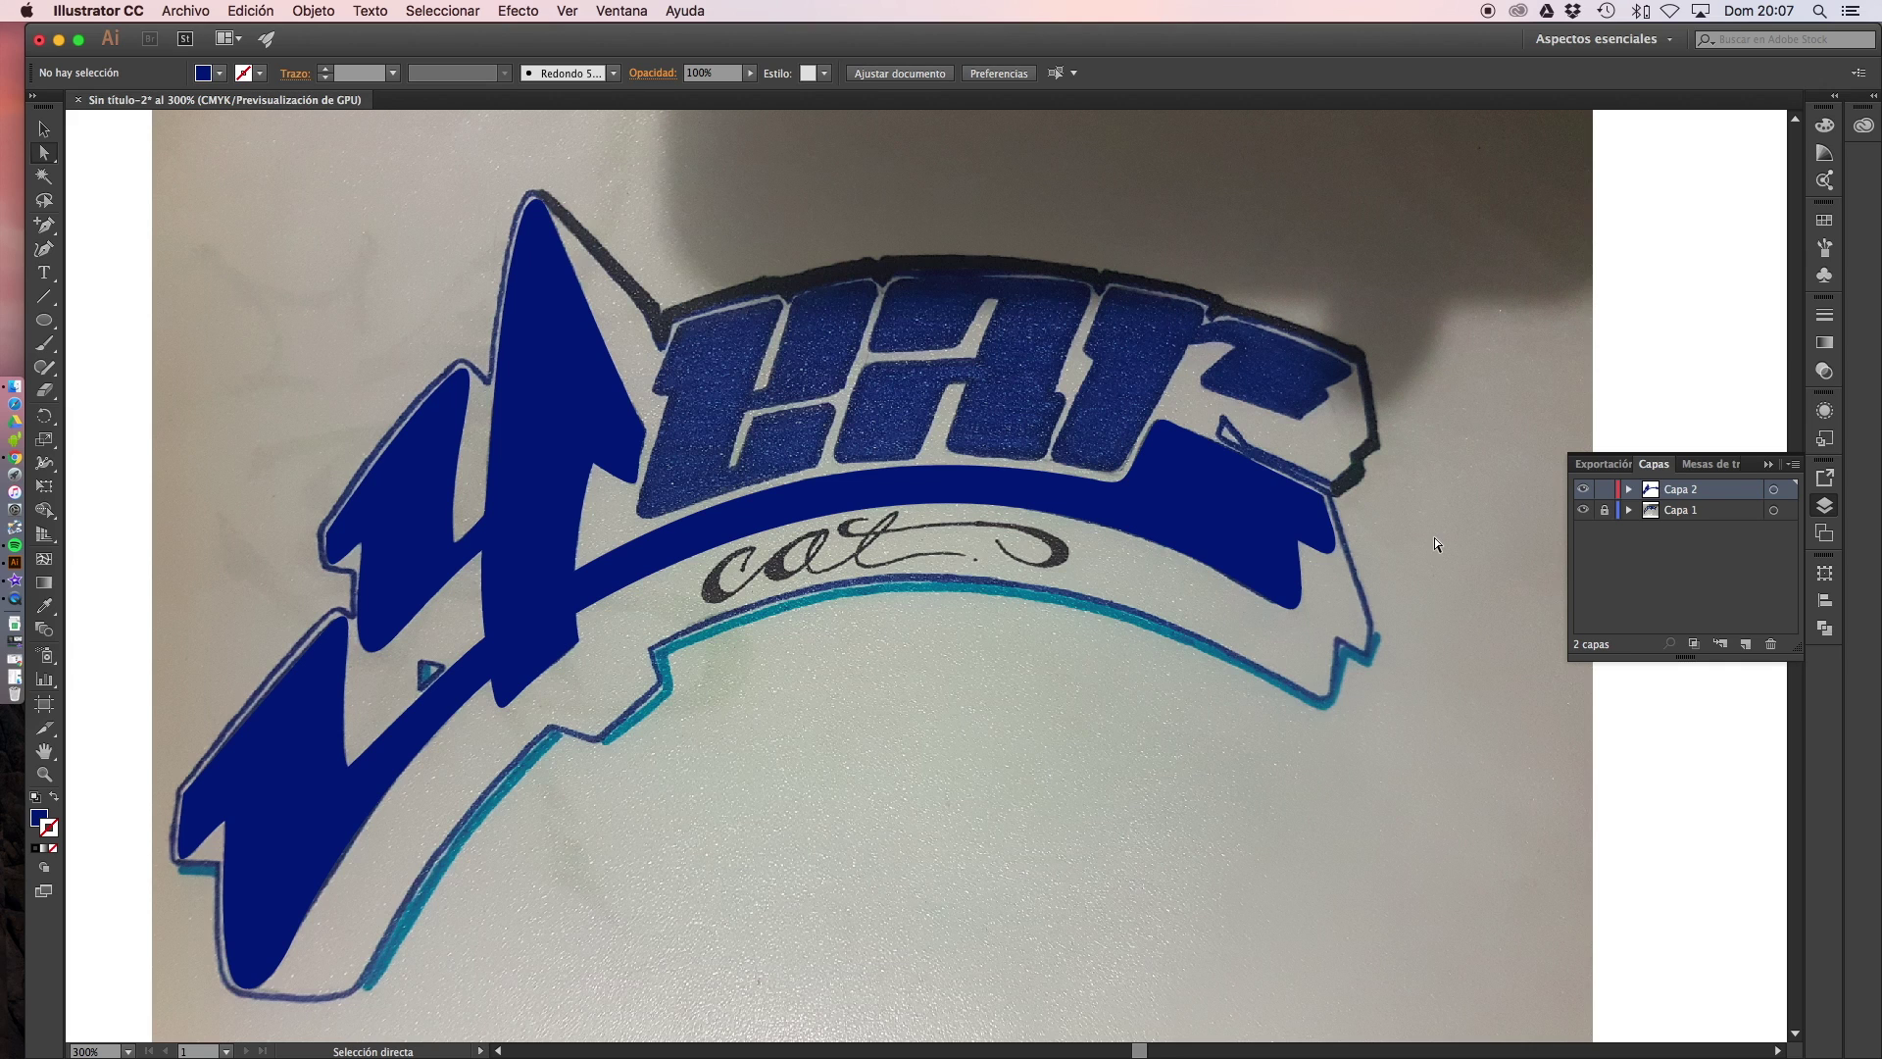